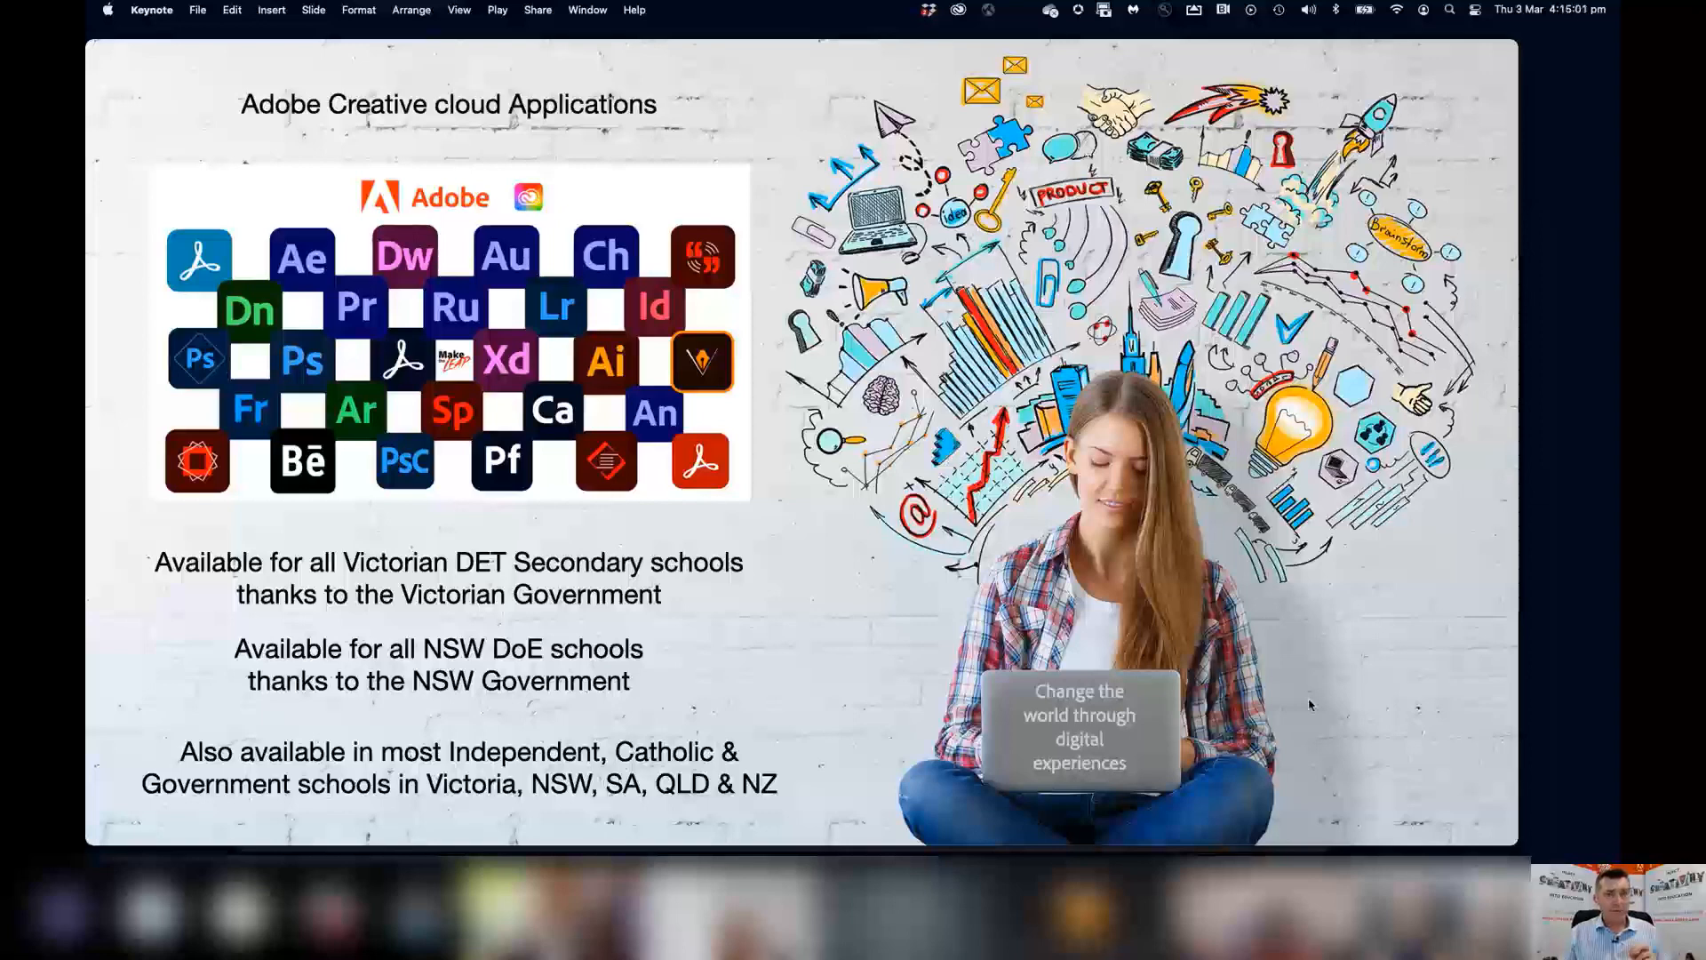
Show the "Discover your access to Adobe" slide, and open the Creative Cloud sign-in page in a Chrome window placed over it.
key(Right)
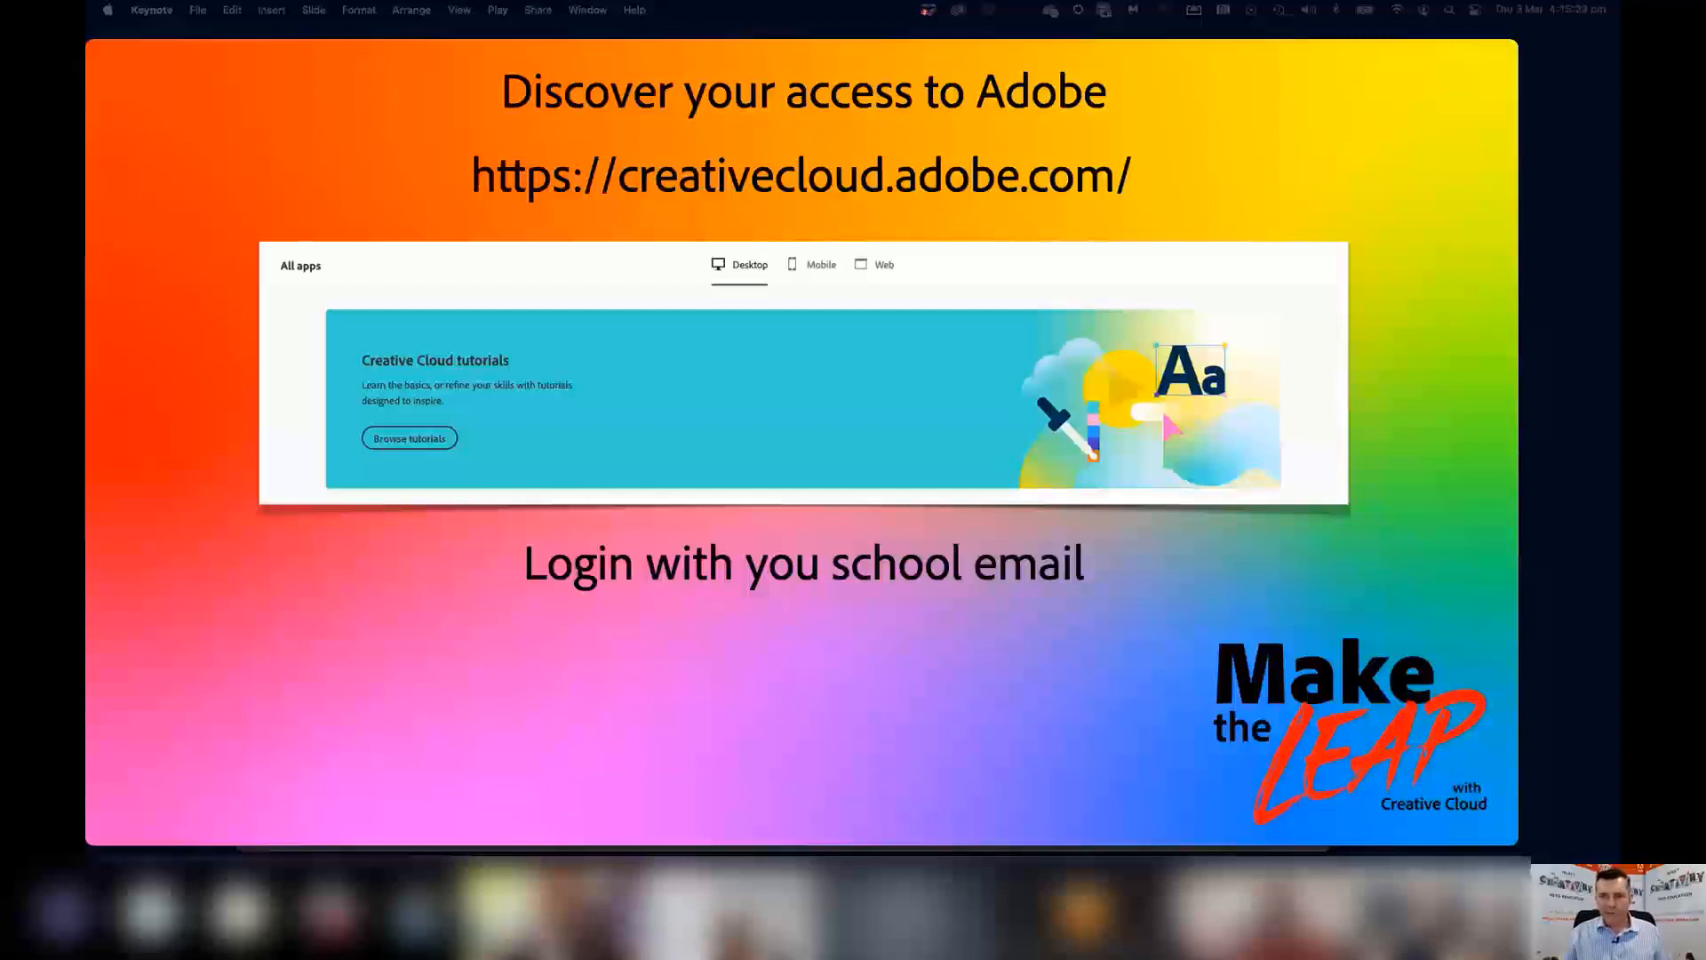
key(super+Tab)
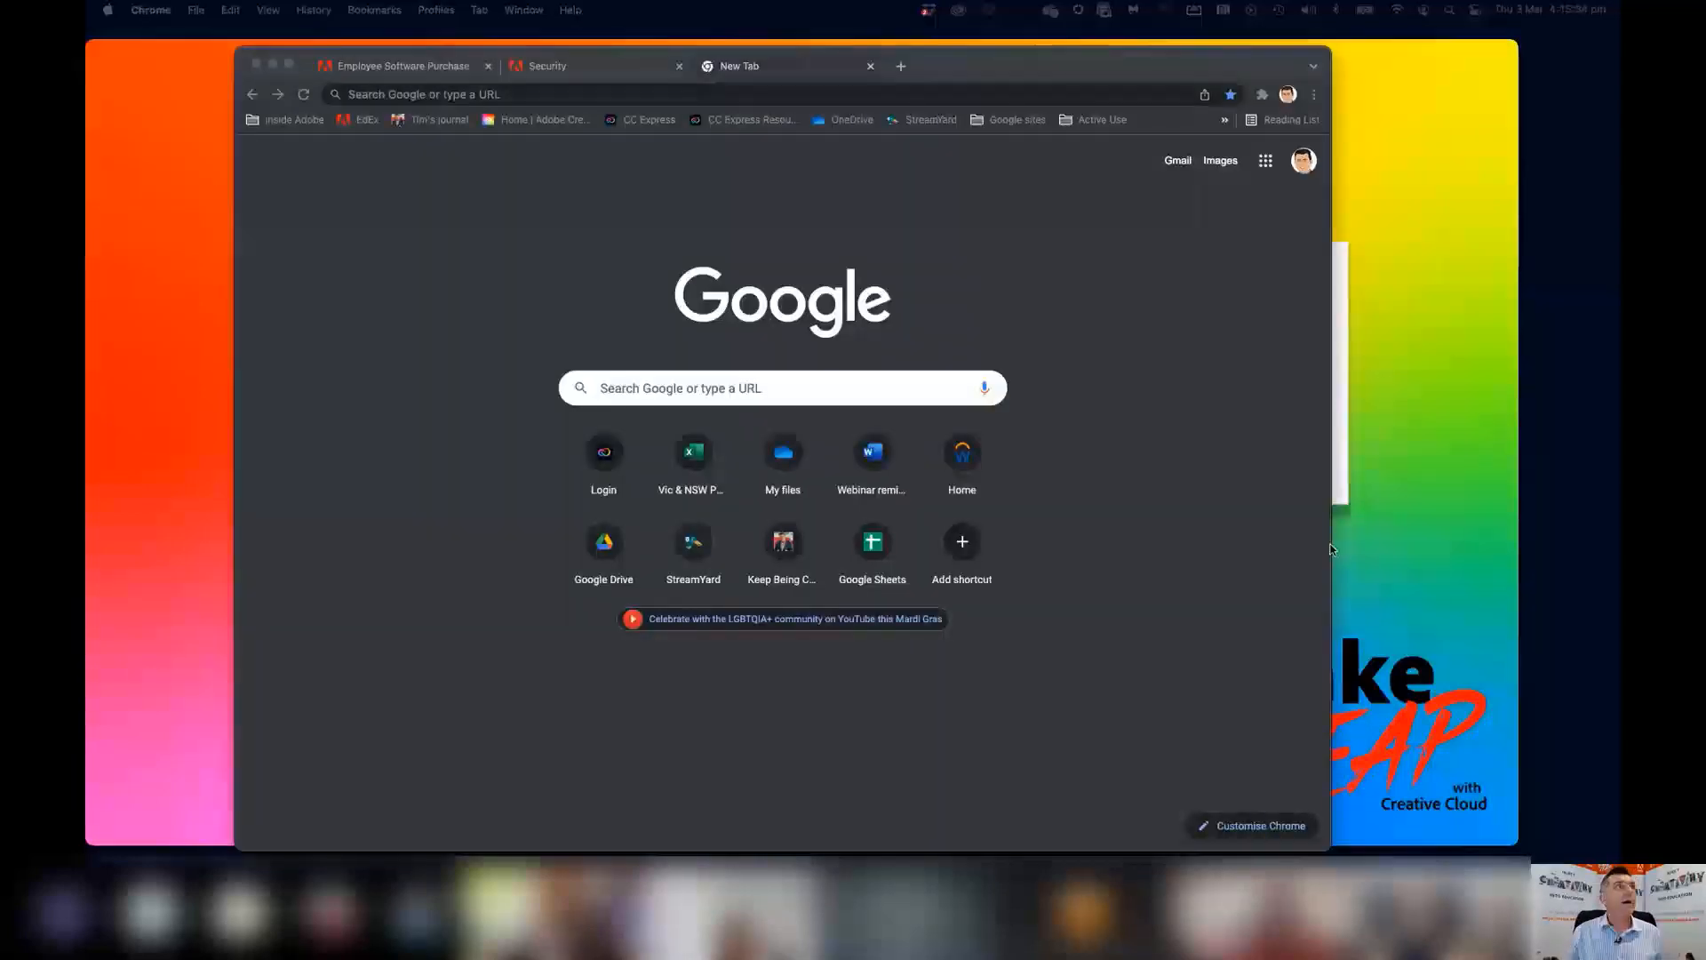
click(529, 124)
drag(953, 64, 1096, 82)
drag(1463, 55, 1113, 225)
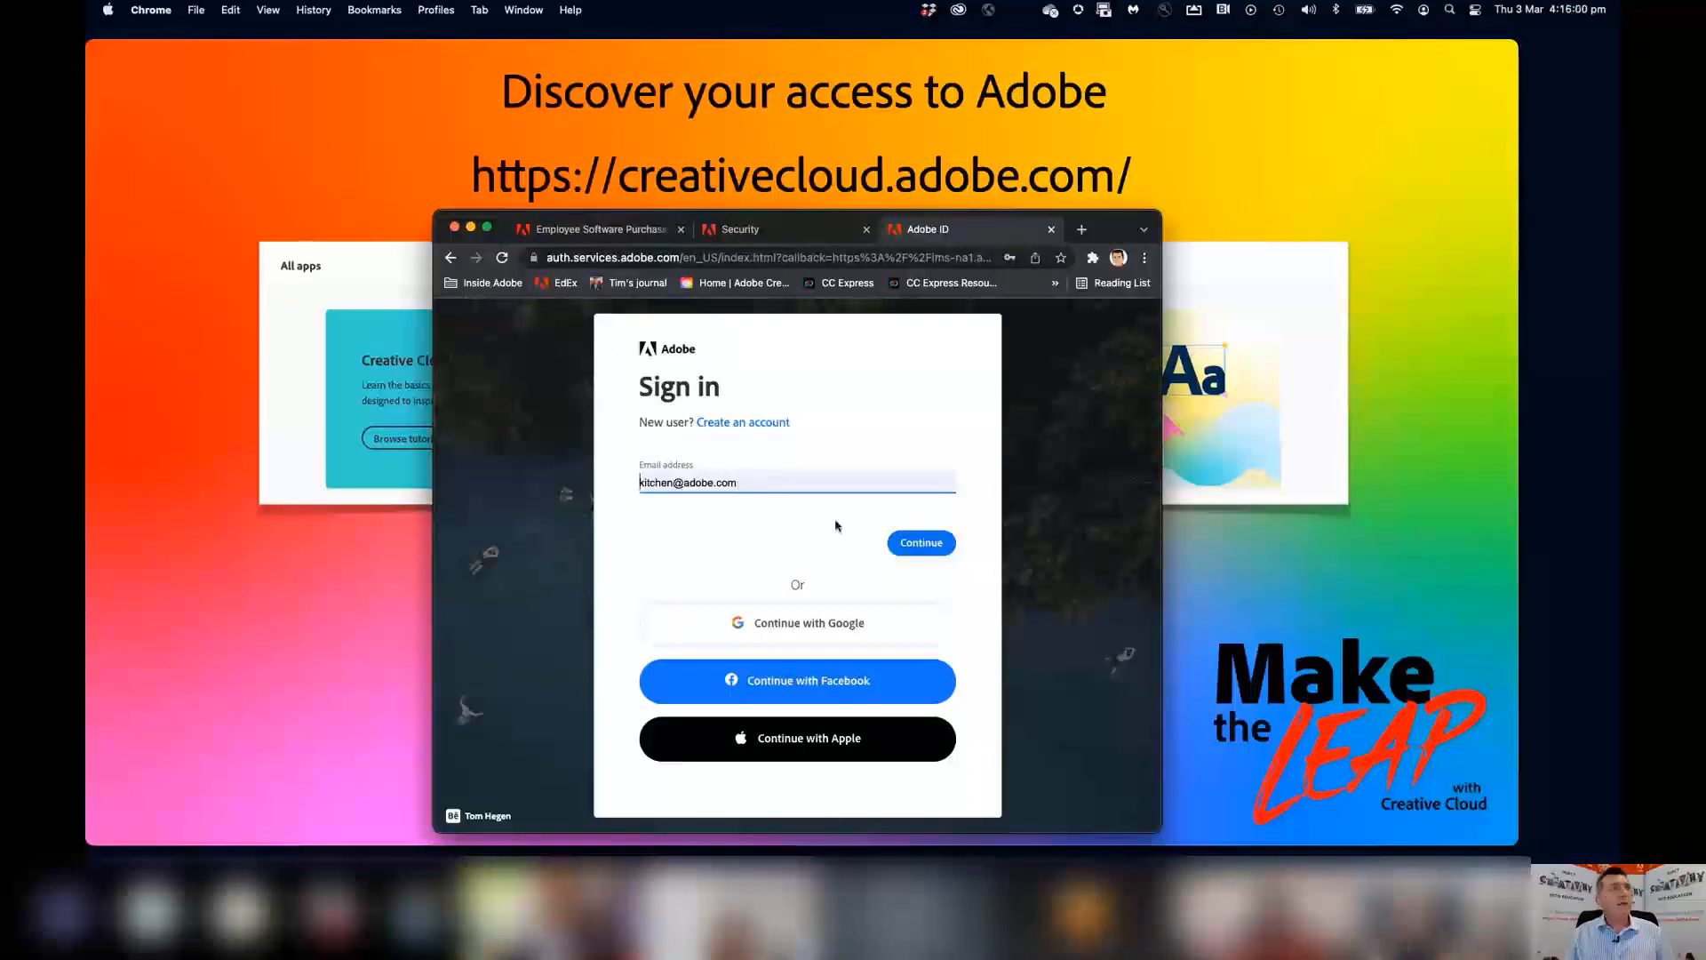
Sign in to Creative Cloud with the Company or School Account, and reposition and enlarge the browser window.
click(919, 546)
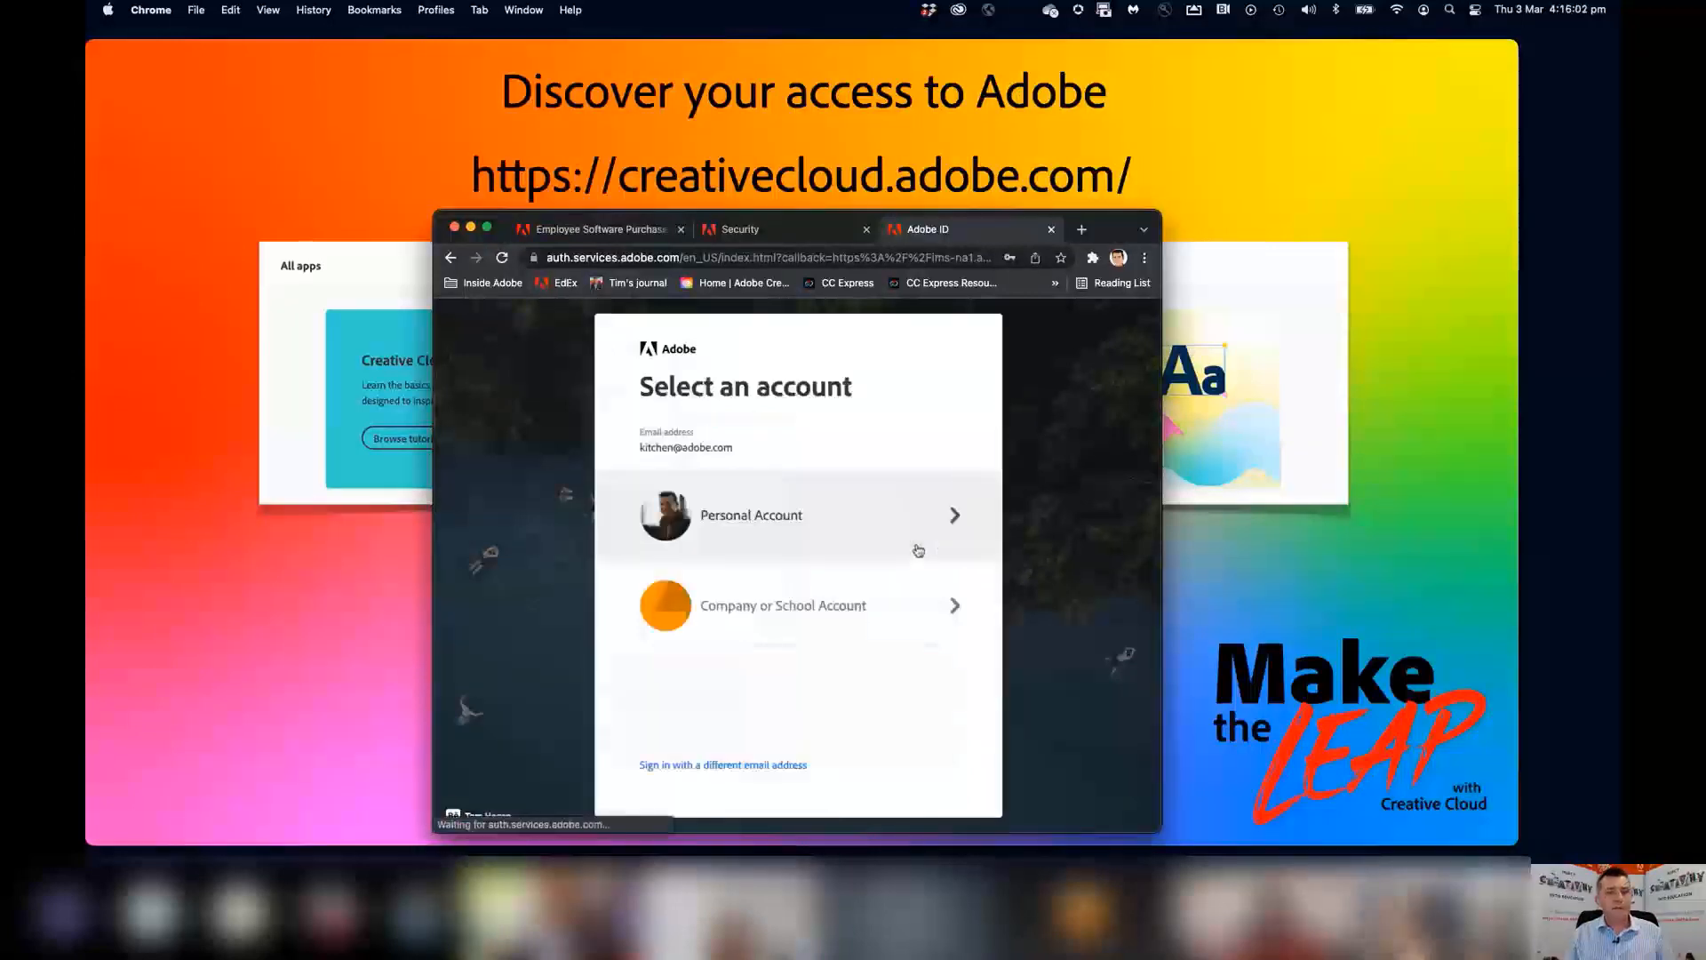
click(828, 603)
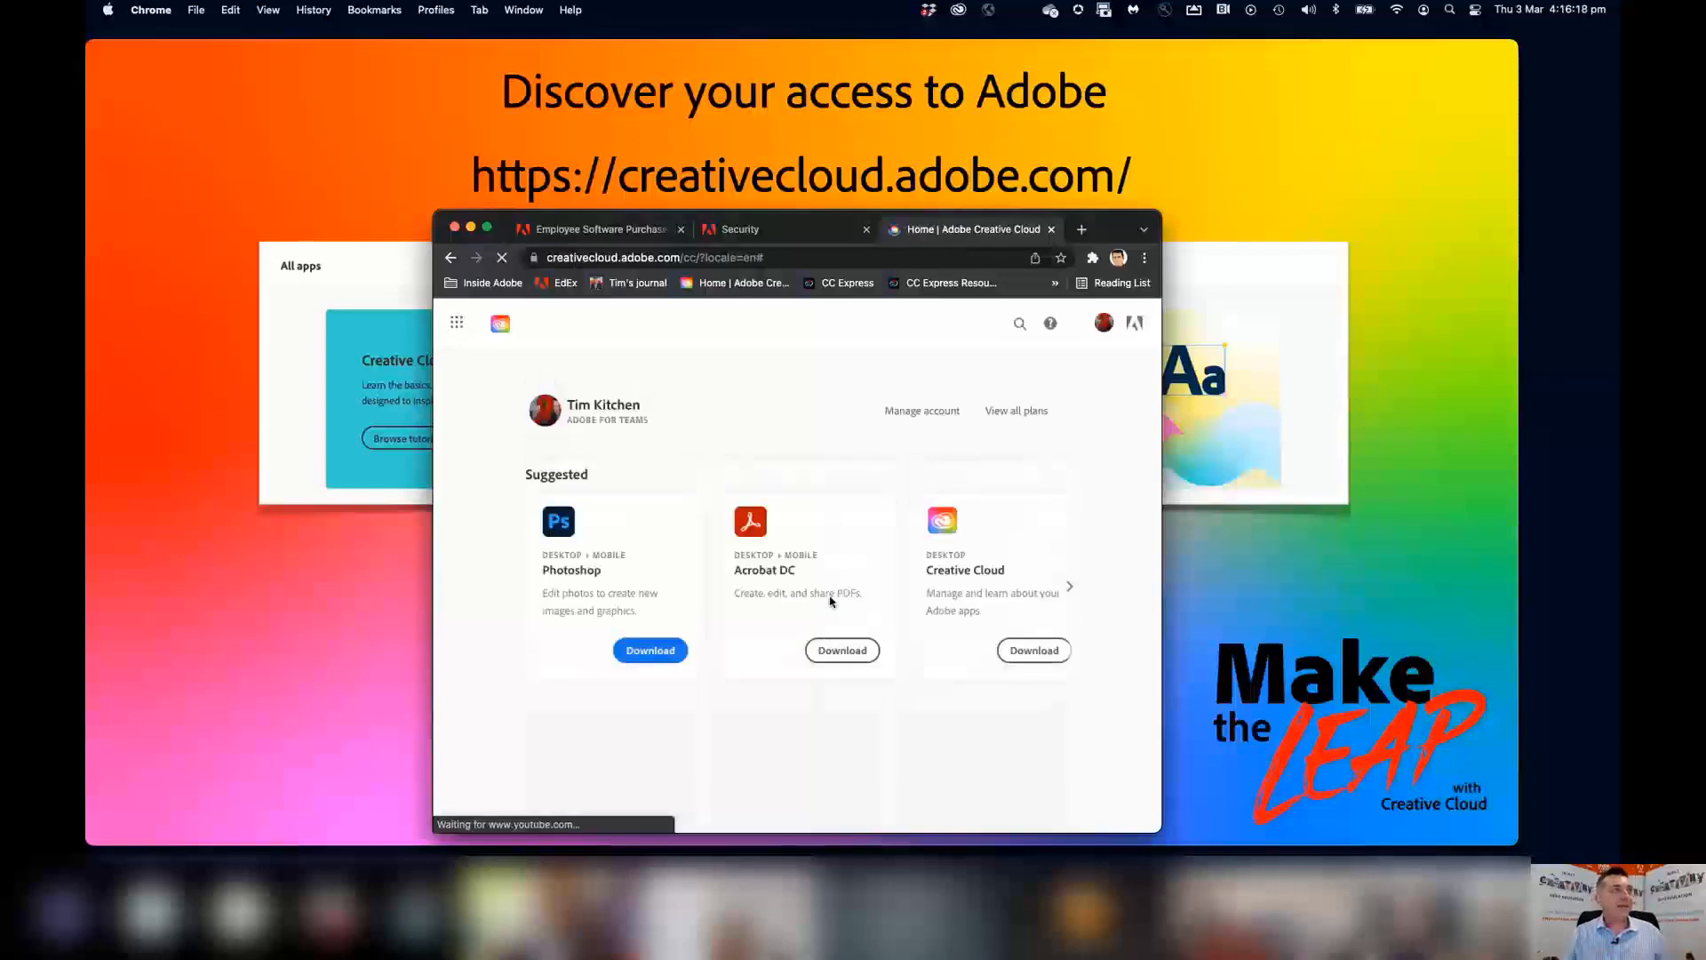
drag(989, 149, 908, 78)
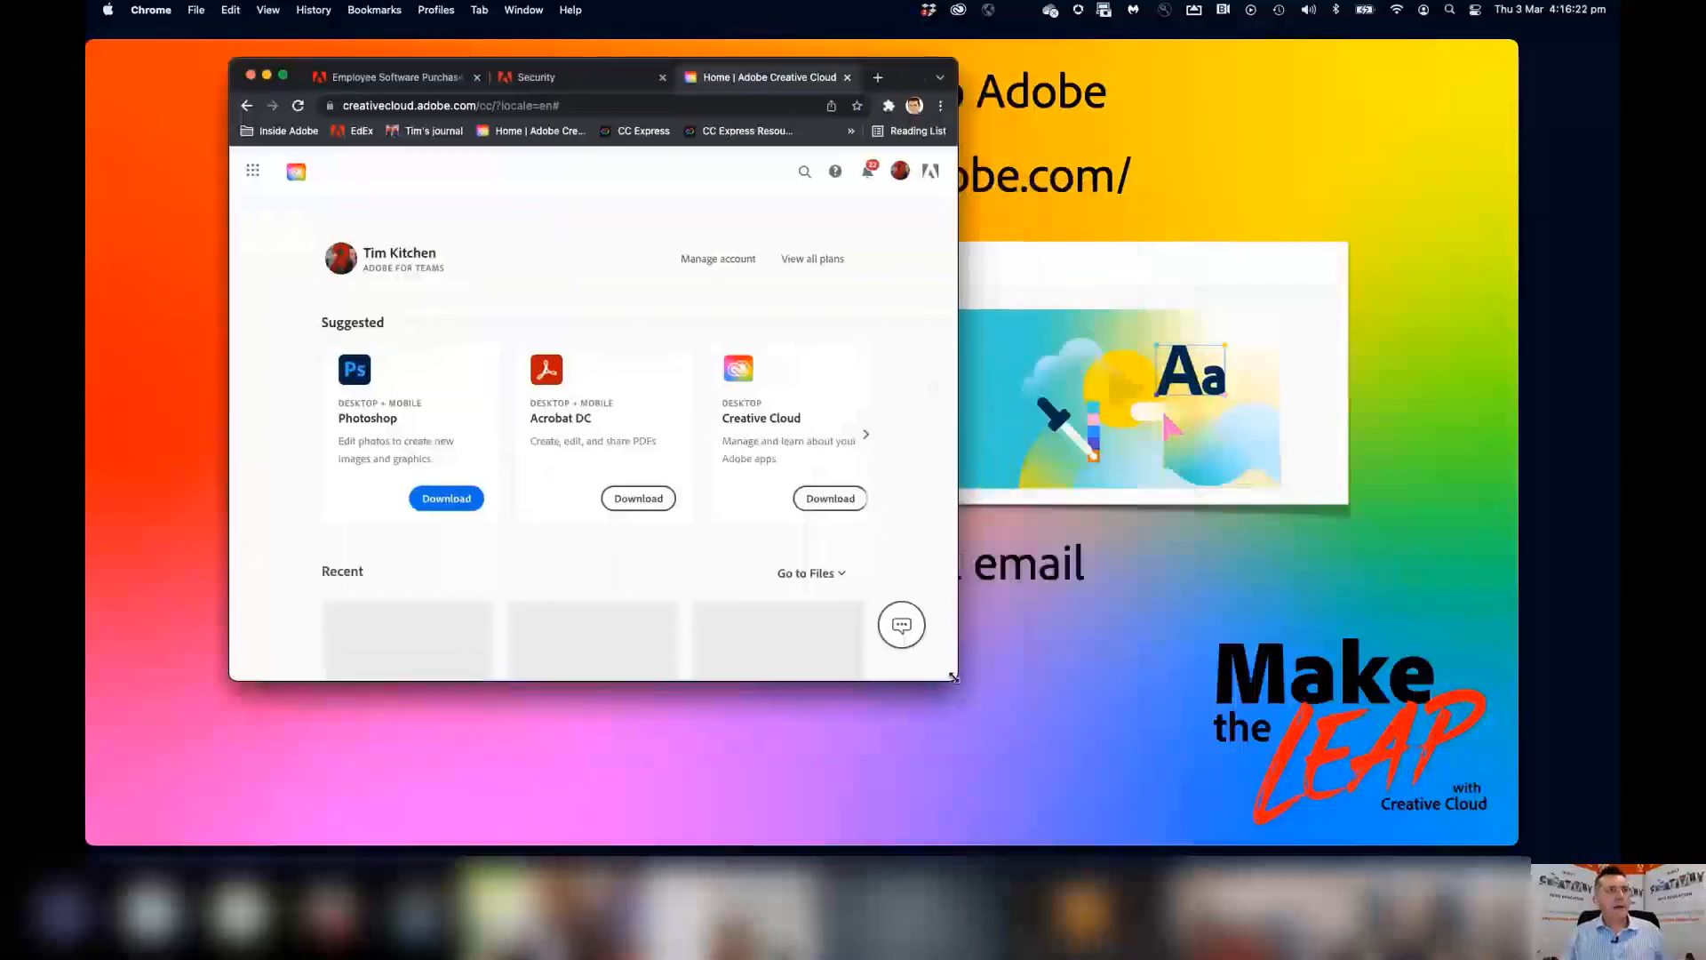
drag(953, 678, 1294, 818)
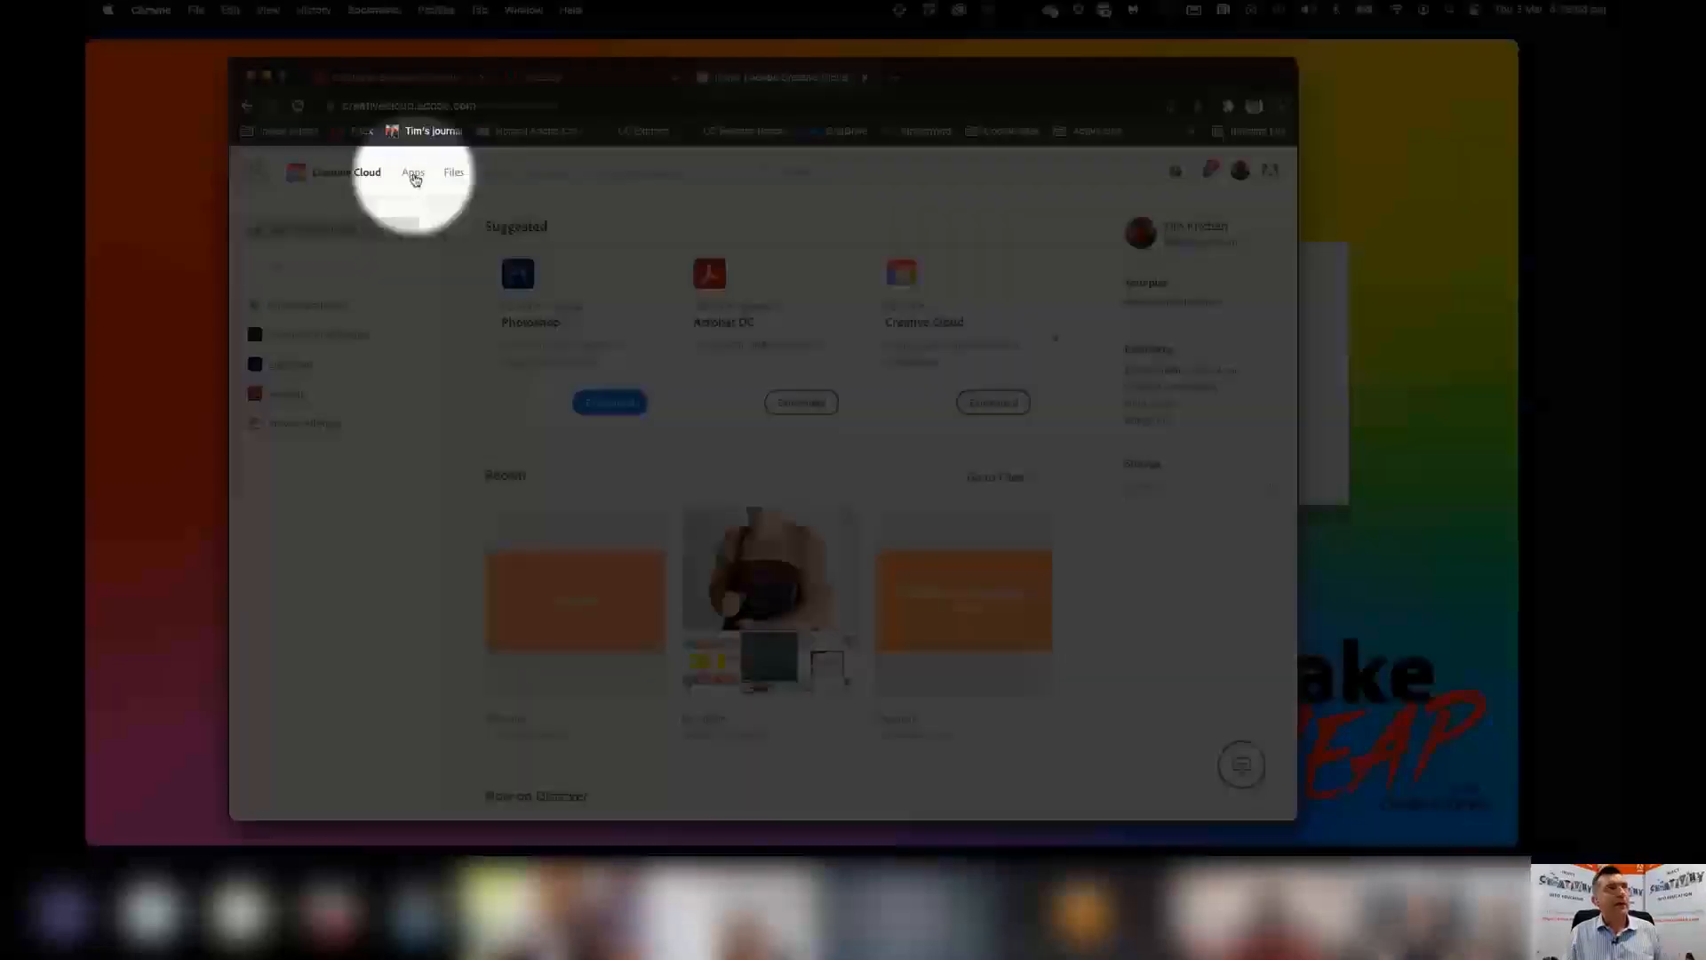
Open the Creative Cloud apps page and examine the list of installed desktop apps.
click(414, 177)
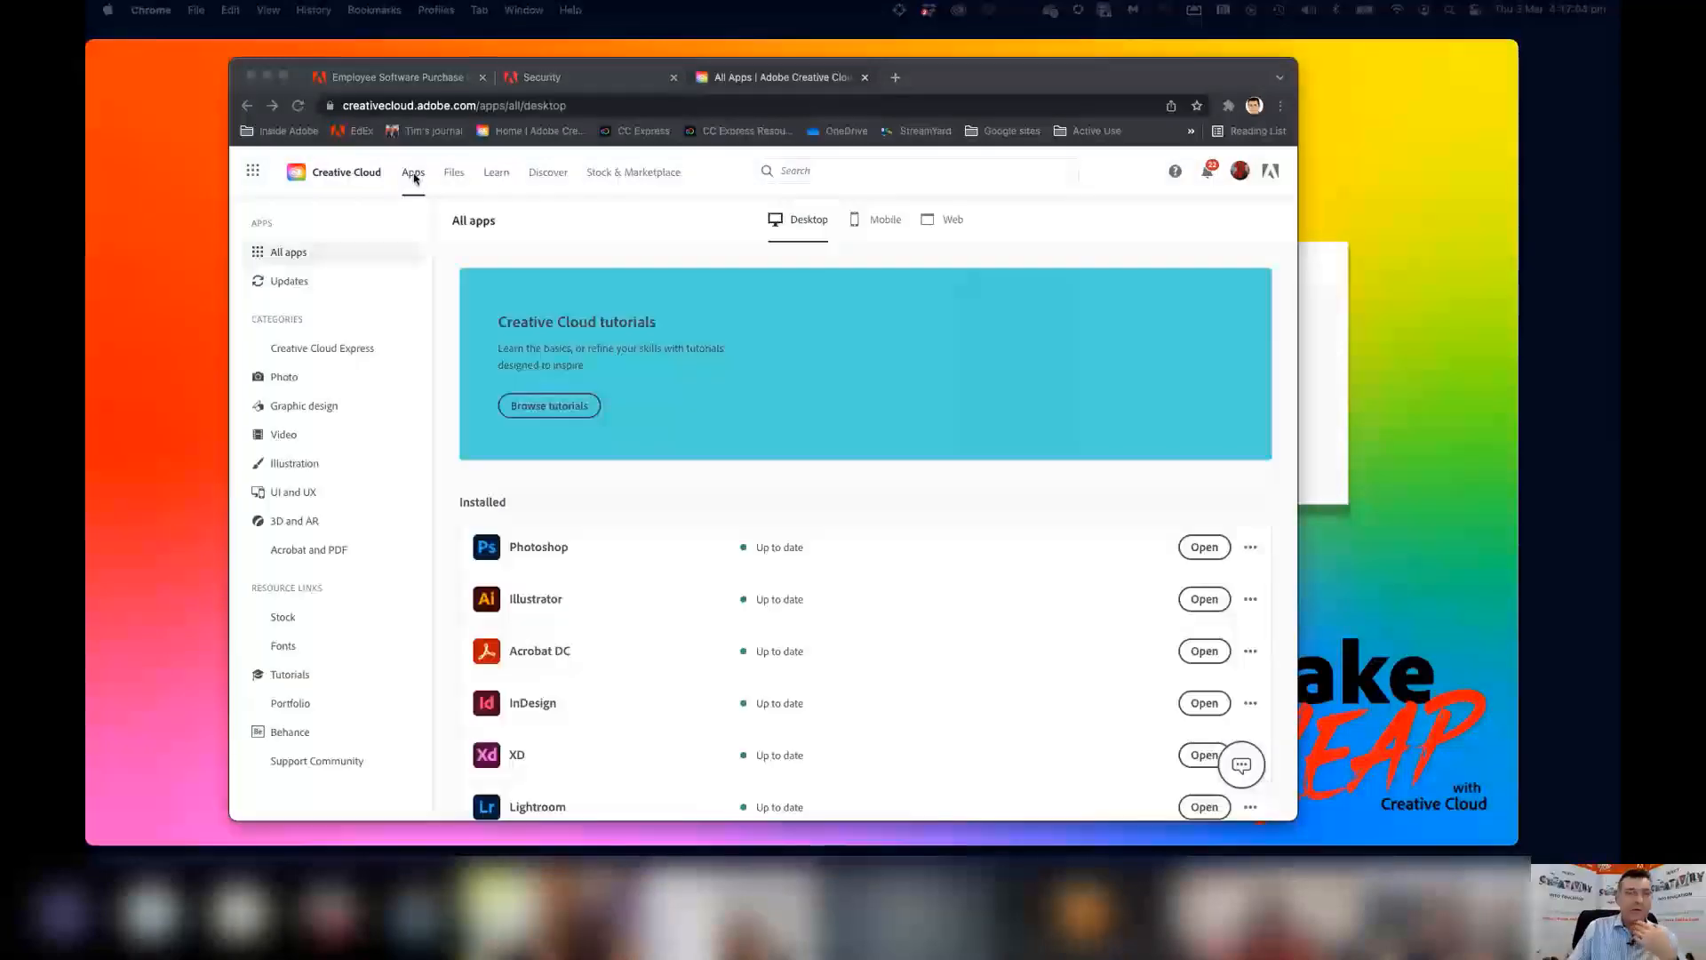
scroll(700, 551, down, 5)
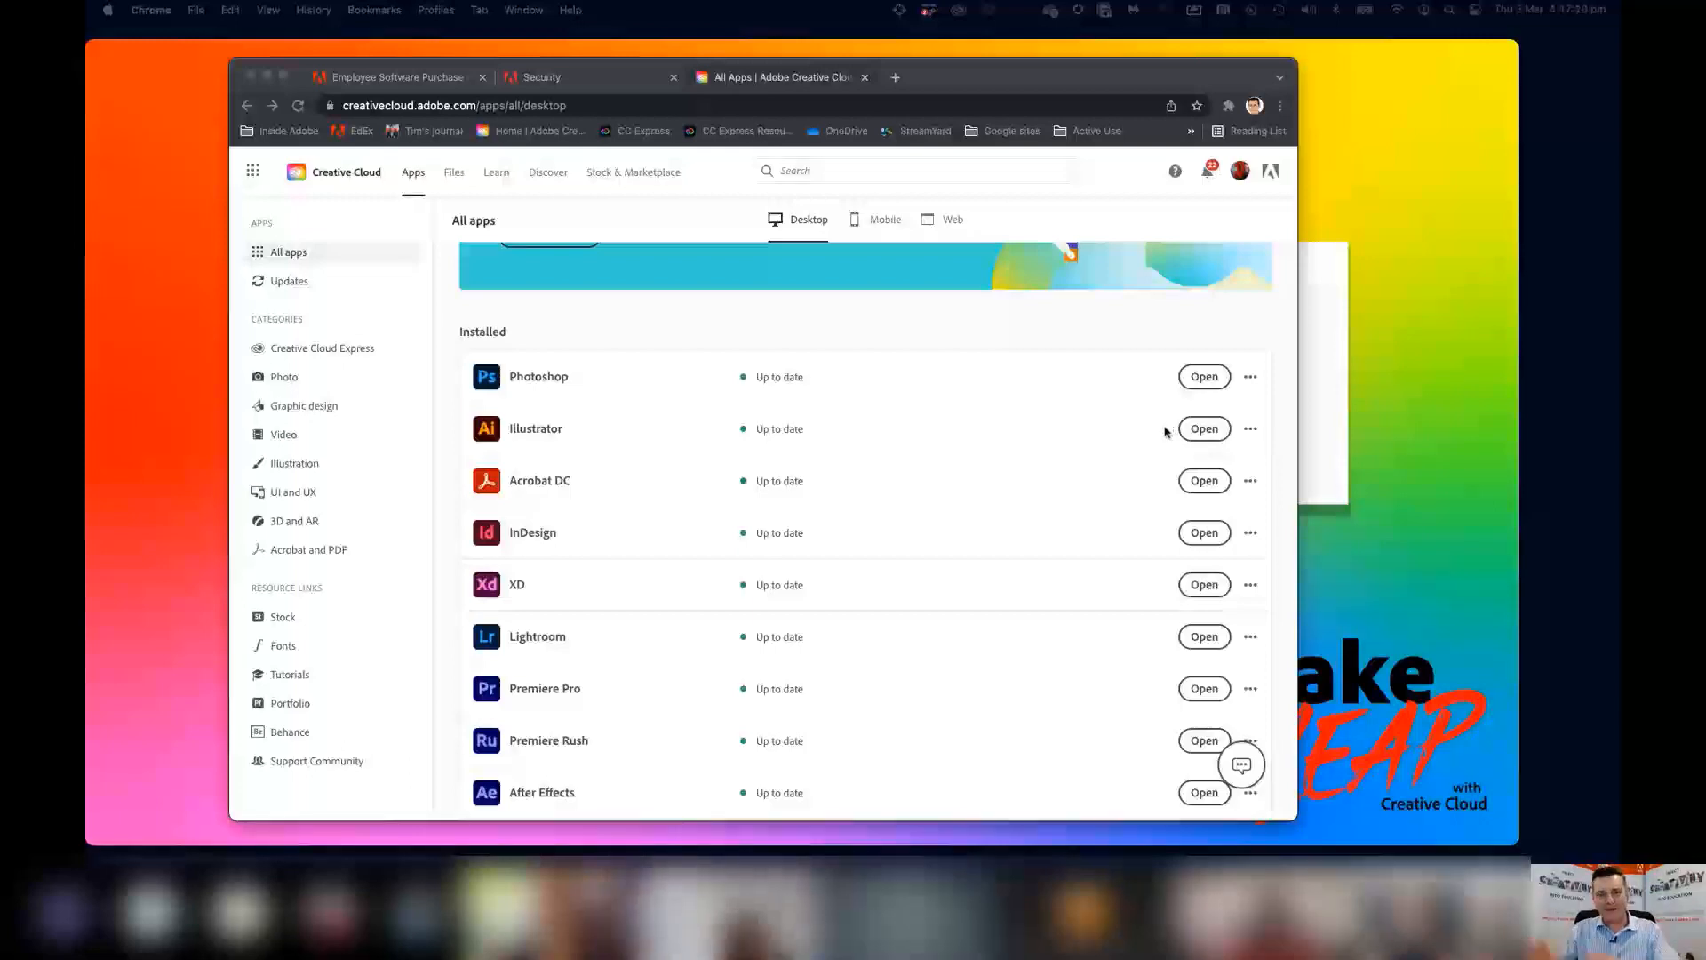
scroll(1103, 466, down, 3)
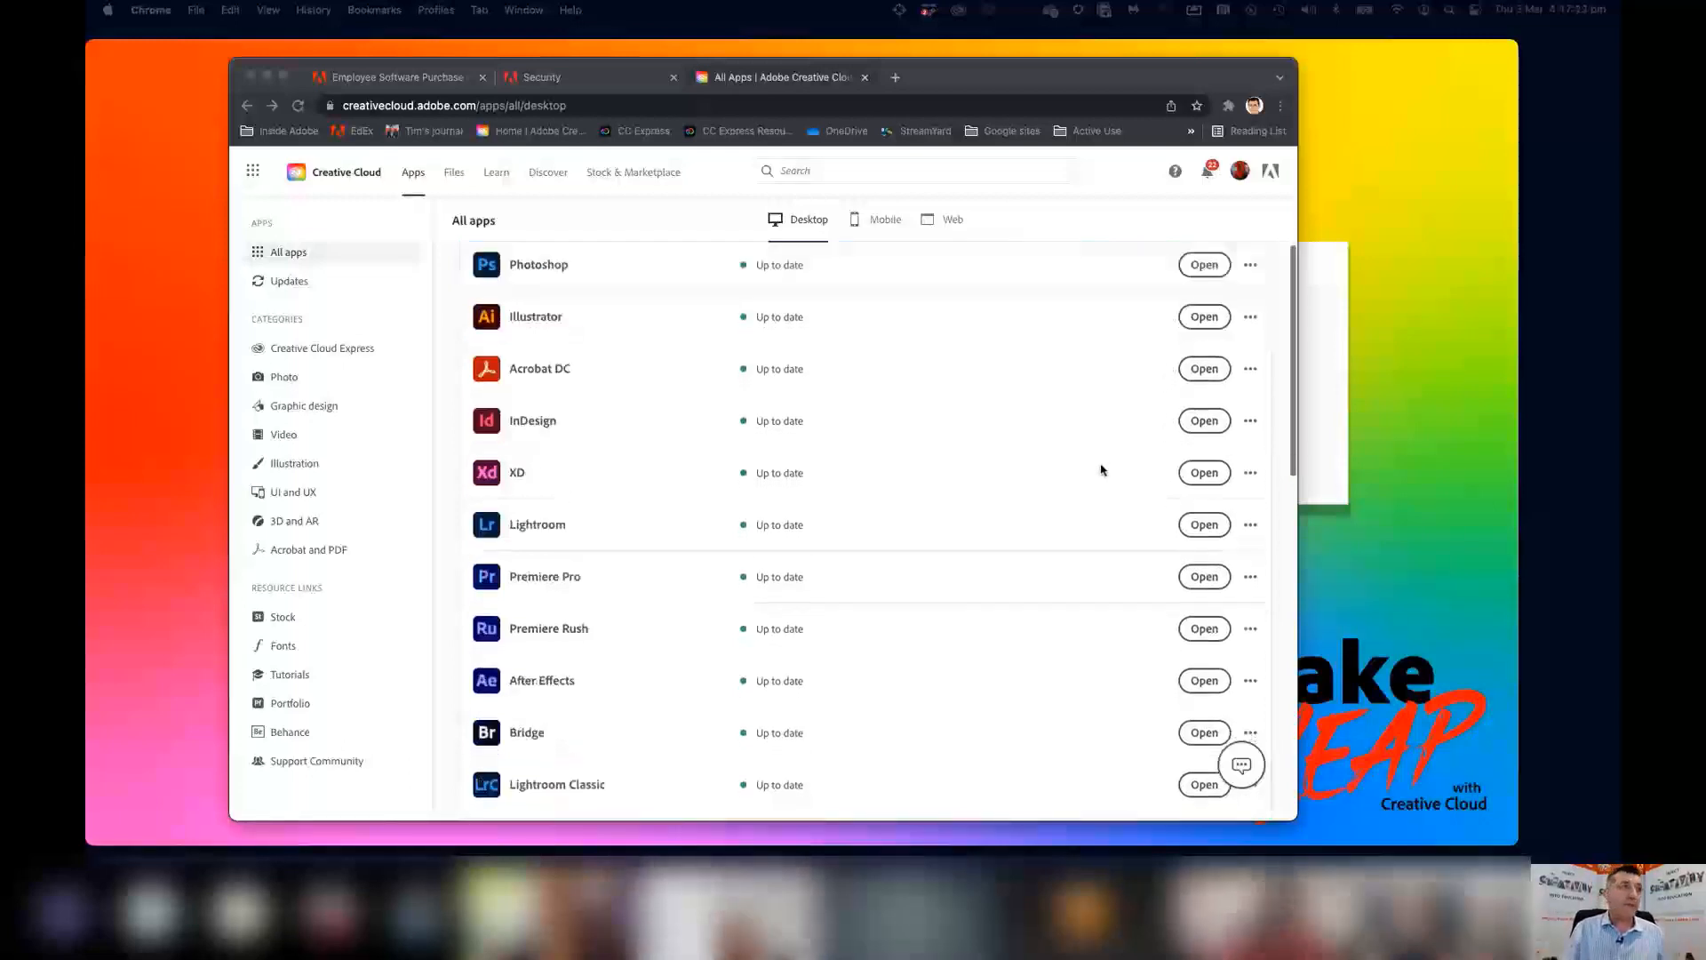
scroll(1102, 469, down, 8)
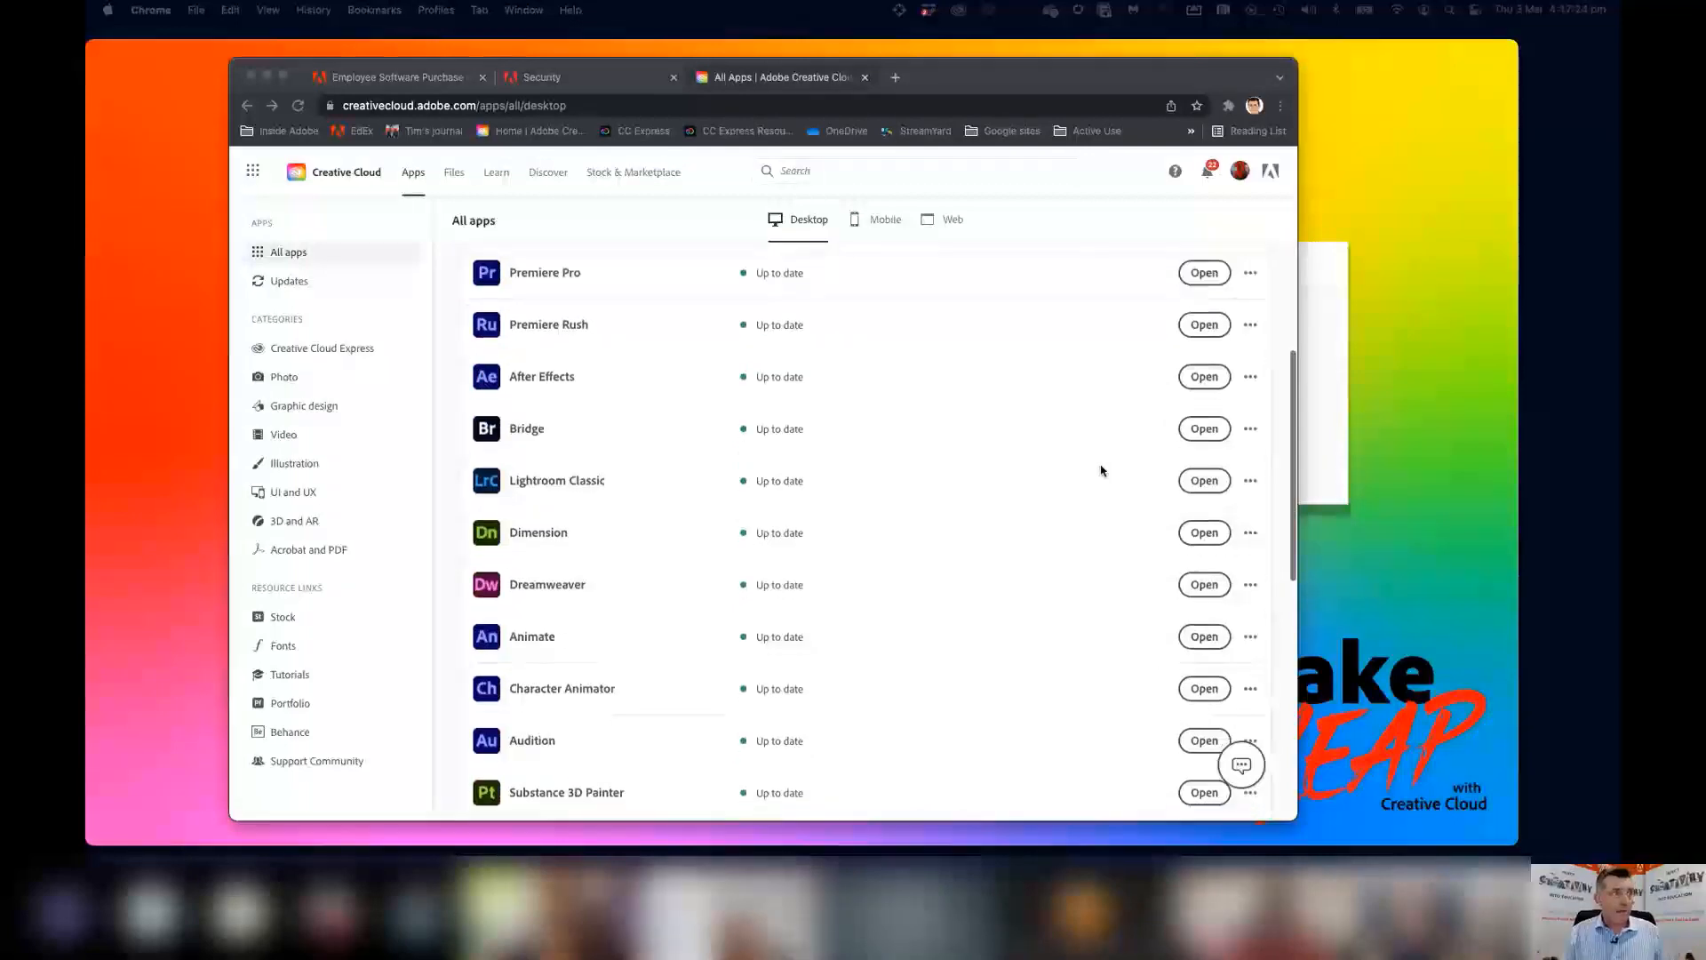
scroll(1099, 470, down, 1)
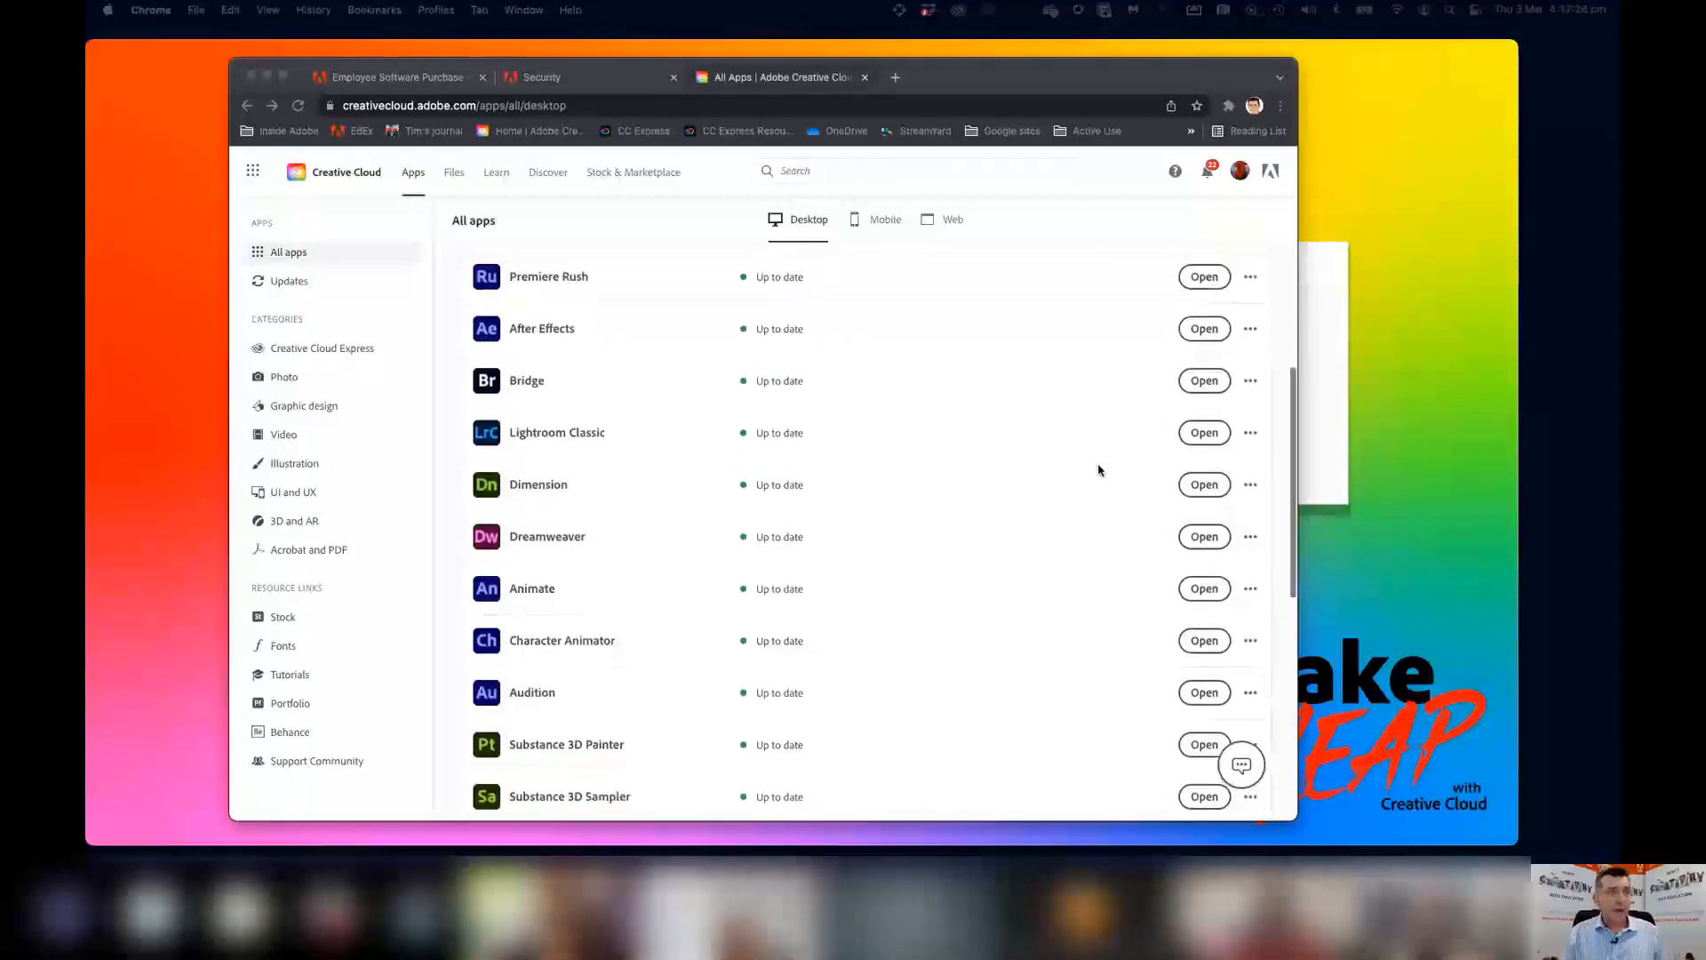
scroll(1099, 470, down, 2)
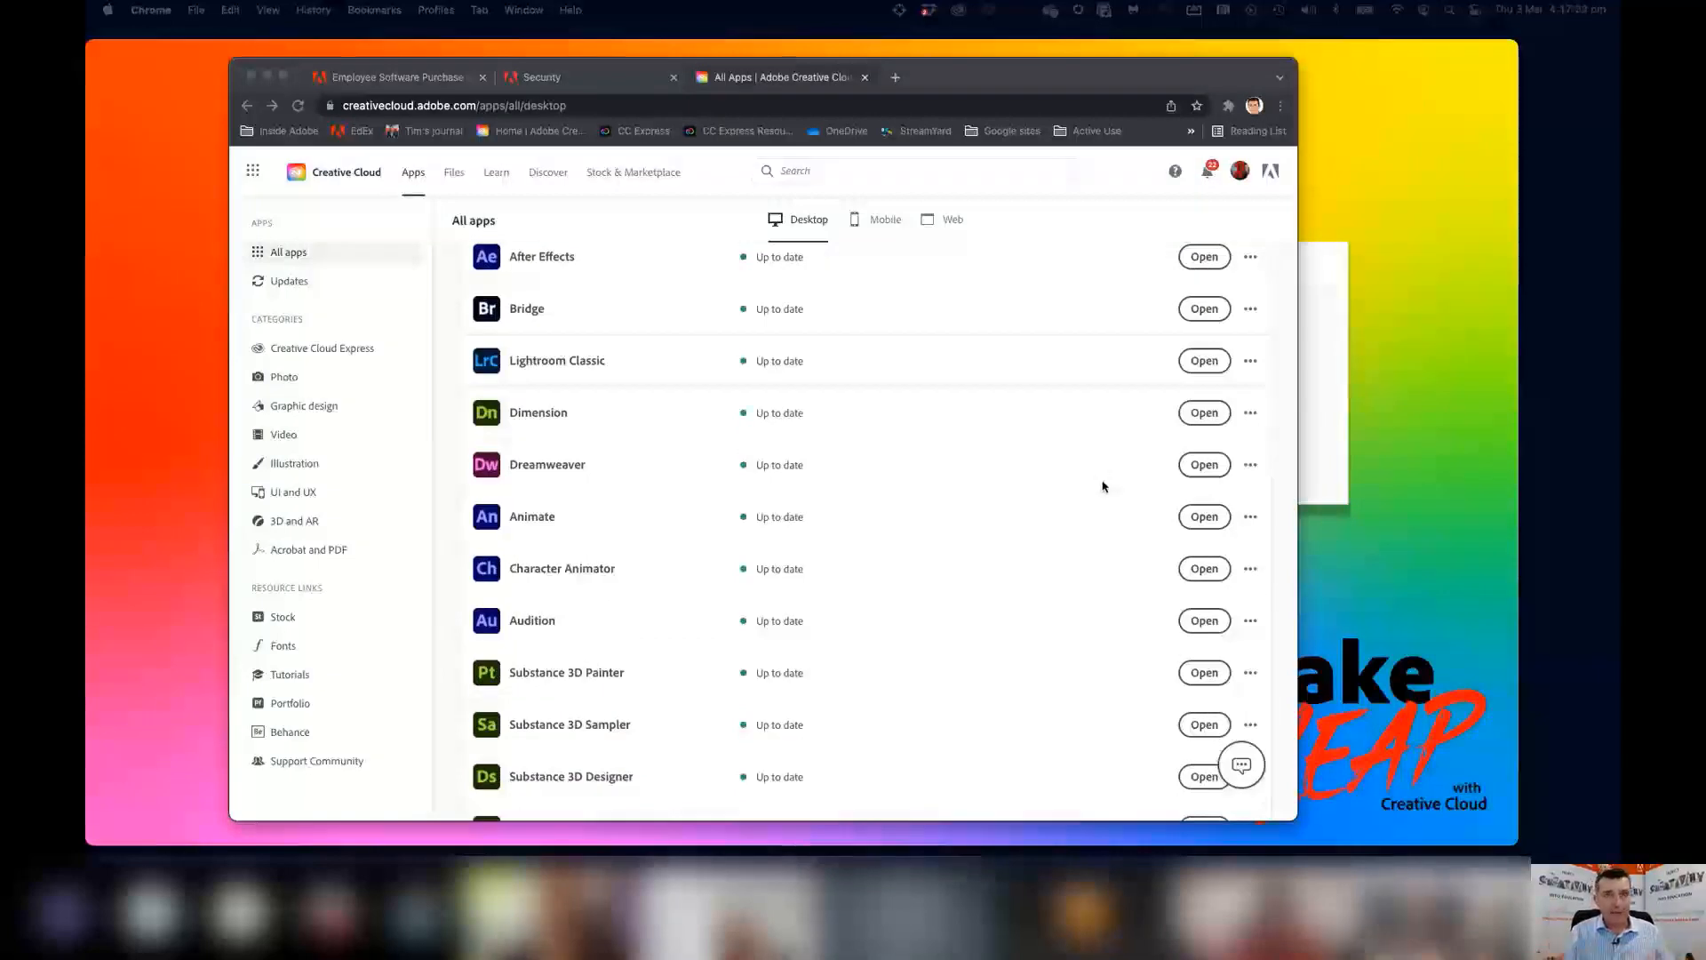
scroll(1103, 485, down, 2)
scroll(1103, 485, down, 2)
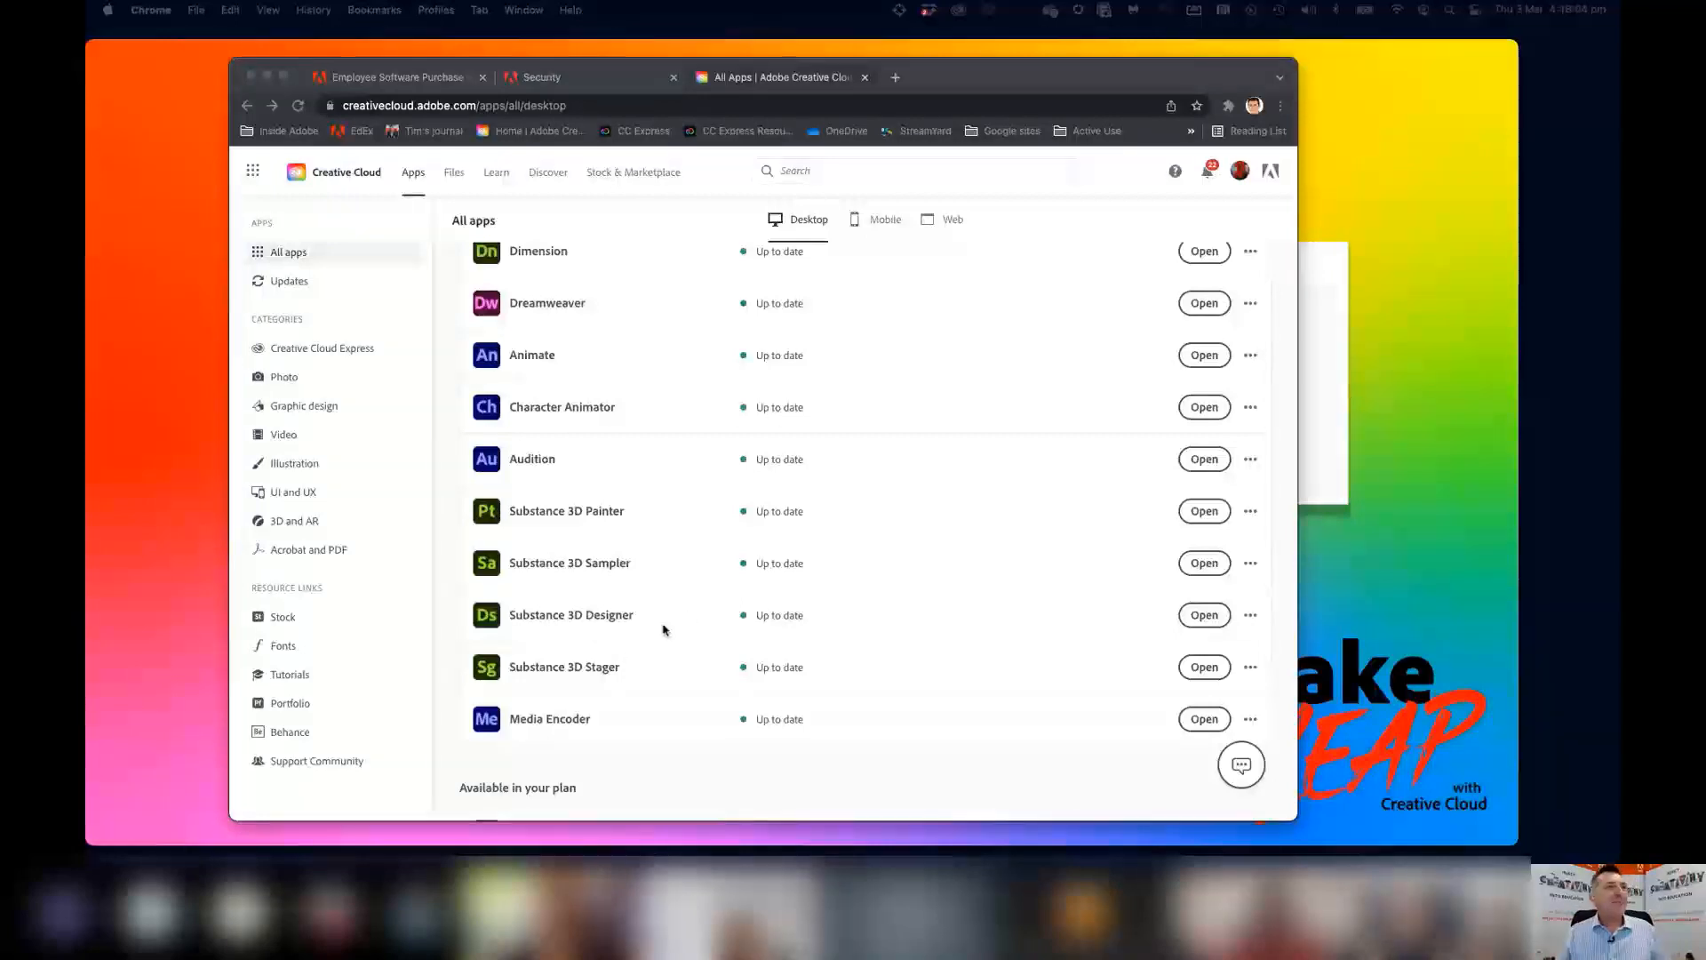
scroll(653, 641, up, 1)
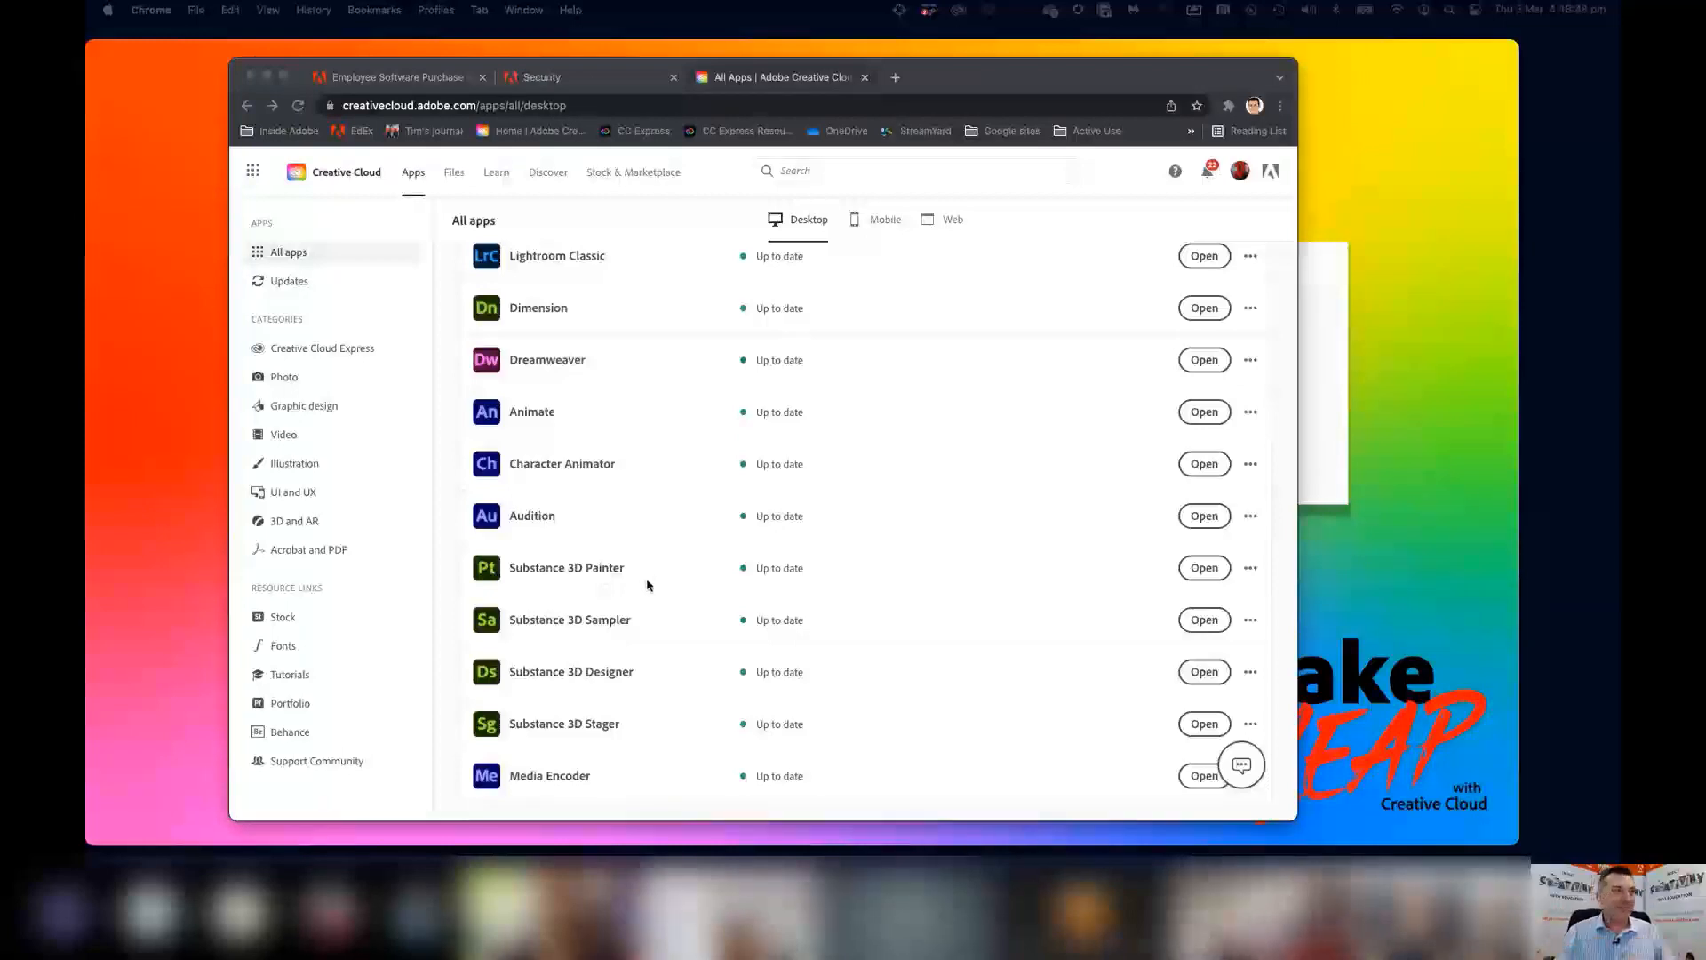
scroll(646, 579, up, 3)
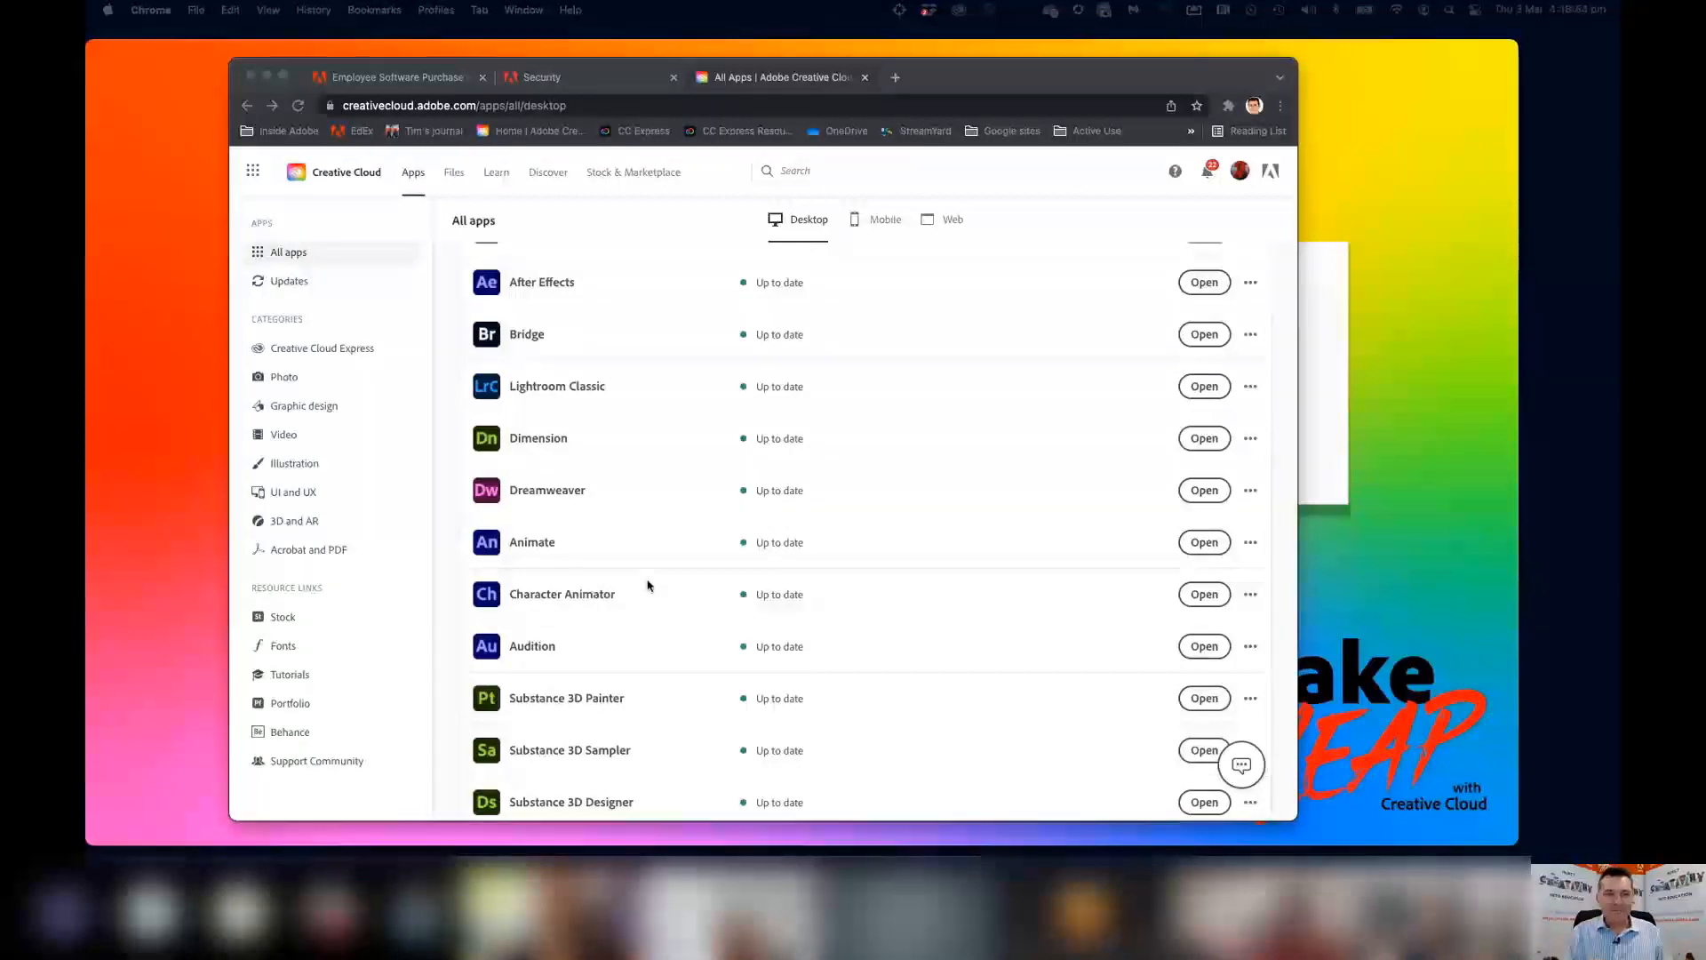
scroll(659, 595, up, 7)
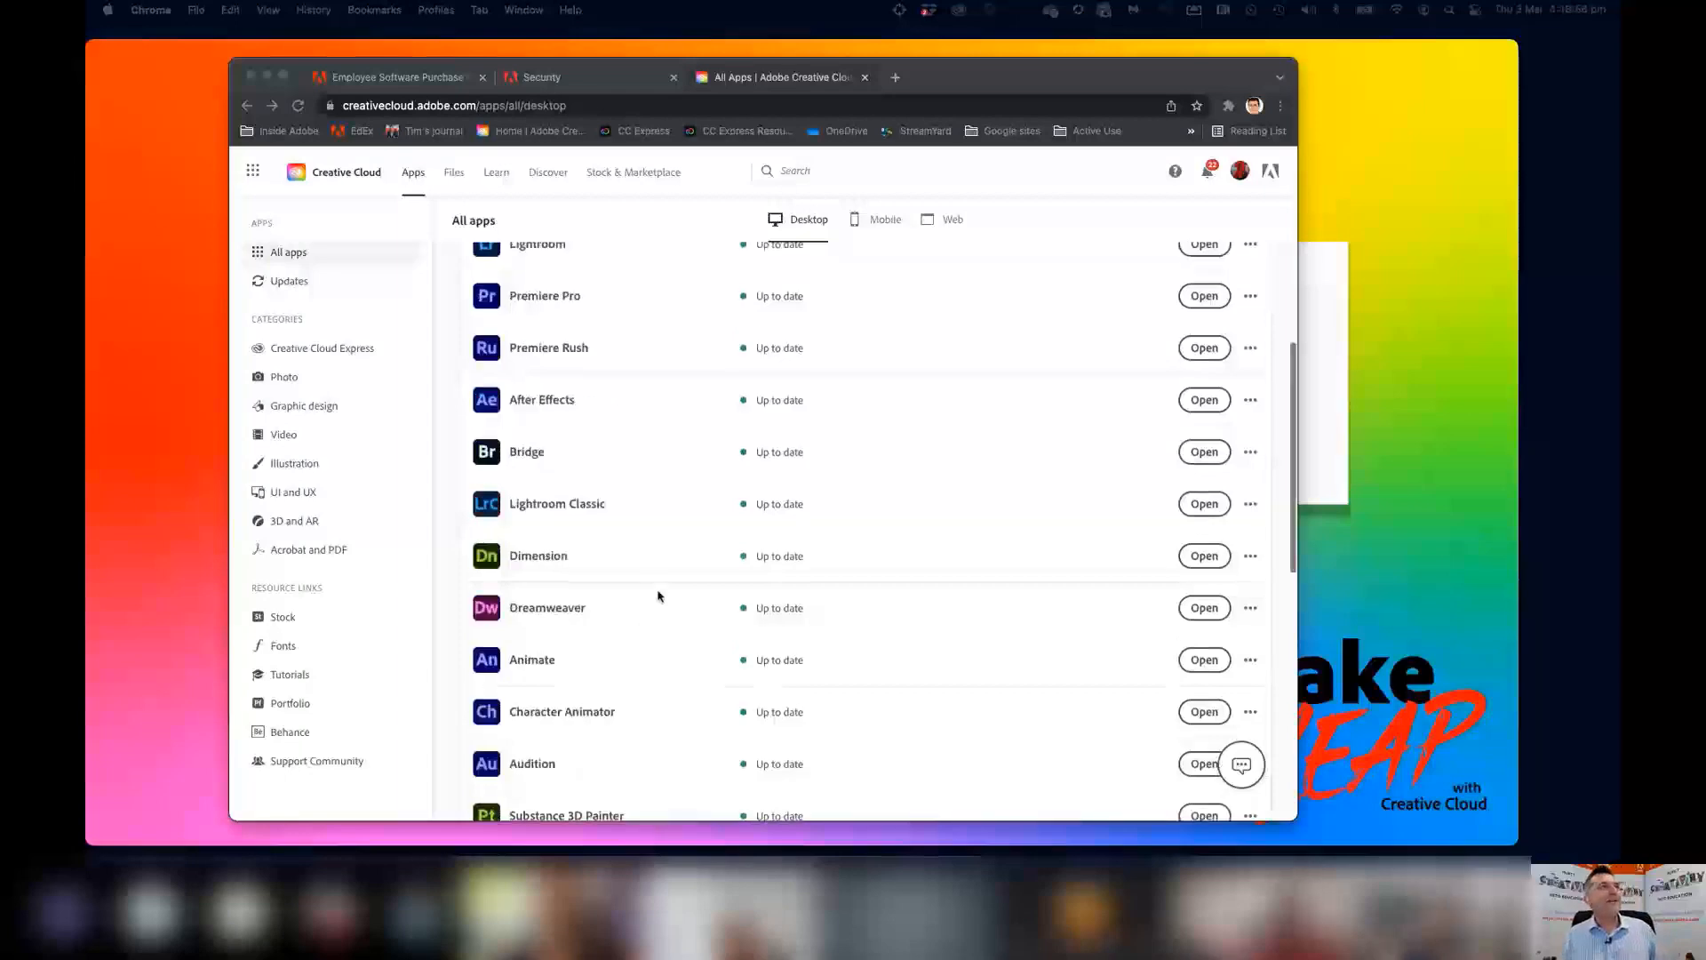
Display the web apps in the Creative Cloud apps list and look through them.
scroll(658, 596, up, 5)
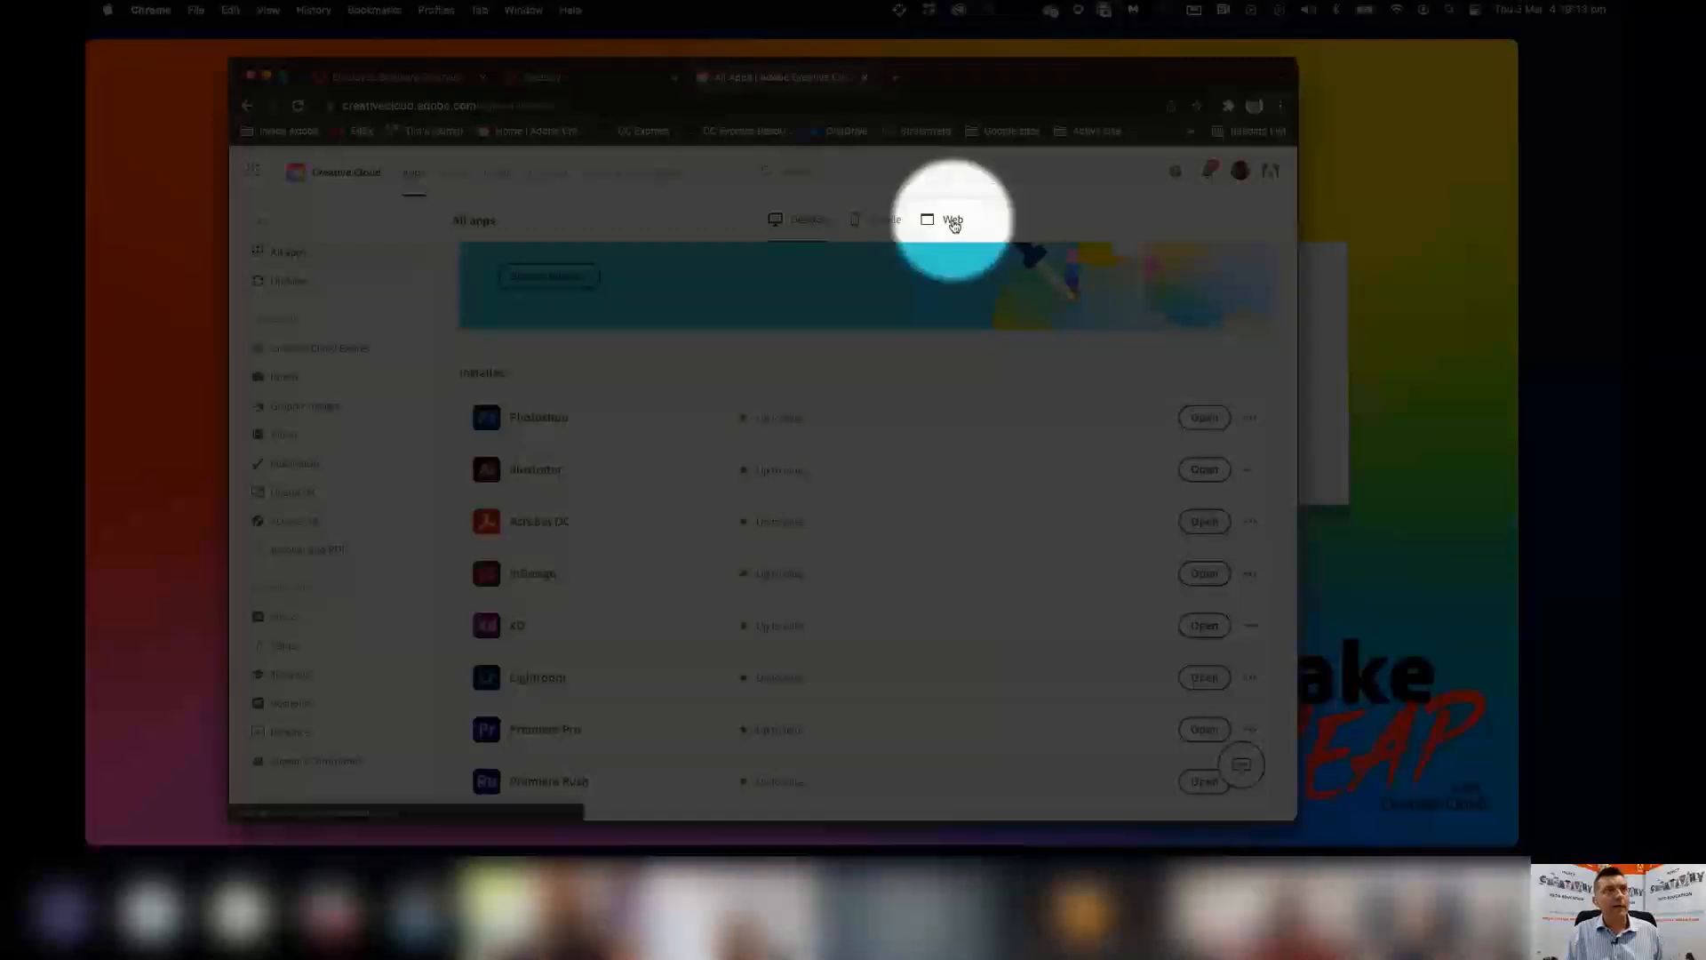
click(953, 222)
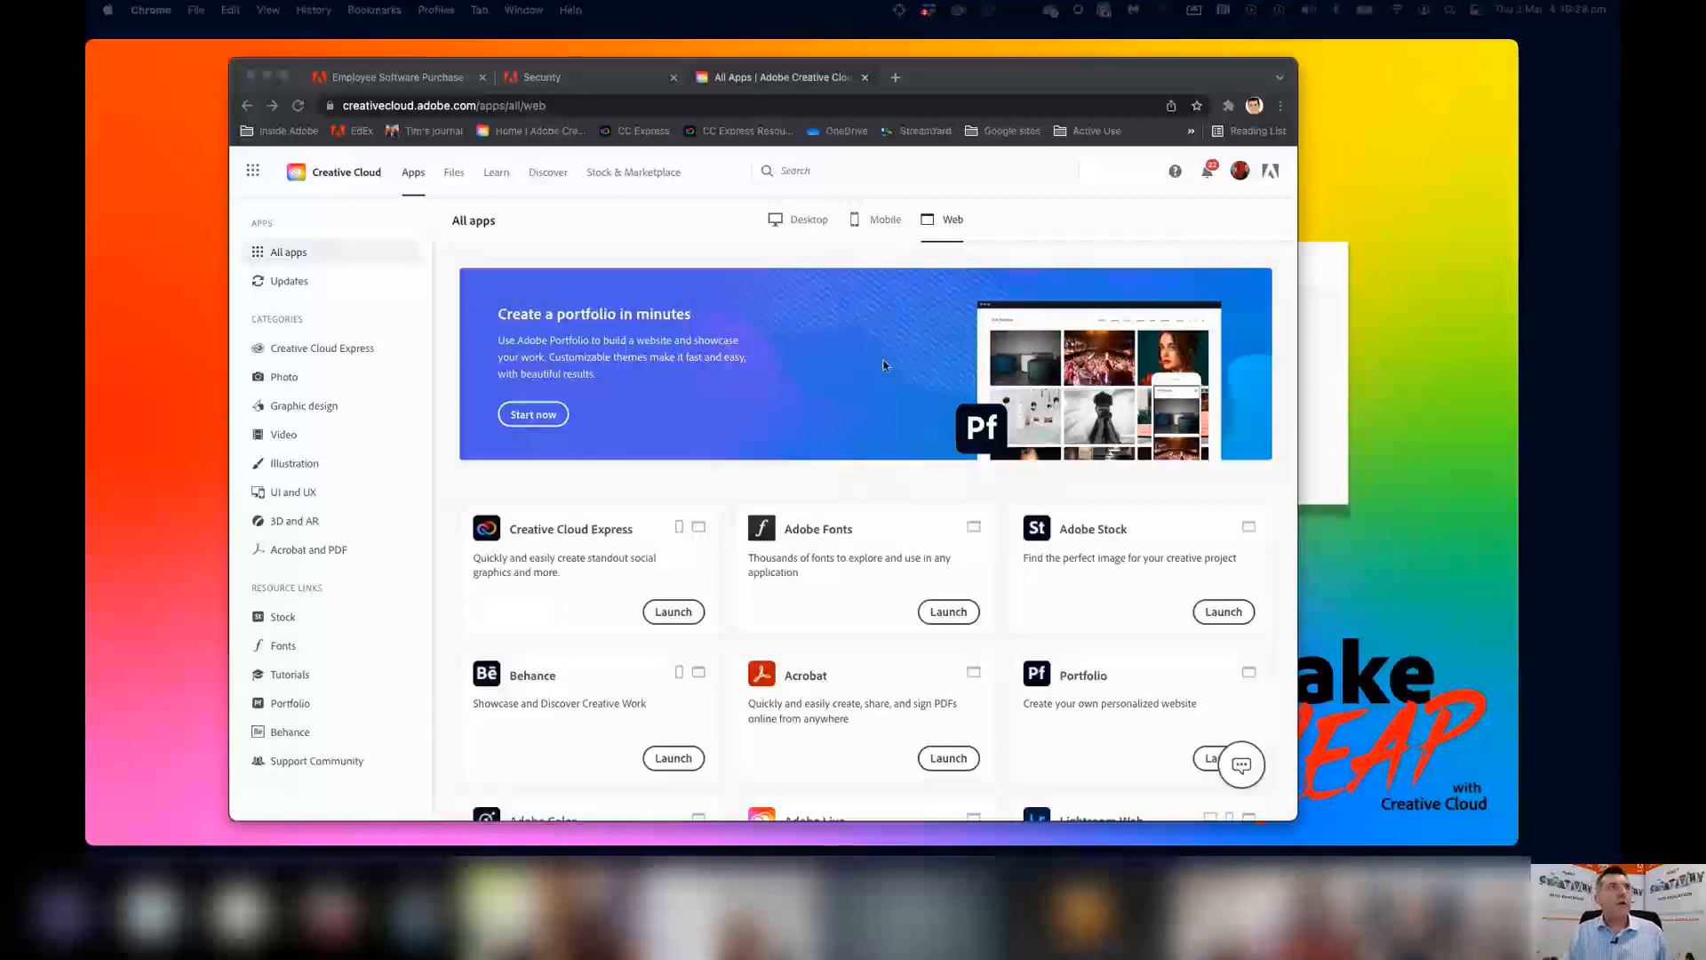
scroll(871, 374, down, 3)
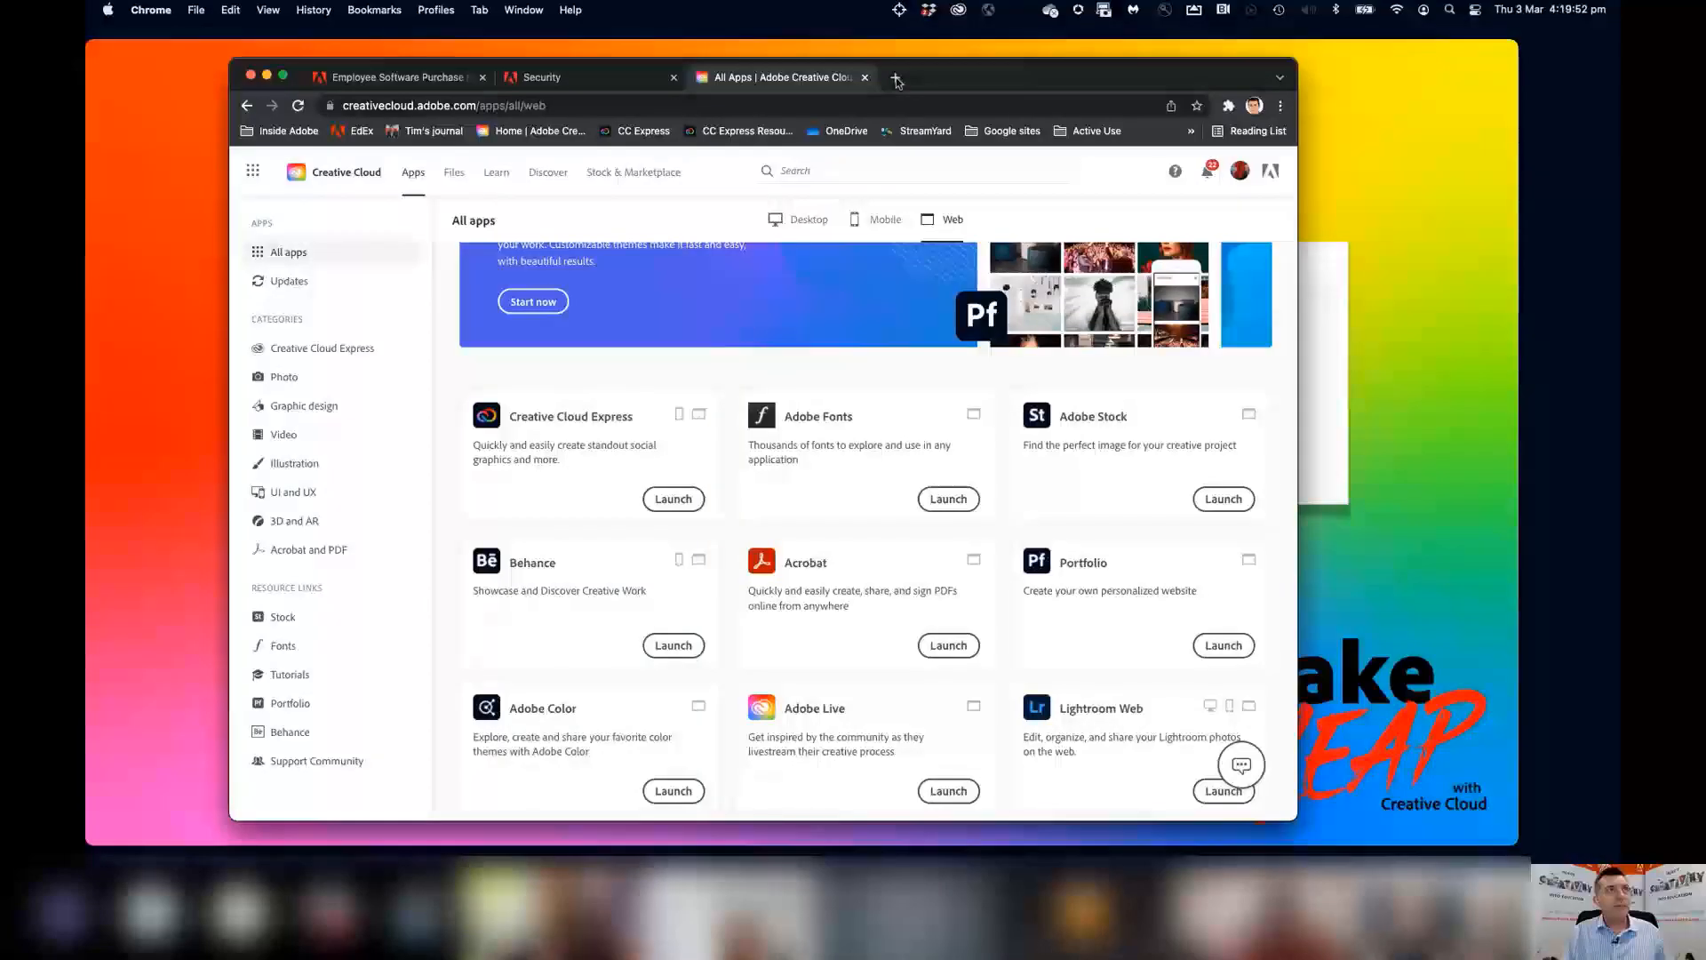
Open Creative Cloud Express from its bookmark in a new browser tab and reveal its full web address.
click(894, 78)
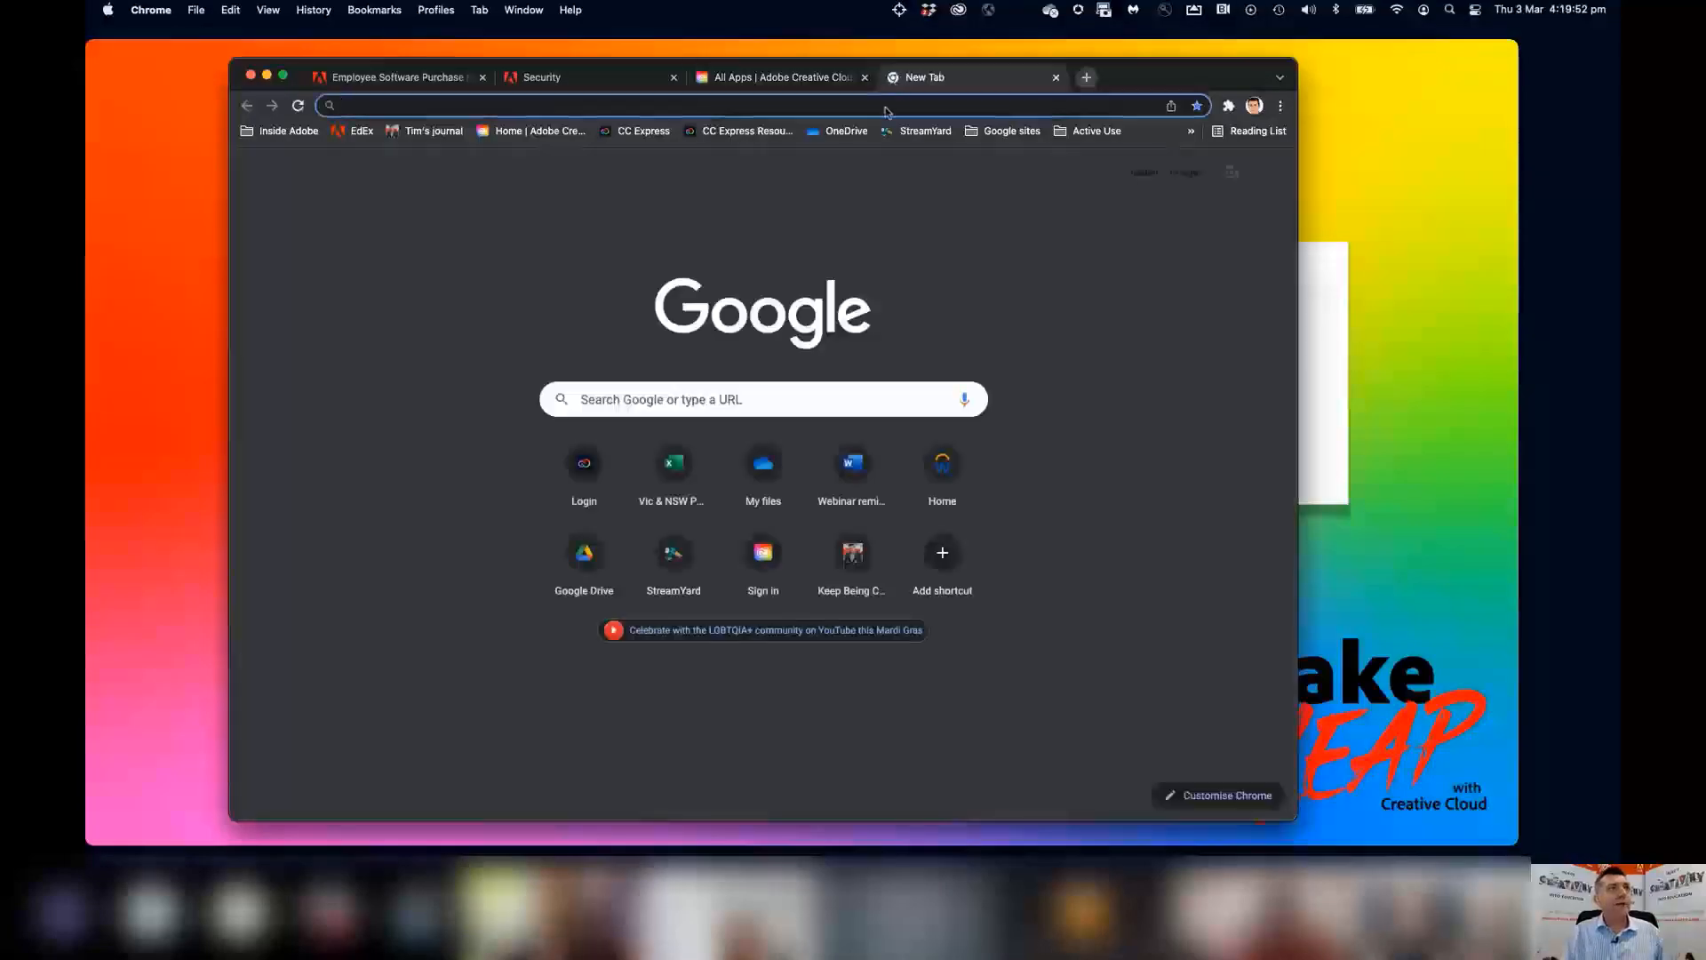
click(886, 106)
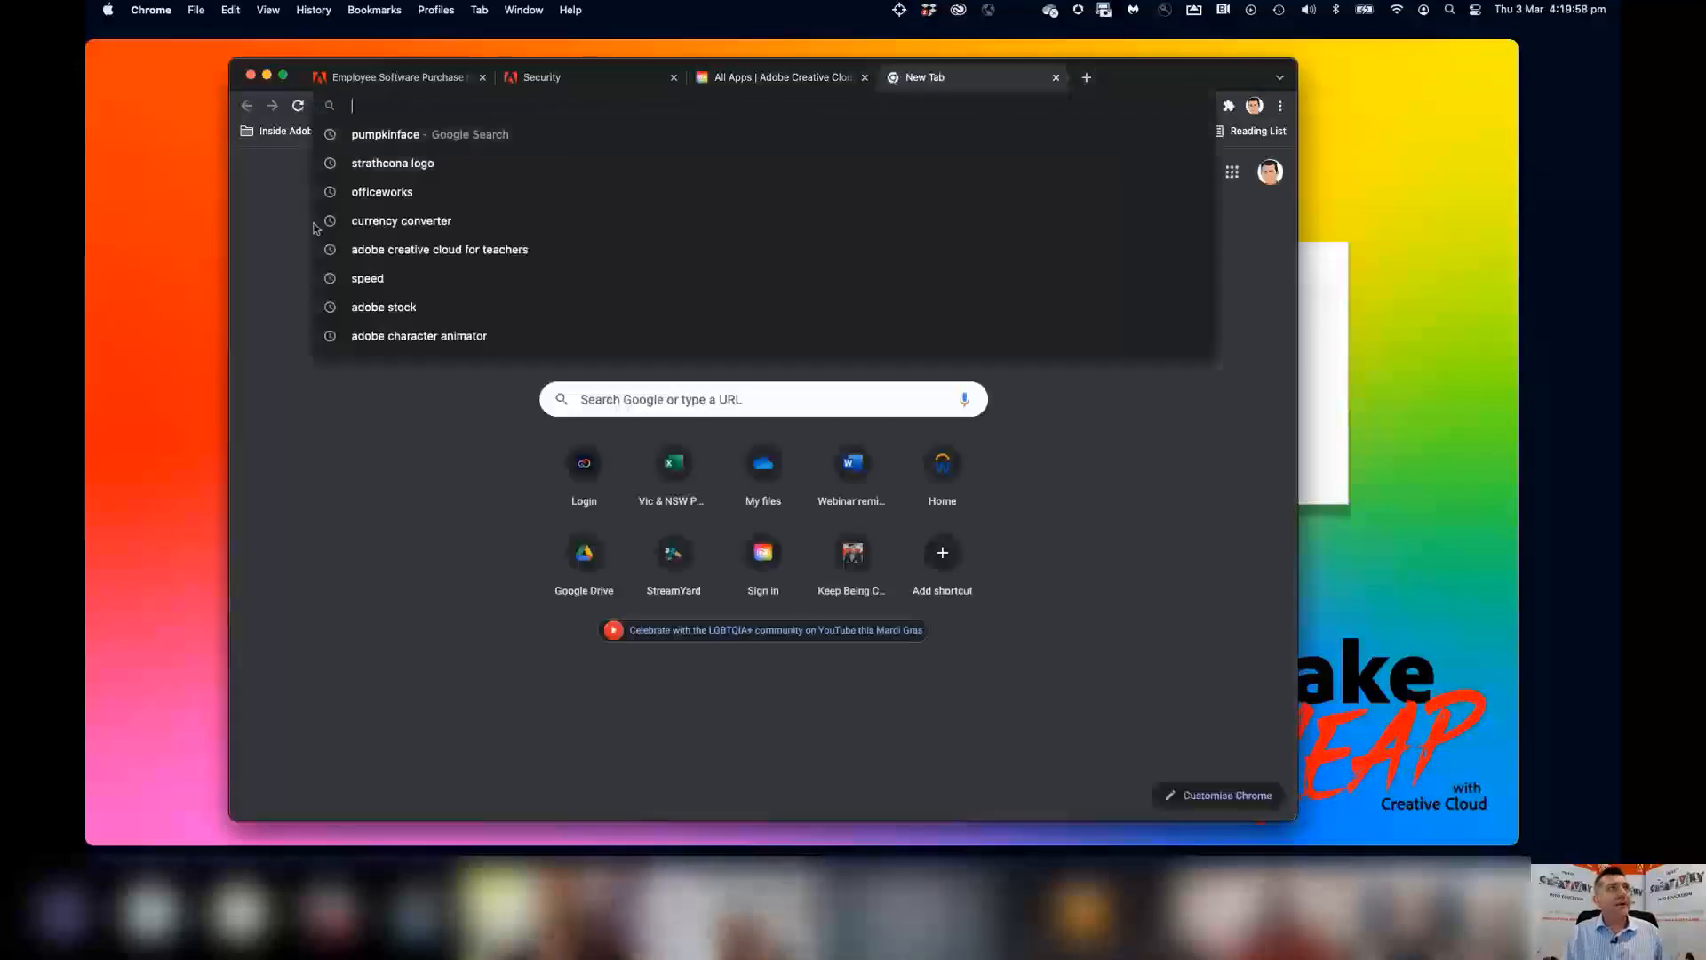
click(273, 199)
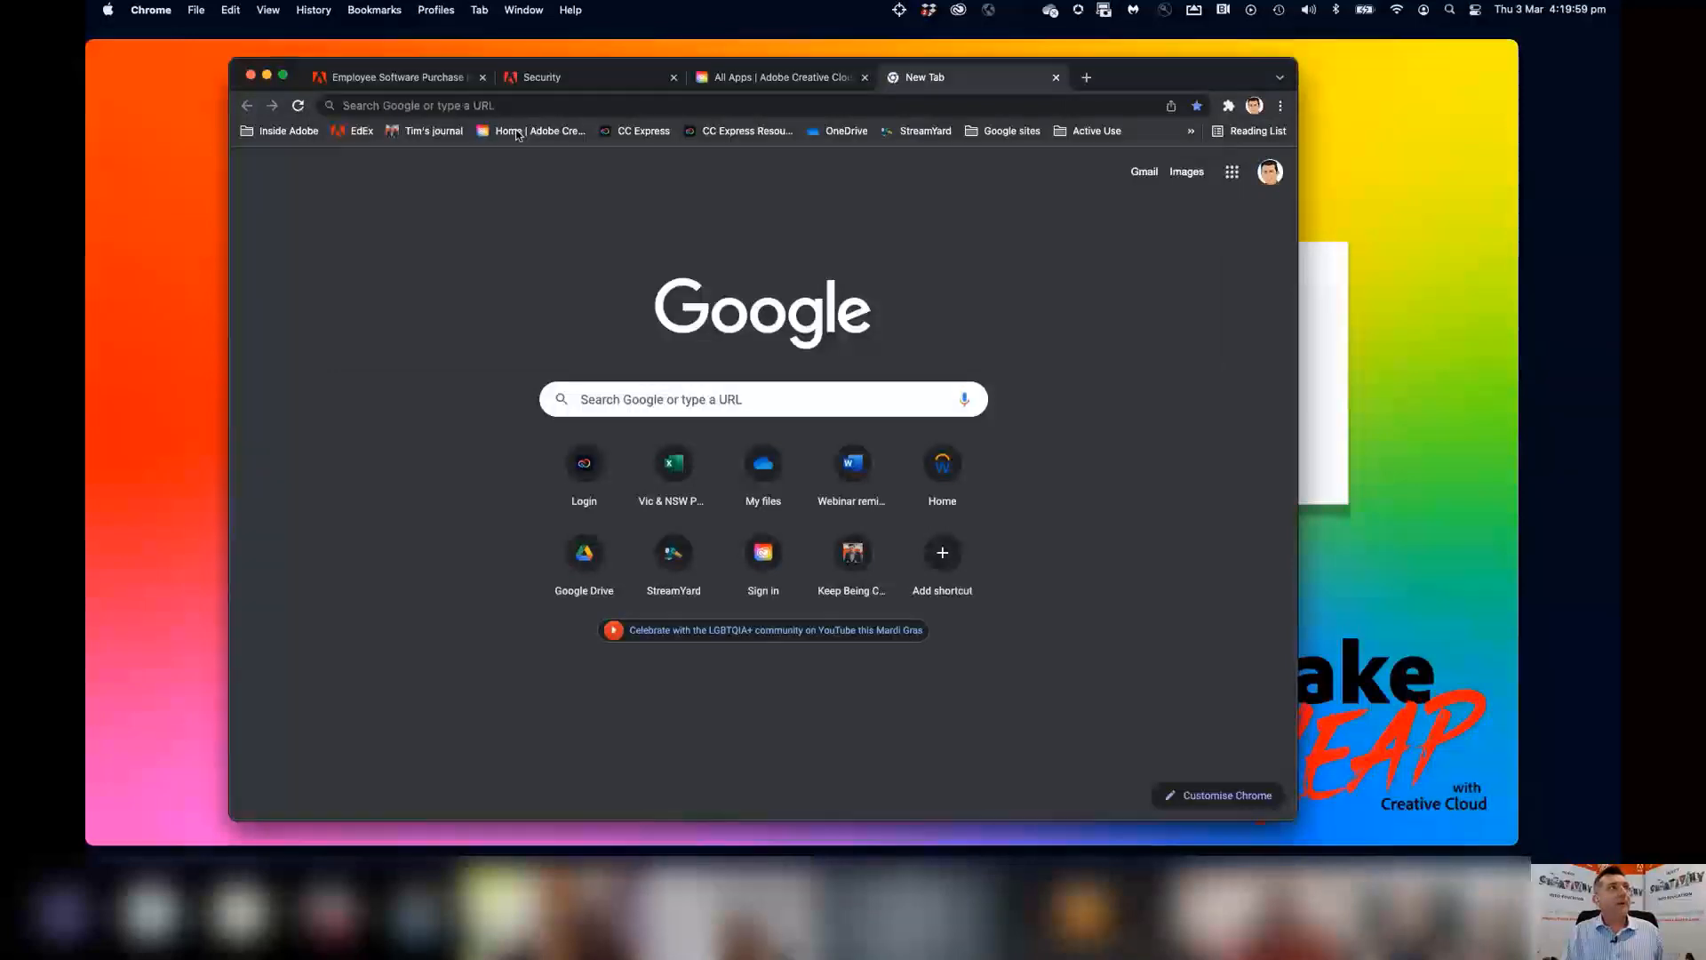
click(628, 133)
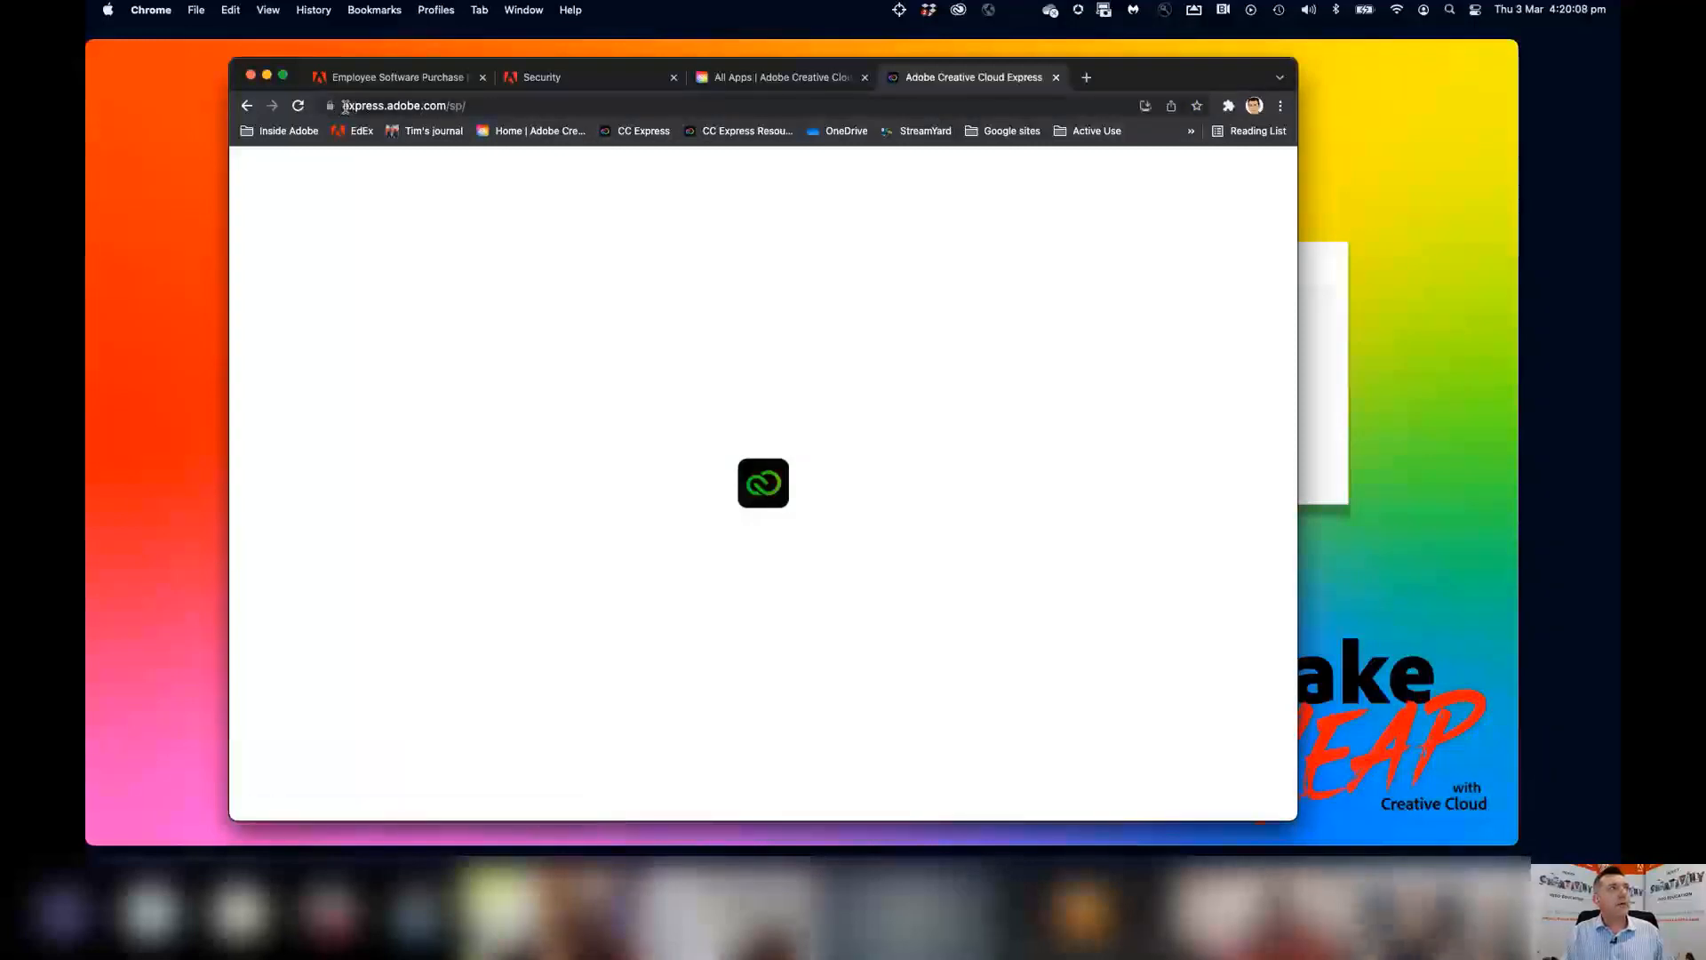
drag(391, 106, 484, 106)
click(352, 106)
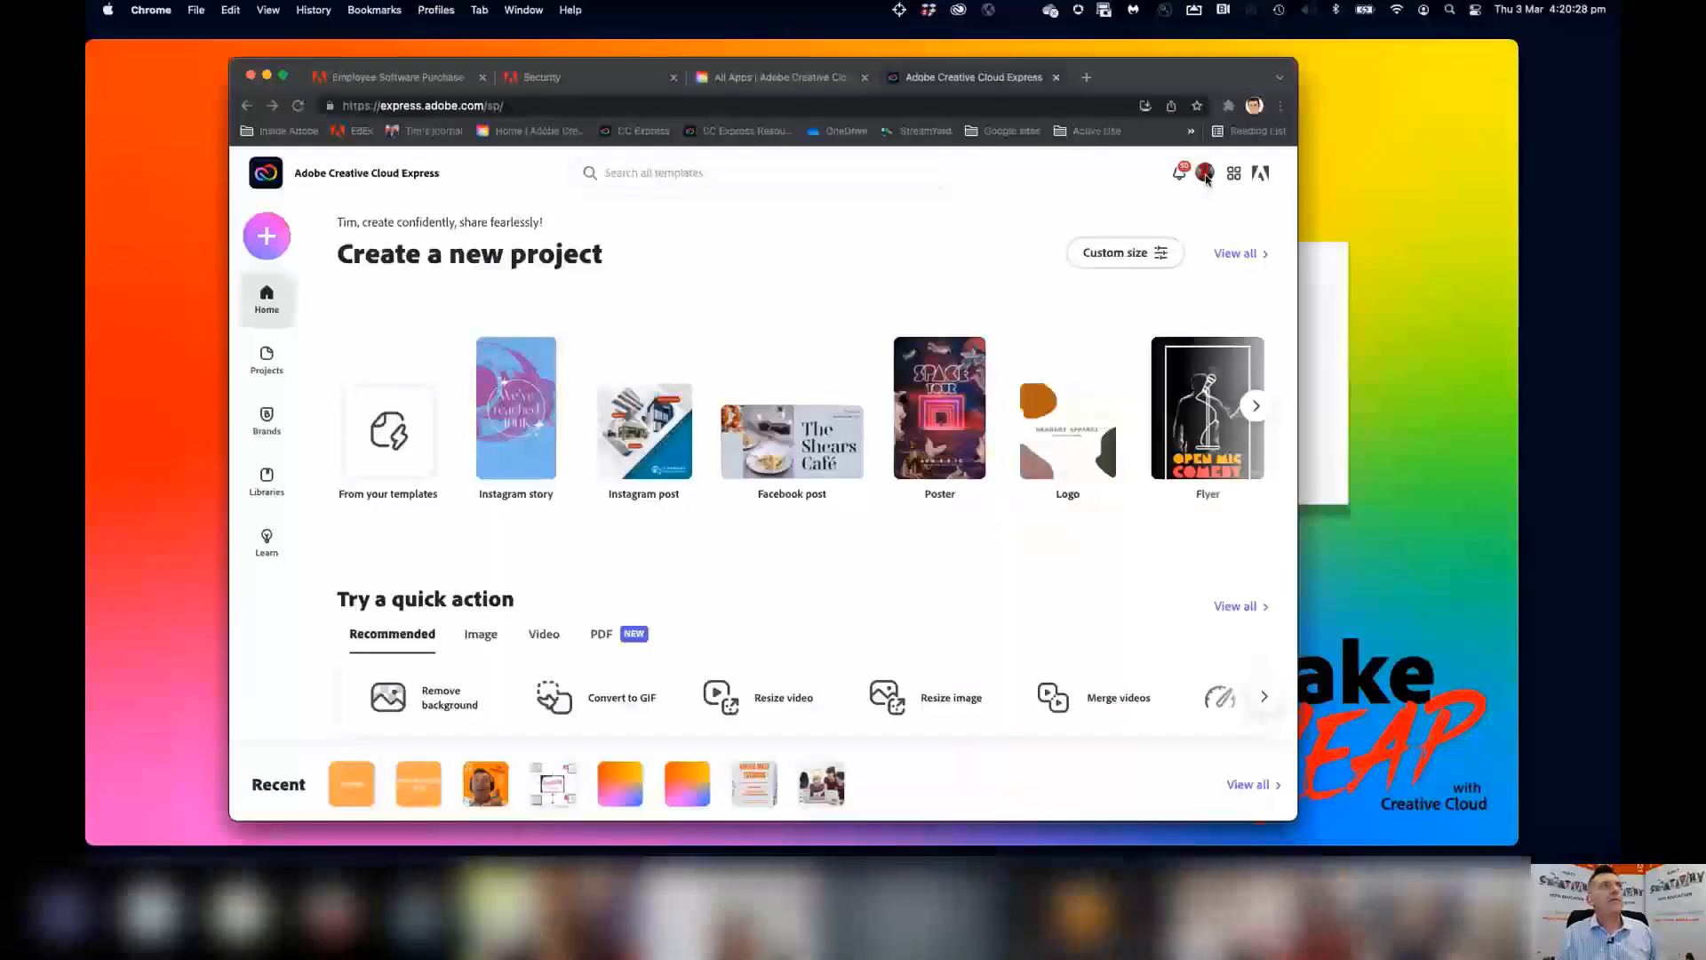
Sign out of Creative Cloud Express and sign back in through the school account login, choosing the Company or School Account.
click(1206, 174)
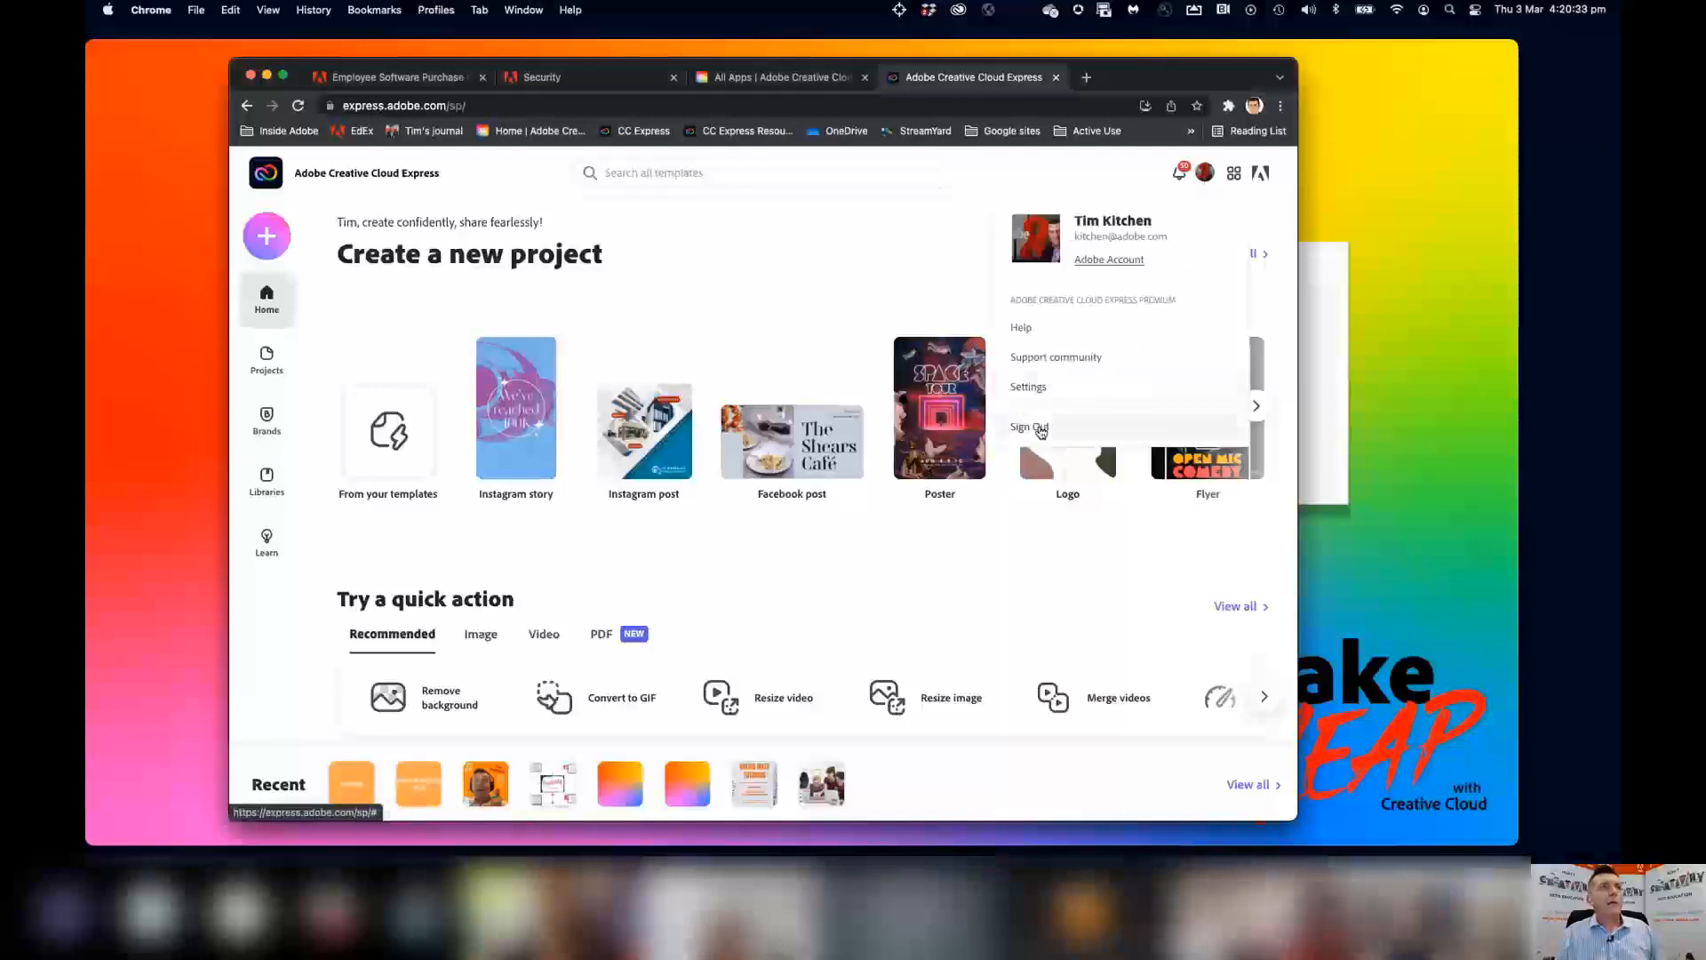
click(1041, 429)
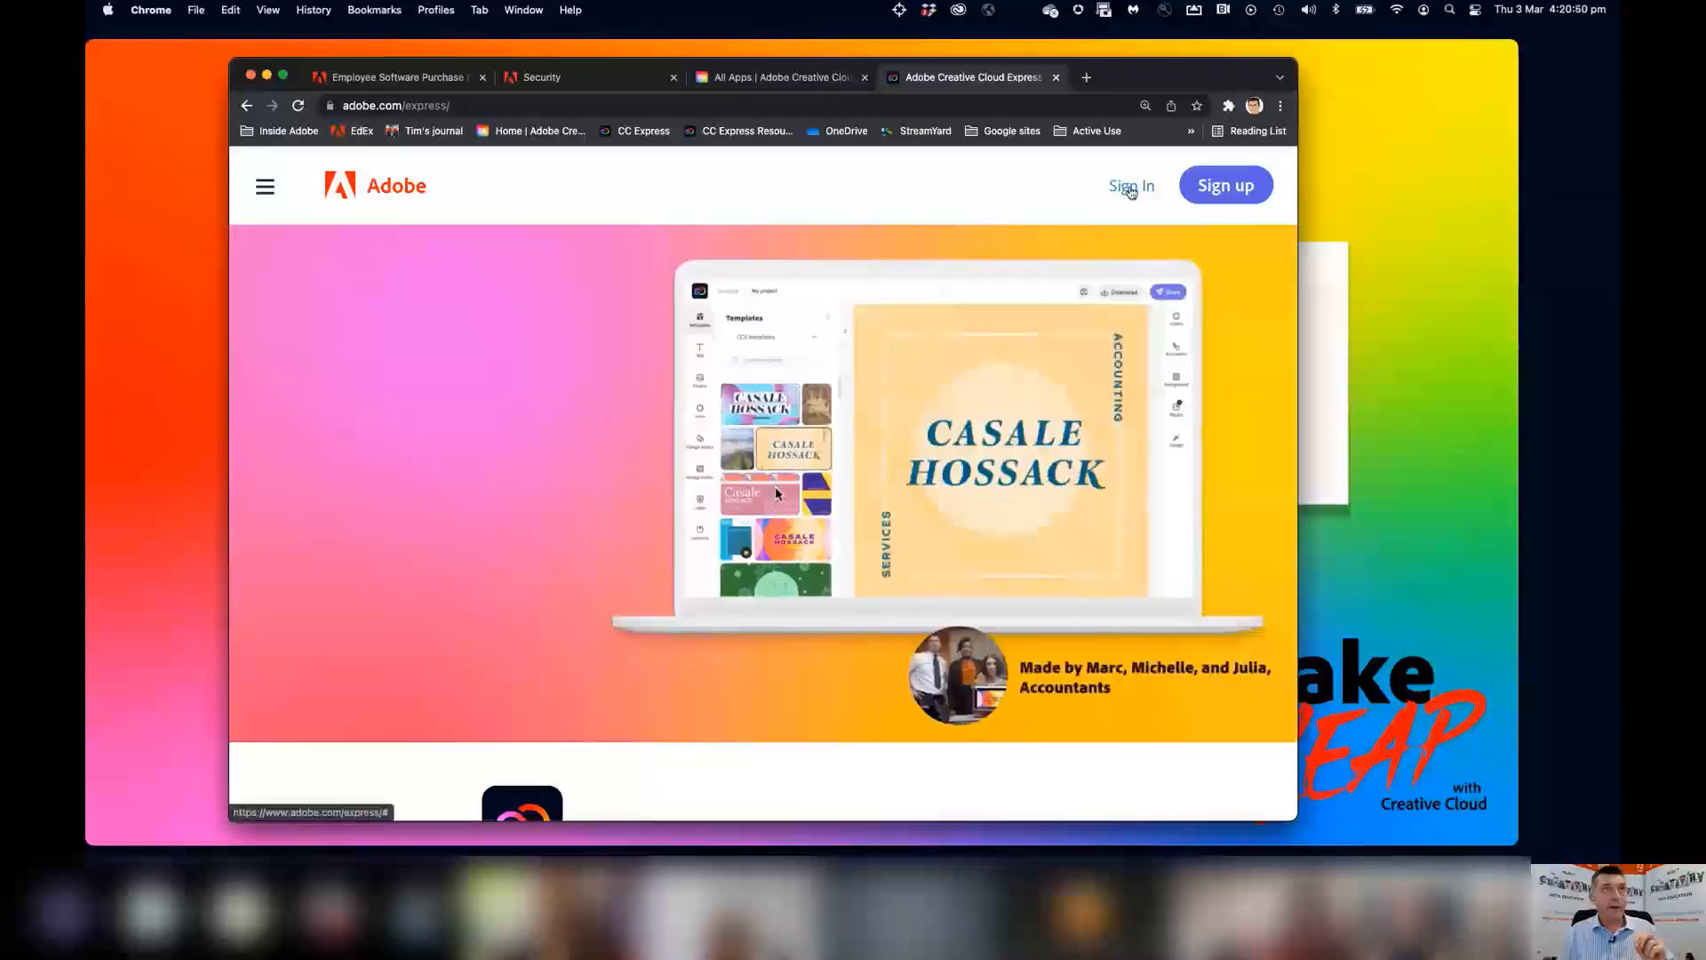
click(1130, 191)
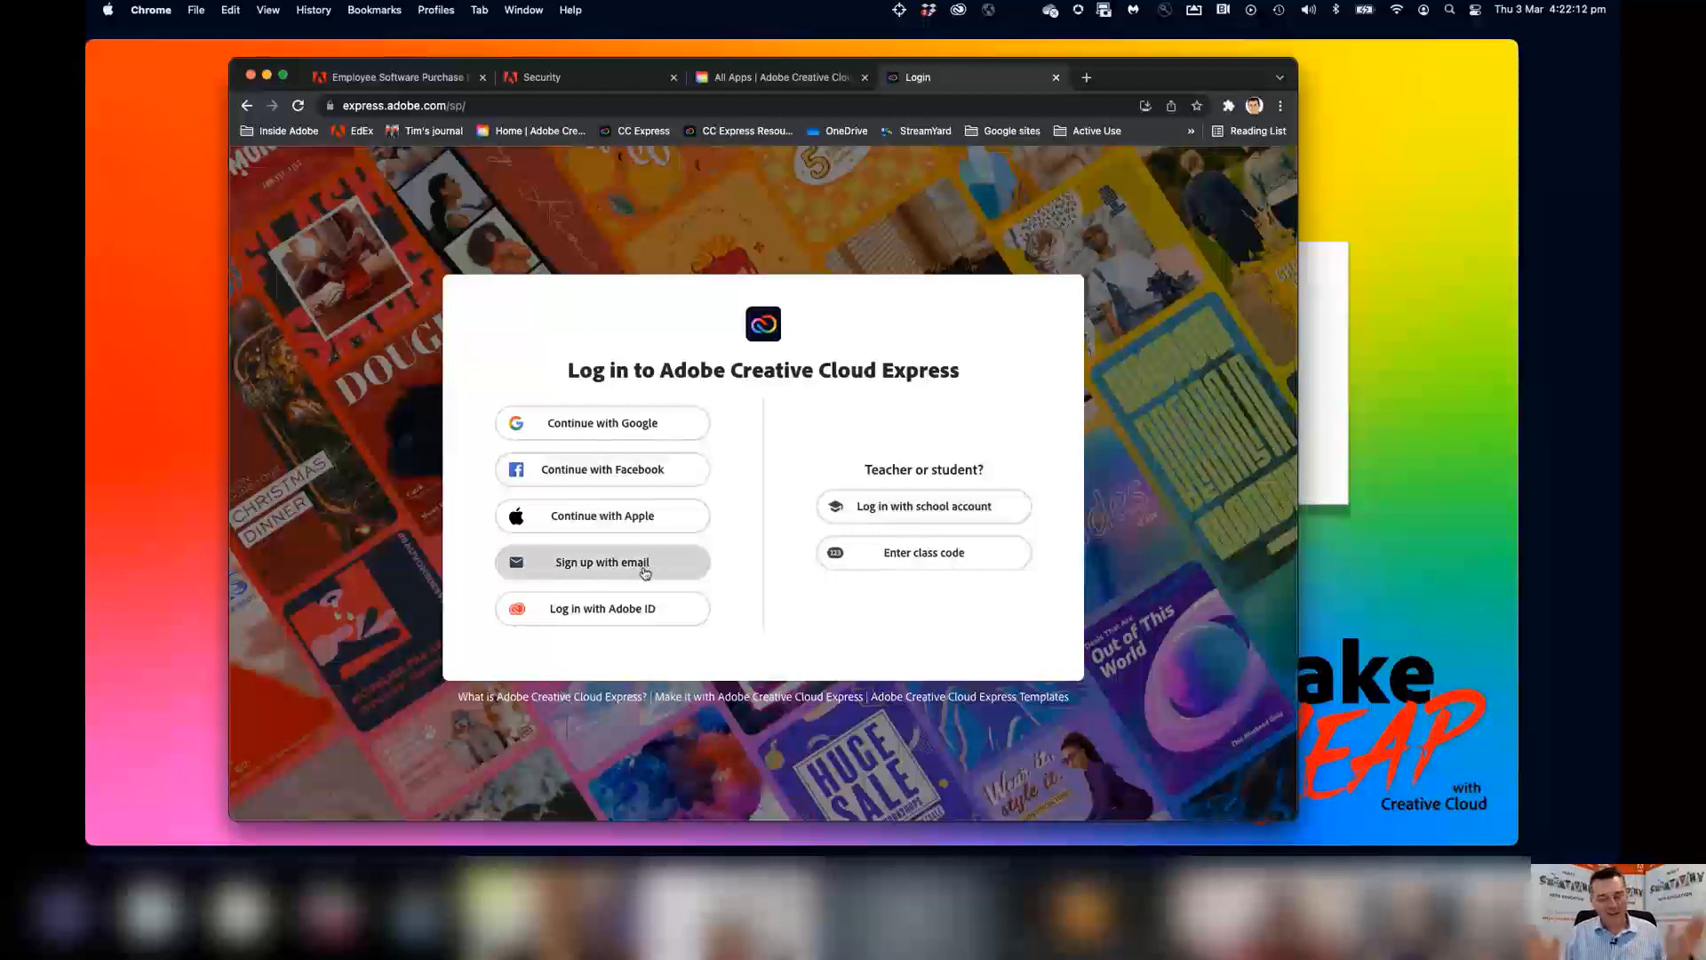
click(860, 508)
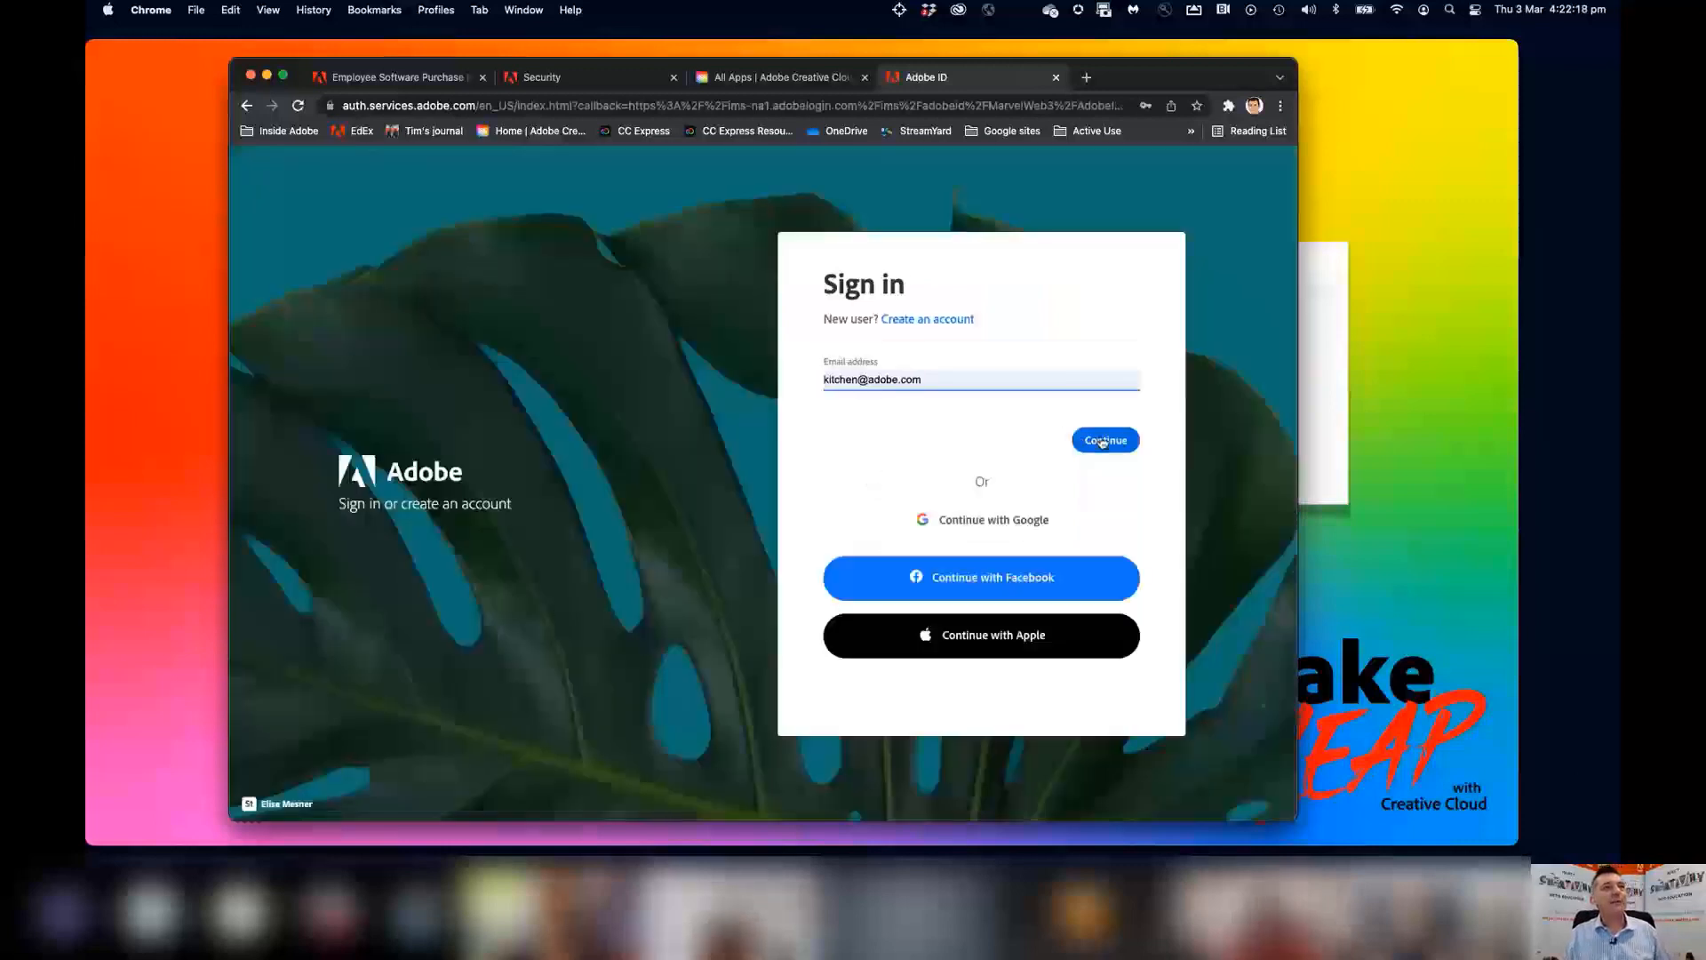
click(1100, 440)
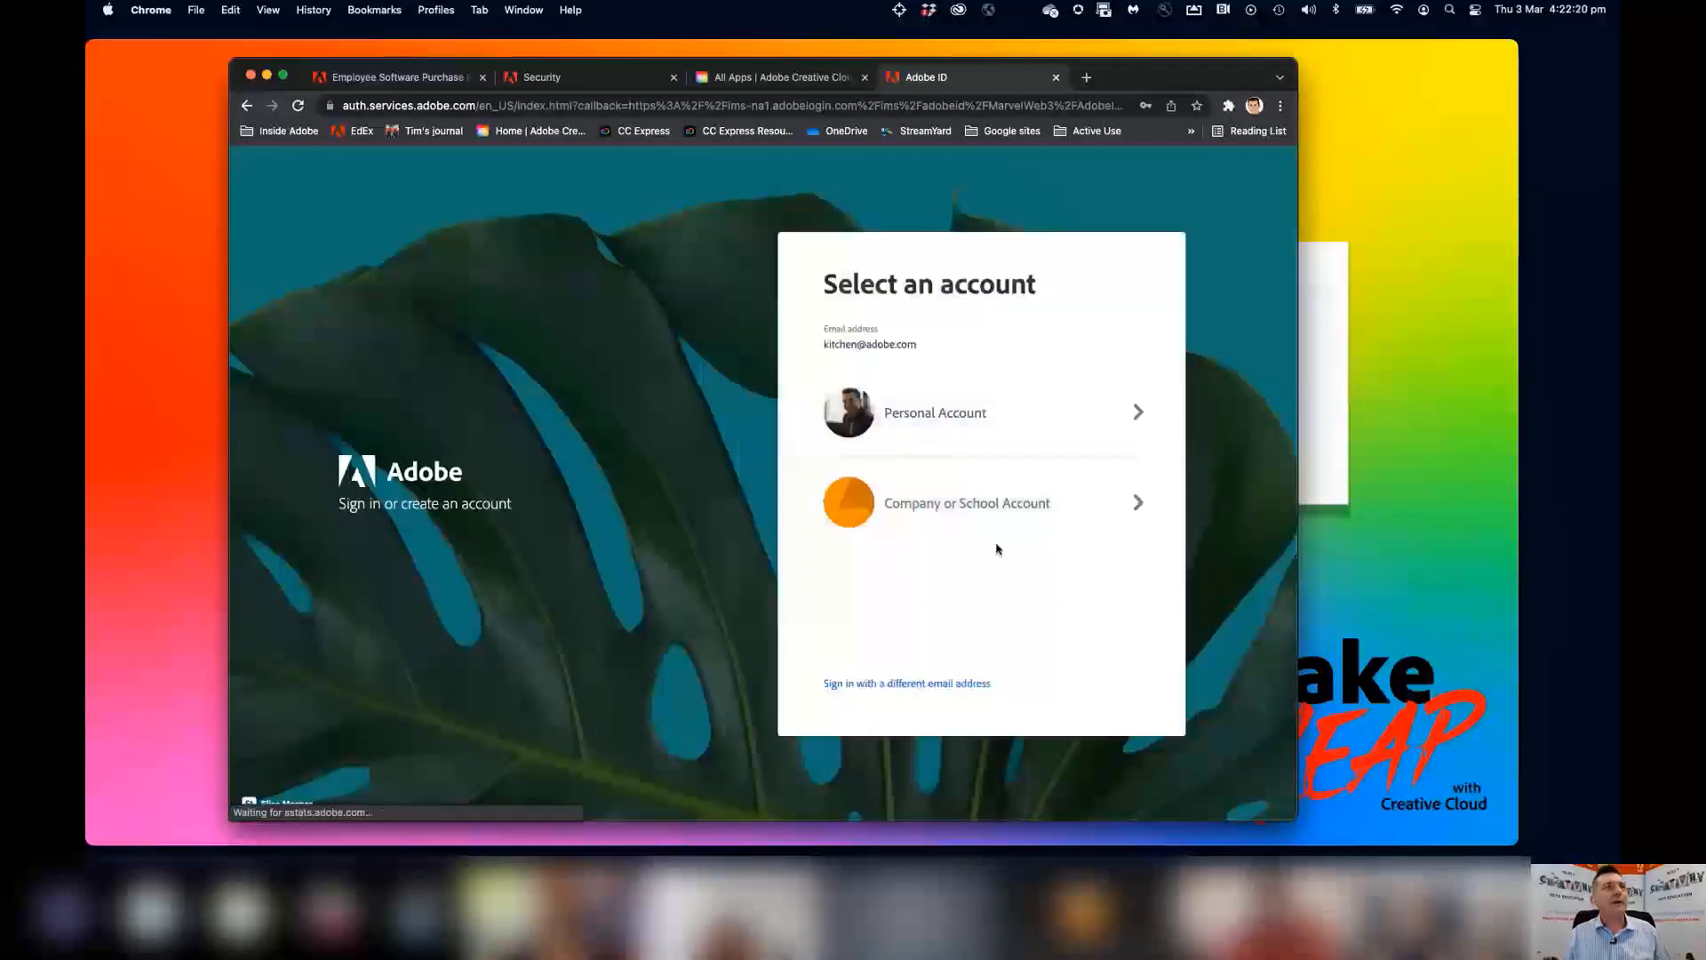
click(989, 510)
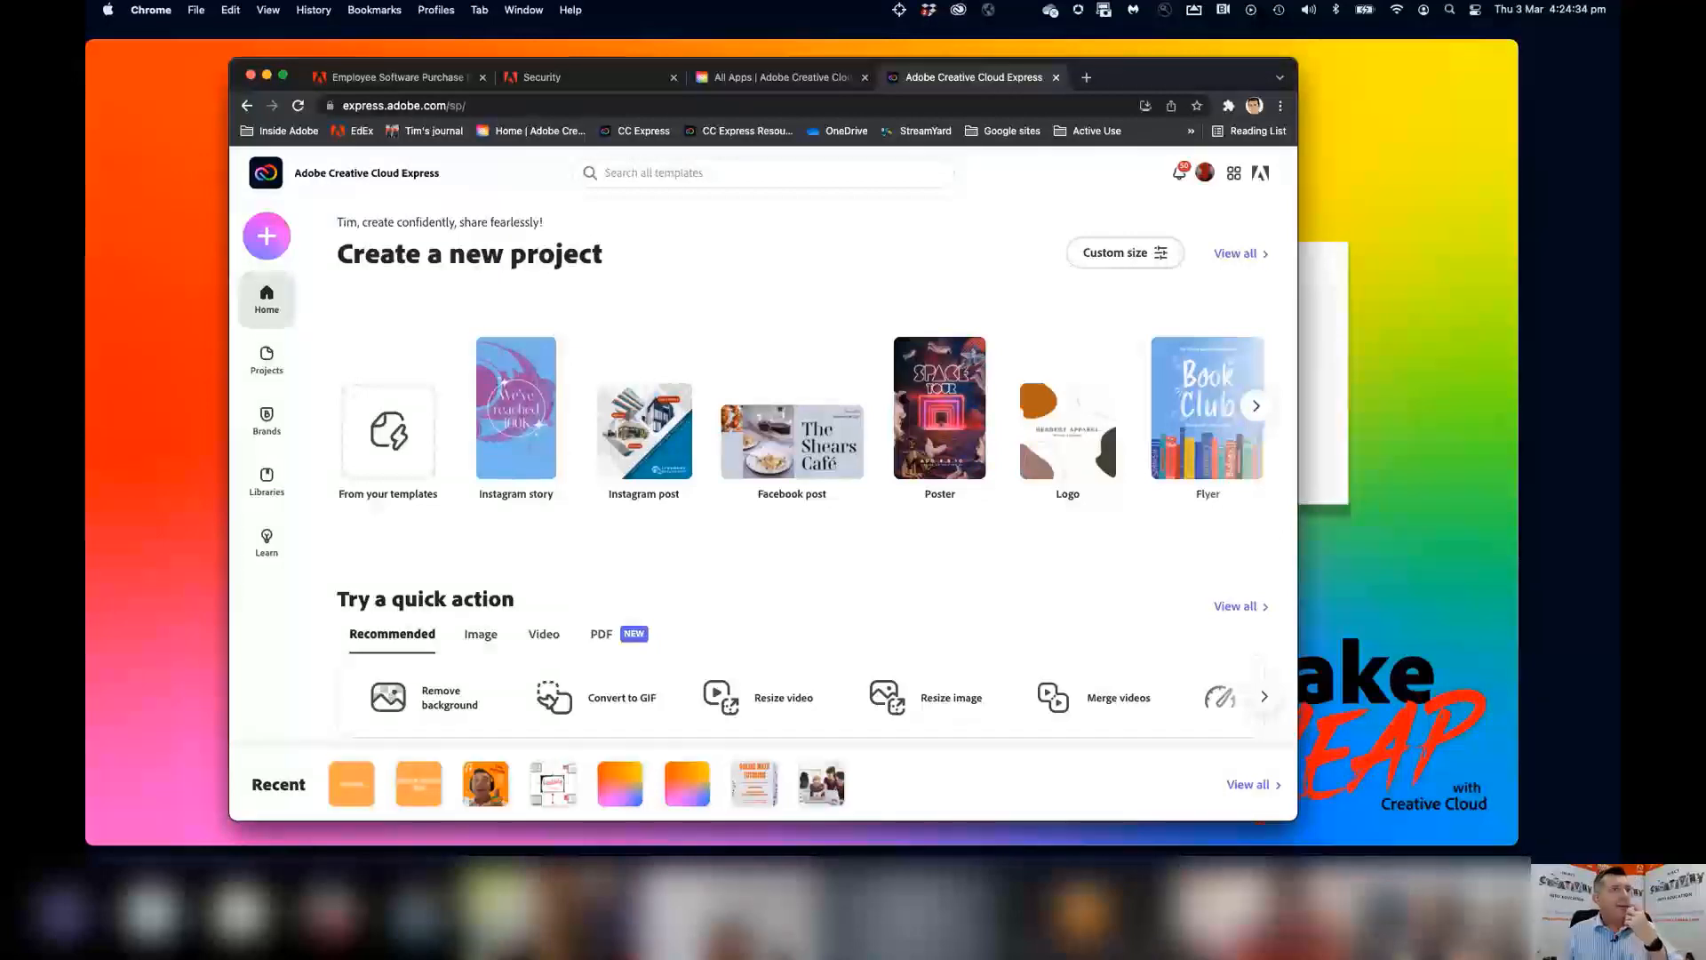
Switch back to the Keynote presentation and go to the "5 min CC Express Fun Activity" slide.
click(1365, 544)
click(1123, 636)
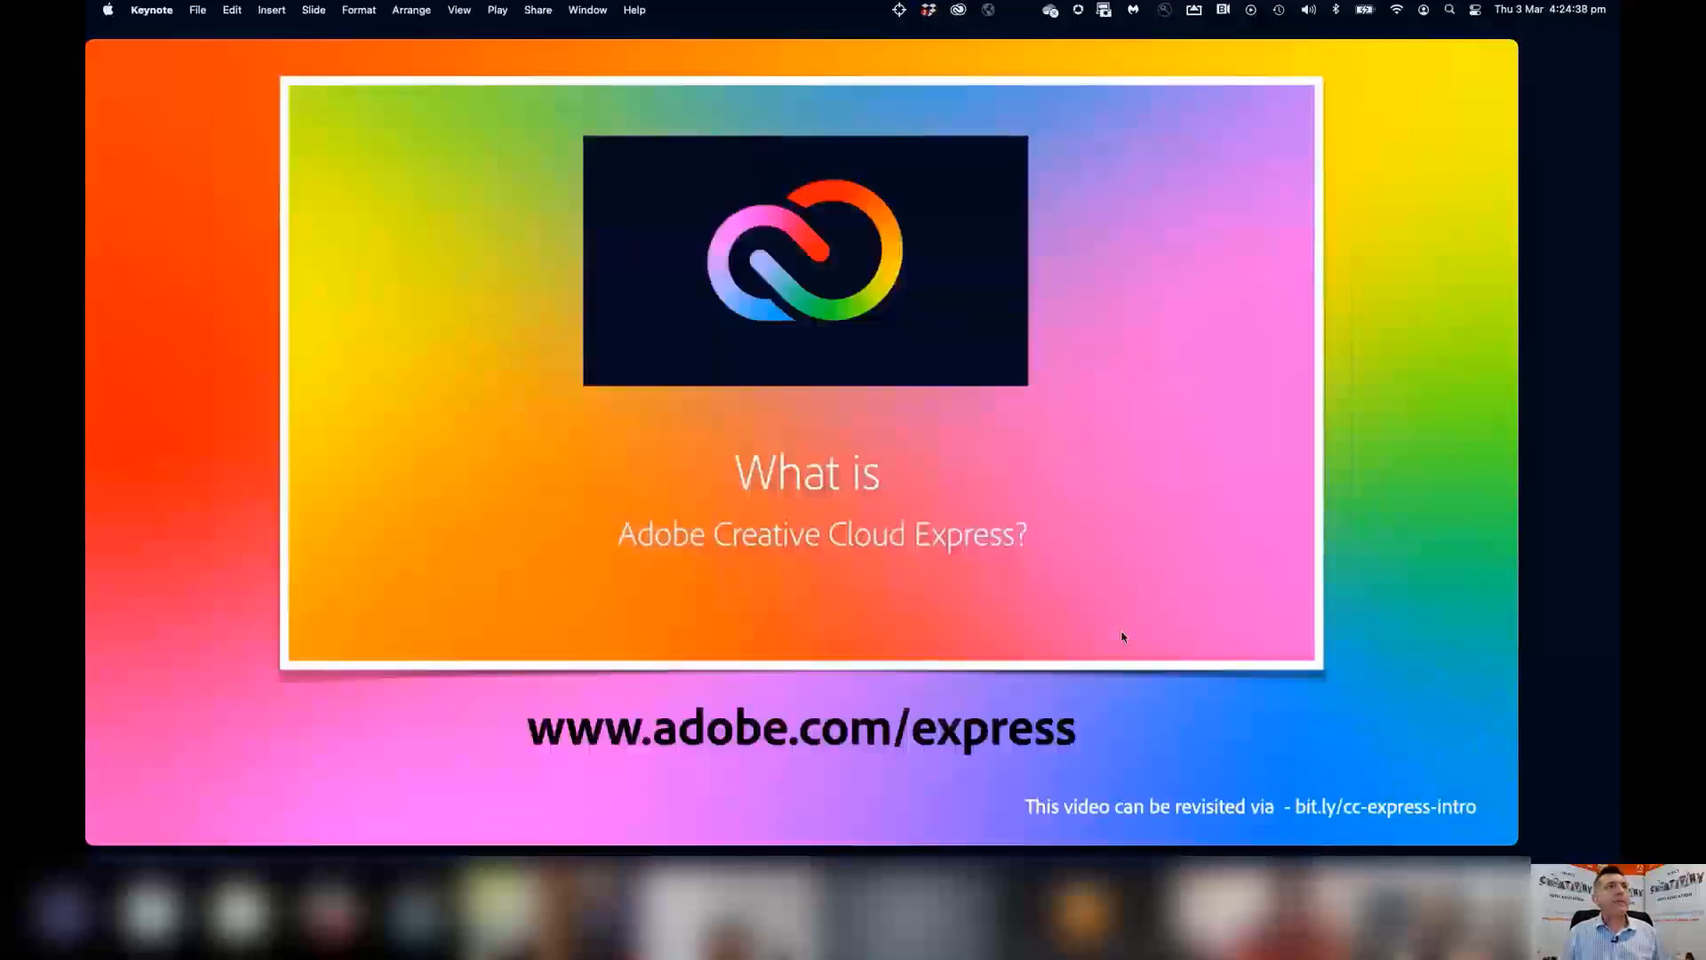
click(1417, 606)
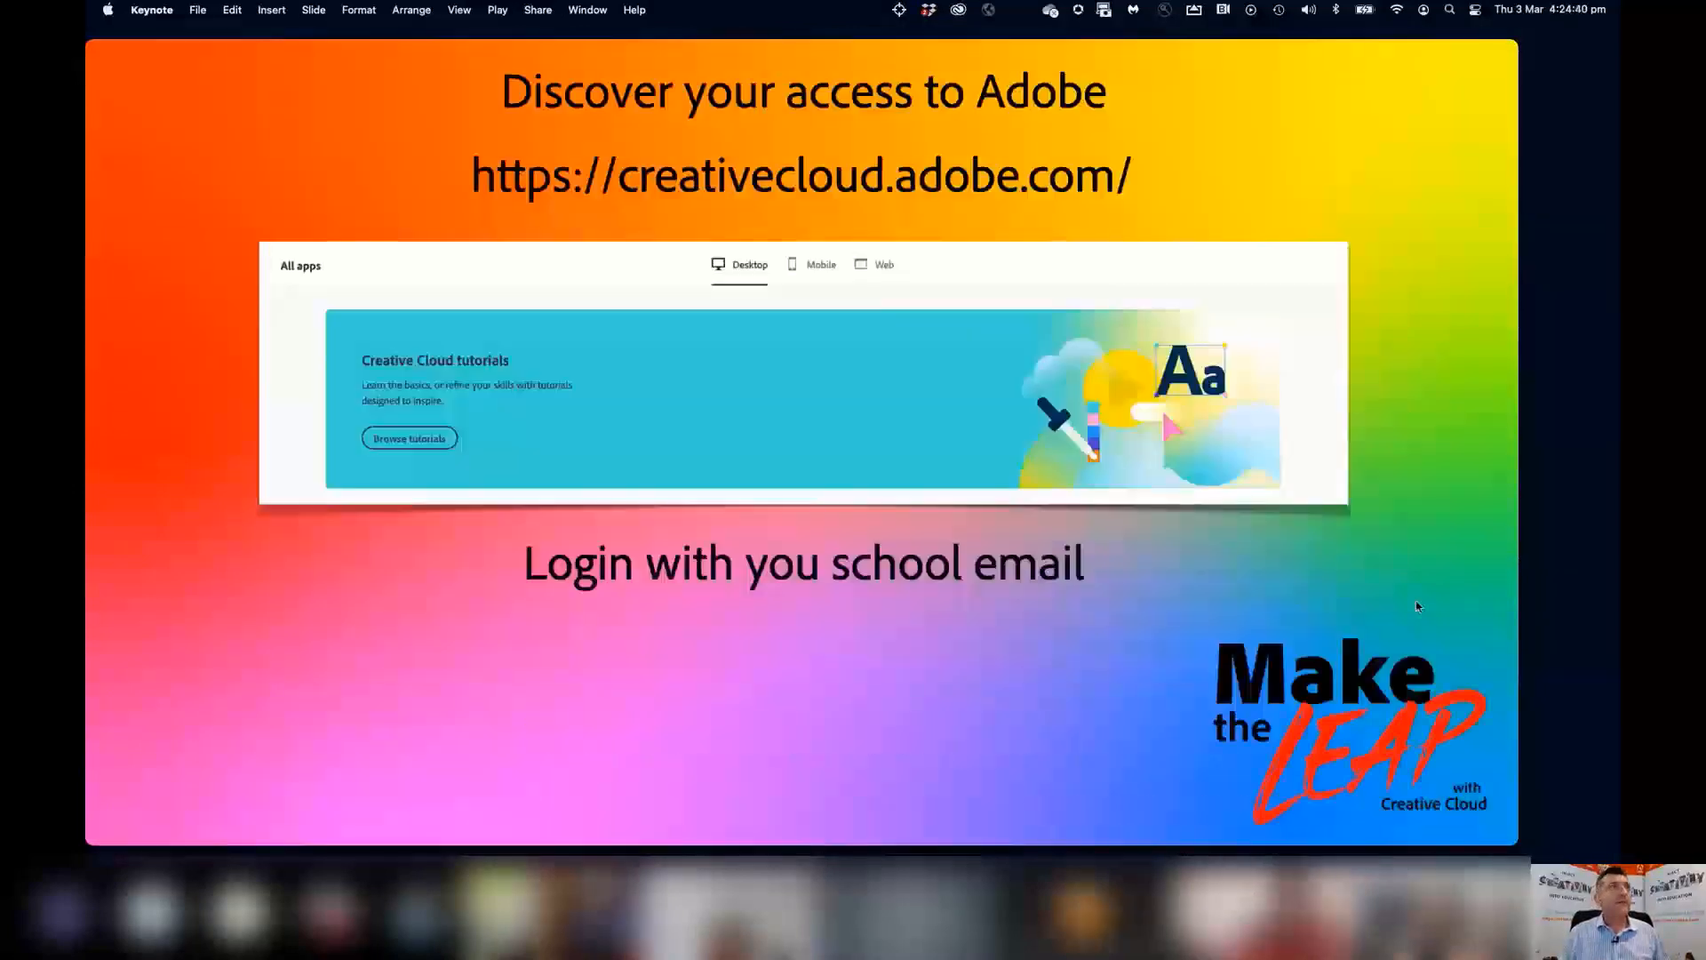
key(Left)
key(Left)
key(Left)
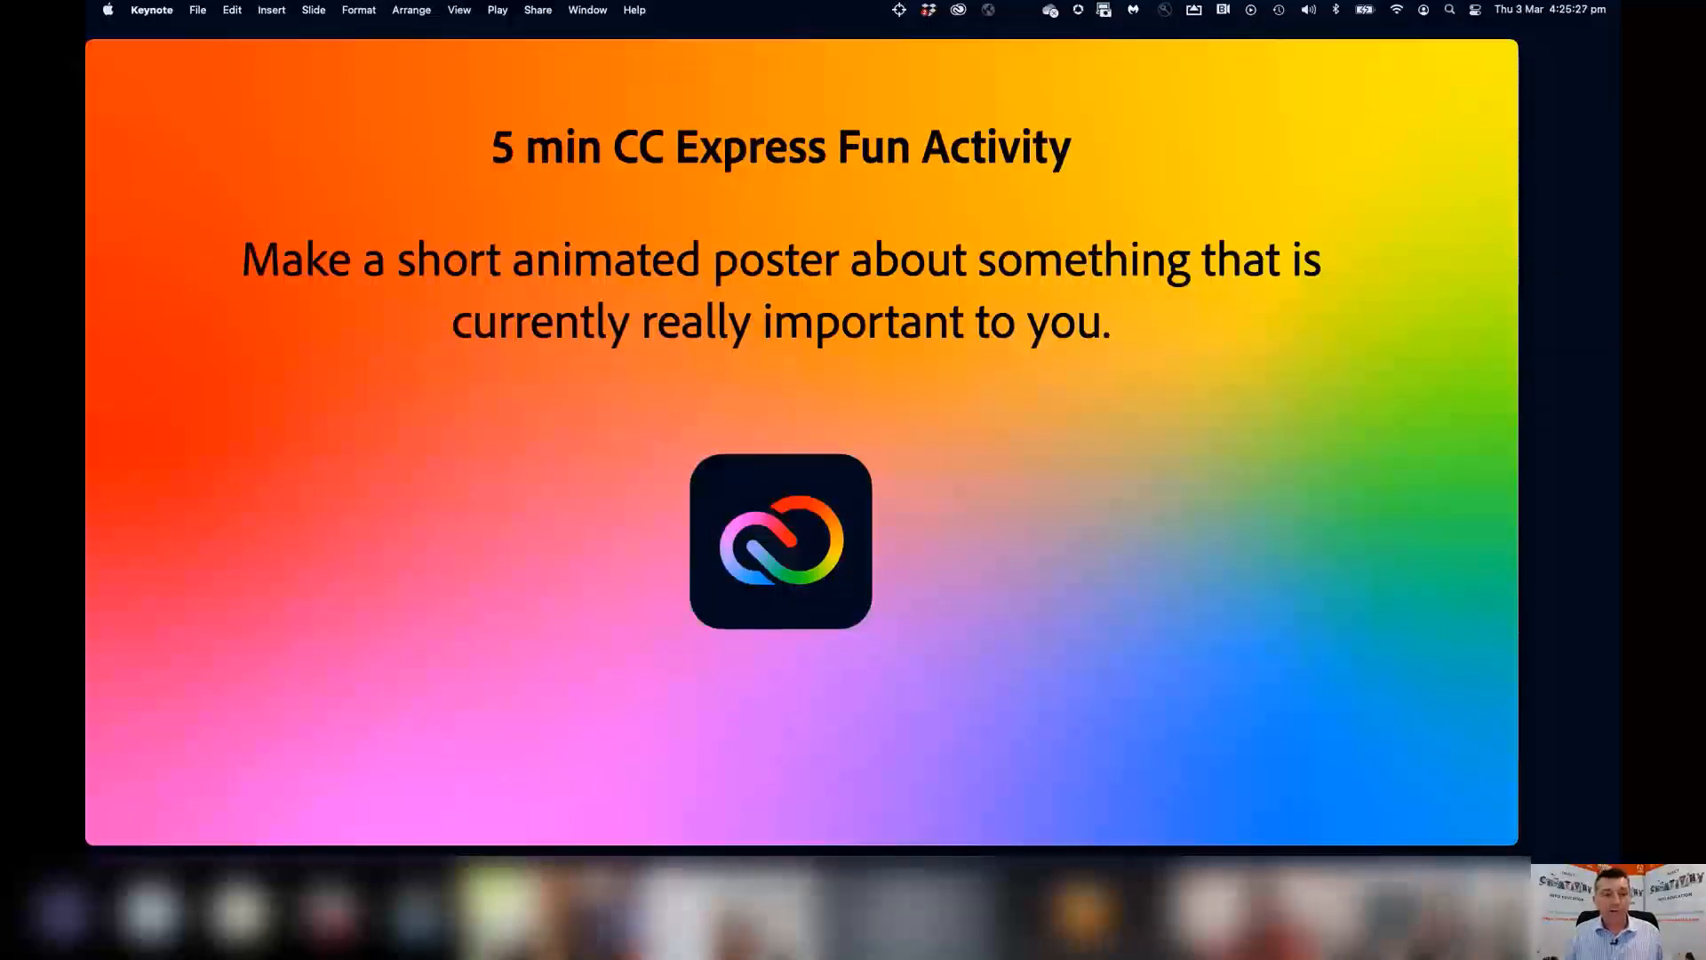
Switch to Creative Cloud Express in the browser and create a new blank custom graphic at the A4 print size.
key(super+Tab)
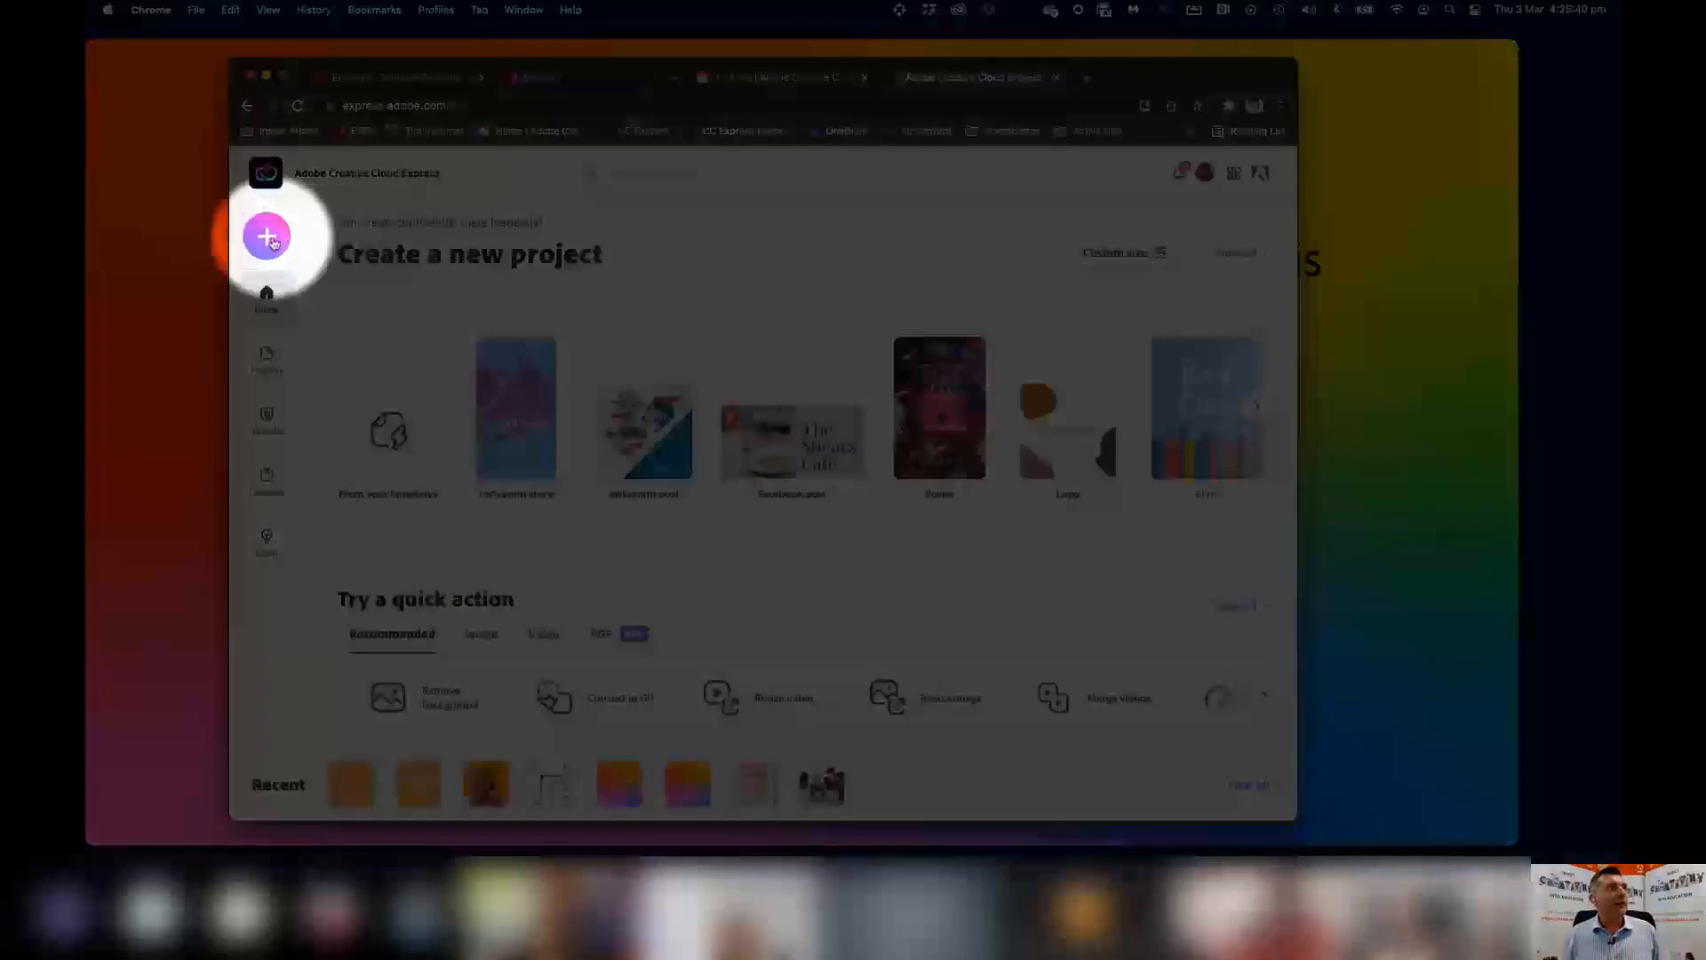
click(269, 237)
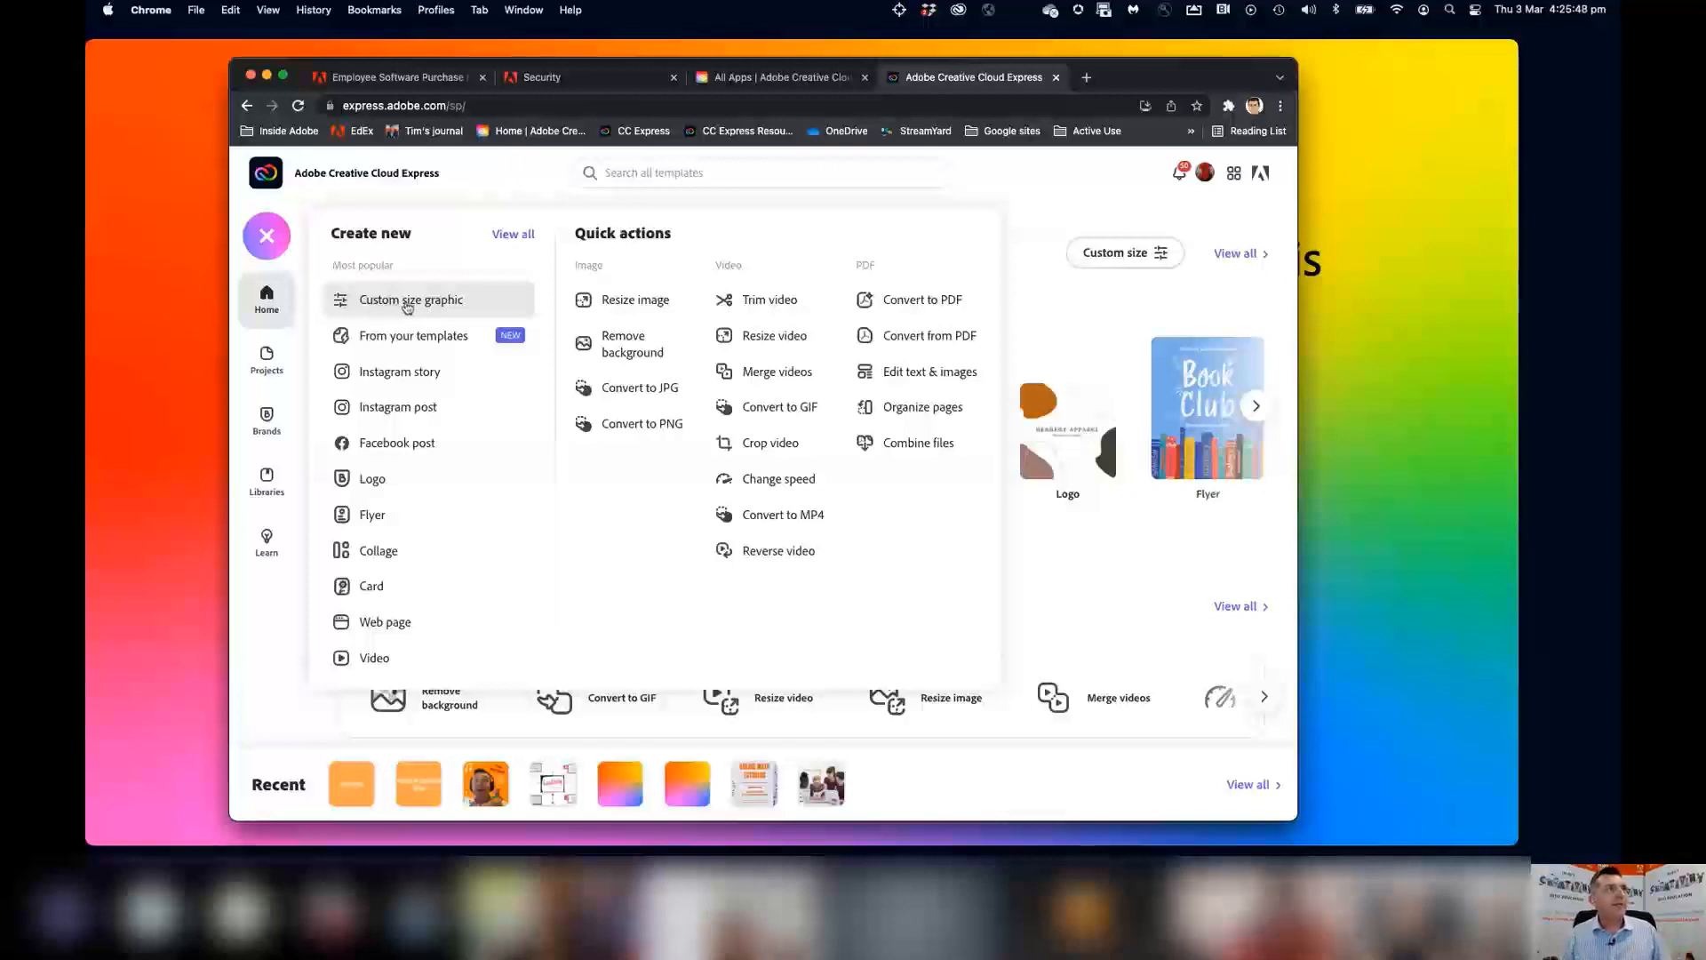
click(407, 303)
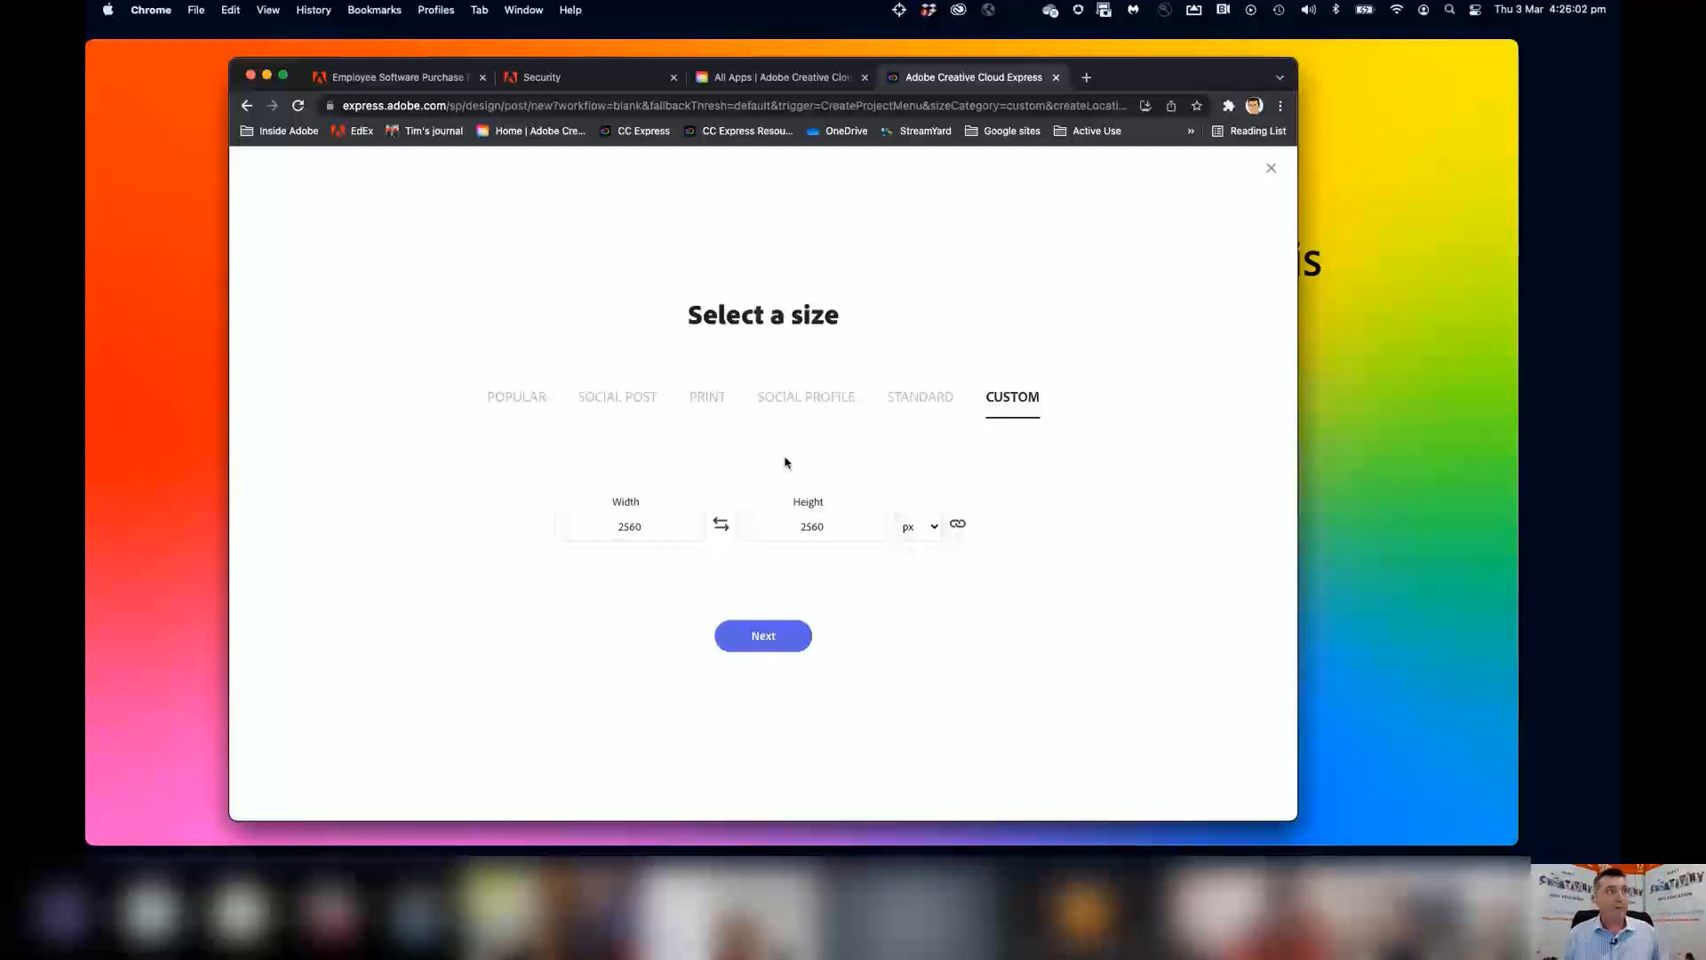
click(715, 398)
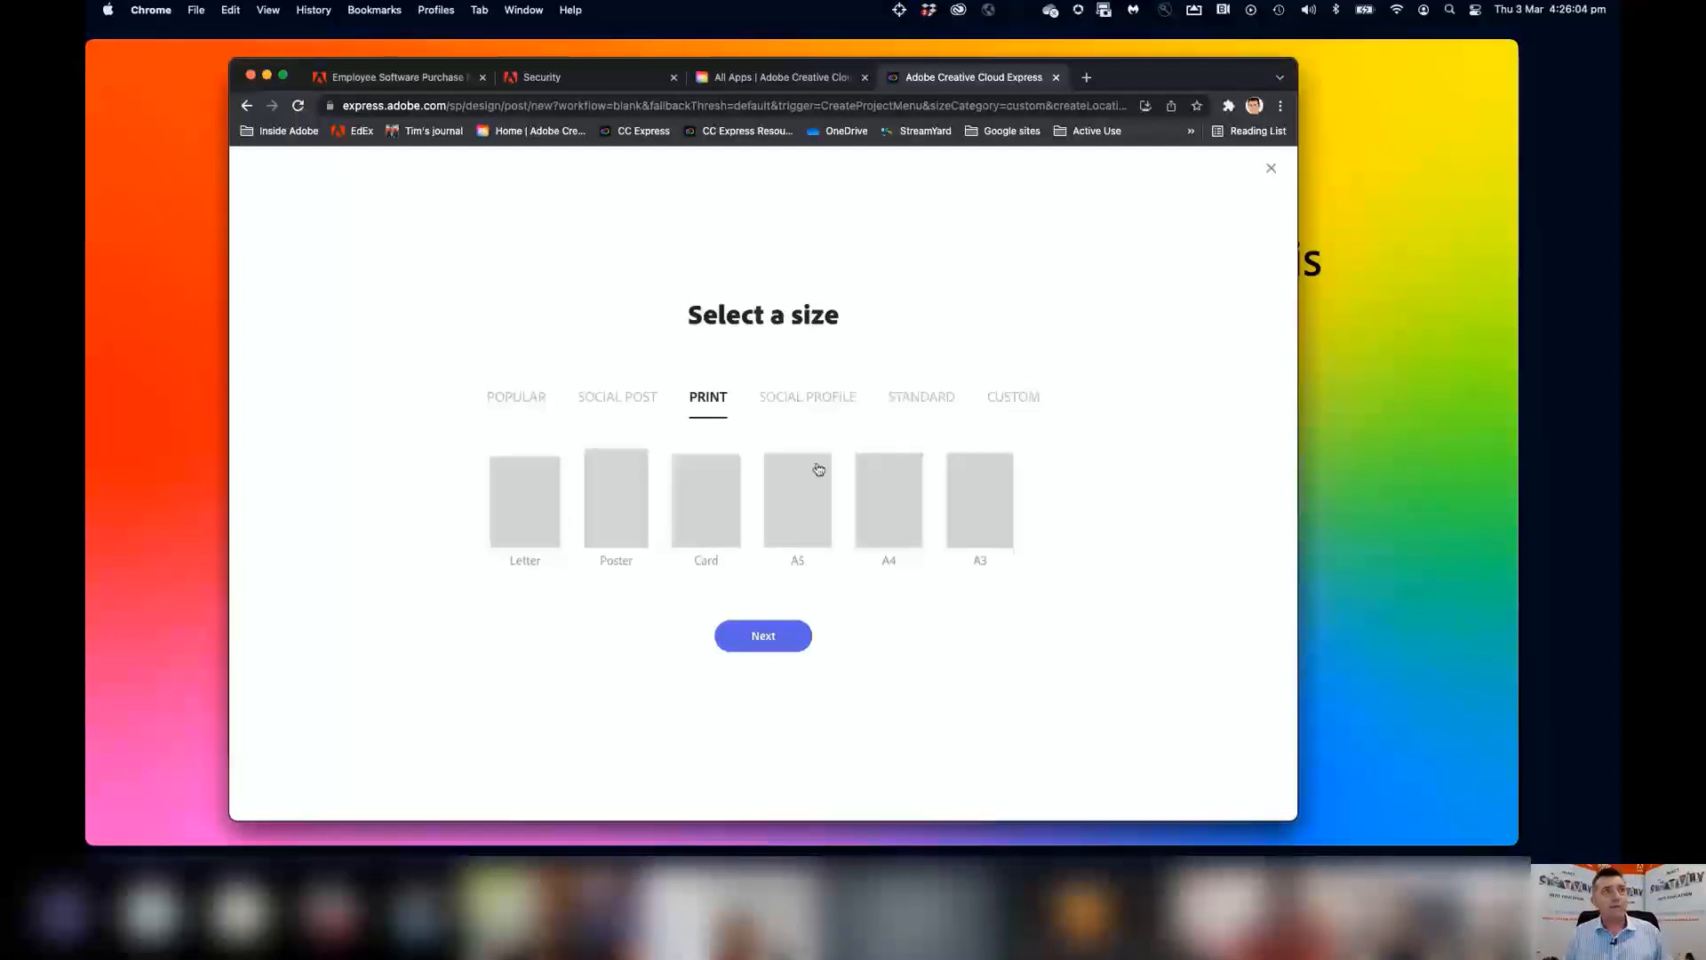
click(886, 527)
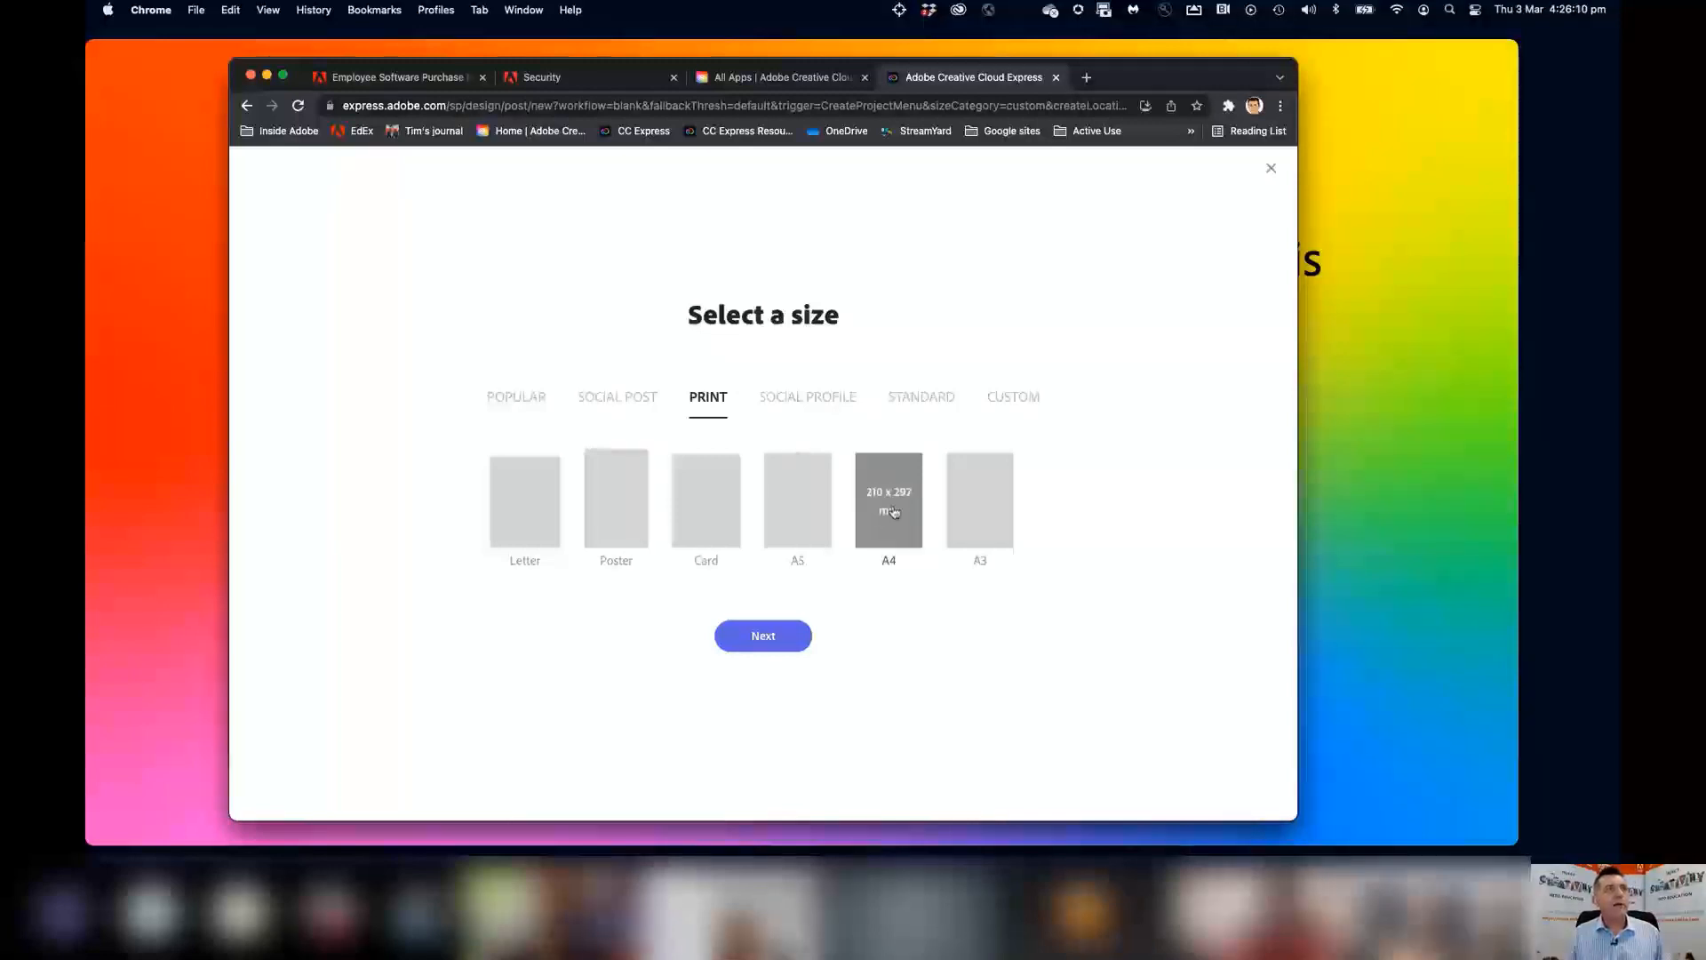
click(783, 638)
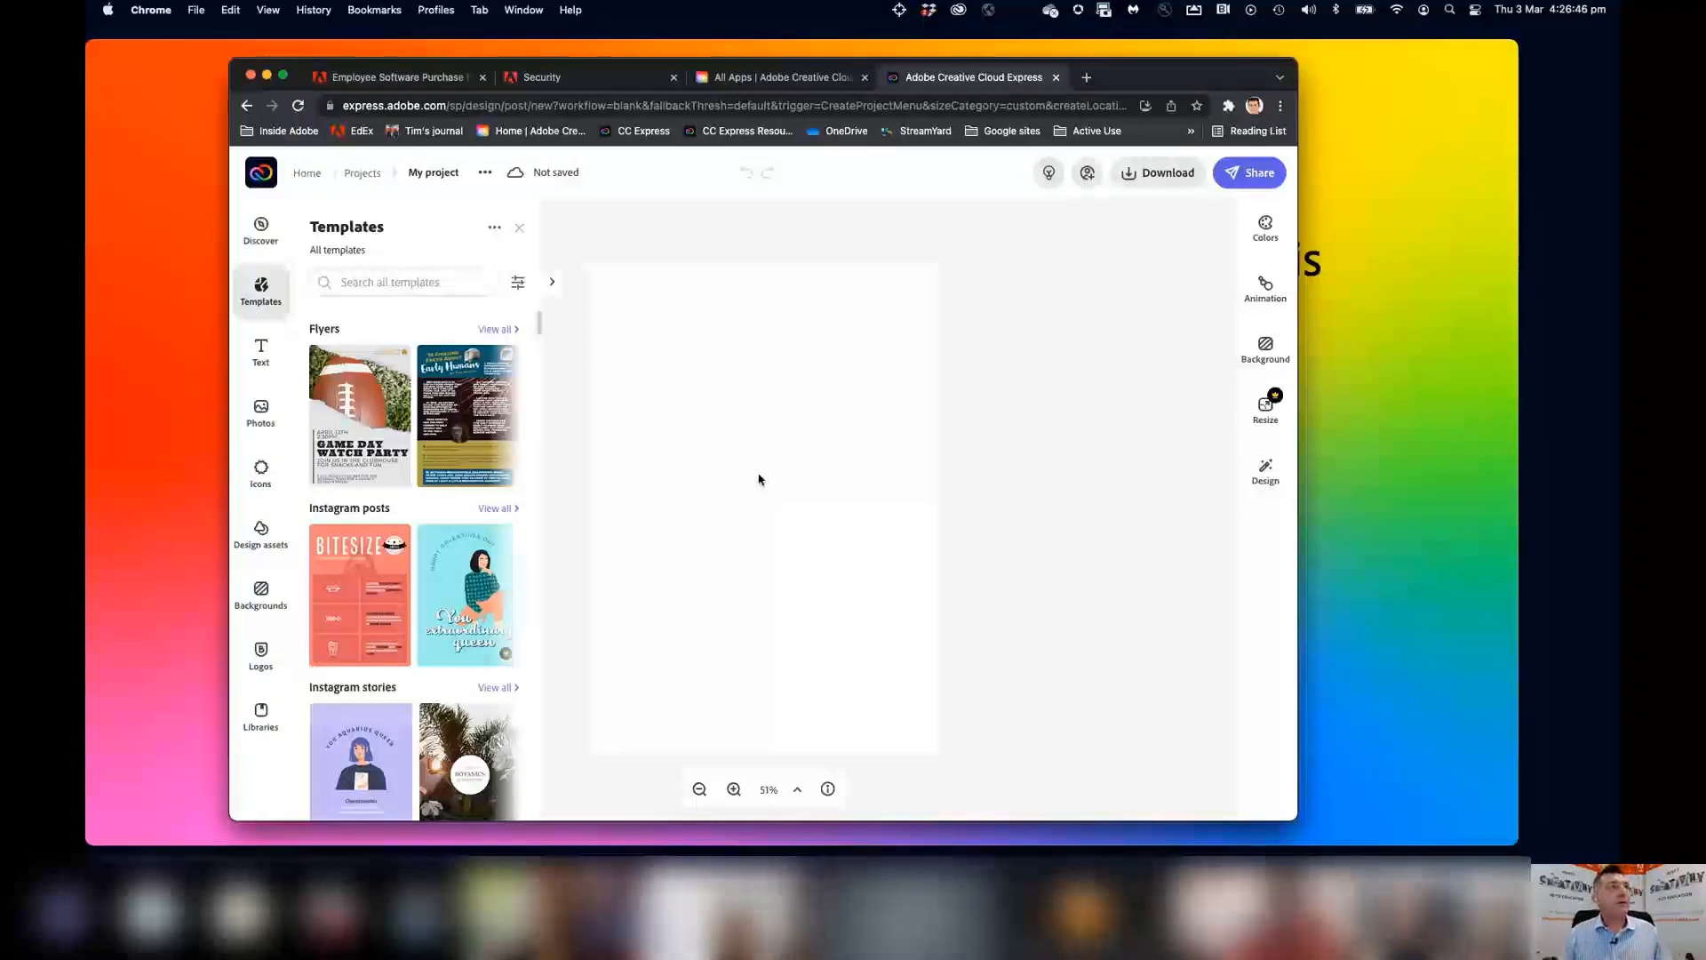
Add the pink "Feeling Stylish" text design from the Social text collection to the blank page.
click(757, 480)
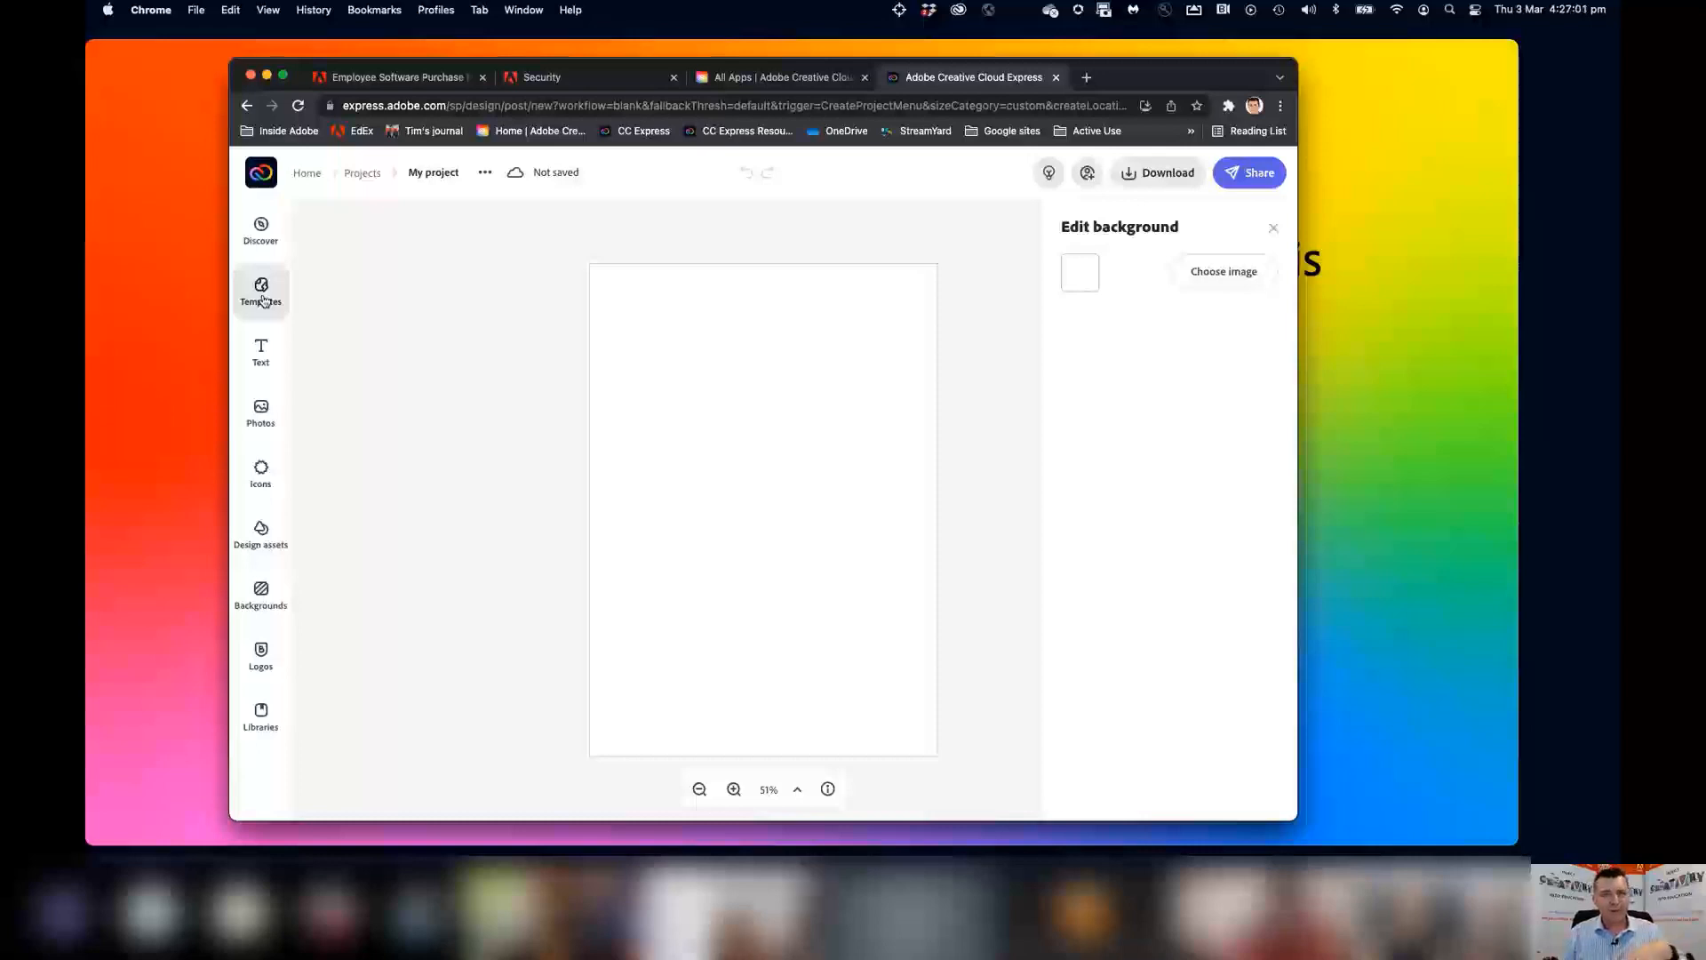
click(260, 348)
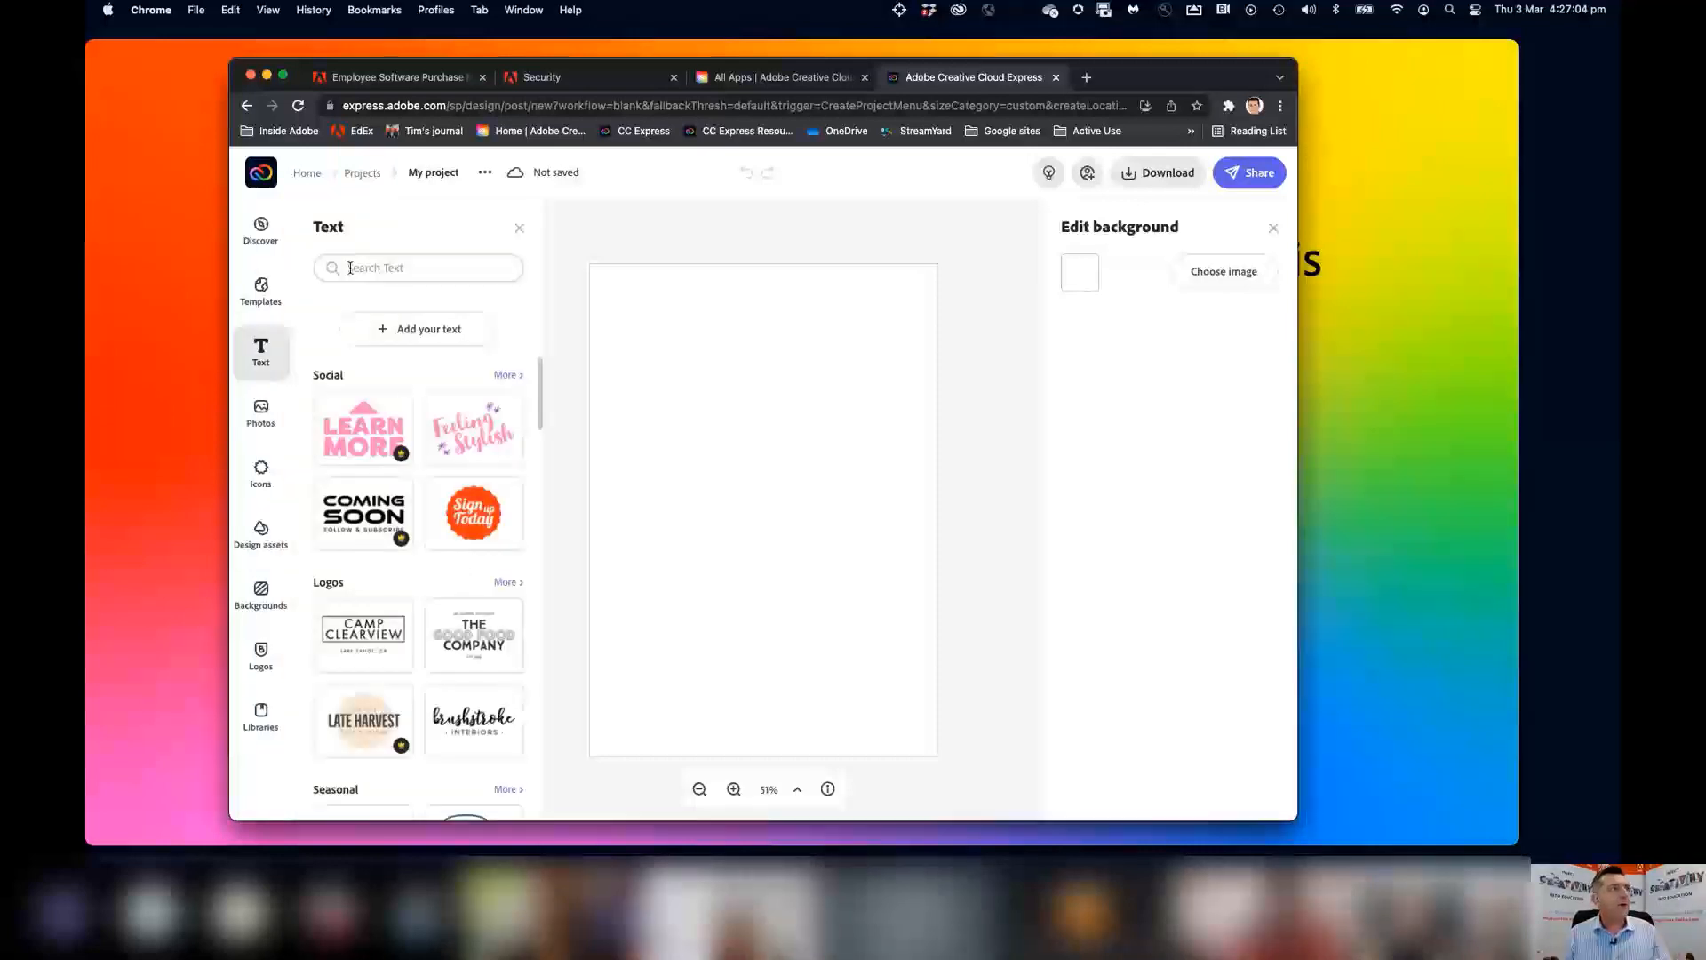
scroll(378, 458, down, 2)
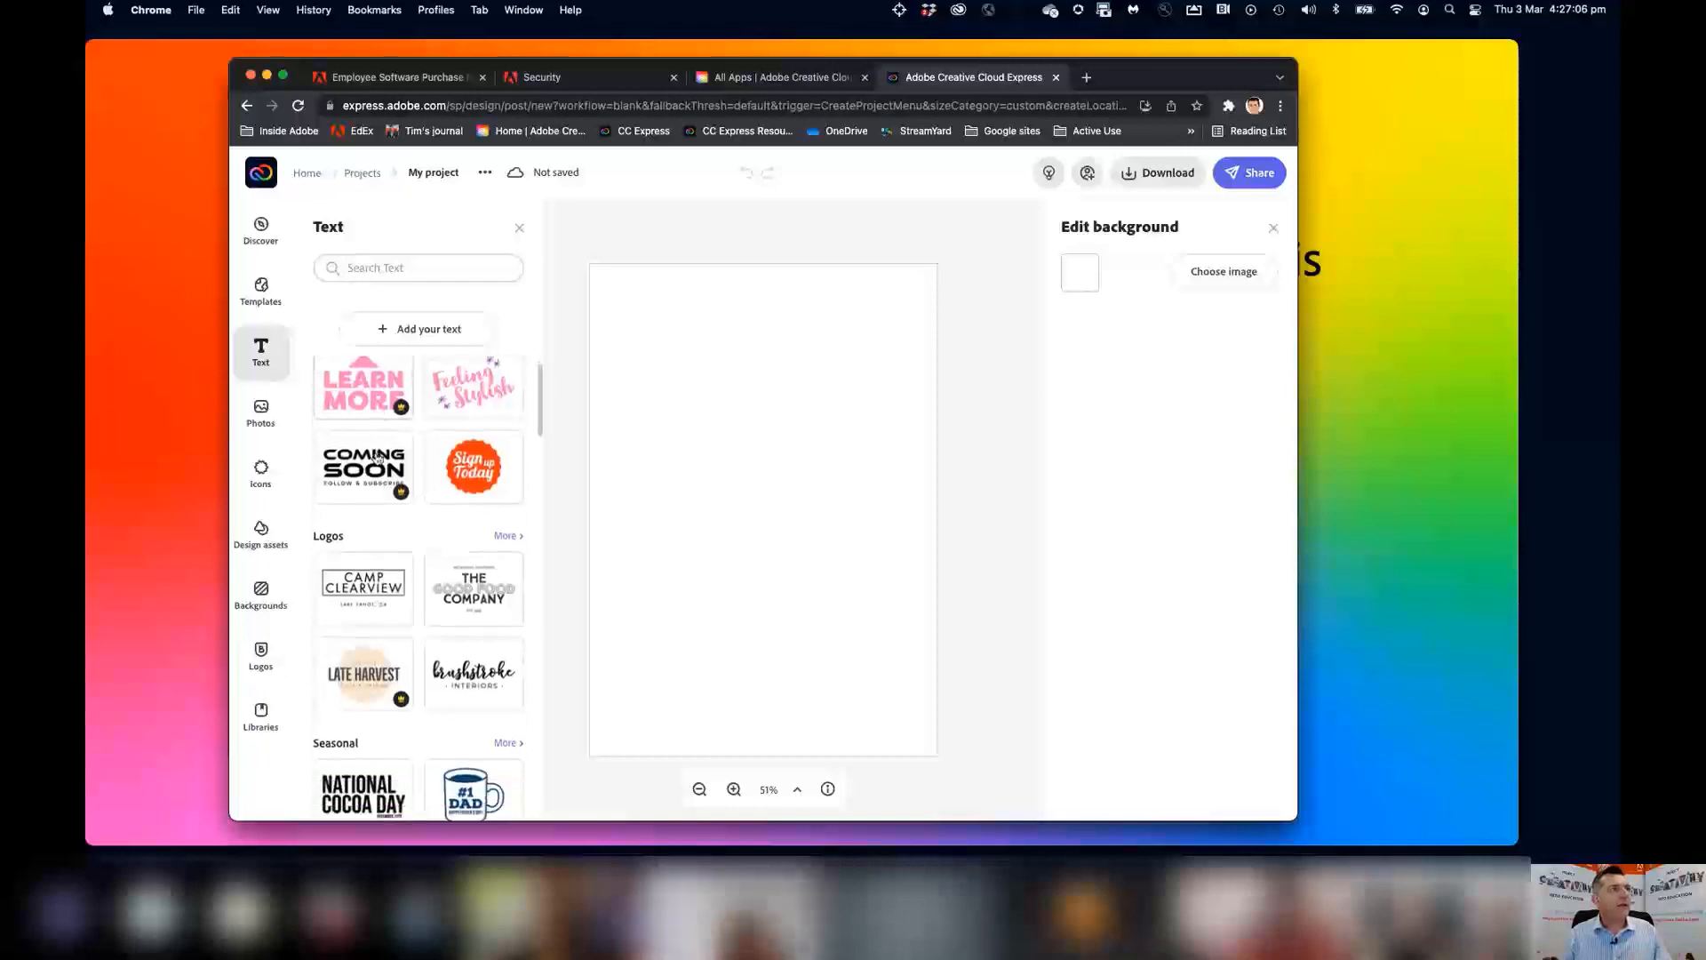
scroll(377, 458, up, 2)
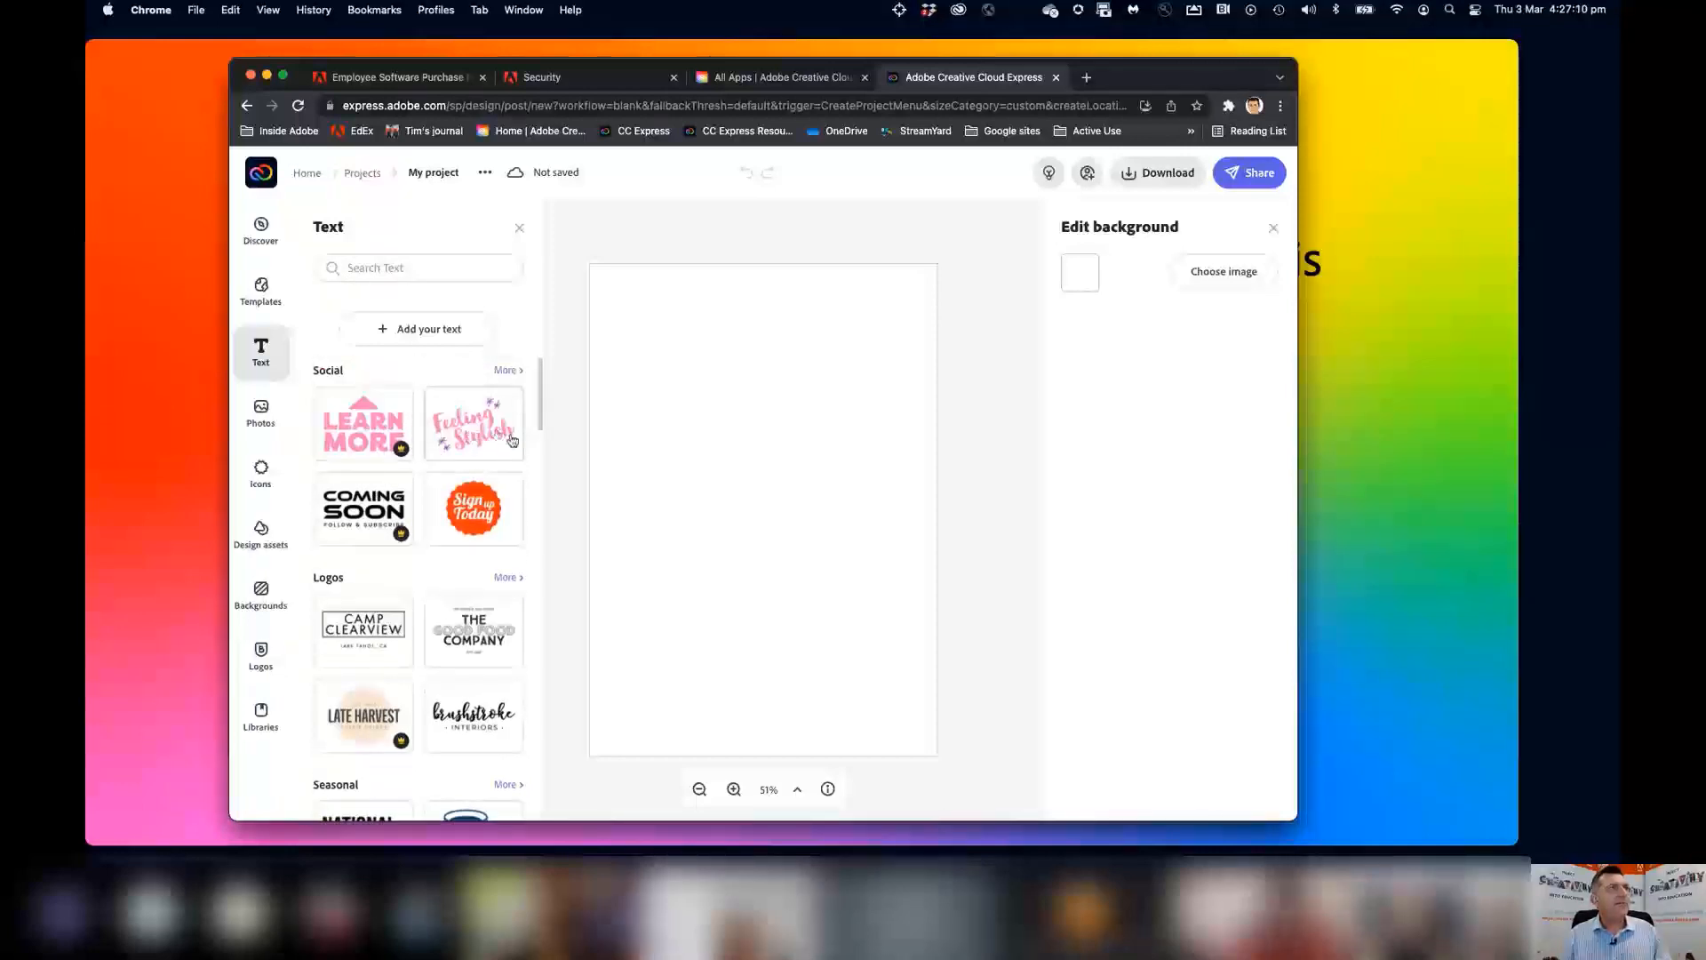
click(481, 433)
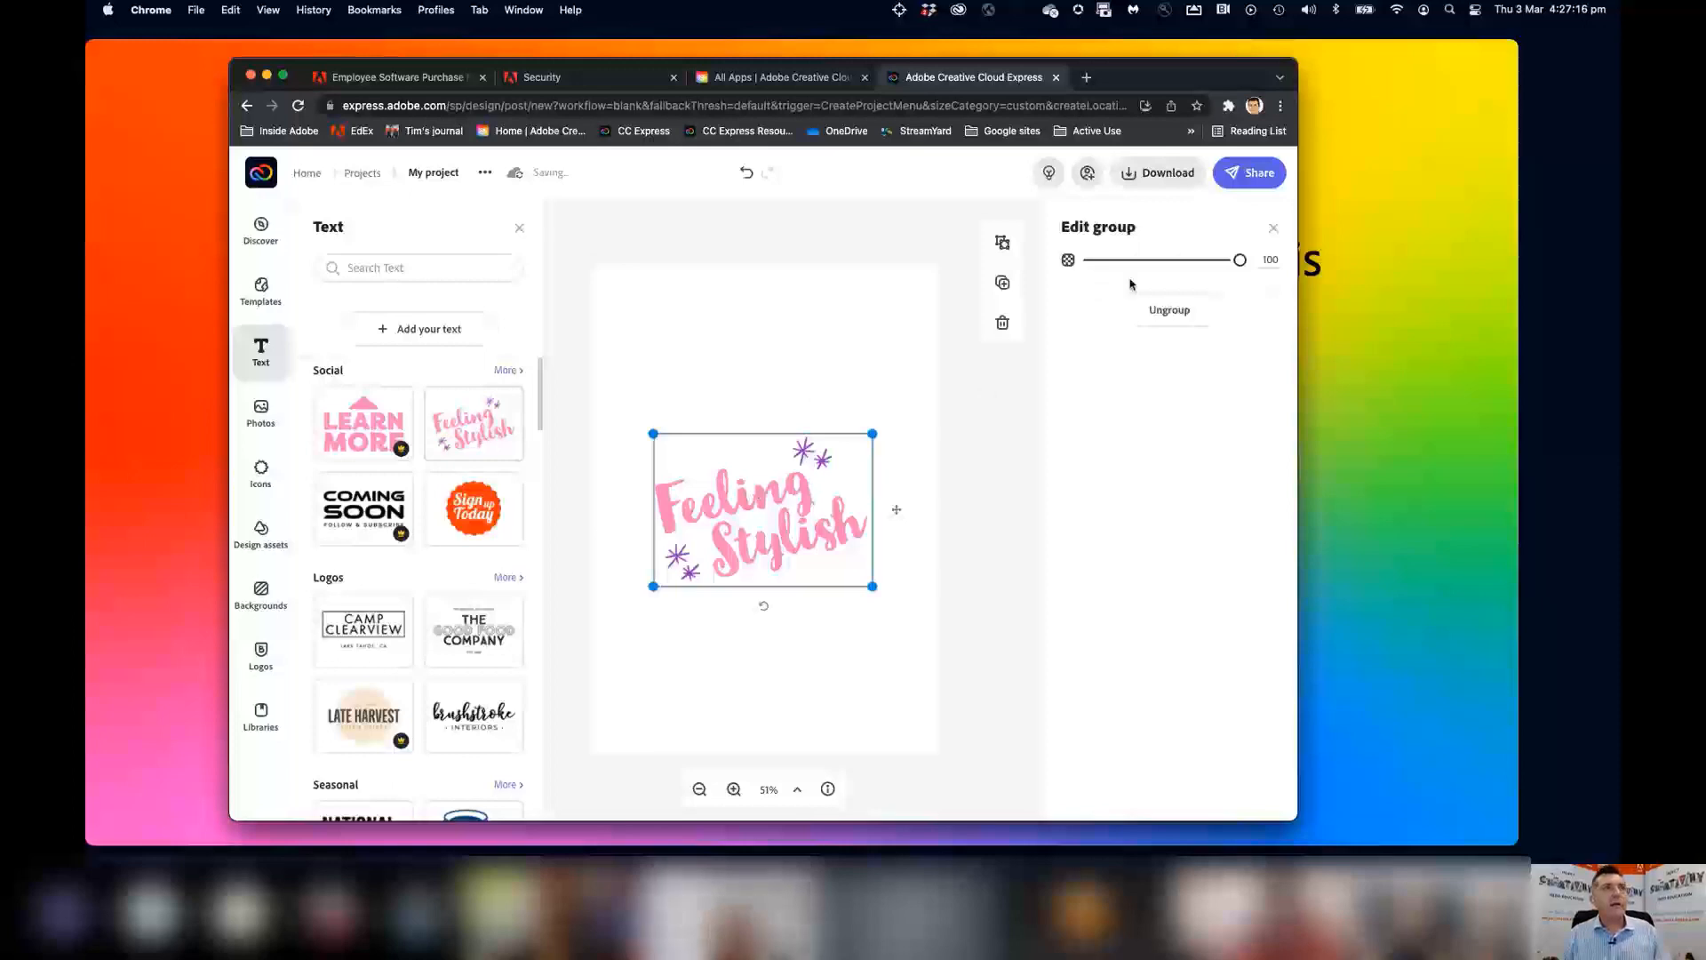
Replace the word "Feeling" in the text design with "Happy 21st".
double_click(751, 499)
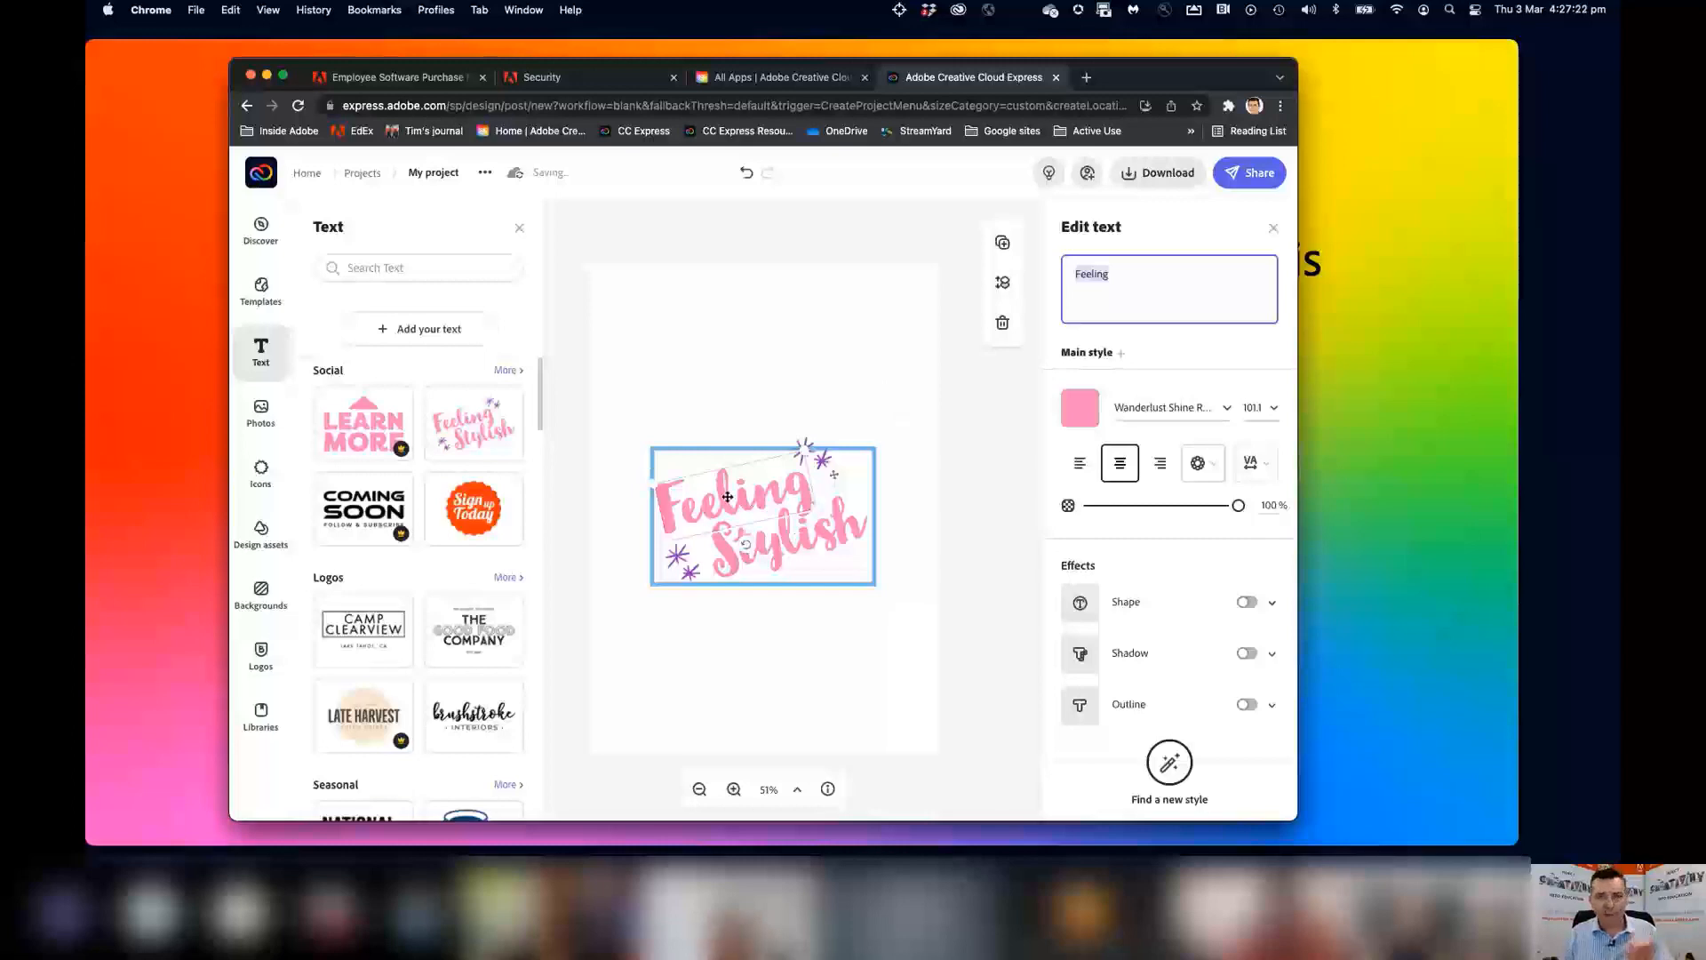
click(1091, 274)
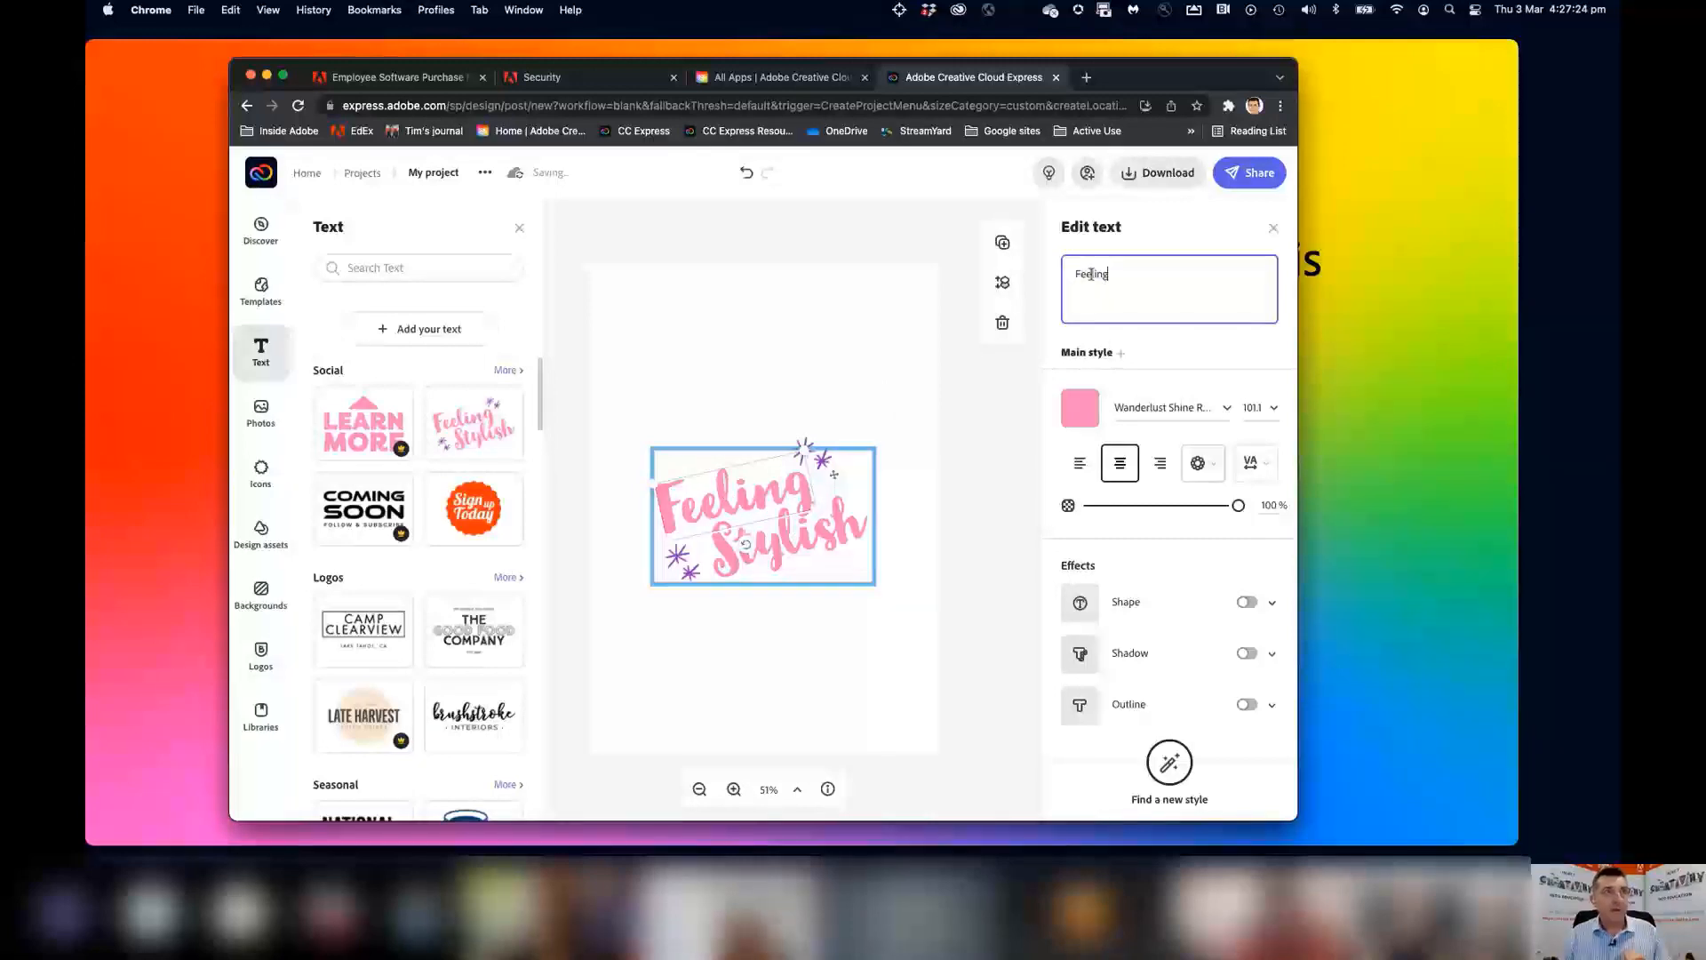
double_click(1091, 274)
text(Hap)
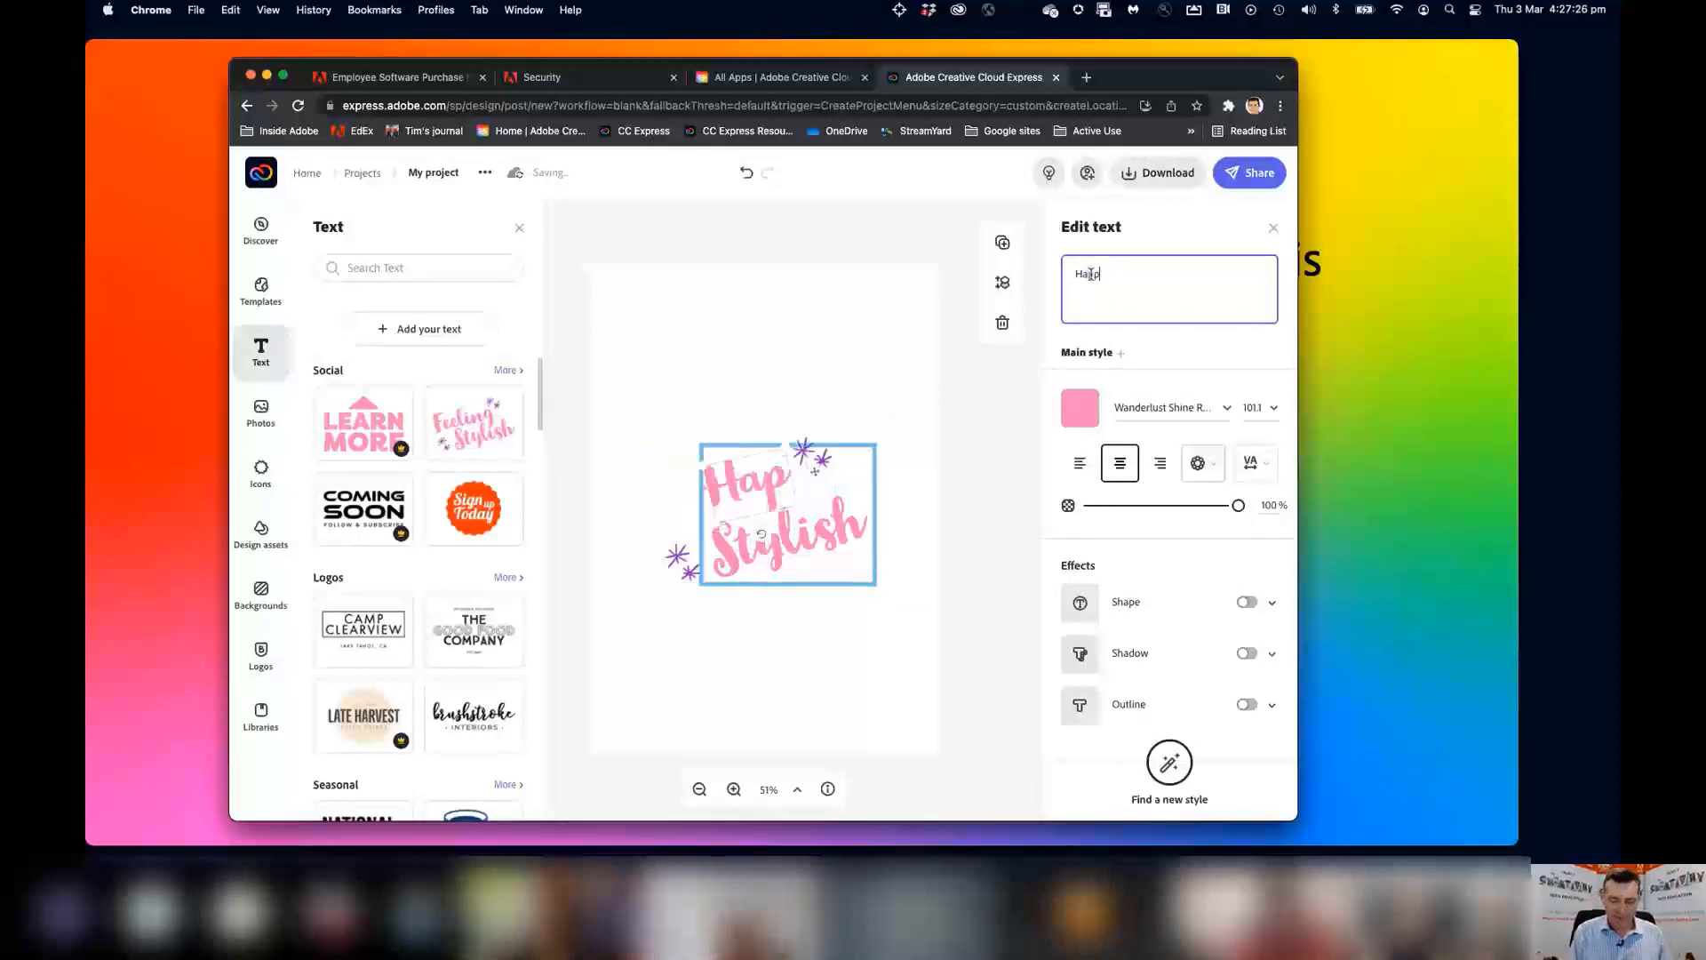
text(py)
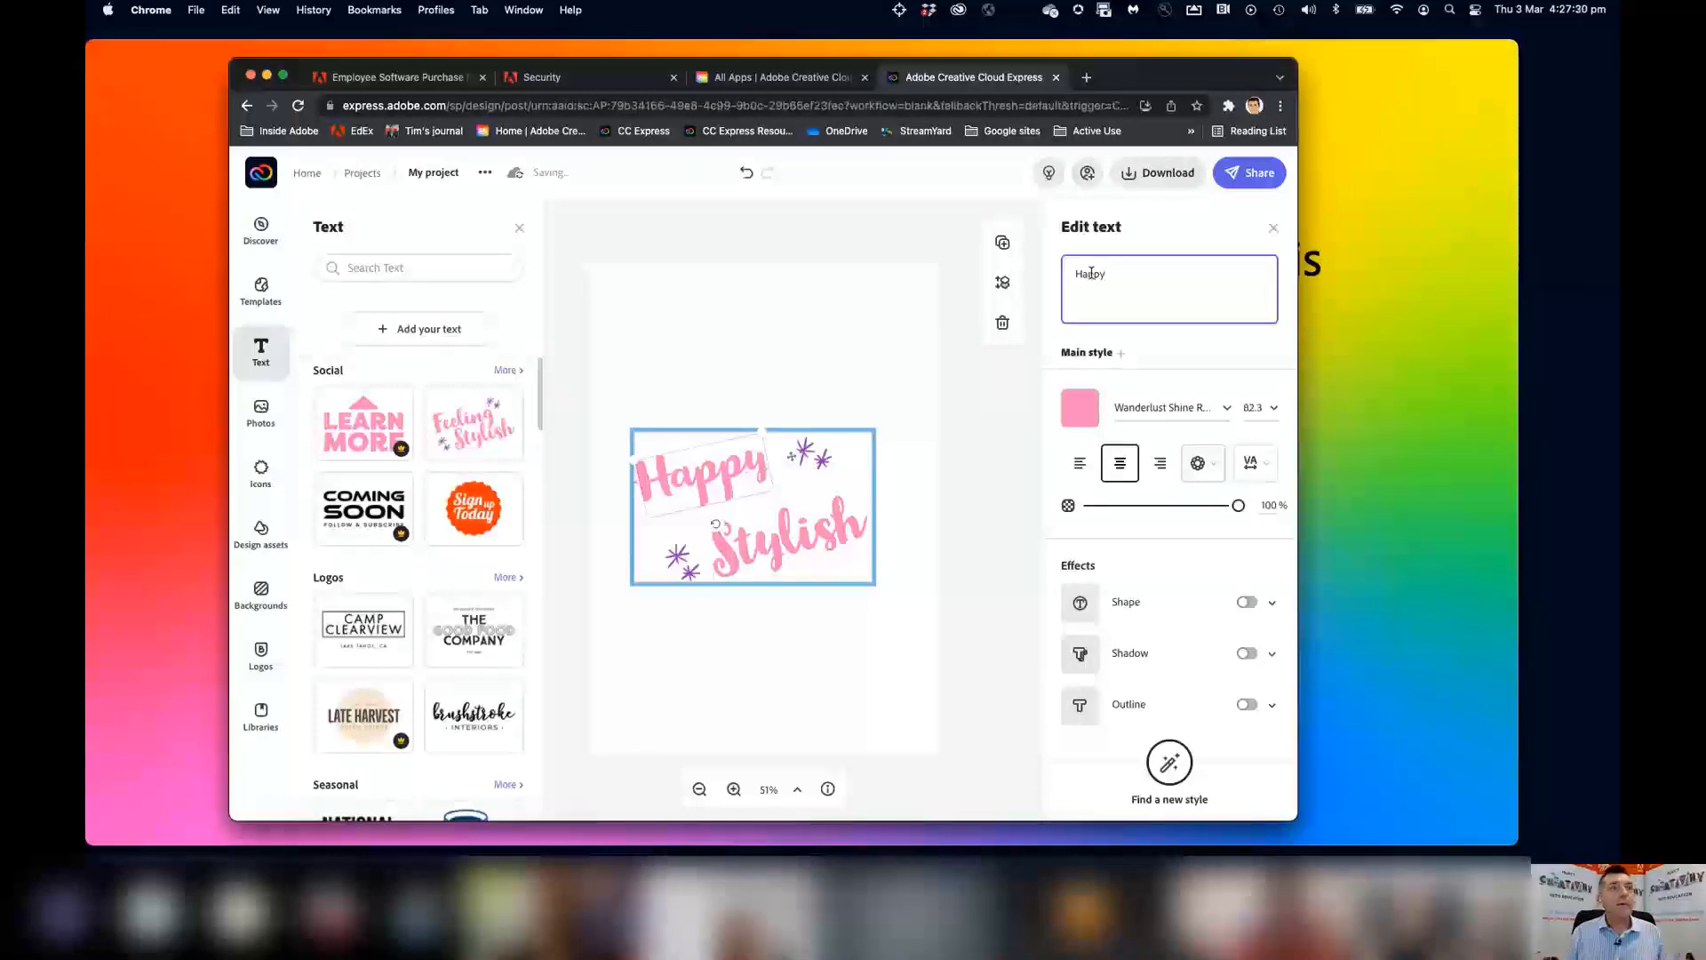
text( 21st)
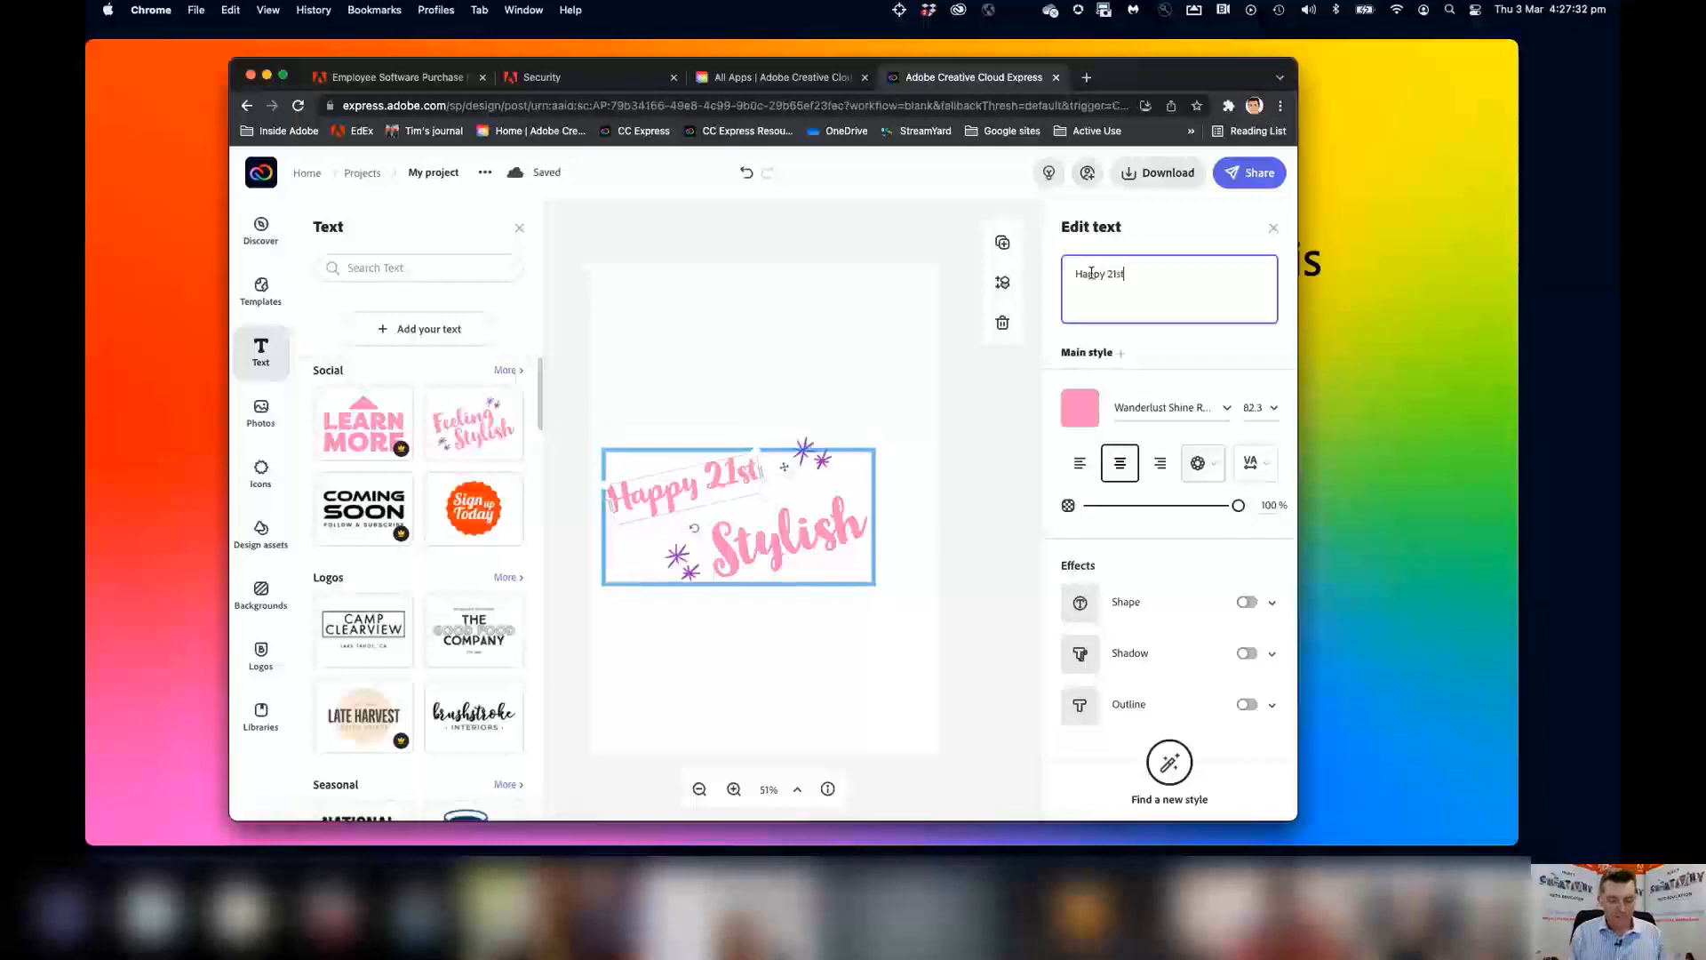
Replace the word "Stylish" in the text design with the birthday person's first name.
click(778, 535)
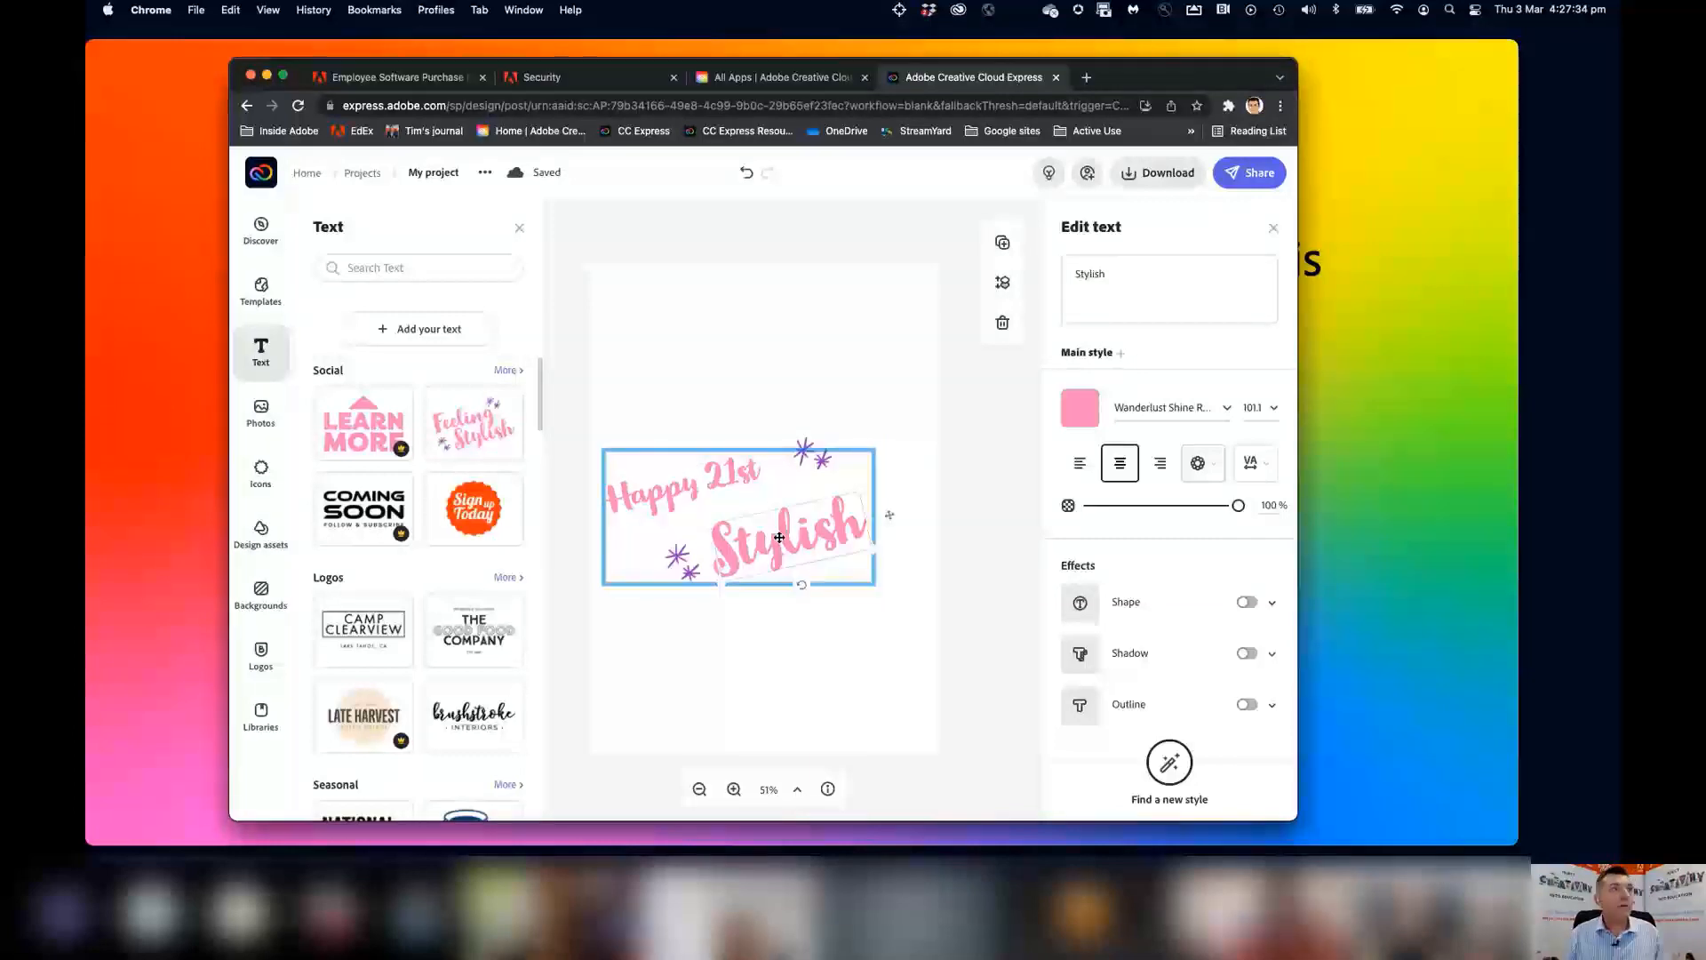
click(1091, 277)
text(Talia)
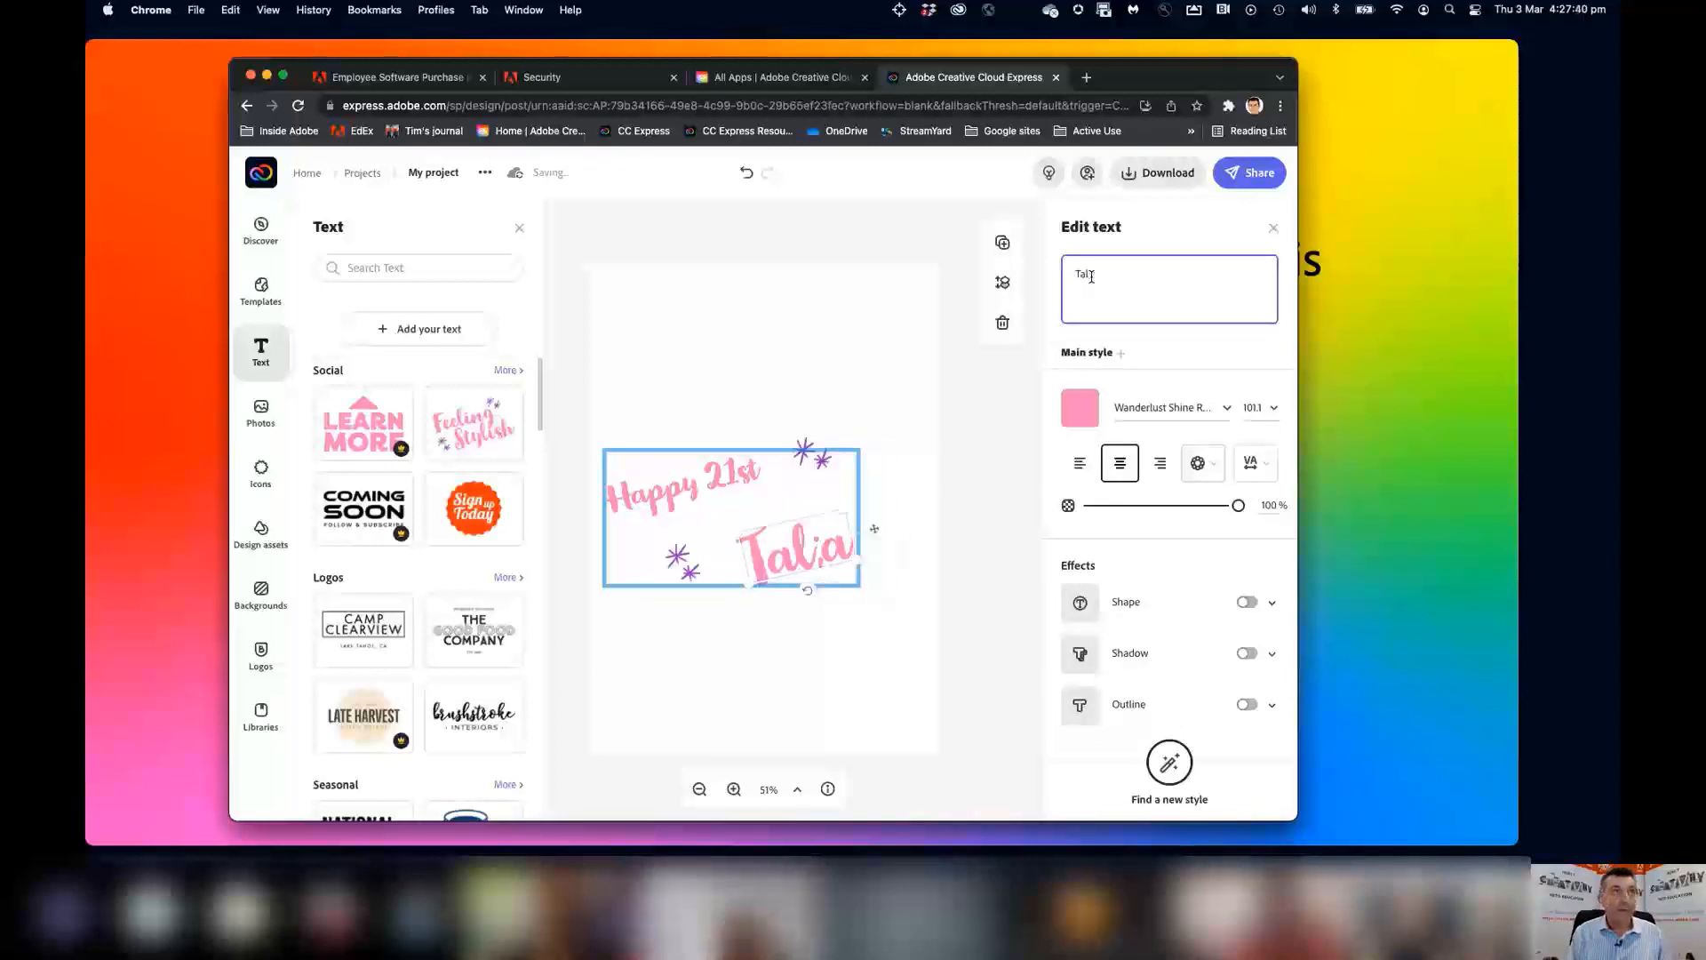
key(BackSpace)
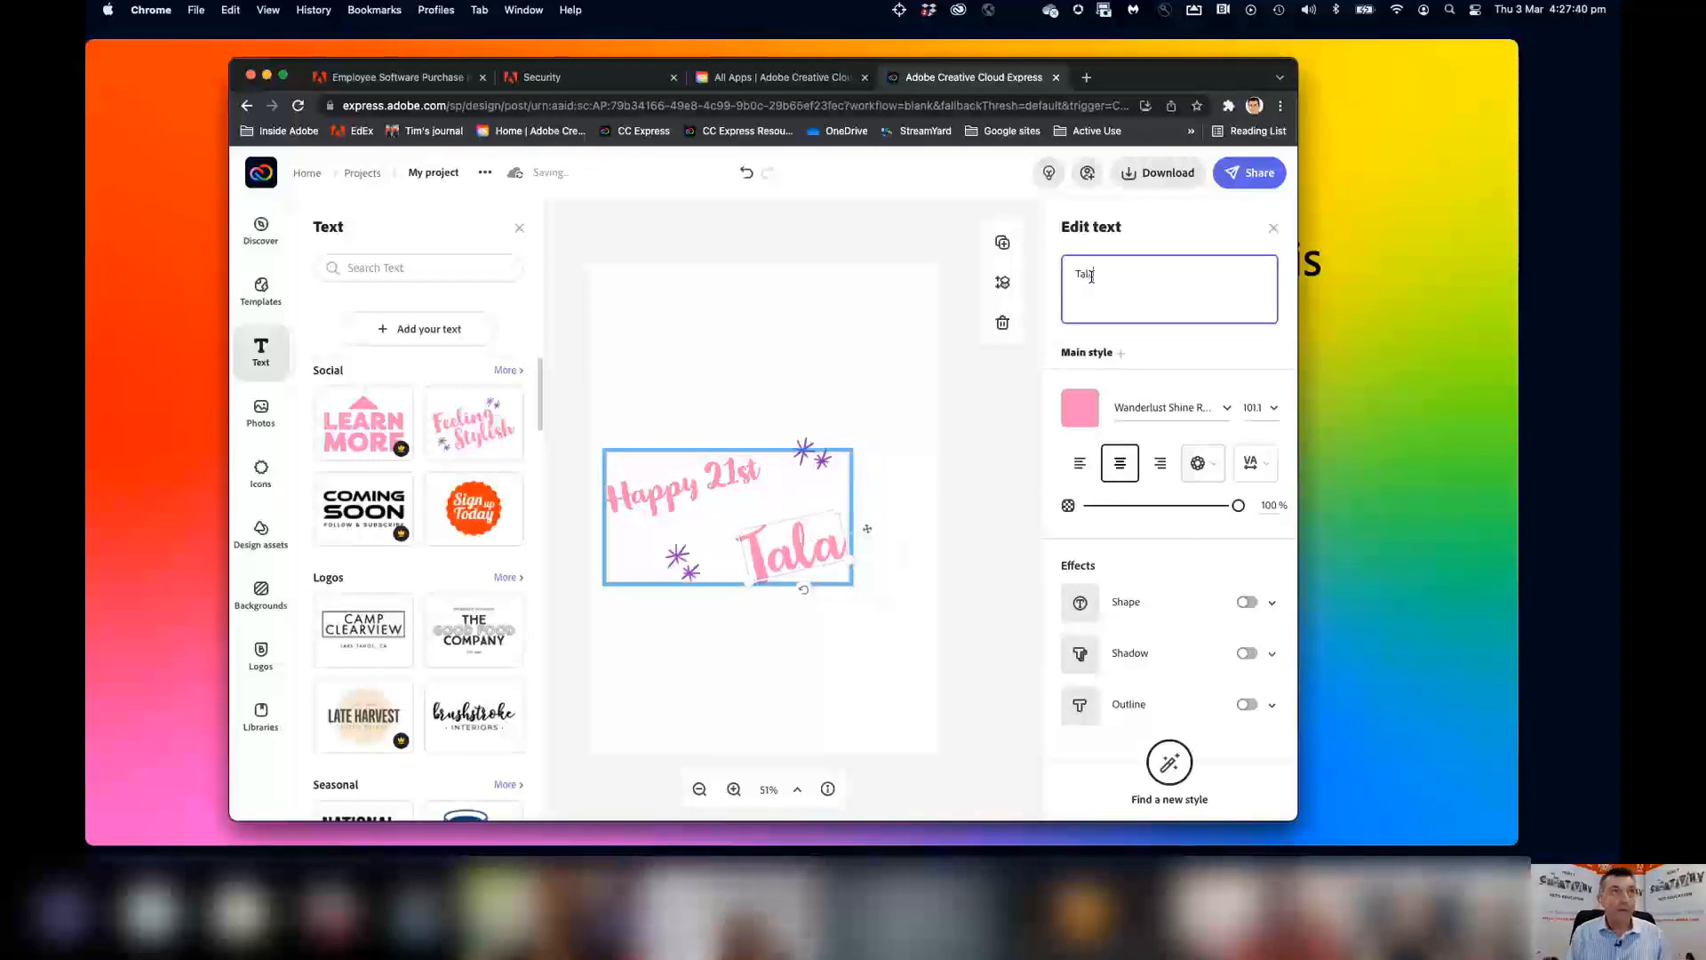
text(ana)
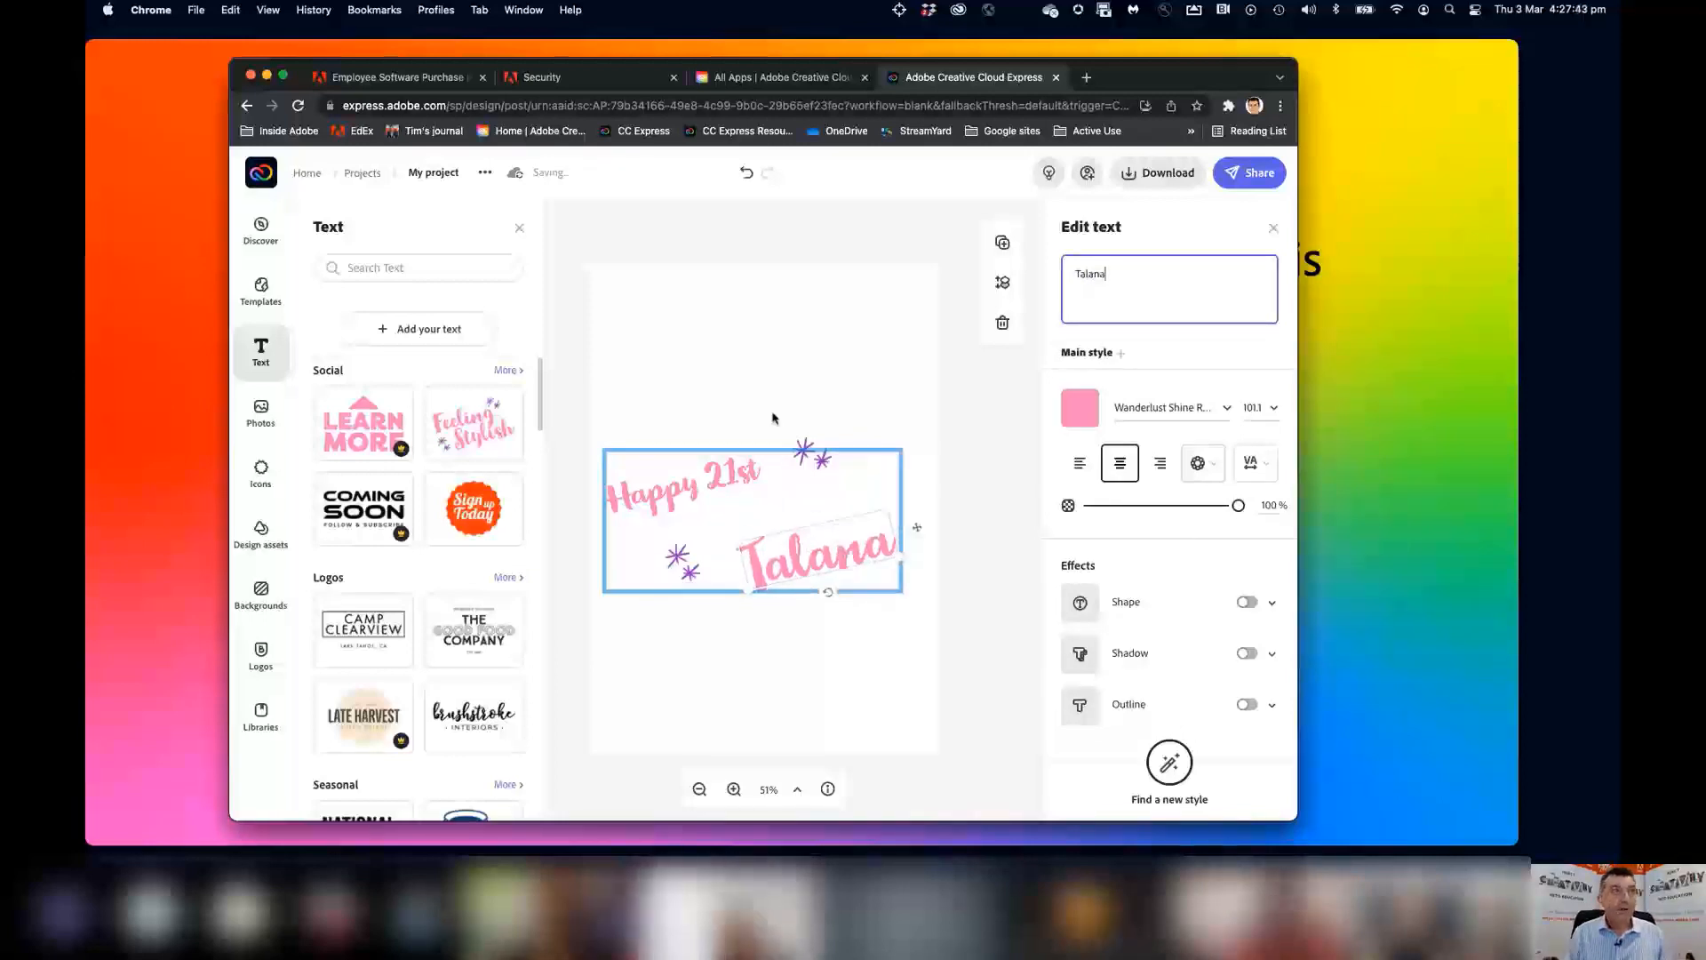
Center the grouped birthday text horizontally on the page and move it slightly above the middle.
click(786, 544)
click(783, 541)
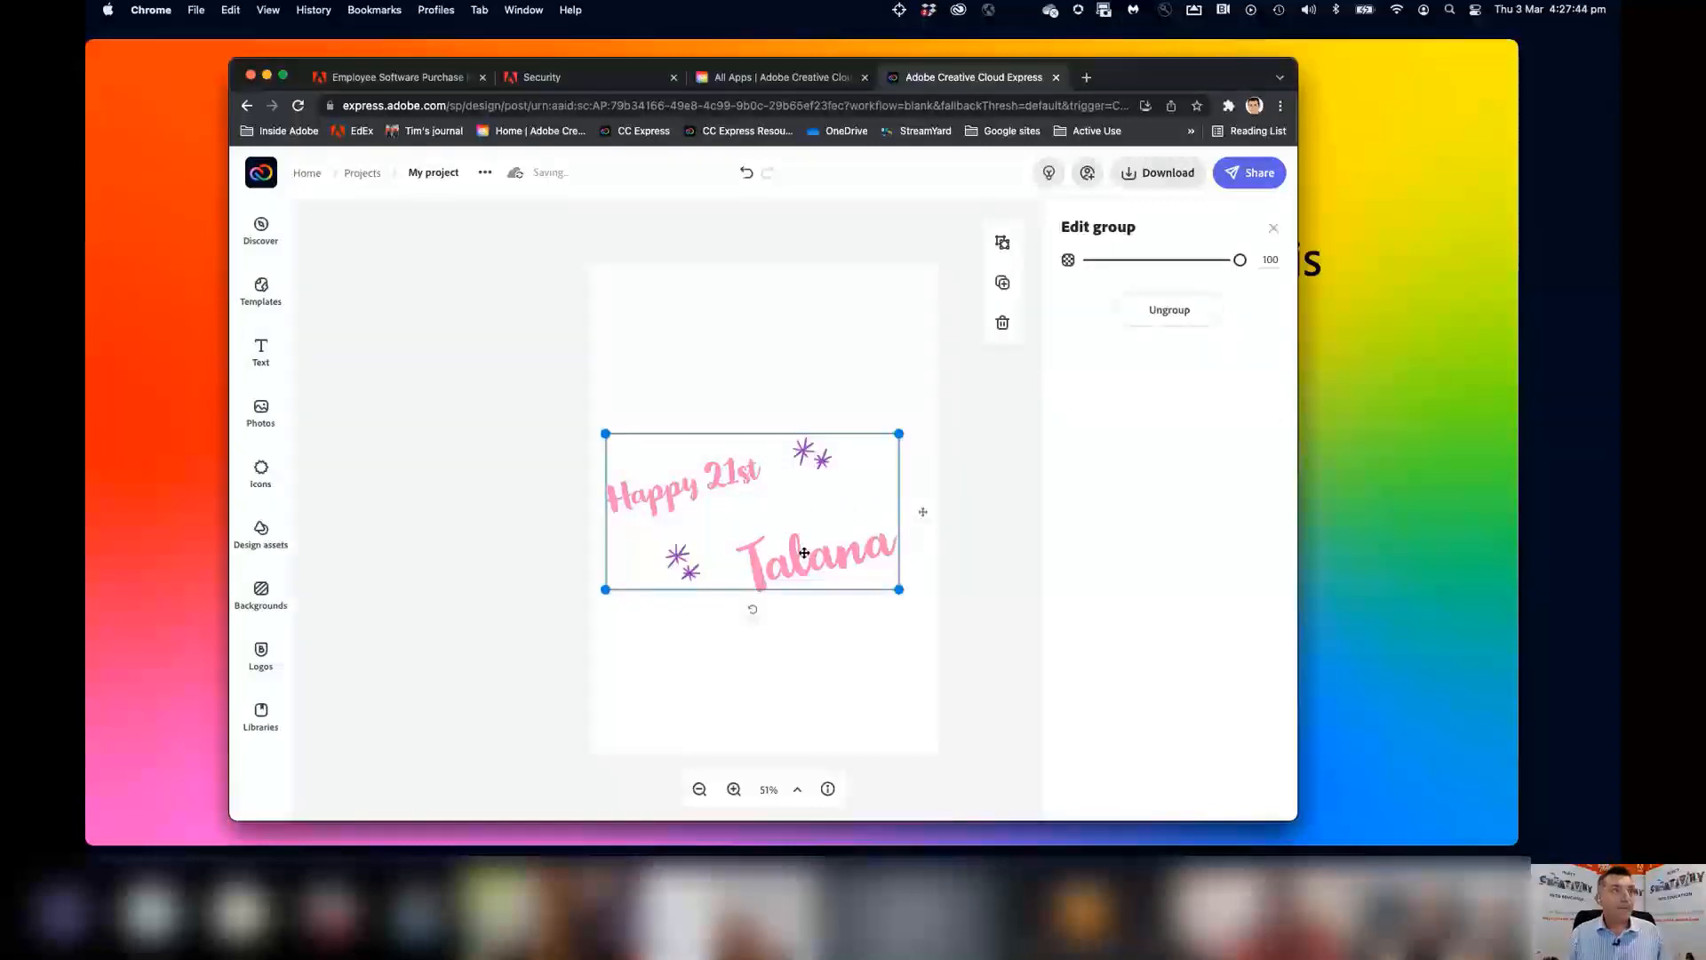
drag(783, 541, 812, 548)
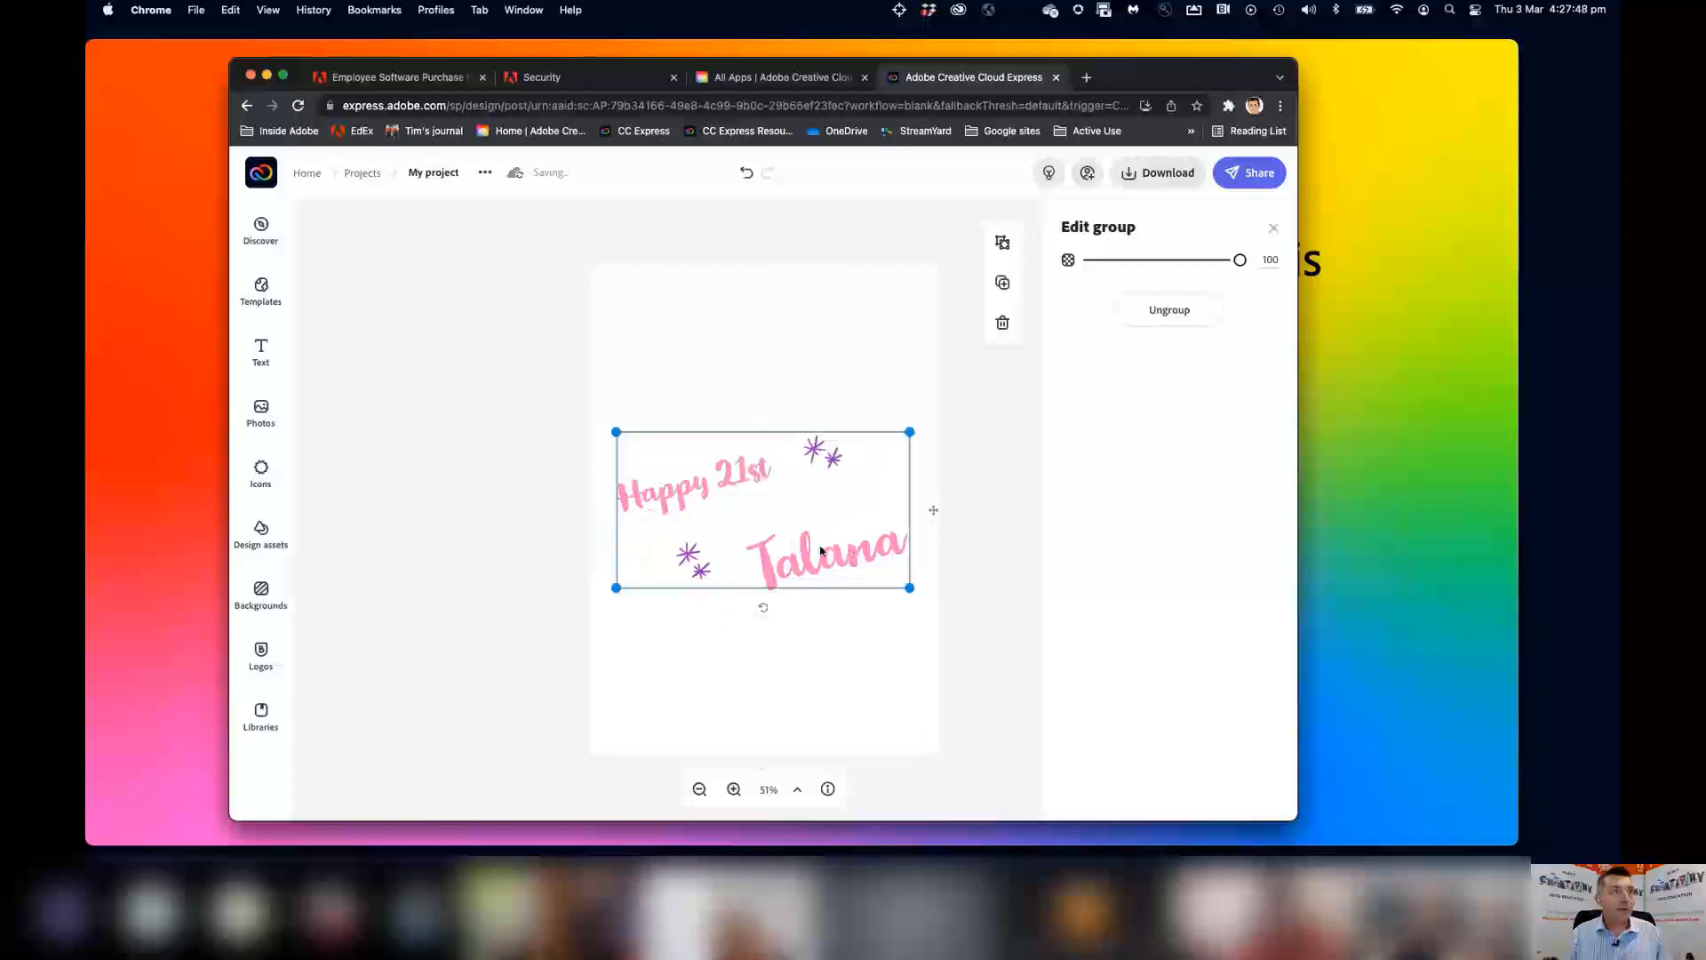
click(819, 551)
click(805, 551)
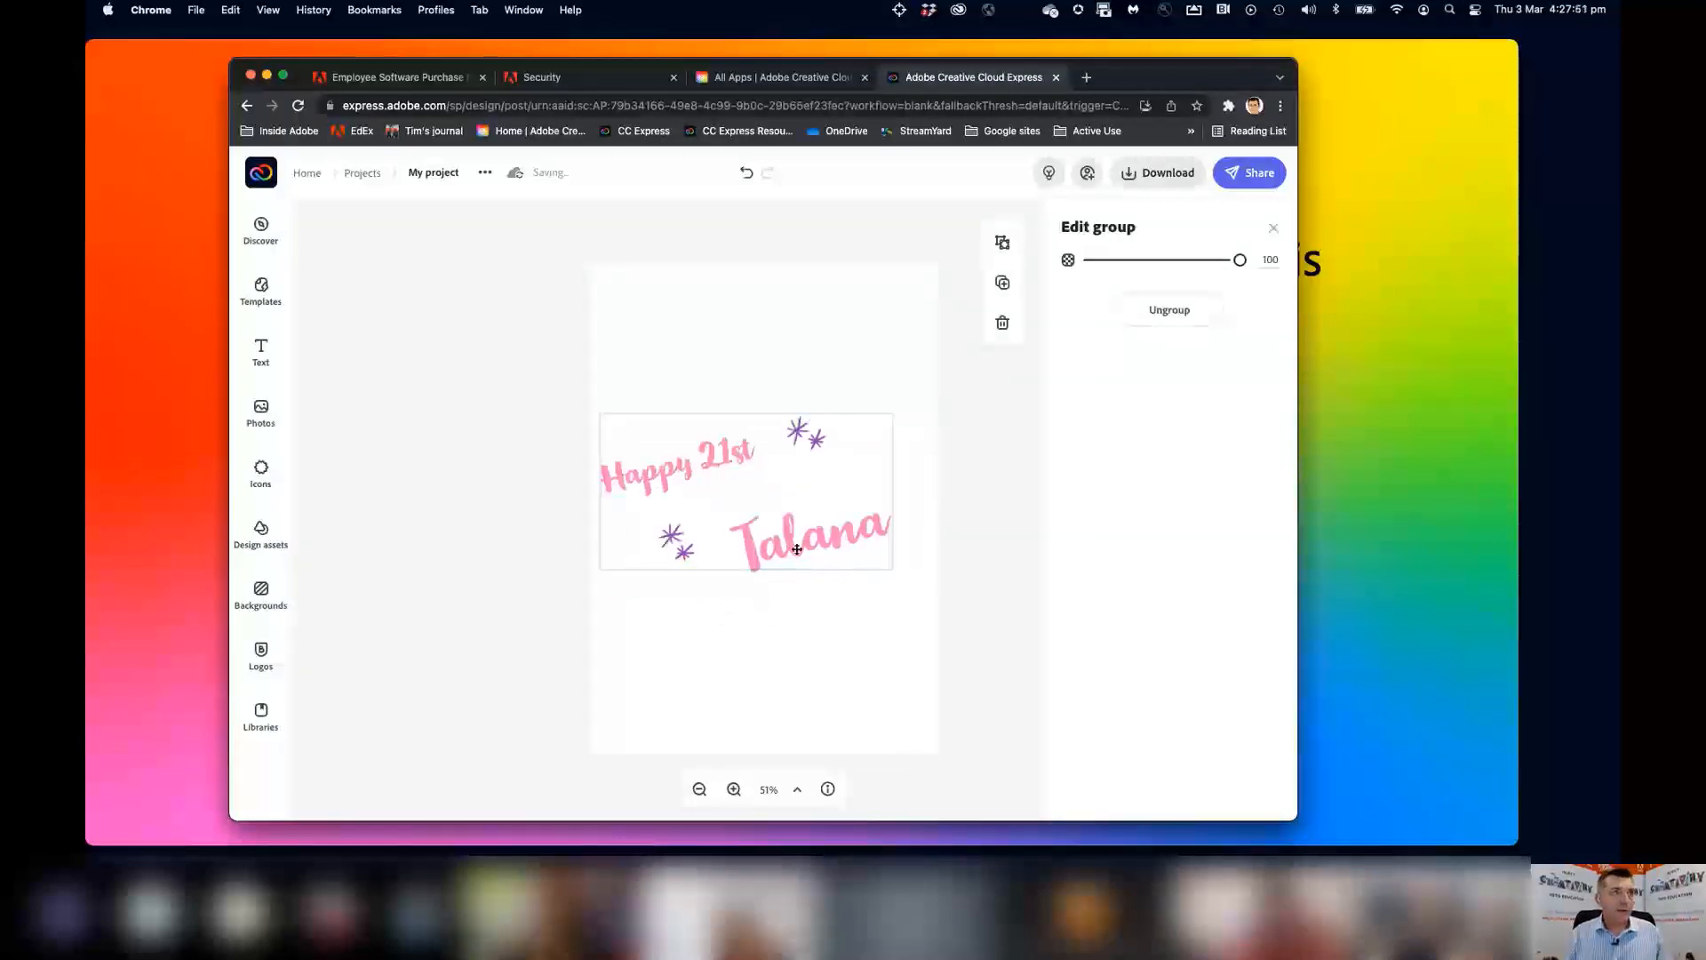
click(752, 382)
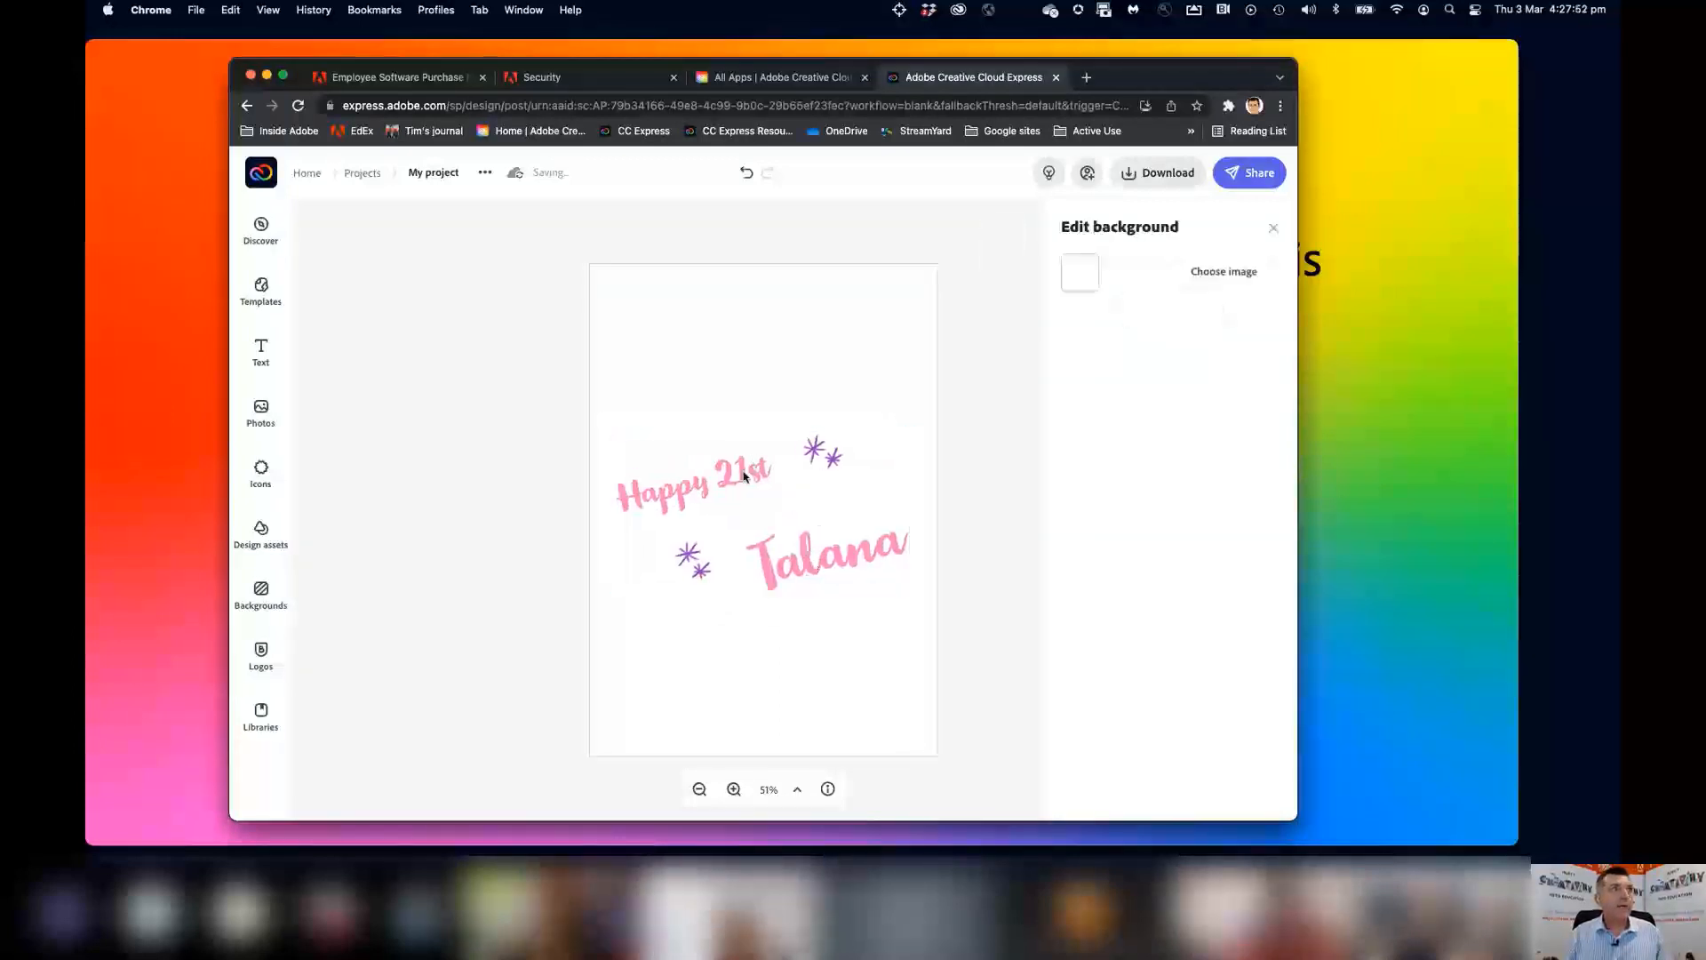
click(745, 484)
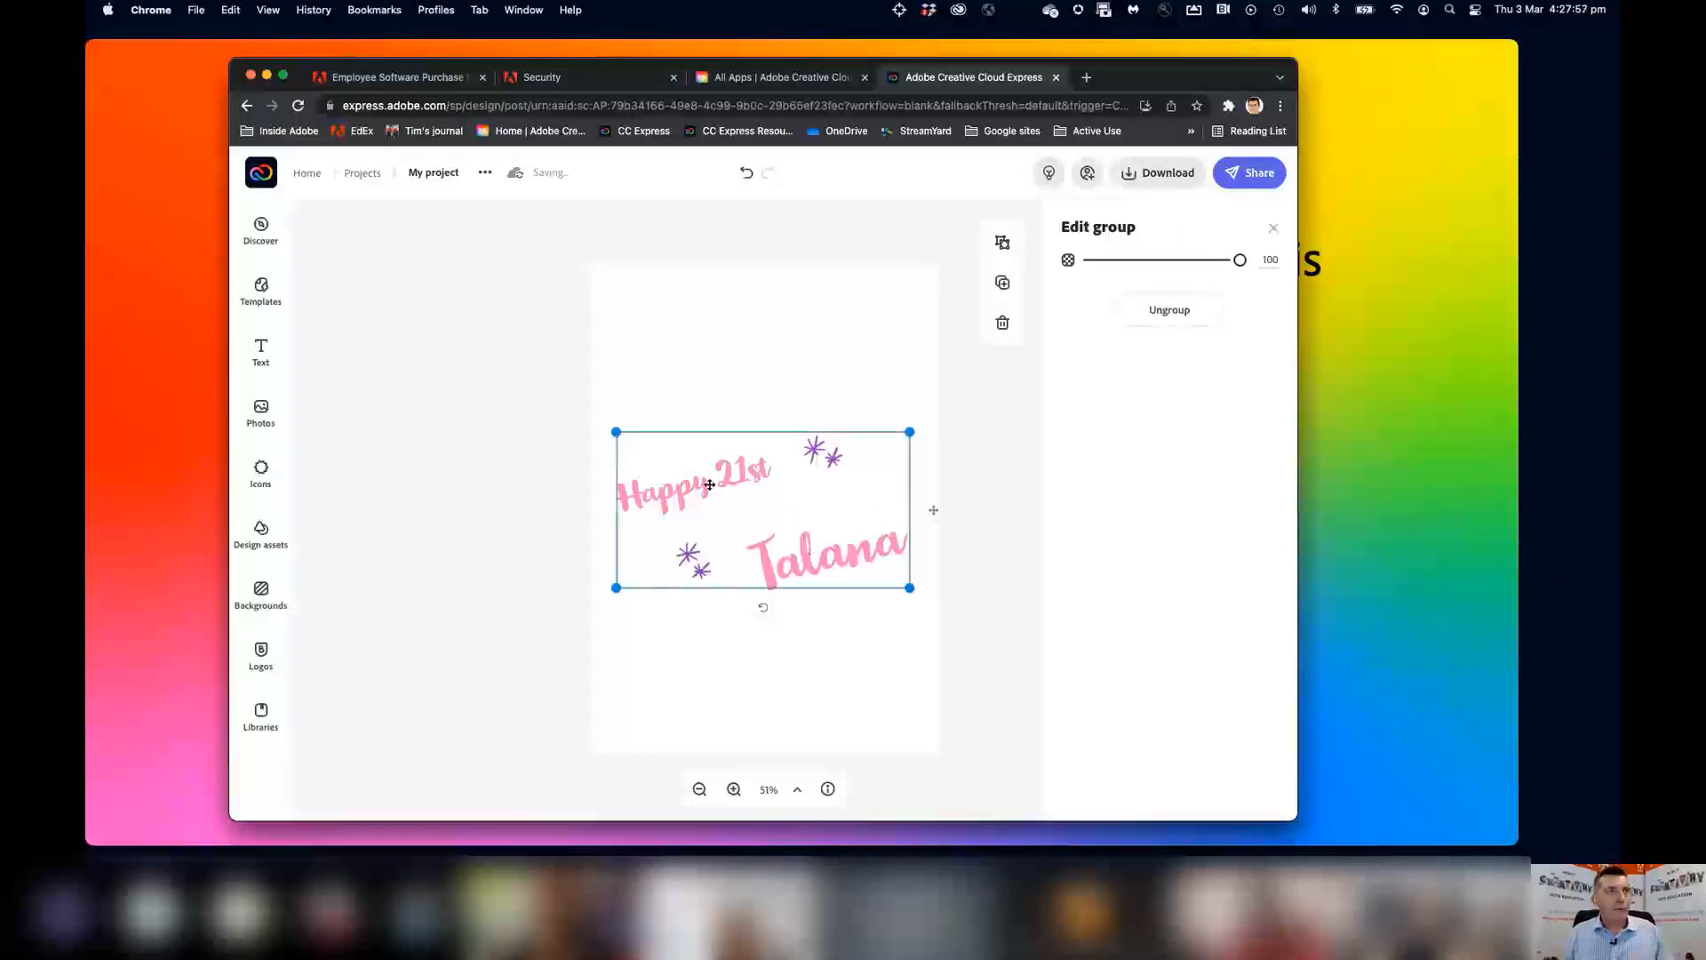
drag(709, 484, 714, 450)
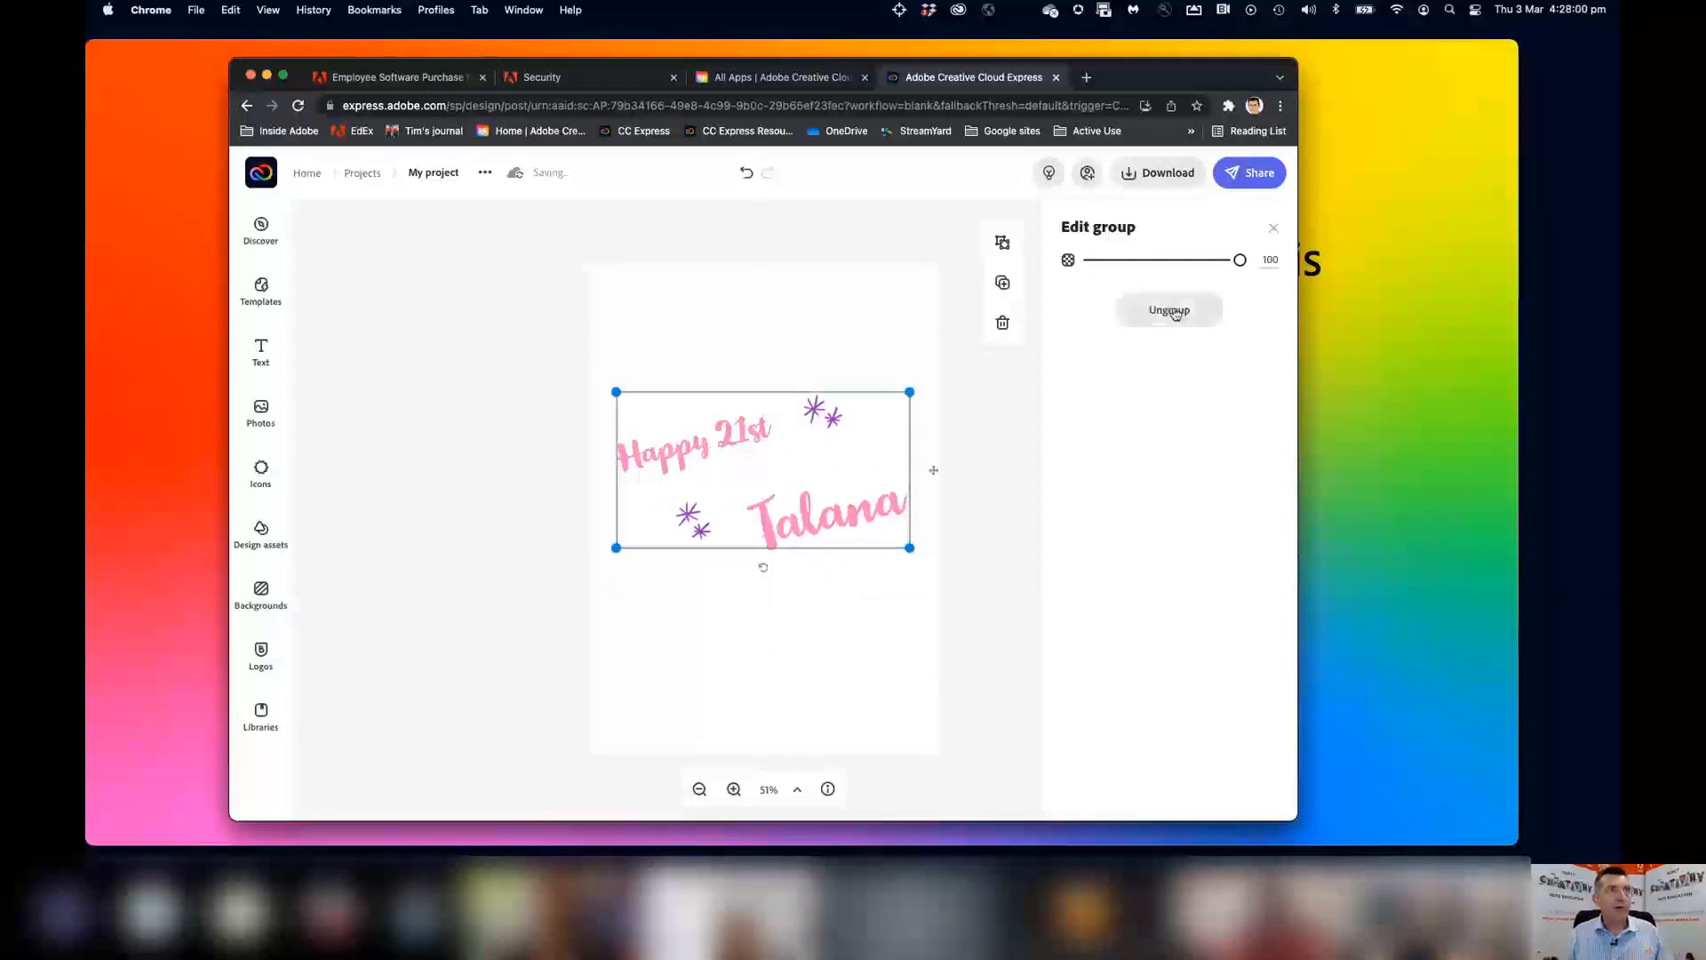
Ungroup the birthday design and move the name up and closer beneath "Happy 21st".
click(1169, 310)
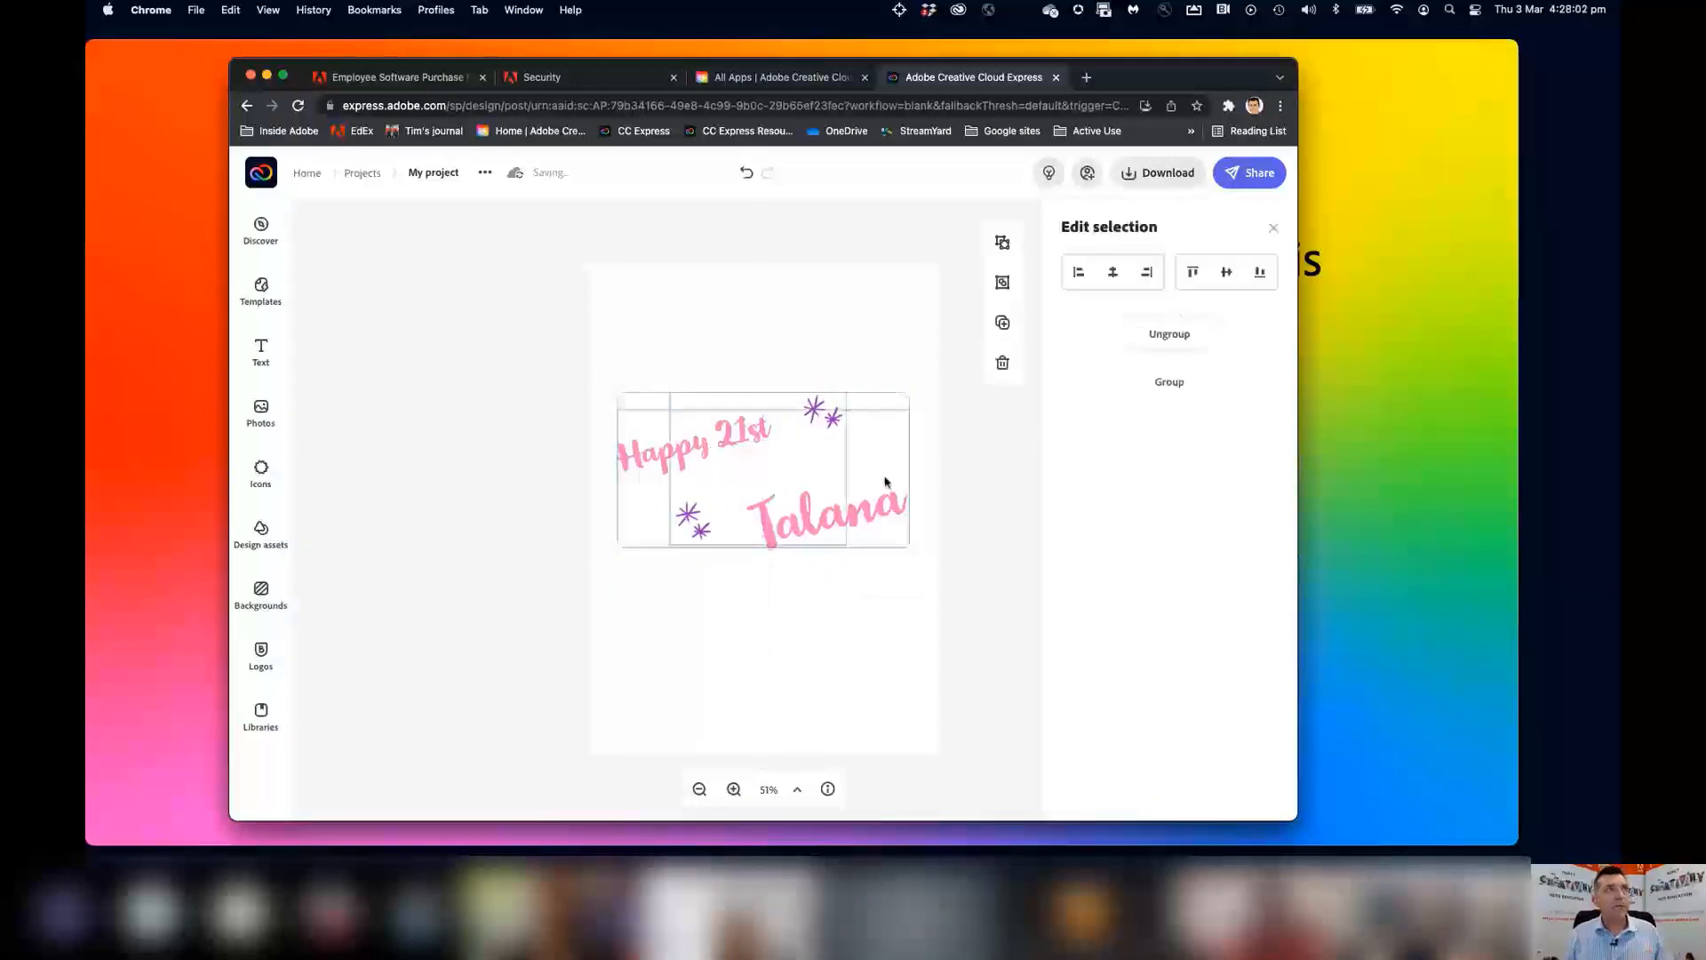
click(867, 504)
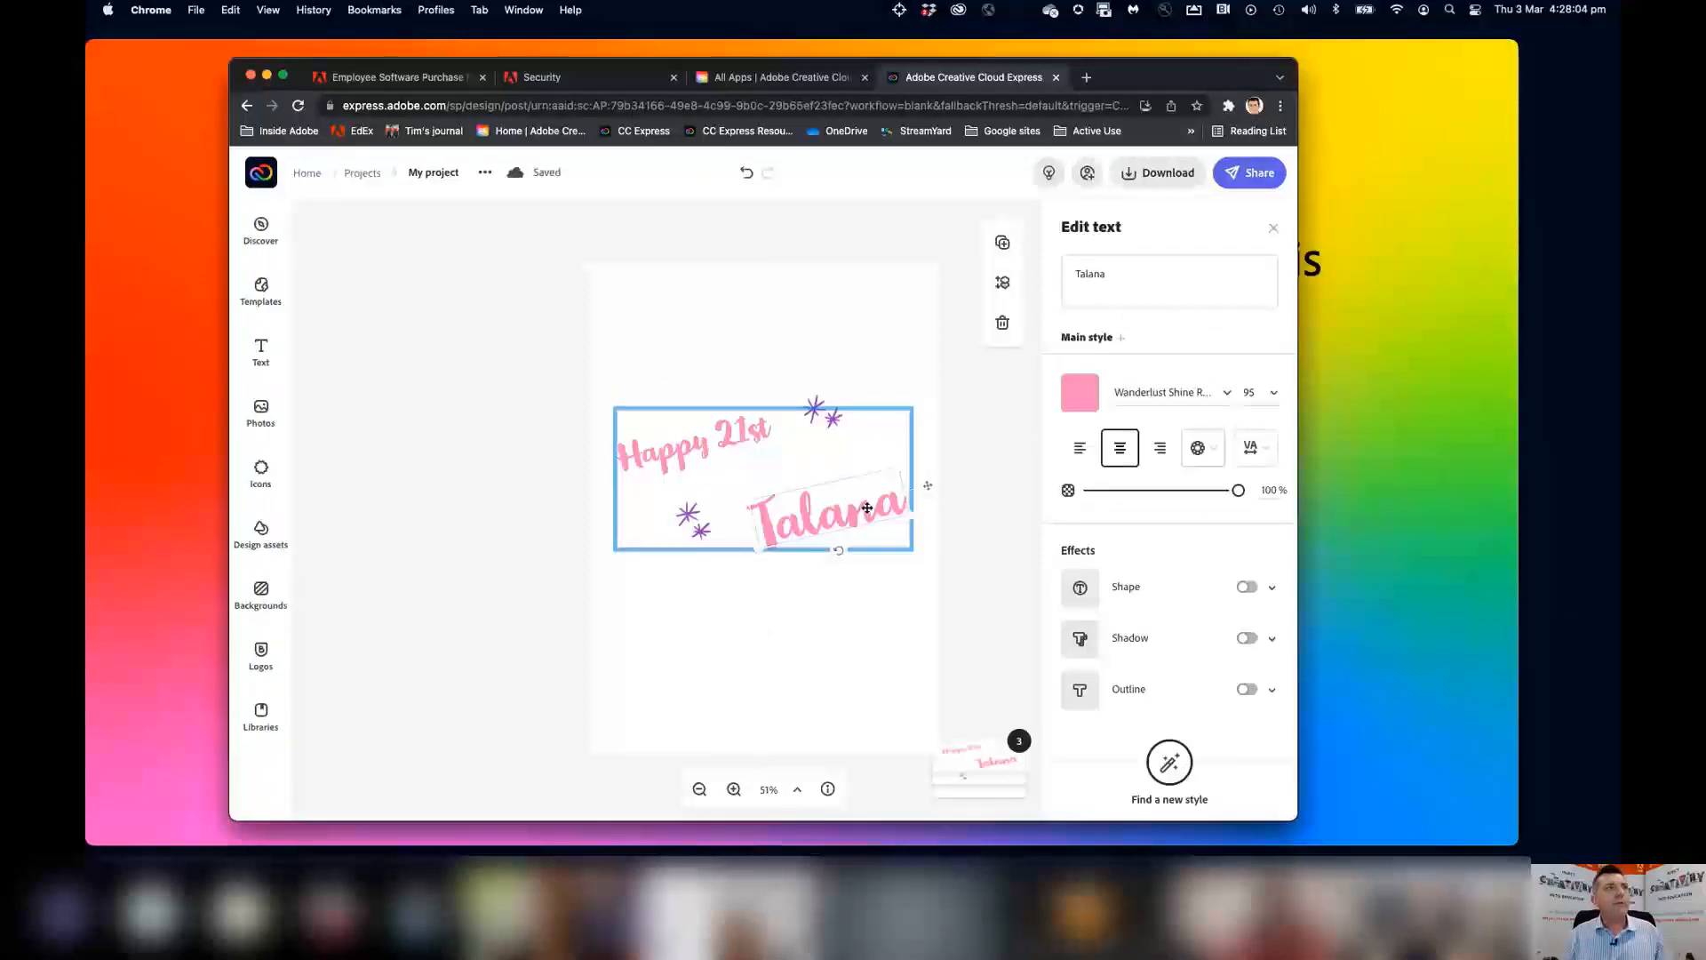
mouse_move(867, 505)
mouse_down()
mouse_move(834, 492)
mouse_move(855, 489)
mouse_up()
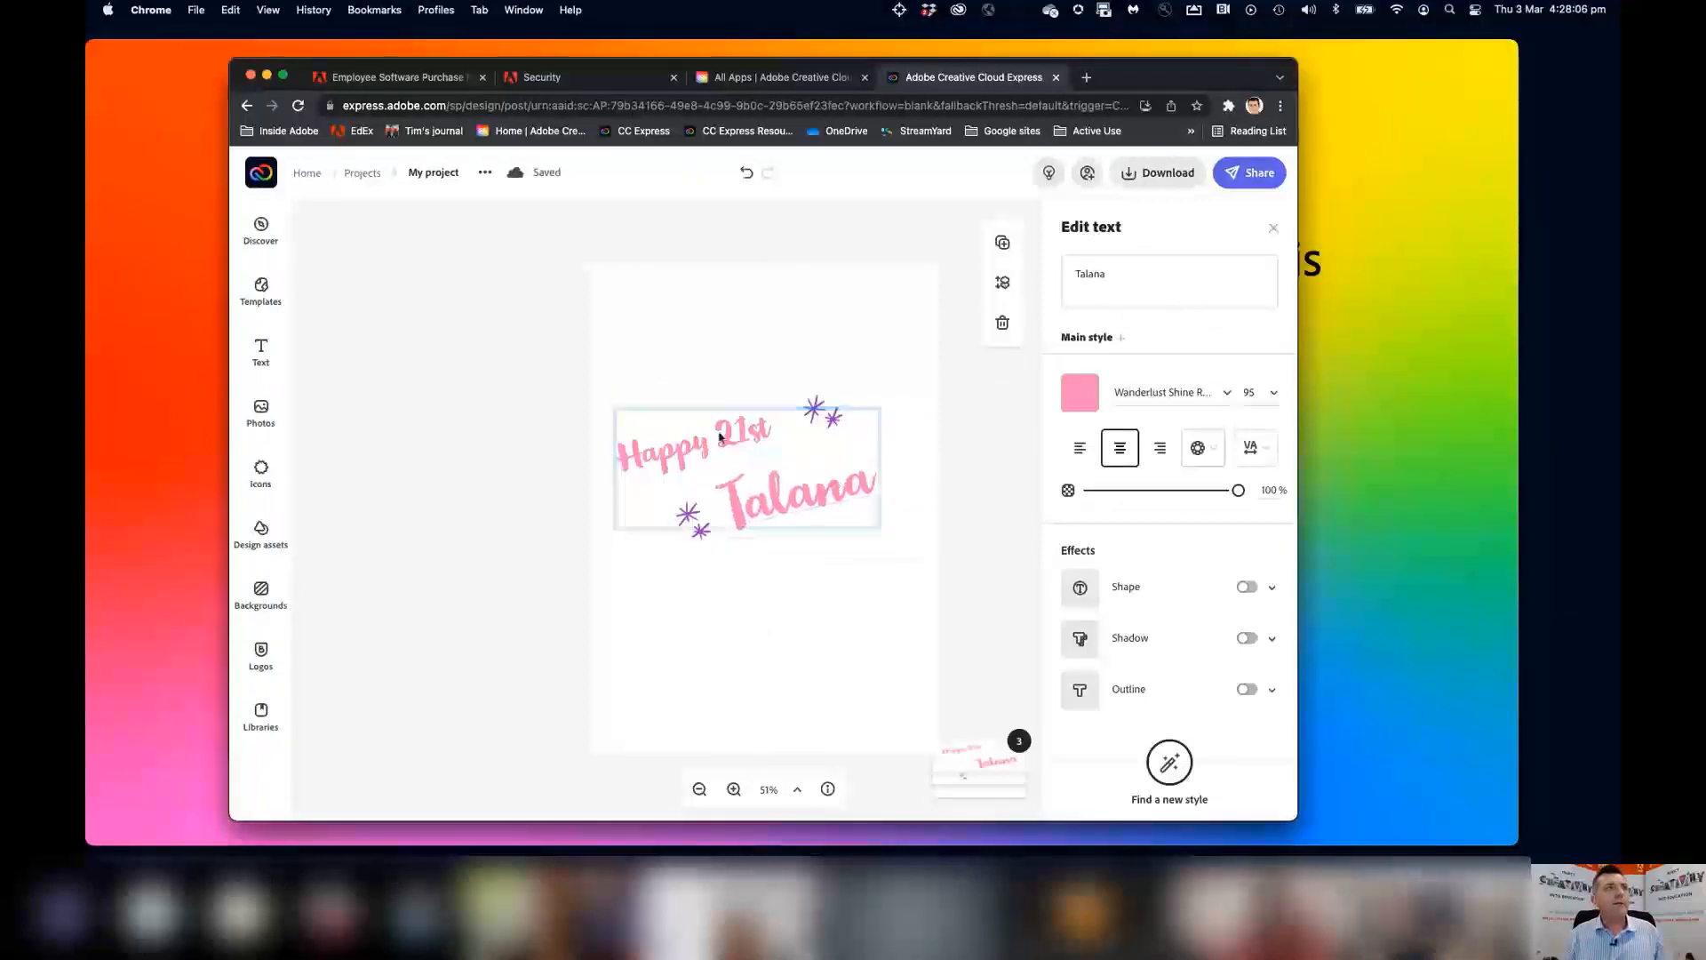
drag(736, 449, 715, 423)
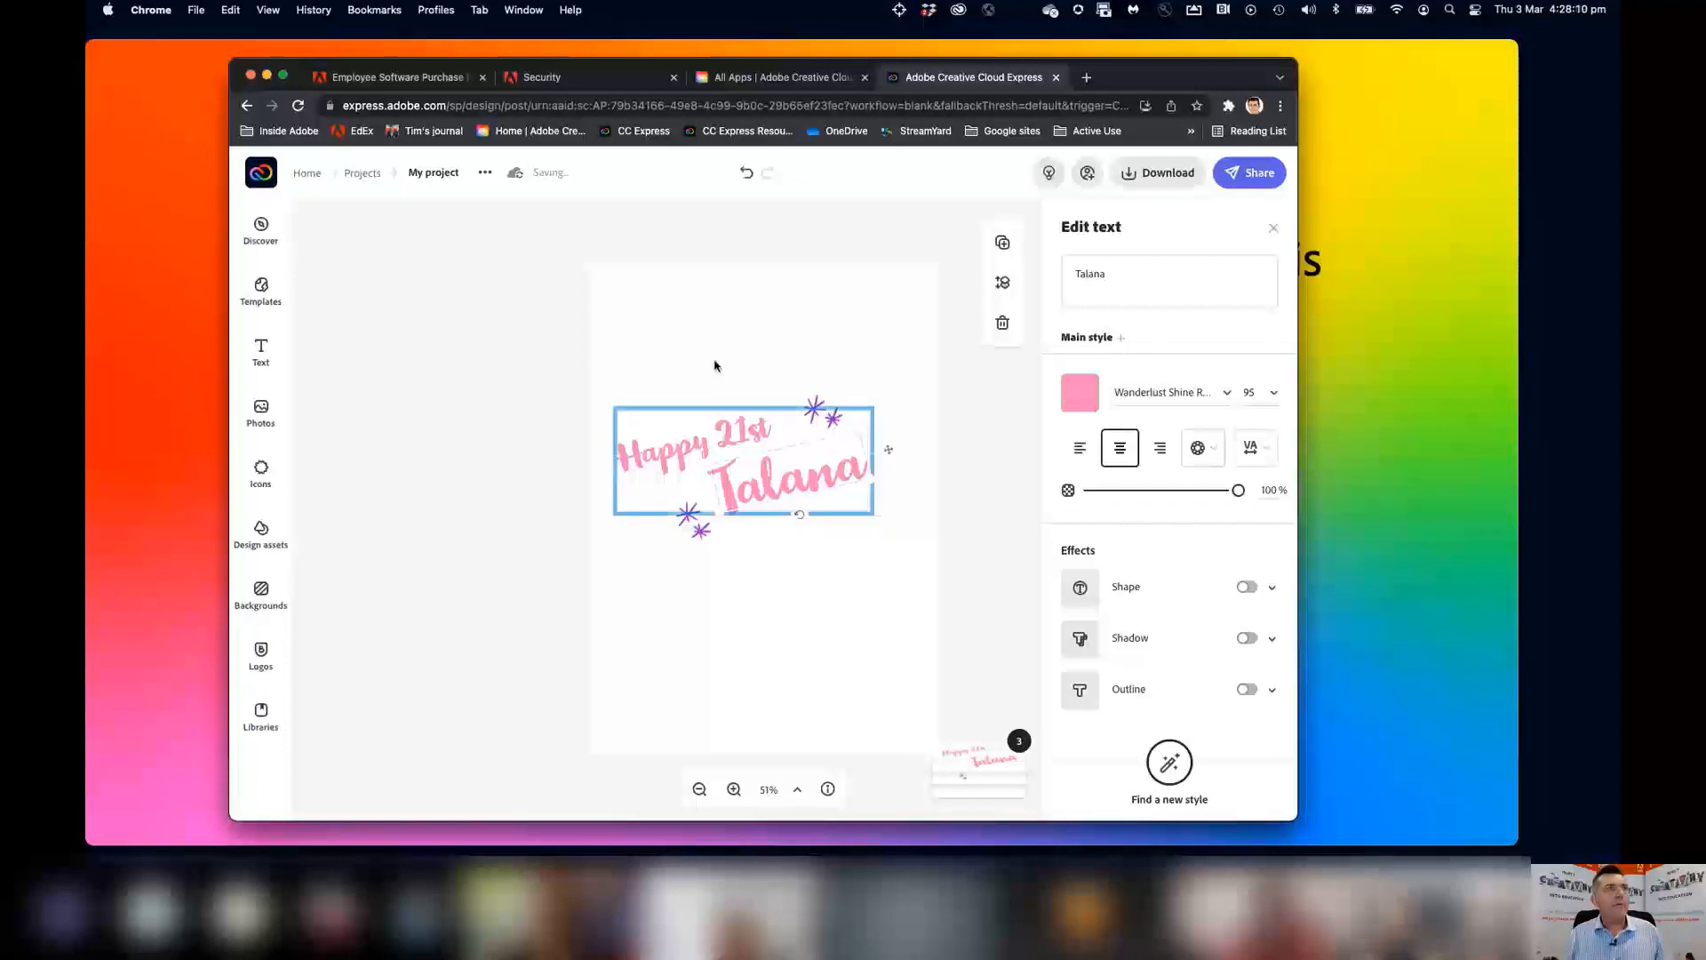
click(1011, 399)
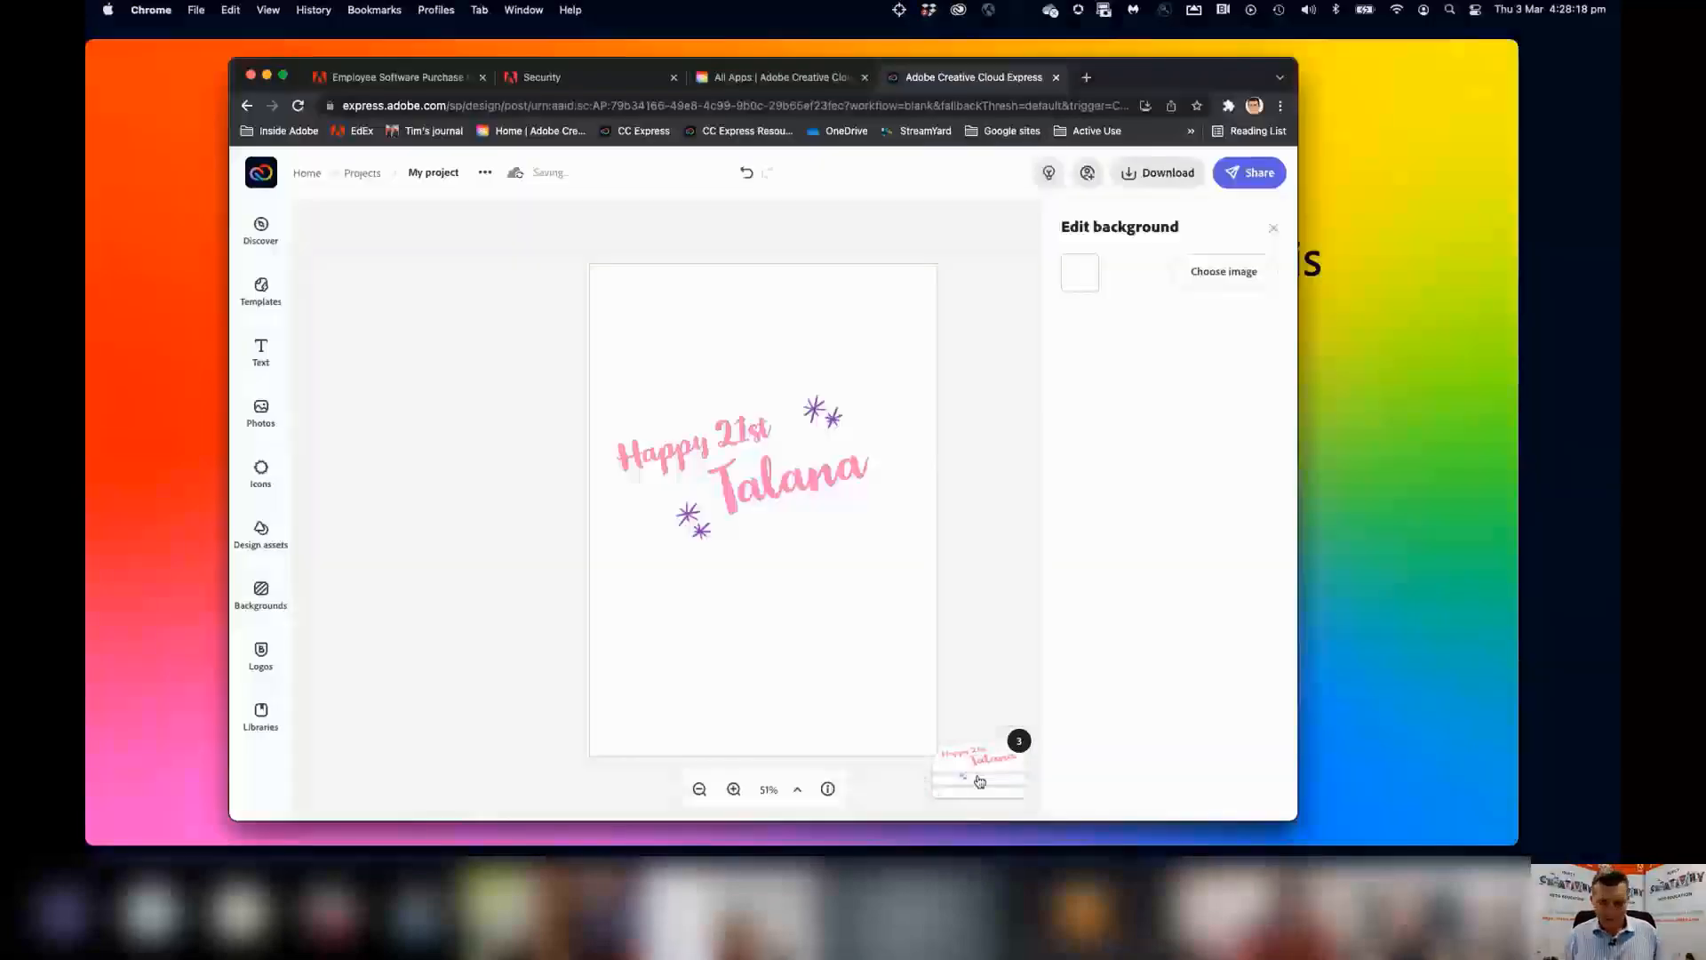
Expand the layer stack beside the page to show the individual poster layers.
click(975, 762)
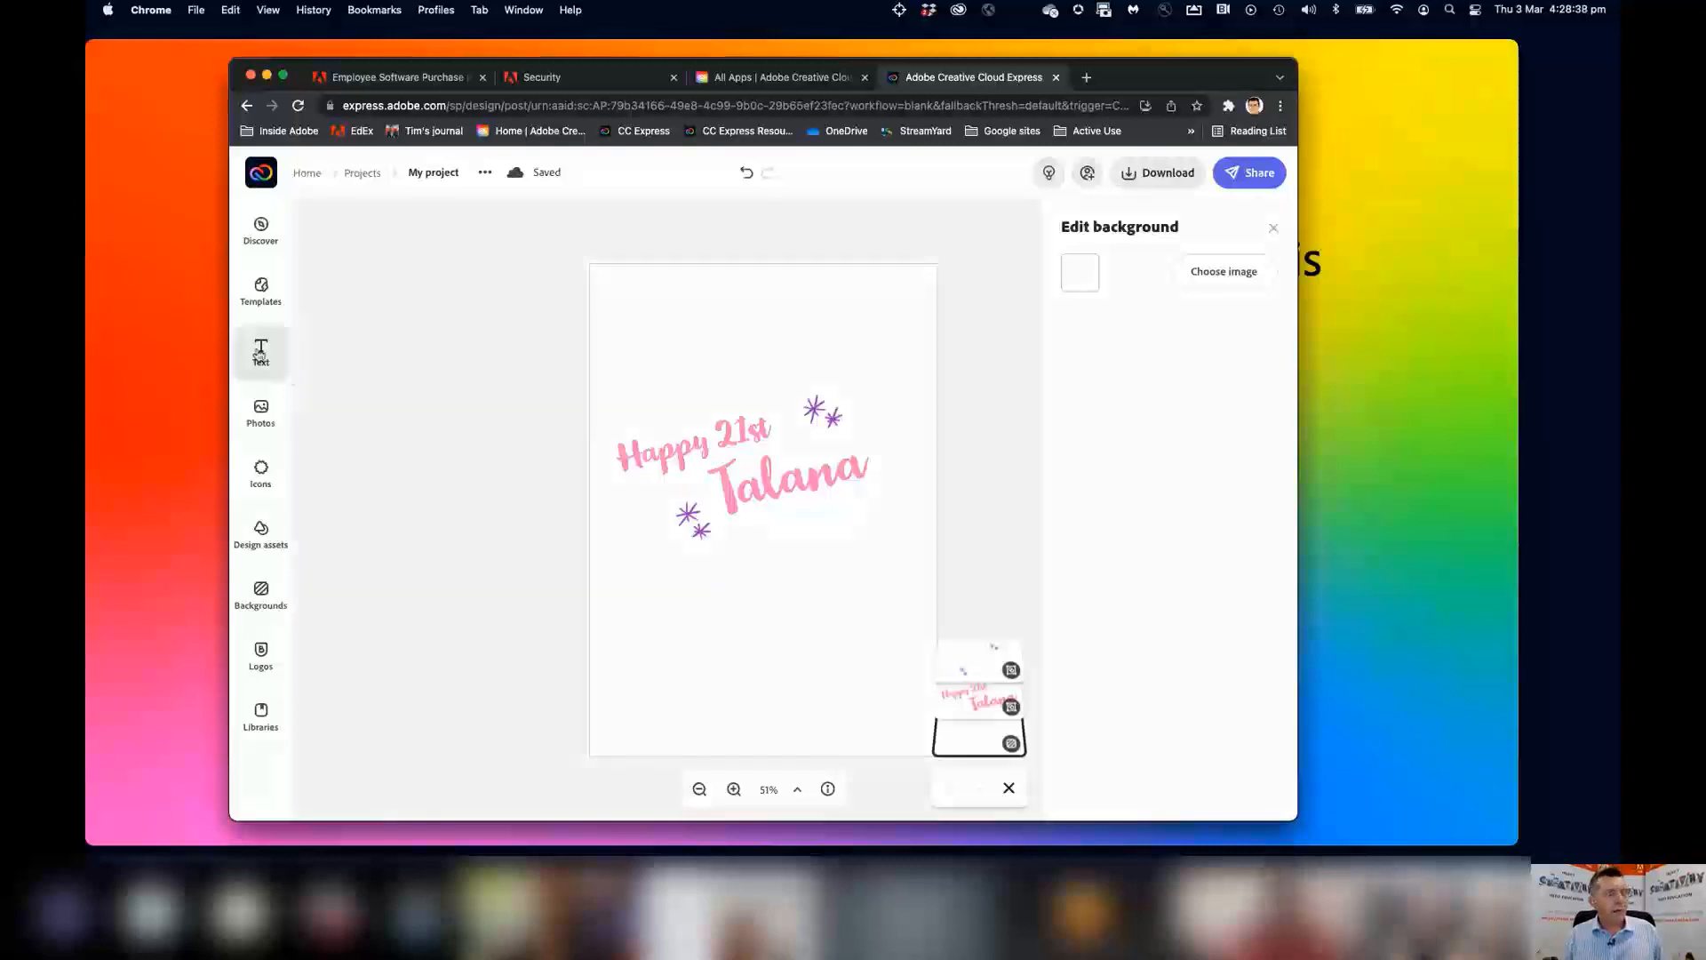
key(F1)
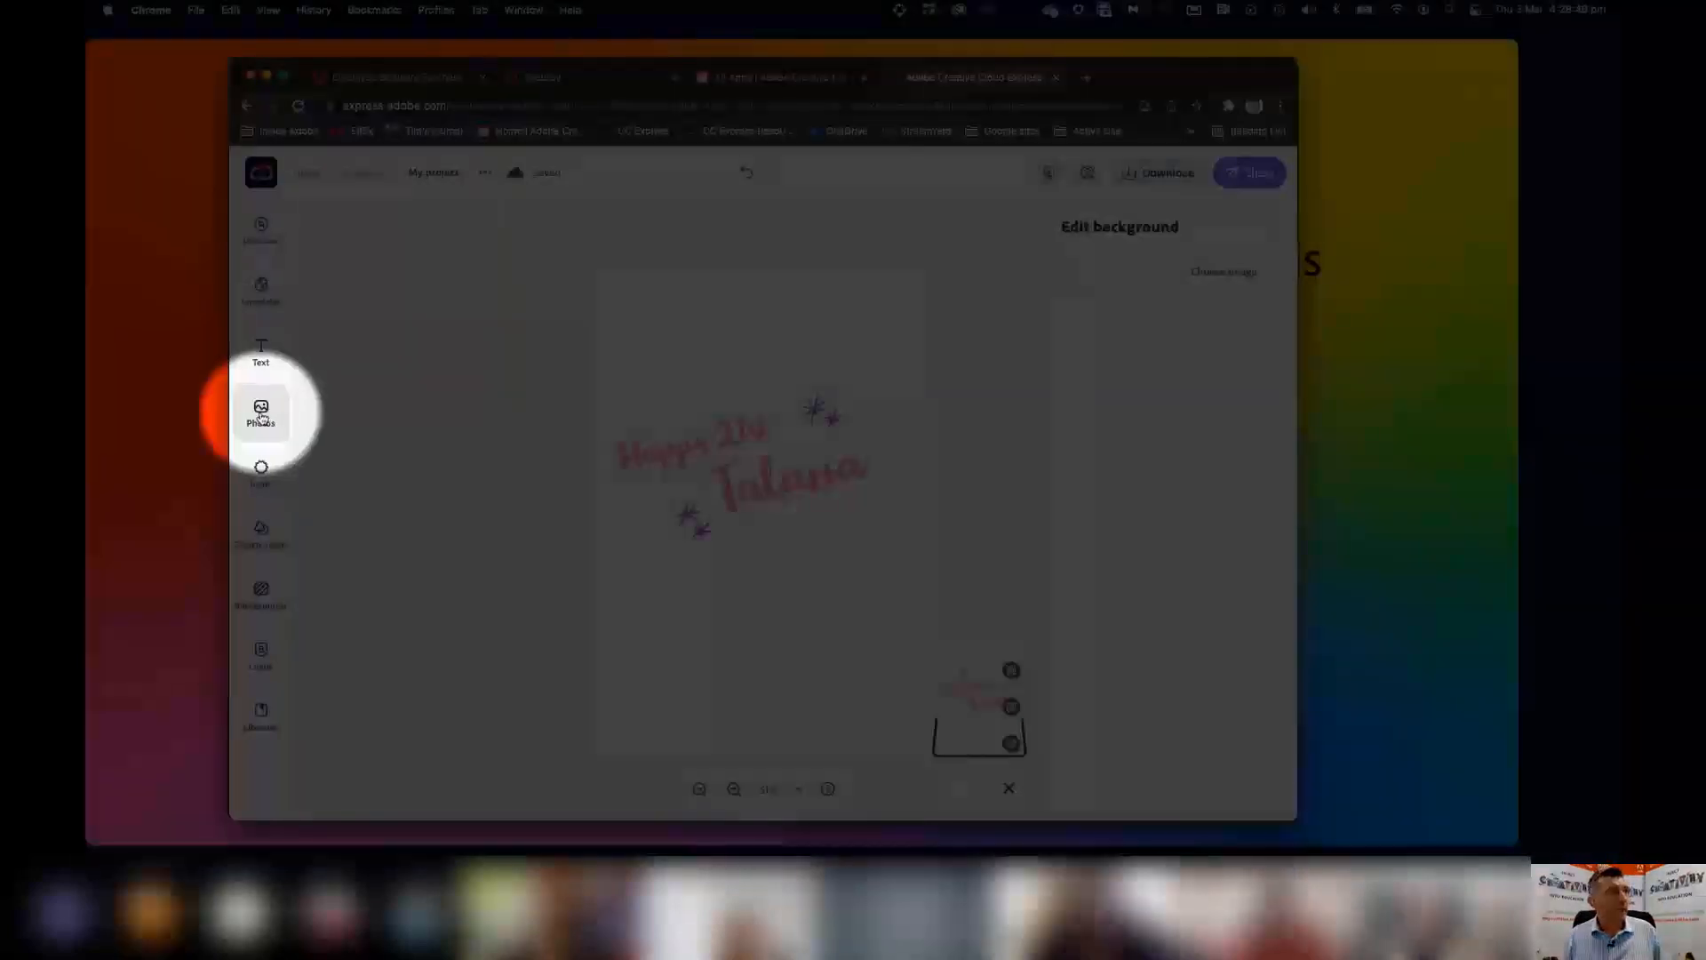
key(F1)
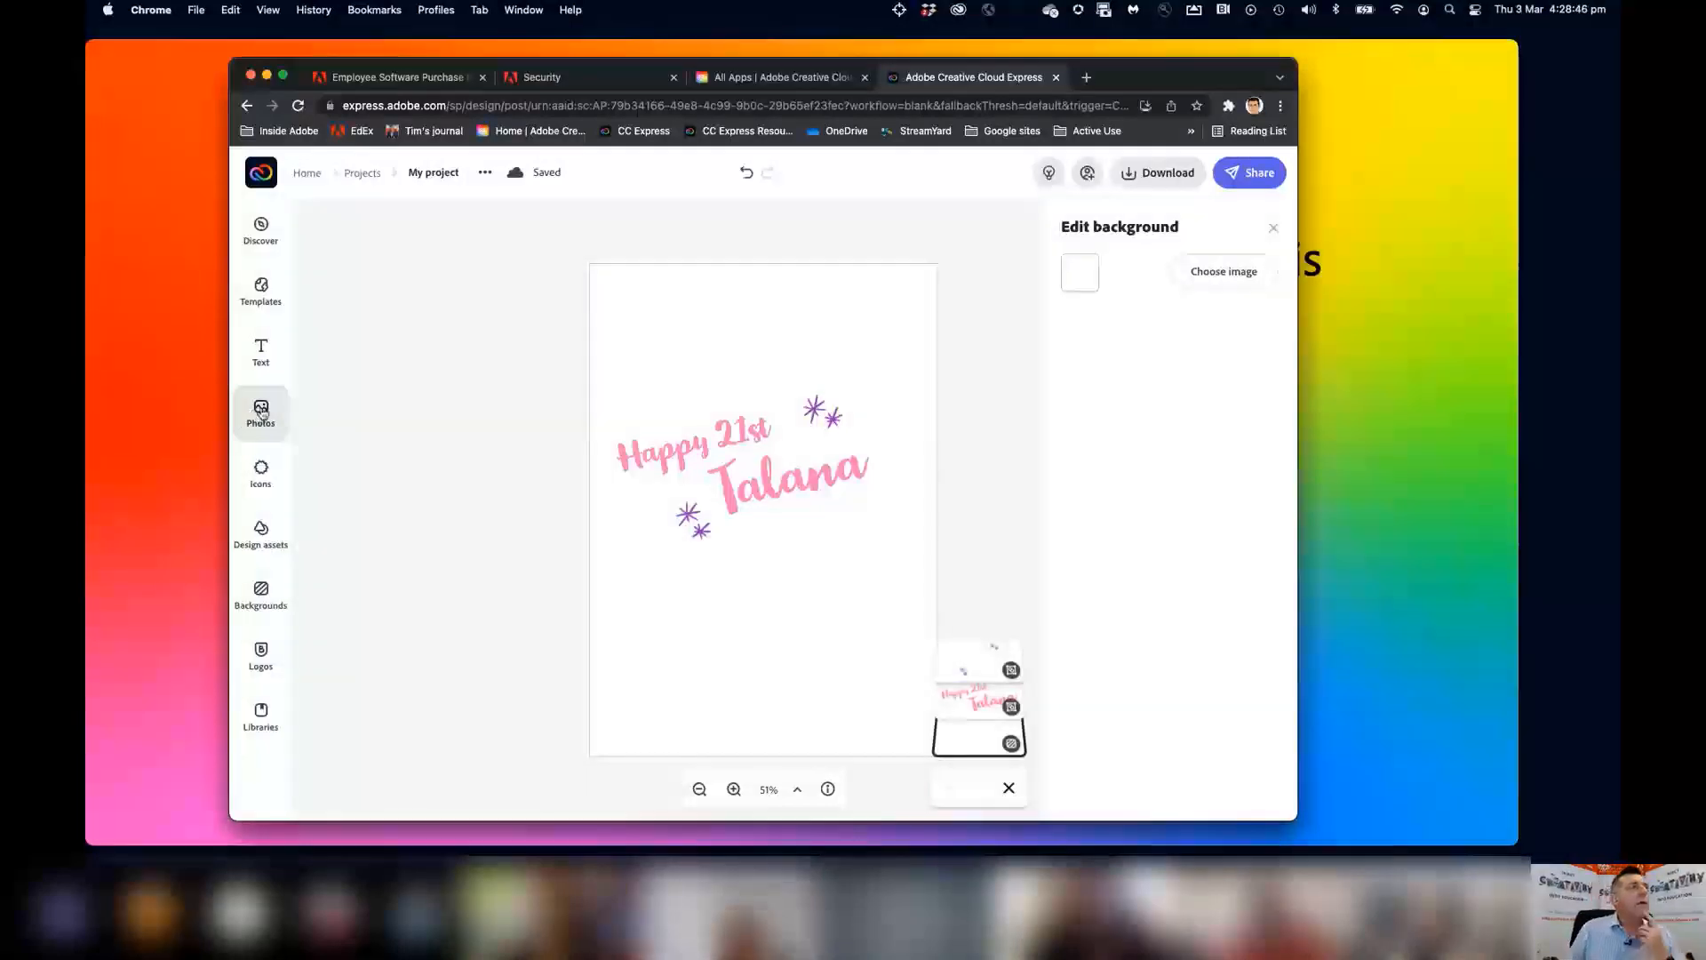
Start a photo upload and browse from Movies to 2022 Projects, the 21st birthday project folder and its Stills folder.
click(263, 411)
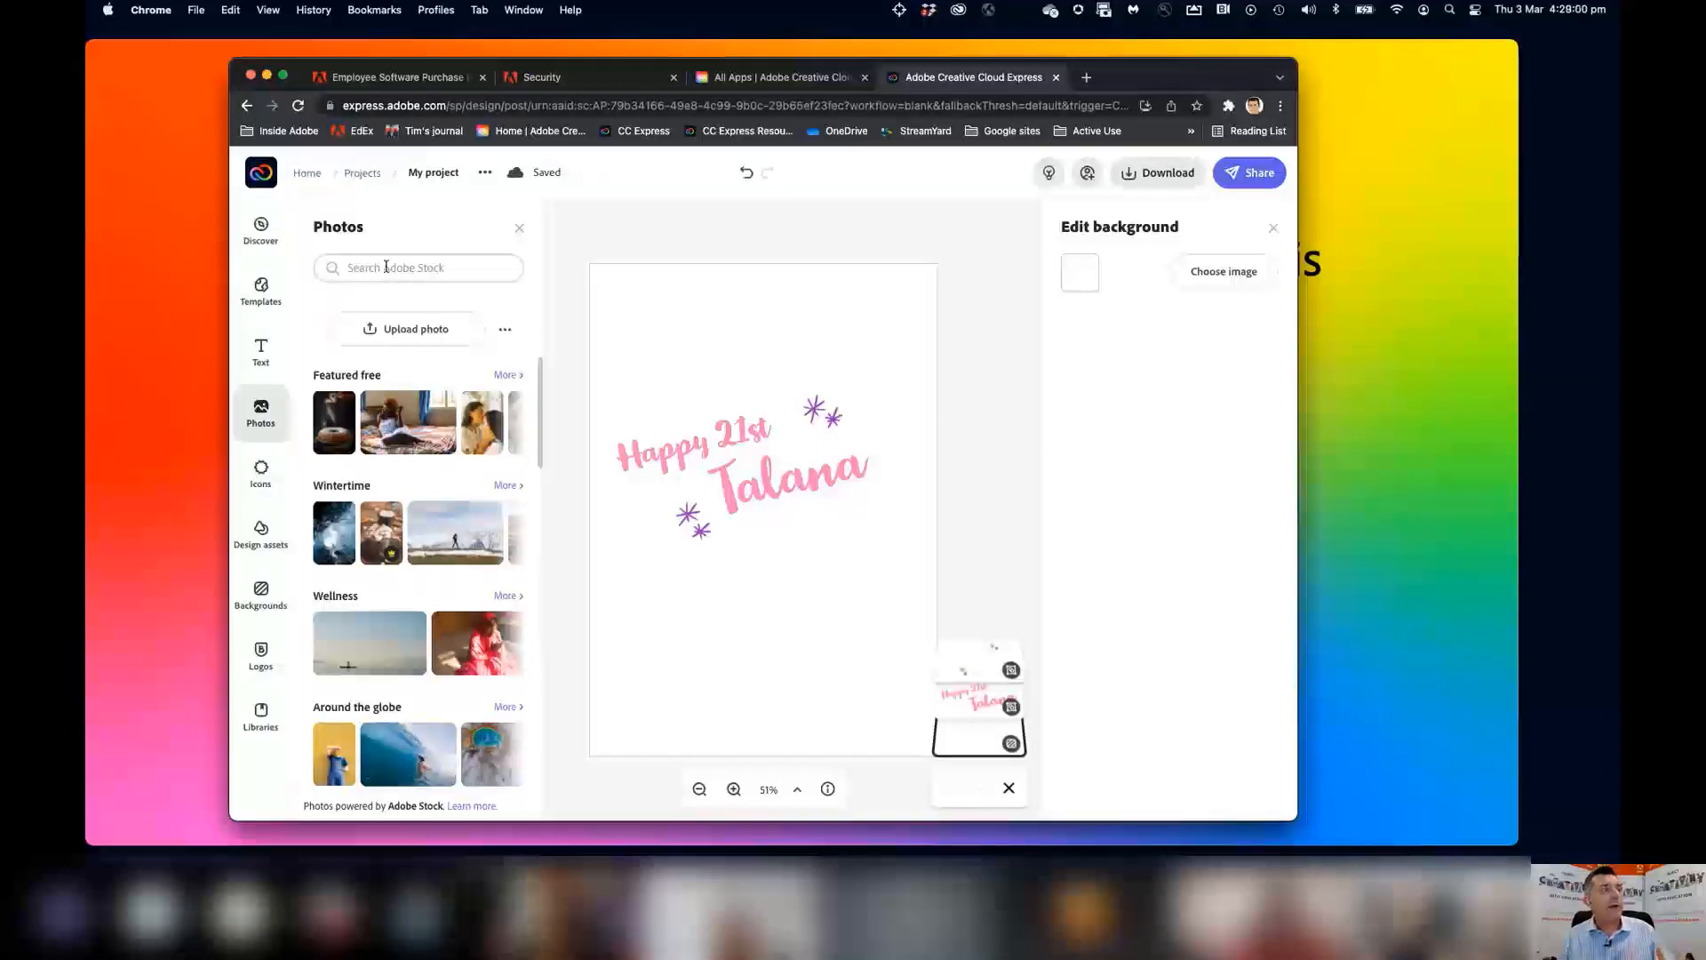
click(410, 331)
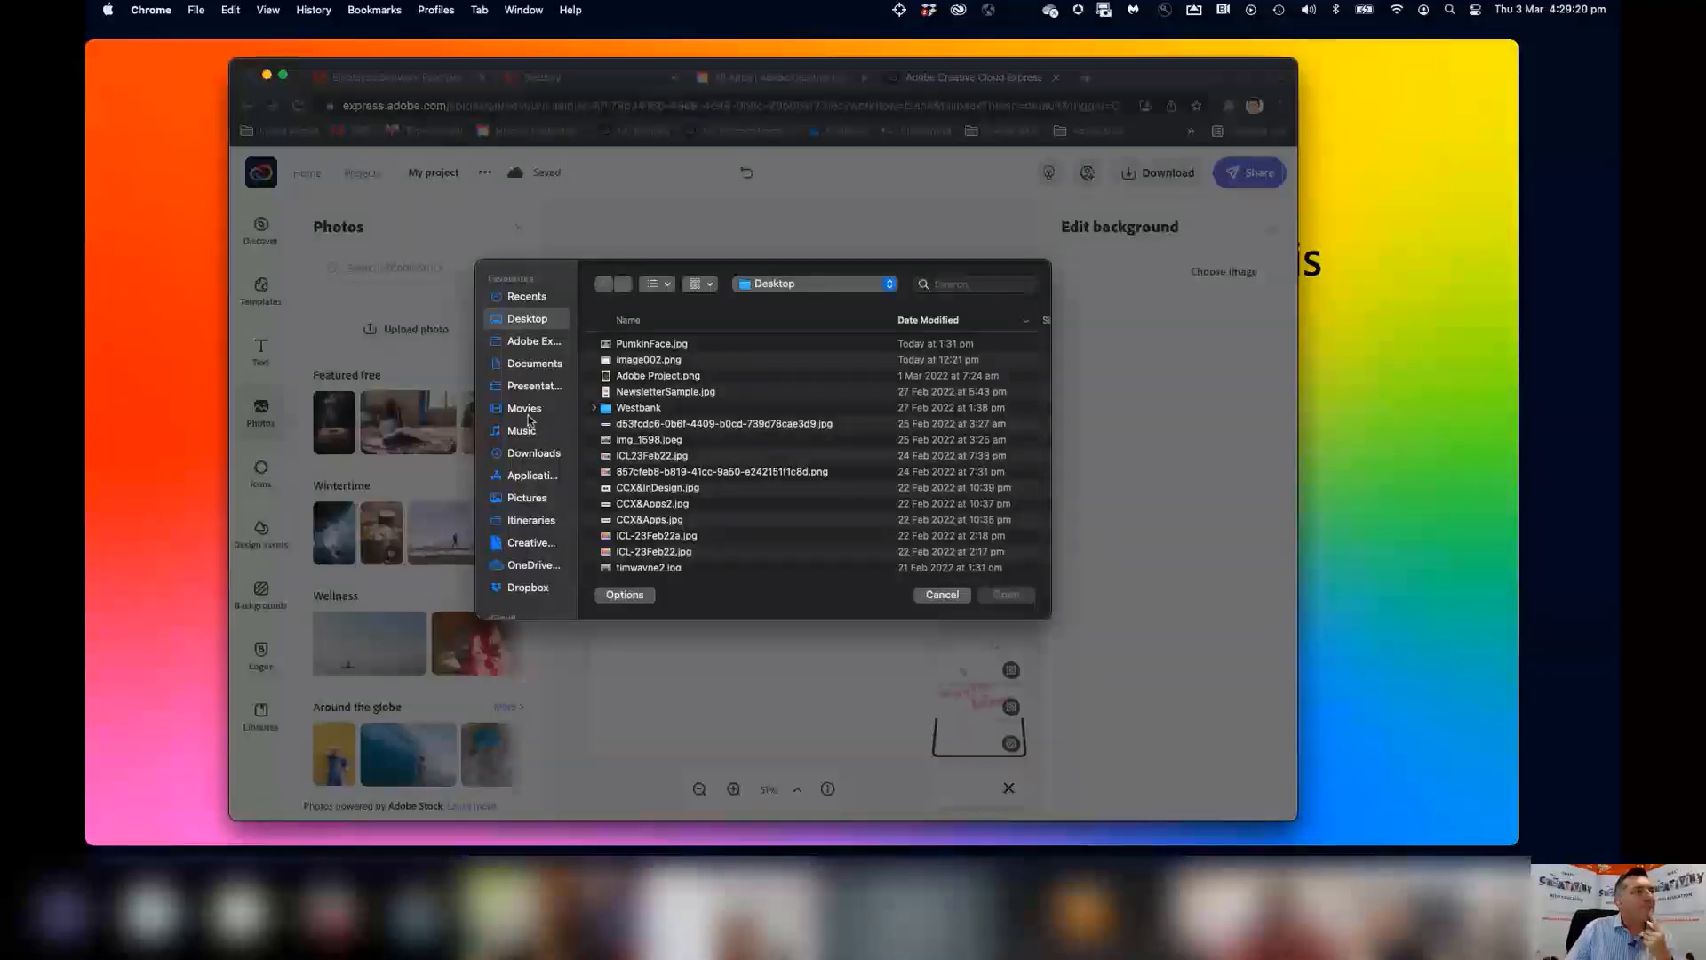
click(527, 412)
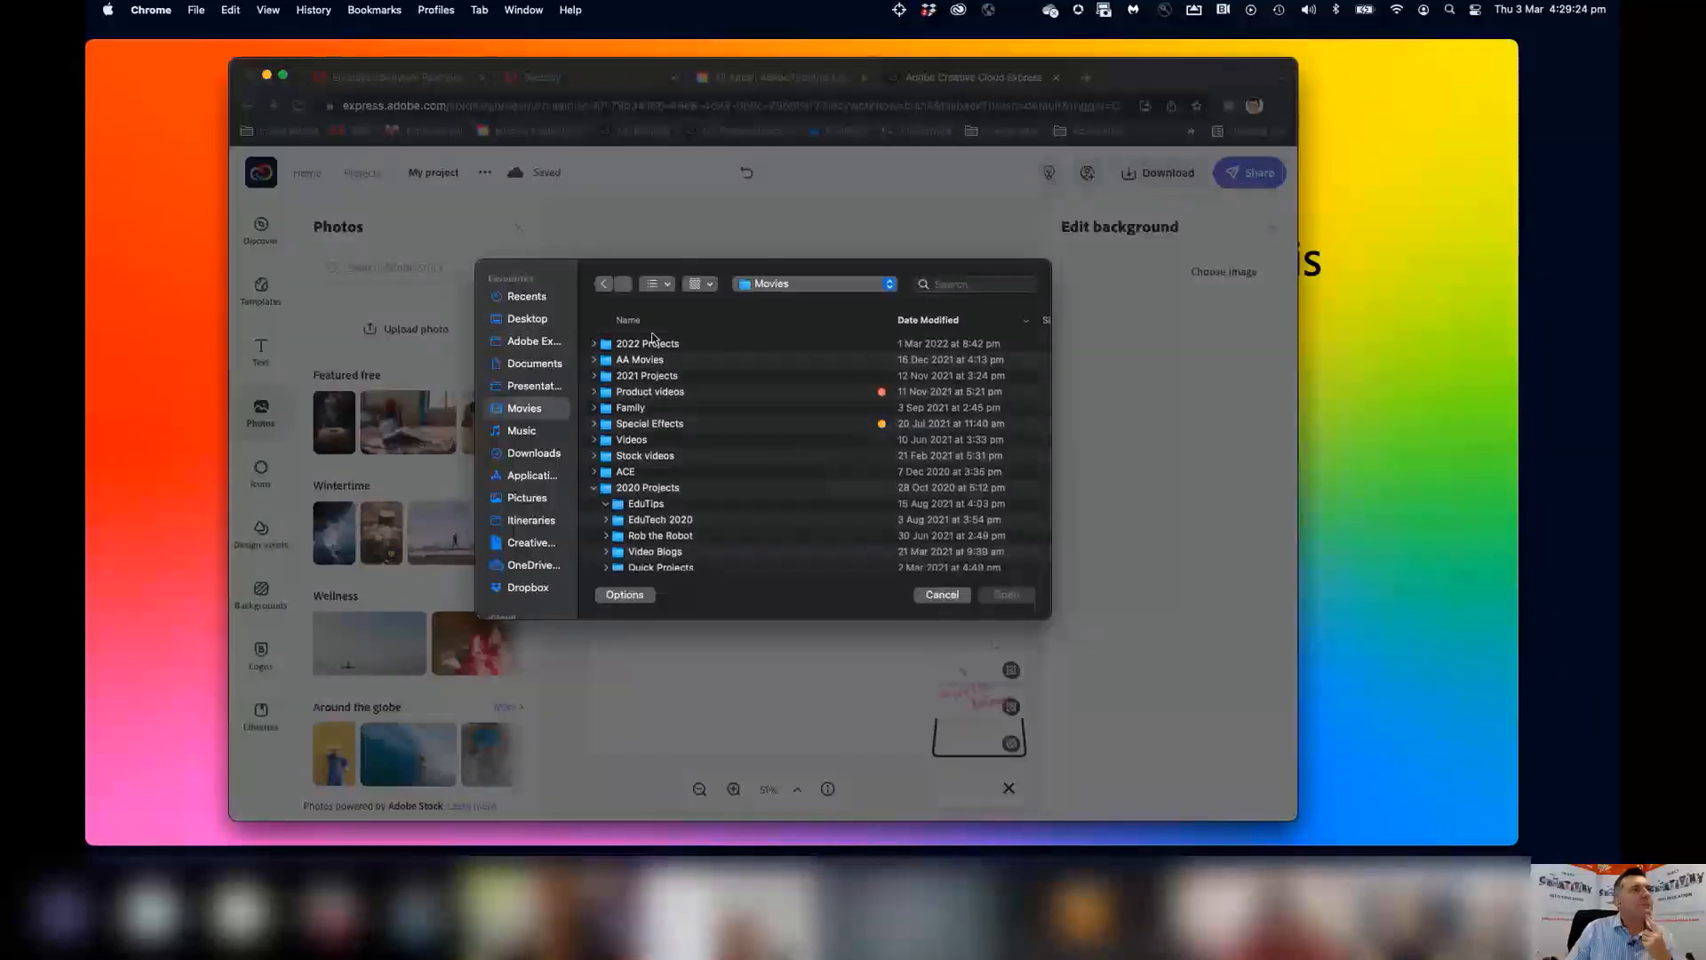
click(631, 345)
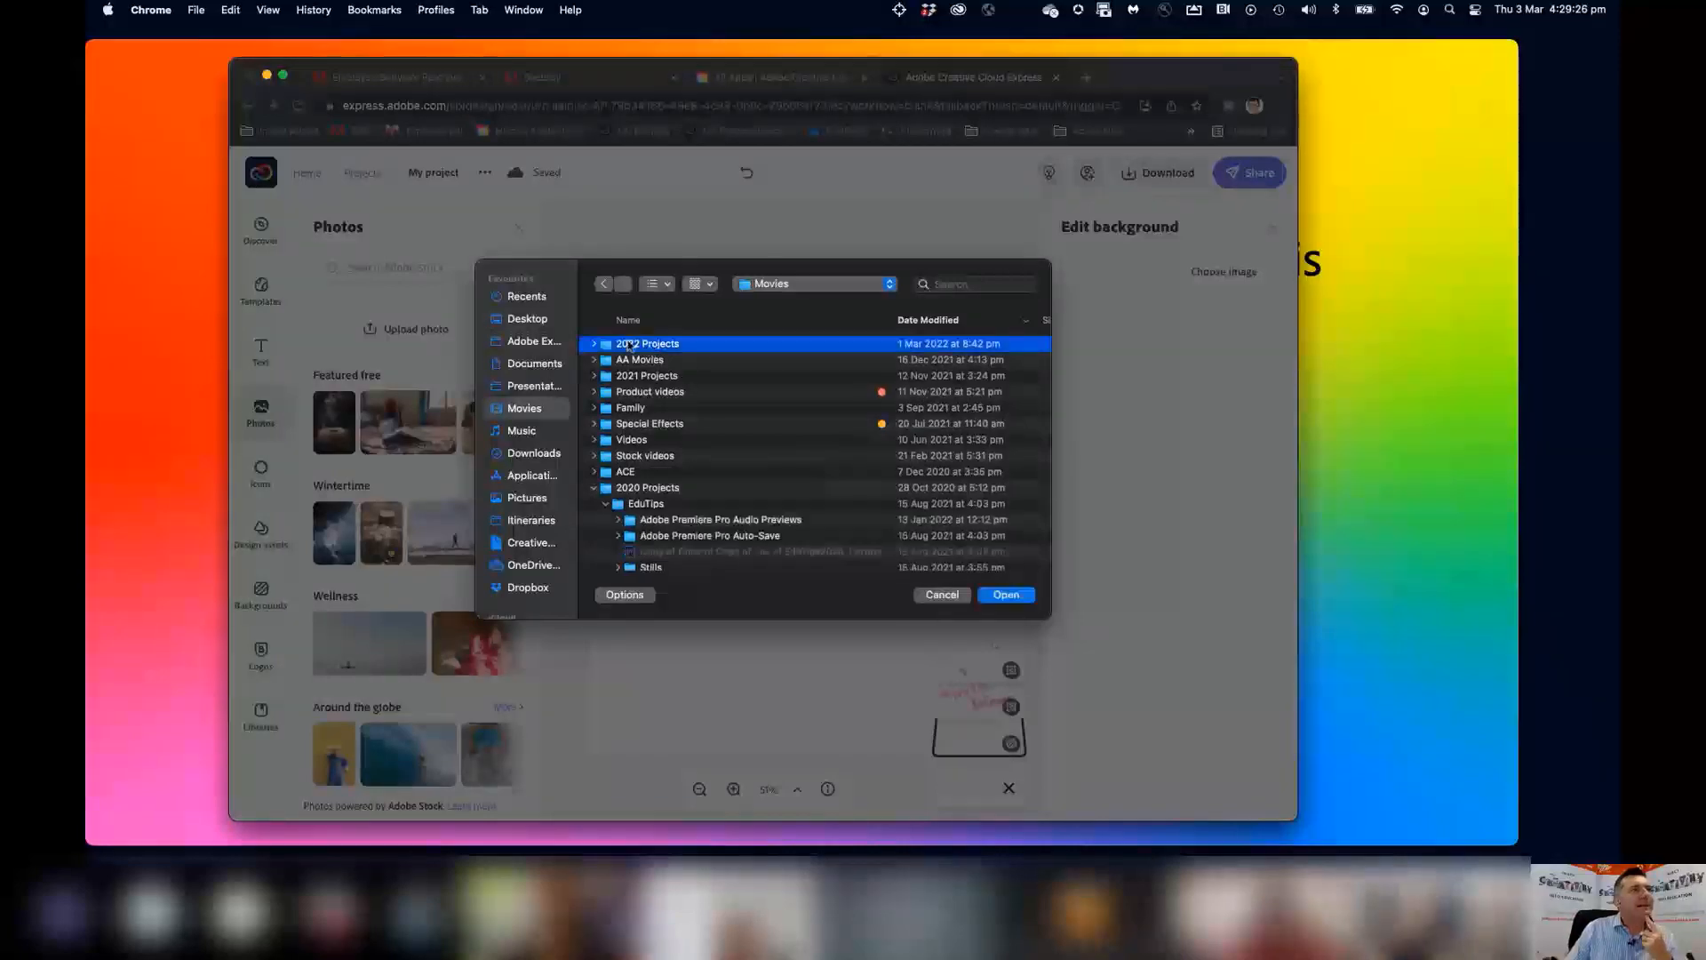
double_click(629, 345)
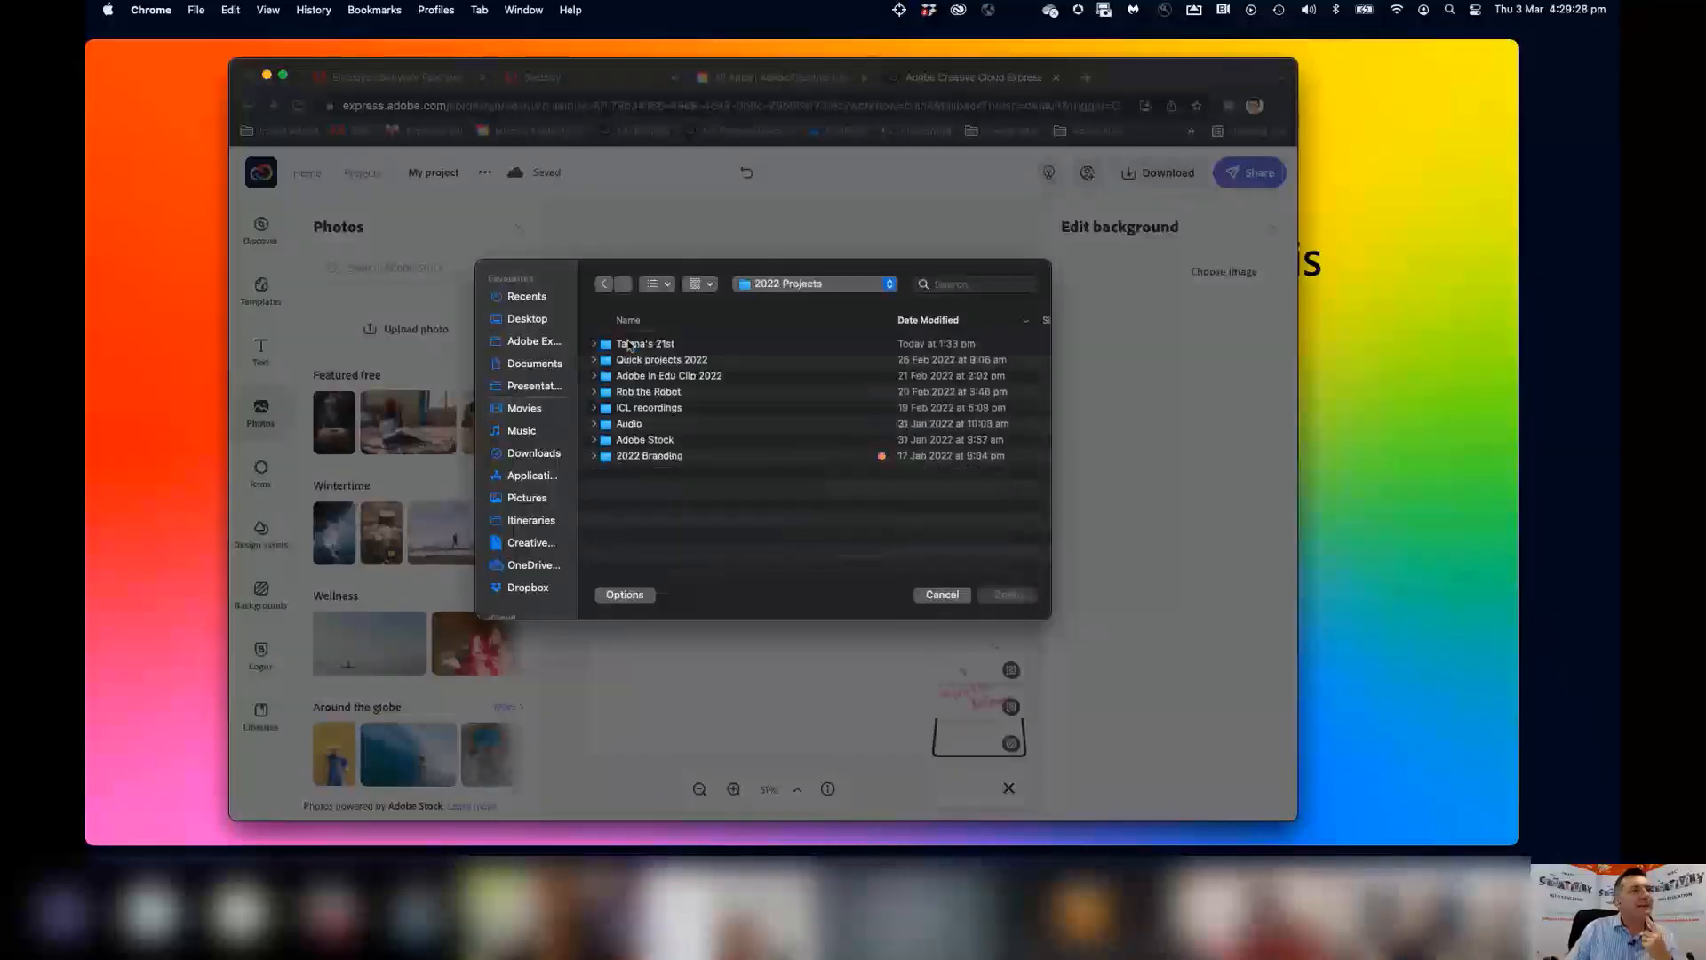
click(635, 346)
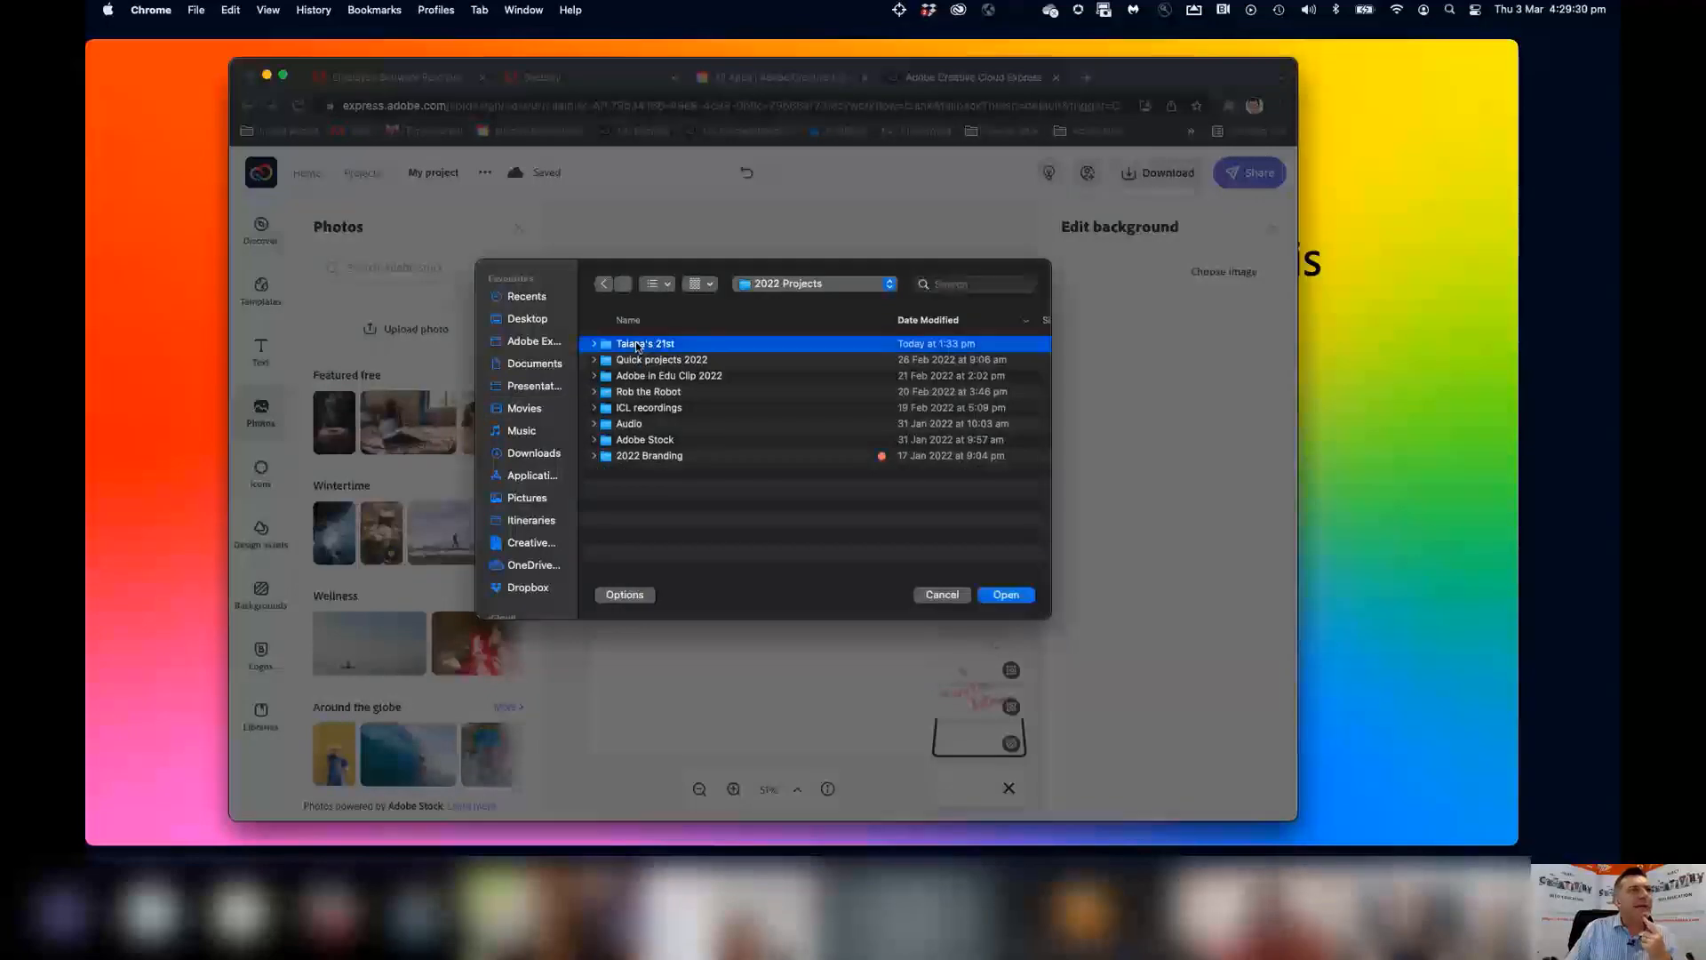
double_click(636, 346)
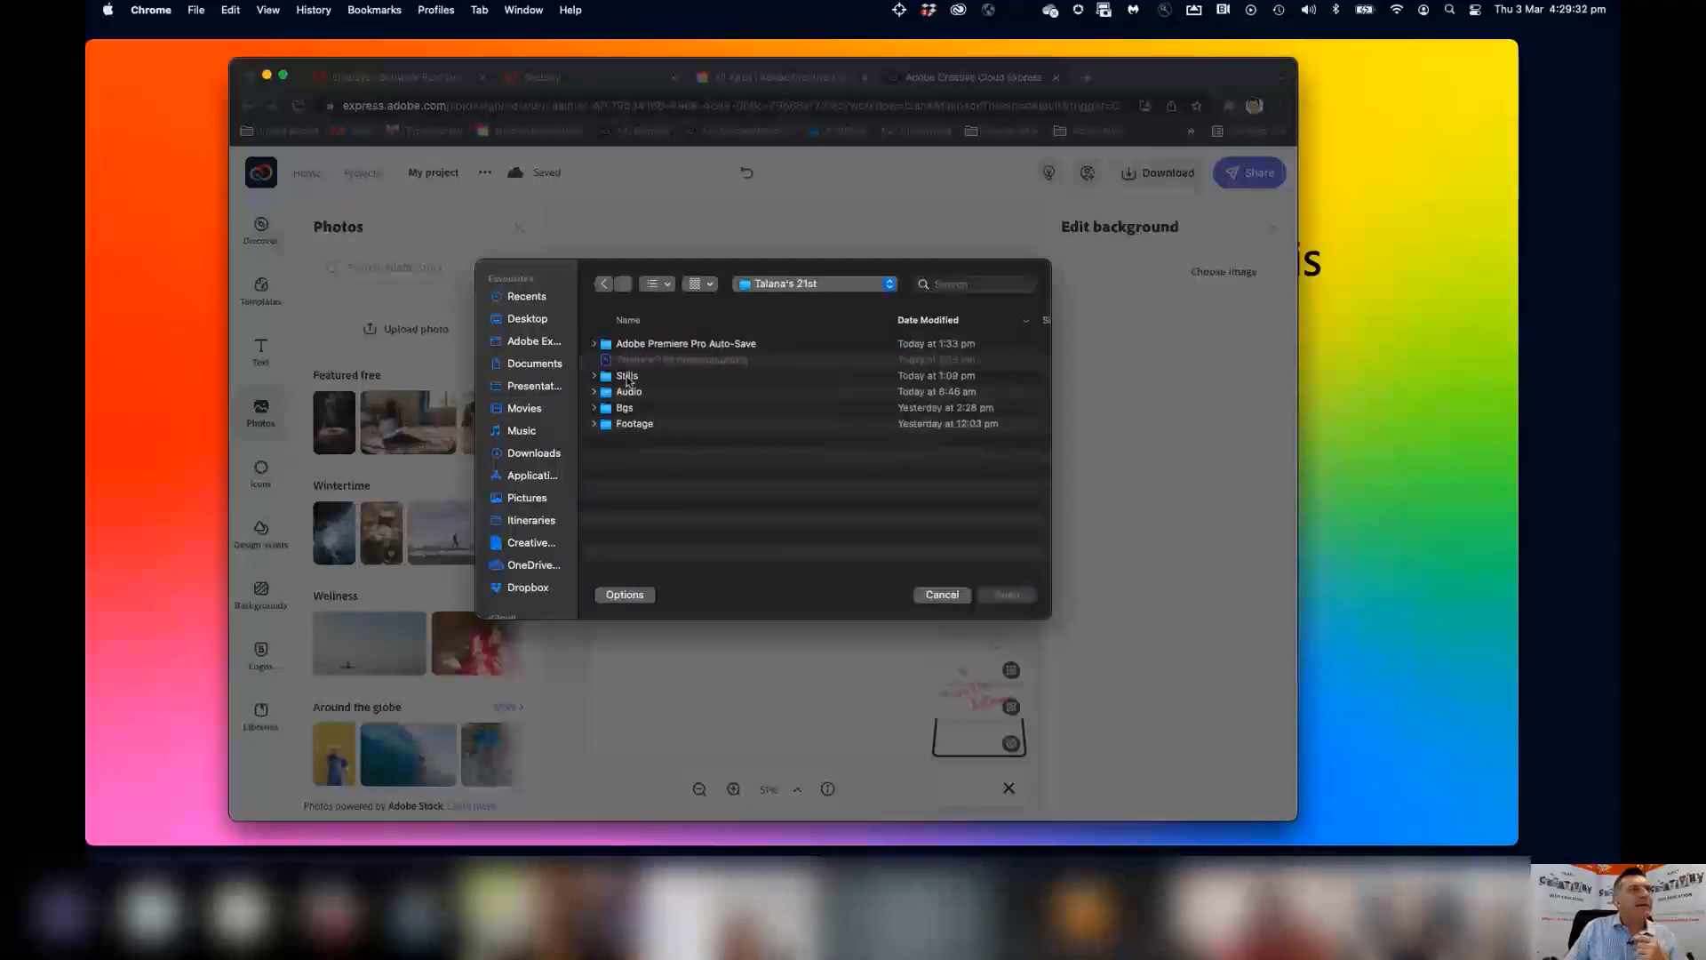
click(627, 377)
double_click(627, 377)
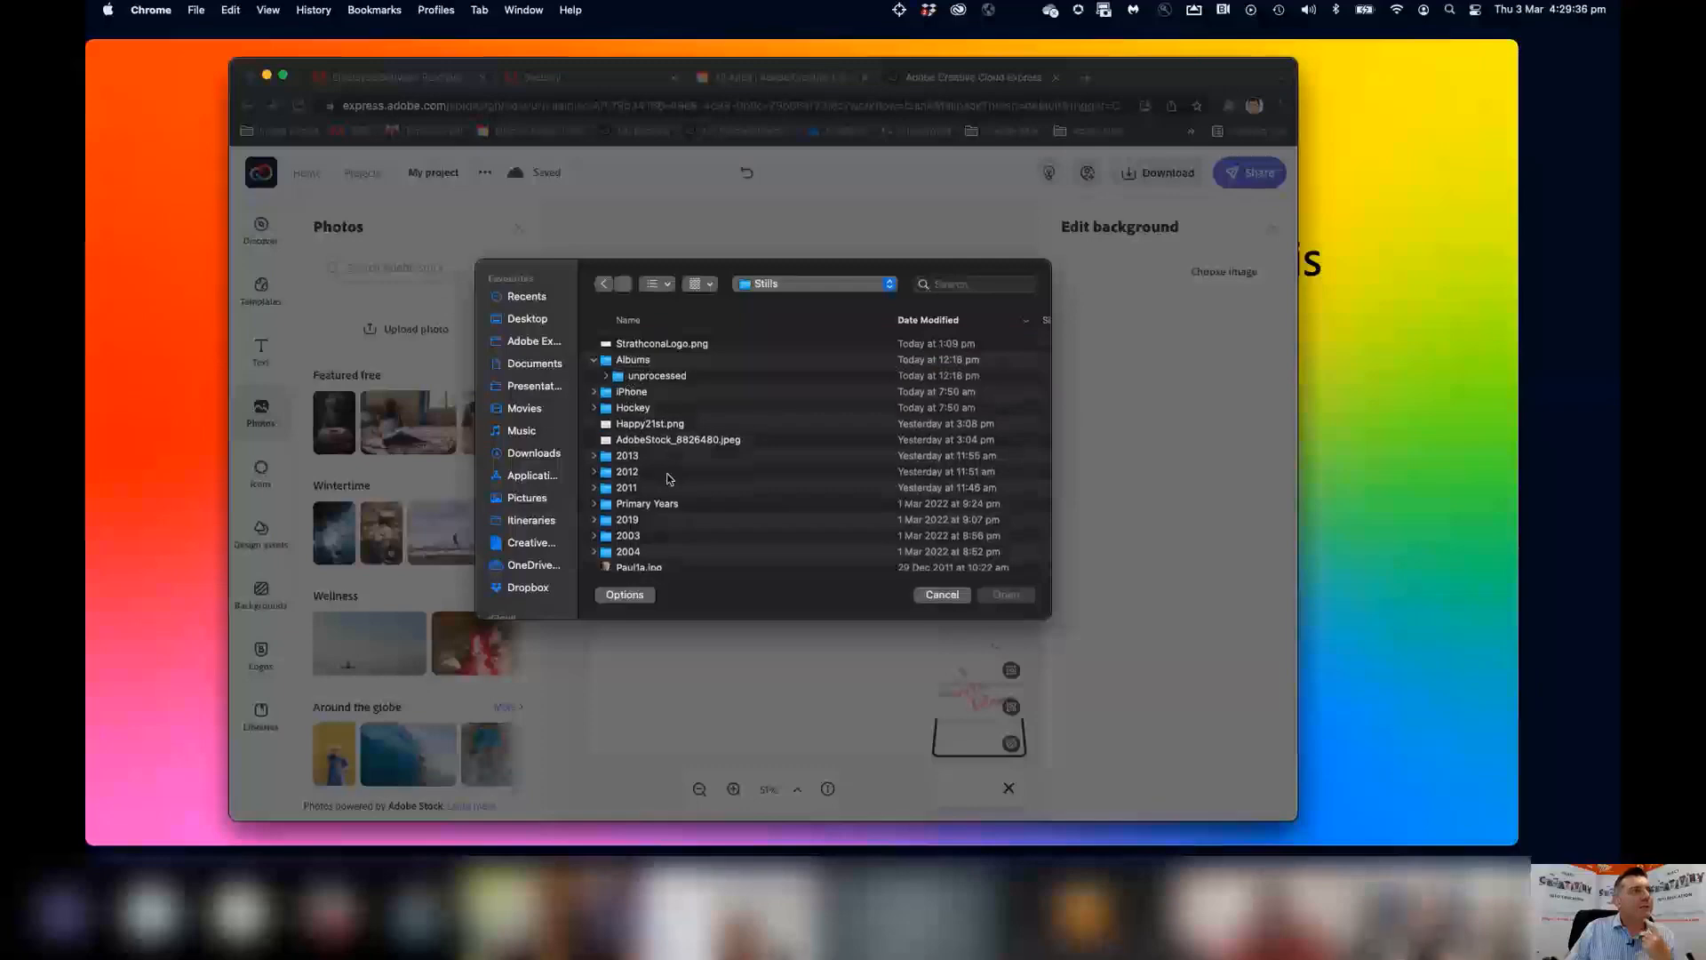
Find the photo 06.JPG in a subfolder of the 2003 folder and upload it to the poster.
scroll(675, 408, down, 1)
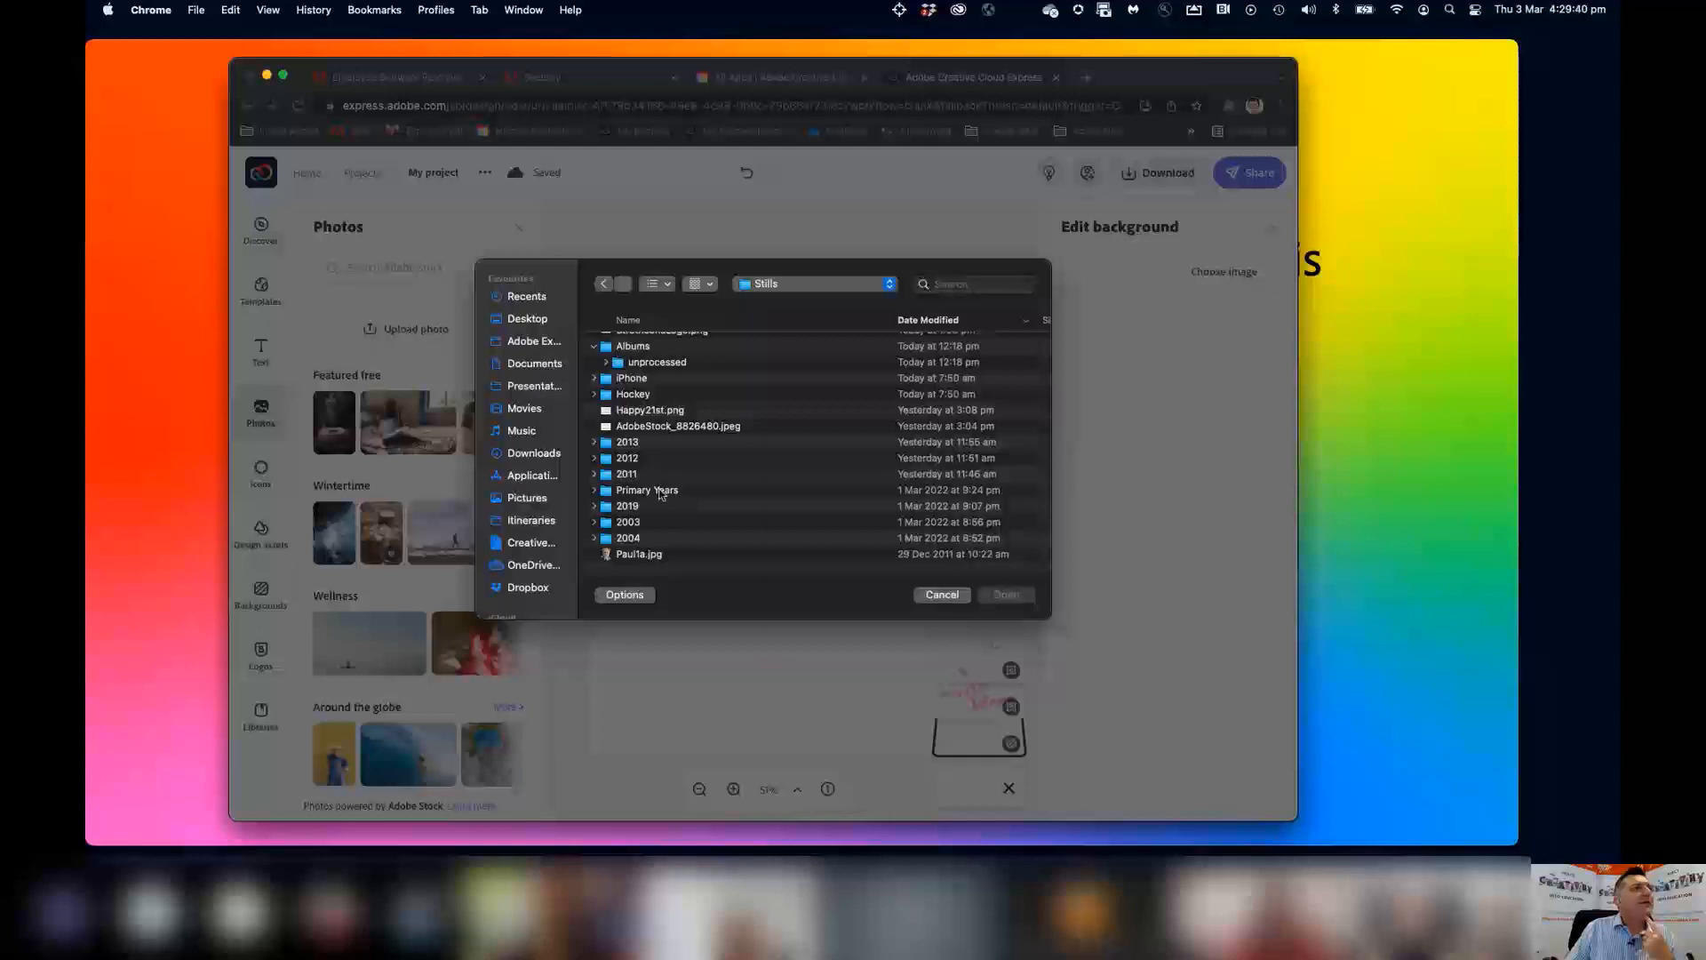
scroll(670, 489, up, 1)
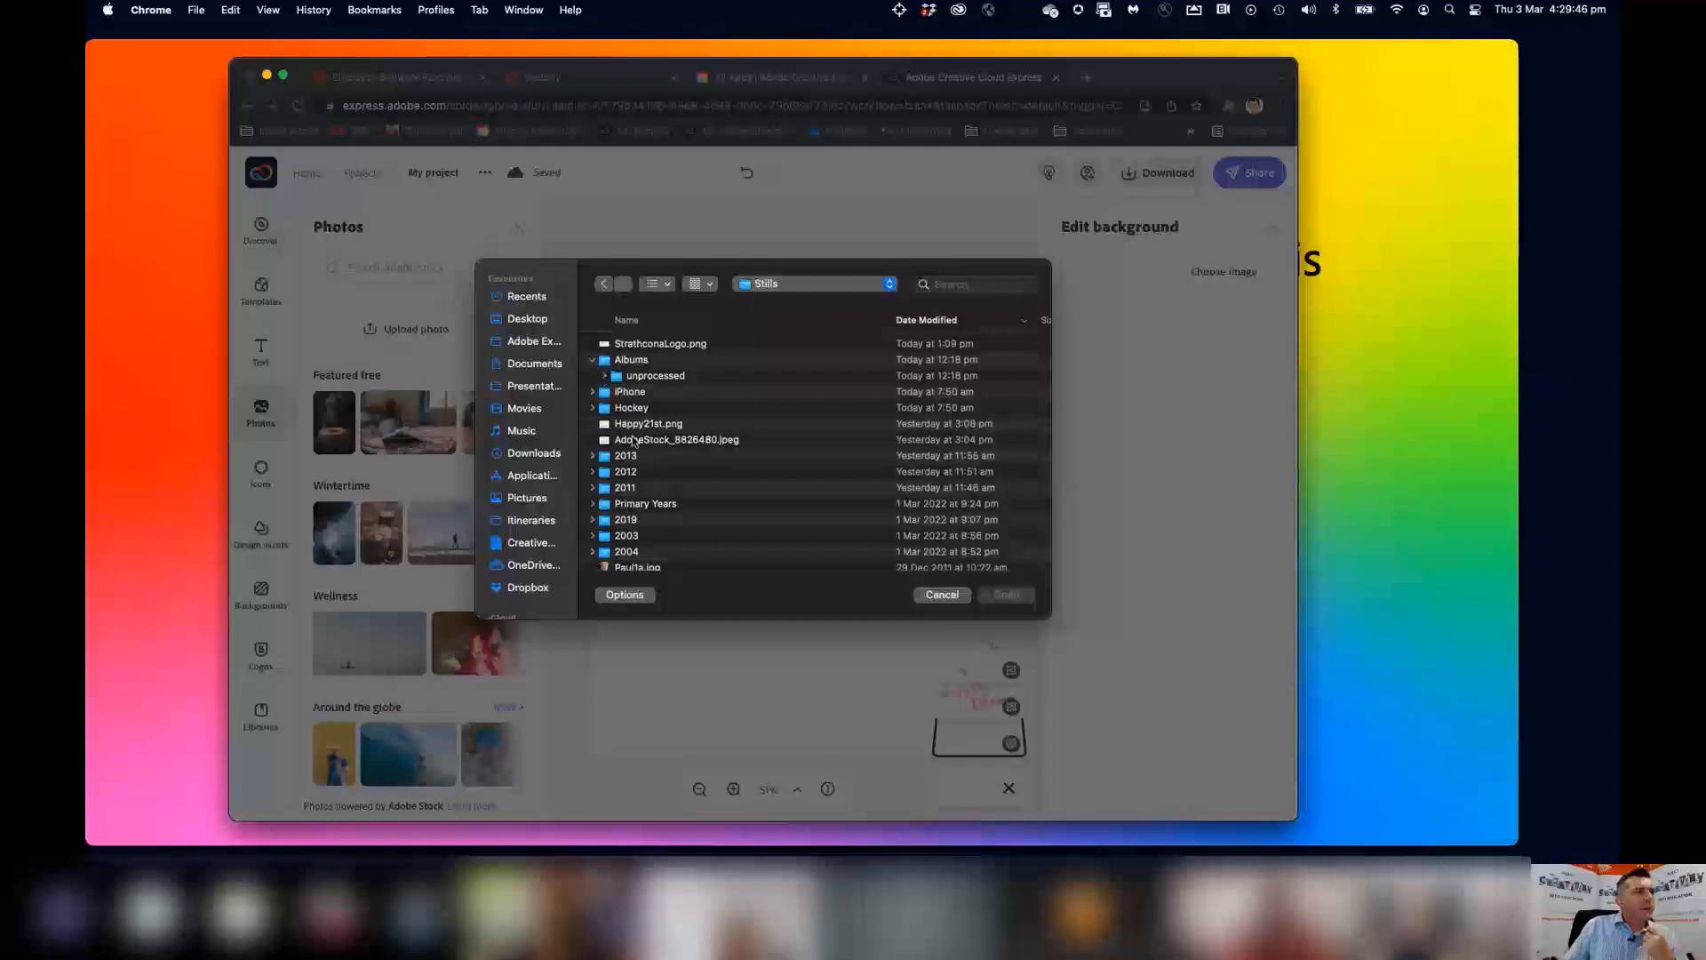
scroll(633, 443, down, 3)
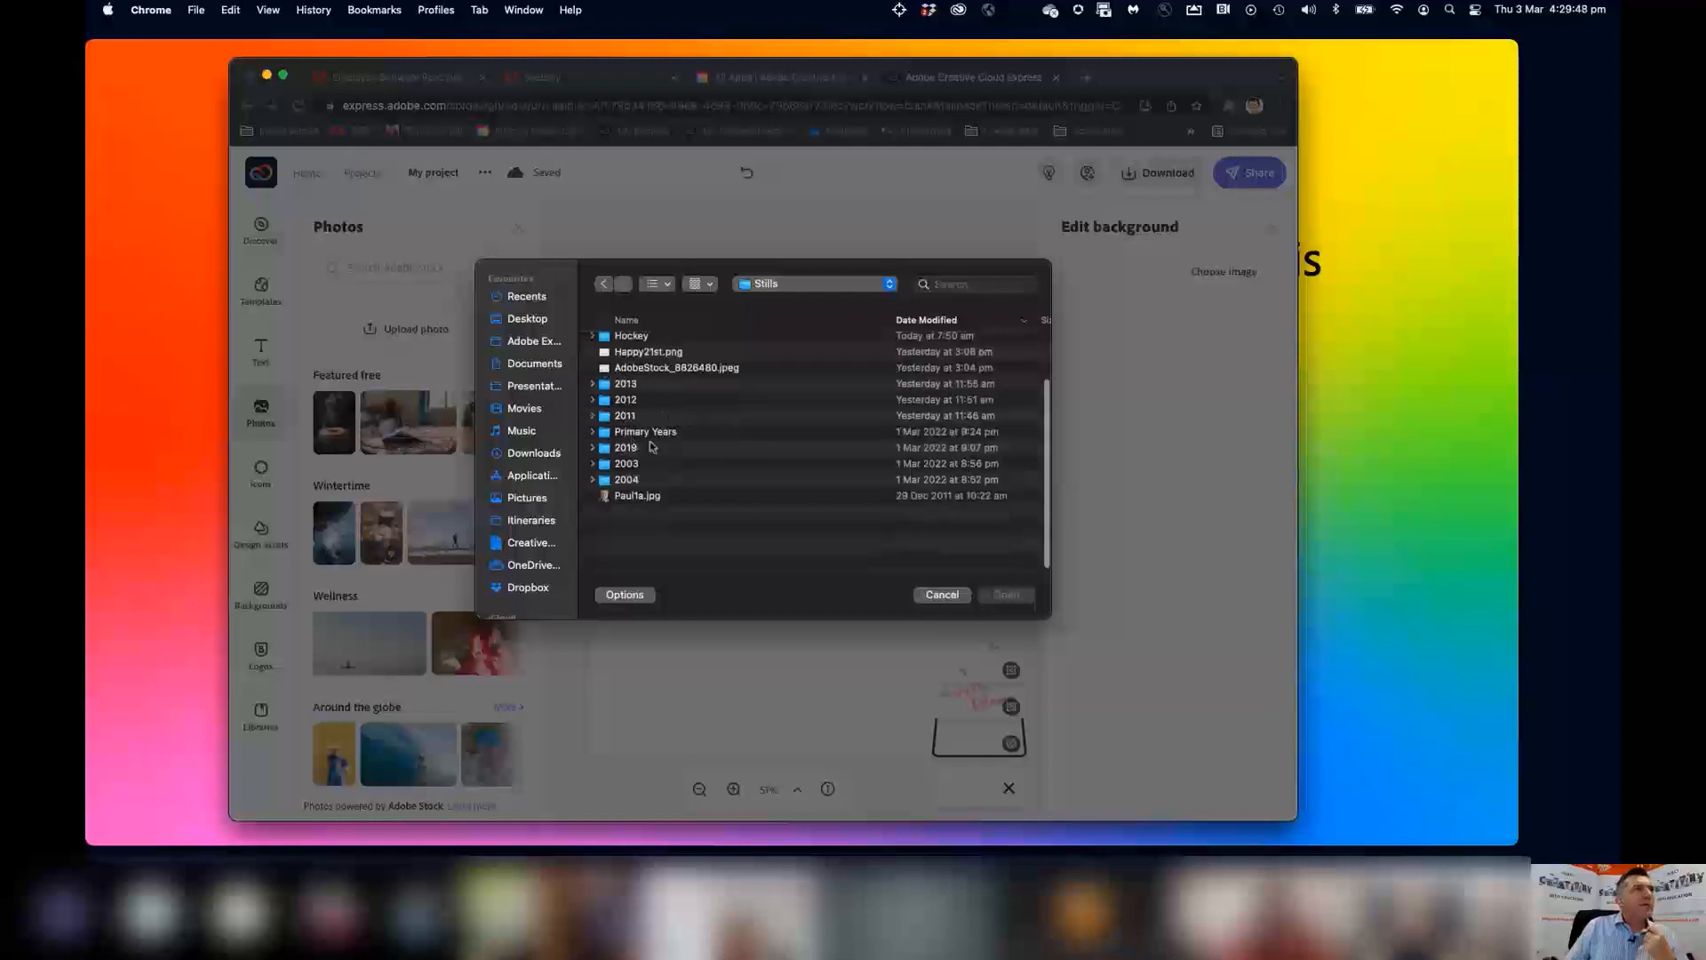
scroll(654, 447, up, 3)
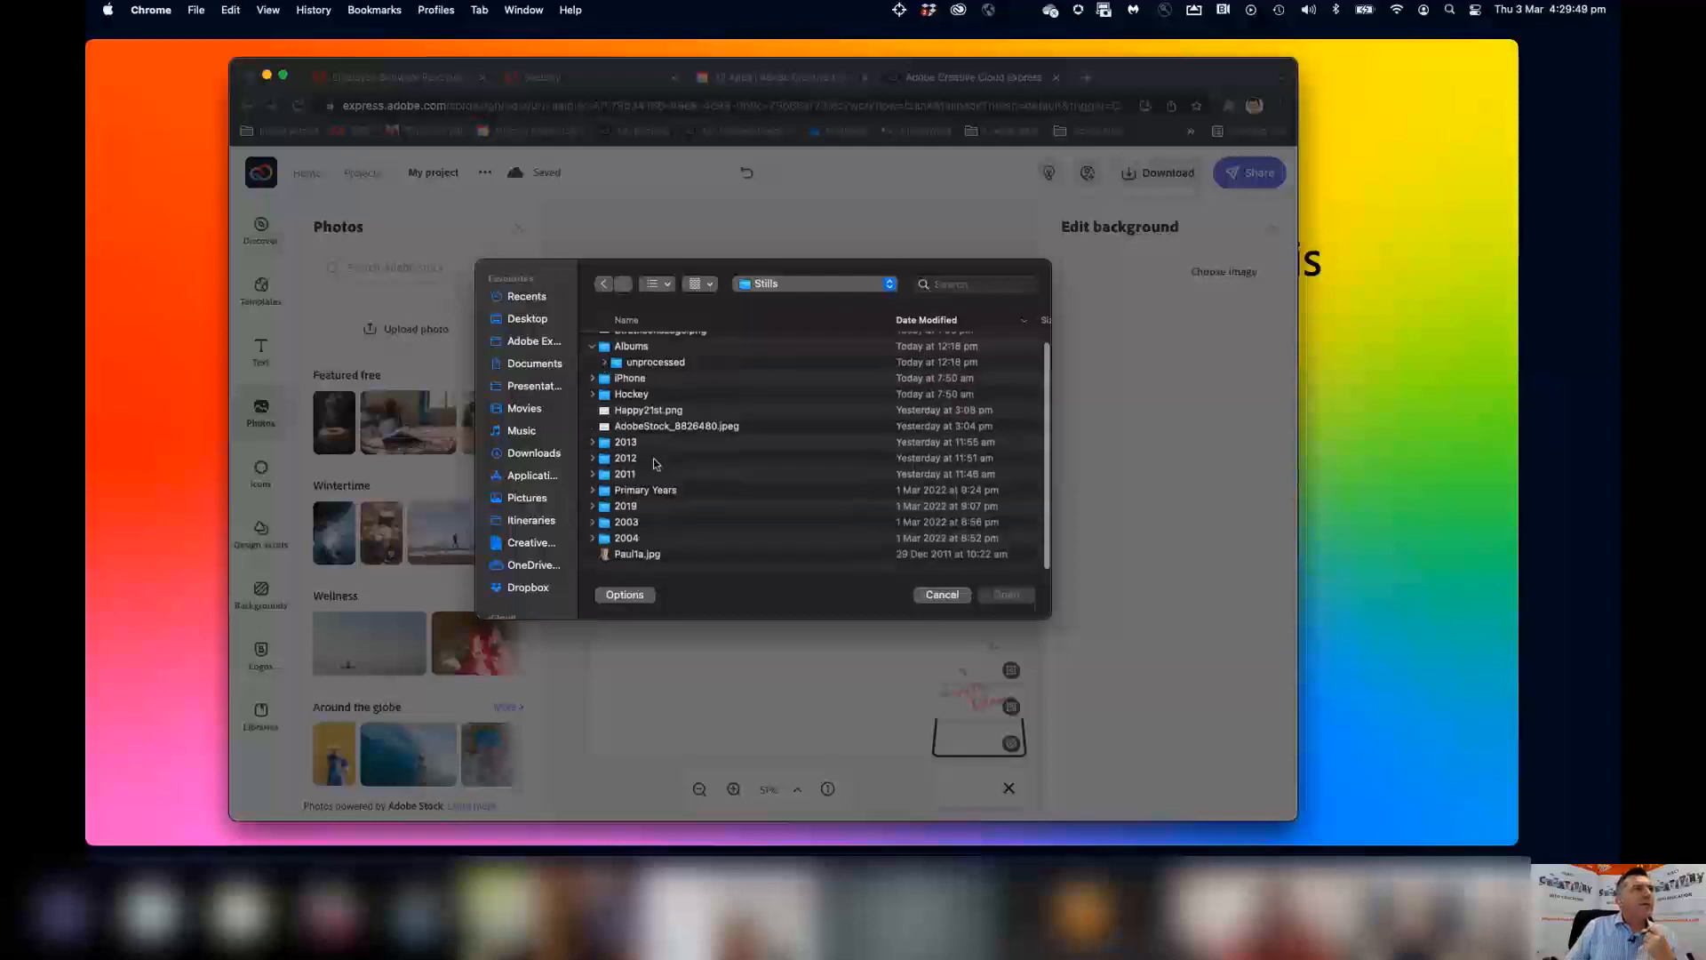
click(593, 522)
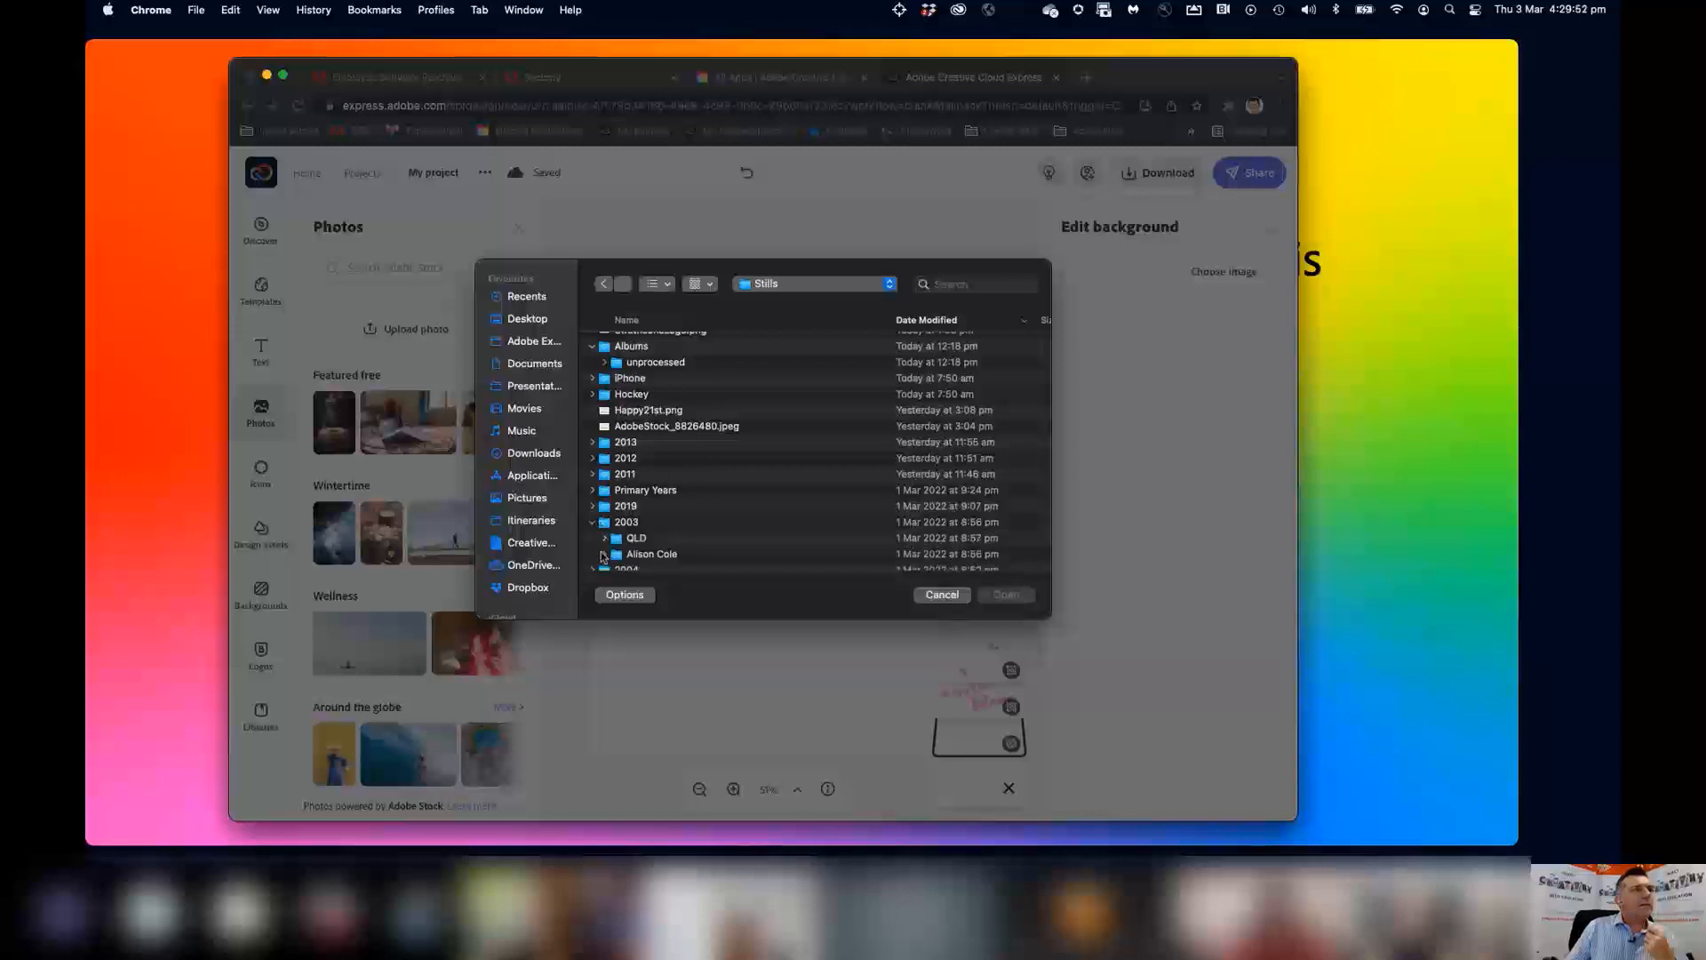
scroll(614, 538, down, 4)
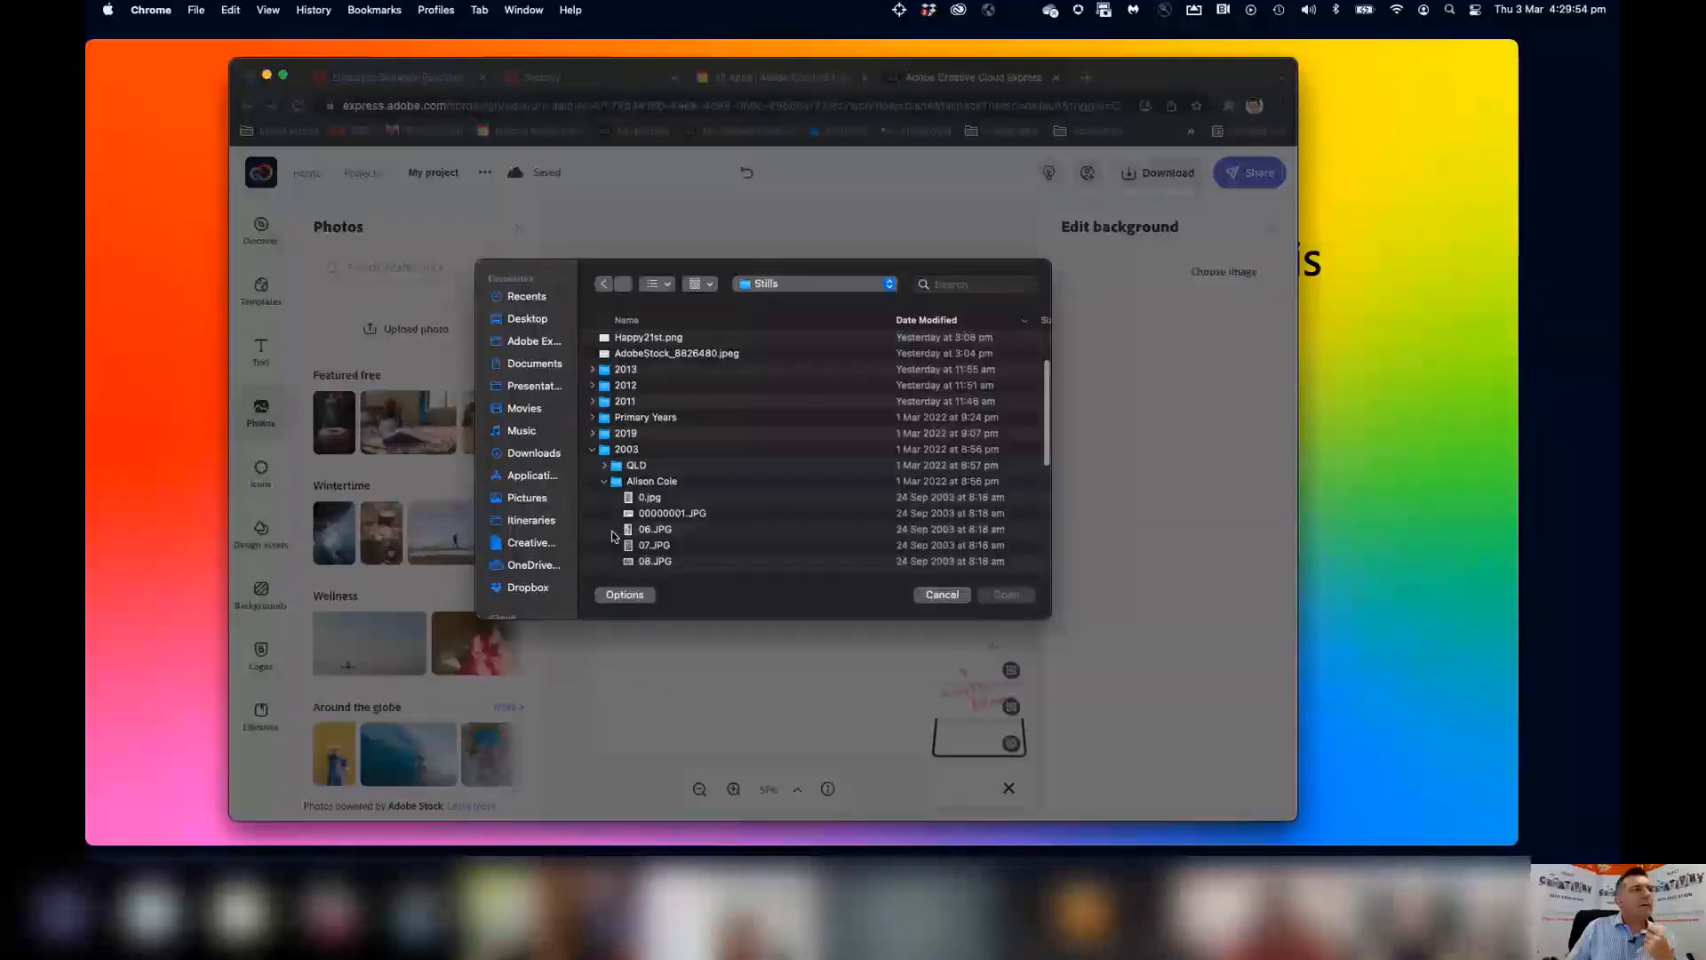
click(649, 531)
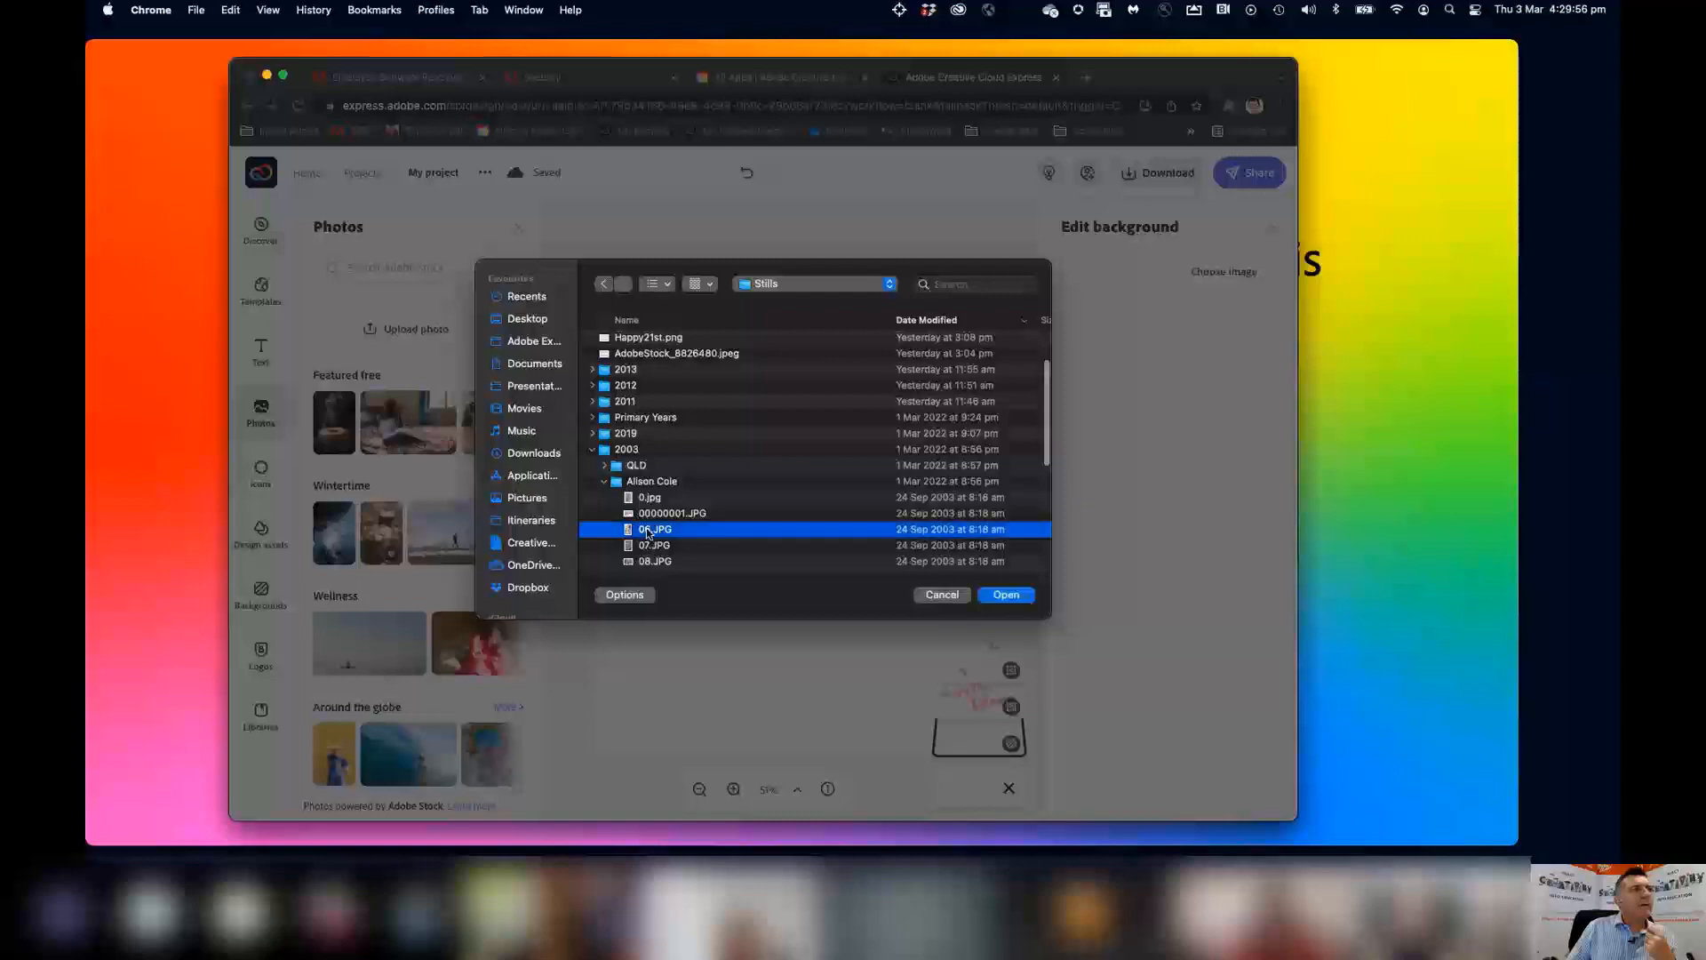
click(1007, 595)
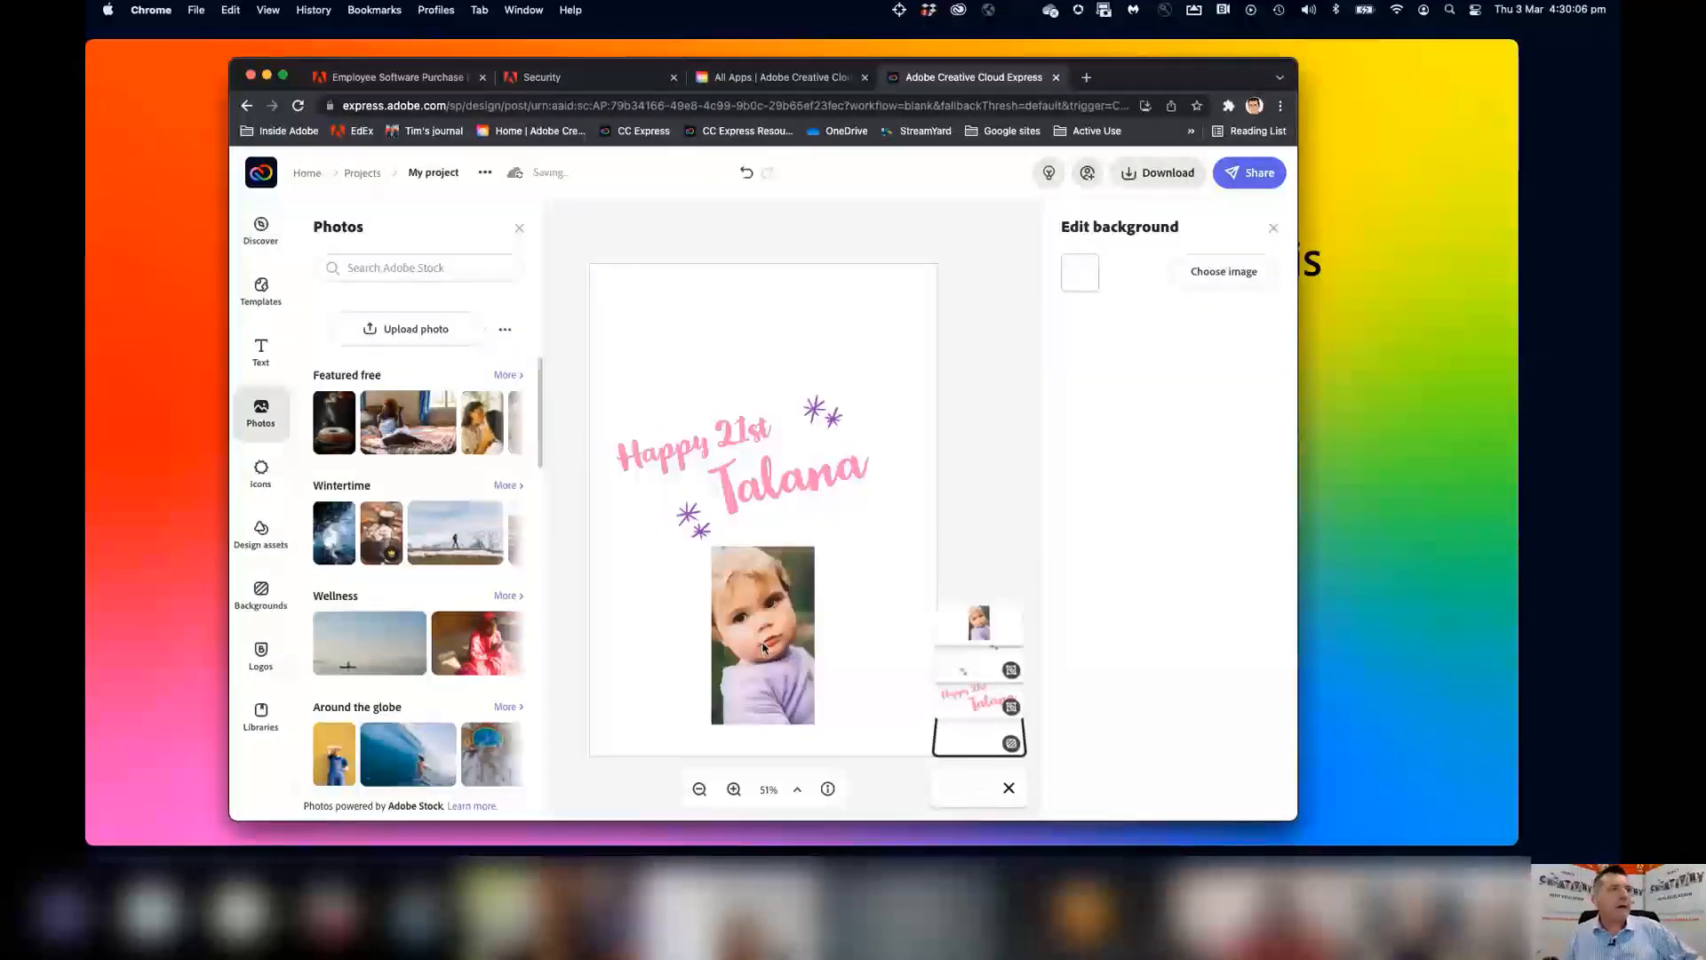
Move the child's photo towards the lower-right area of the page beneath the name and enlarge it.
drag(807, 641, 837, 629)
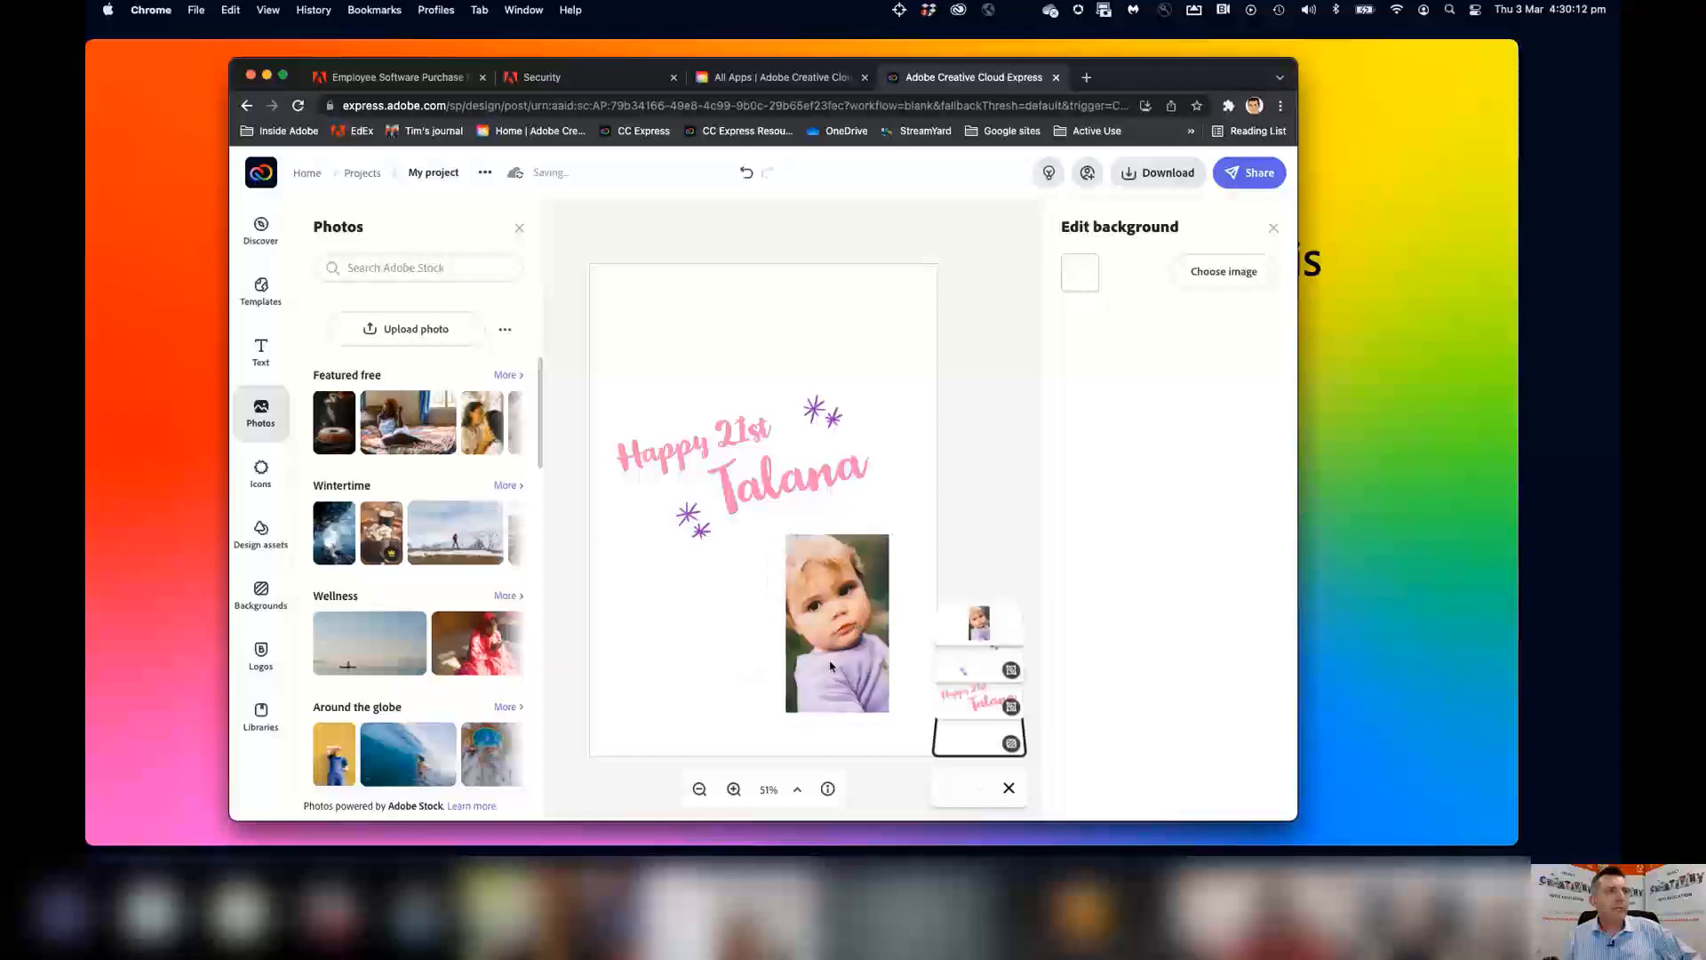
click(802, 702)
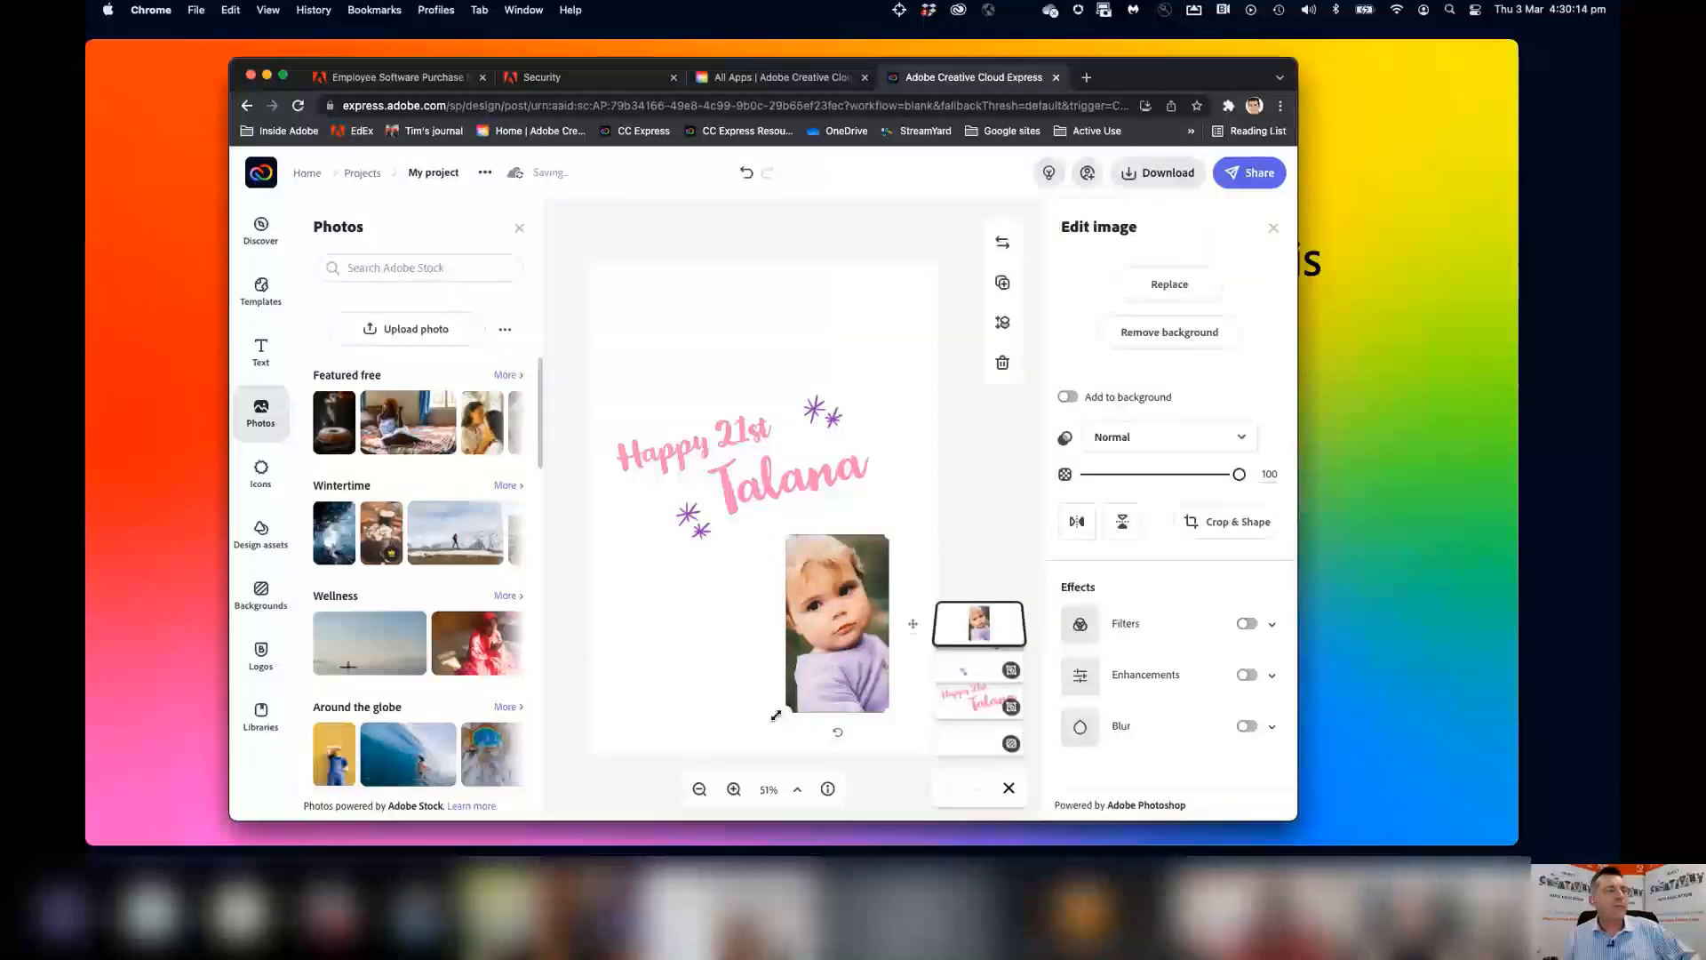
drag(778, 715, 745, 742)
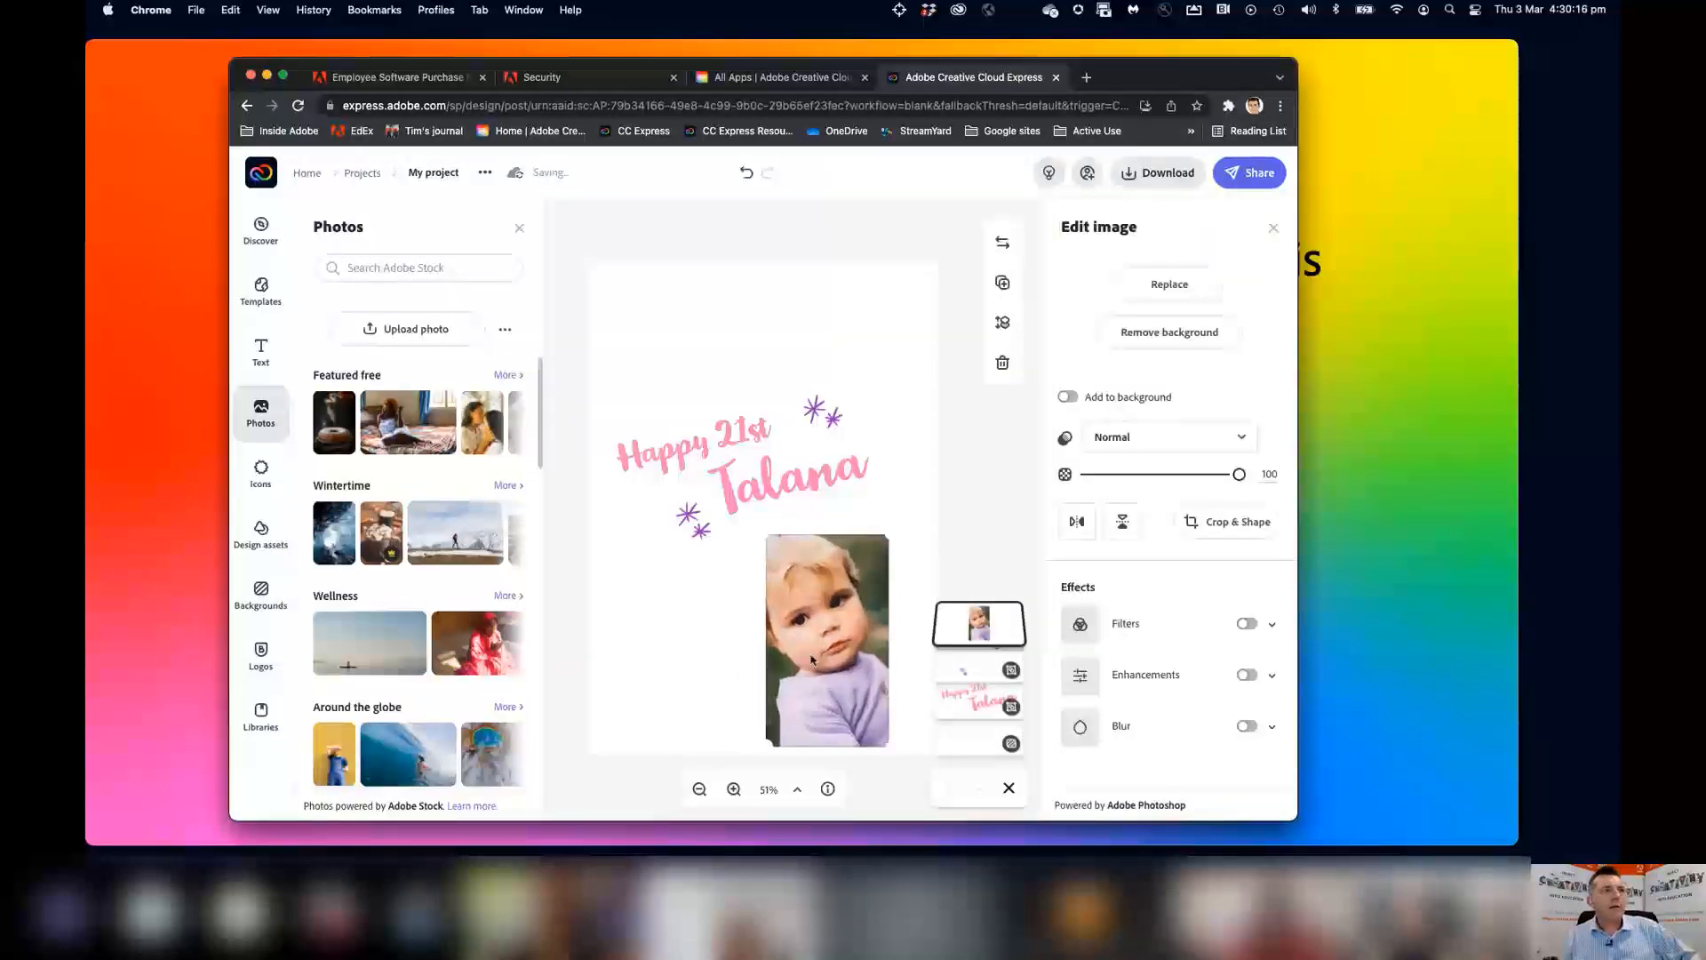
Tilt the photo counterclockwise, enlarge it slightly towards the name, and deselect it.
drag(846, 765, 867, 760)
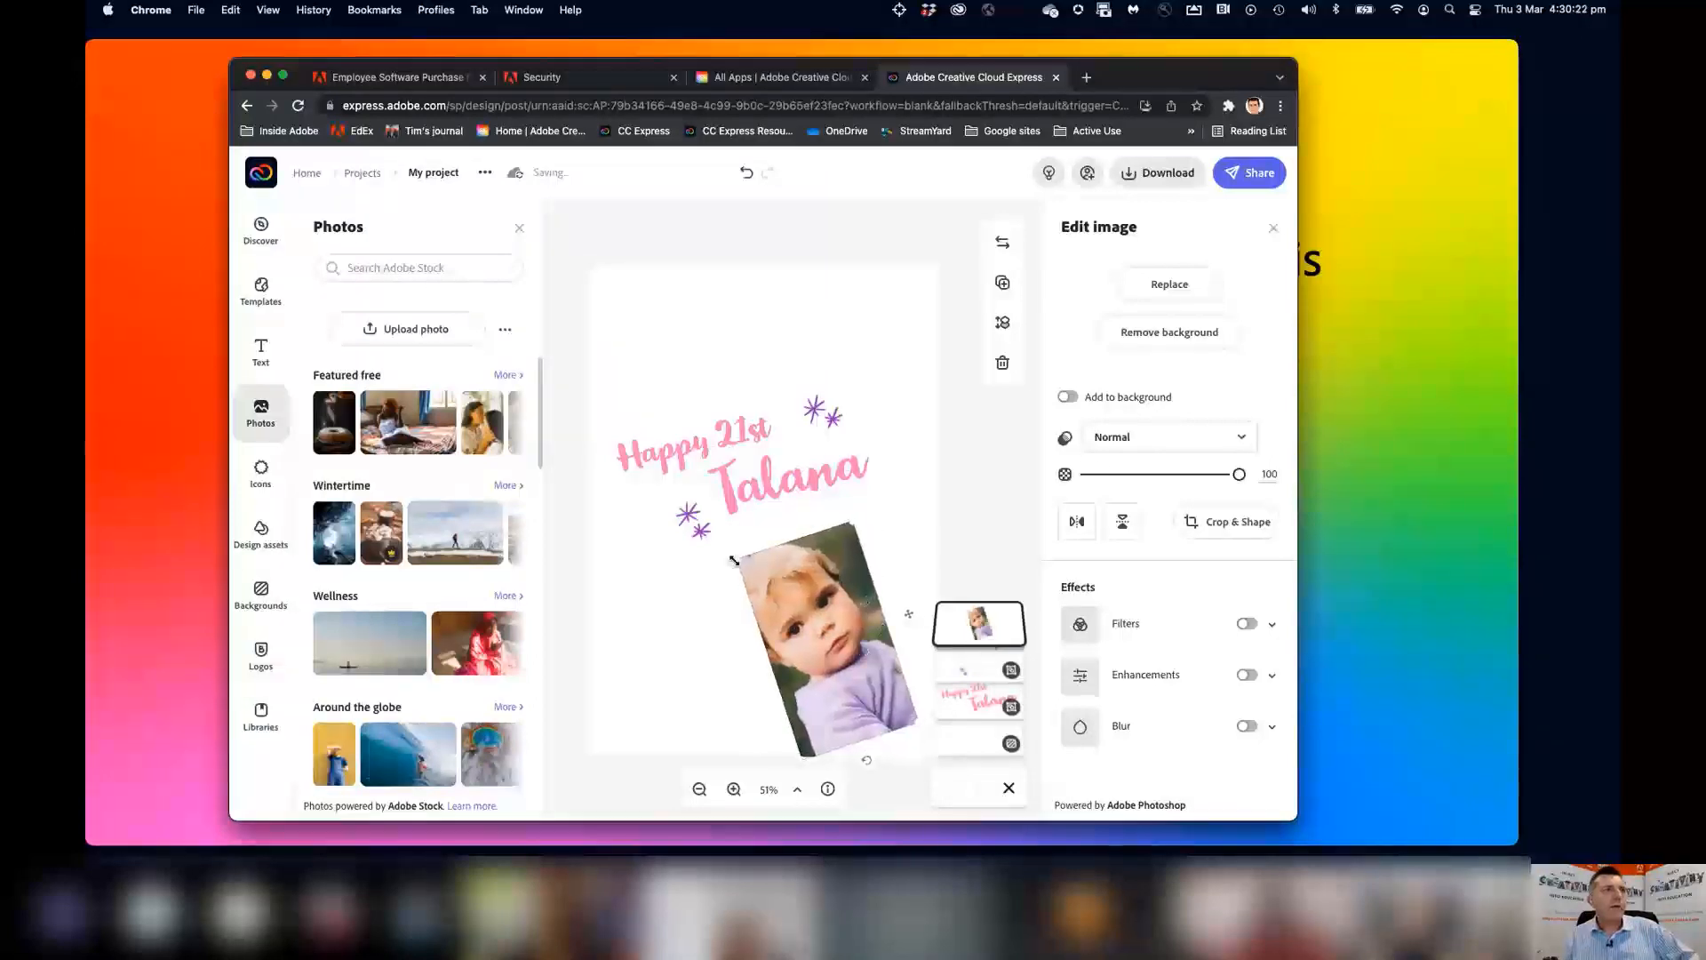
drag(741, 558, 718, 552)
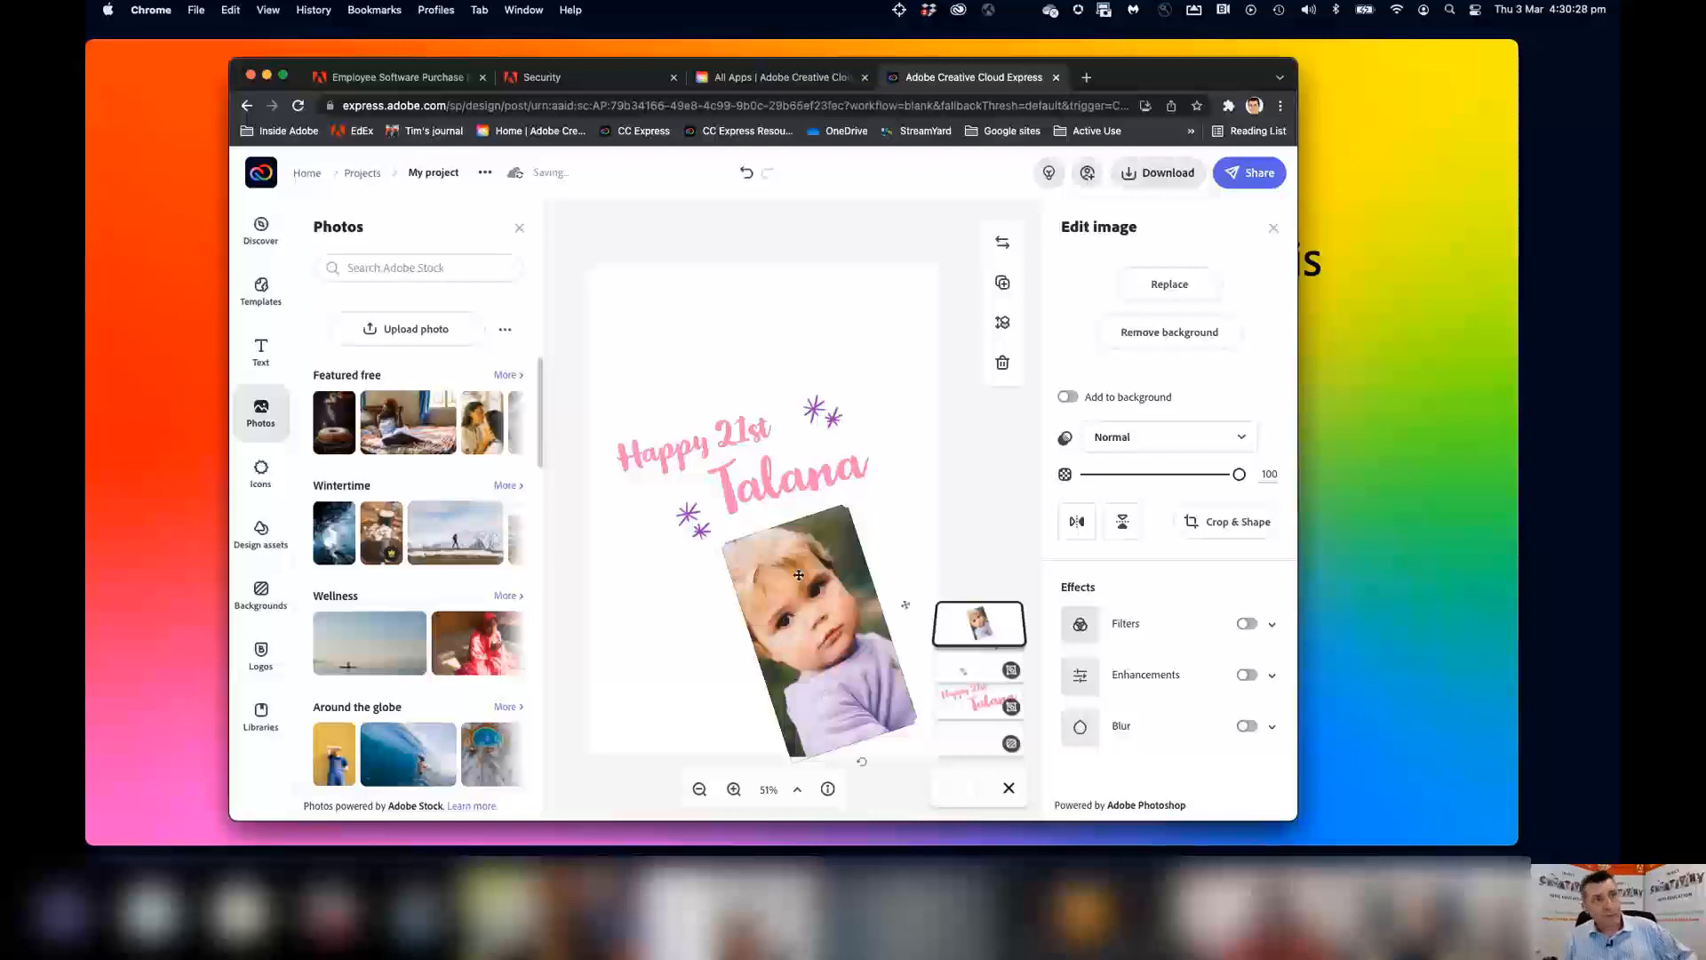
click(727, 374)
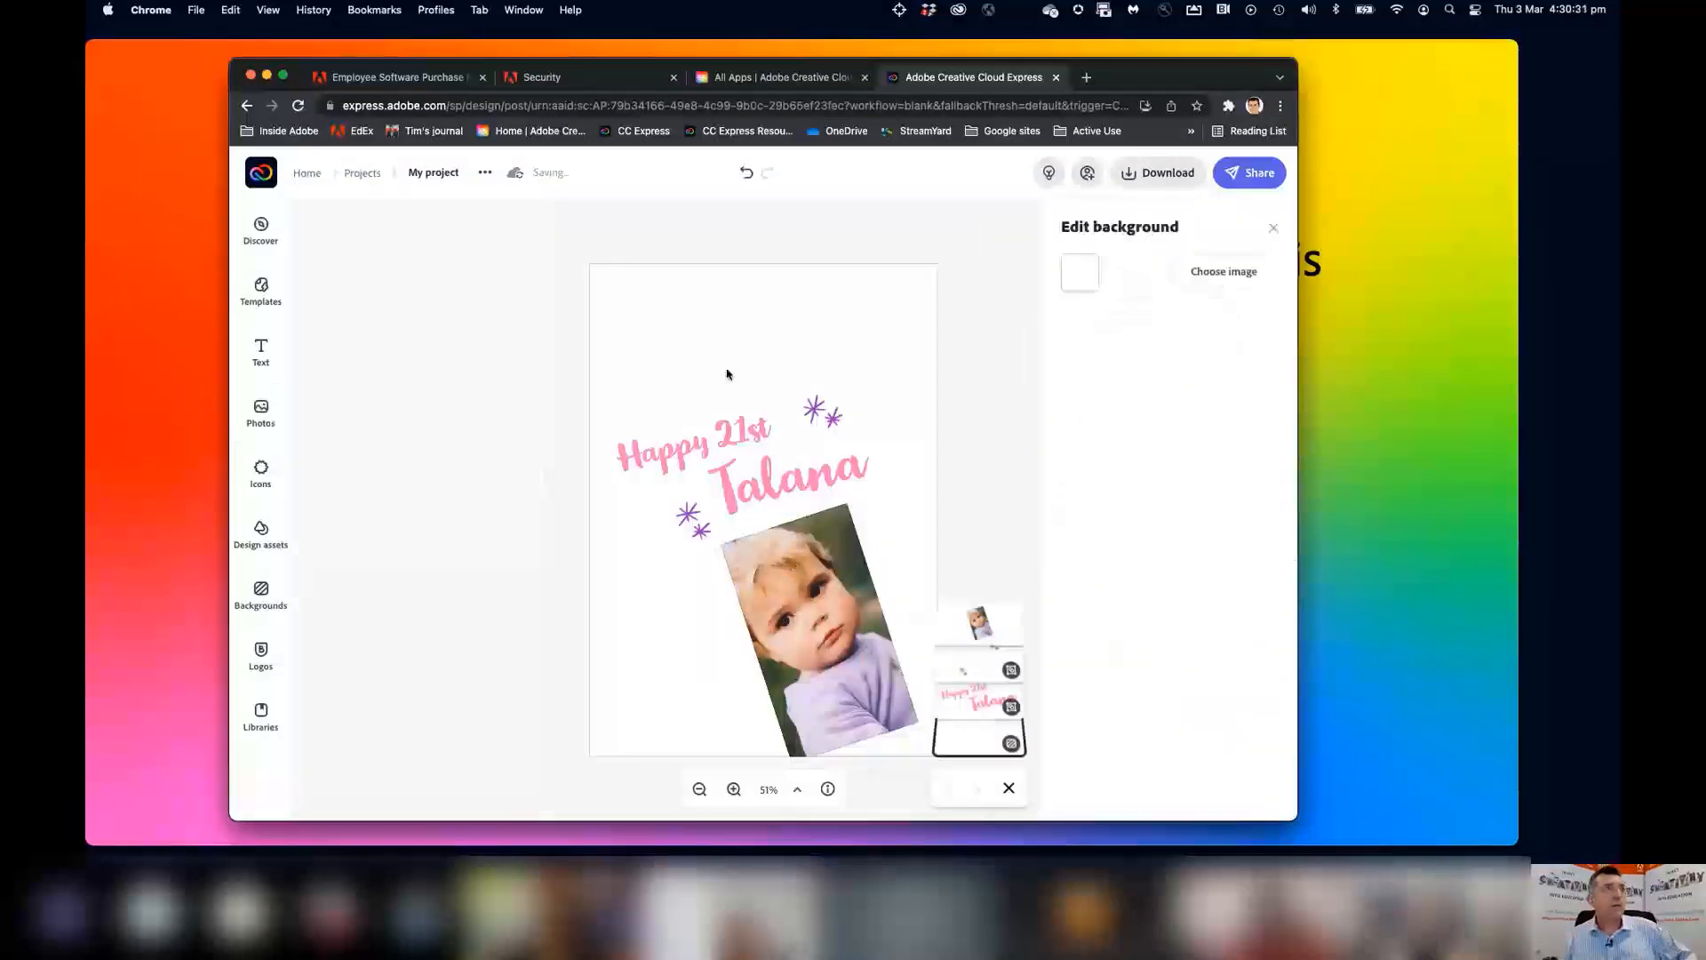
Search the icon library for "badge".
click(260, 471)
text(badge)
key(Return)
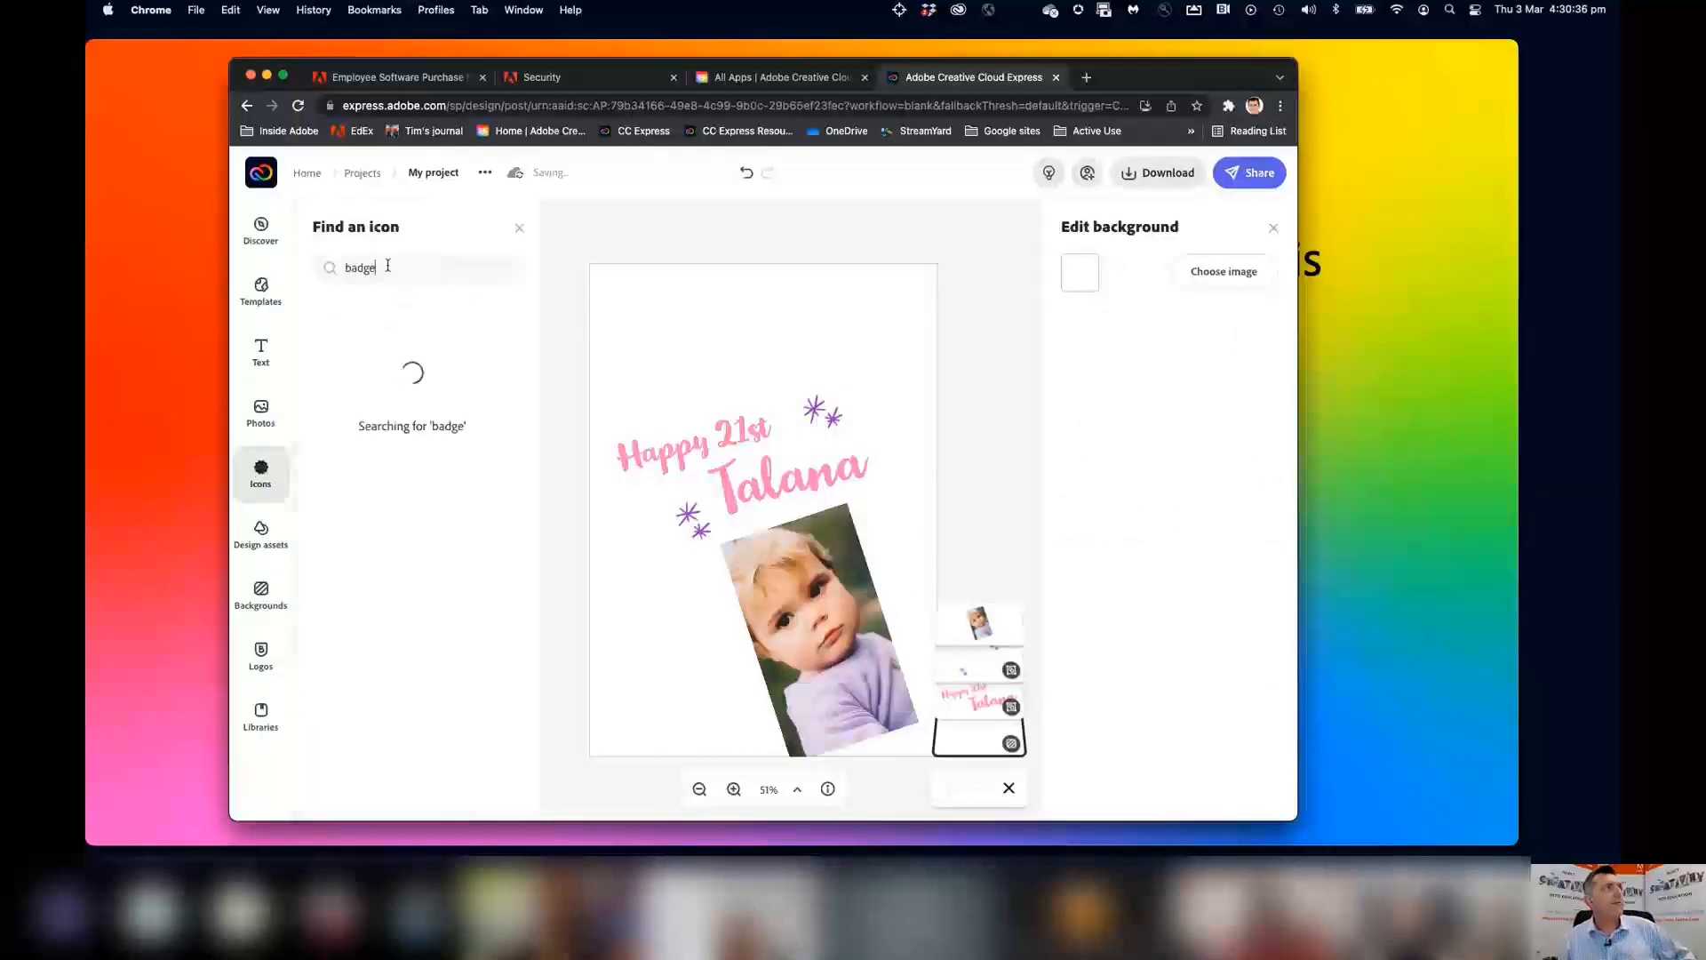
Replace the icon search term with "21st birthday" and run the search.
double_click(366, 267)
text(b)
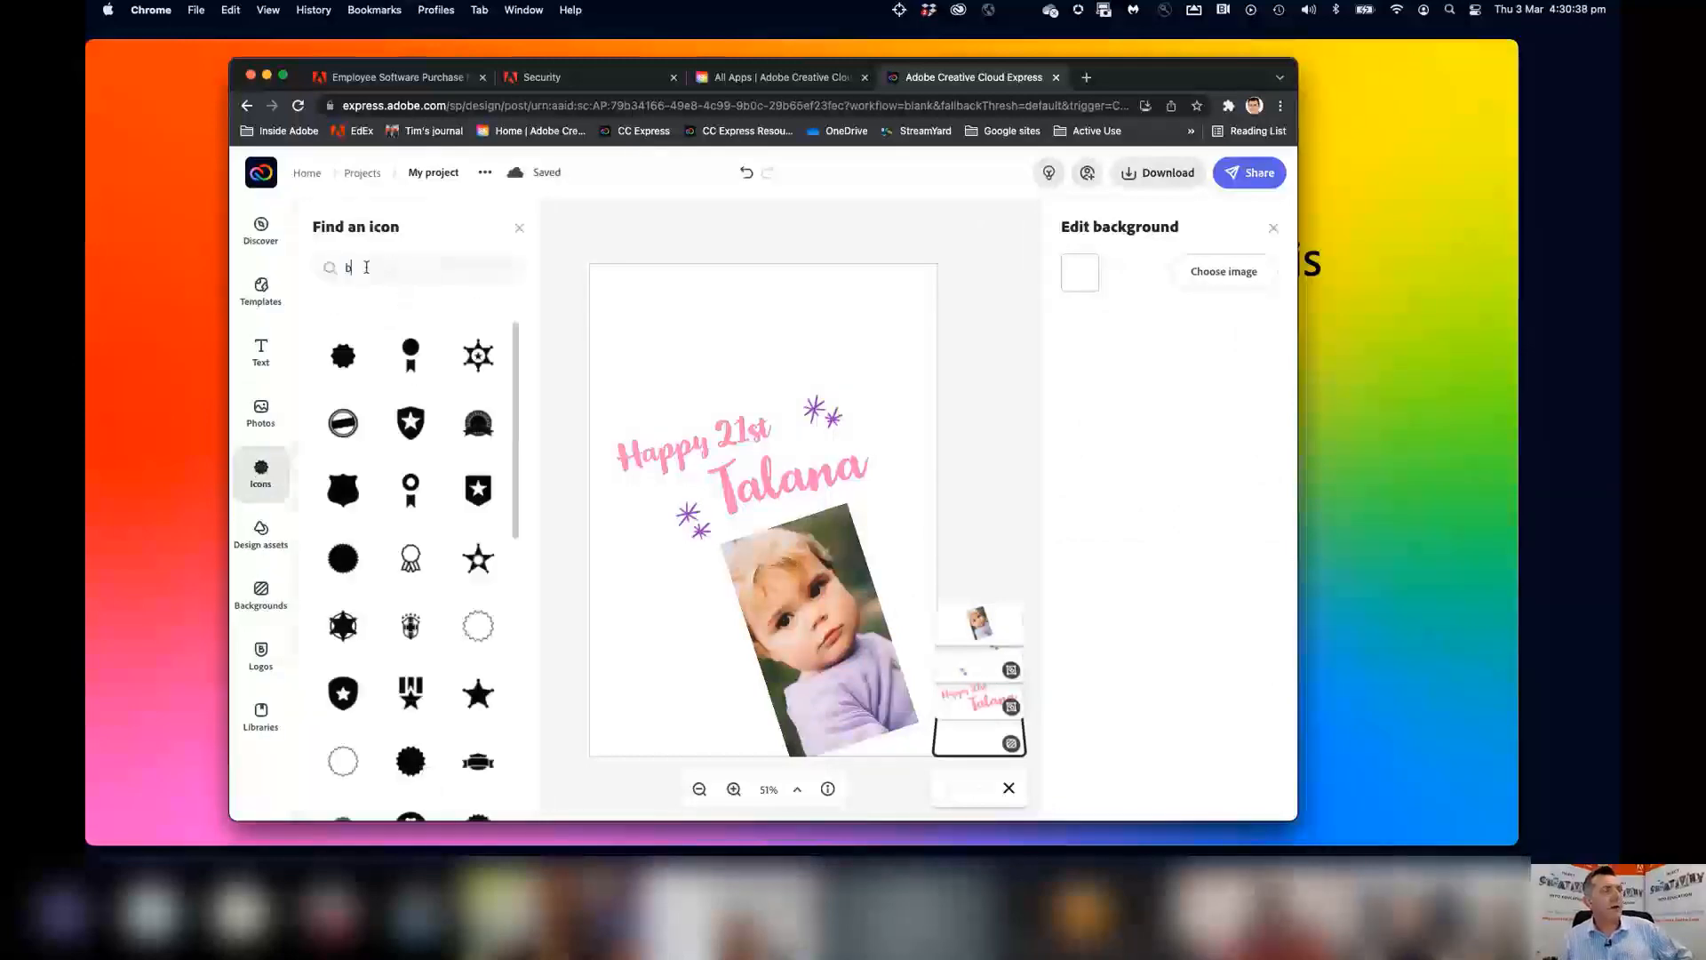
text(irthday)
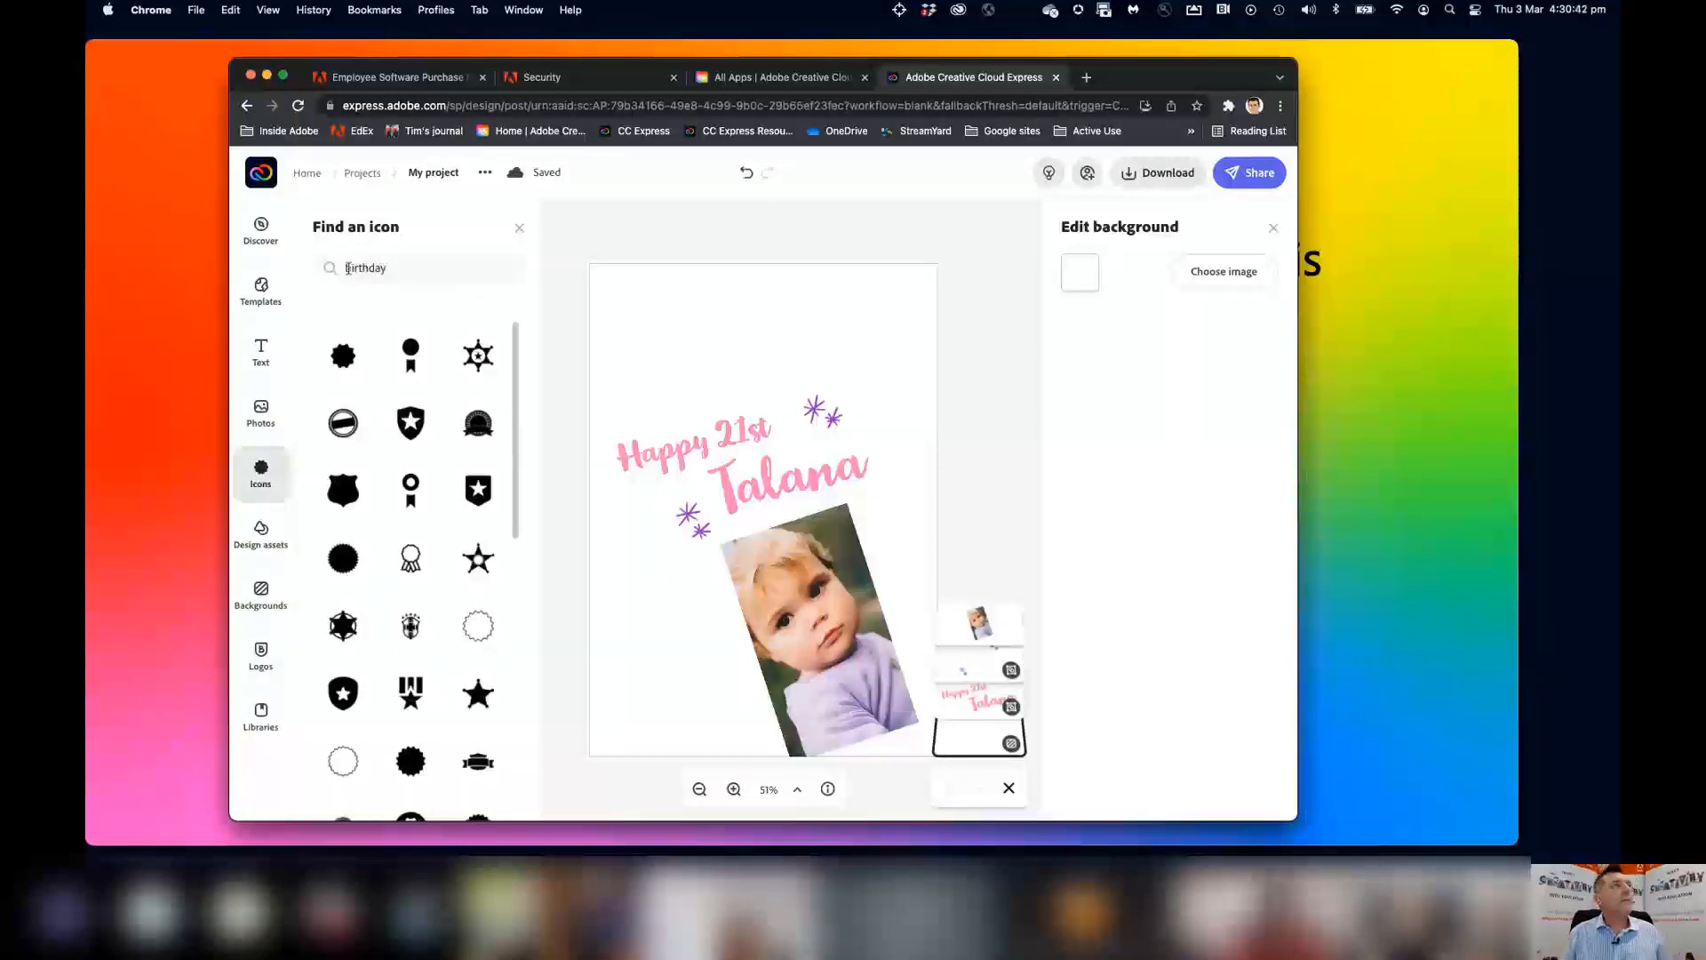
text(21st)
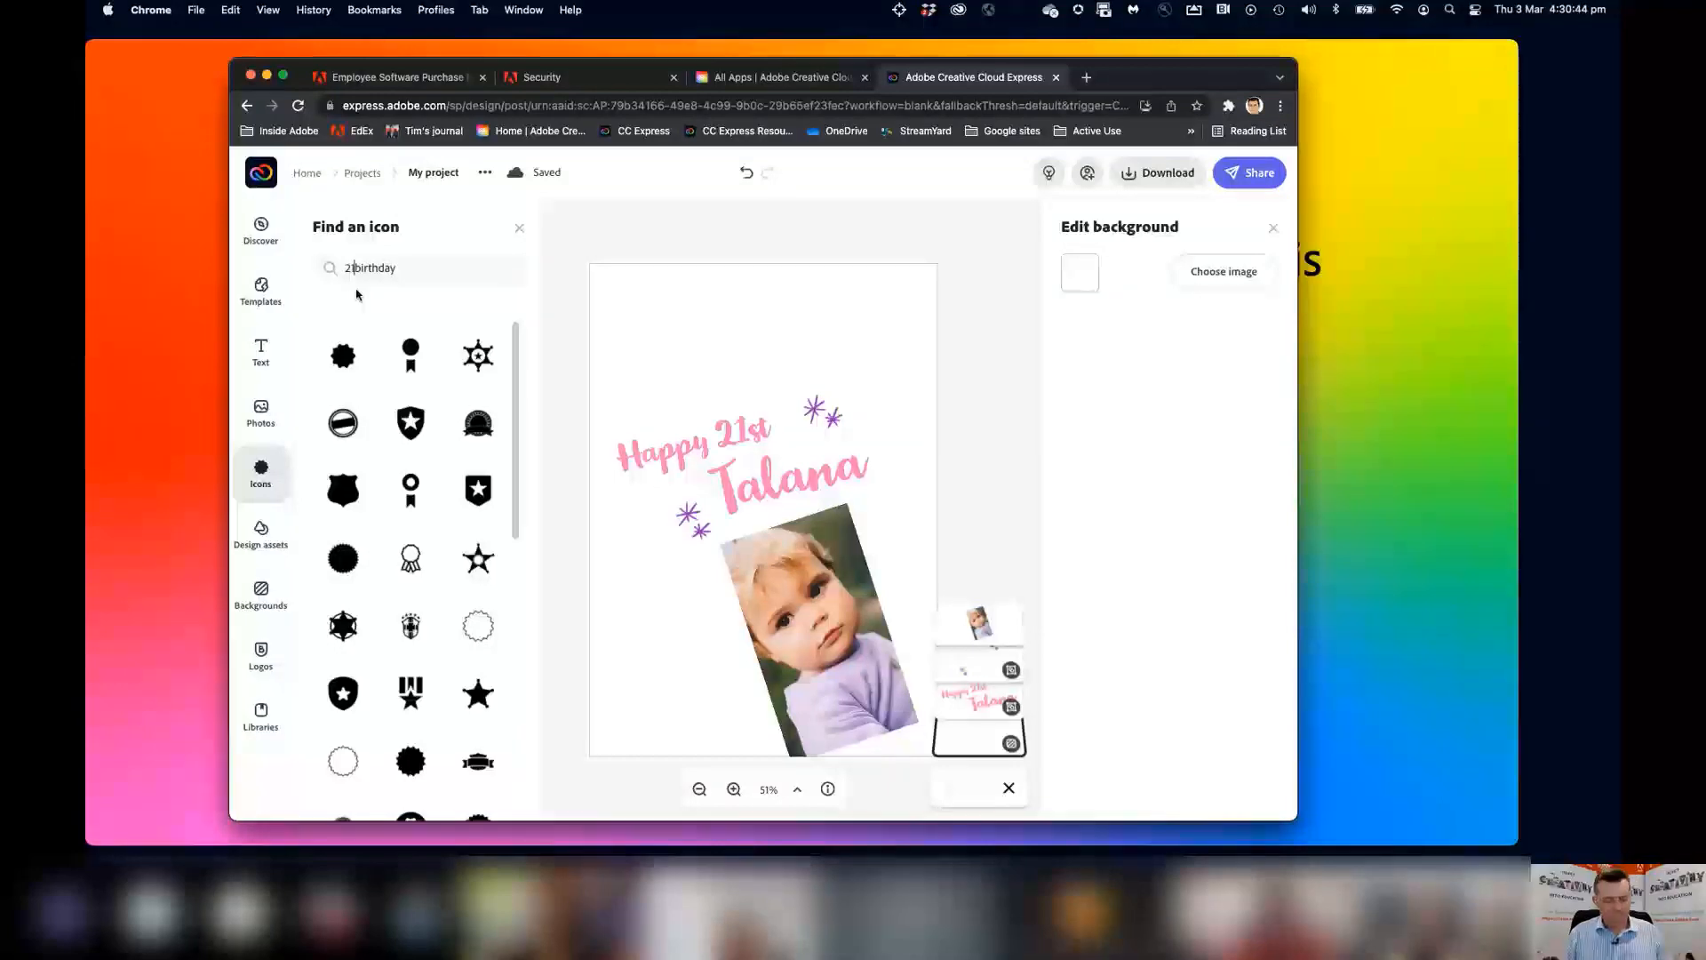
key(Return)
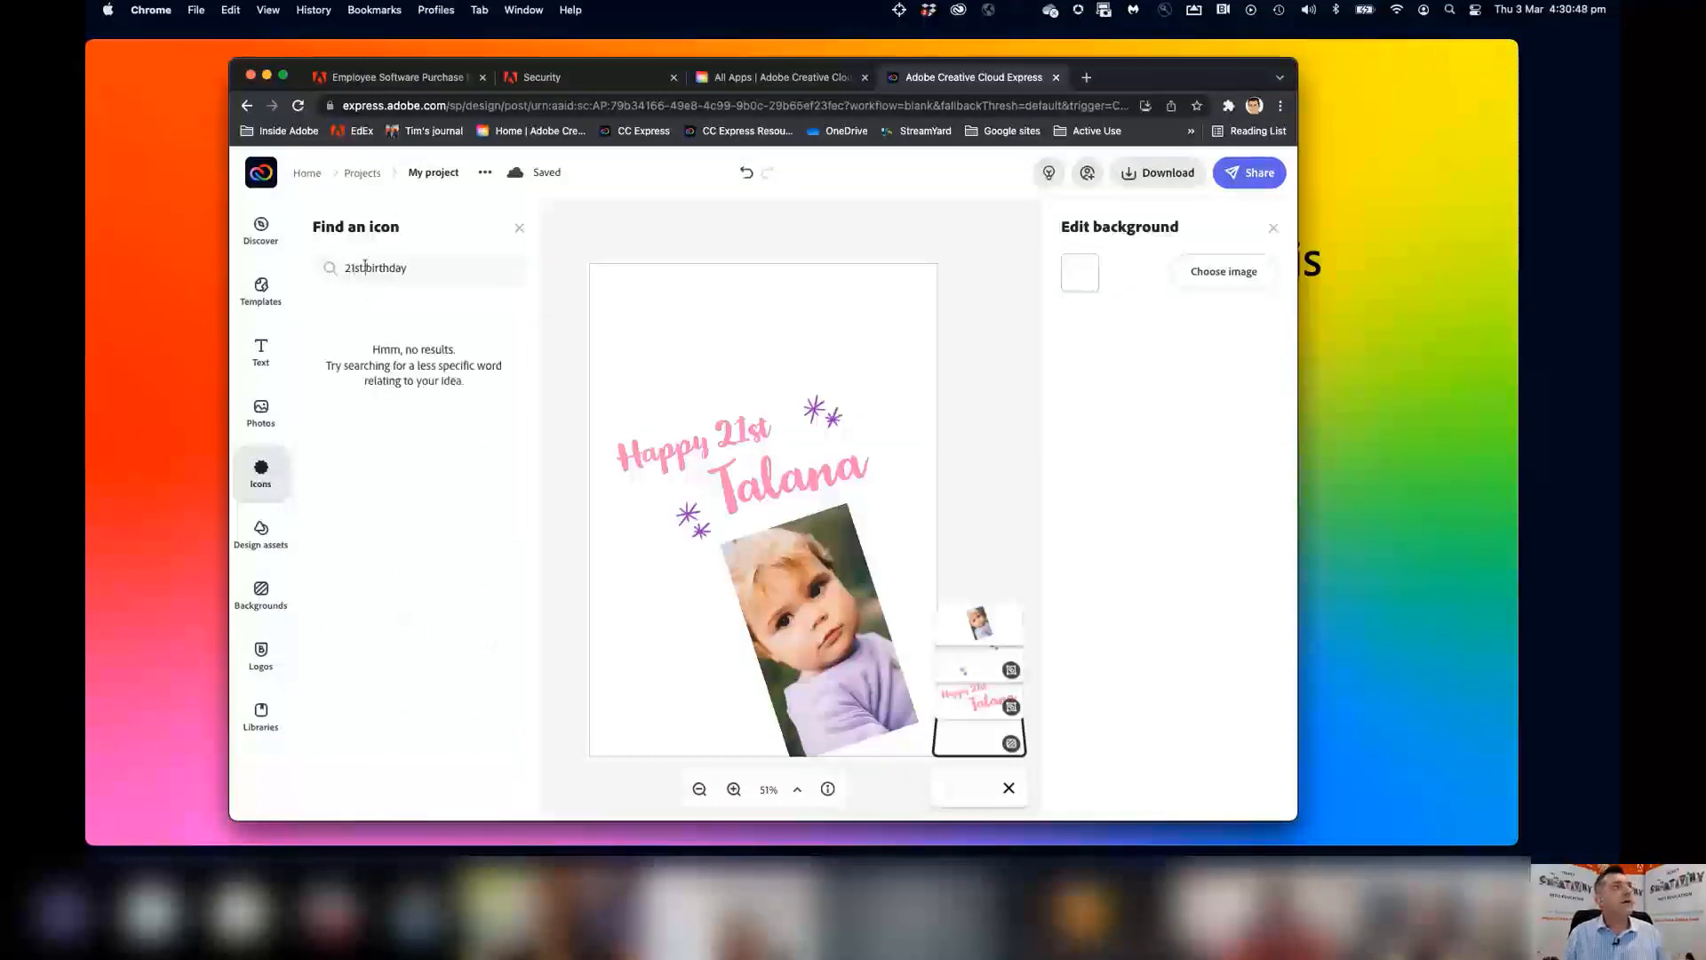
Shorten the icon search term to "birthday" and run the search.
drag(365, 266, 342, 263)
key(BackSpace)
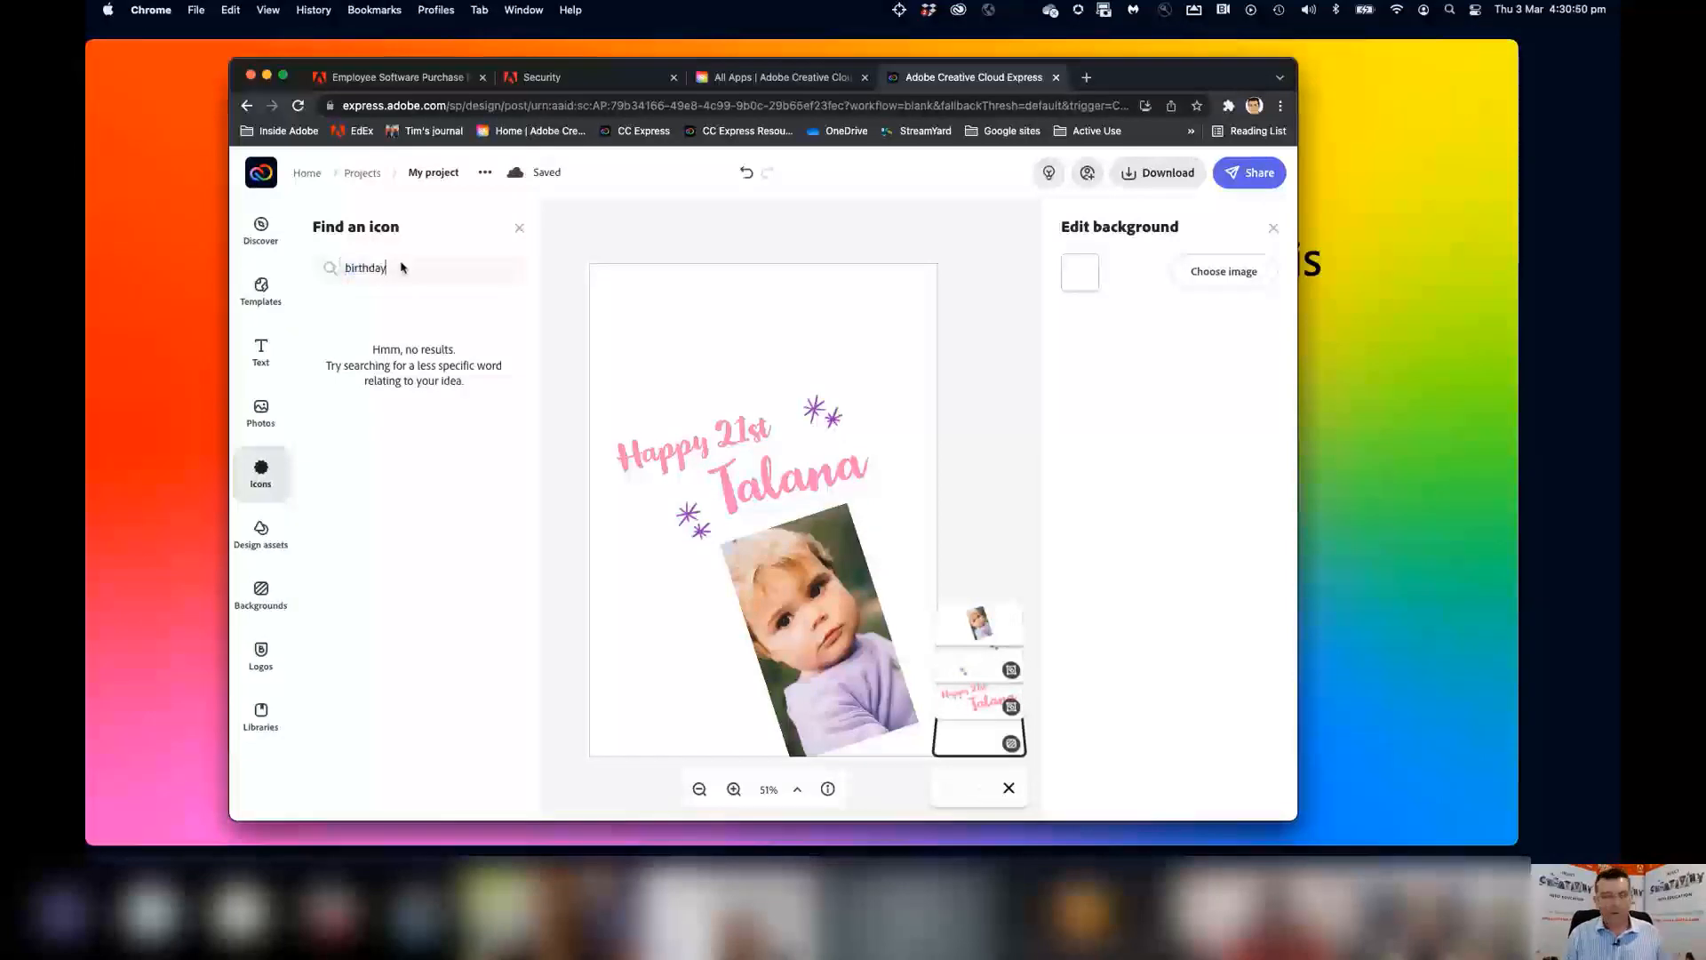
key(Return)
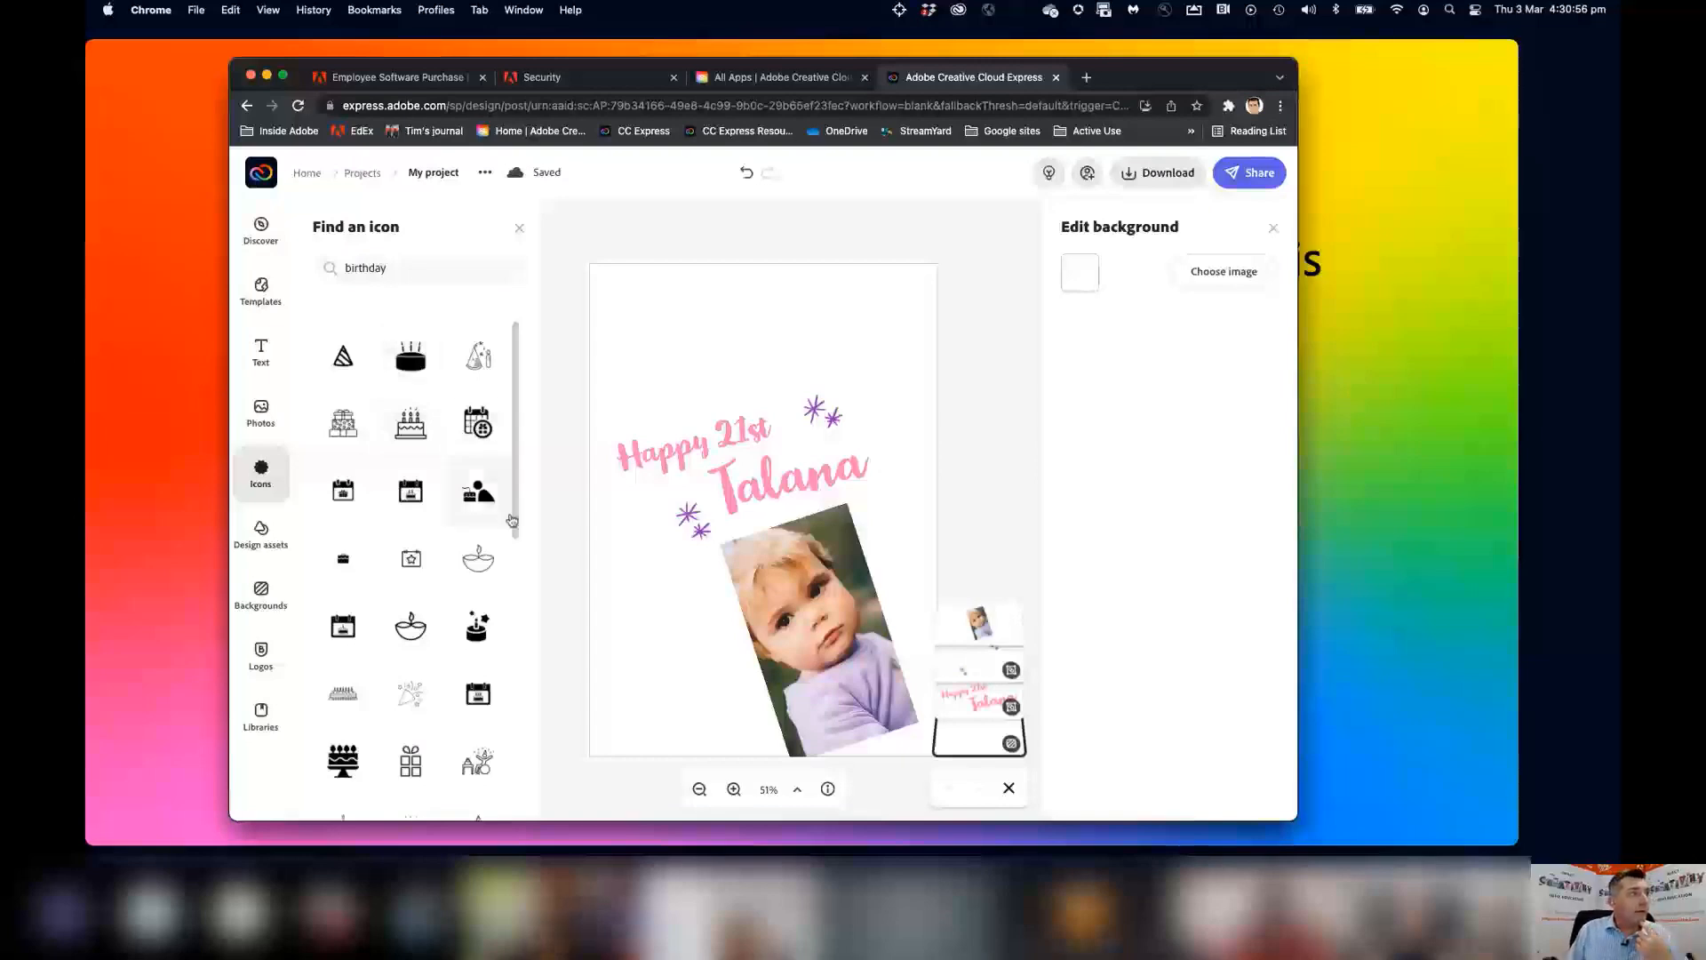
Add the outlined party popper icon from the birthday results to the poster.
scroll(508, 428, down, 5)
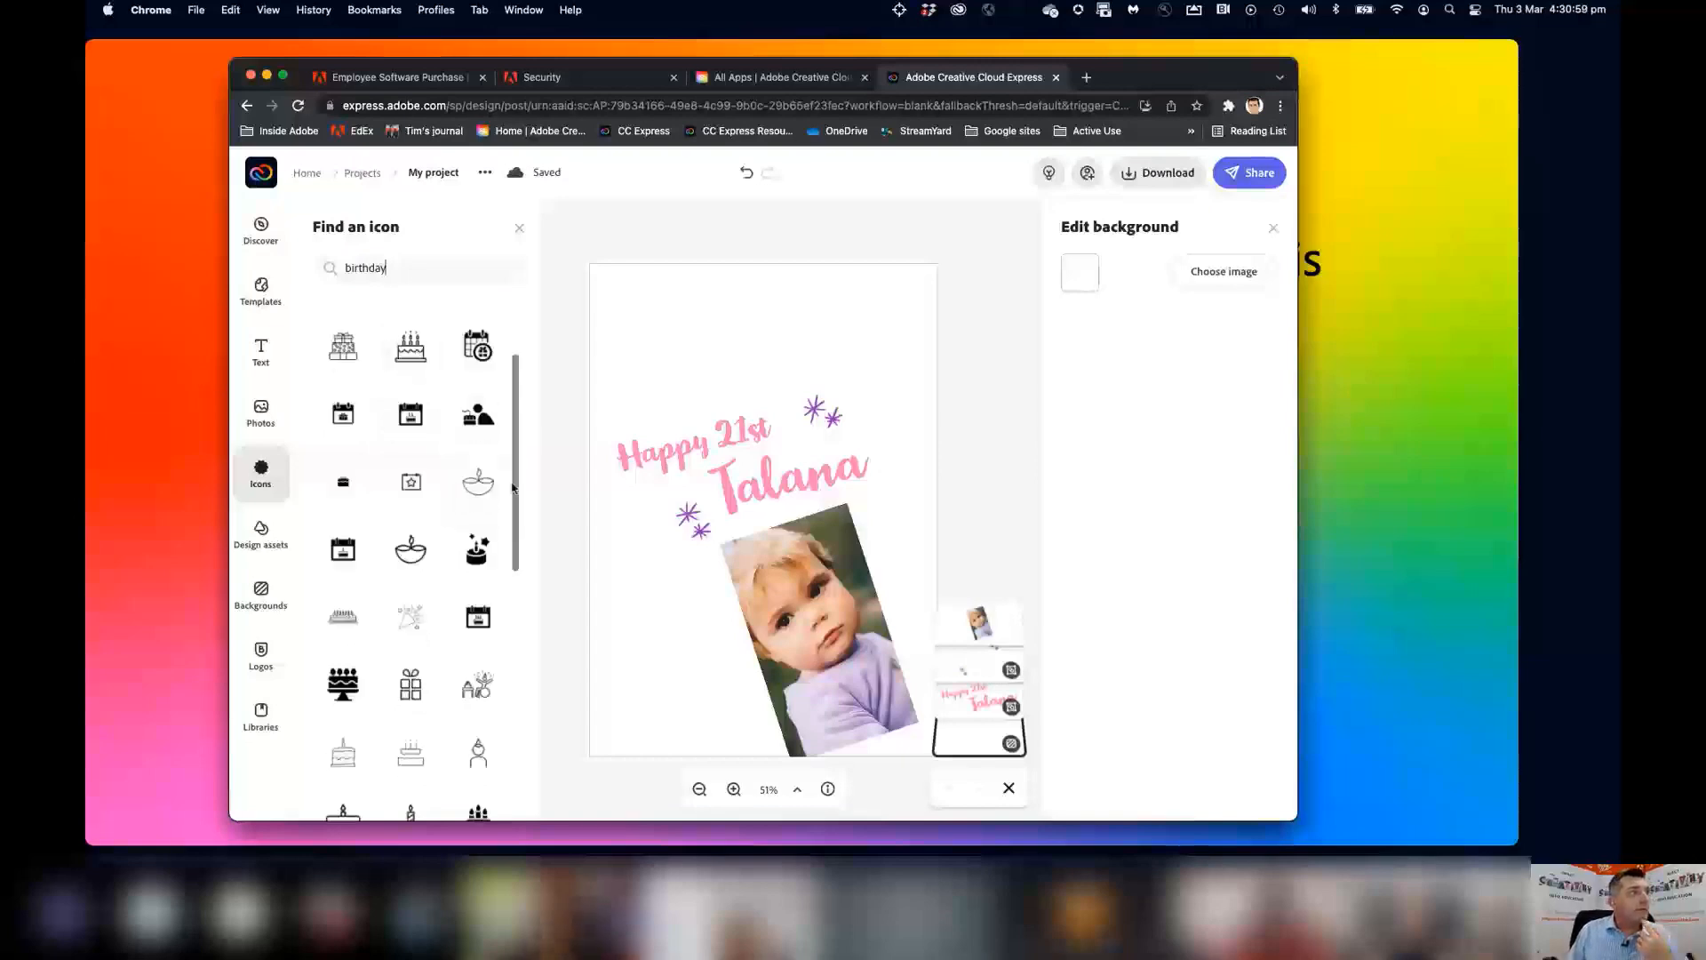
scroll(512, 531, down, 10)
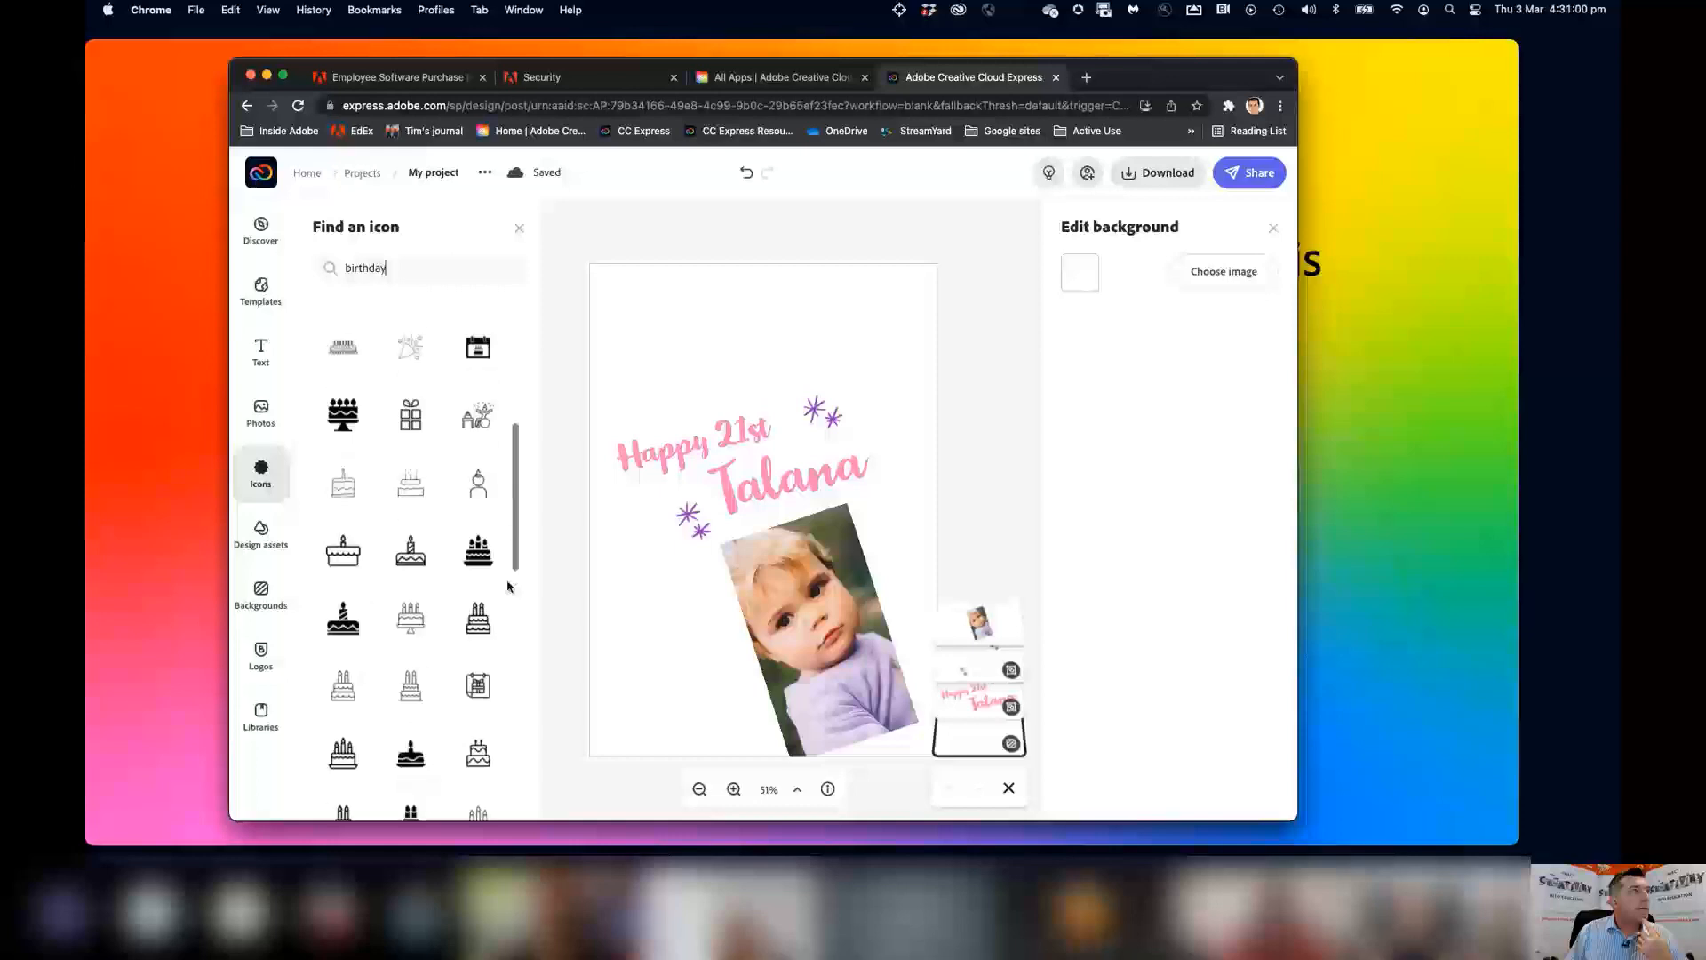
scroll(495, 662, down, 8)
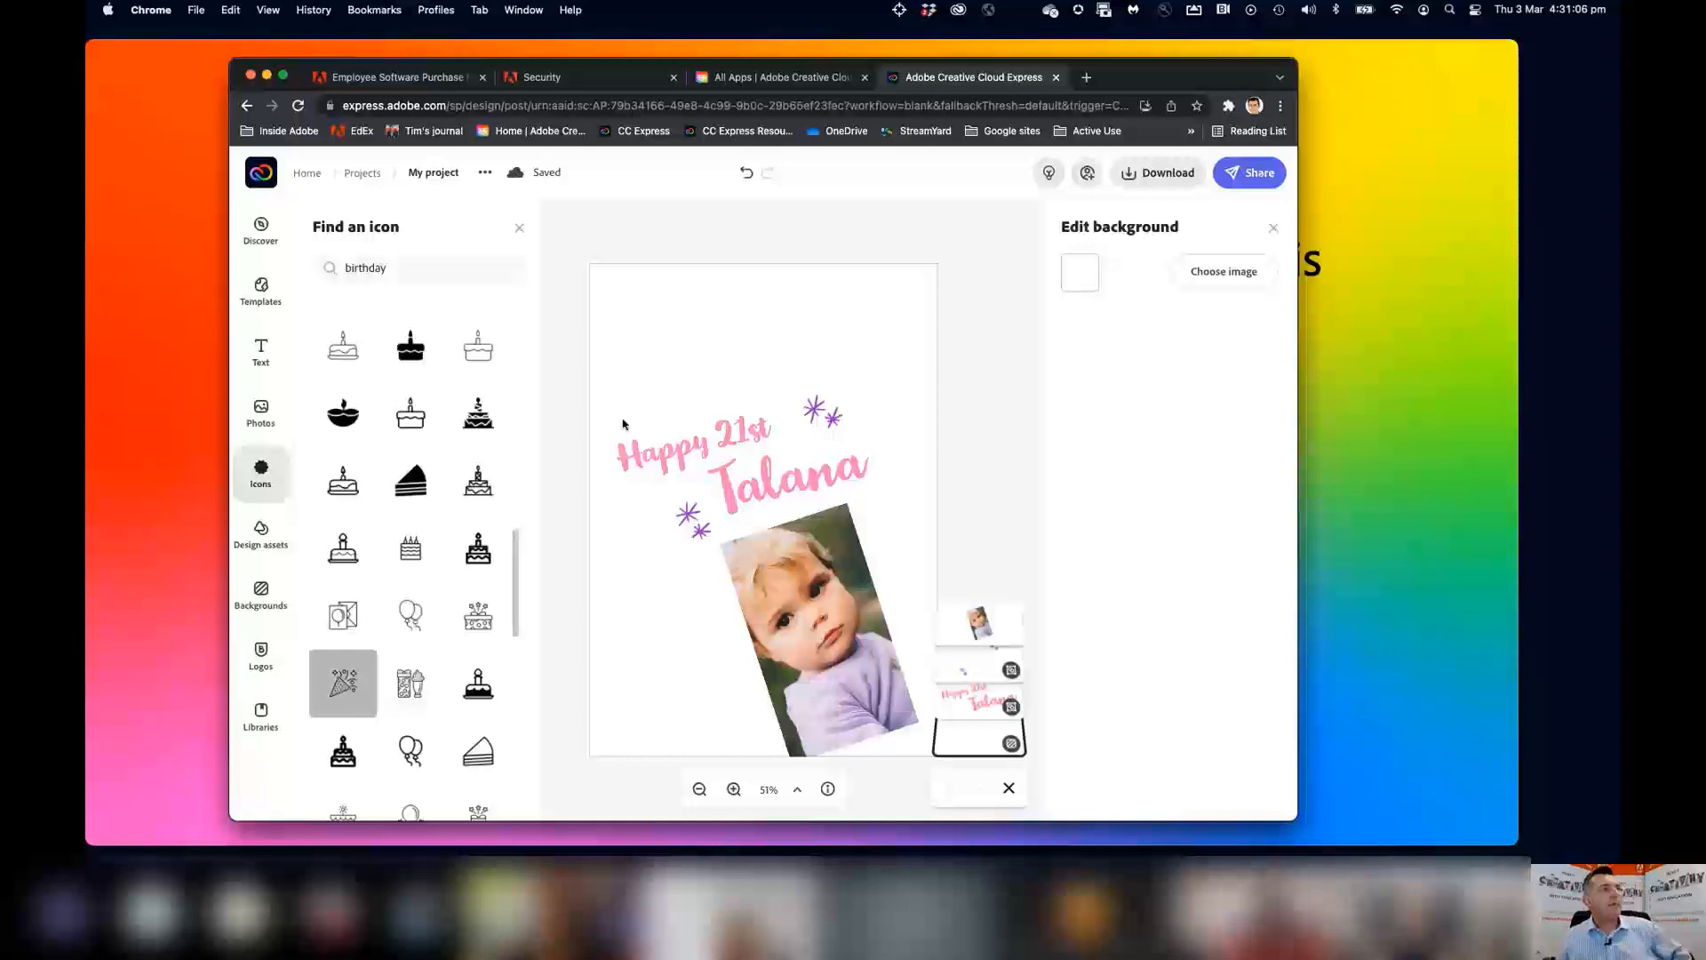
click(347, 690)
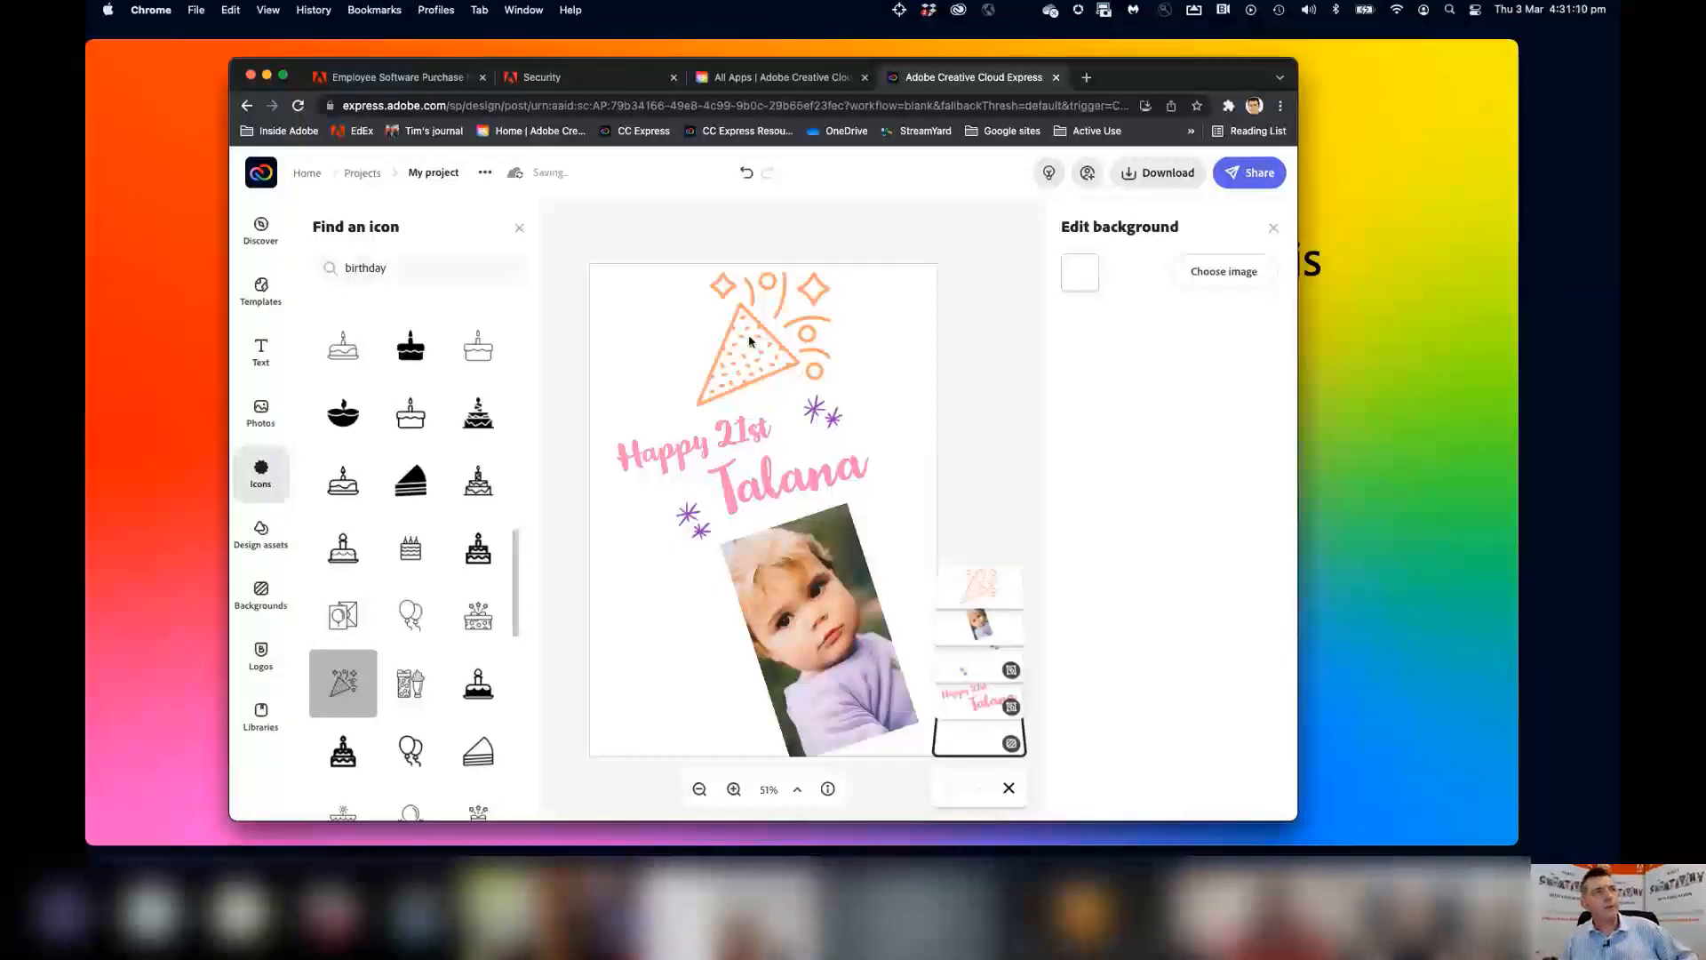
Recolour the party popper icon red from the Adobe Edu palette, replace that with pink sampled from the name text, and deselect it.
click(749, 340)
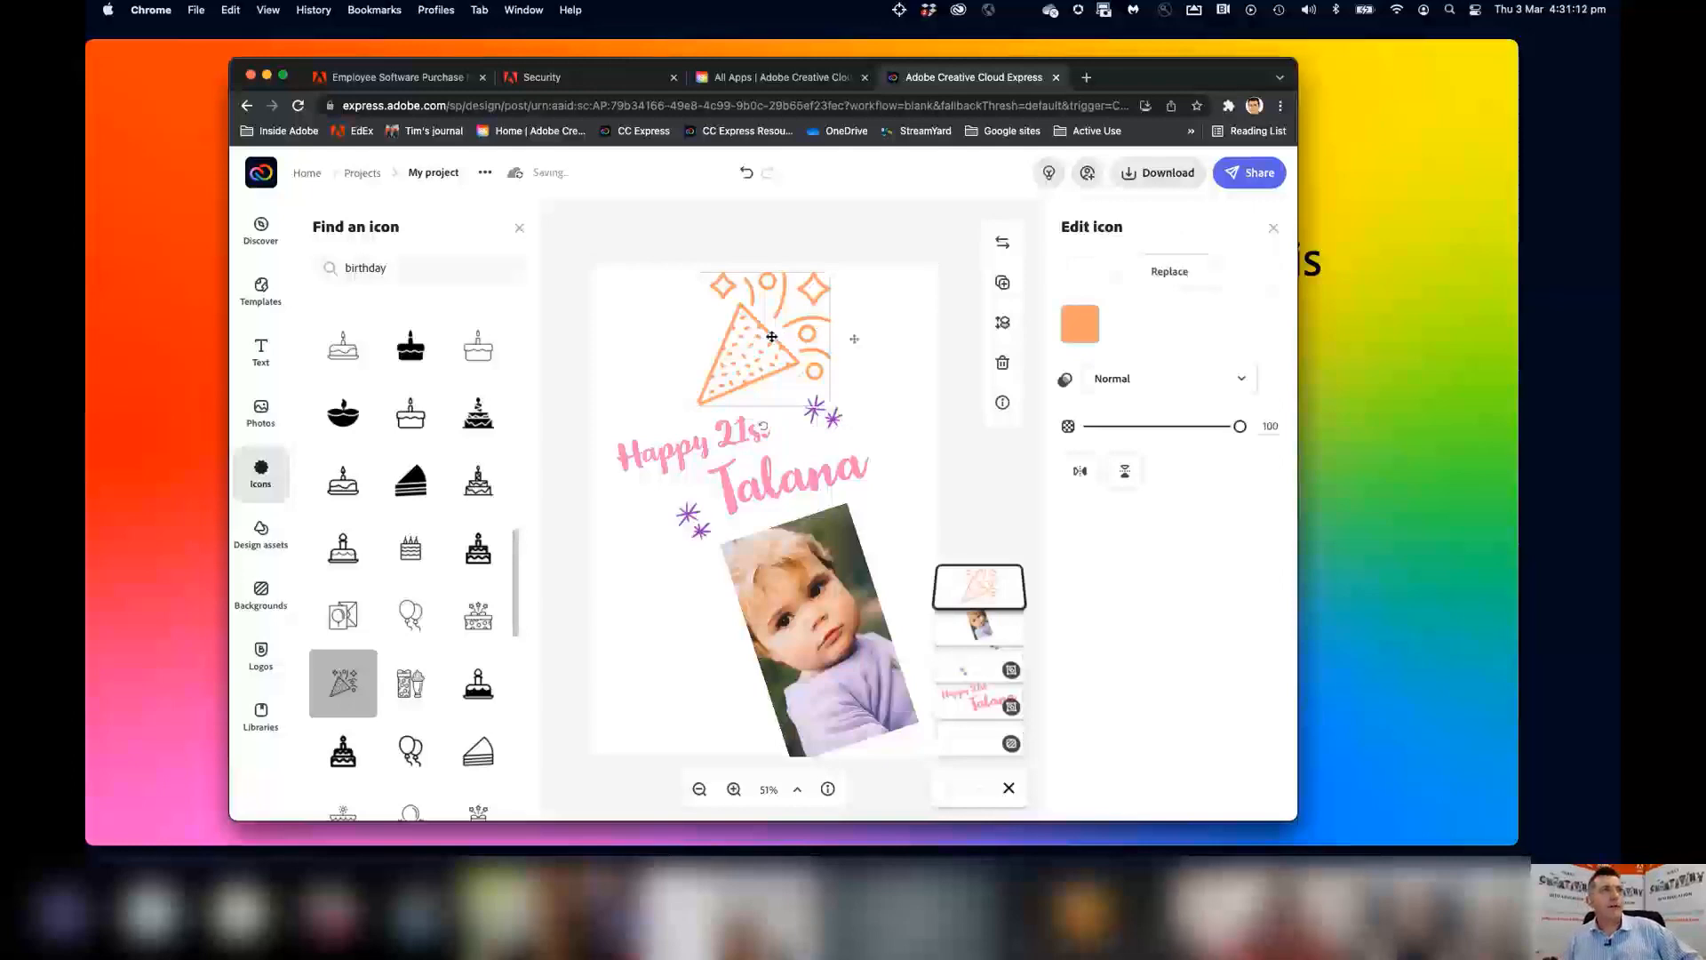
click(1077, 323)
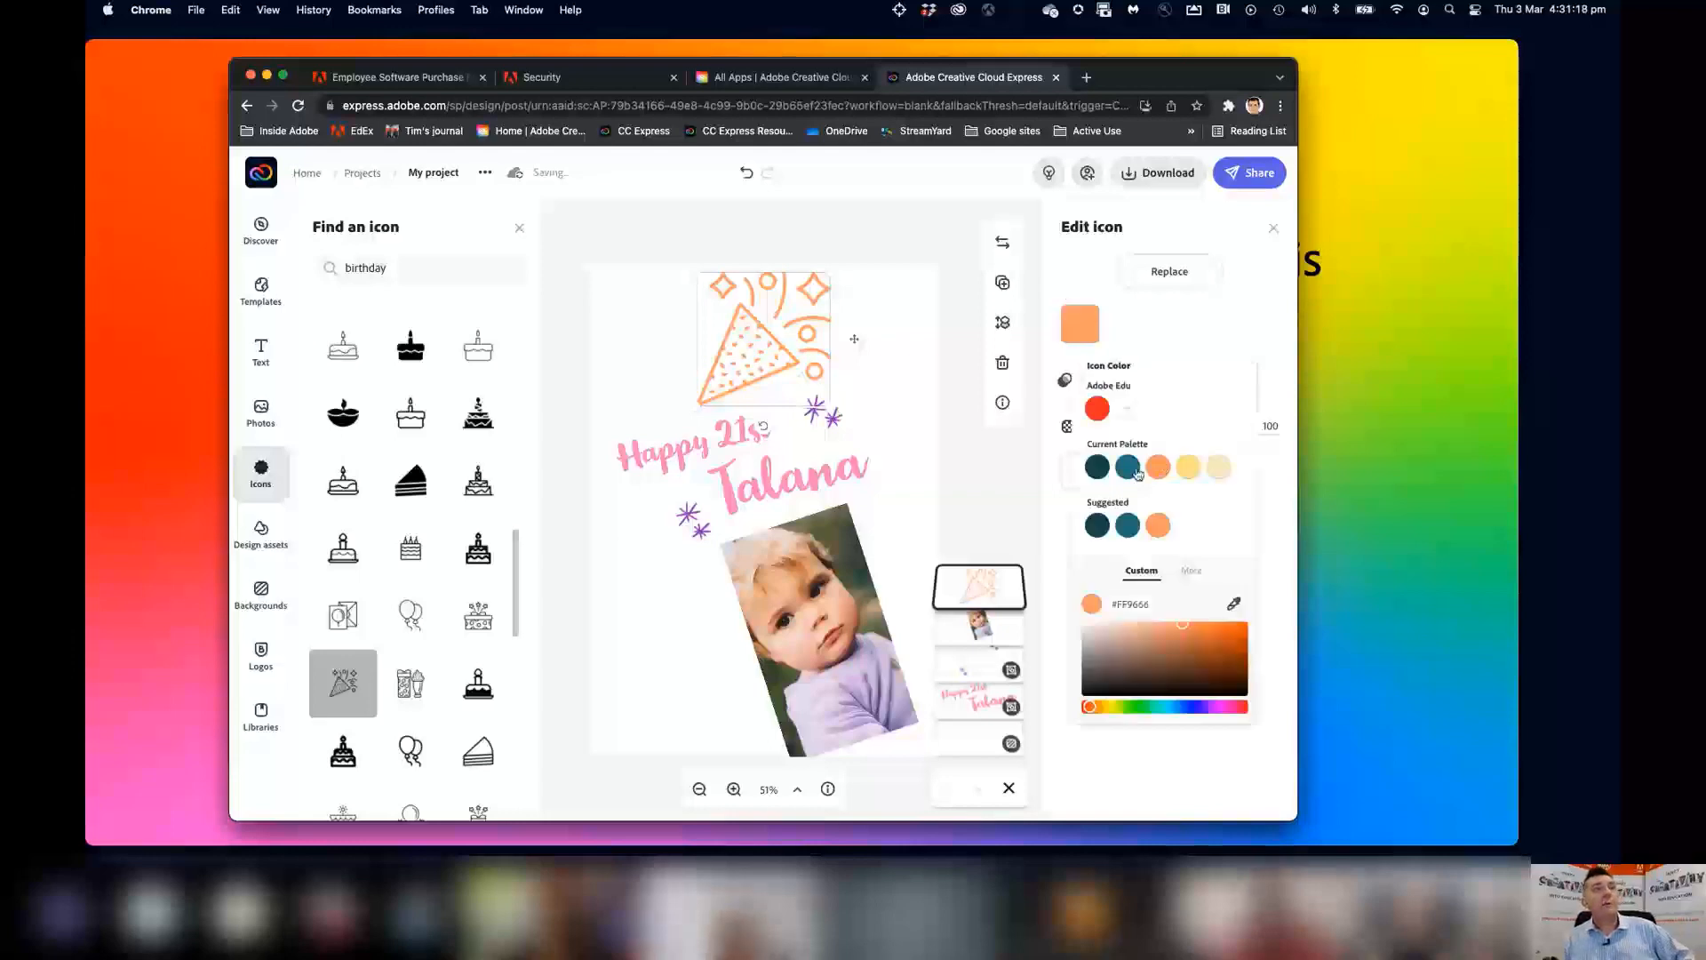
click(1098, 409)
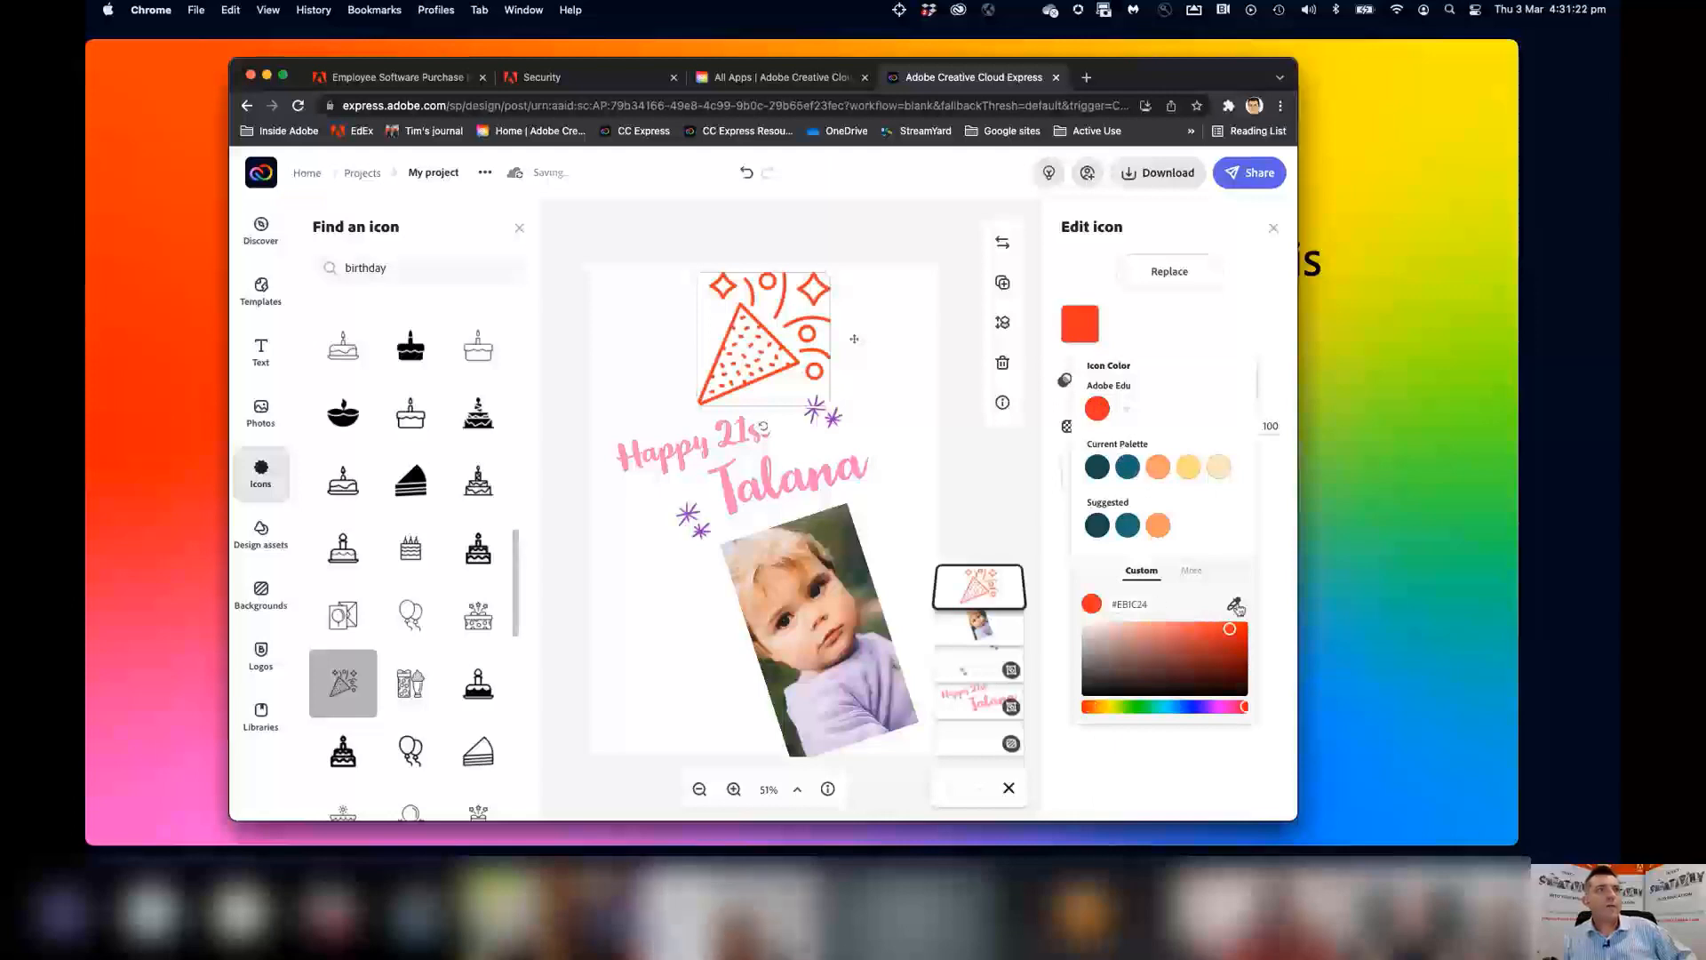
click(1234, 606)
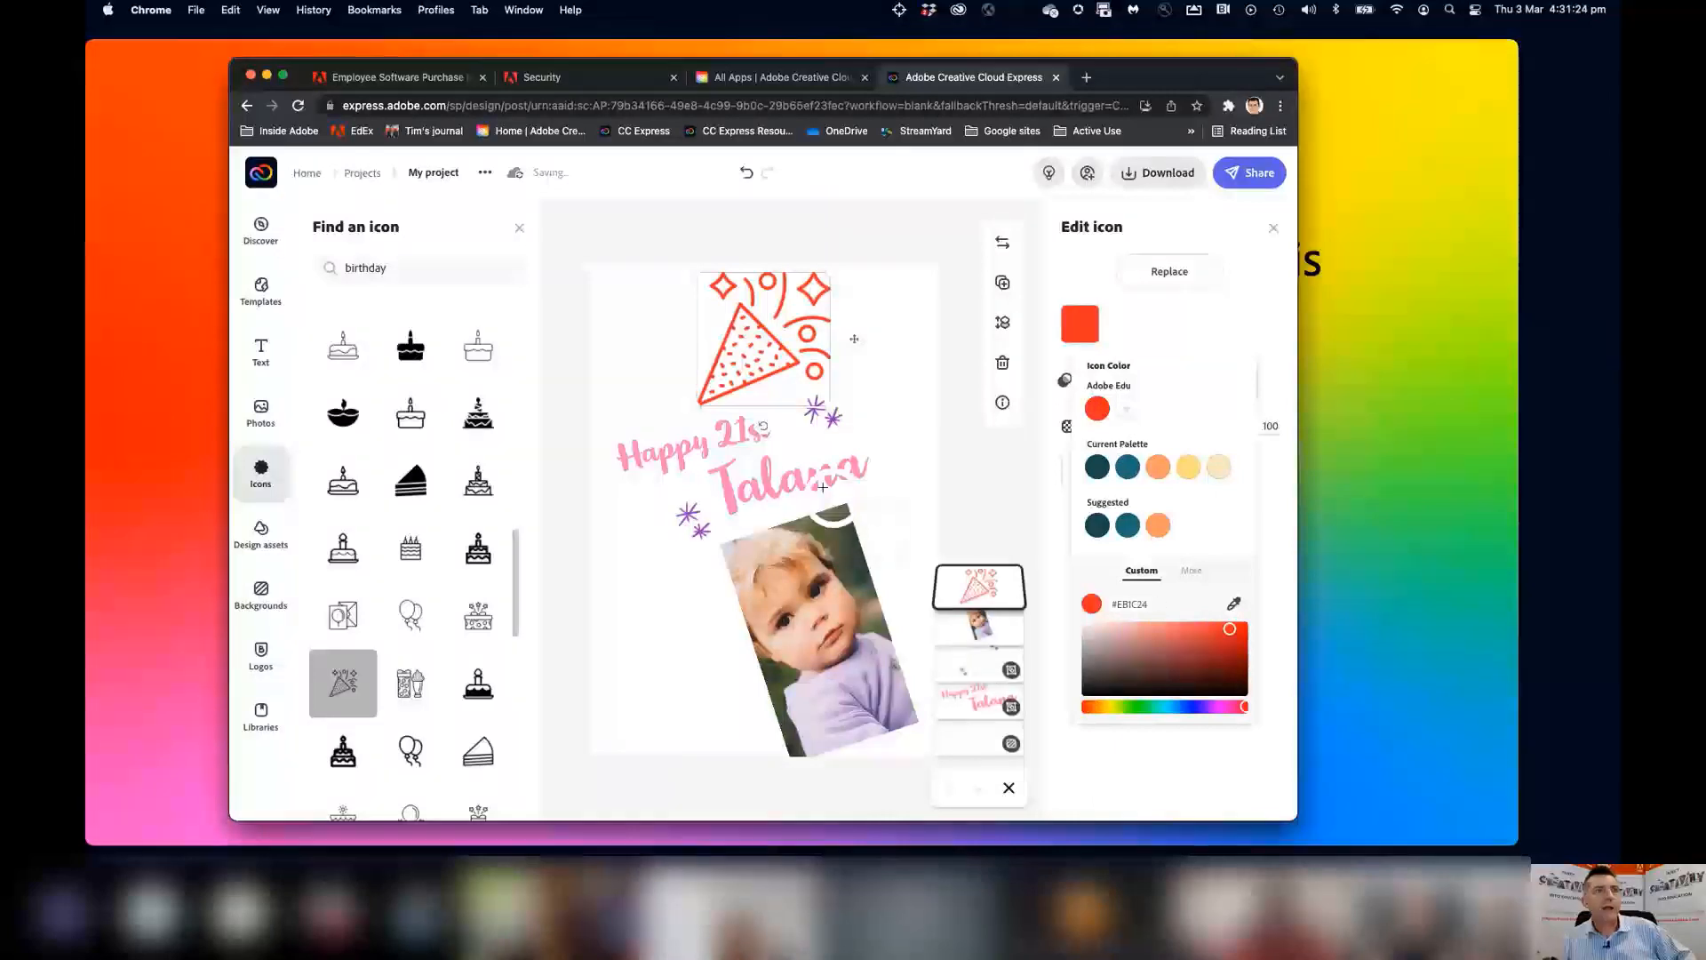
click(814, 481)
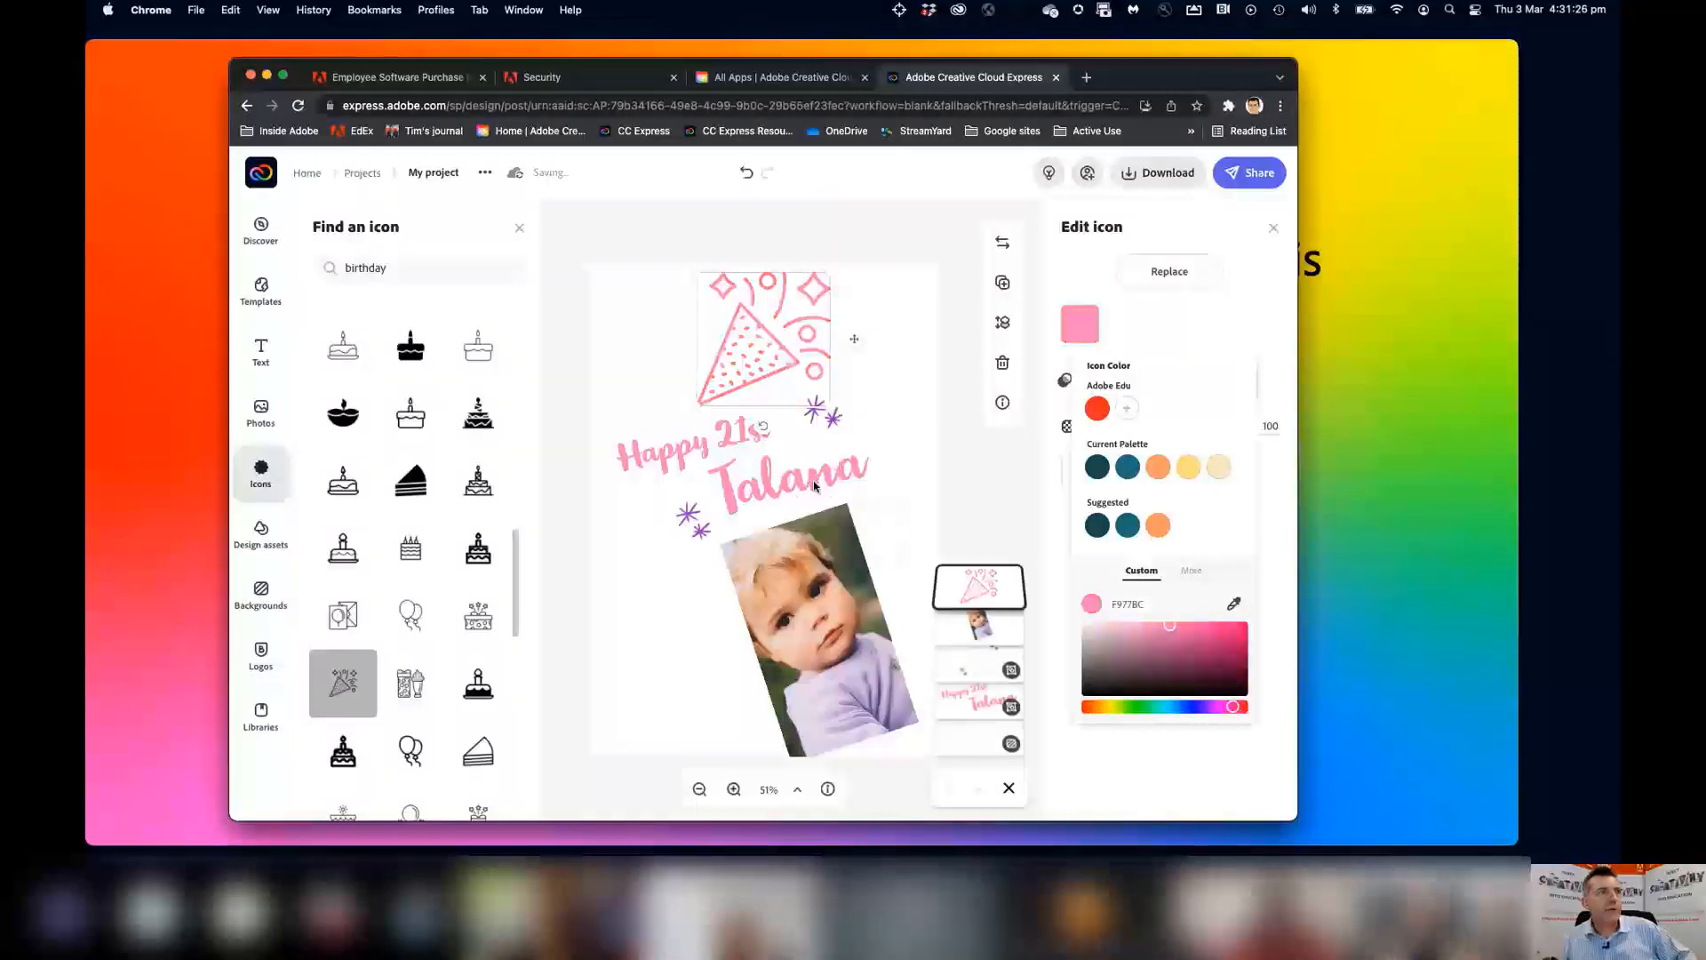
click(884, 382)
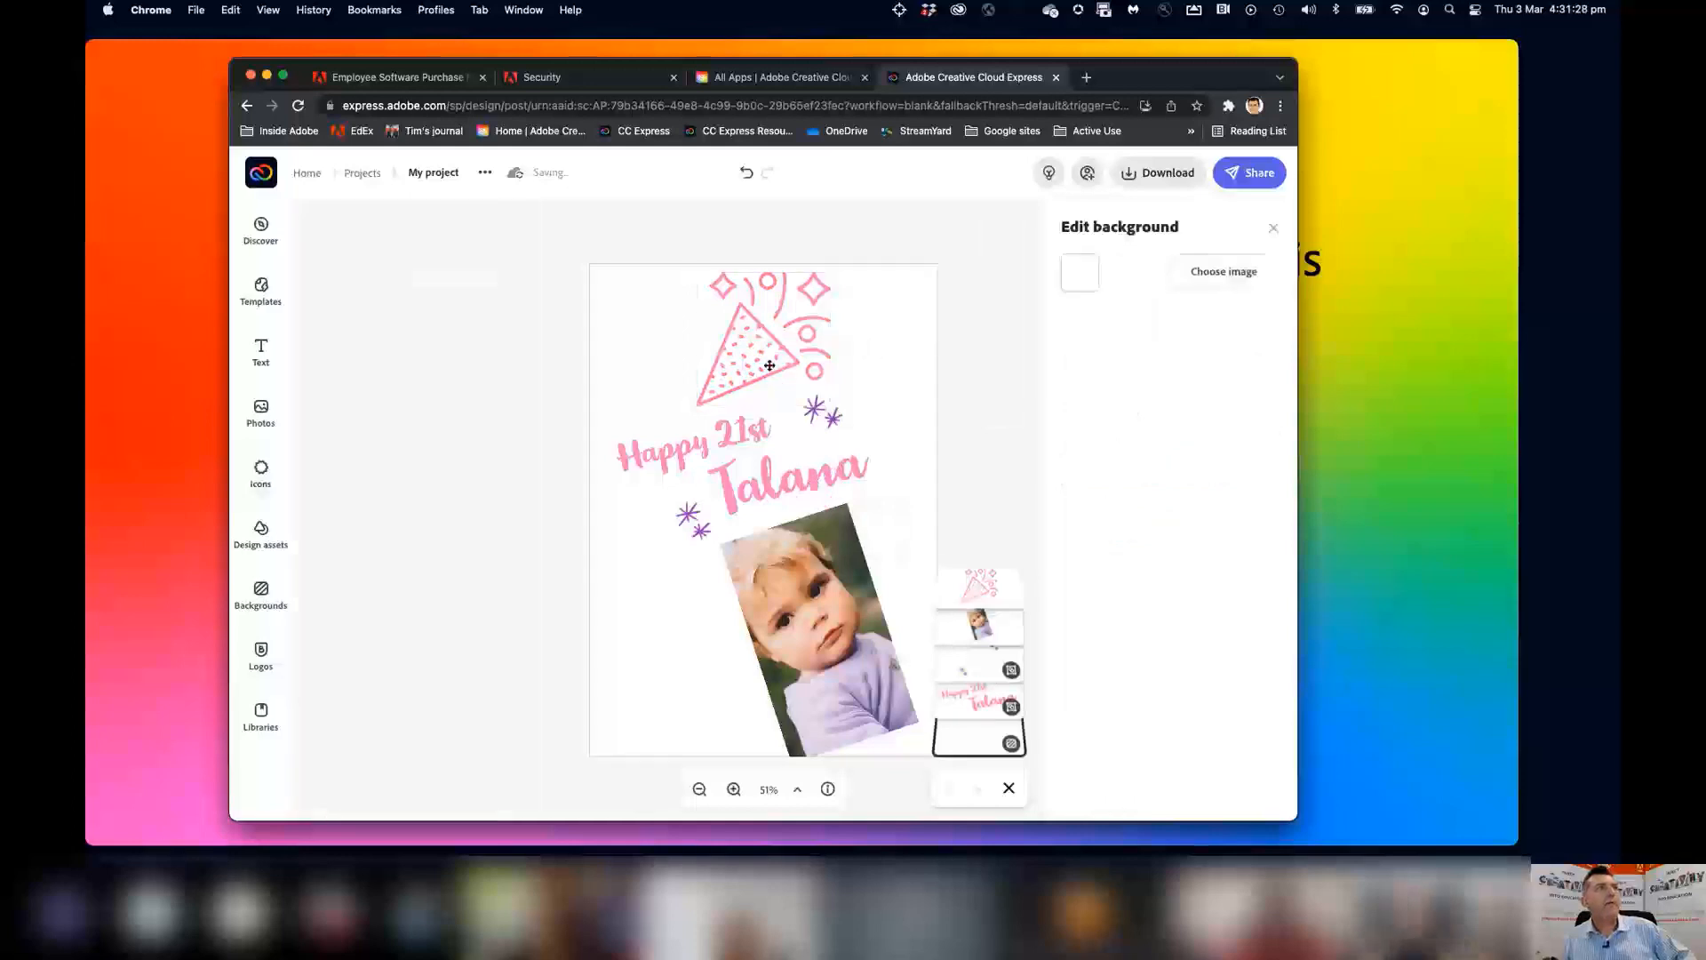
Recolour the party popper icon with purple sampled from the star accents, shrink it slightly, and deselect it.
click(770, 365)
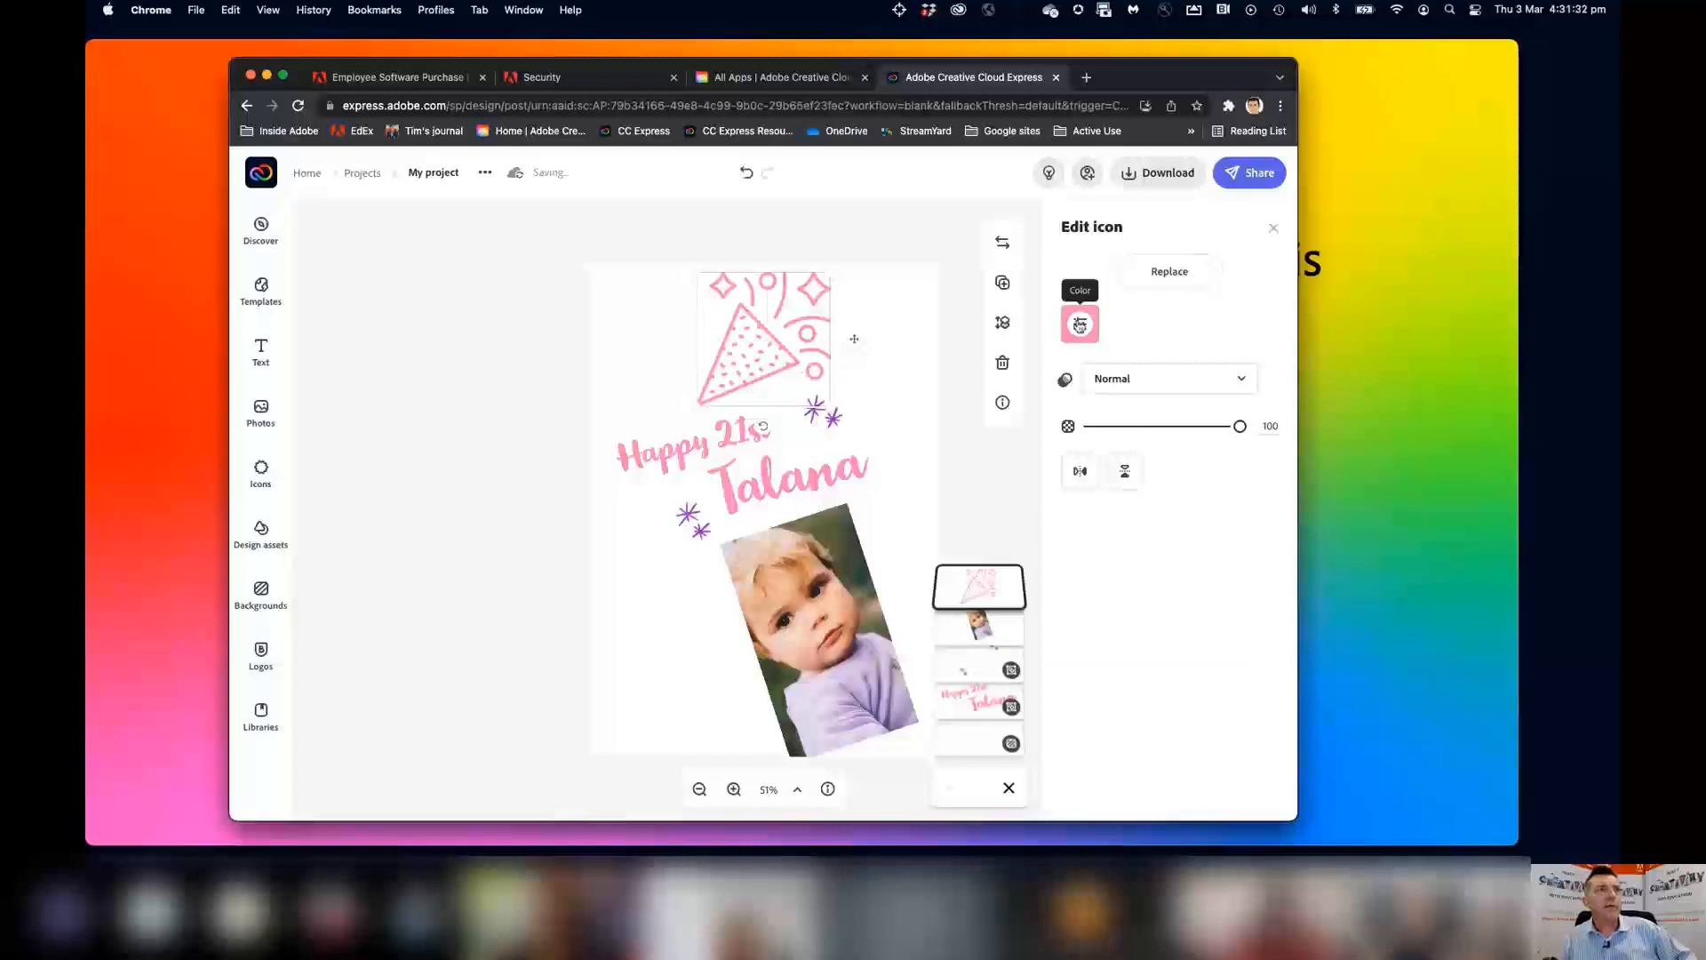
click(1081, 324)
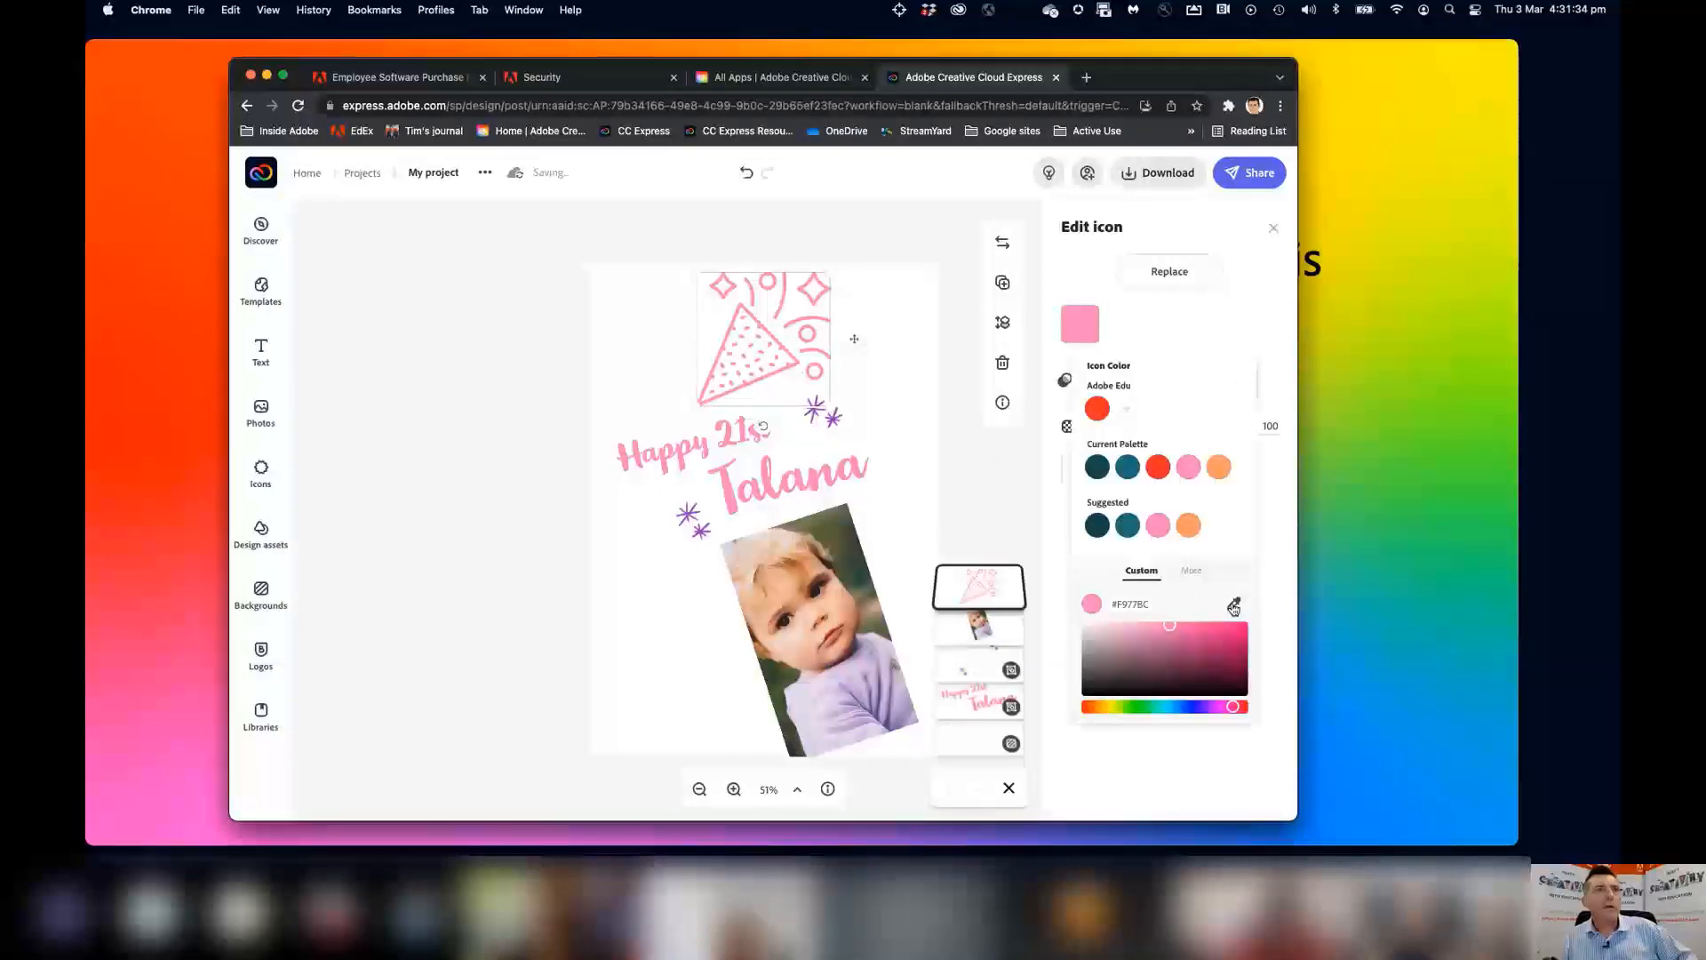
click(1233, 603)
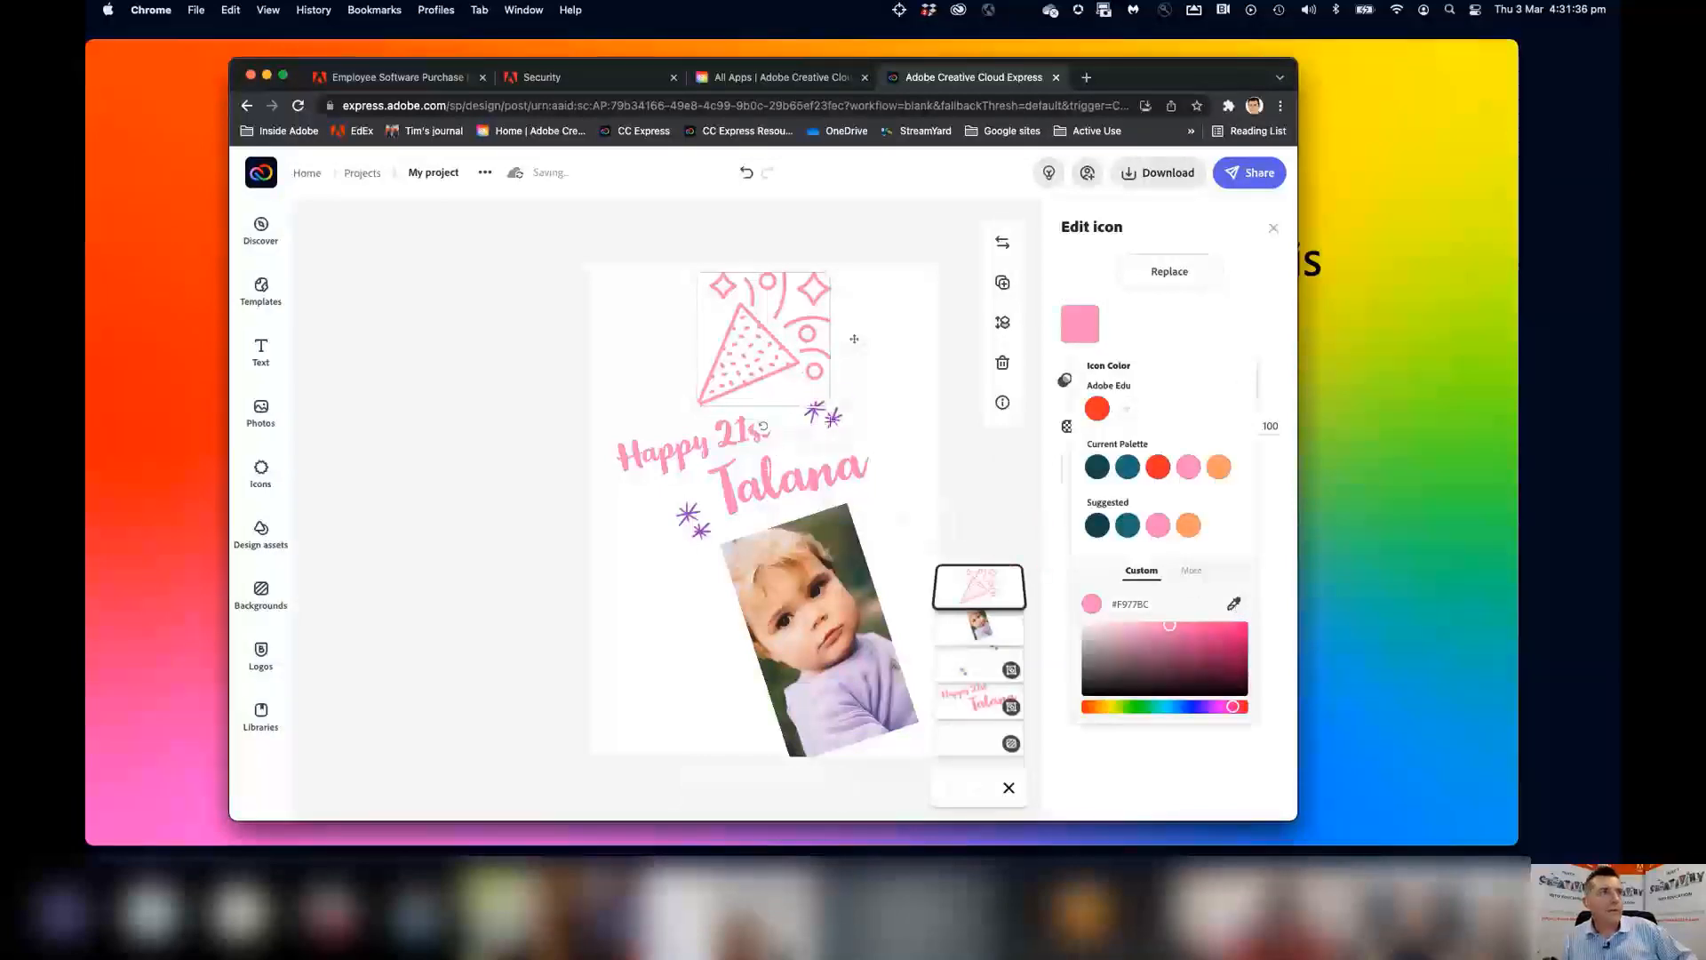
click(830, 416)
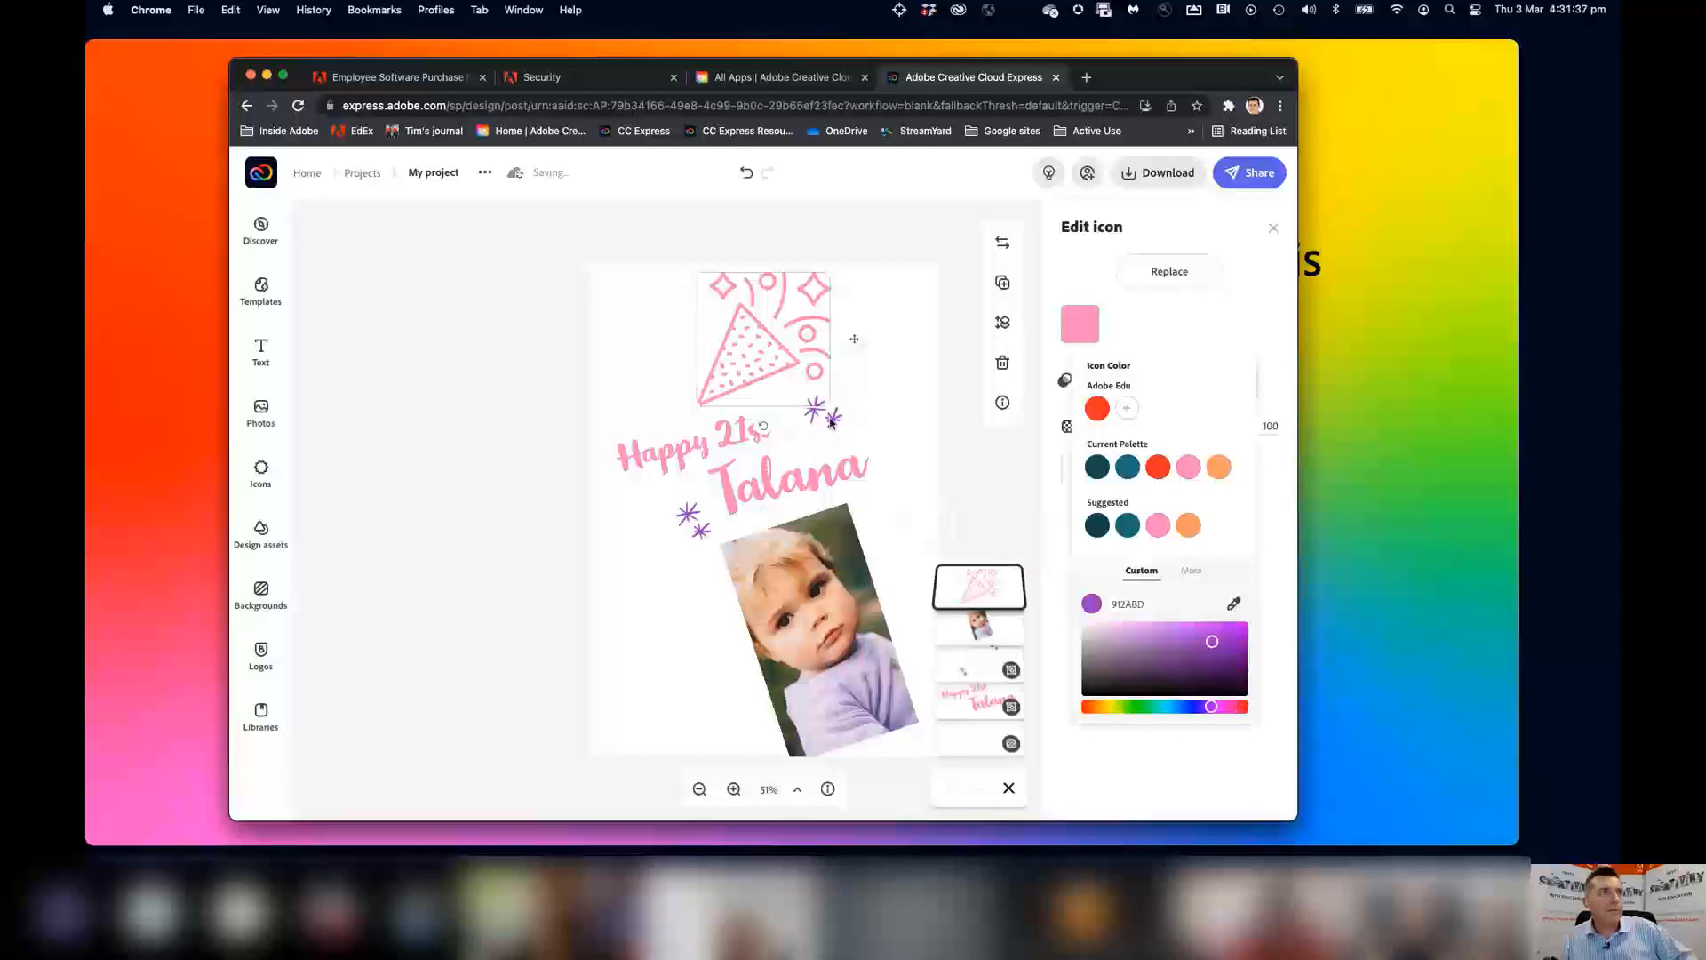
click(764, 334)
drag(831, 273, 762, 327)
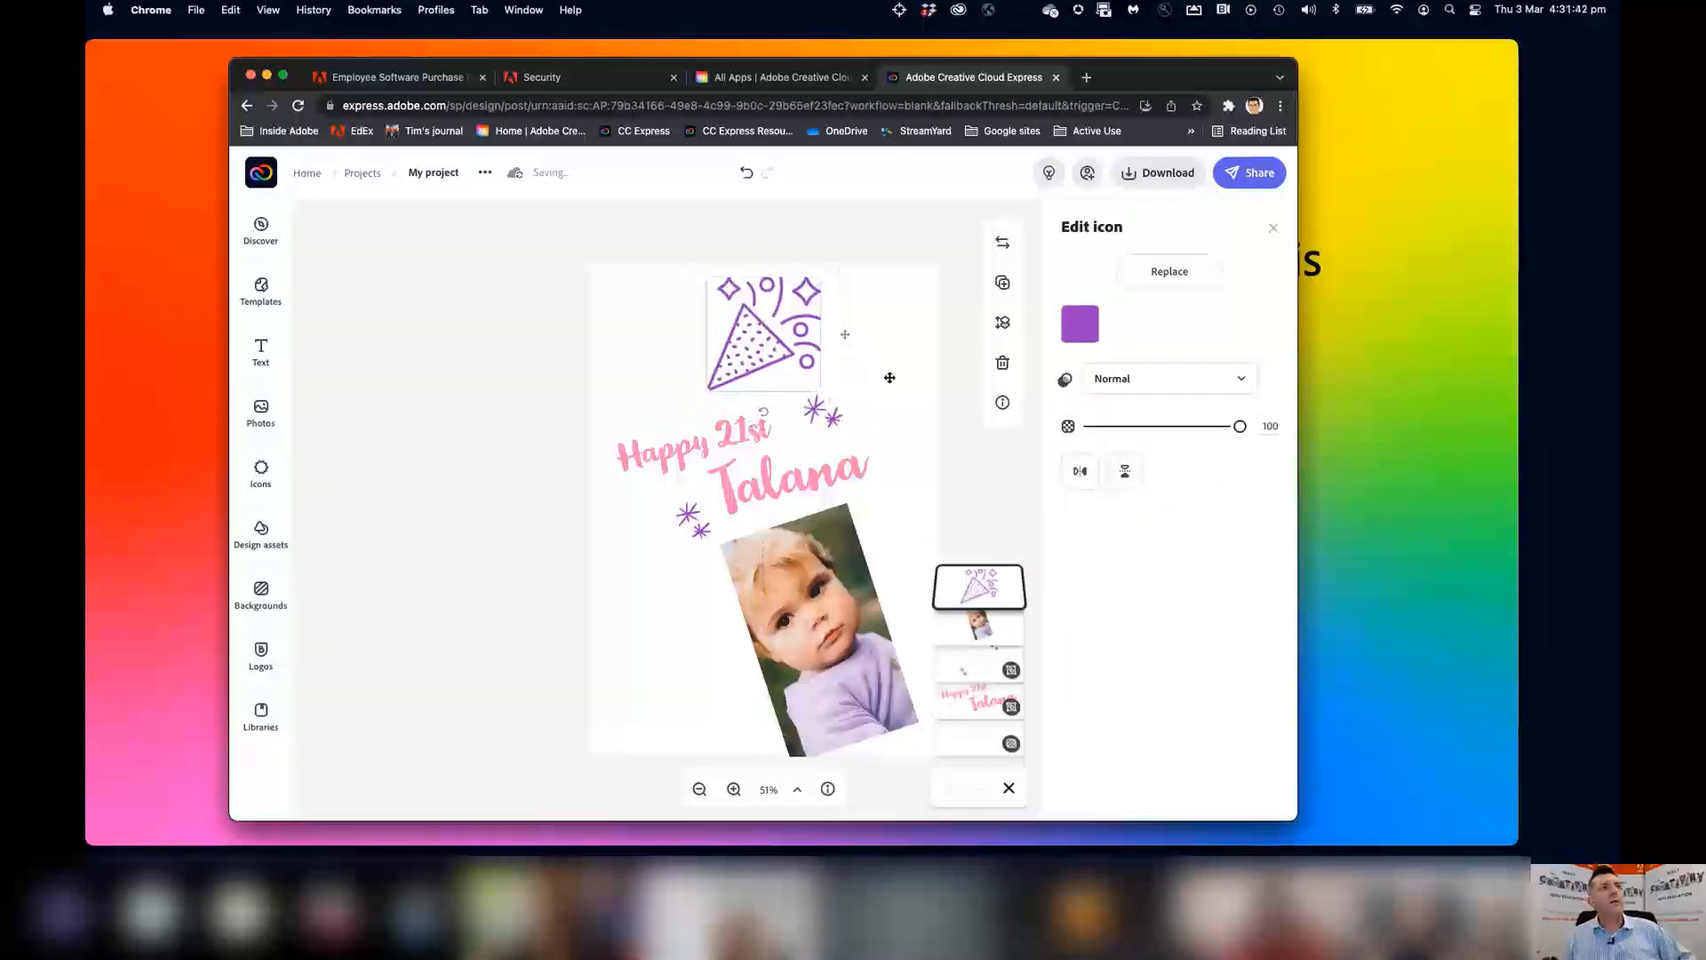
click(889, 382)
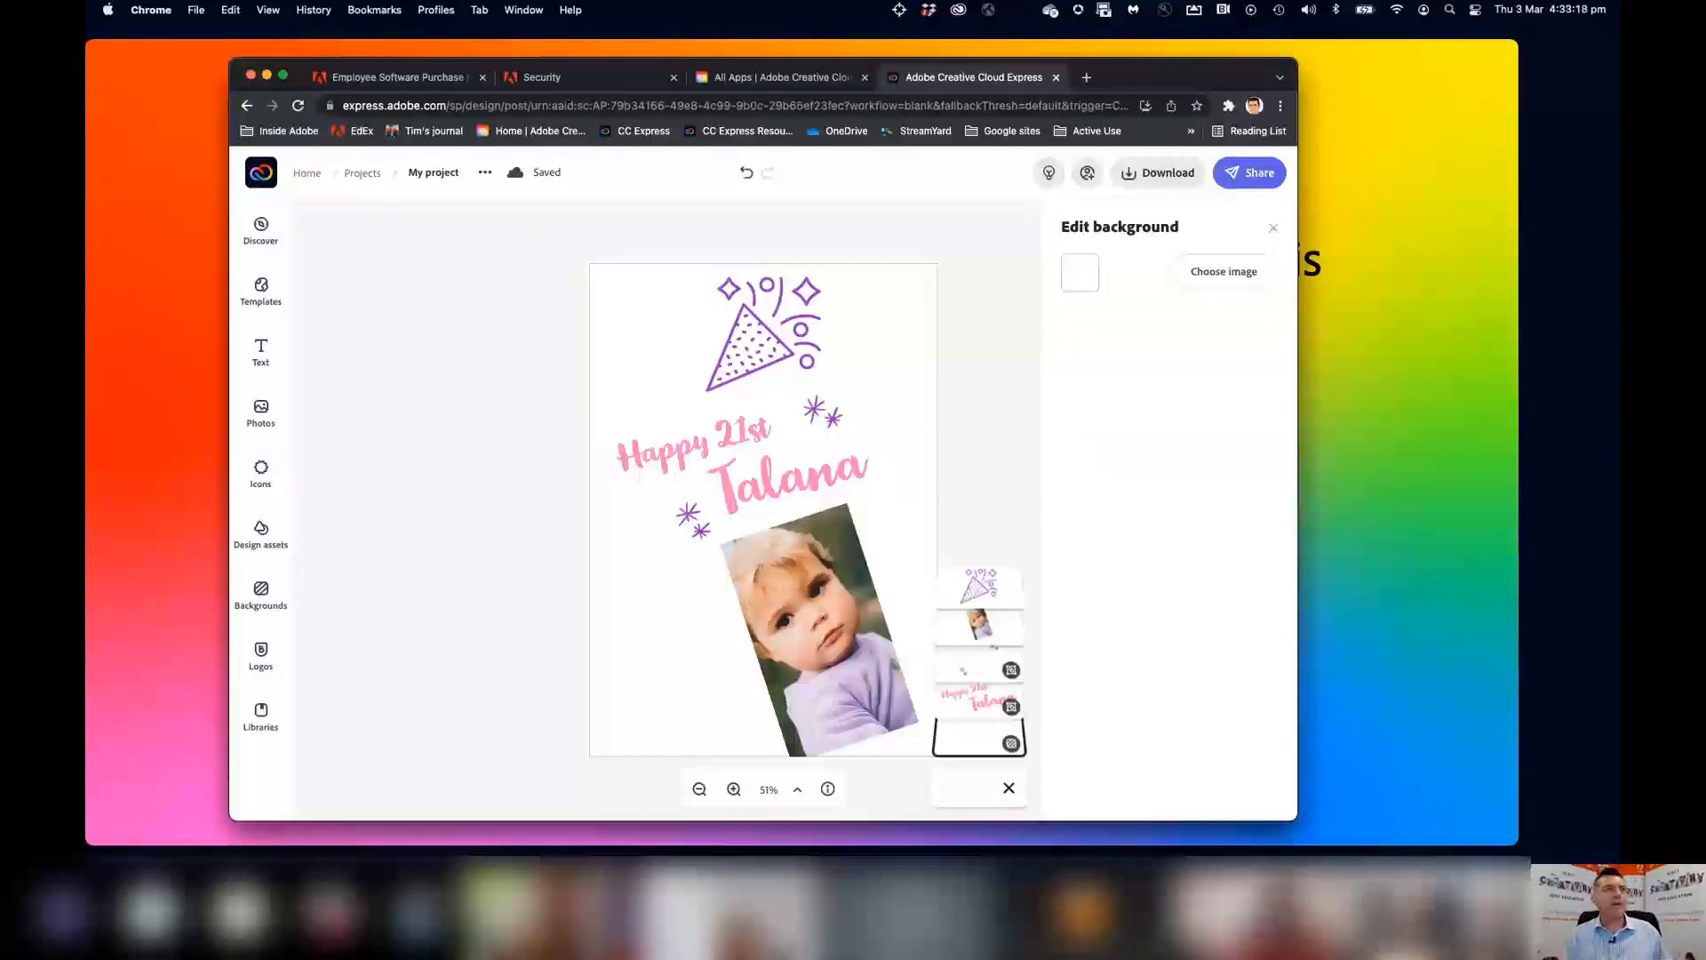
Open the poster's animation options and apply the Typewriter text animation.
click(490, 406)
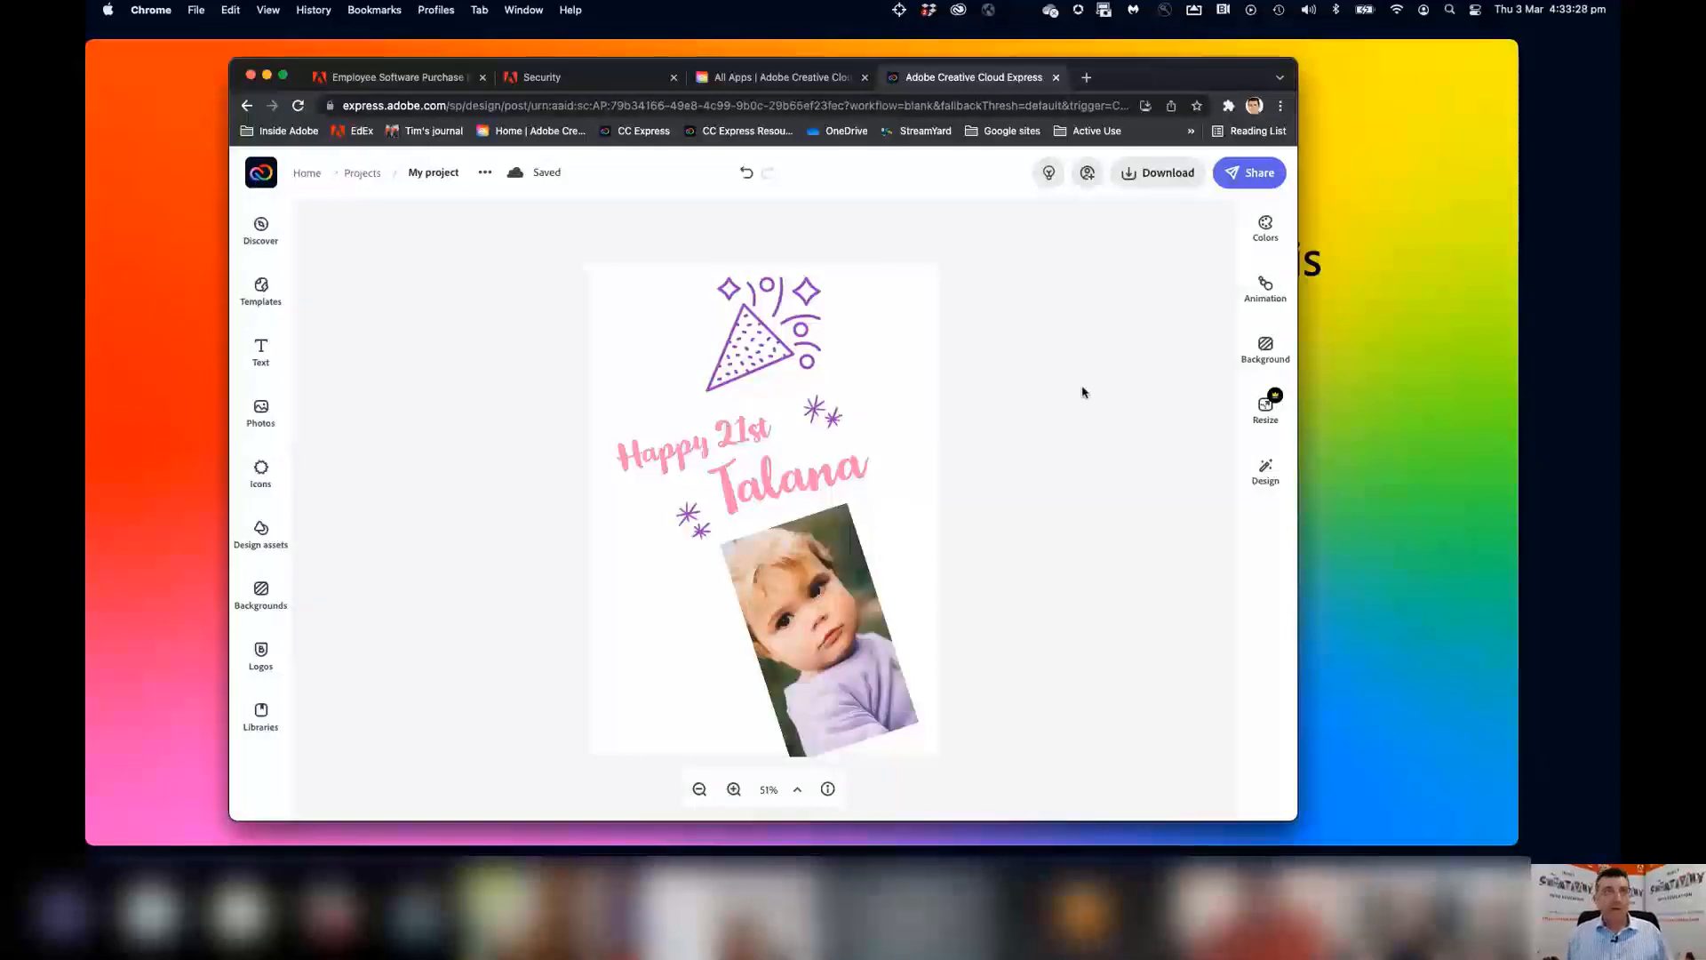
key(F1)
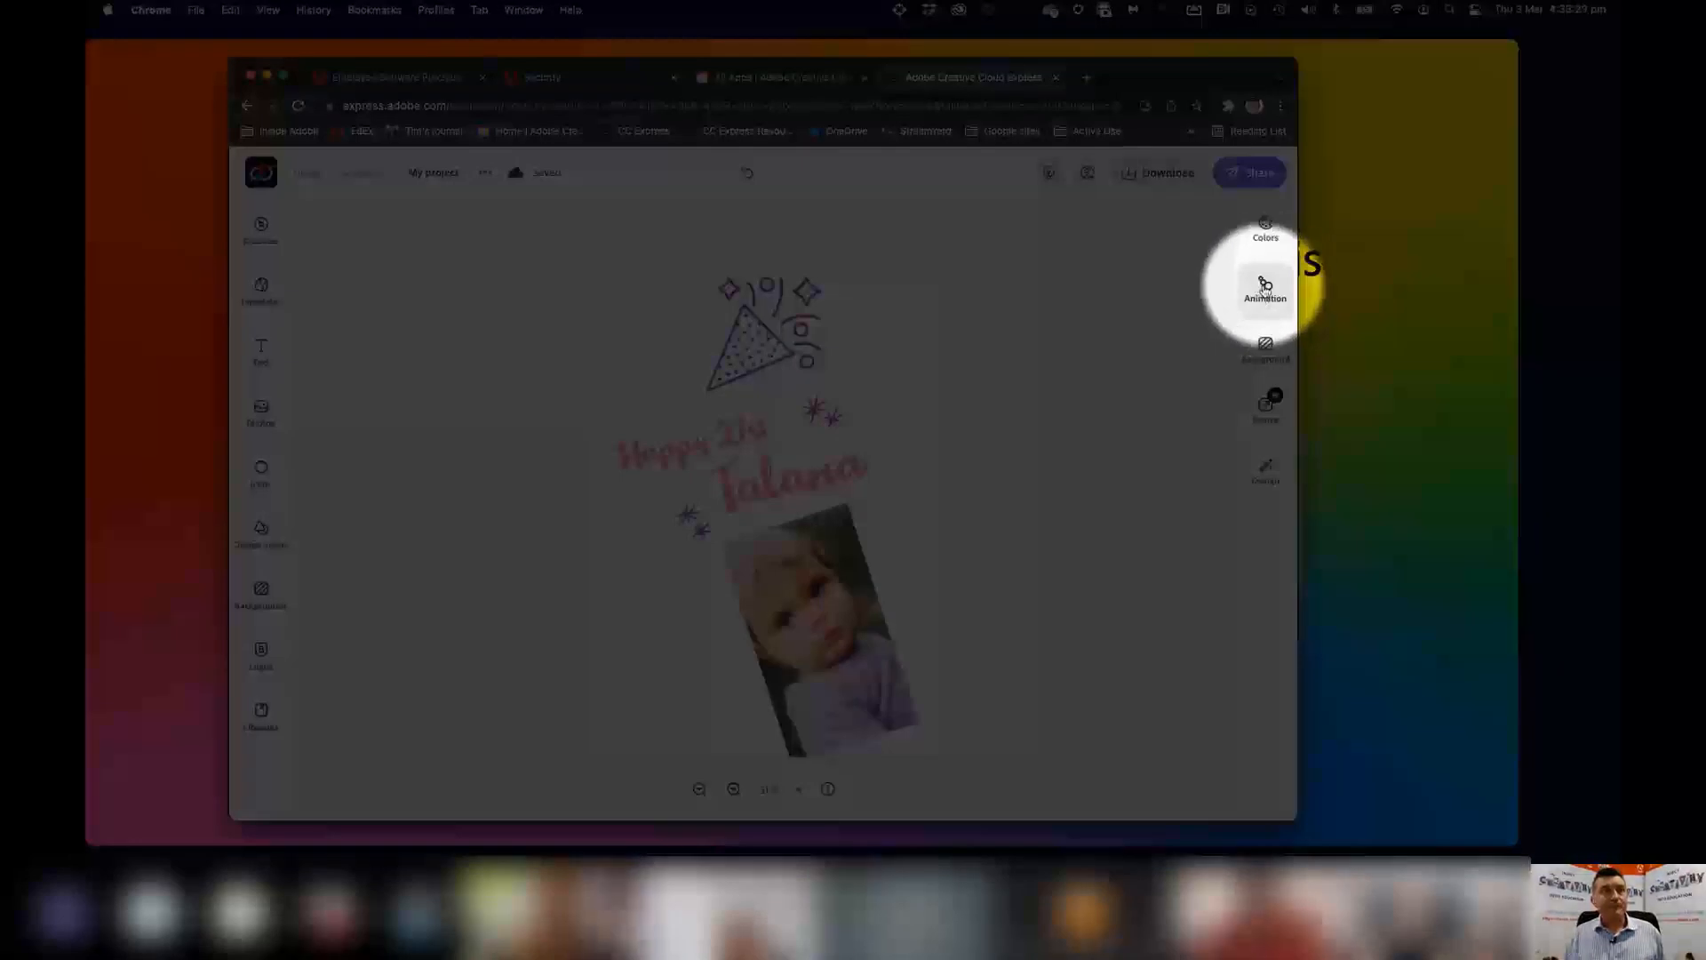
click(1264, 289)
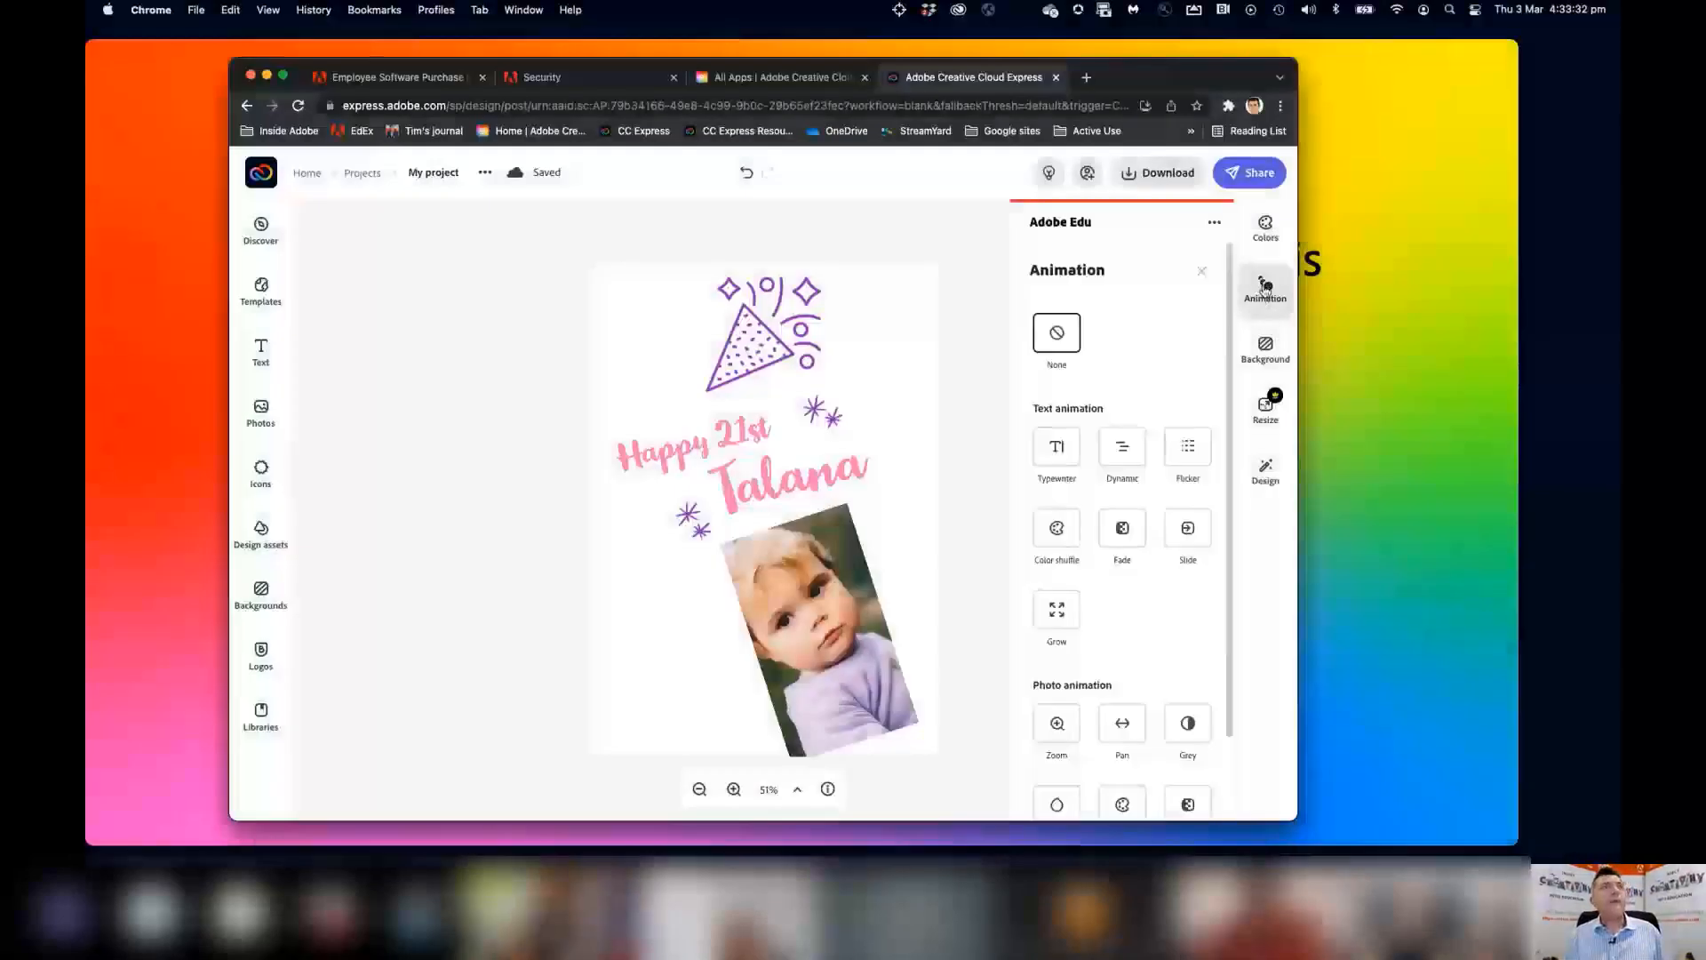
click(1059, 456)
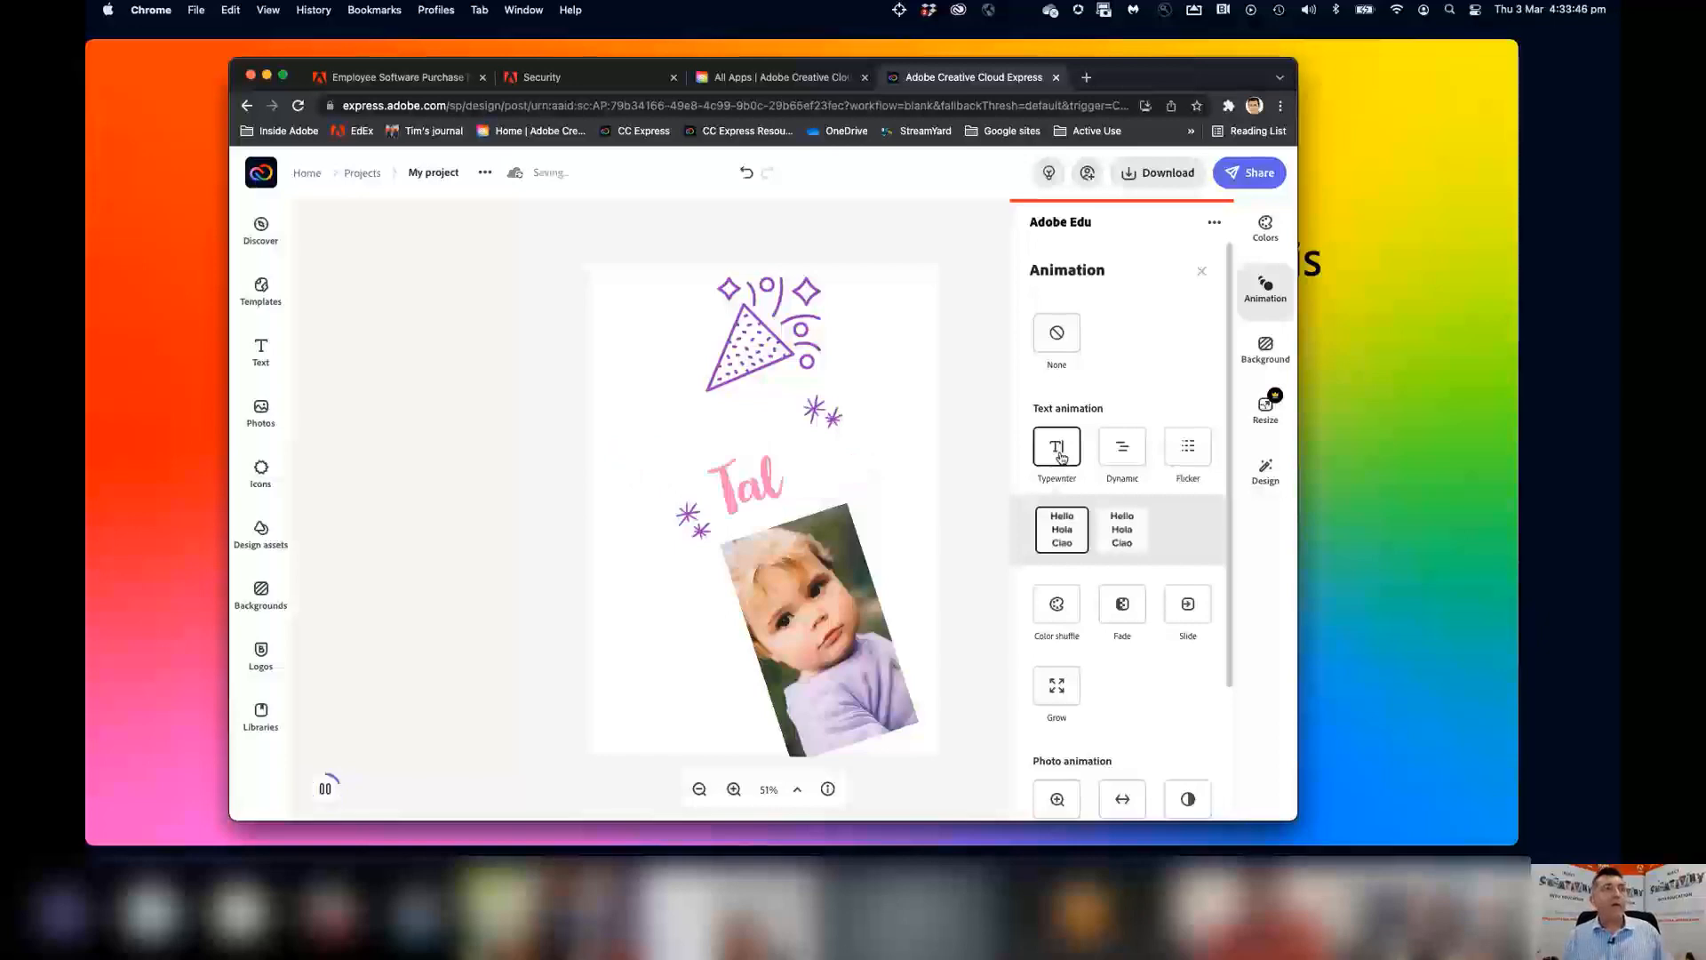
Try the Zoom photo animation and the Pan photo animation on the poster.
scroll(1083, 593, down, 5)
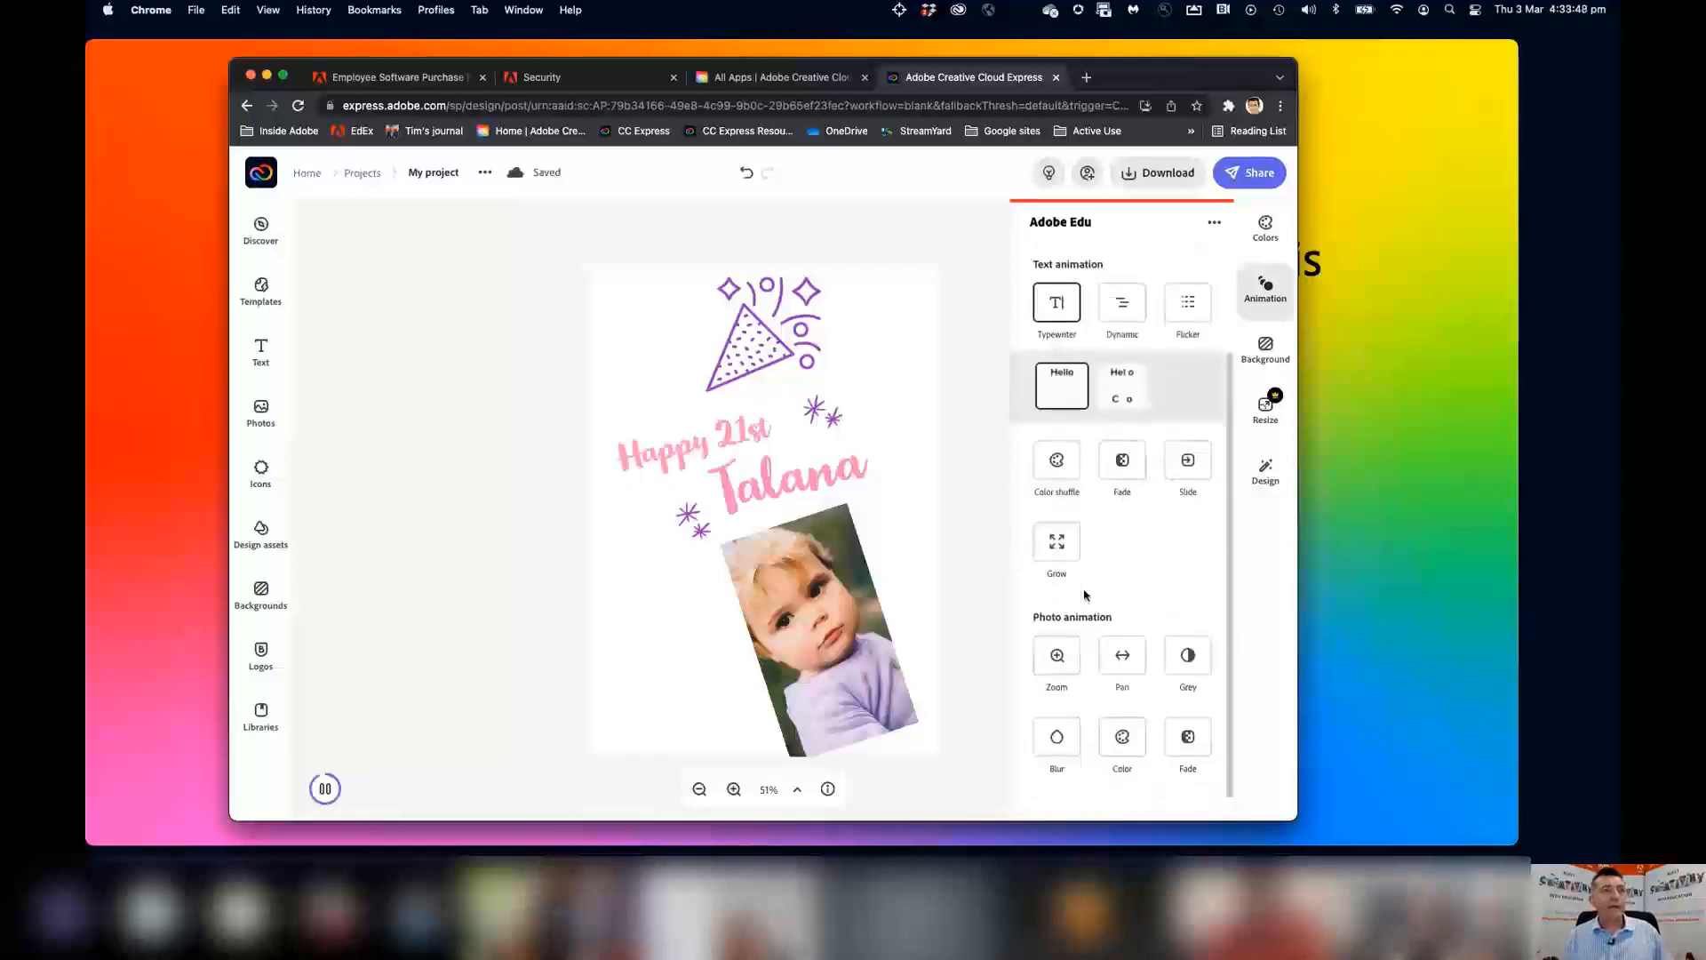
click(1062, 630)
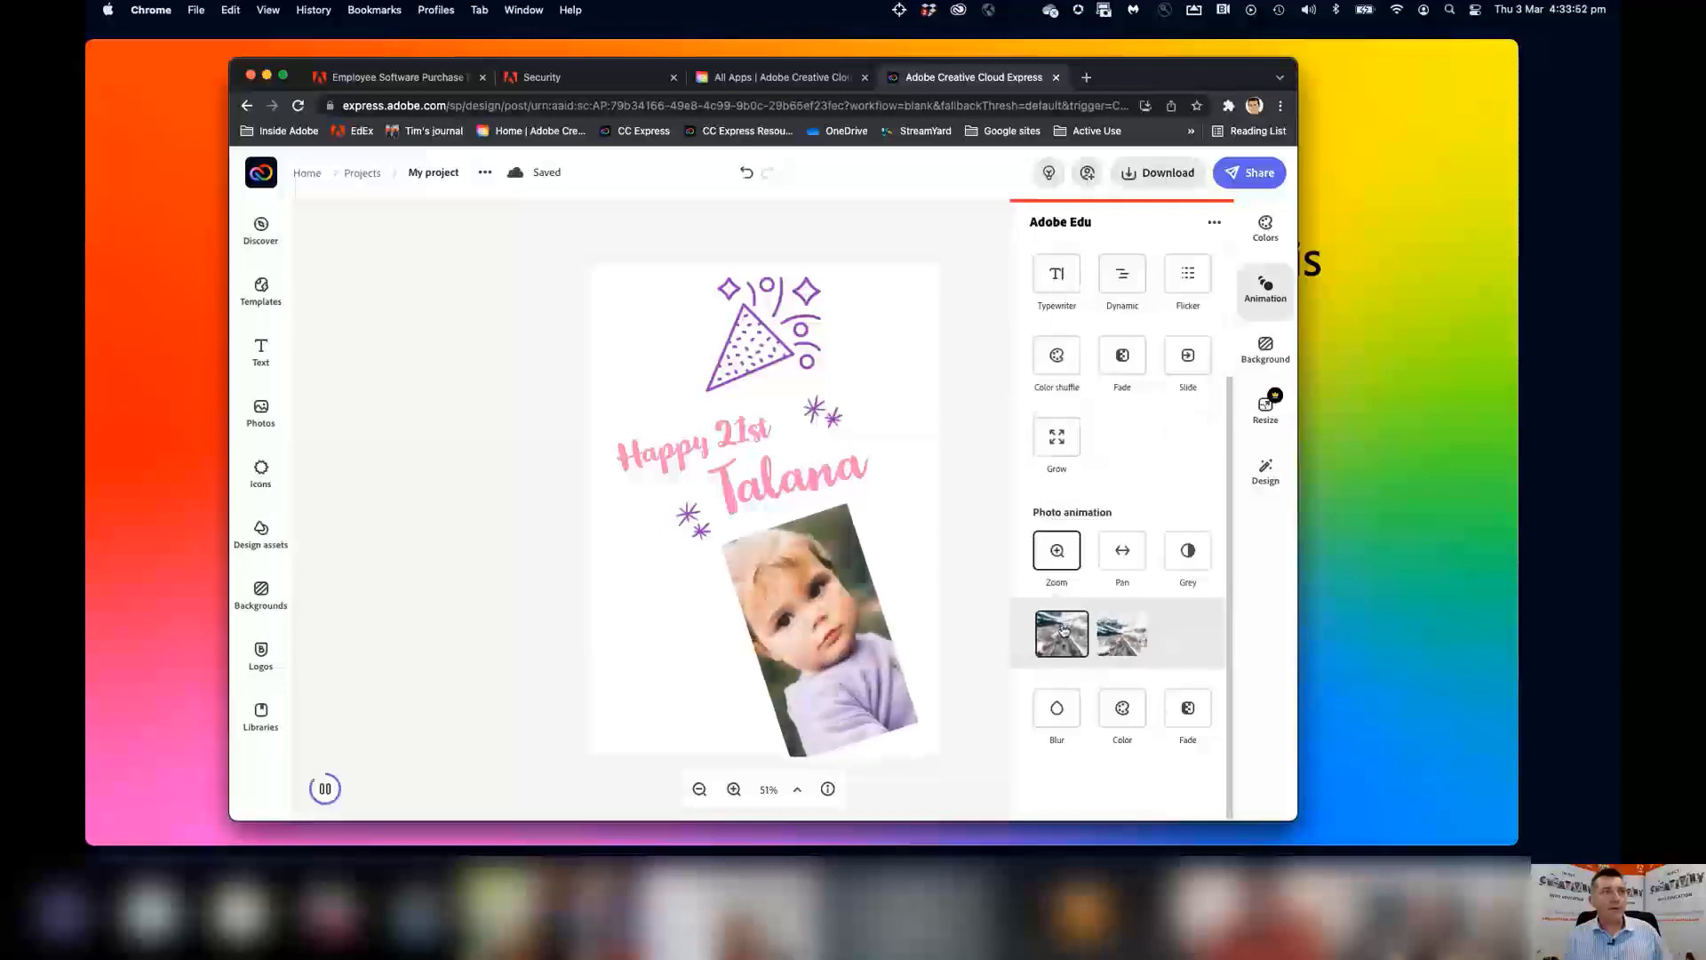
click(1130, 560)
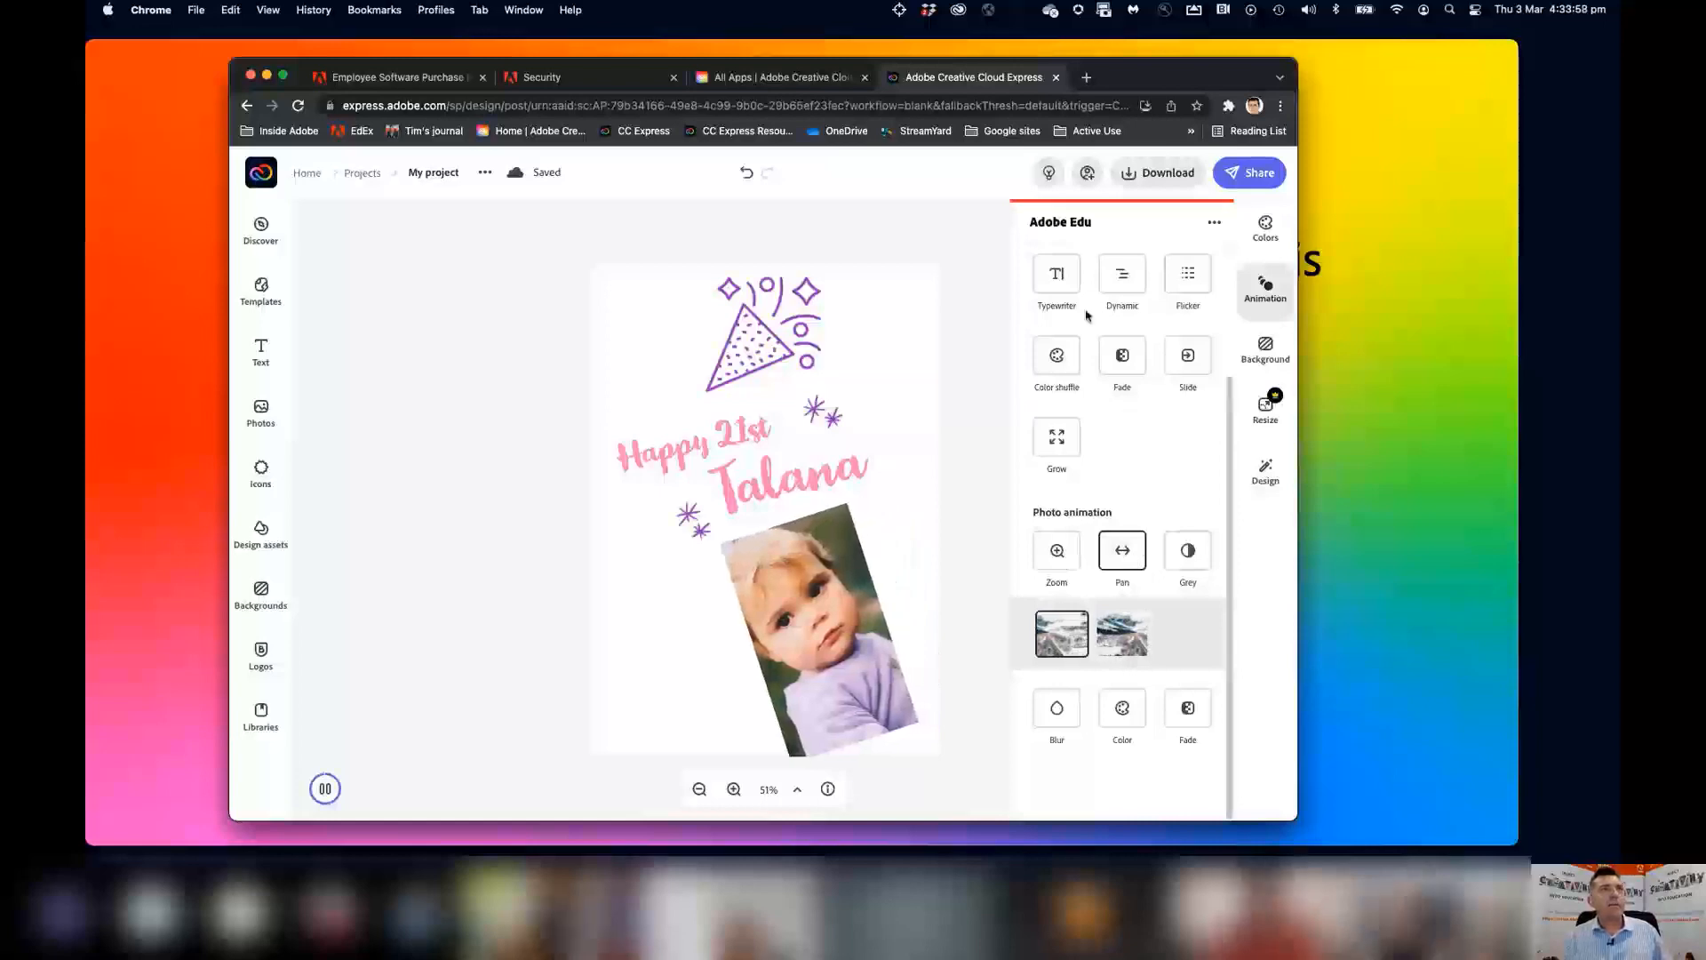
Apply the Typewriter text animation again and download the poster as MP4 Video (720p).
click(1064, 284)
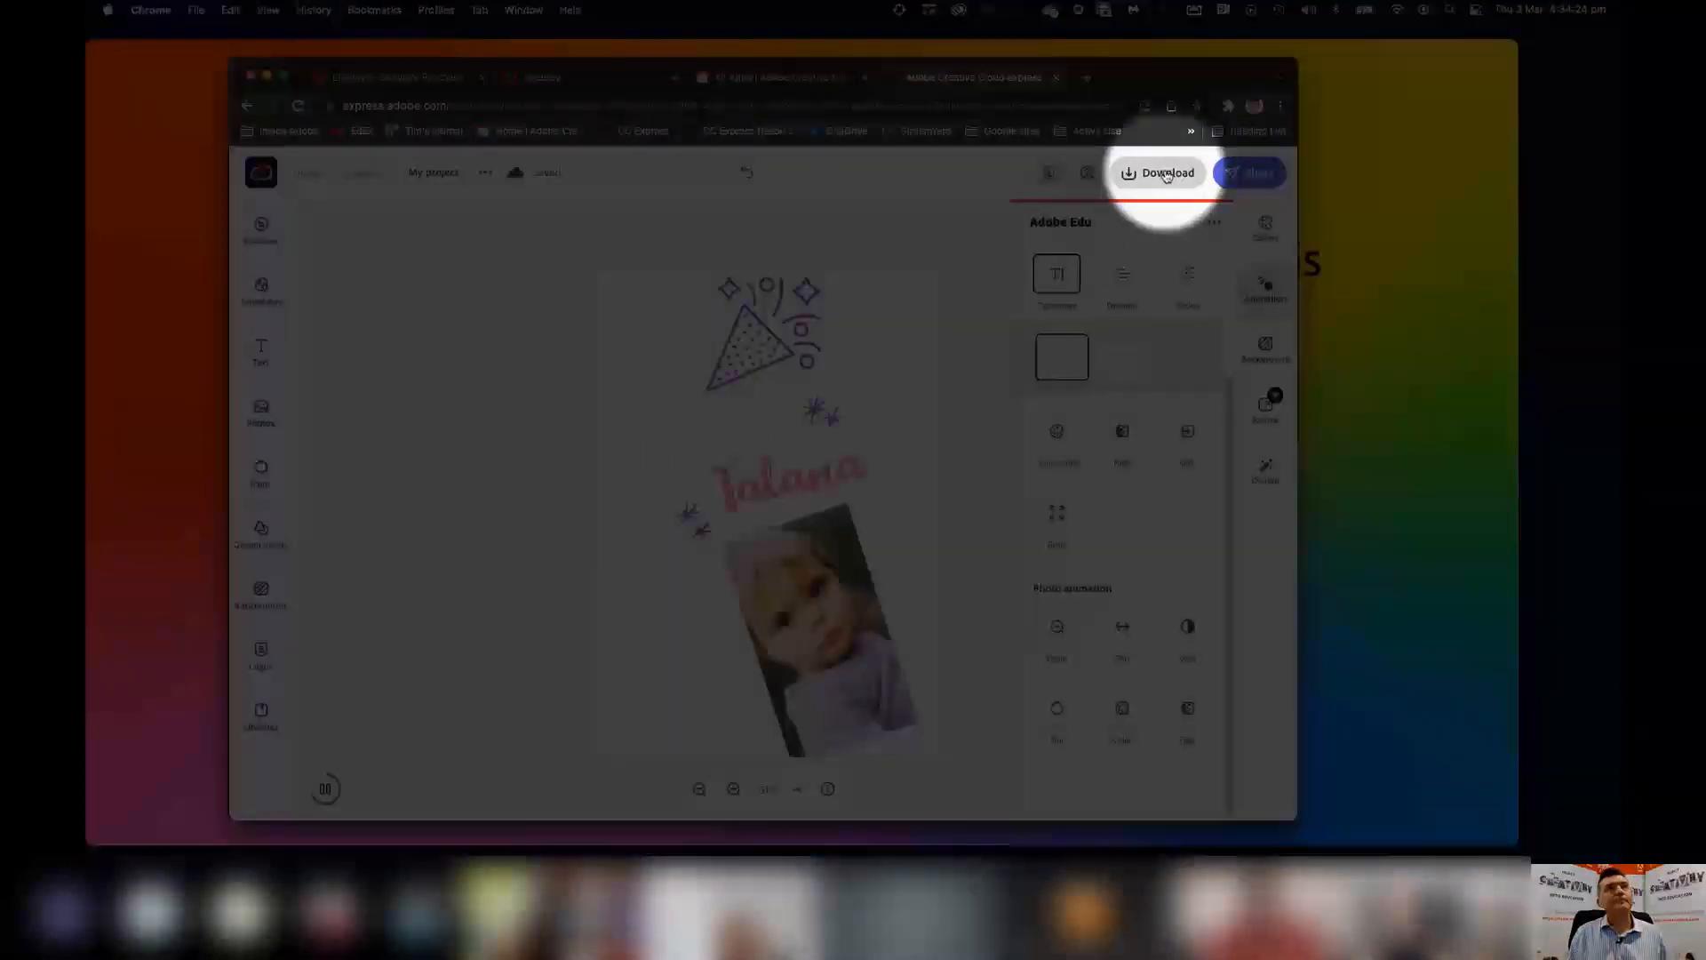
click(1166, 174)
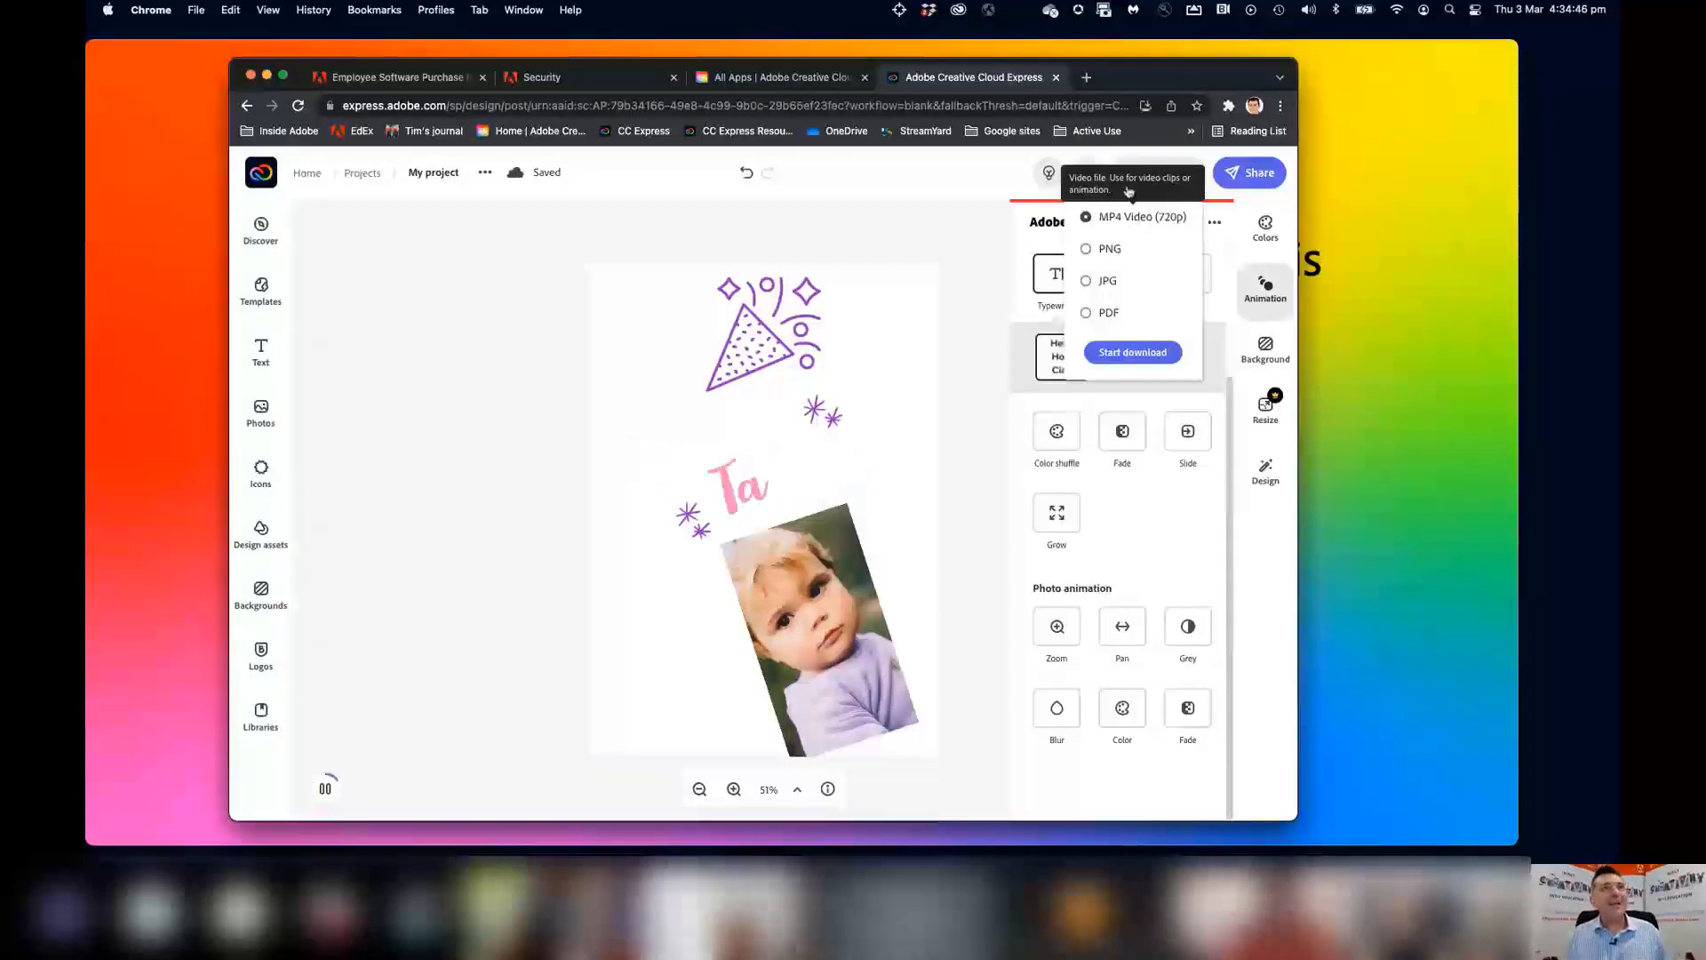
click(1119, 352)
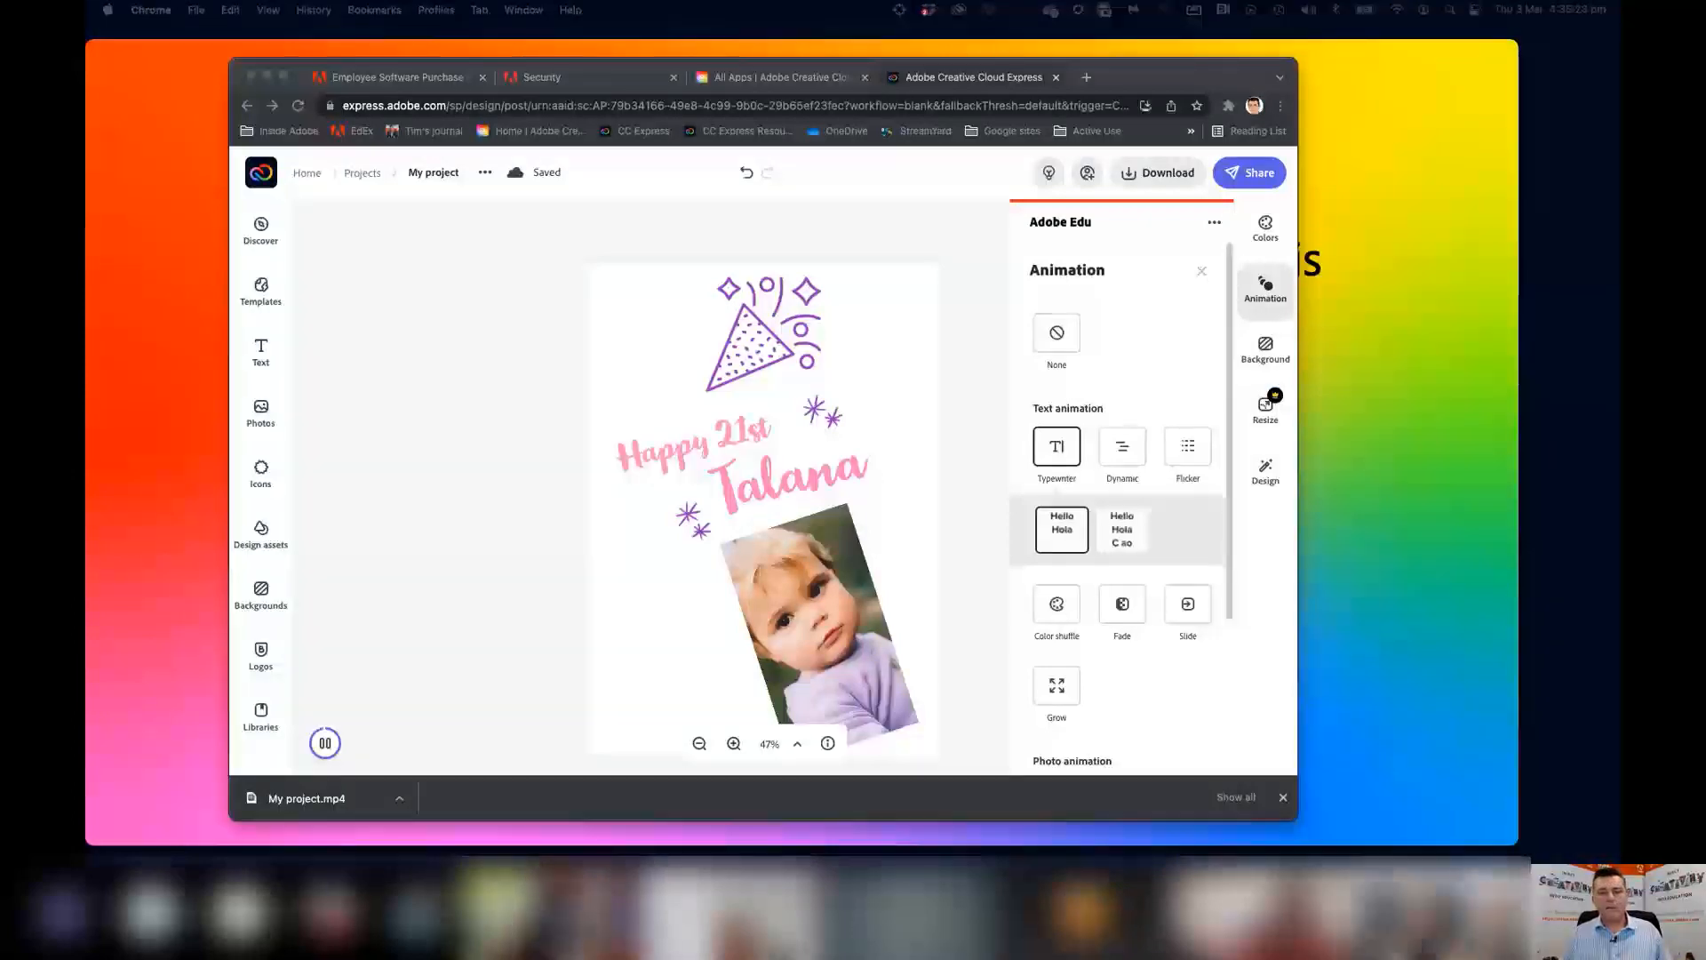
Bring up the 5 min CC Express Fun Activity slide and return to the browser.
click(1355, 582)
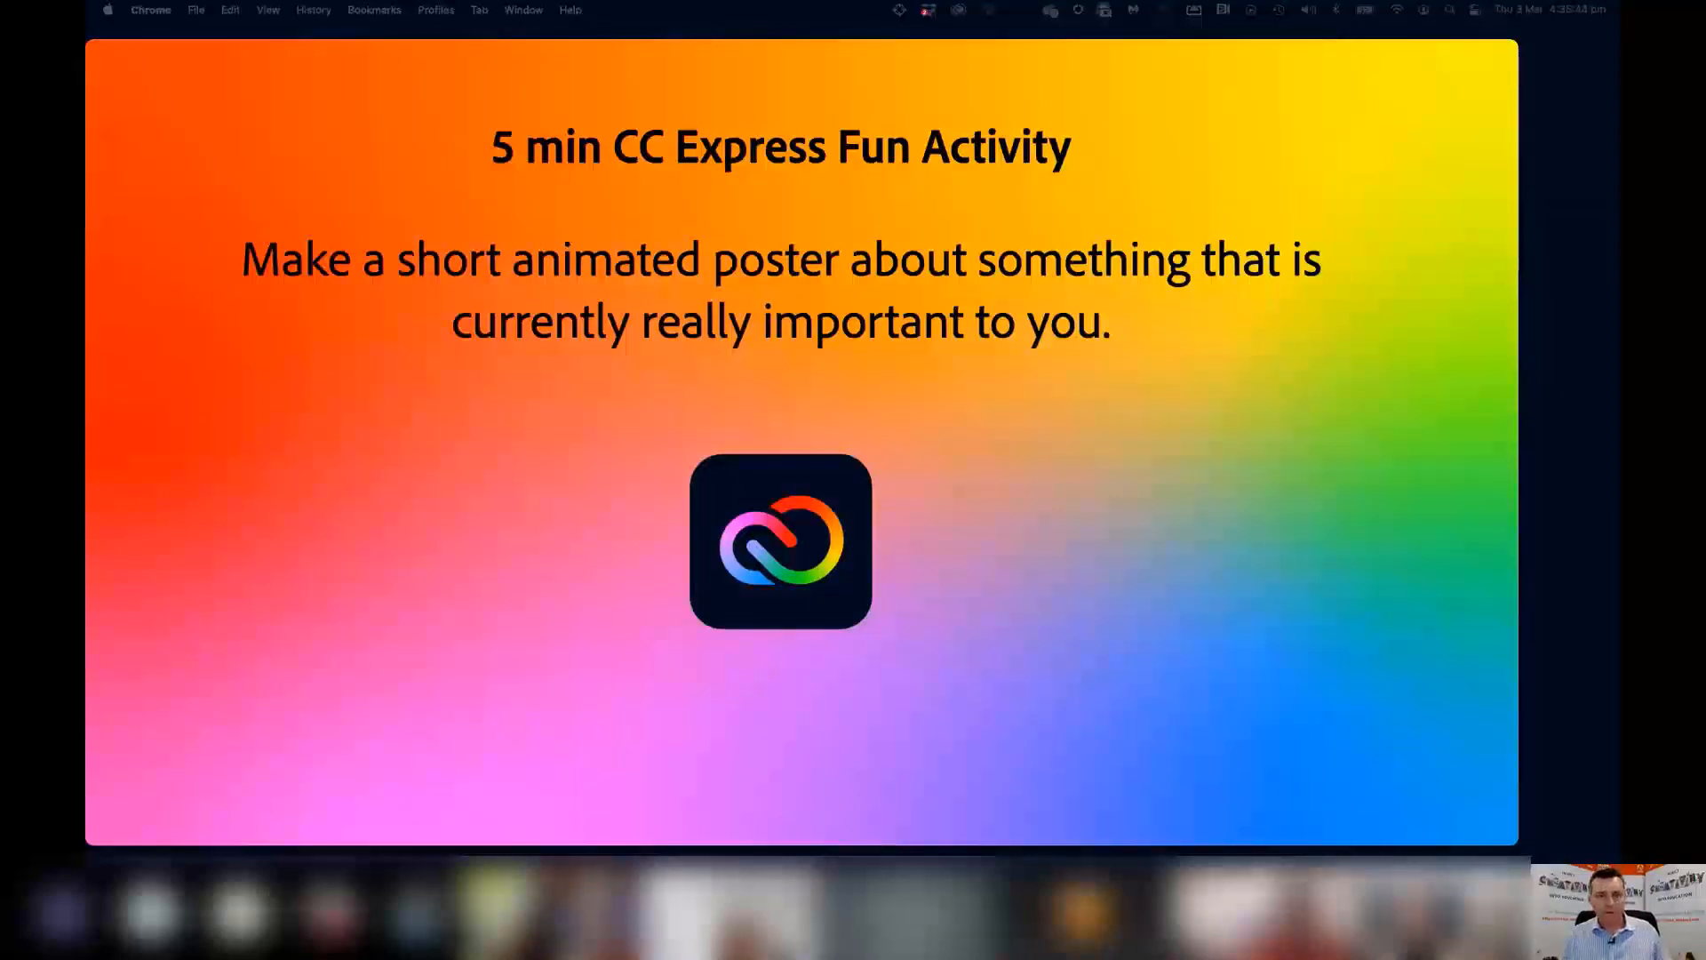
key(super+Tab)
key(super+Tab)
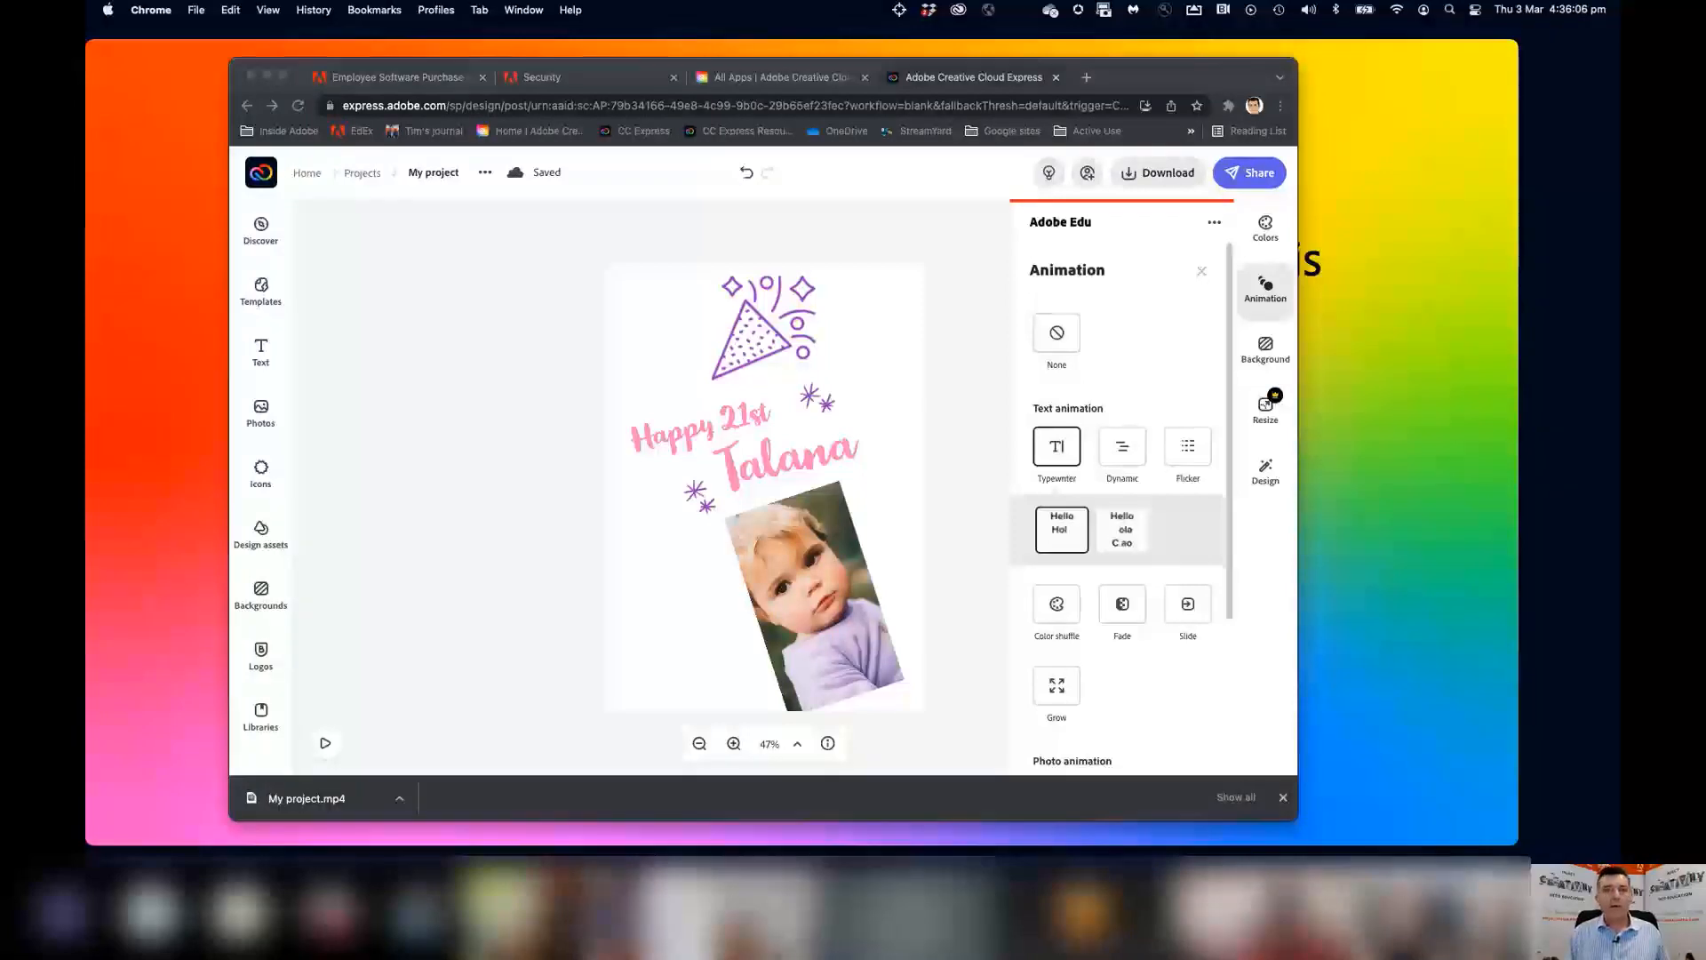
Switch to Finder and show the Downloads folder in a new window over the browser.
key(super+Tab)
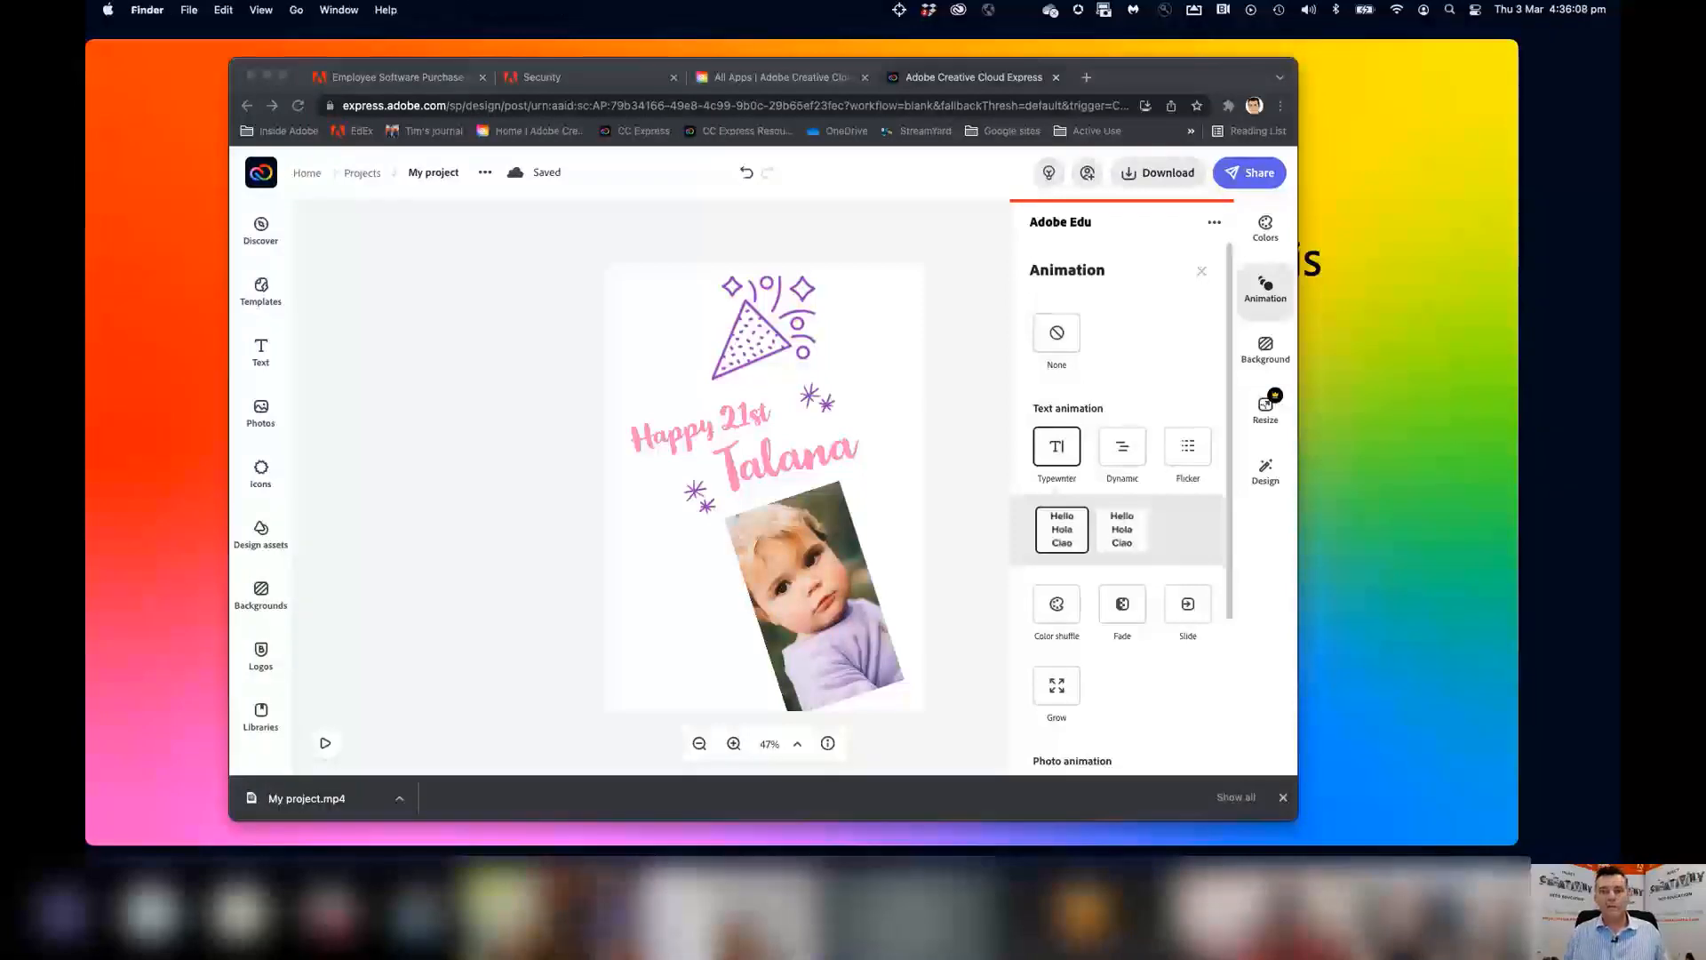
key(super+n)
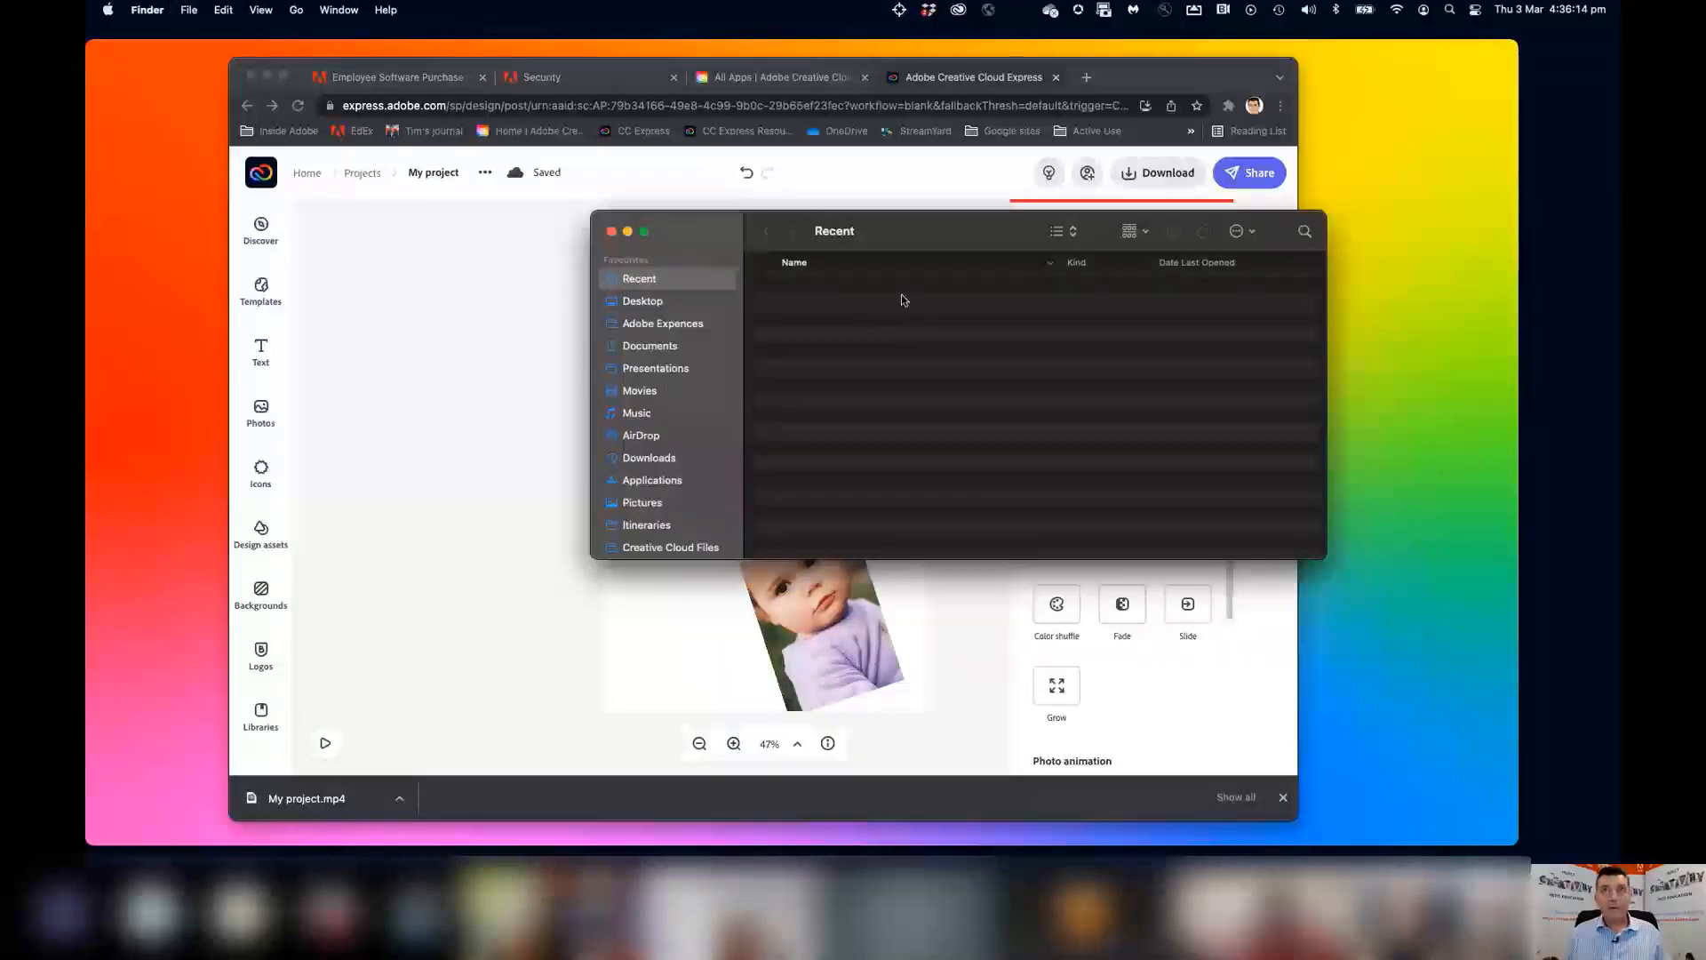
key(super+n)
drag(887, 235, 739, 263)
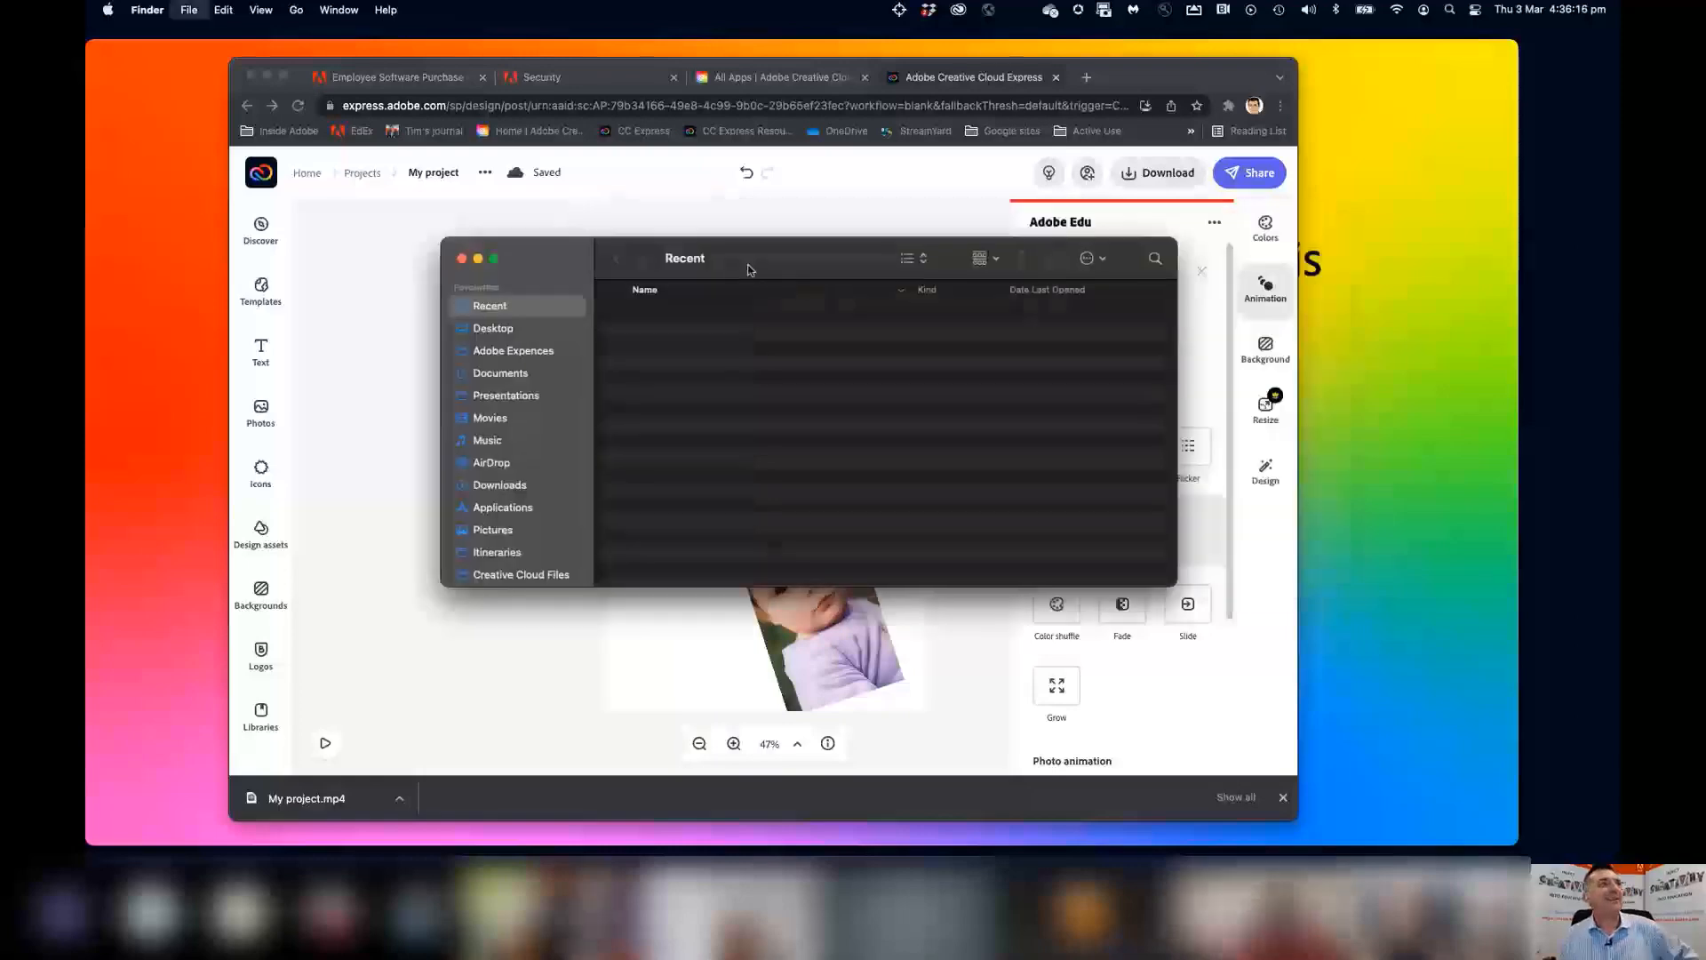
click(499, 491)
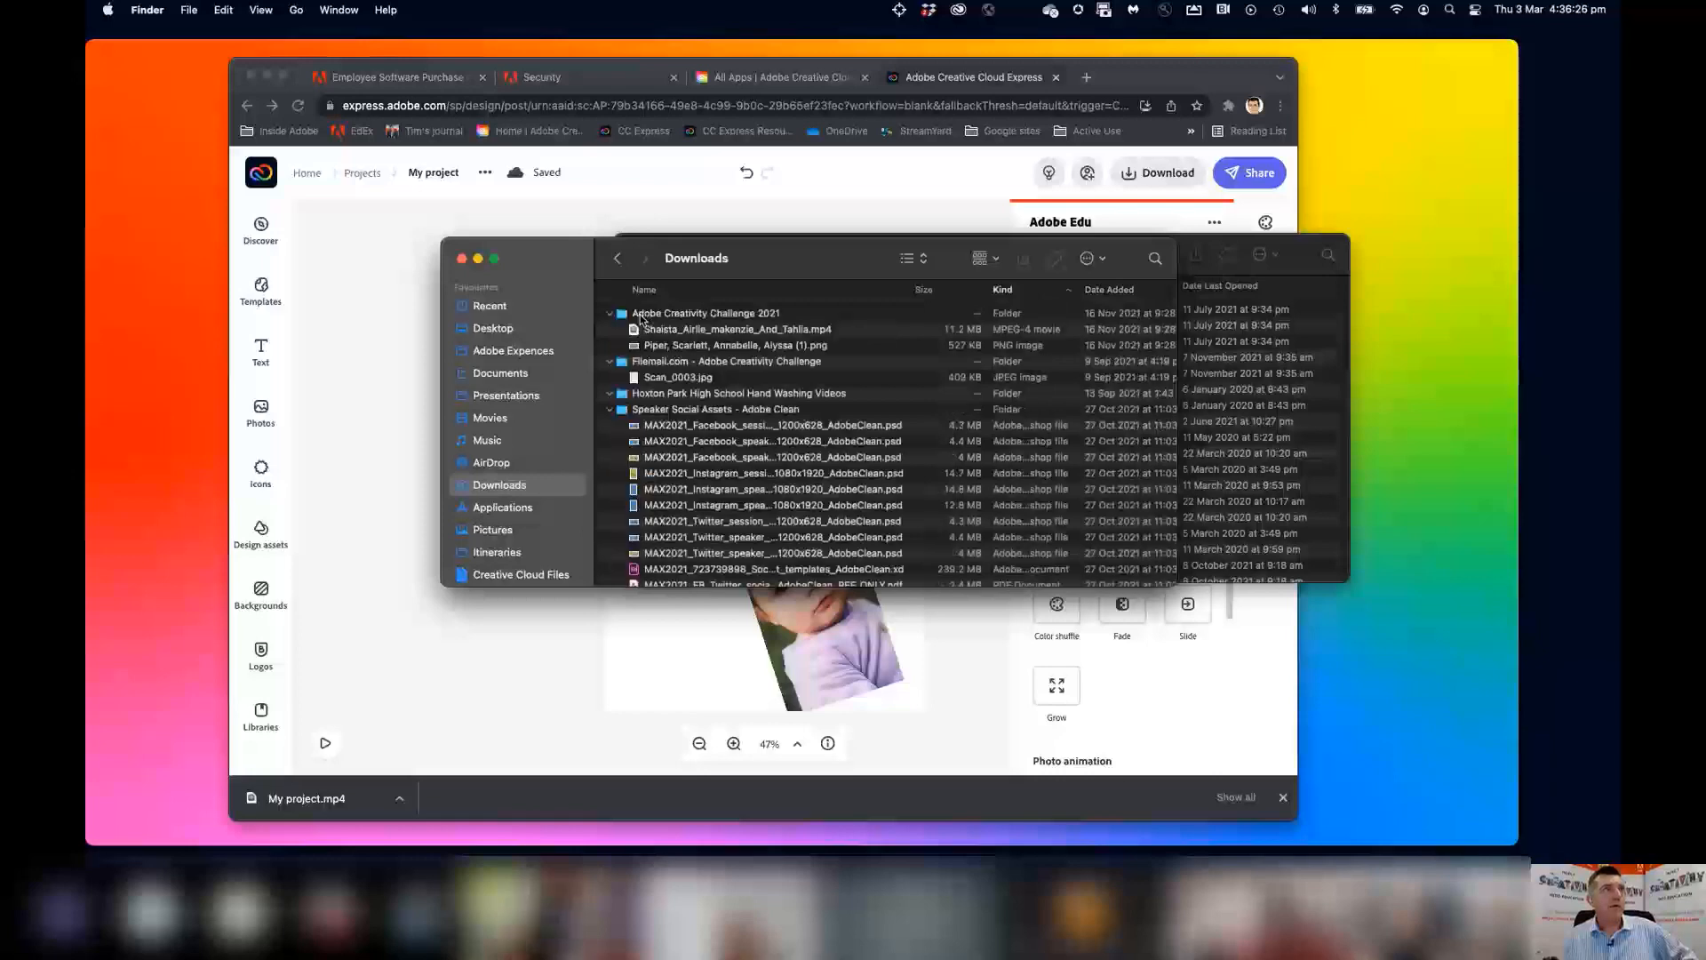
Sort the Downloads folder by date added, locate My project.mp4, and move the Finder window off this screen.
click(642, 318)
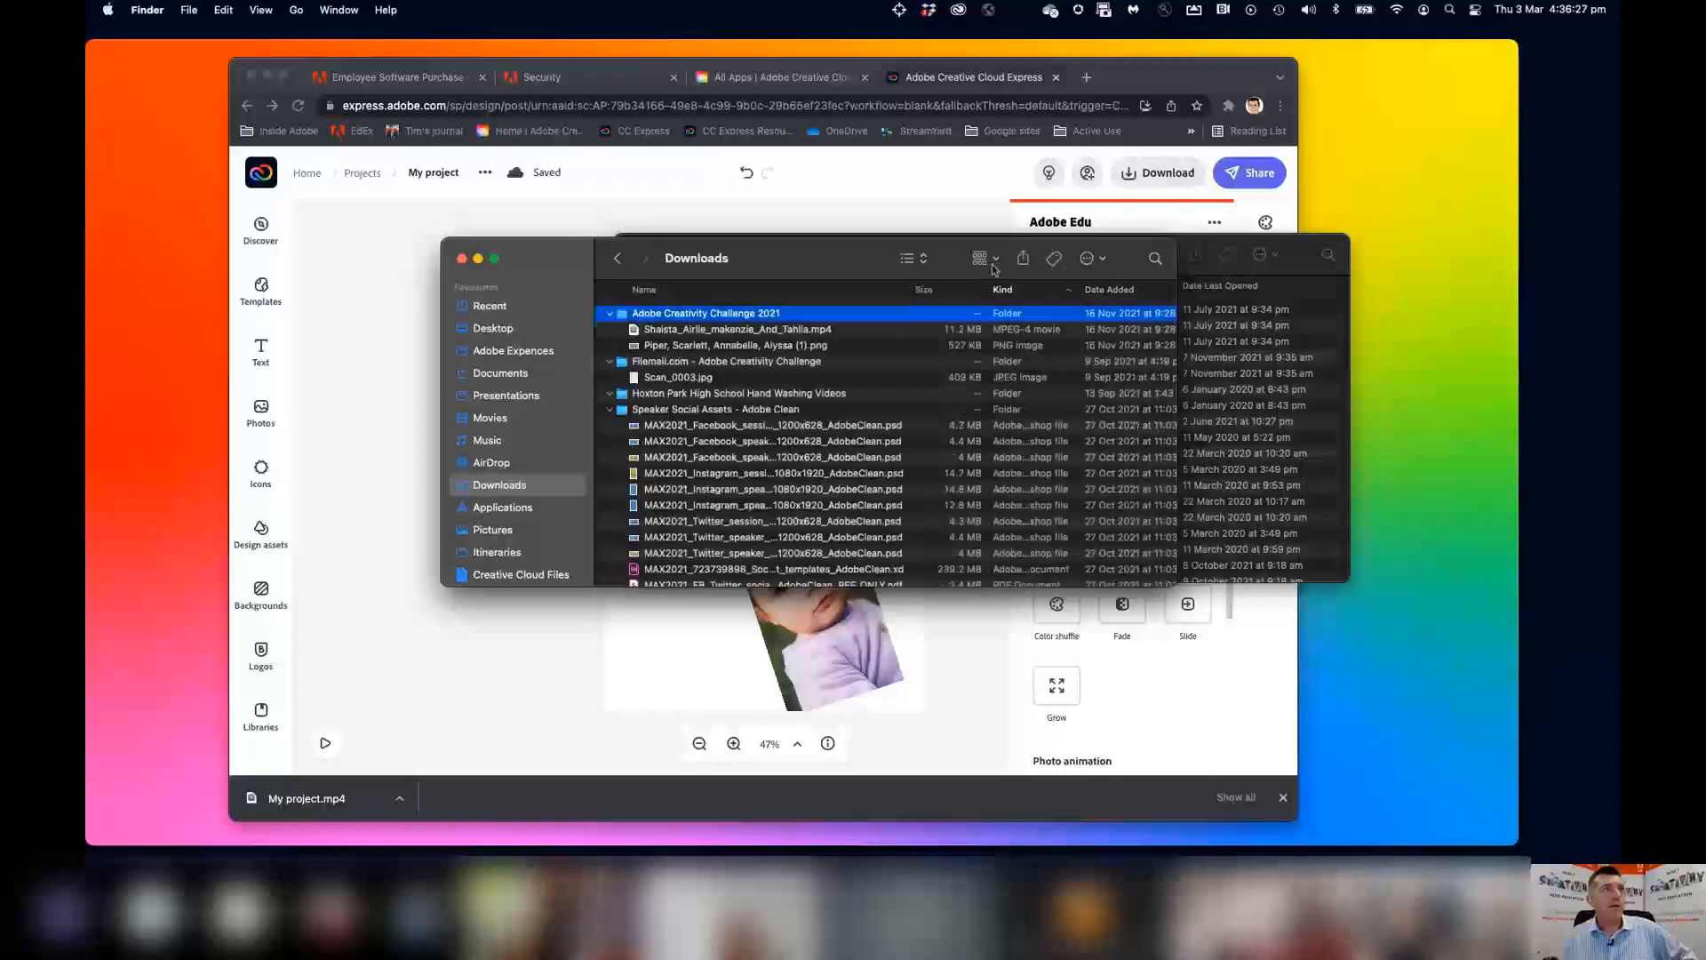
click(1117, 288)
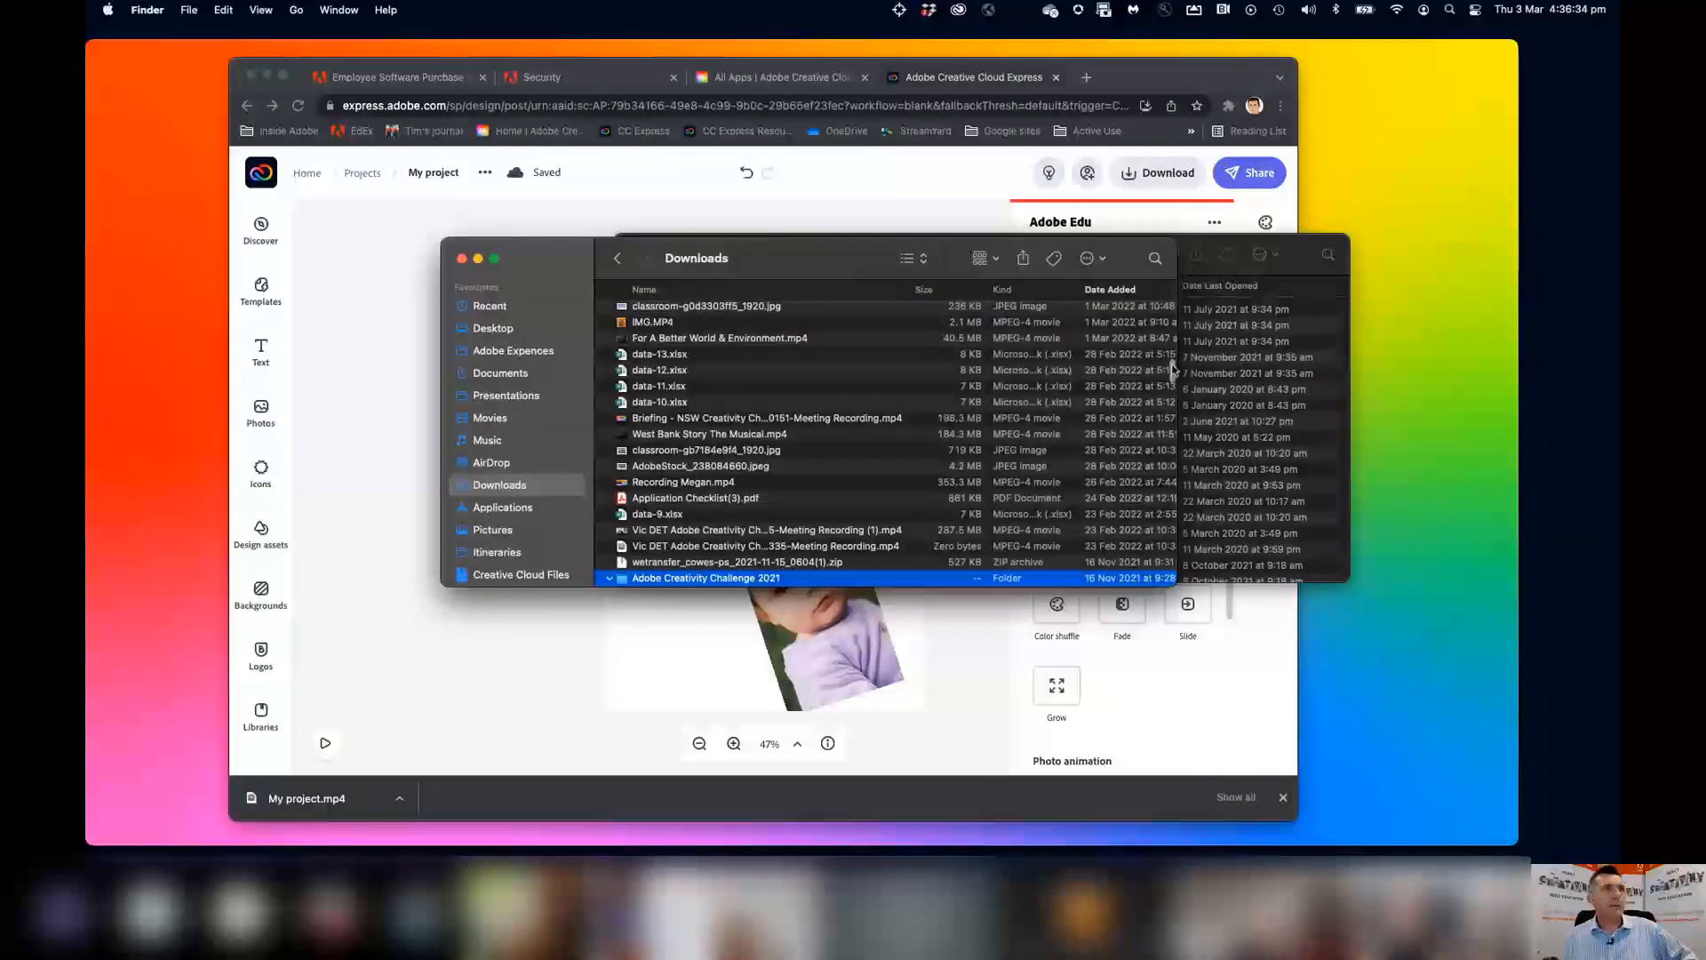
scroll(1077, 365, up, 10)
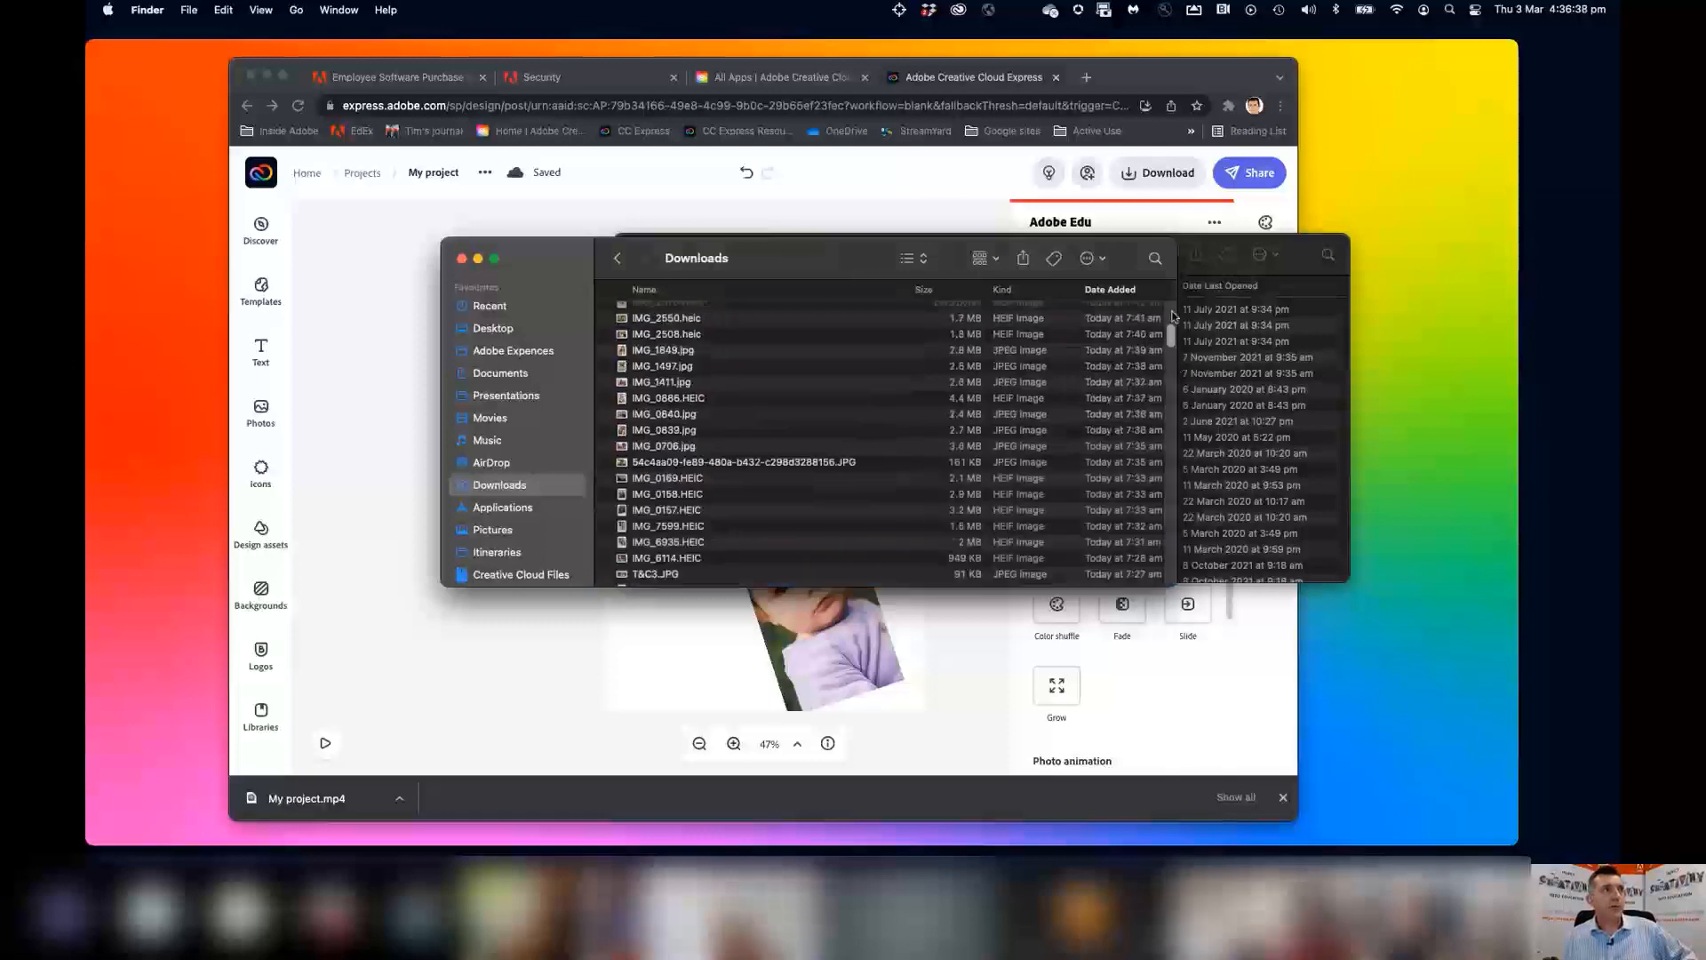
scroll(1173, 315, up, 5)
scroll(702, 318, right, 1)
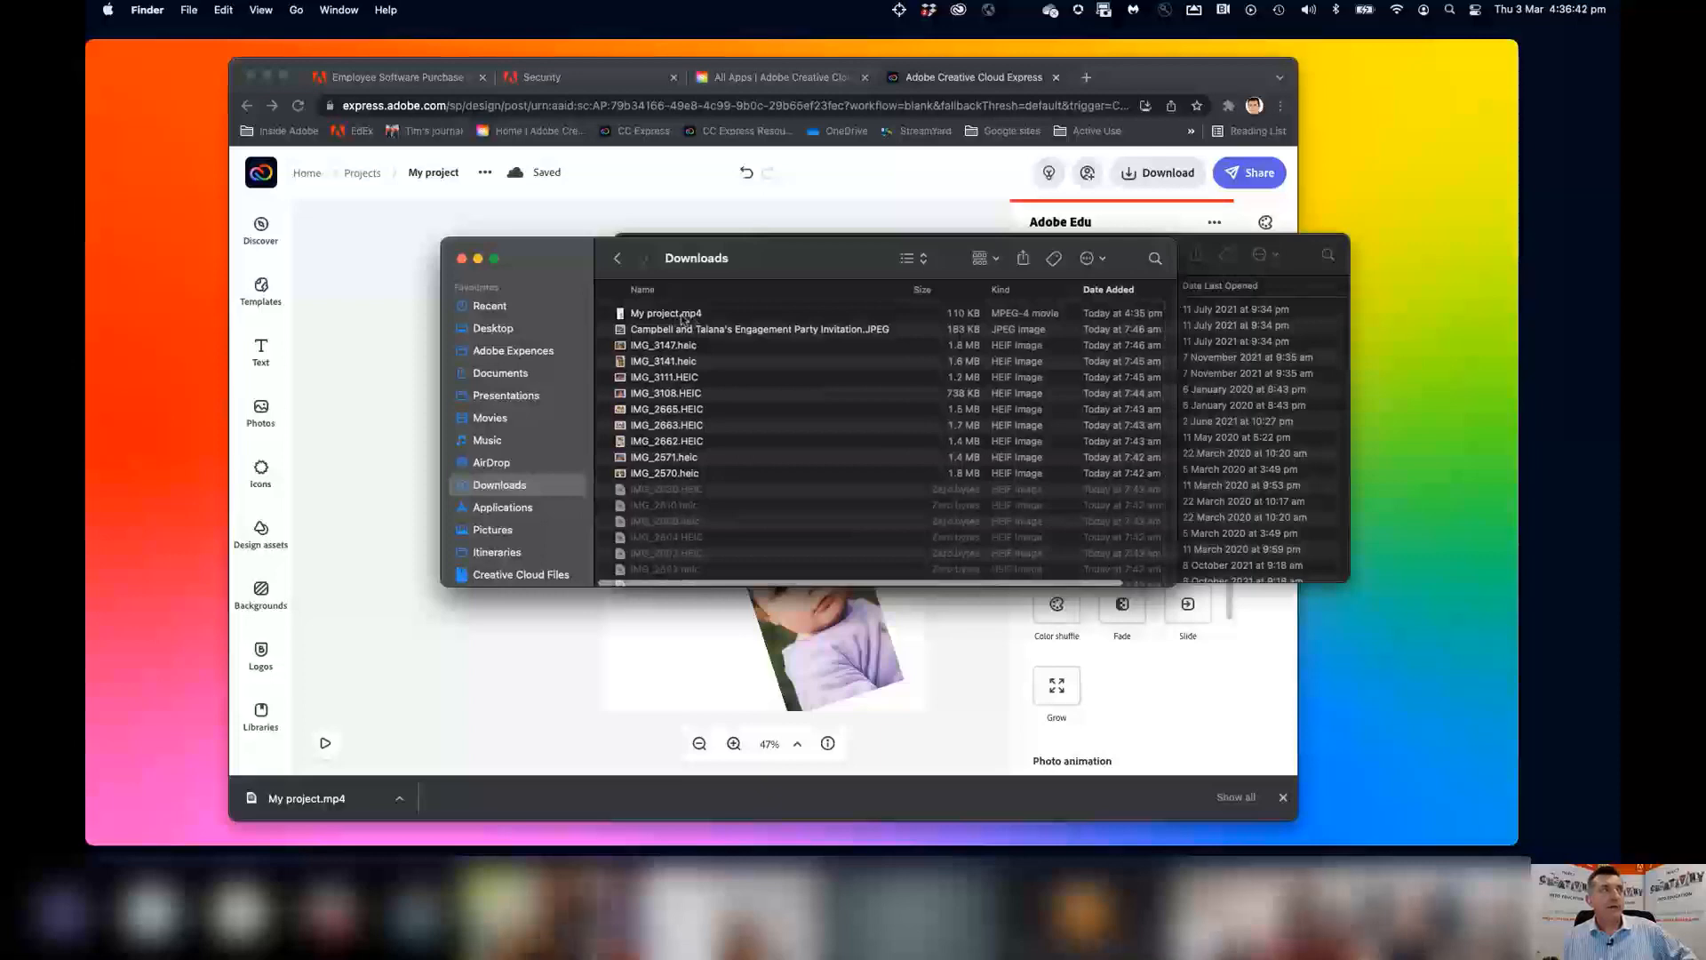
drag(835, 267, 1619, 267)
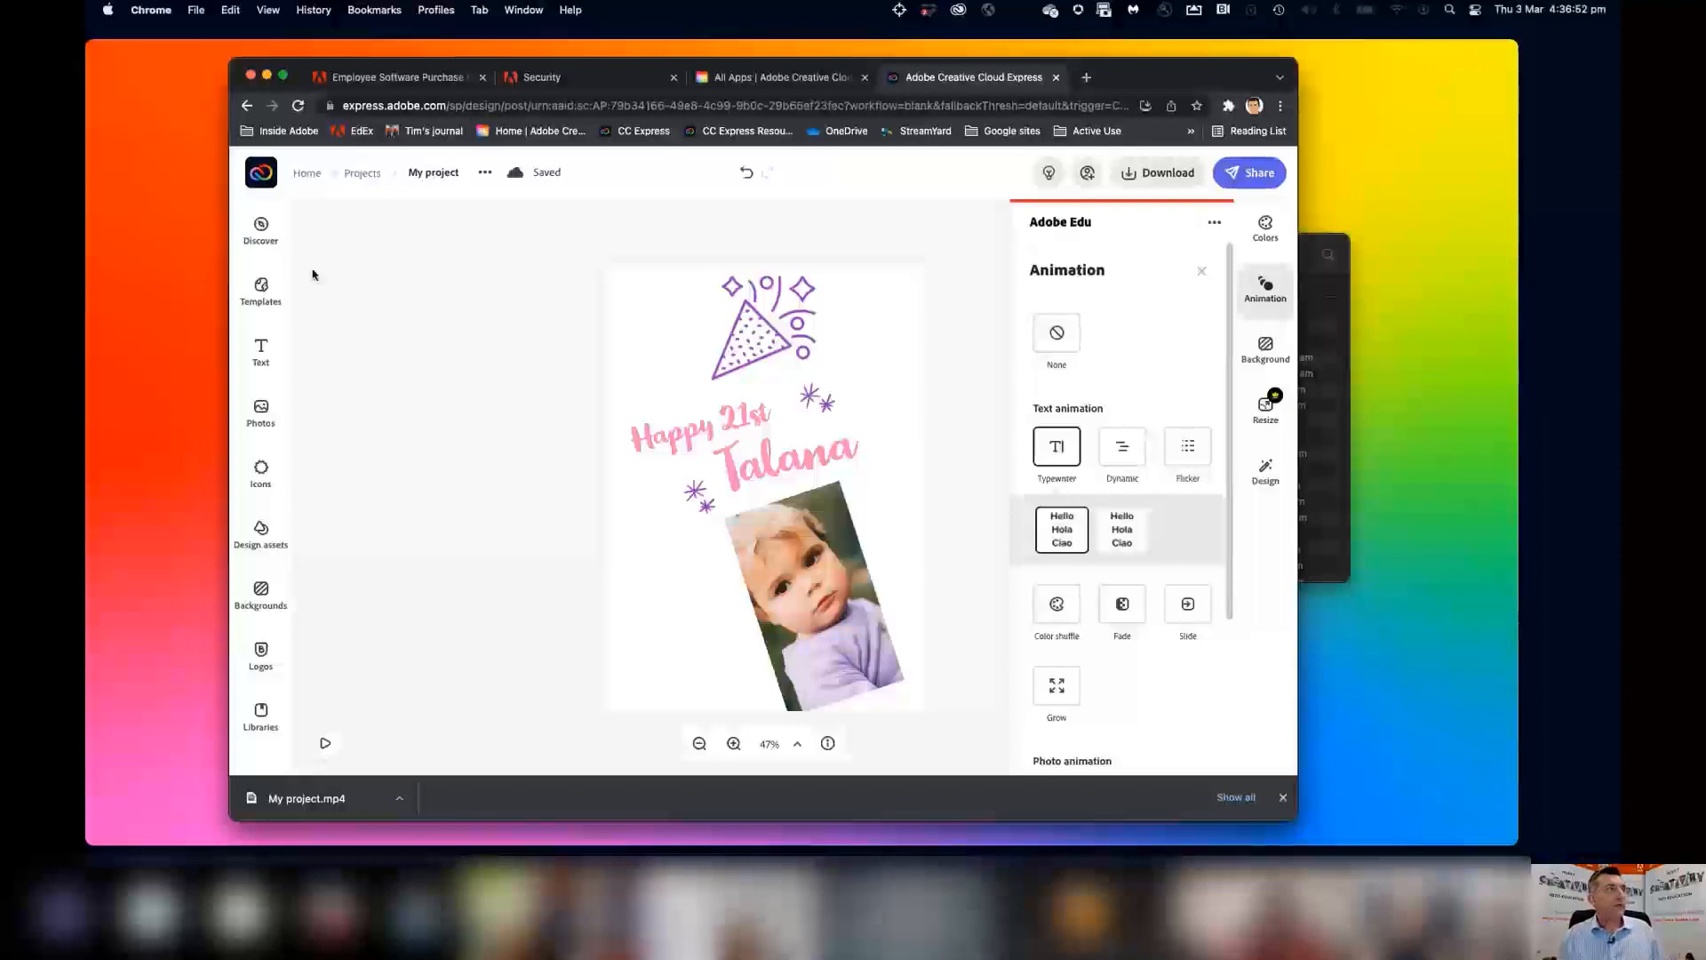
Leave the poster for the home page and show the list of saved projects.
click(262, 175)
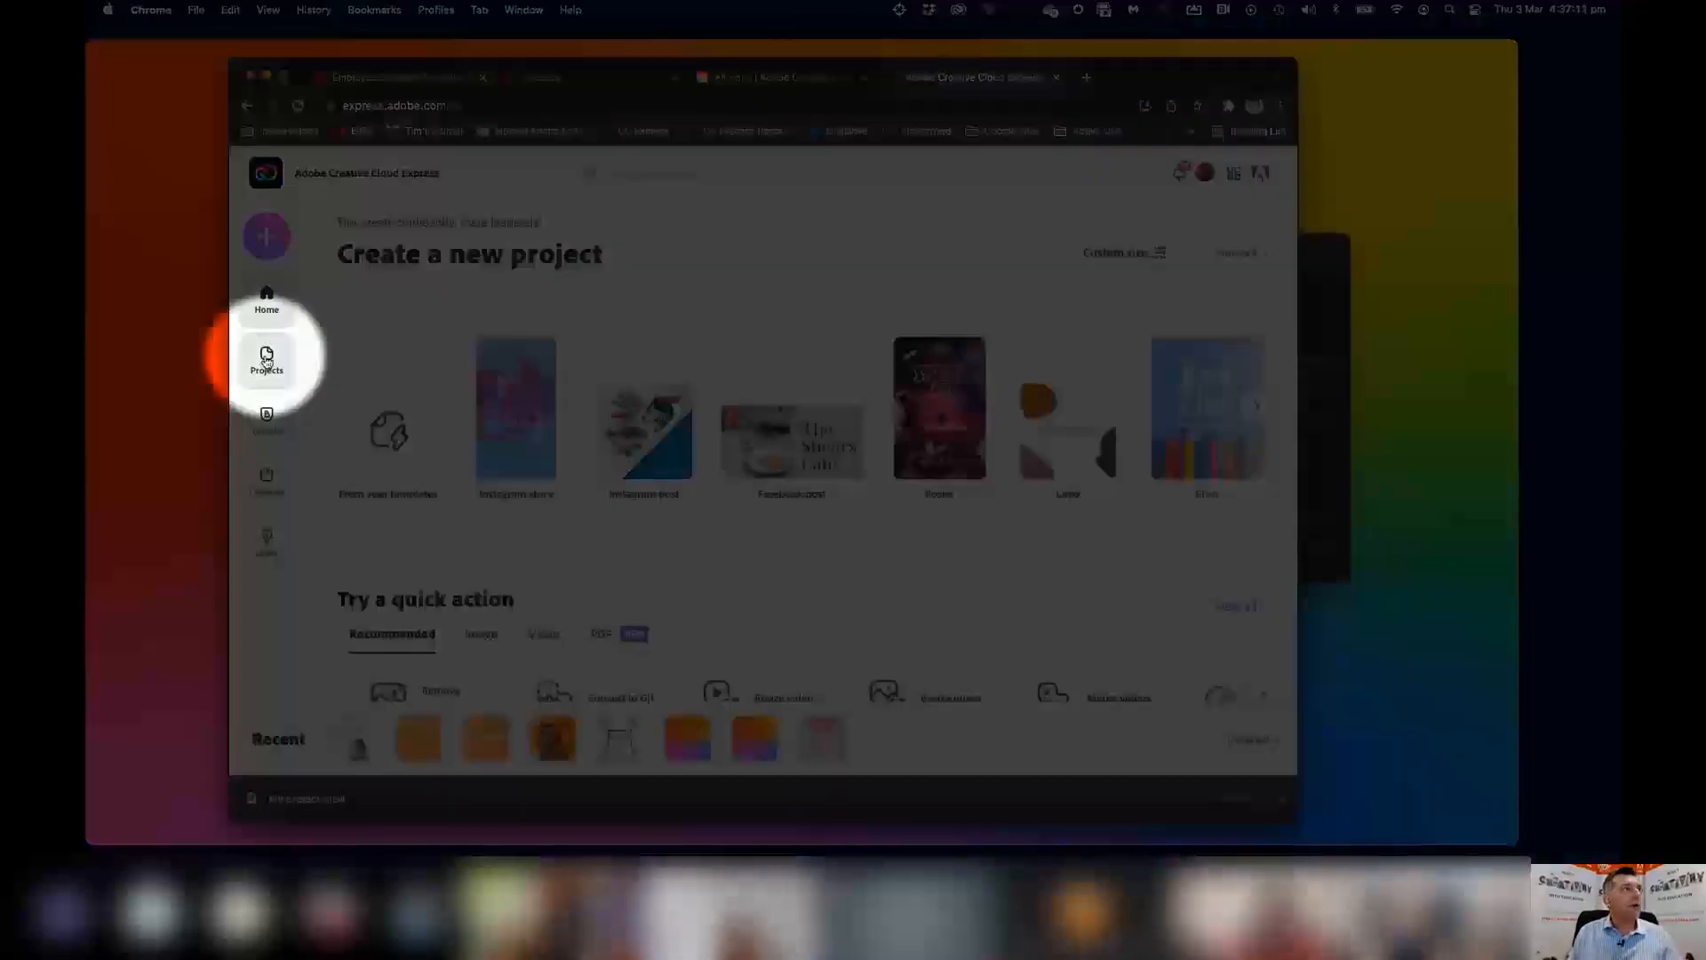
click(266, 359)
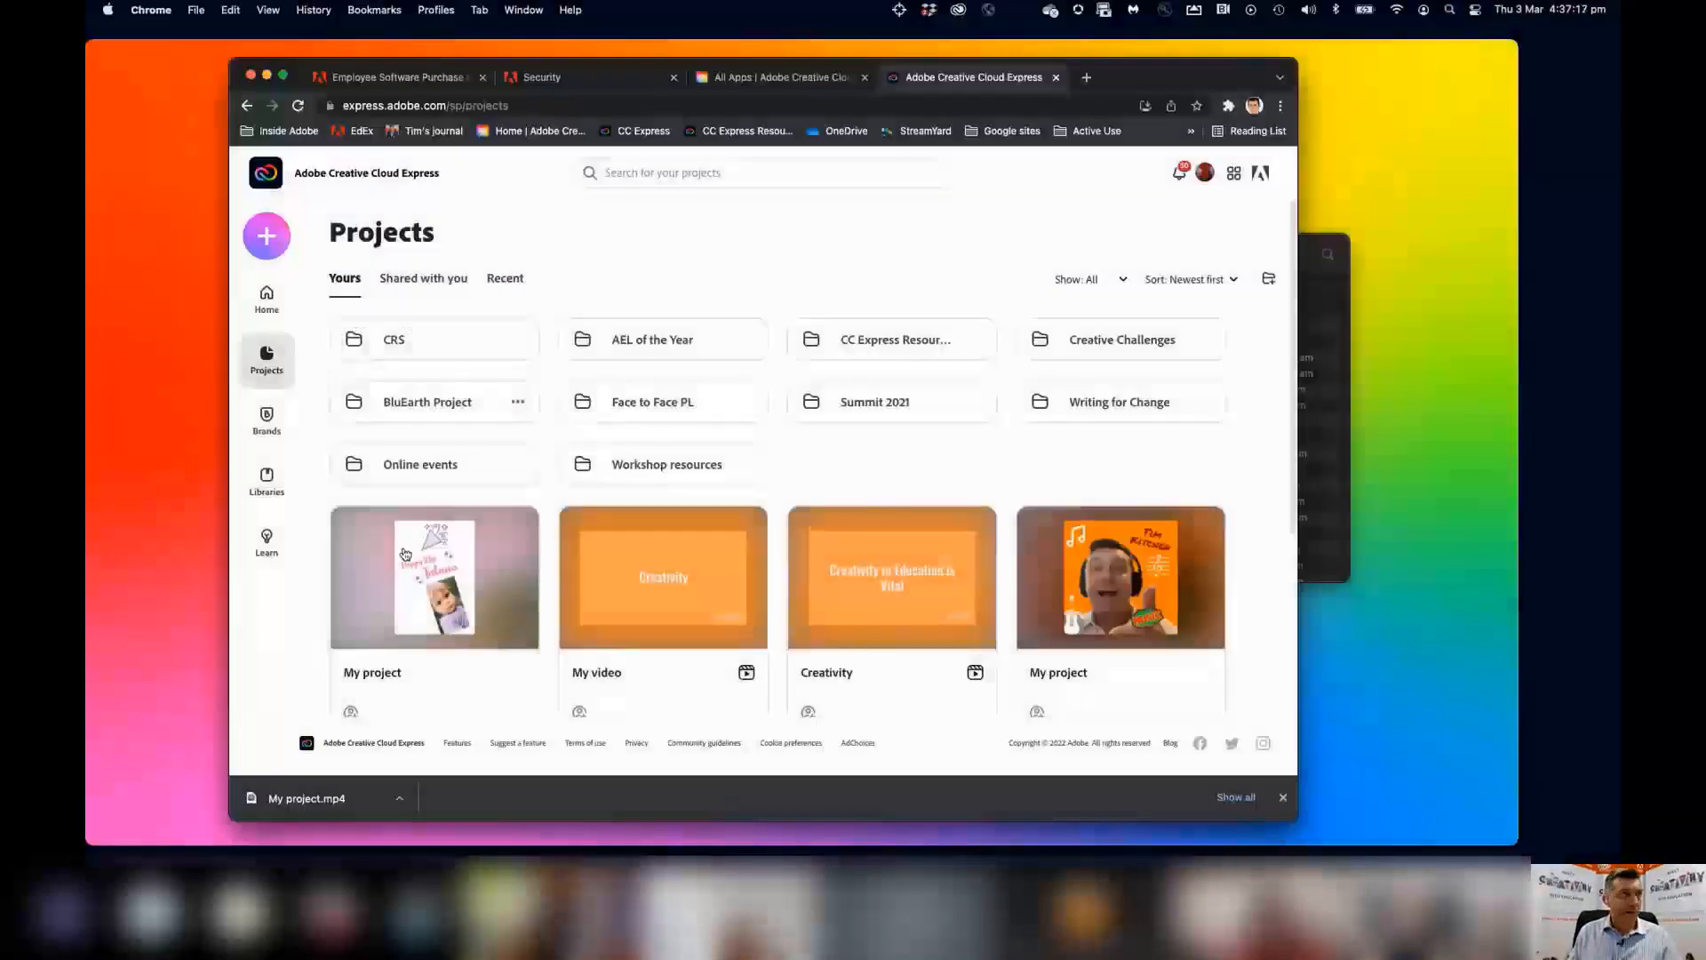
mouse_move(408, 554)
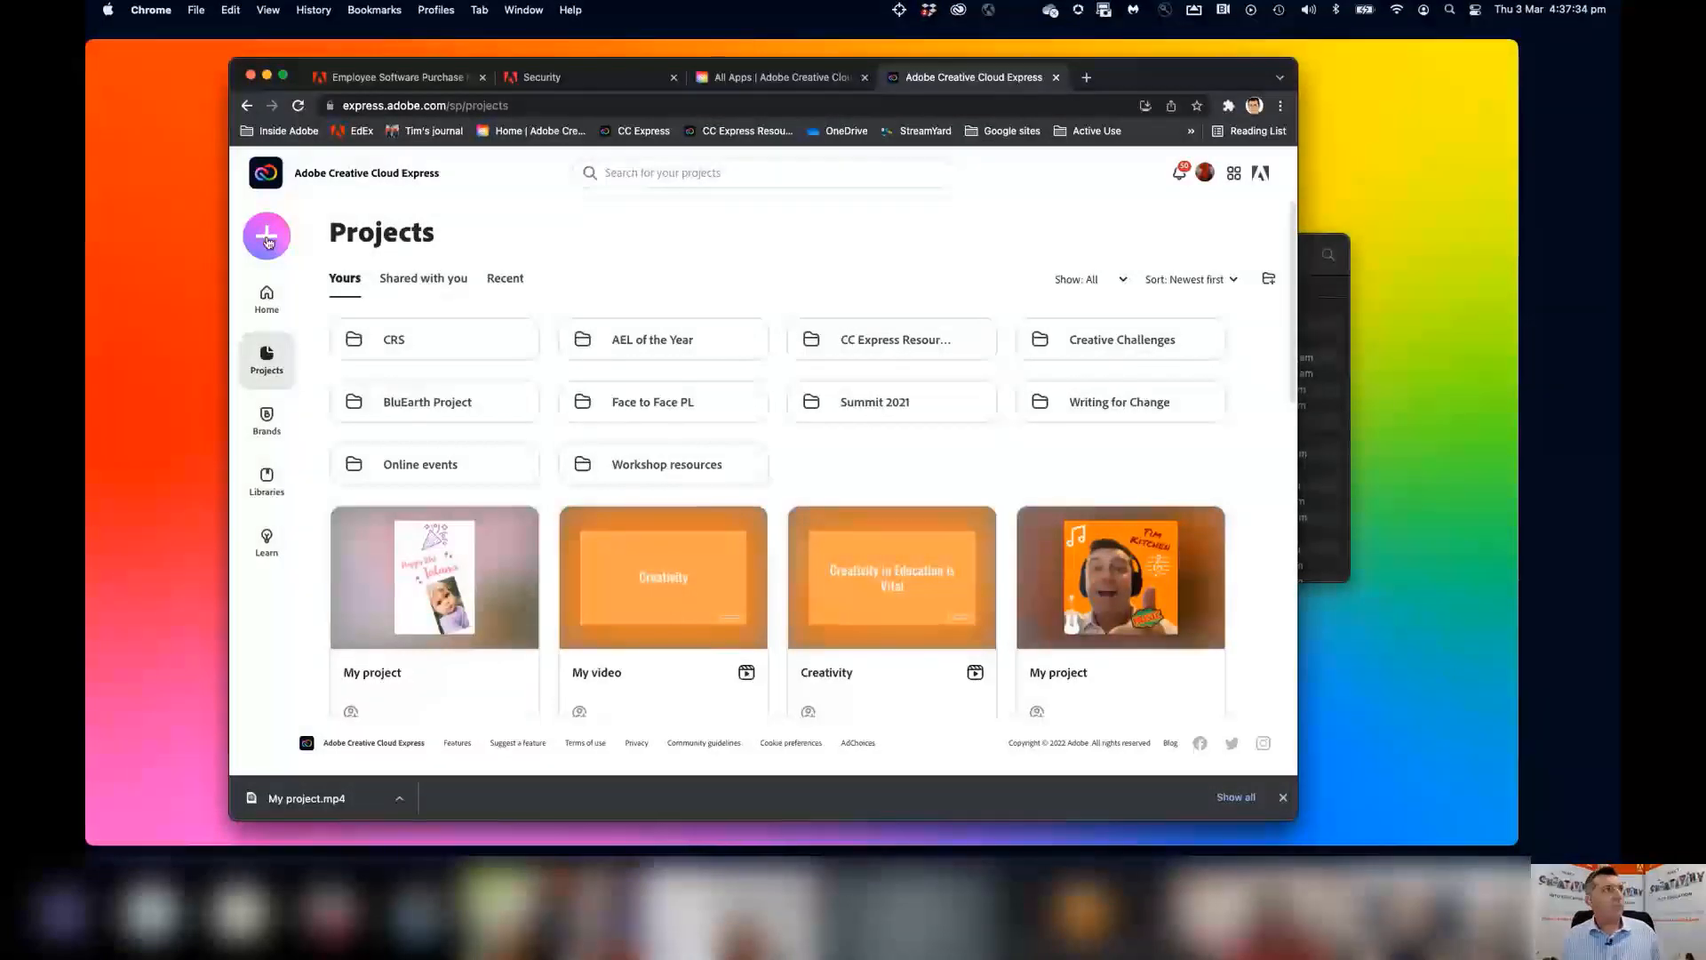
Create a new video project from scratch, skipping the title and the story templates.
click(271, 239)
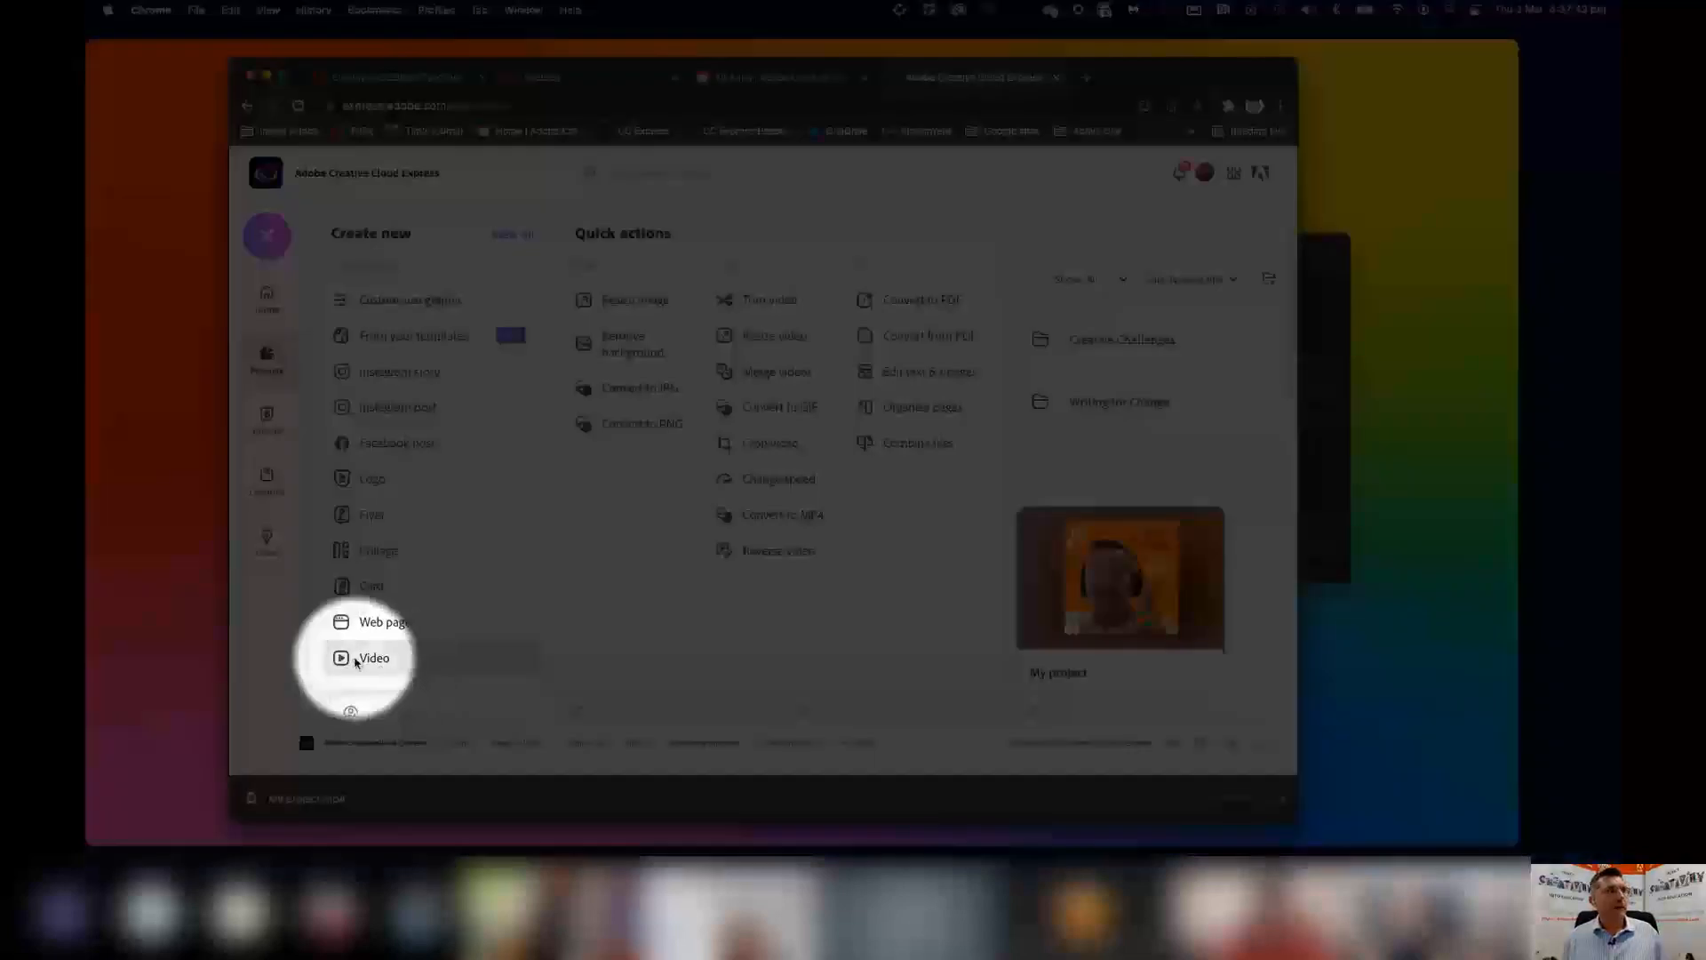
click(356, 659)
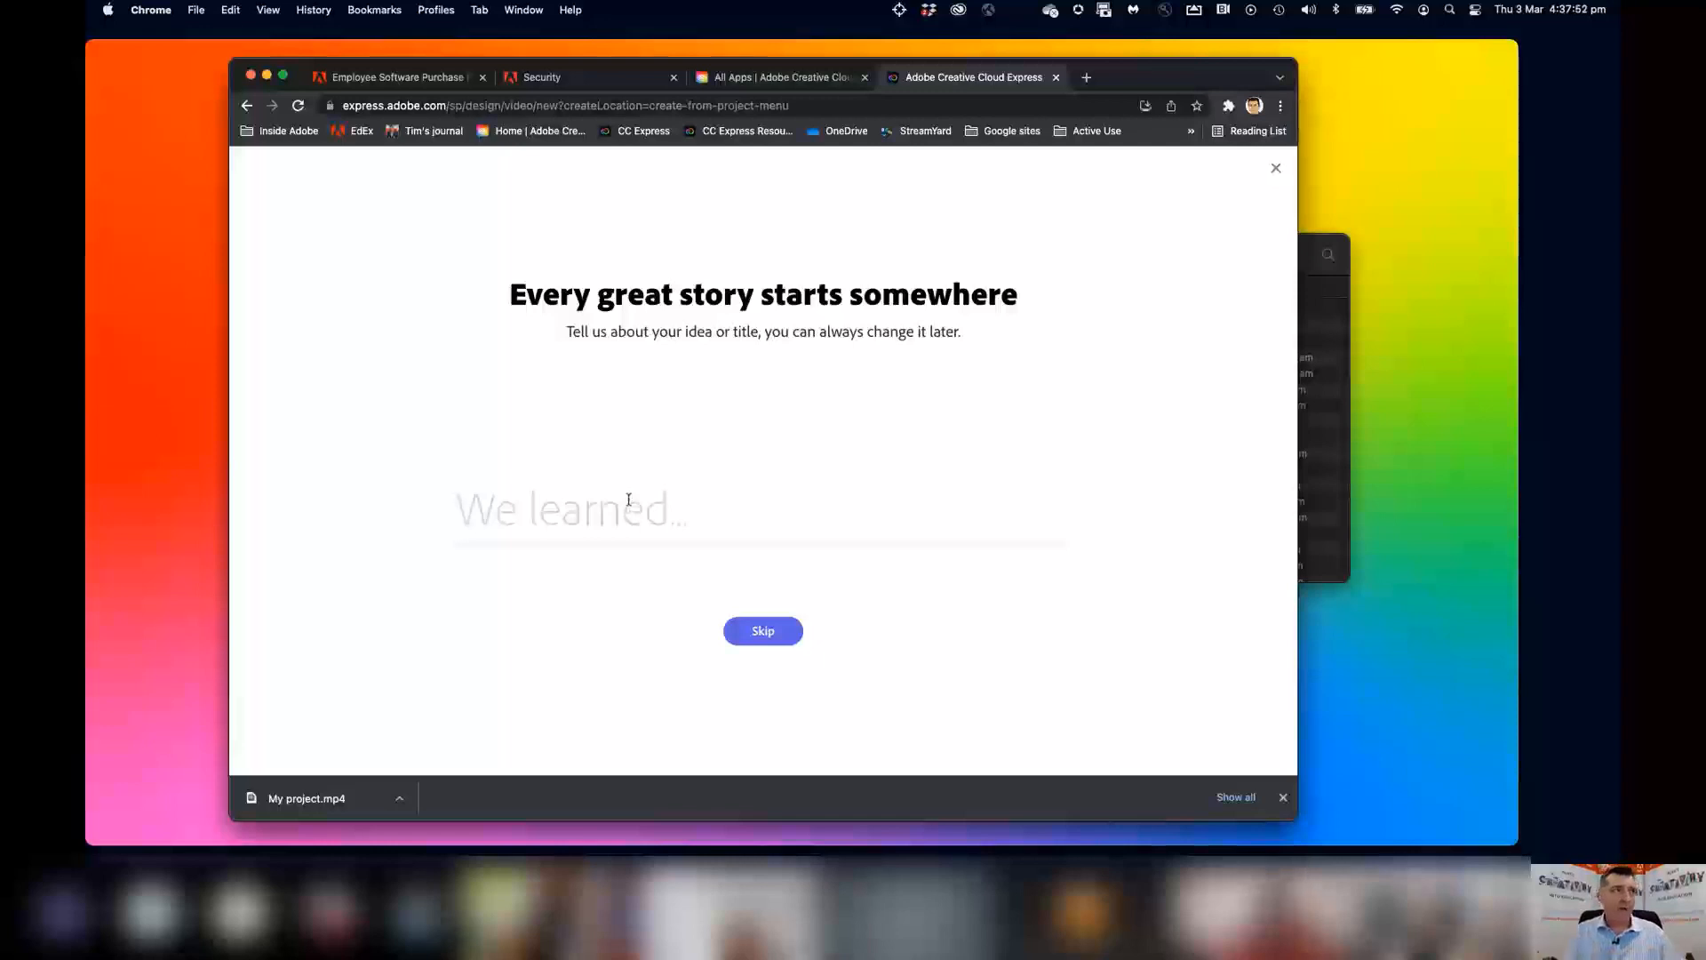
click(762, 633)
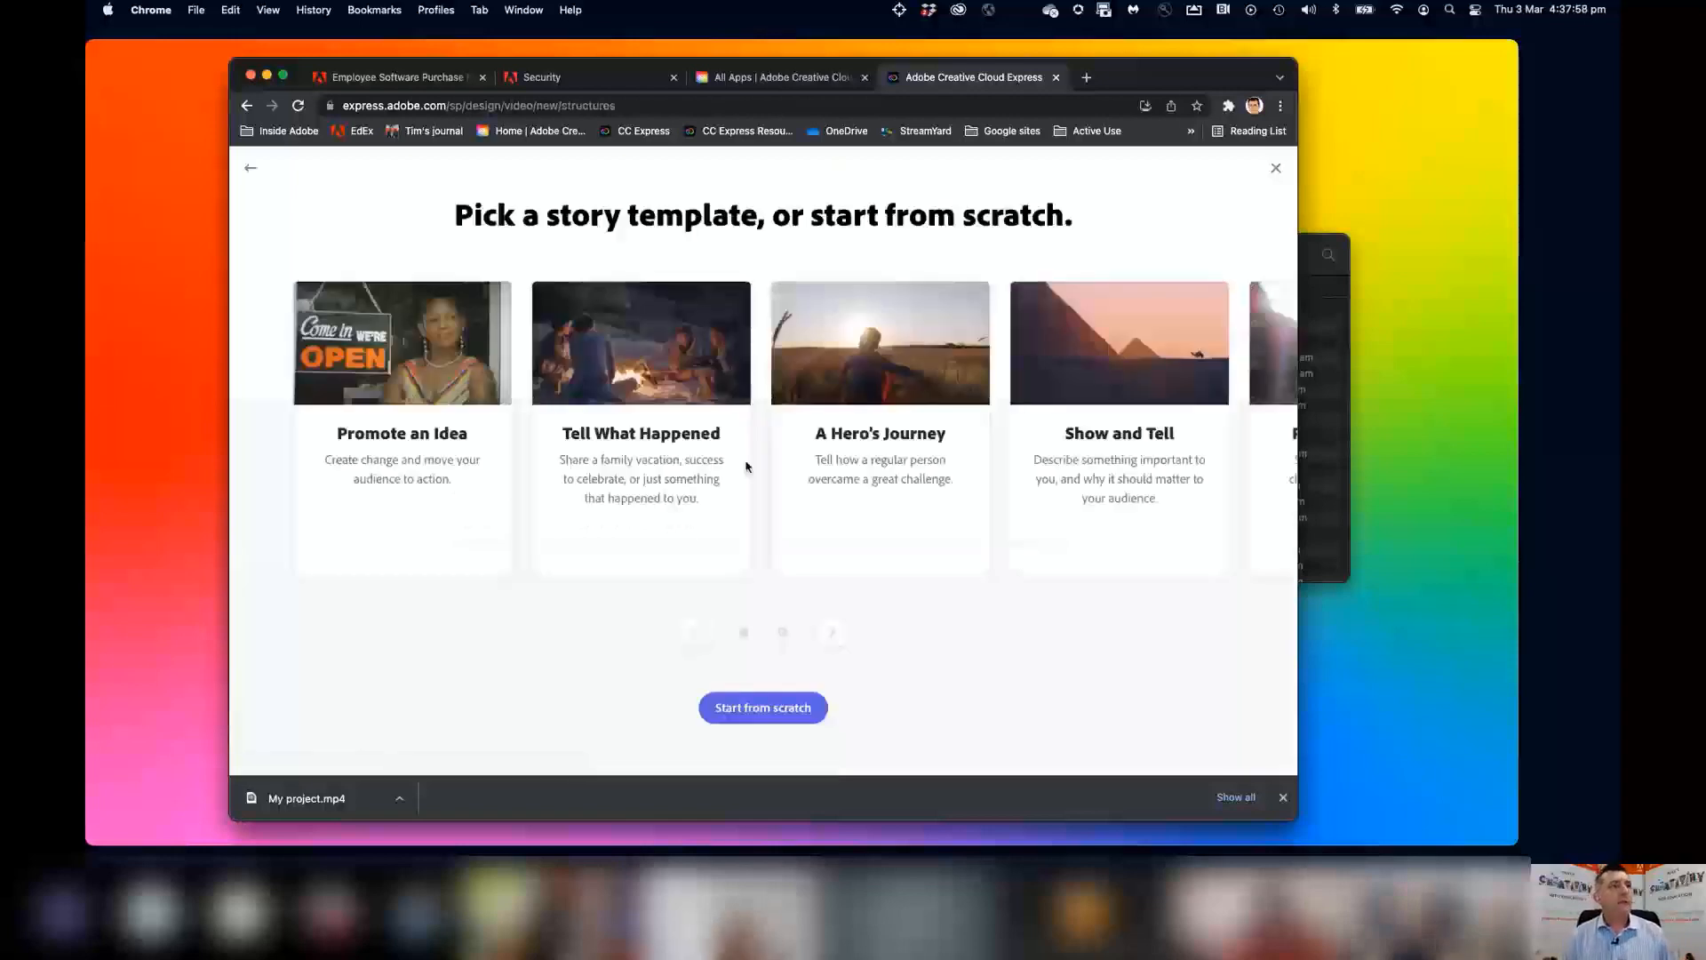
mouse_move(749, 466)
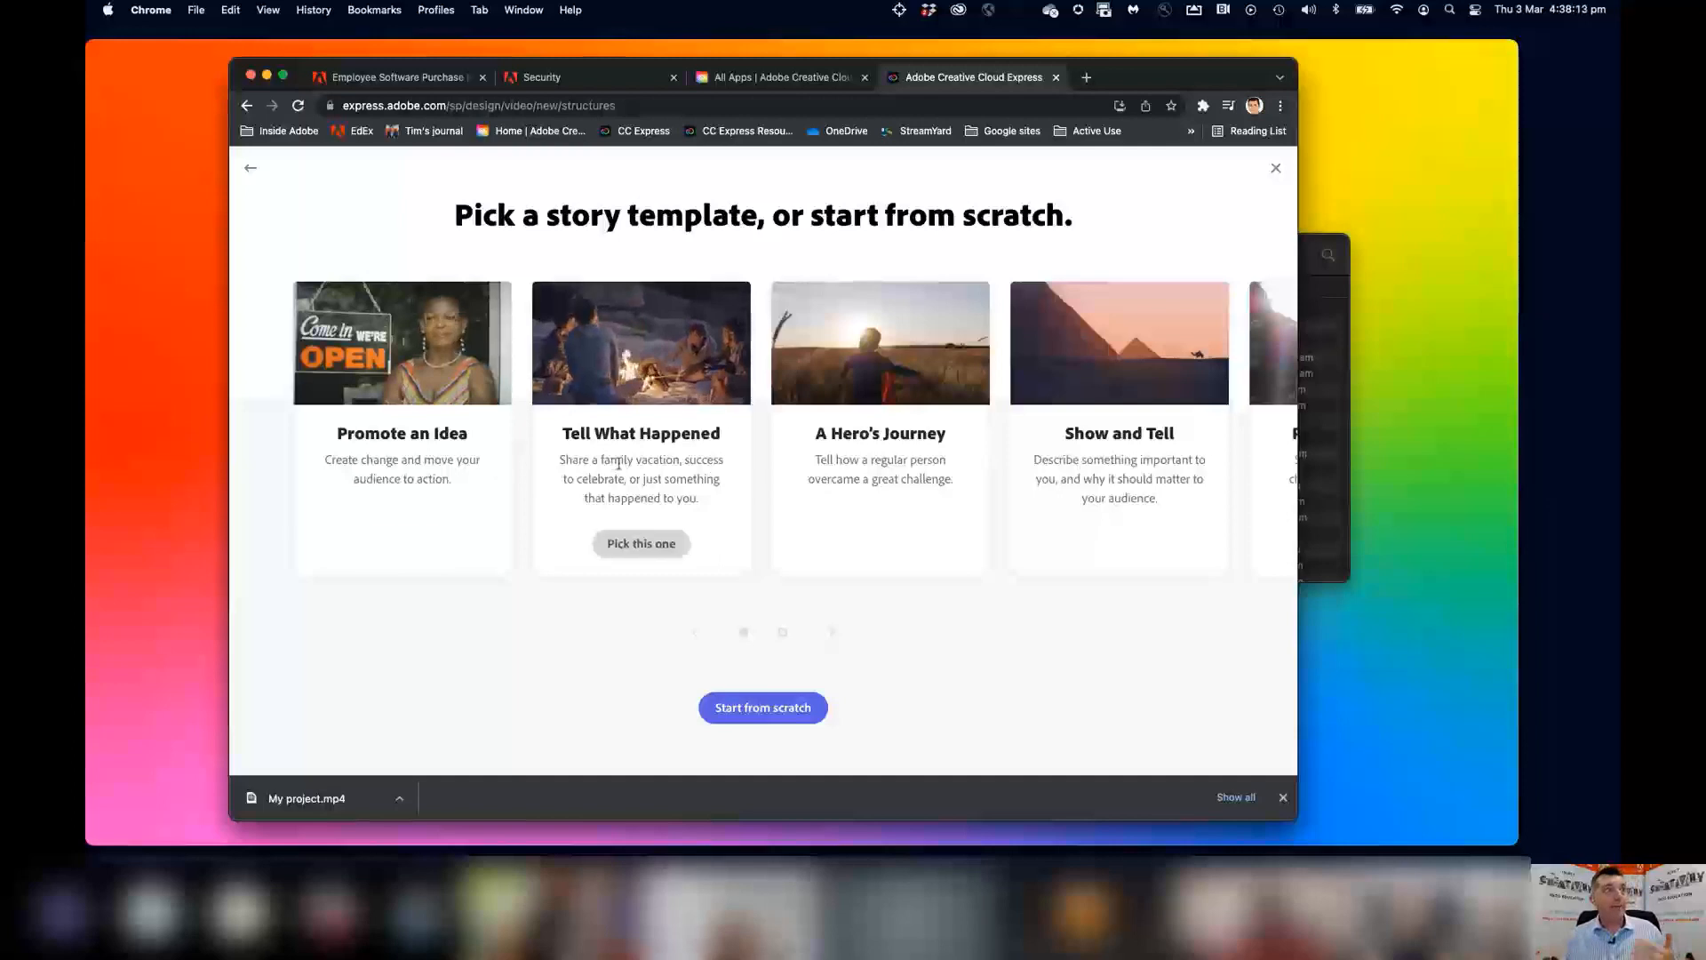
mouse_move(870, 459)
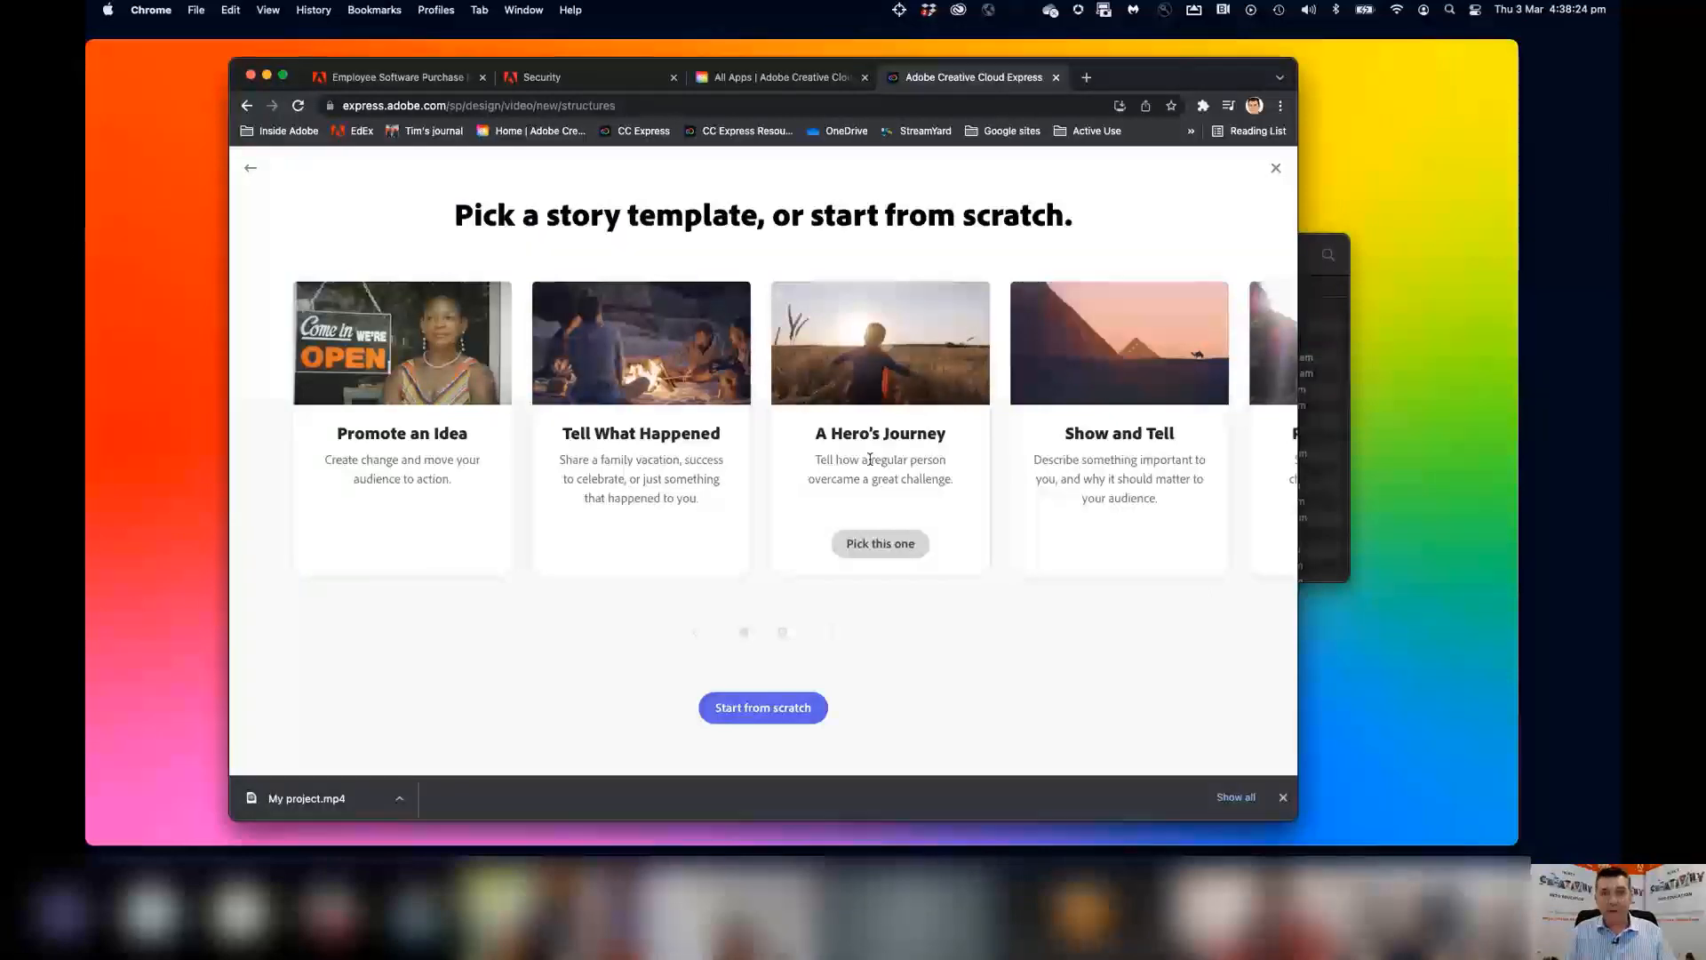
click(757, 715)
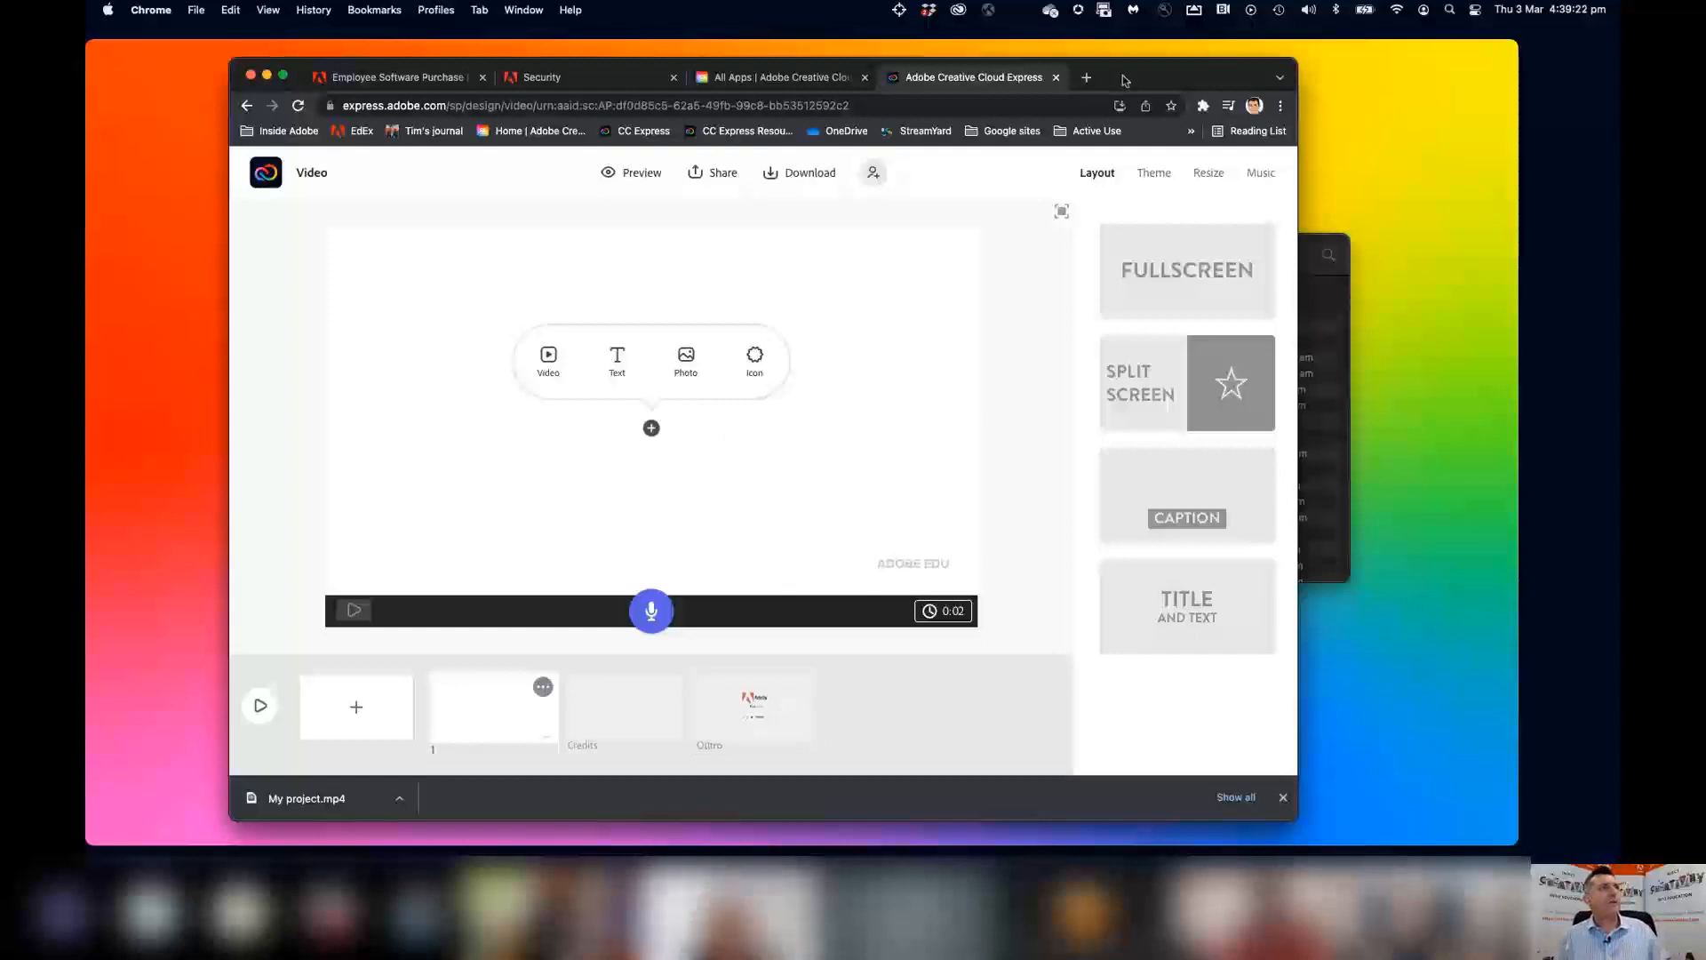
Enlarge the browser window, add a second blank slide to the video, and return to slide 1.
drag(1126, 81, 1064, 64)
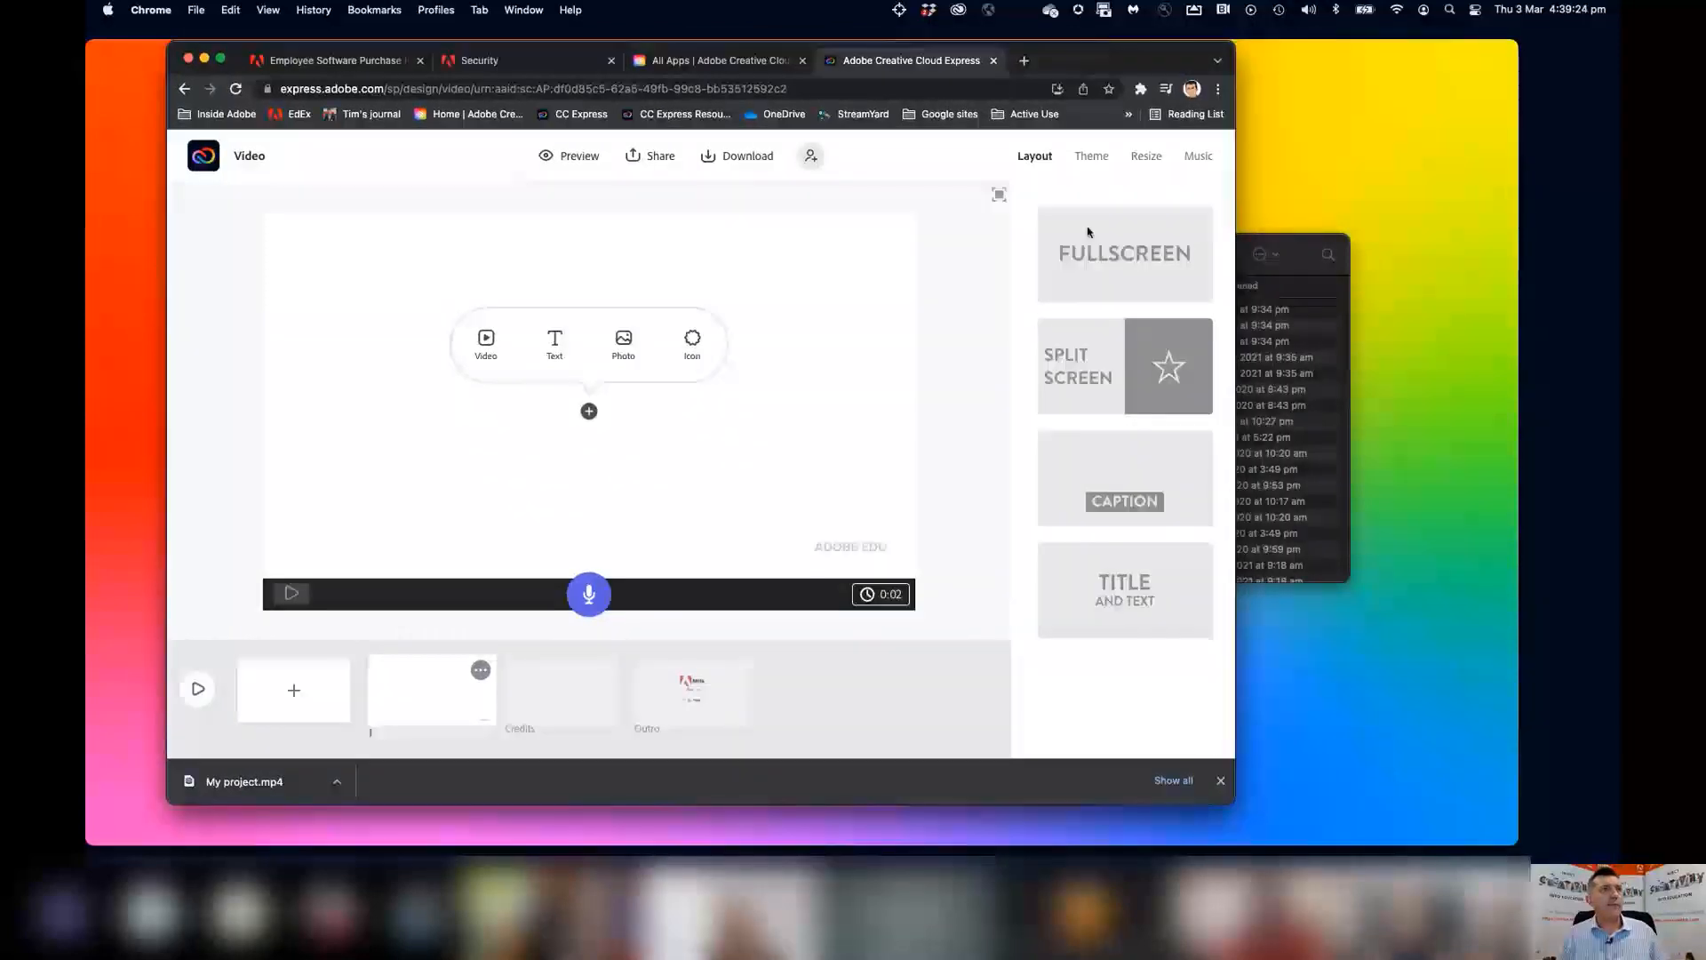
drag(1234, 798, 1314, 826)
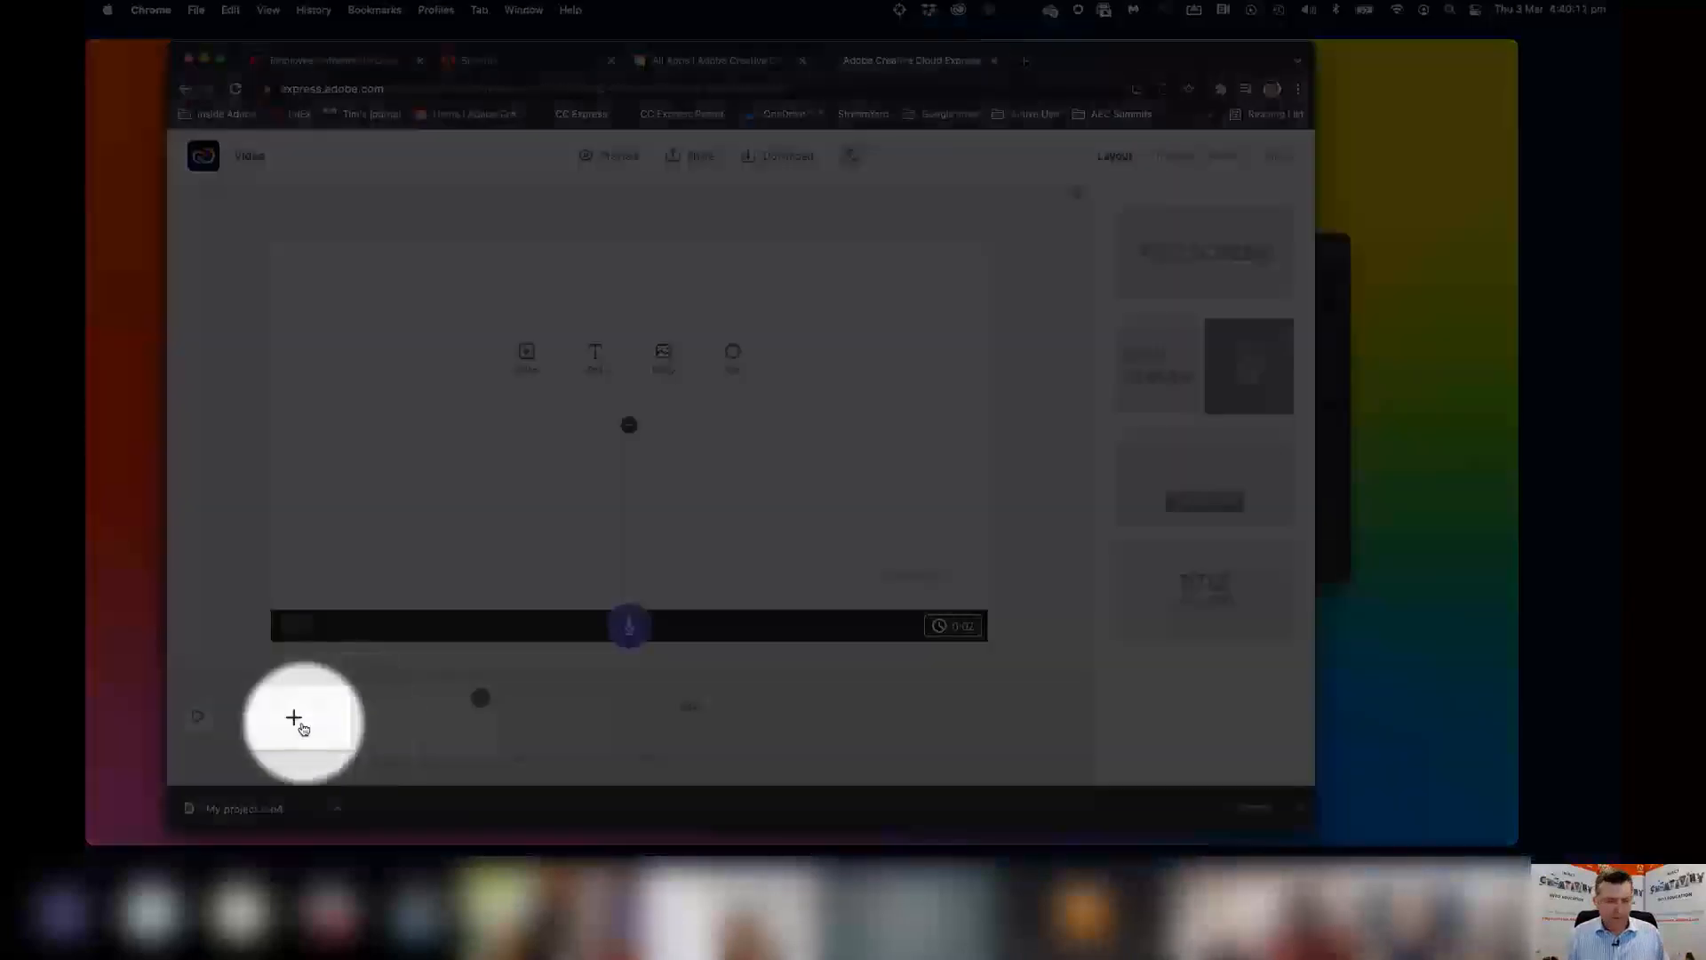
click(295, 721)
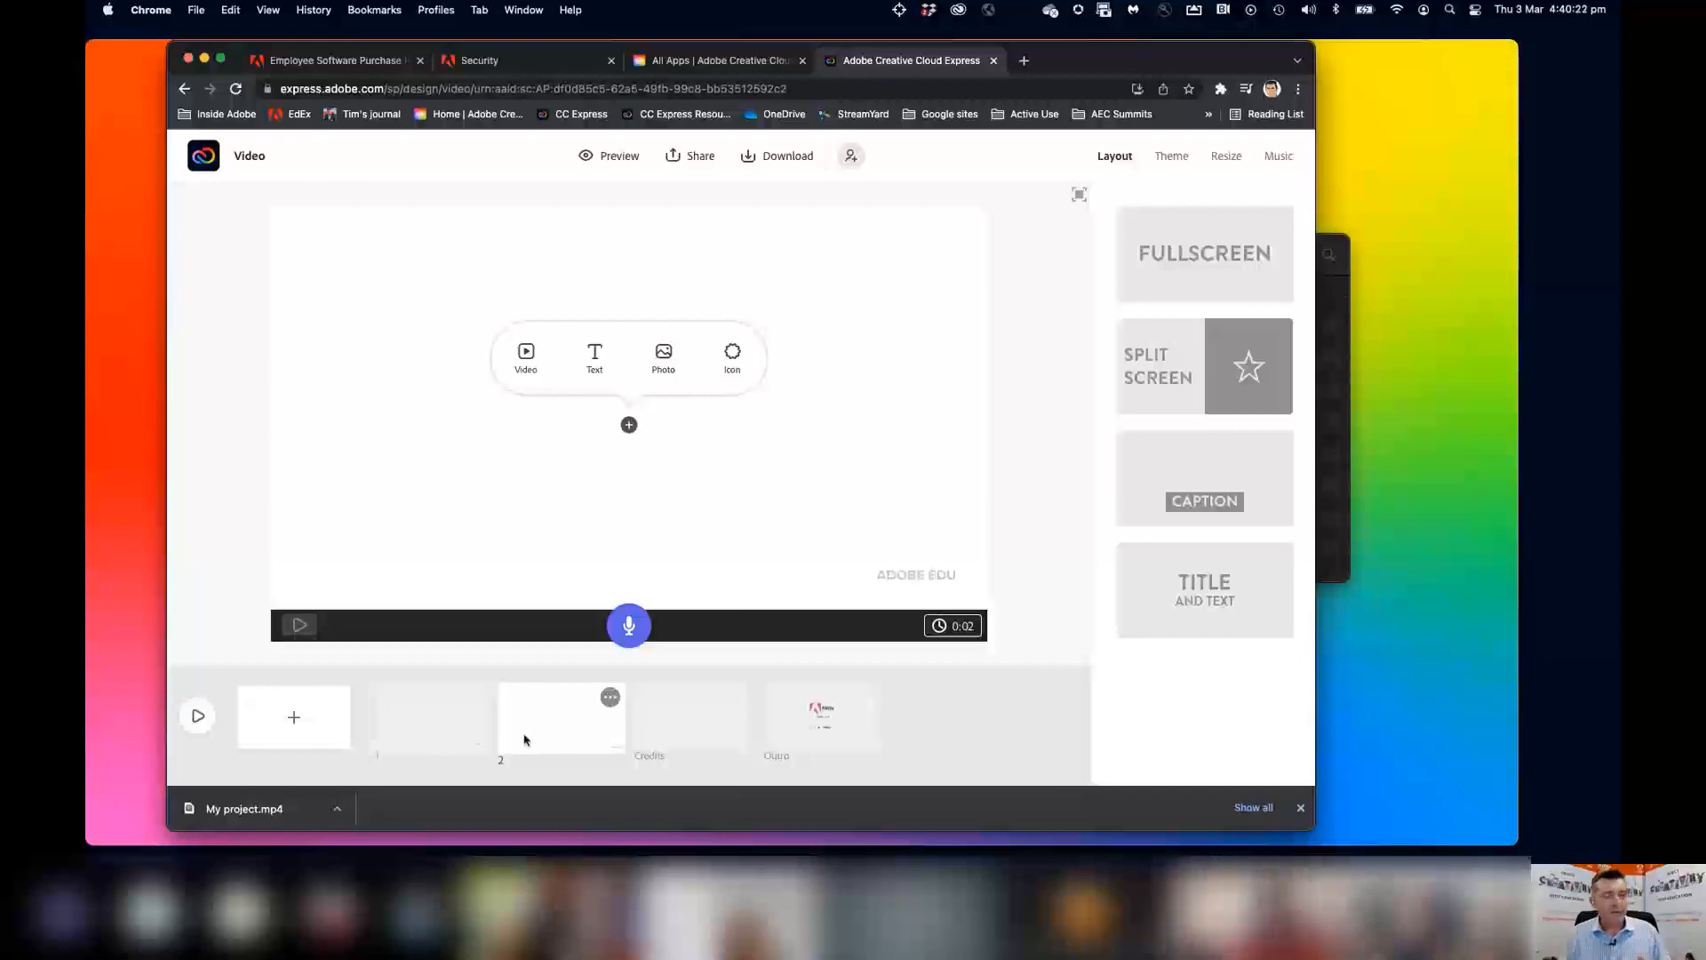
click(438, 730)
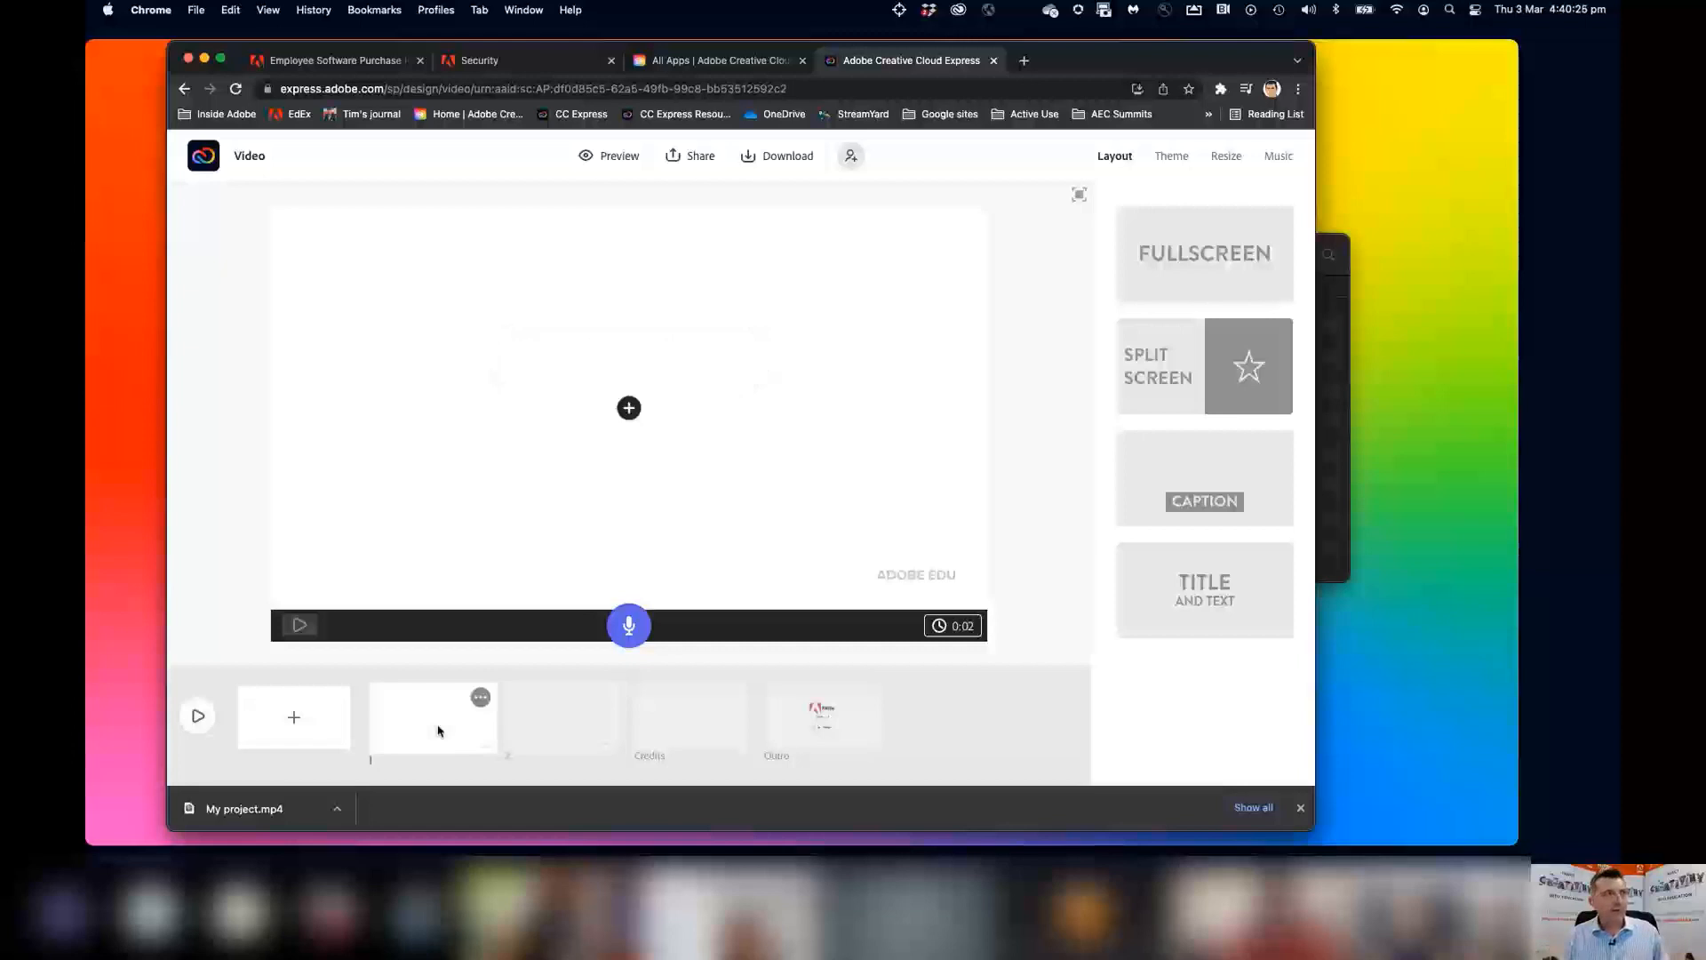
click(554, 730)
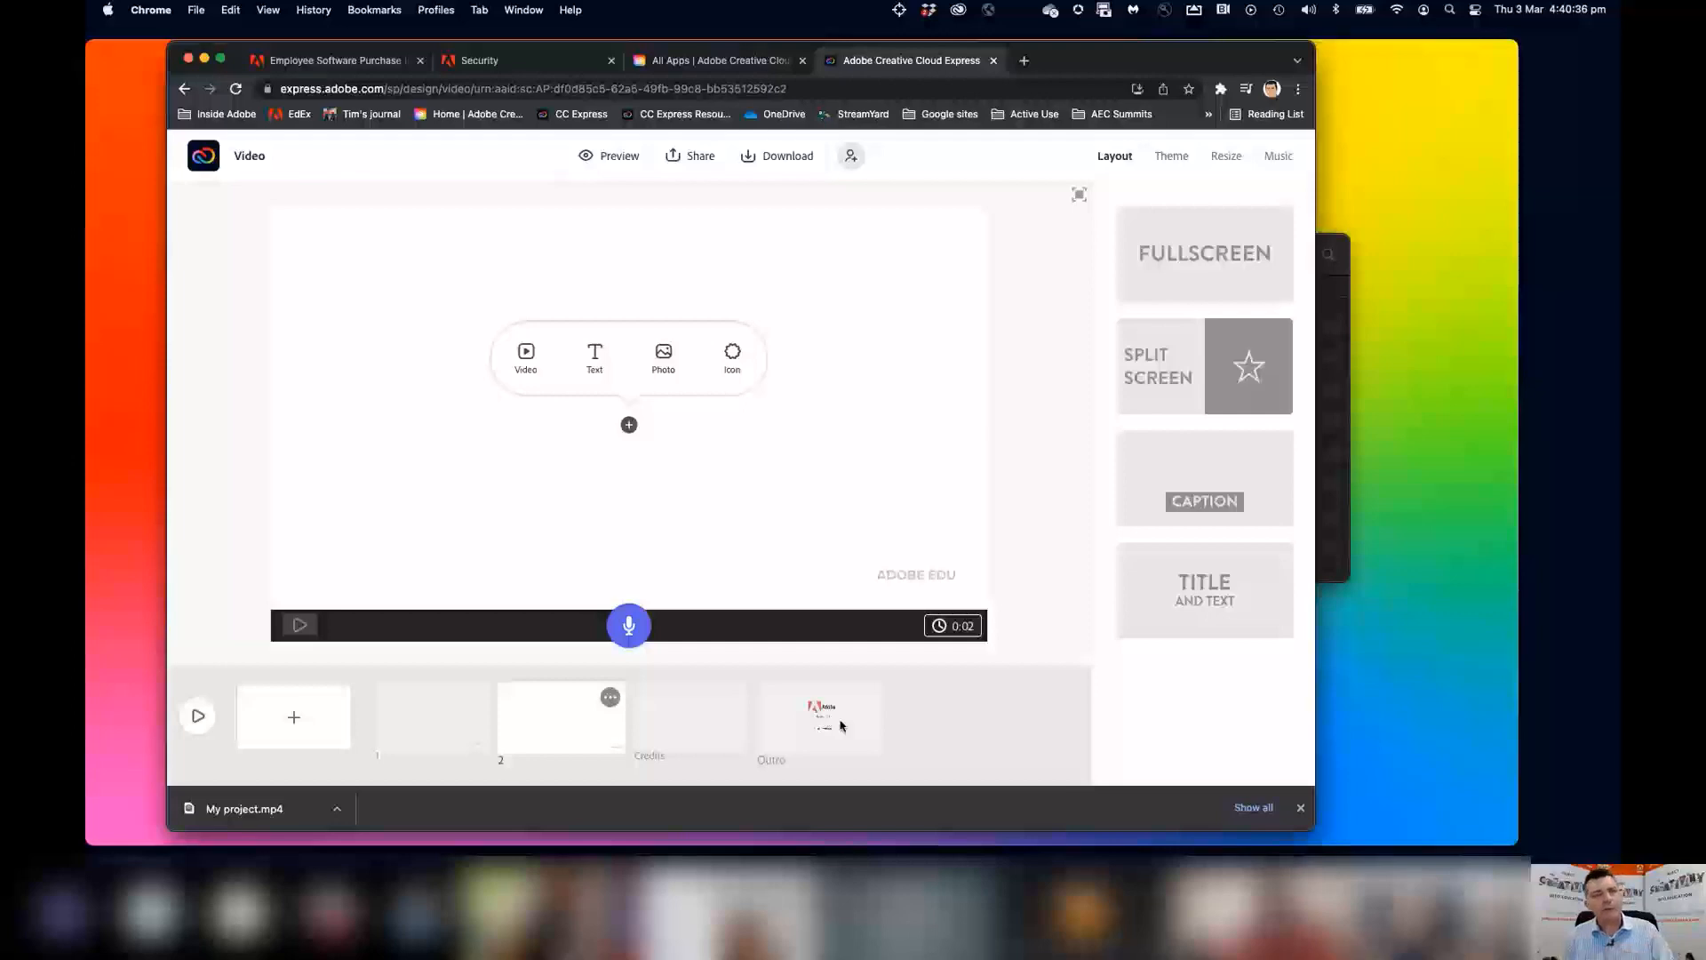
click(433, 726)
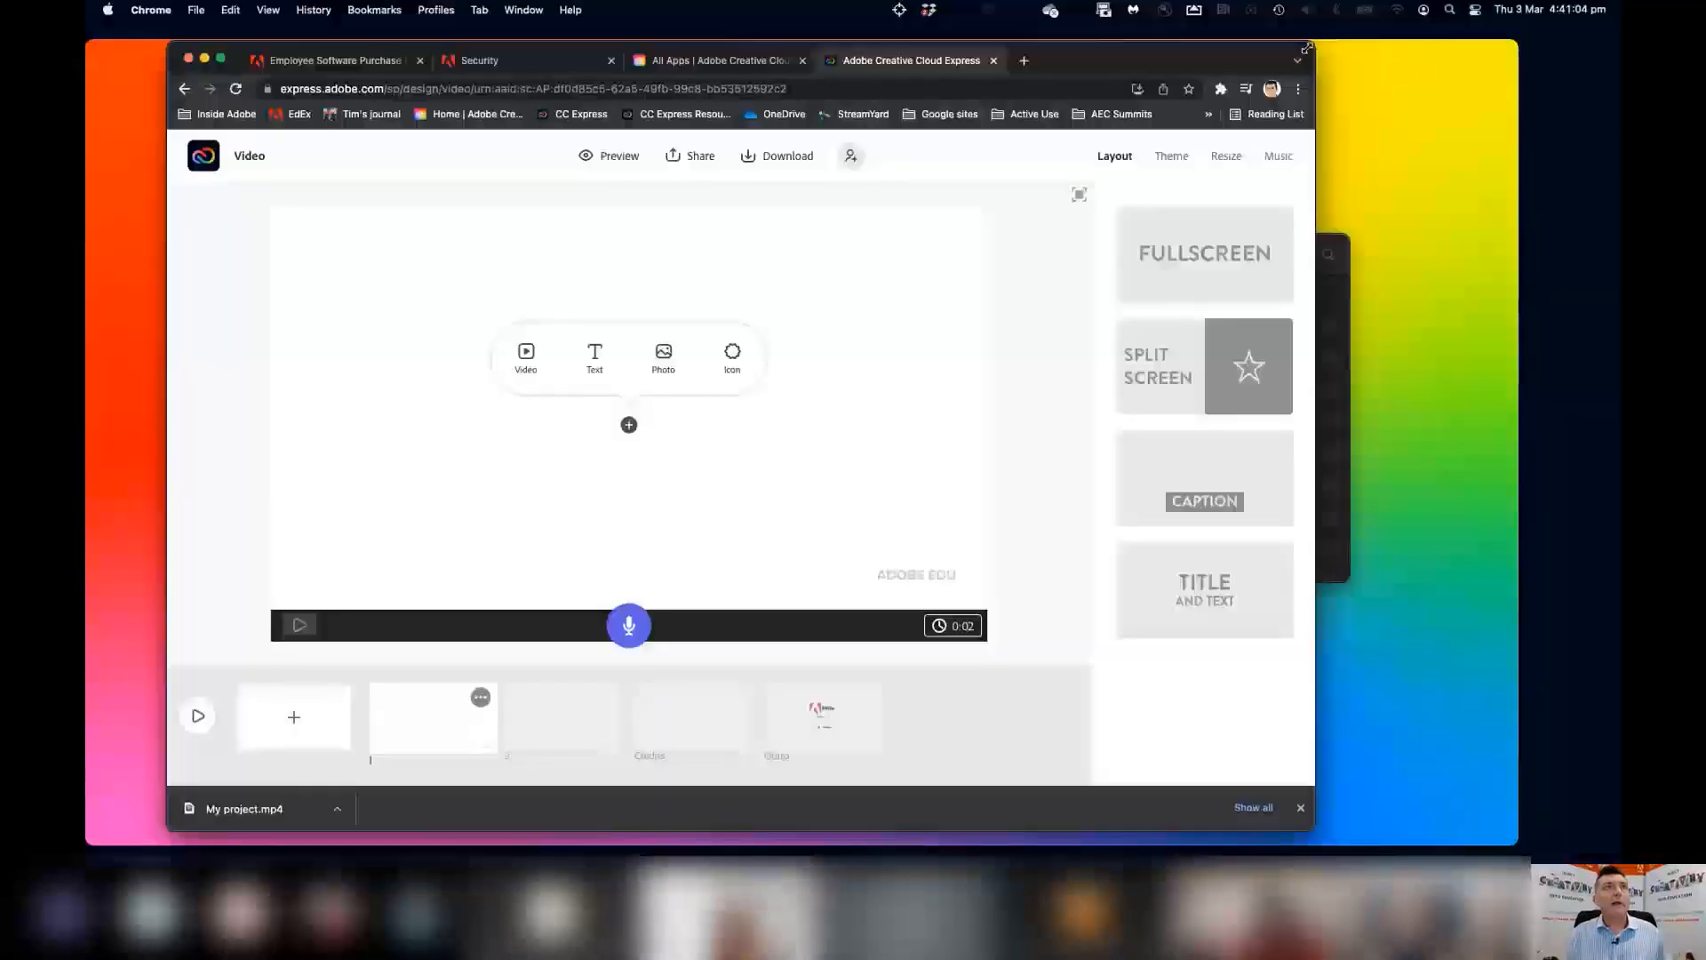
Narrow the browser window, place the Video Stories note beside it, and highlight the script line "Creativity in education is vital".
drag(1315, 48, 1149, 52)
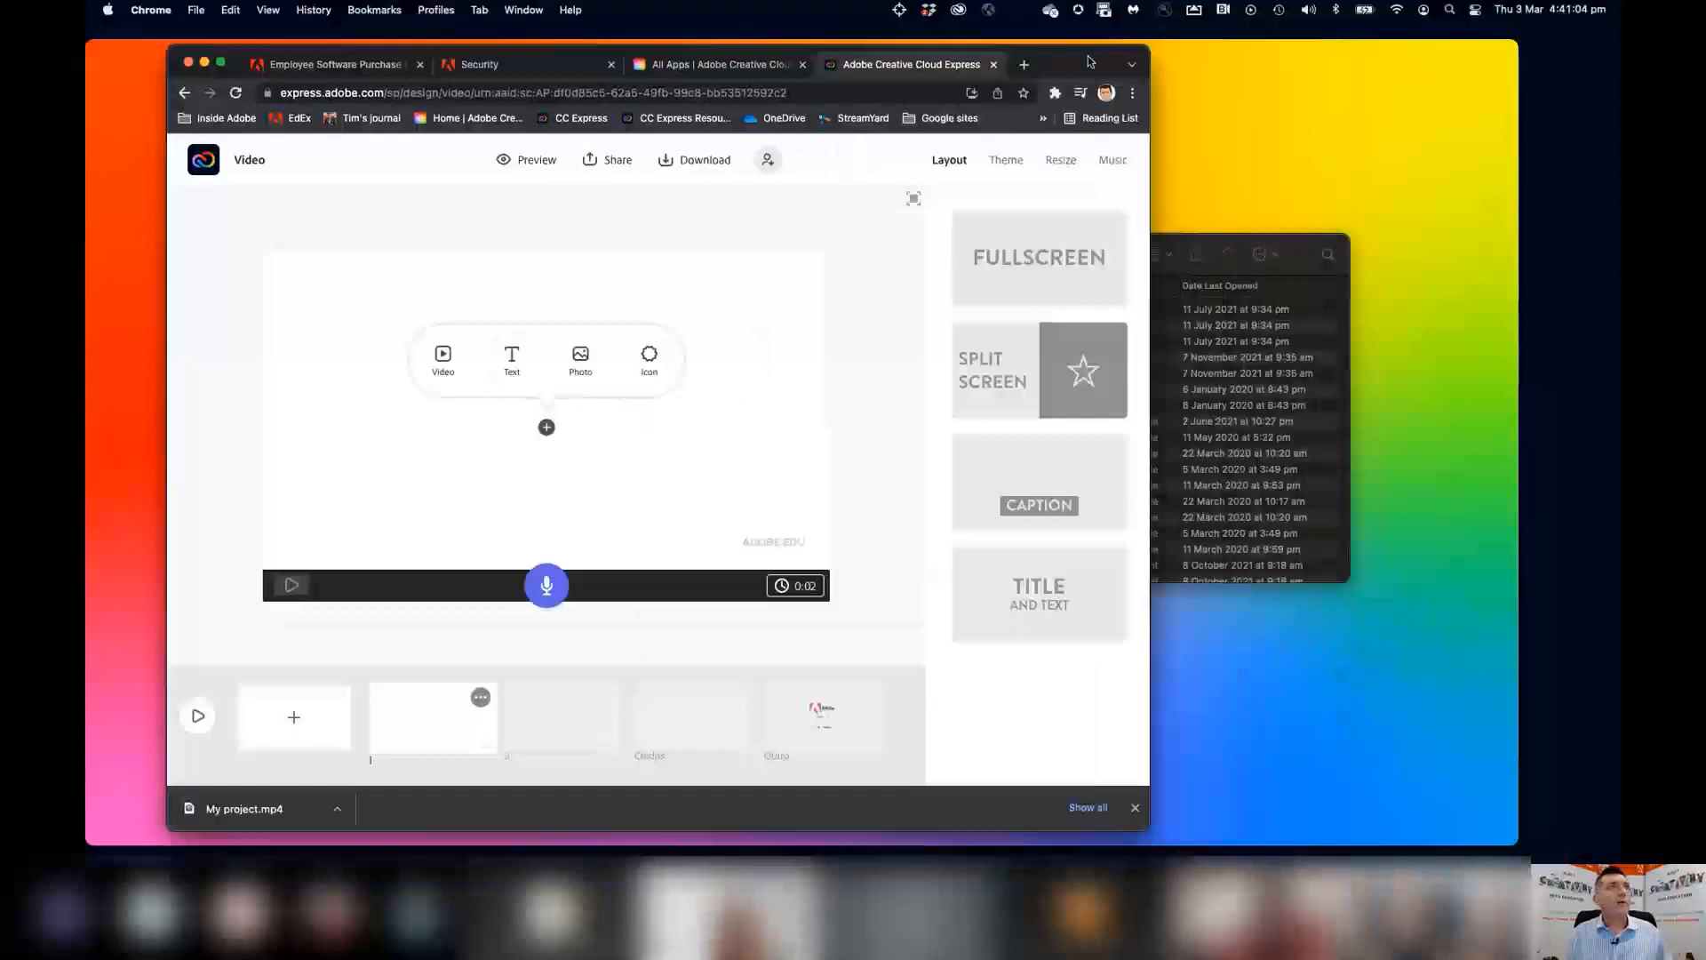
drag(1102, 64, 1028, 62)
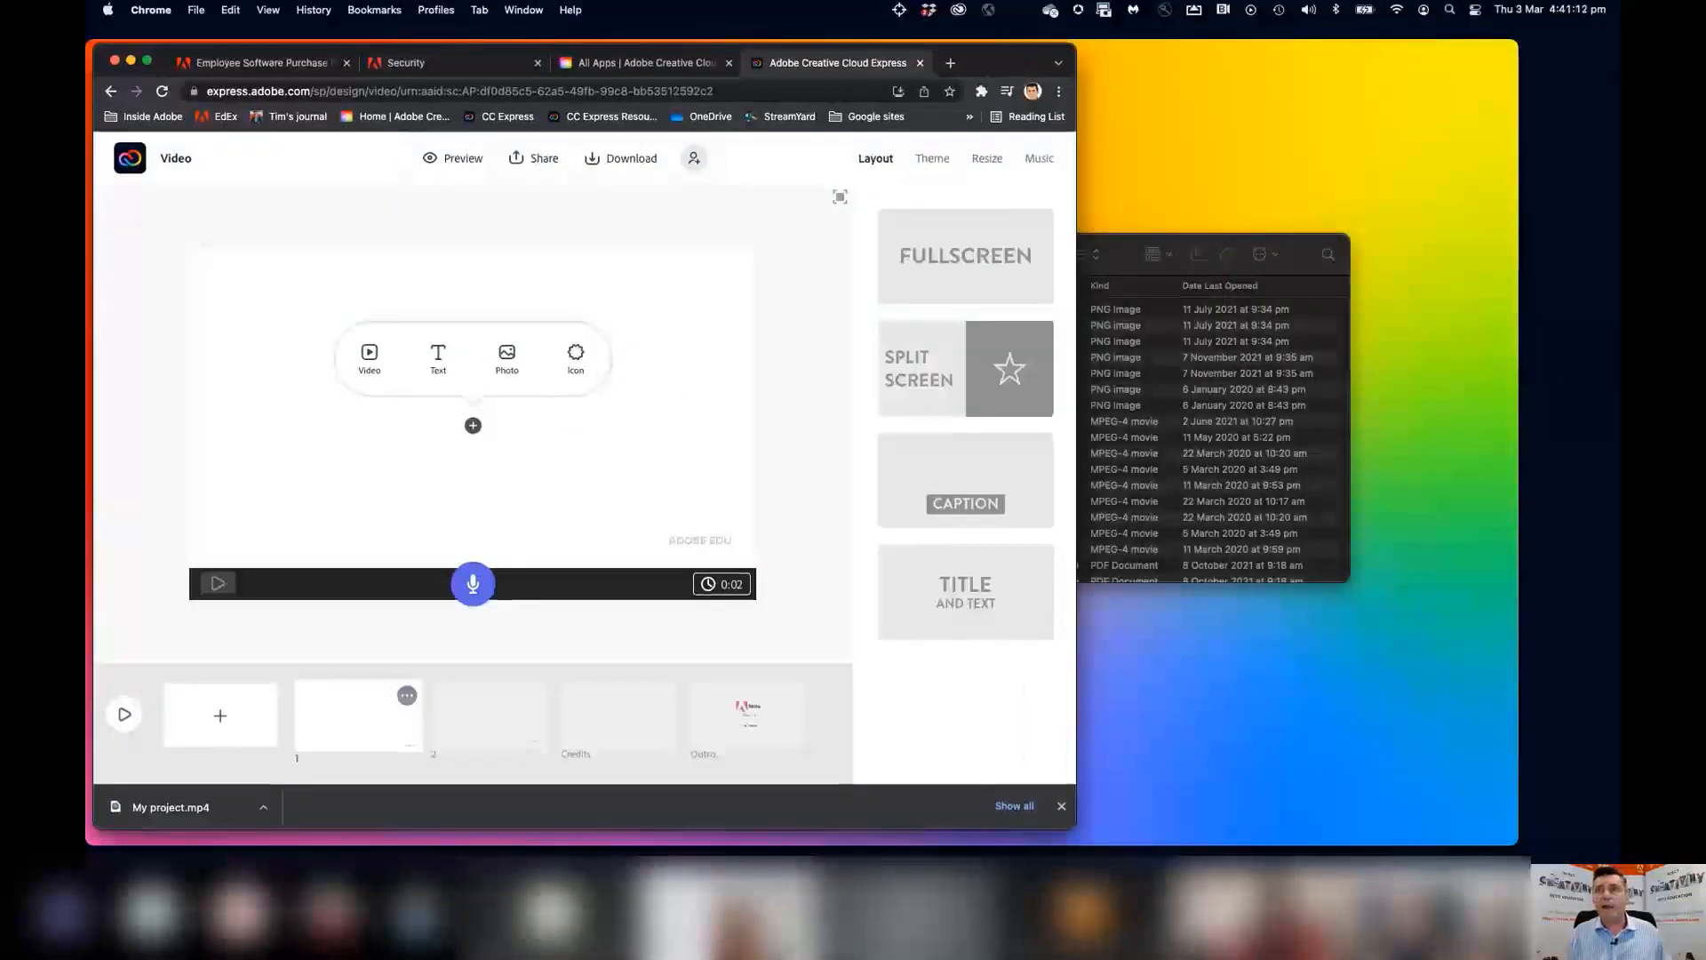
drag(1619, 289, 1134, 175)
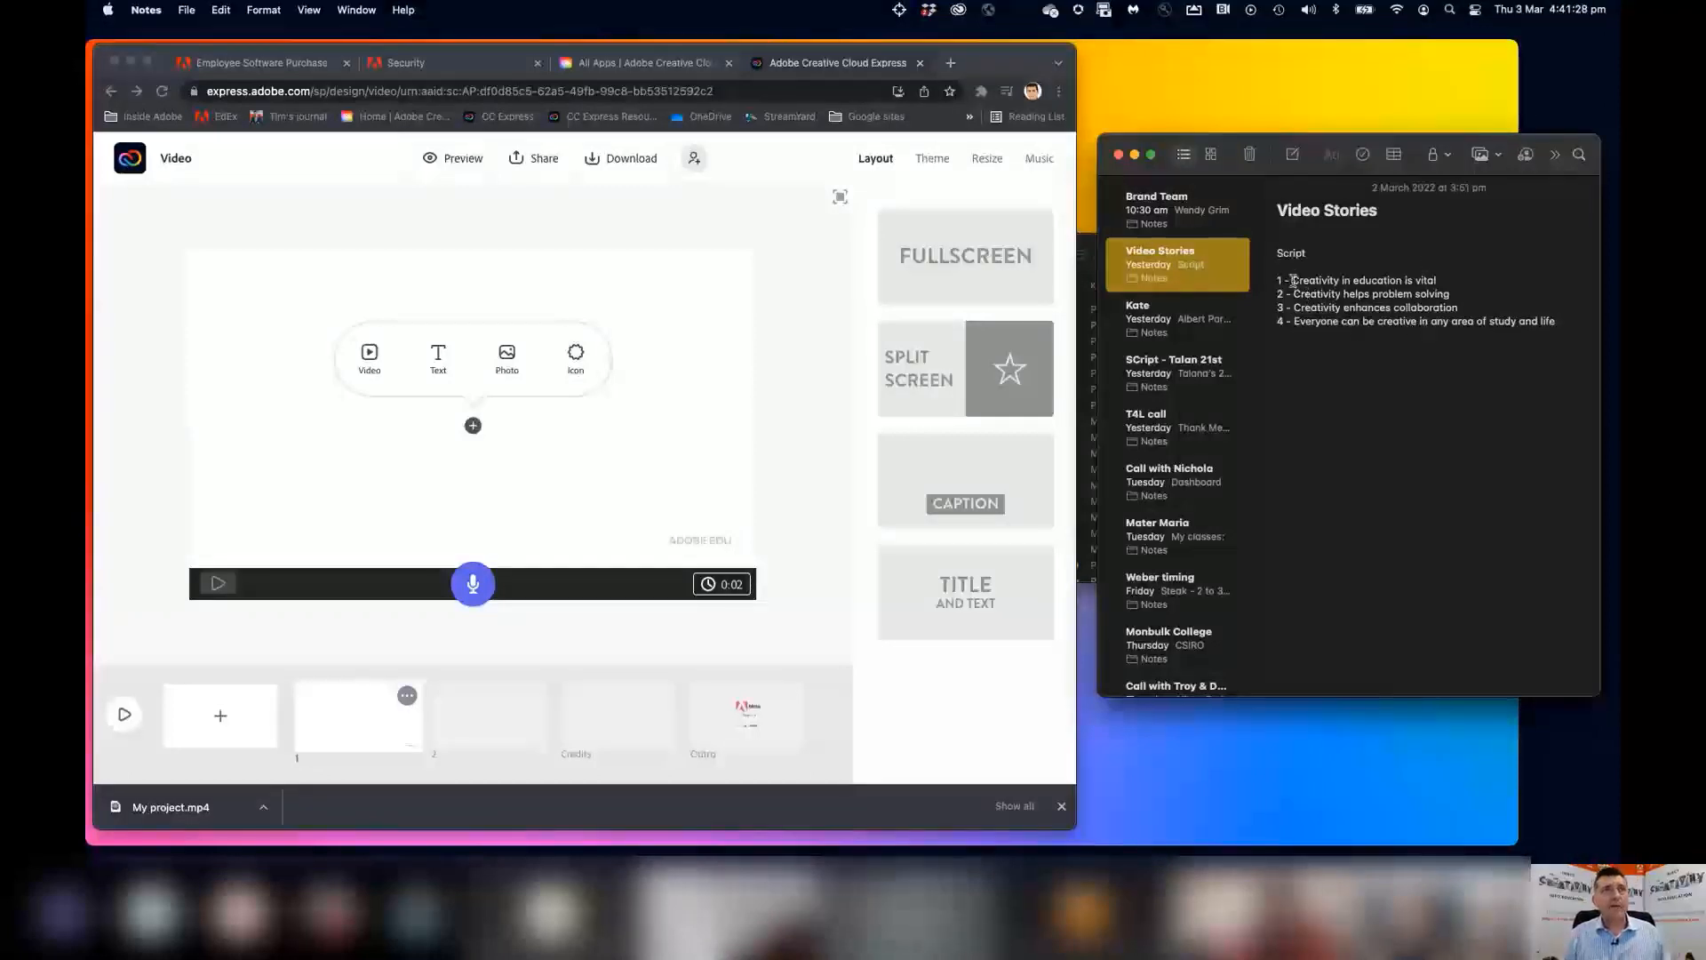
drag(1292, 281, 1438, 284)
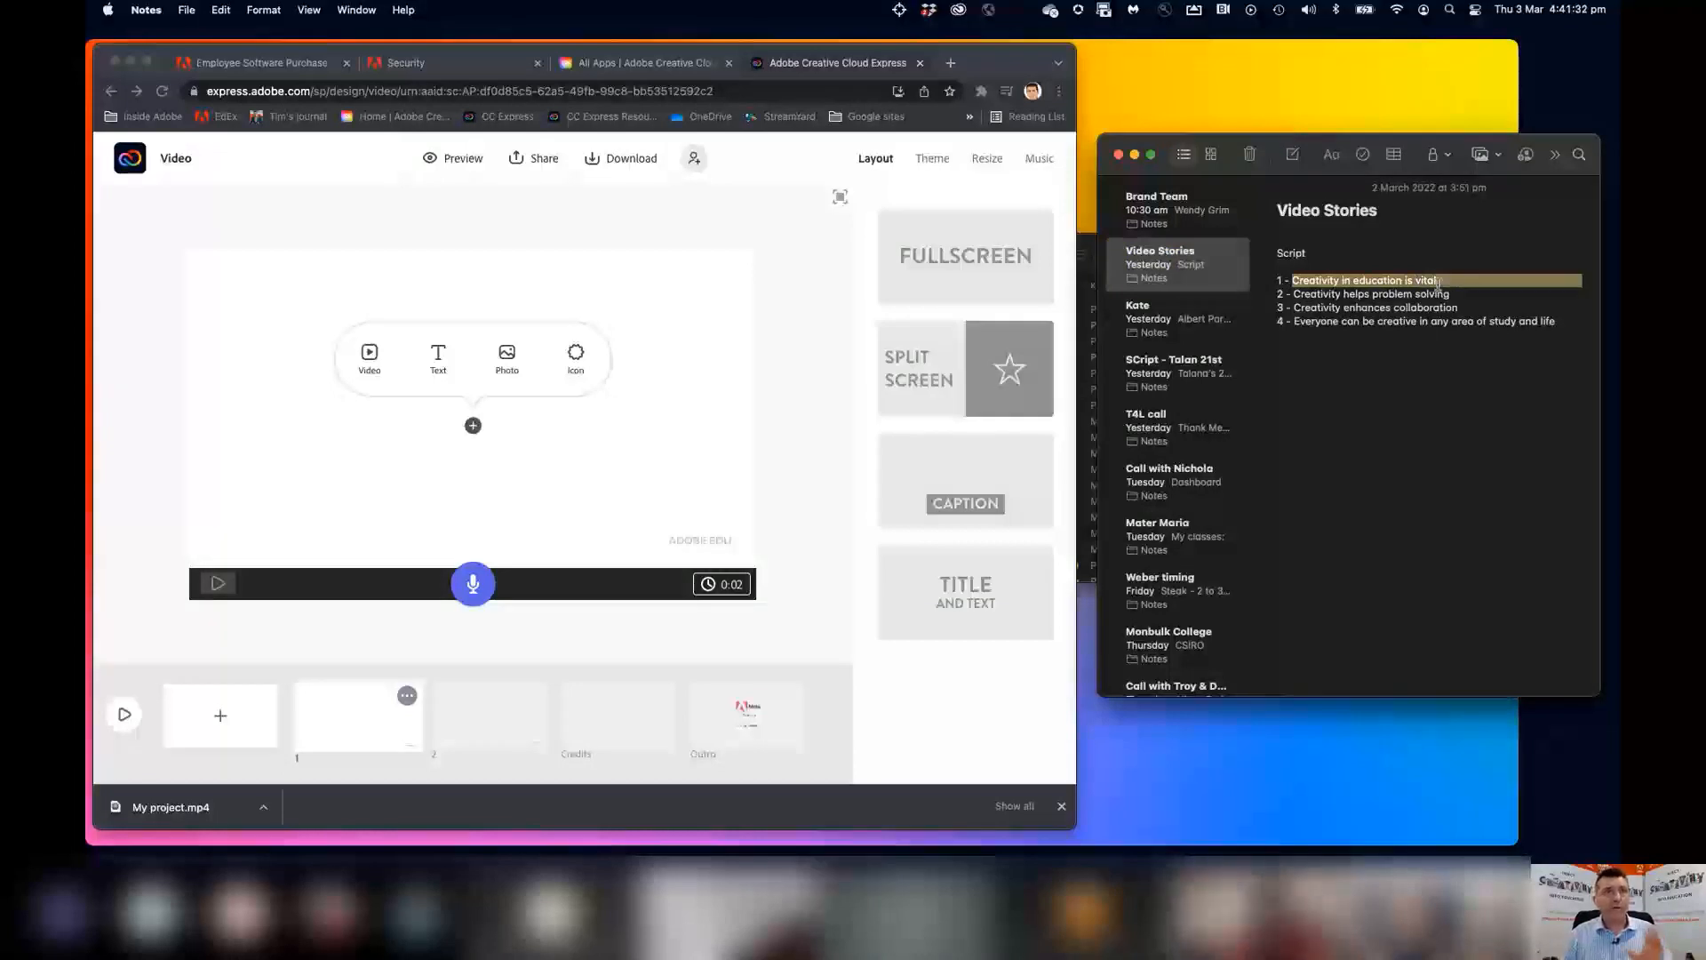
Record the script's first line as narration on slide 1 and play the recording back.
click(472, 586)
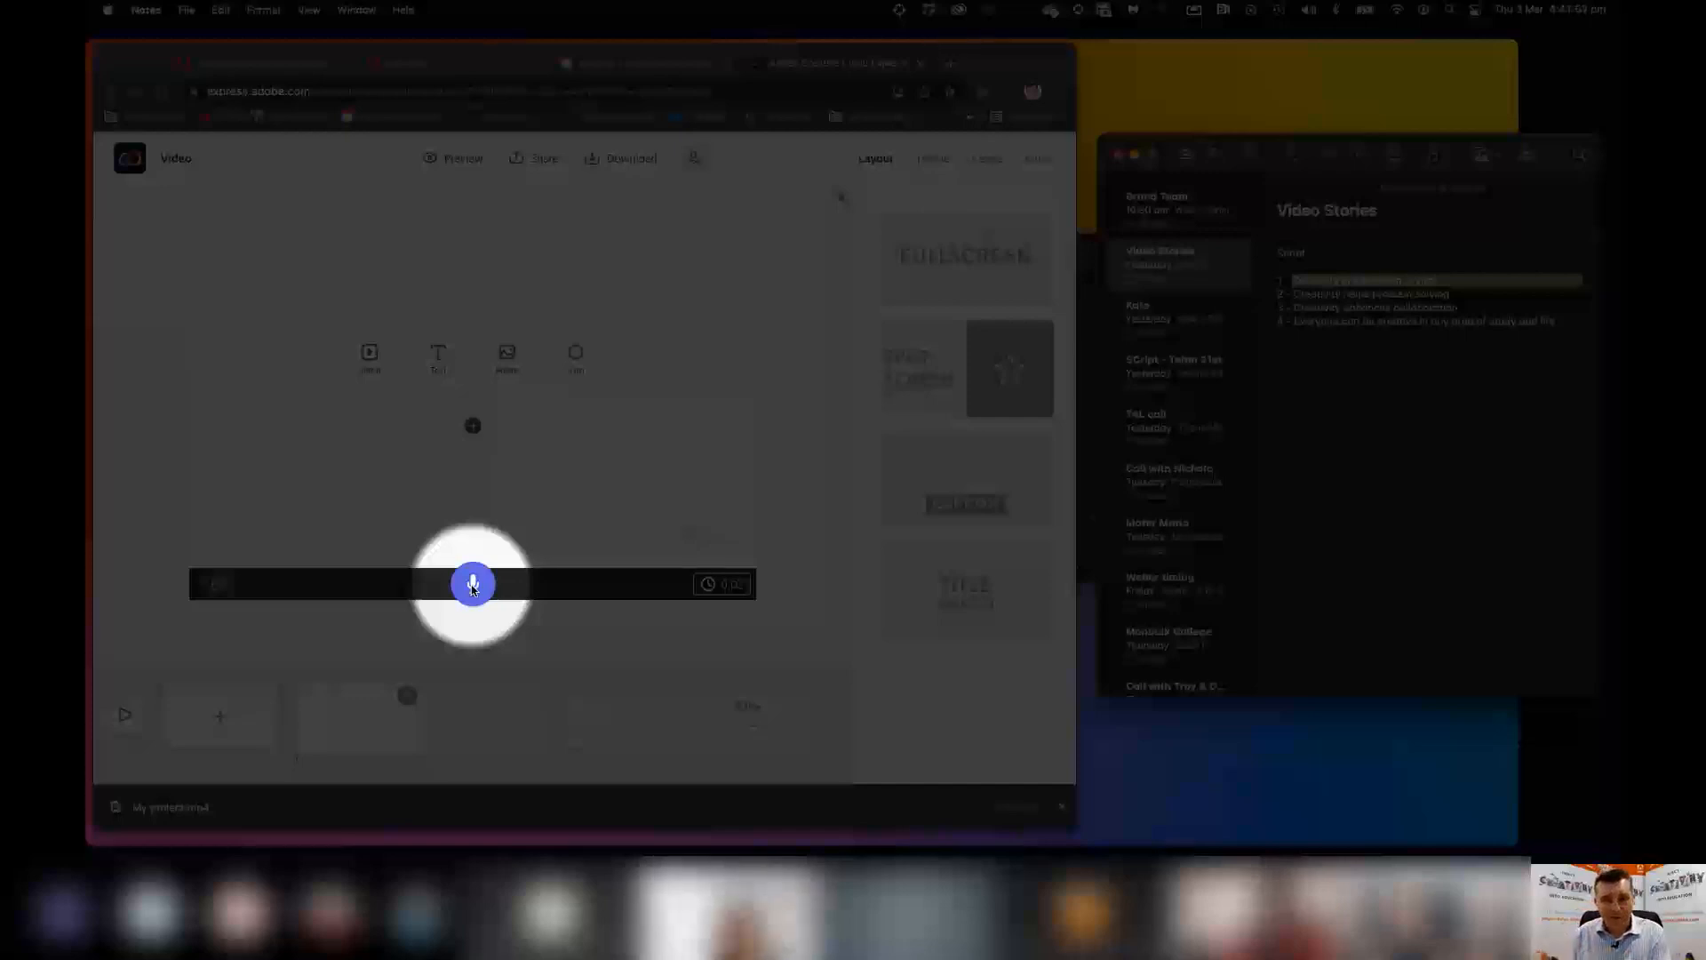
drag(474, 588, 475, 589)
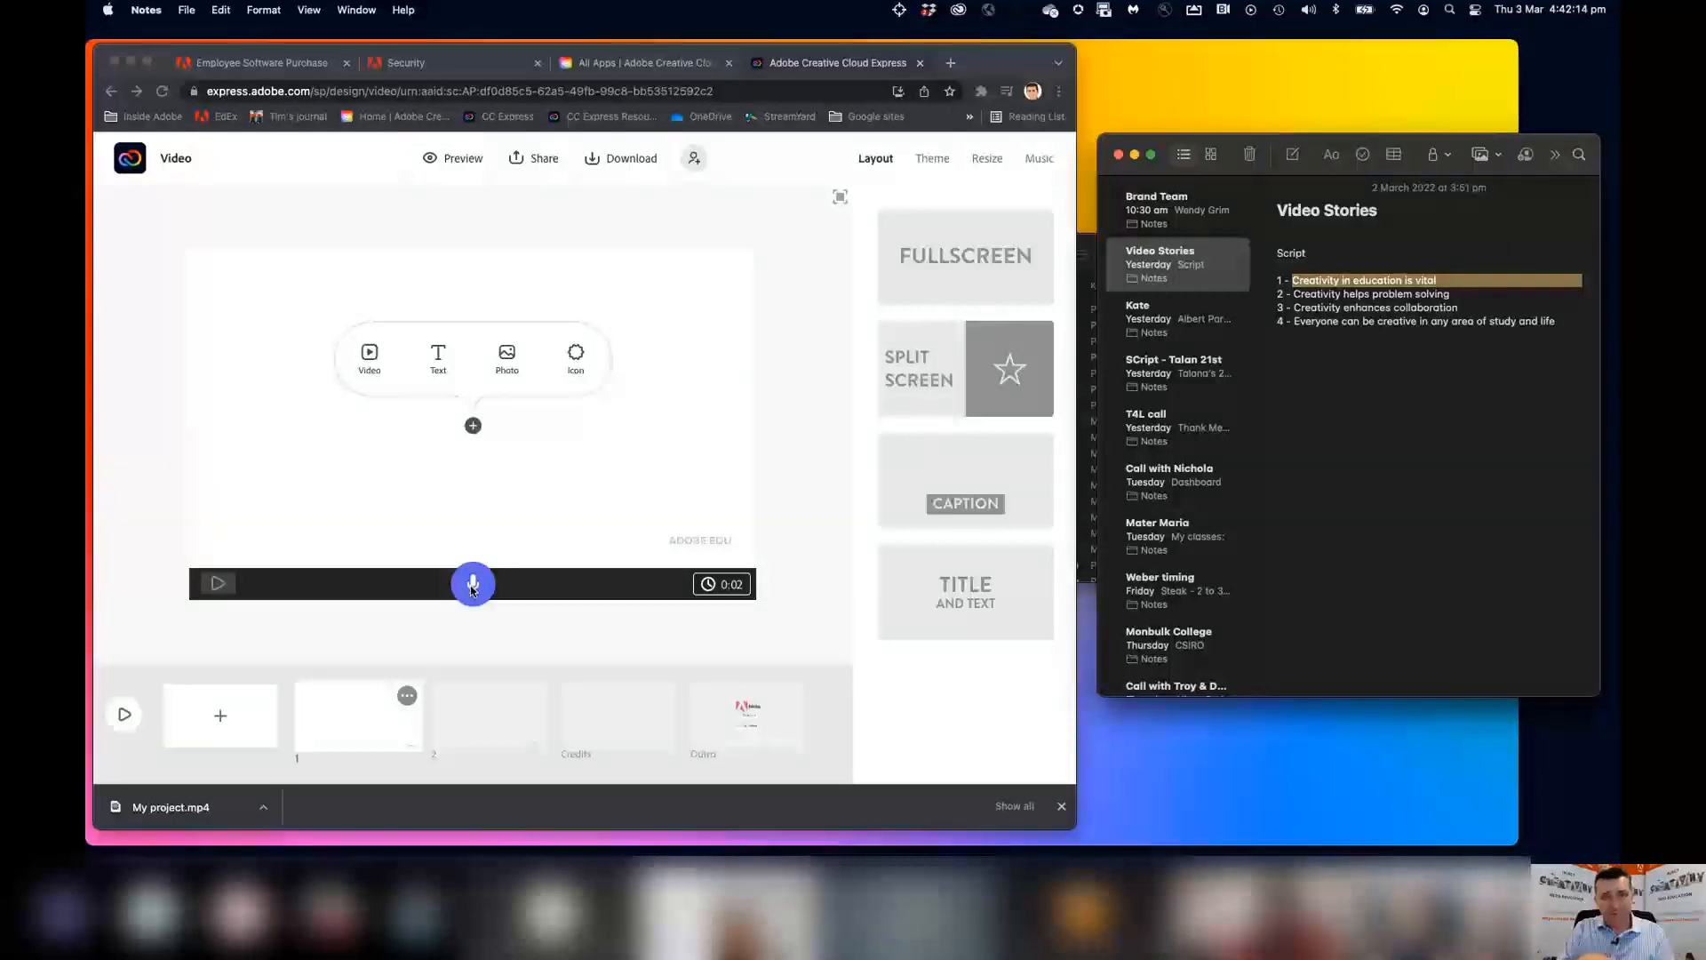
click(472, 589)
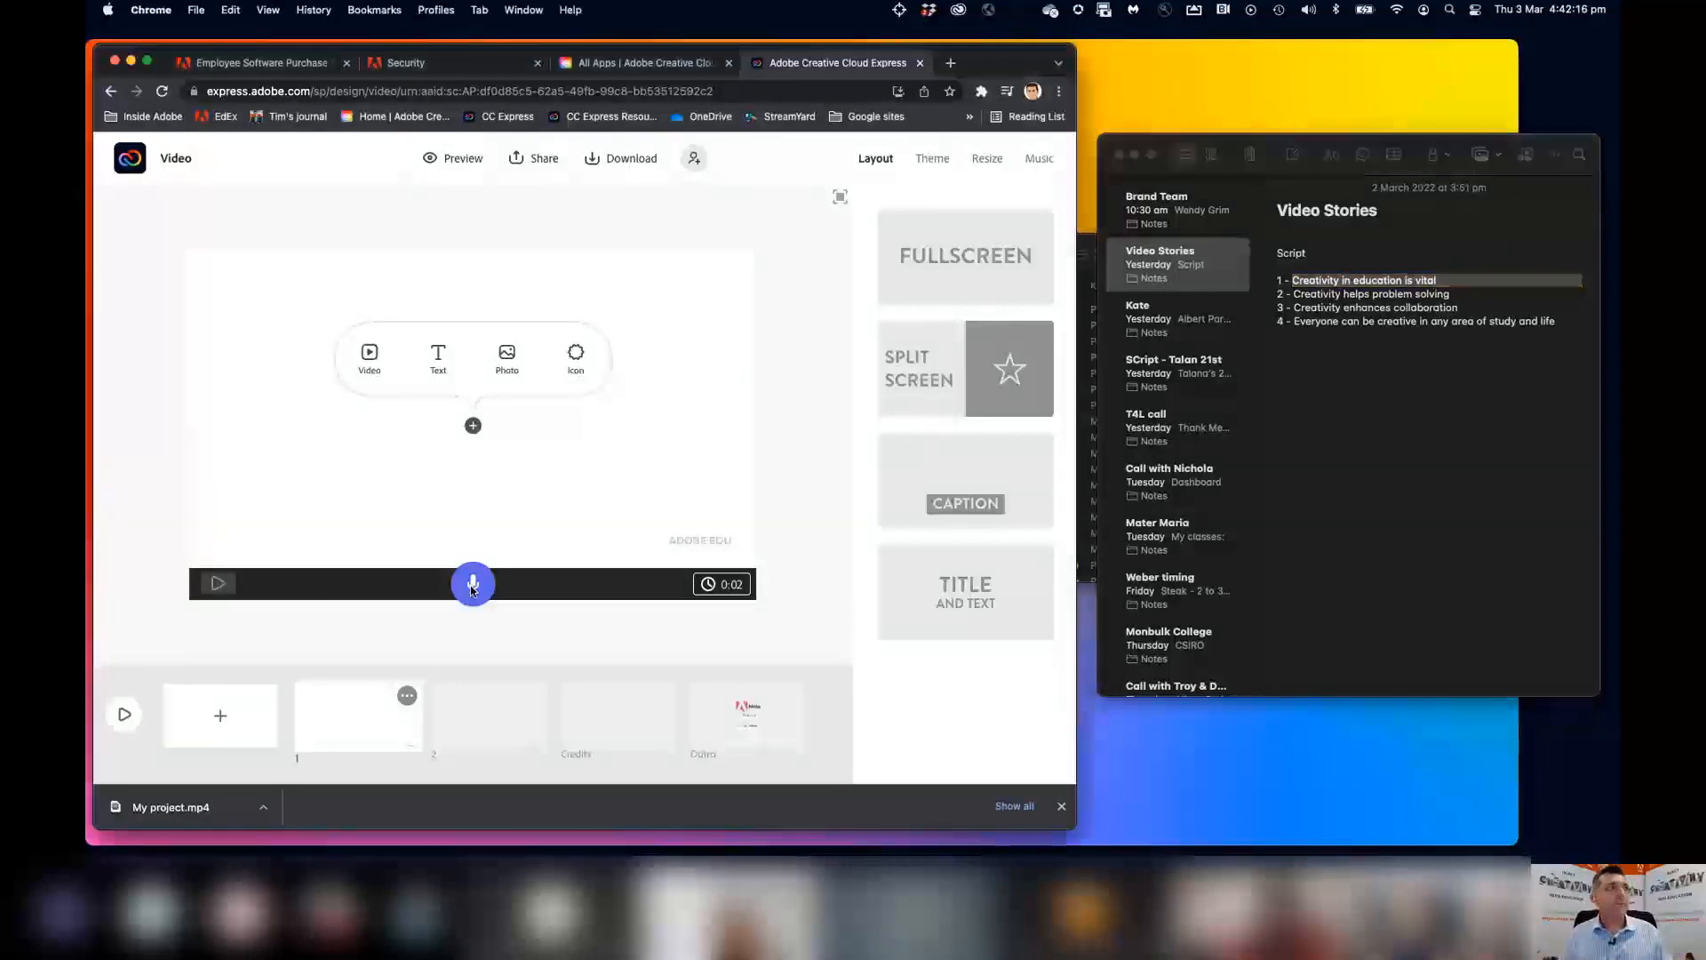
click(472, 588)
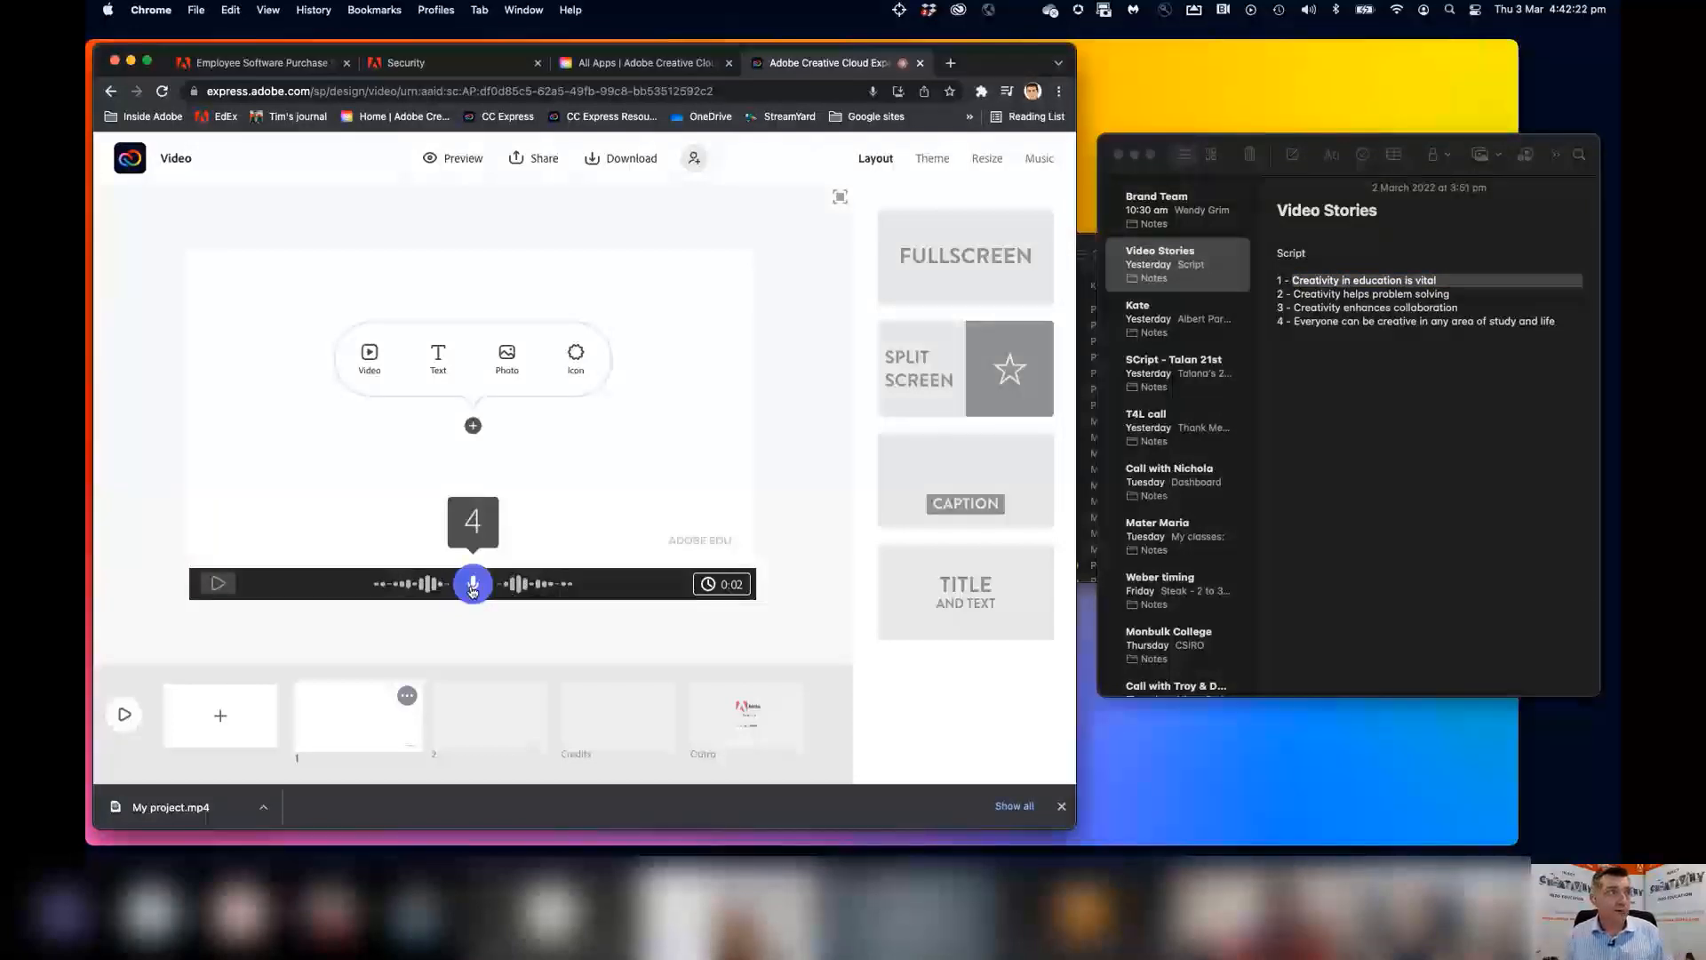
click(472, 588)
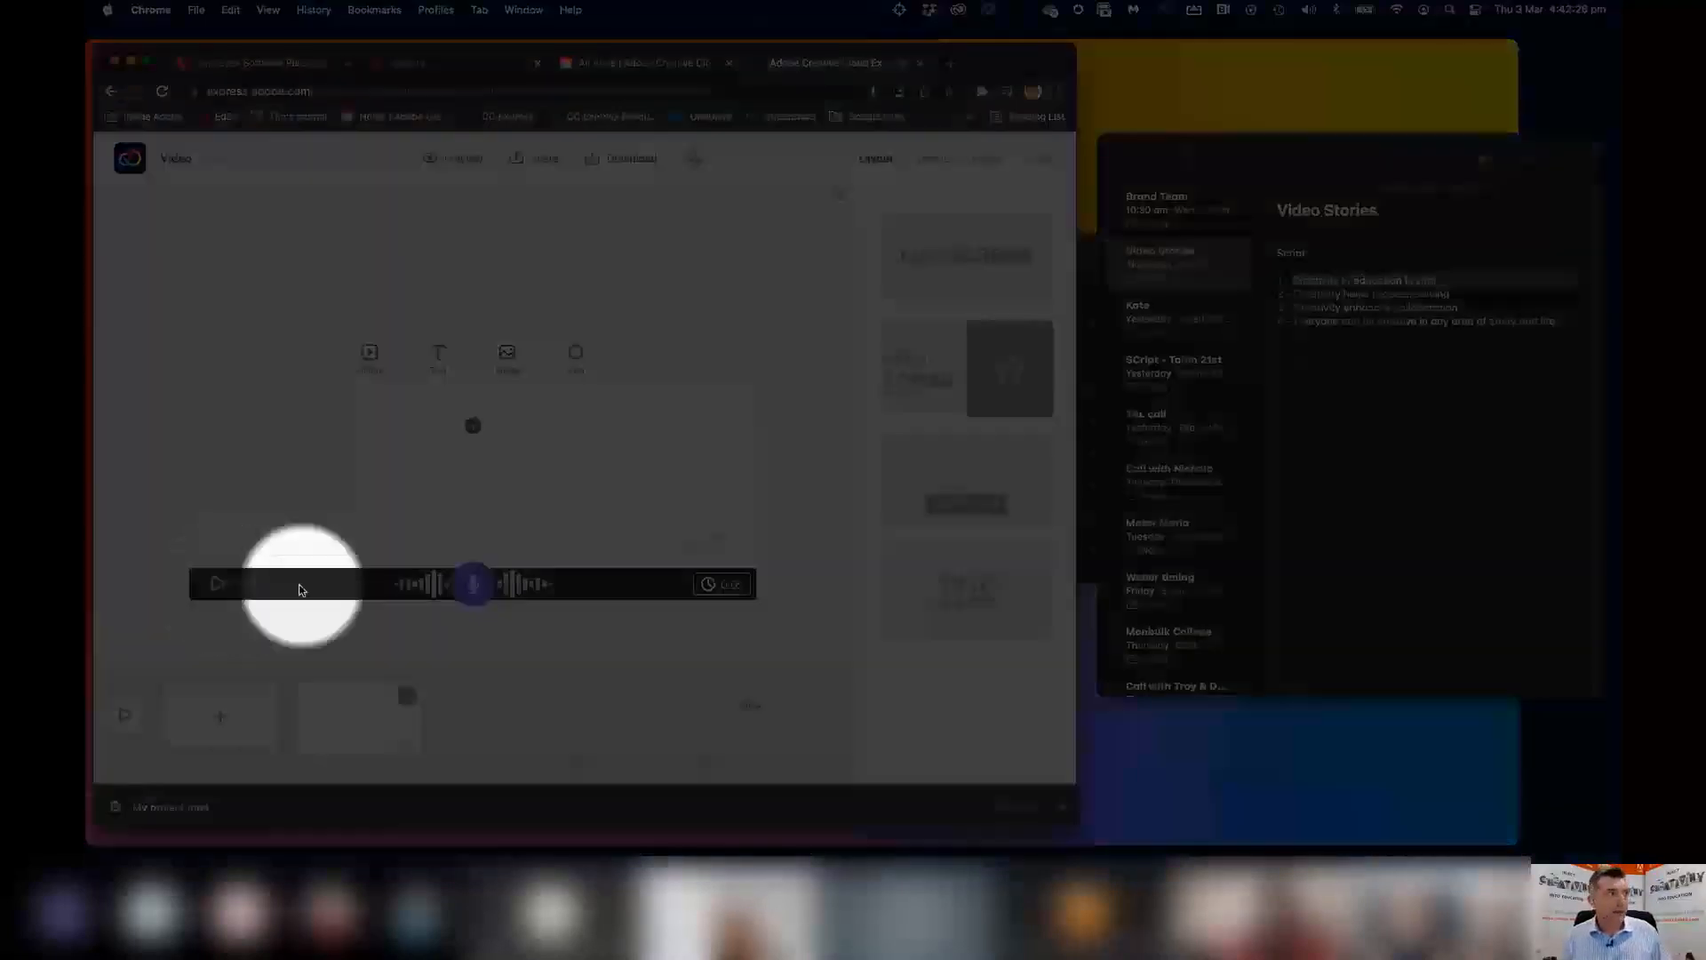
click(218, 585)
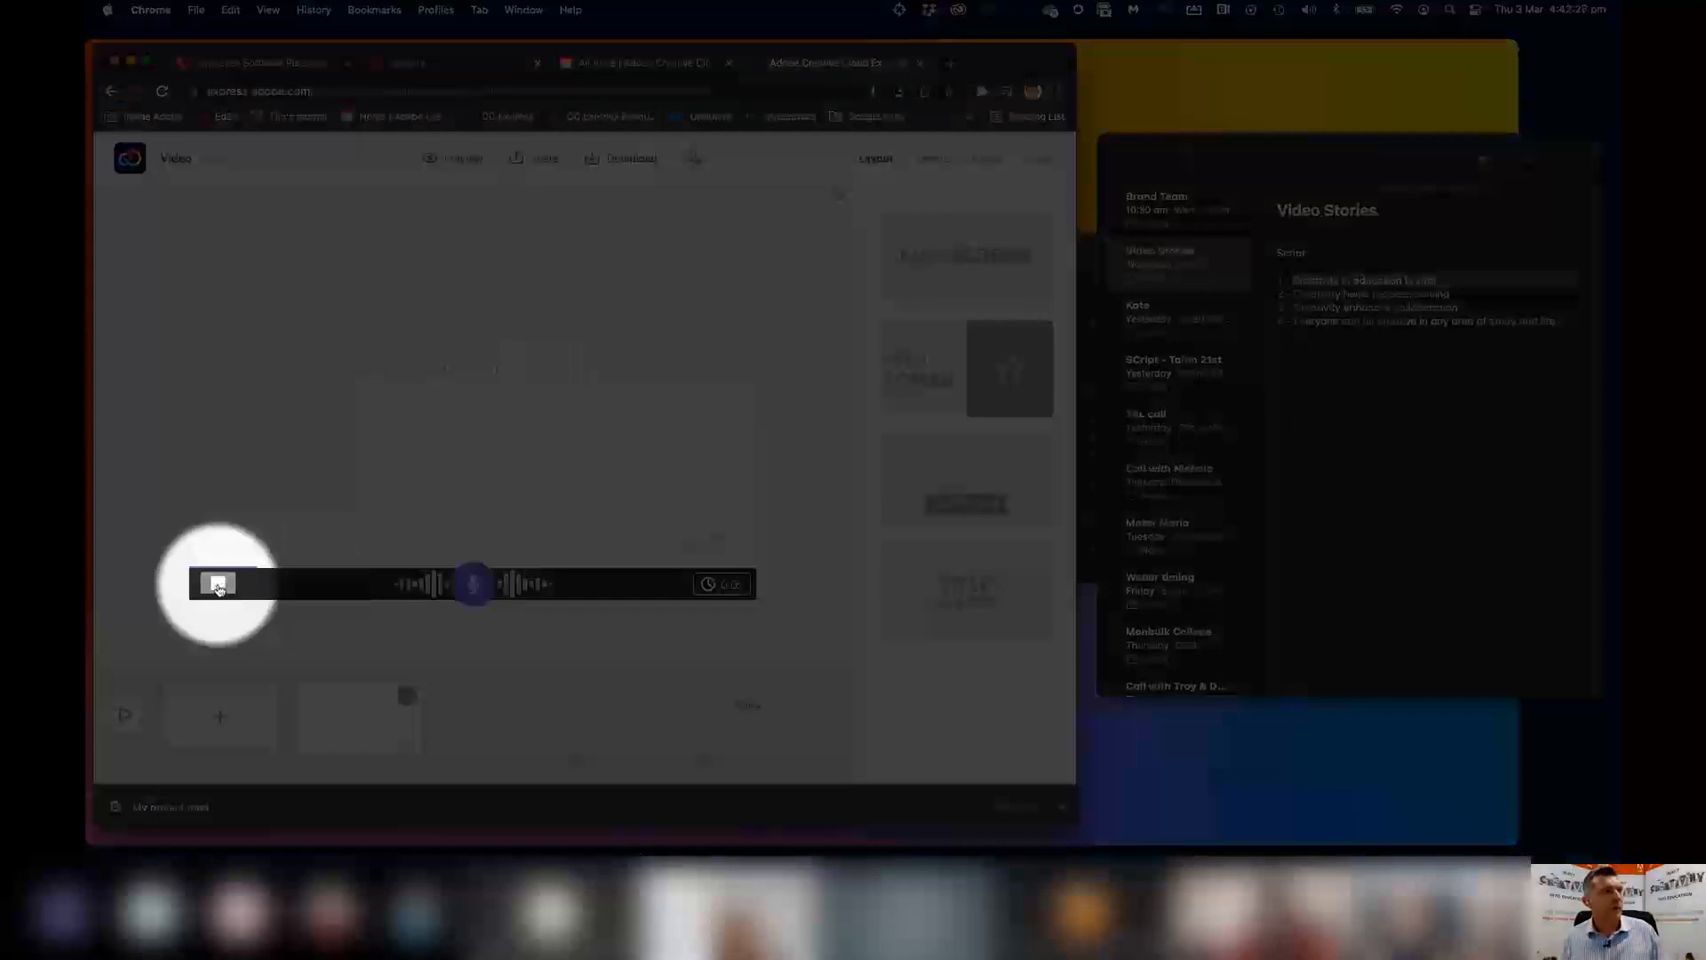
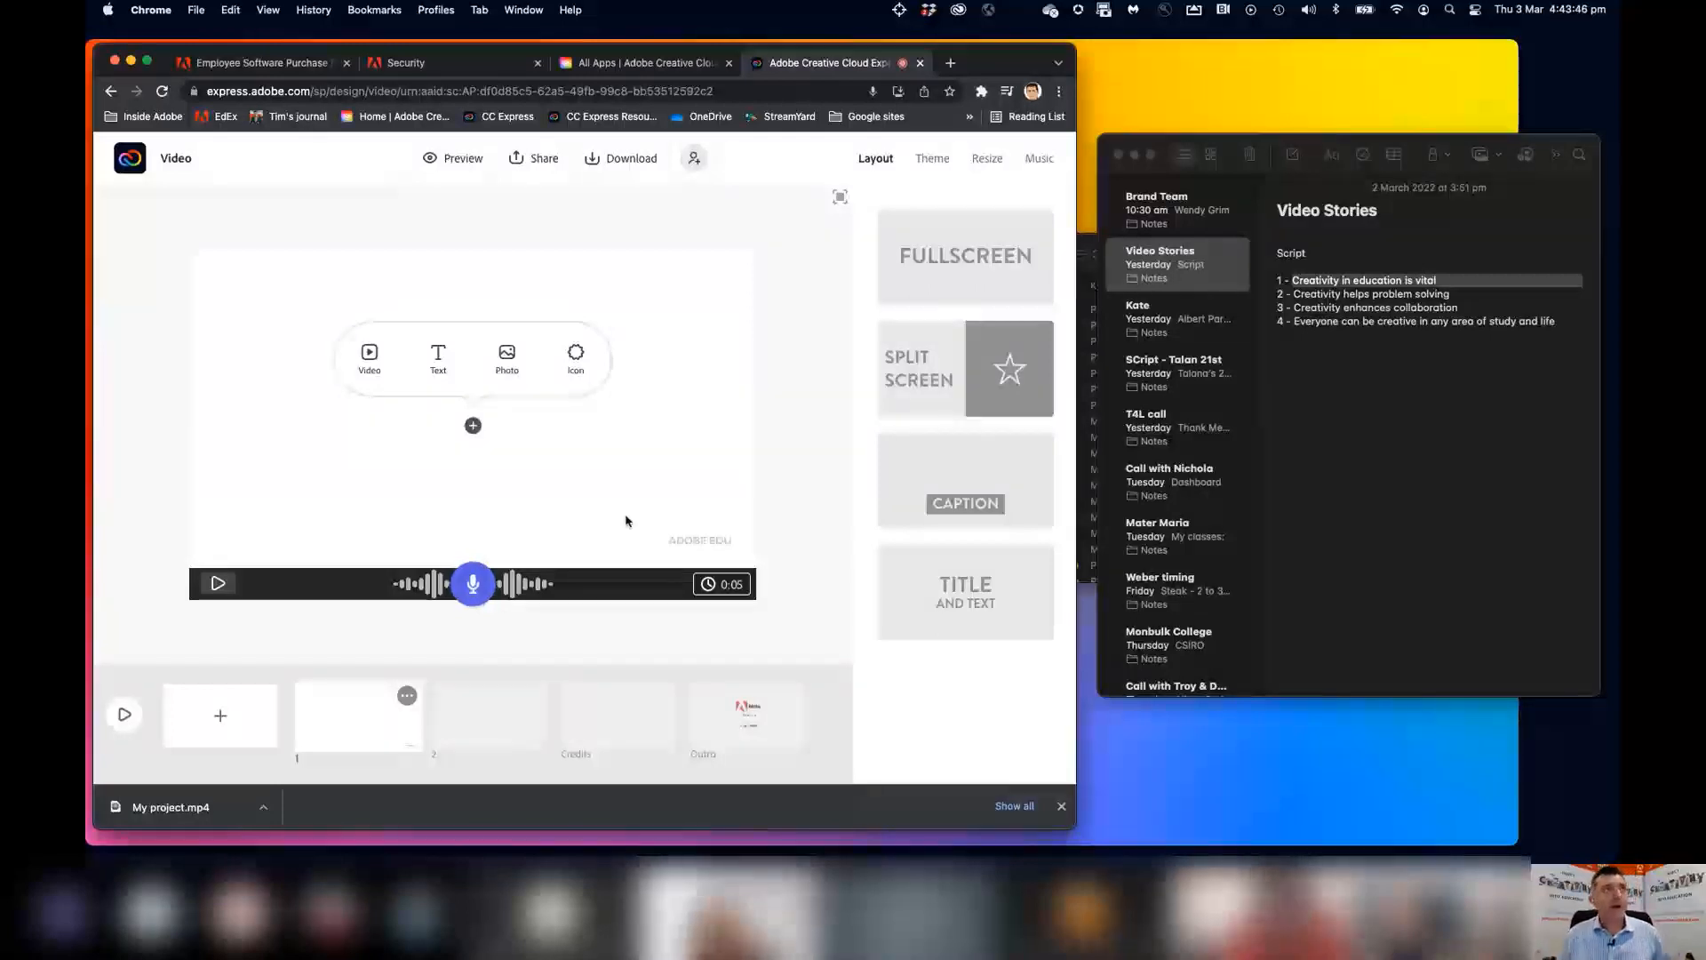
Browse the background music and audition the tracks Highway, Across the Bridge and Whistle Away.
key(F1)
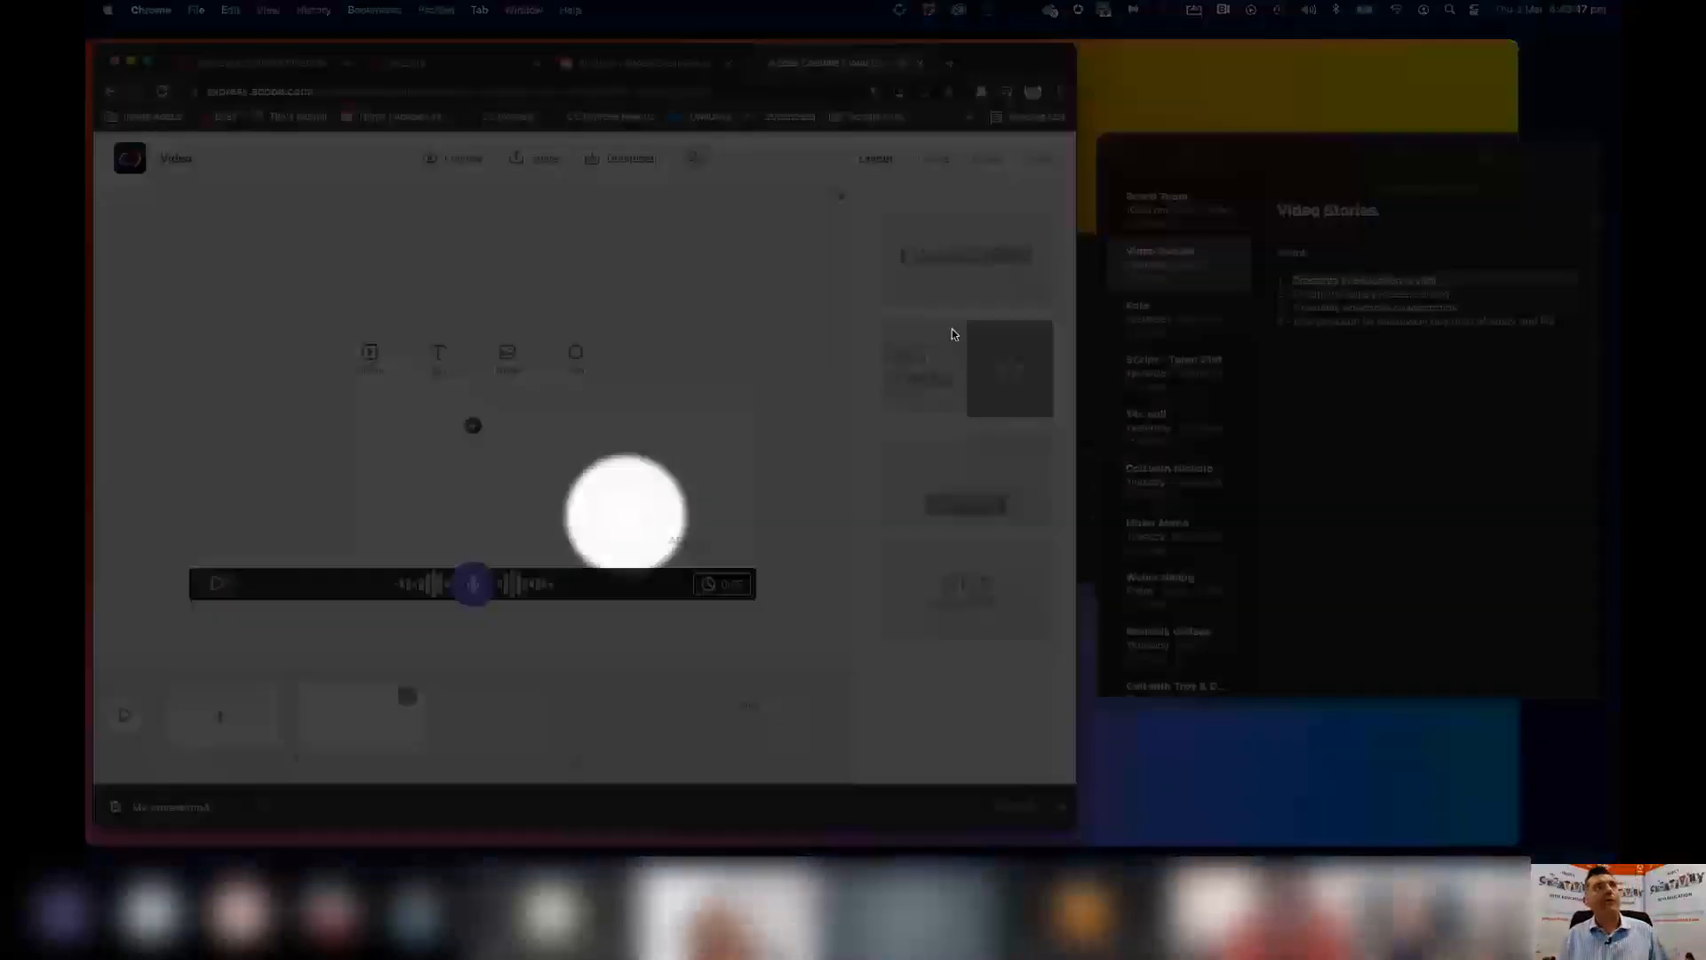
click(1038, 160)
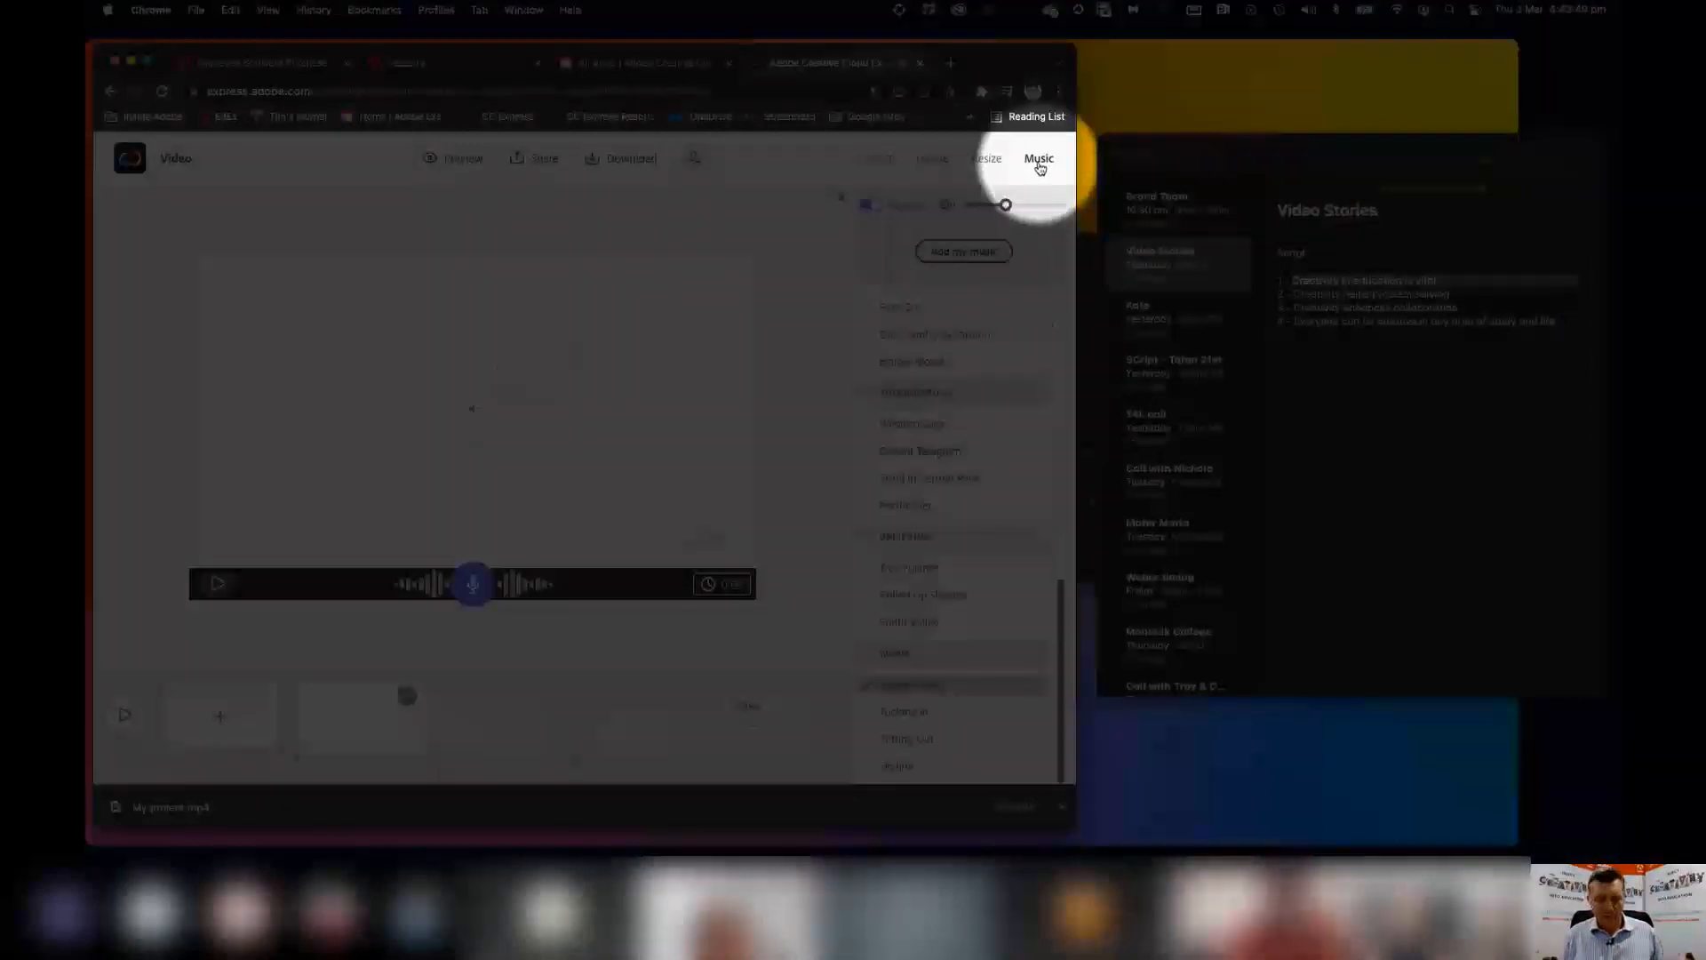
key(F1)
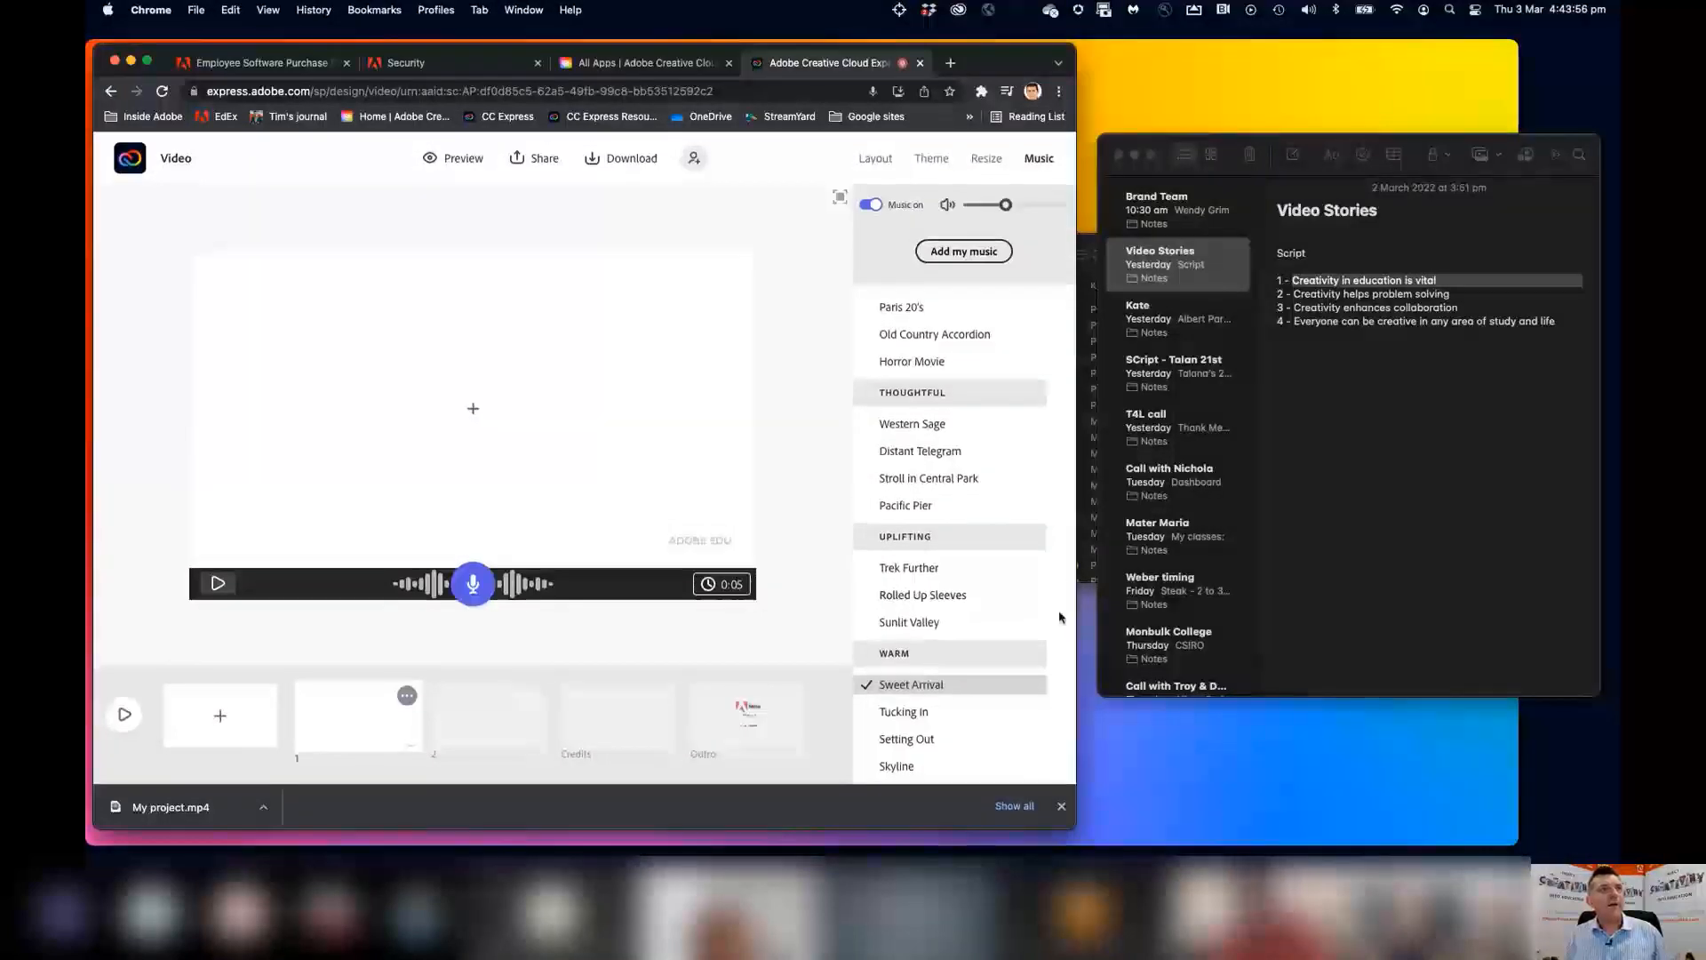
scroll(1060, 533, up, 5)
scroll(1058, 433, up, 5)
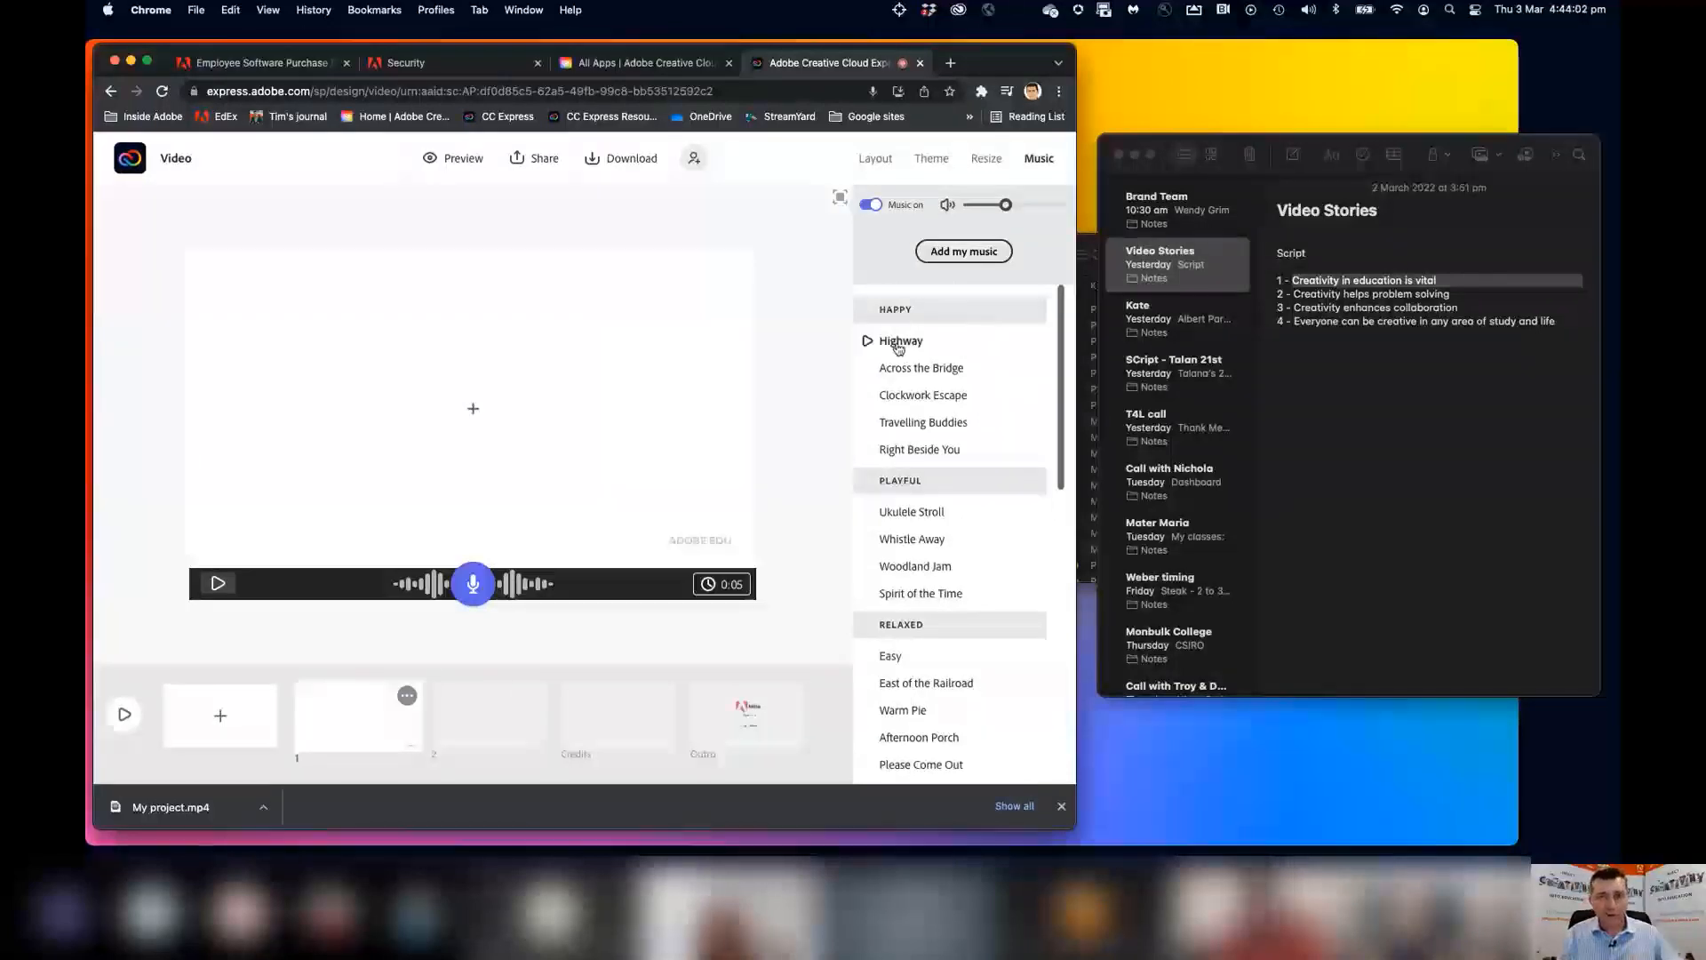
click(867, 342)
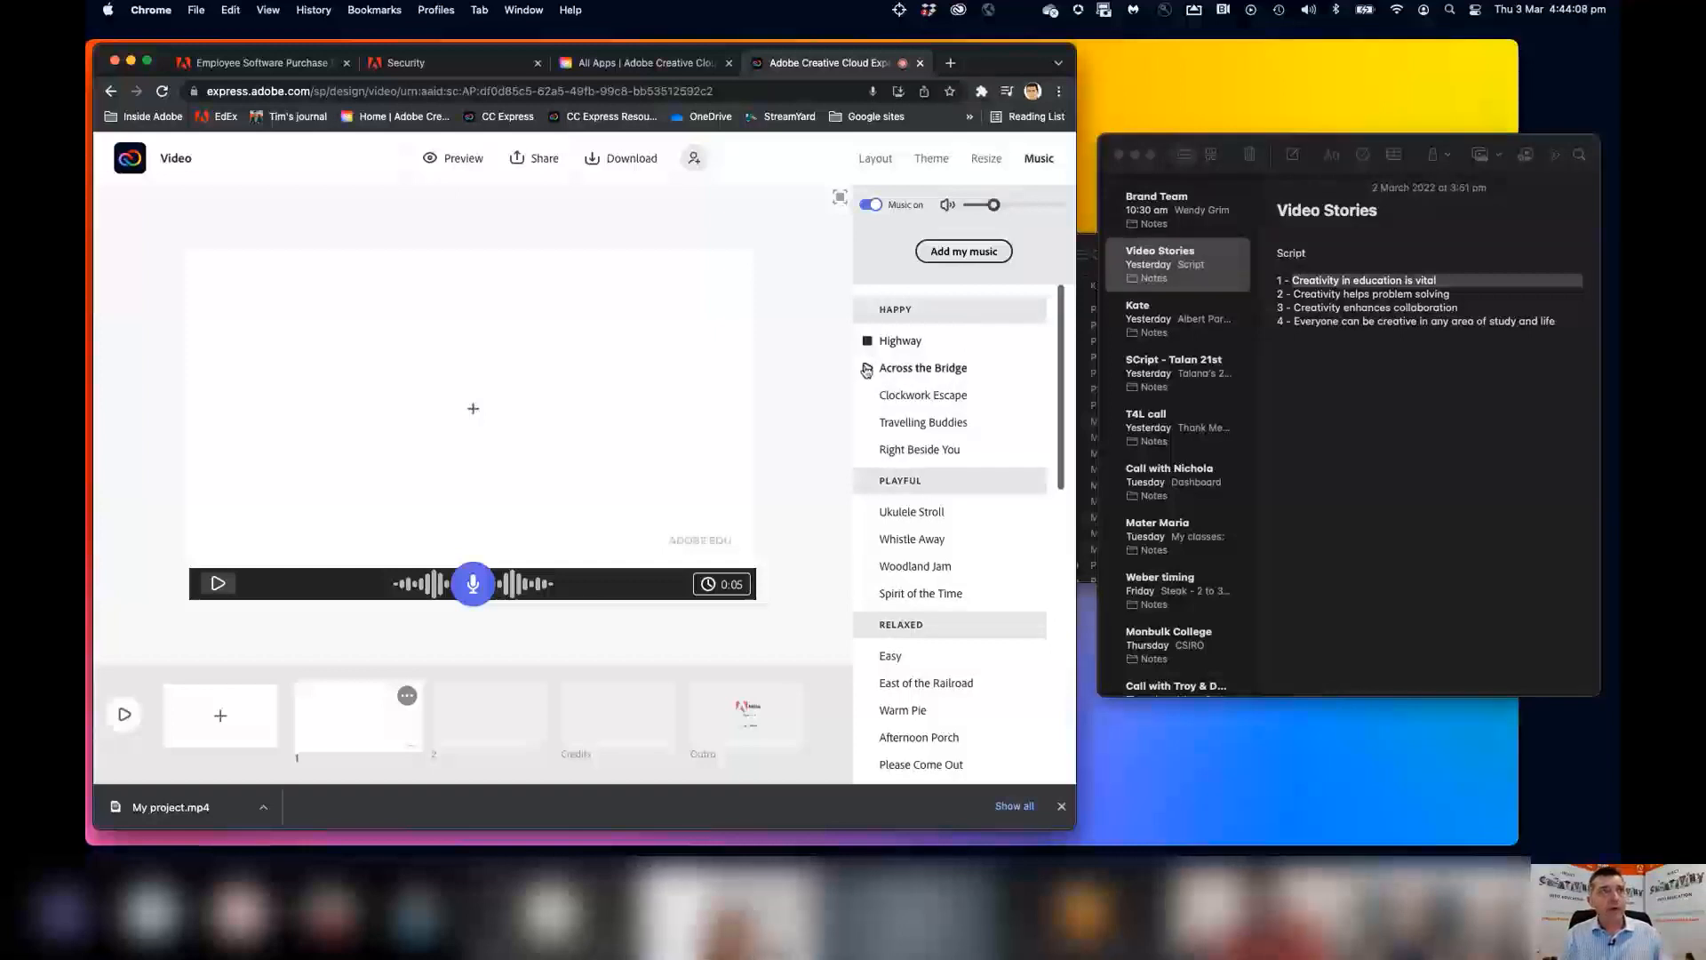
click(867, 370)
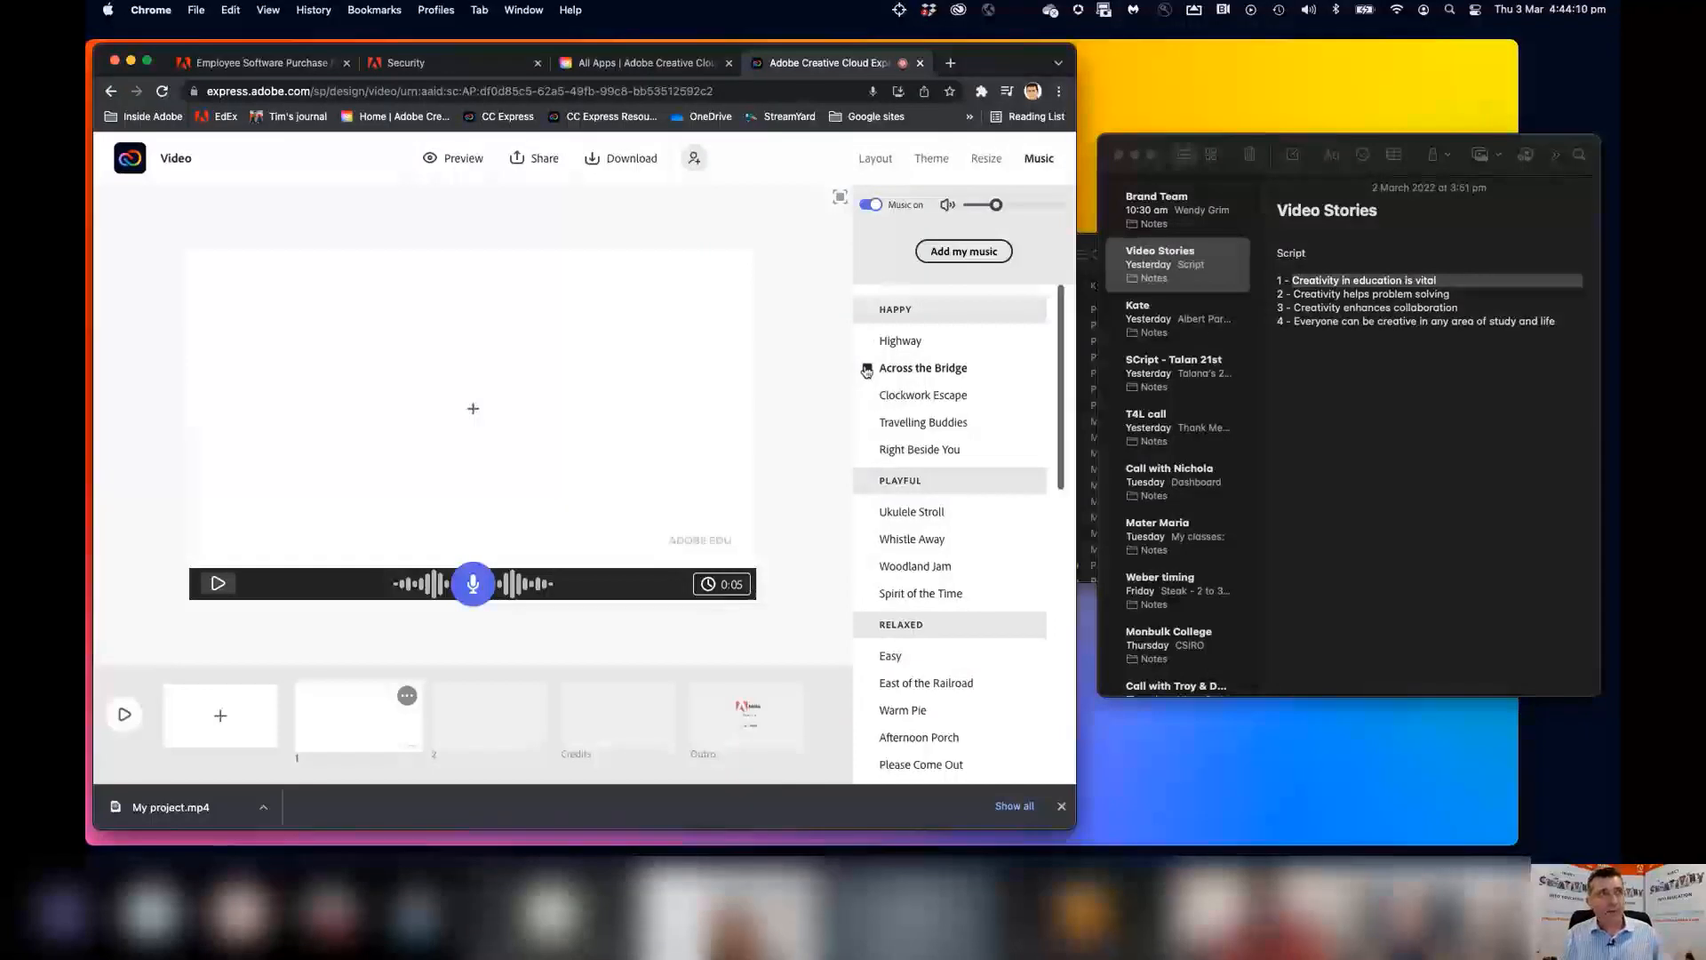
click(867, 540)
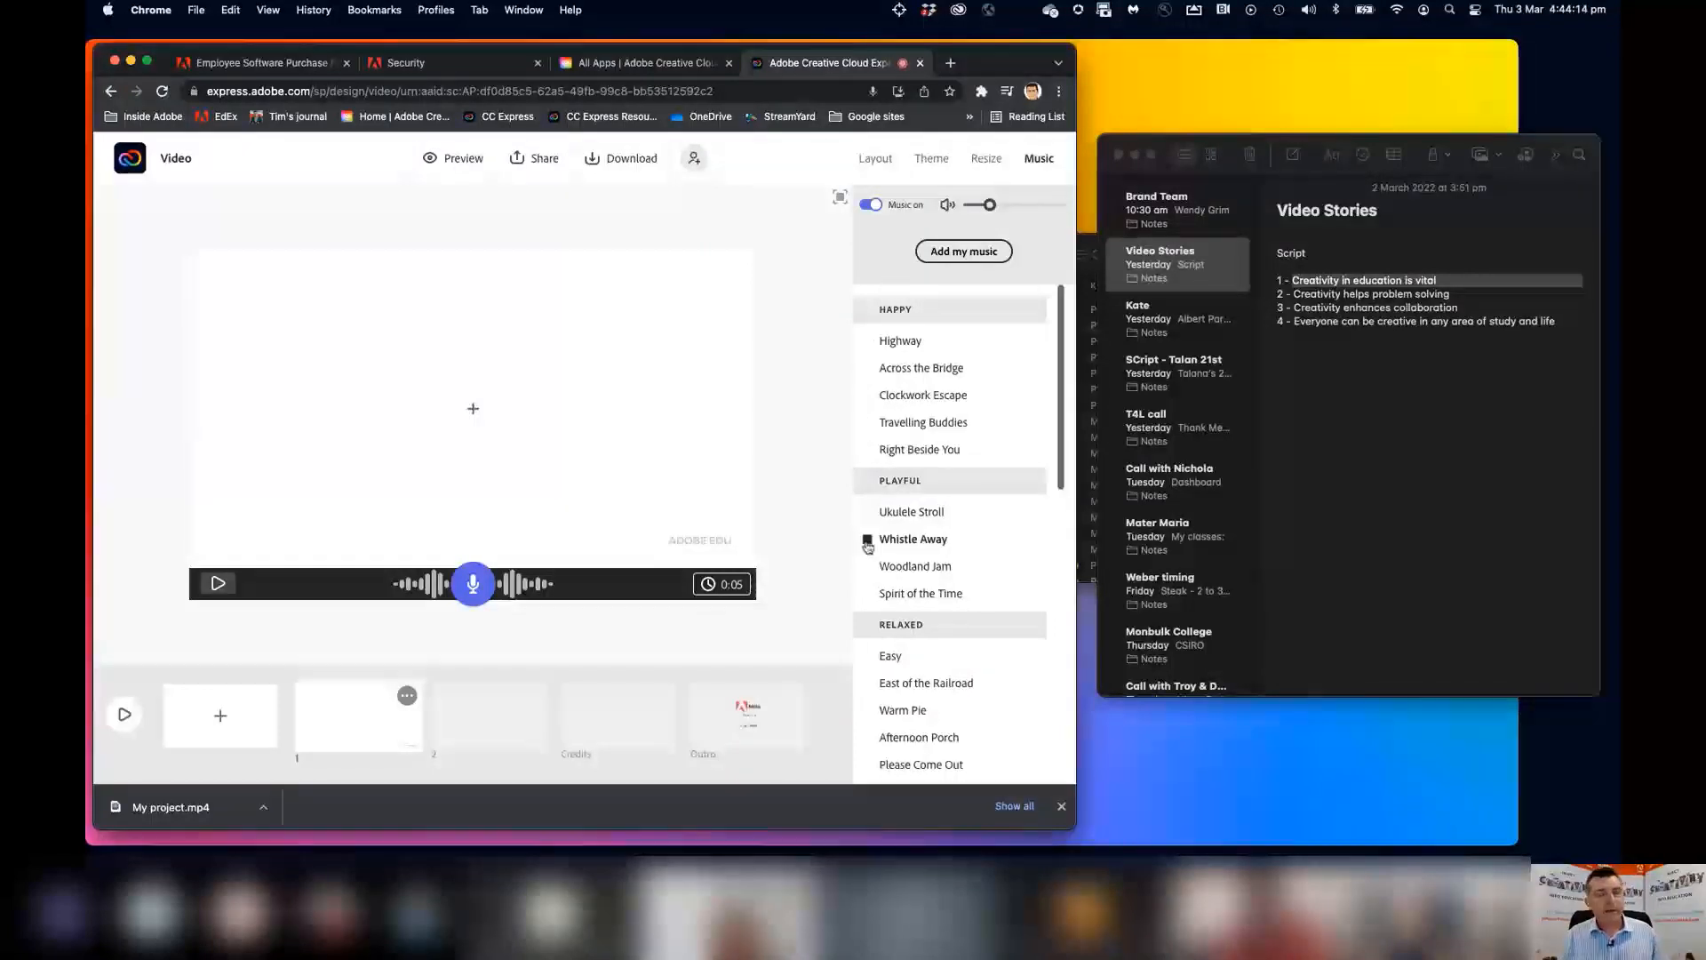
Set Whistle Away as the video's background music and play slide 1 with it.
click(913, 542)
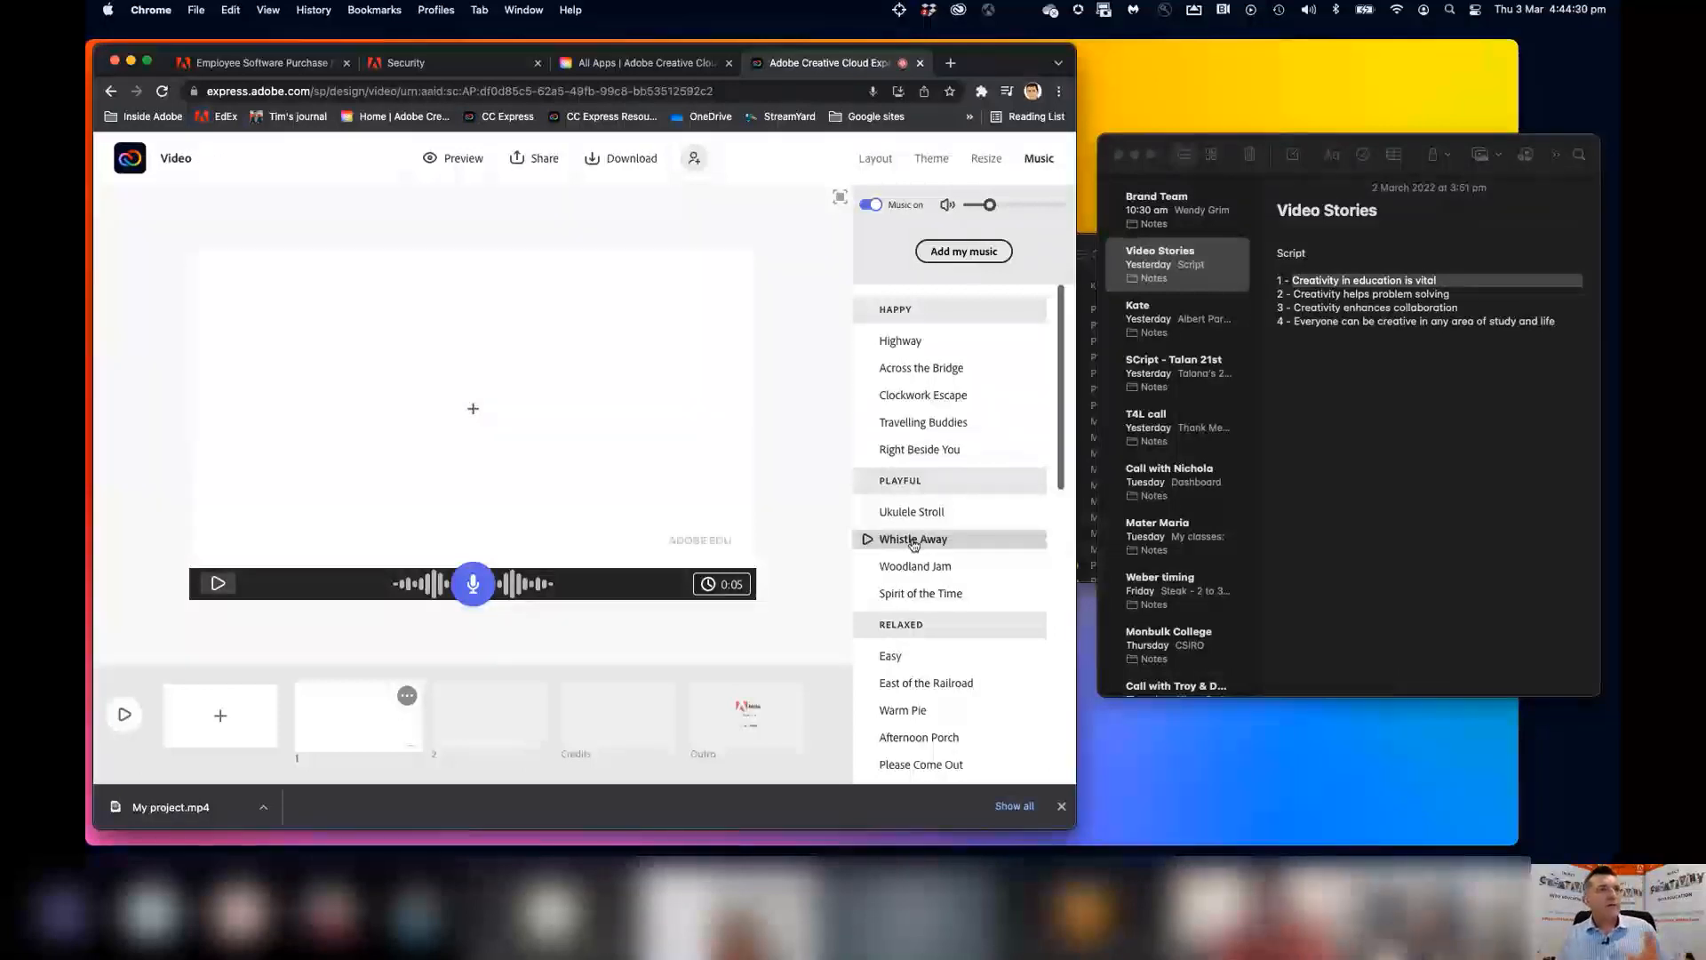
click(912, 539)
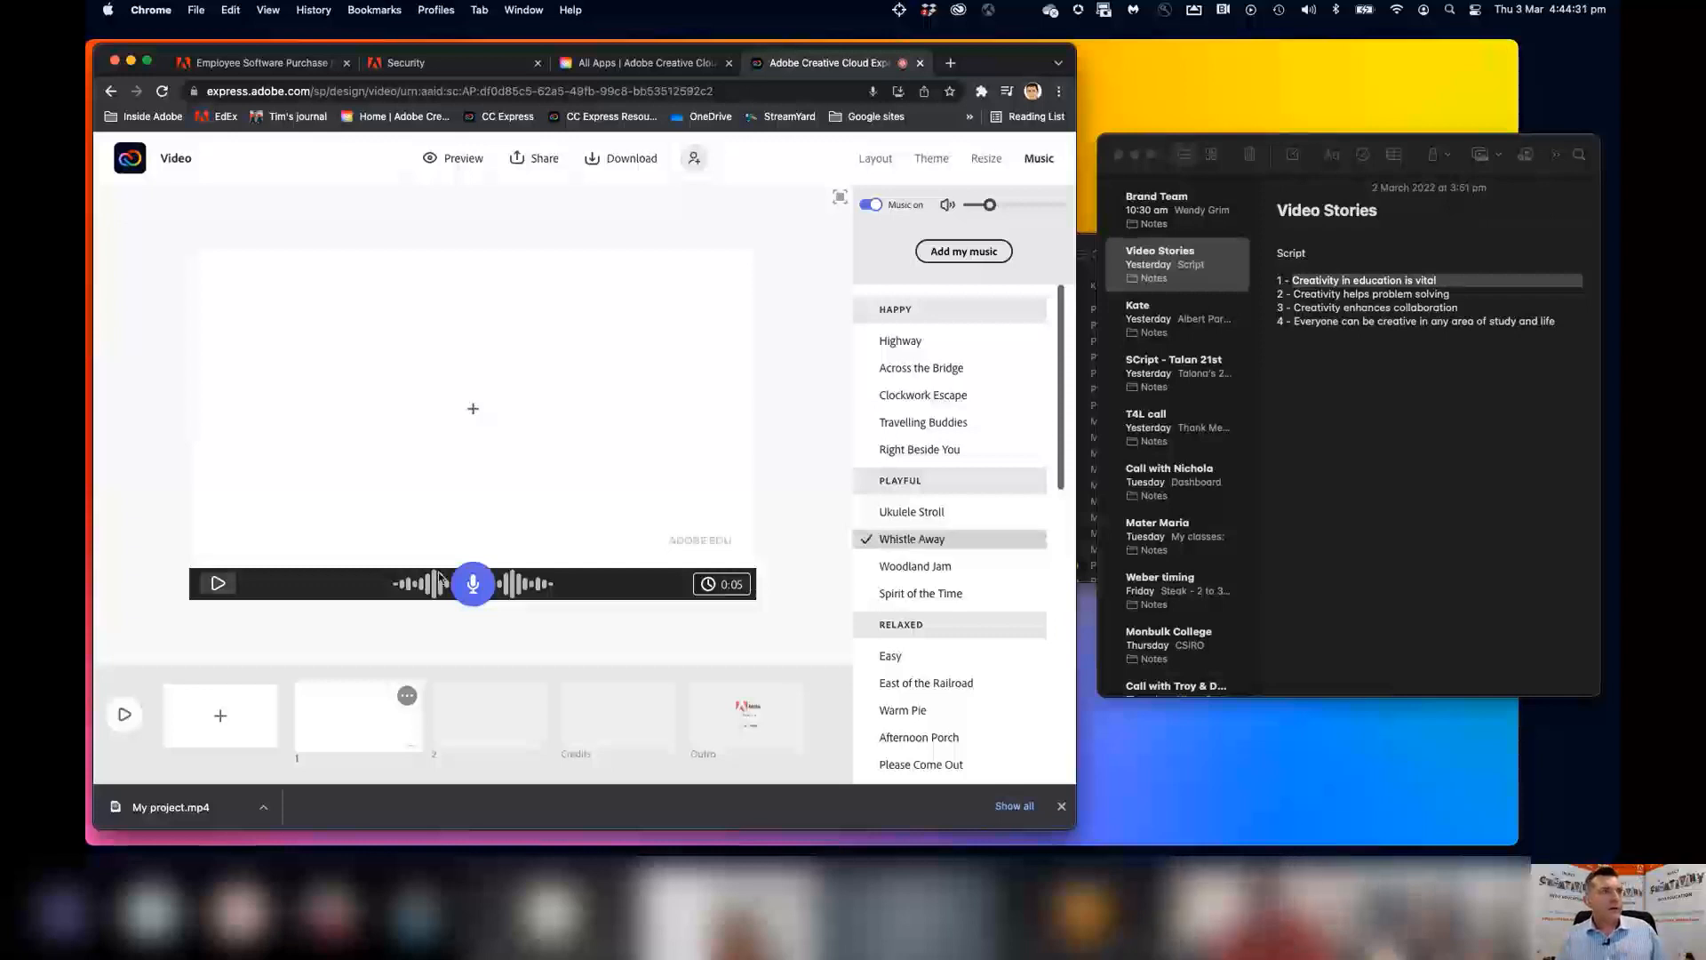
click(220, 586)
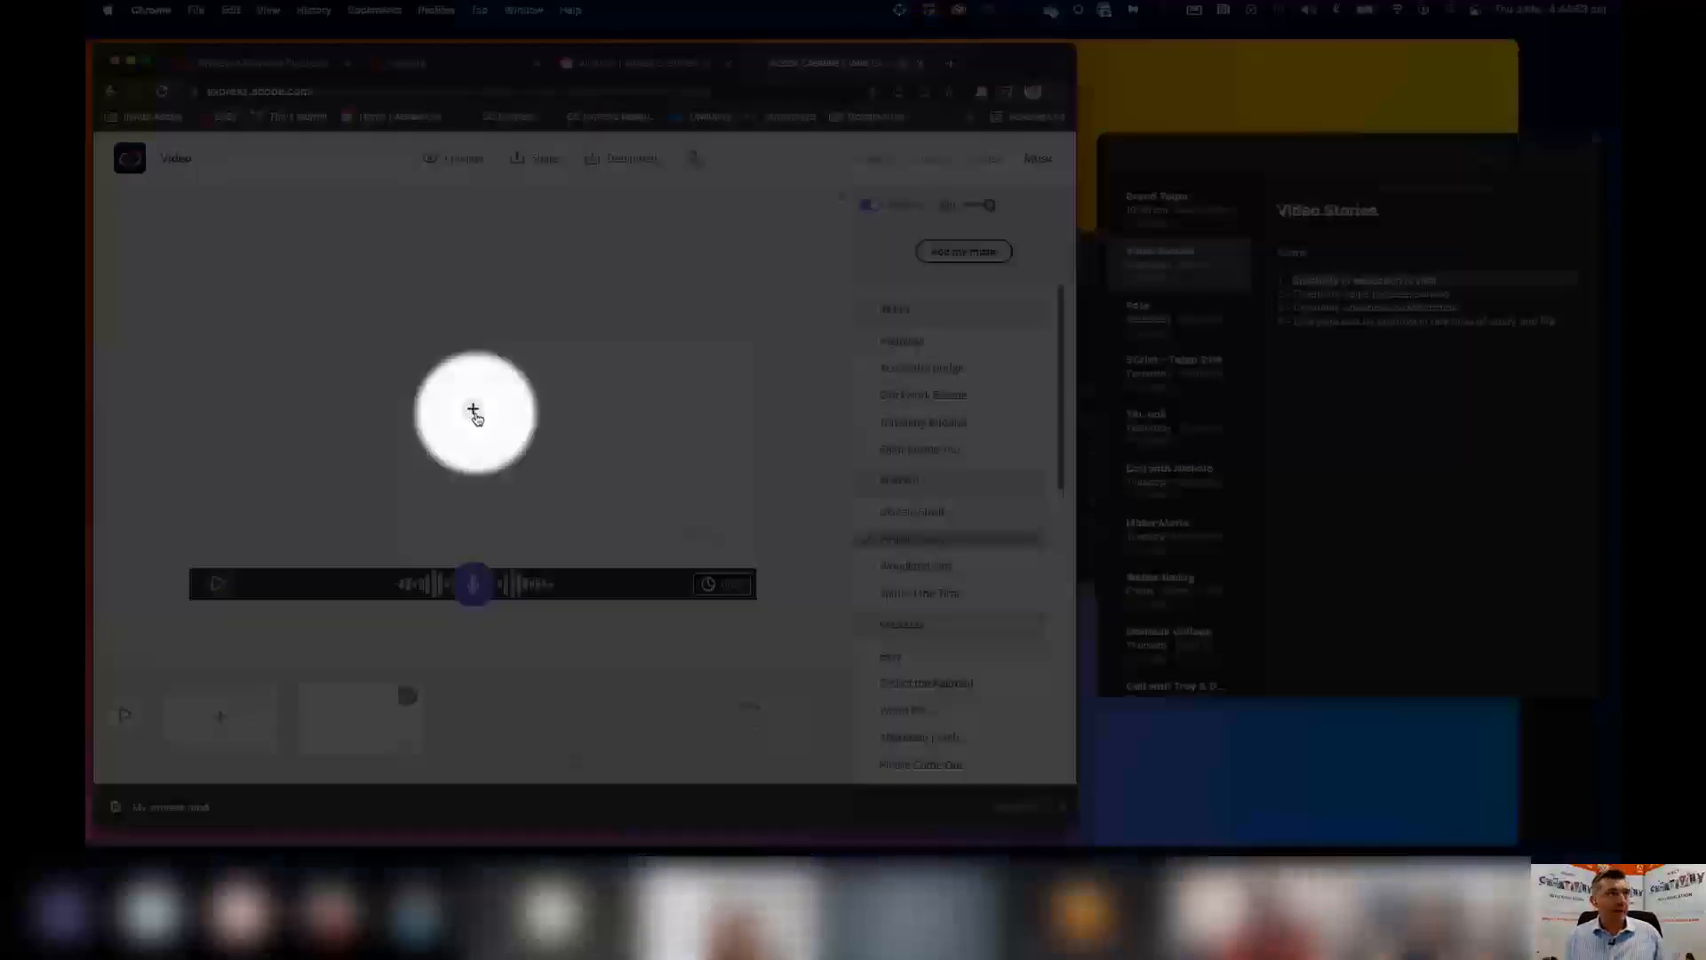
Add the text "Creativity" to the middle of slide 1.
click(474, 411)
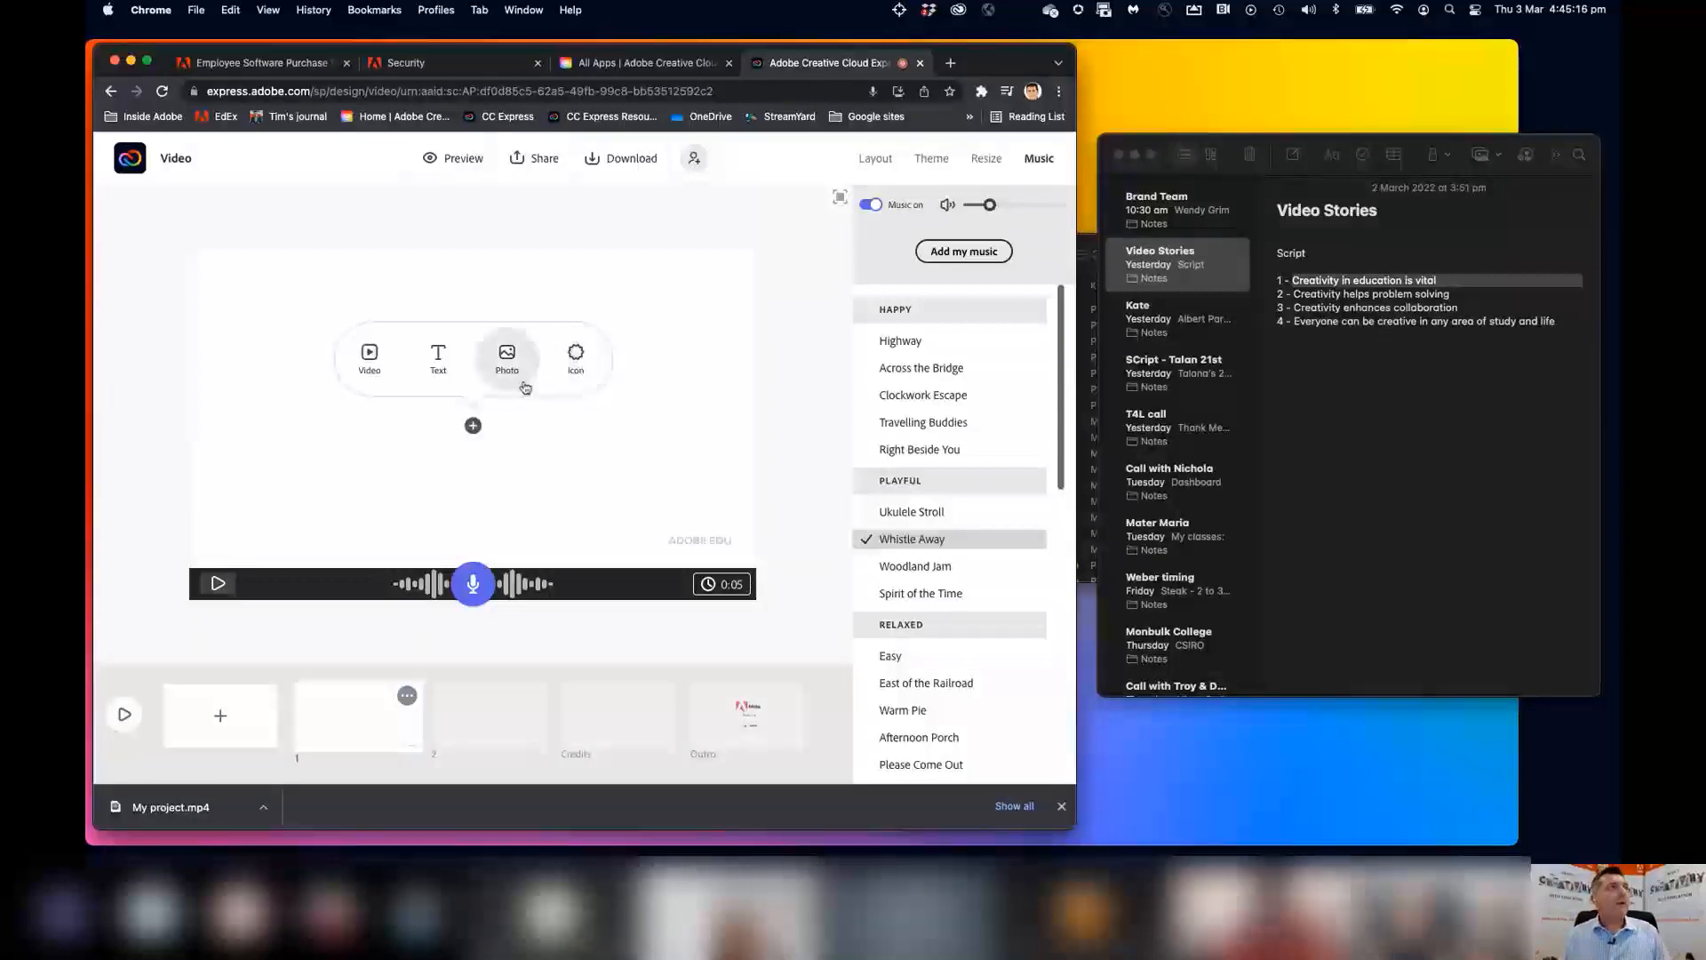
click(438, 360)
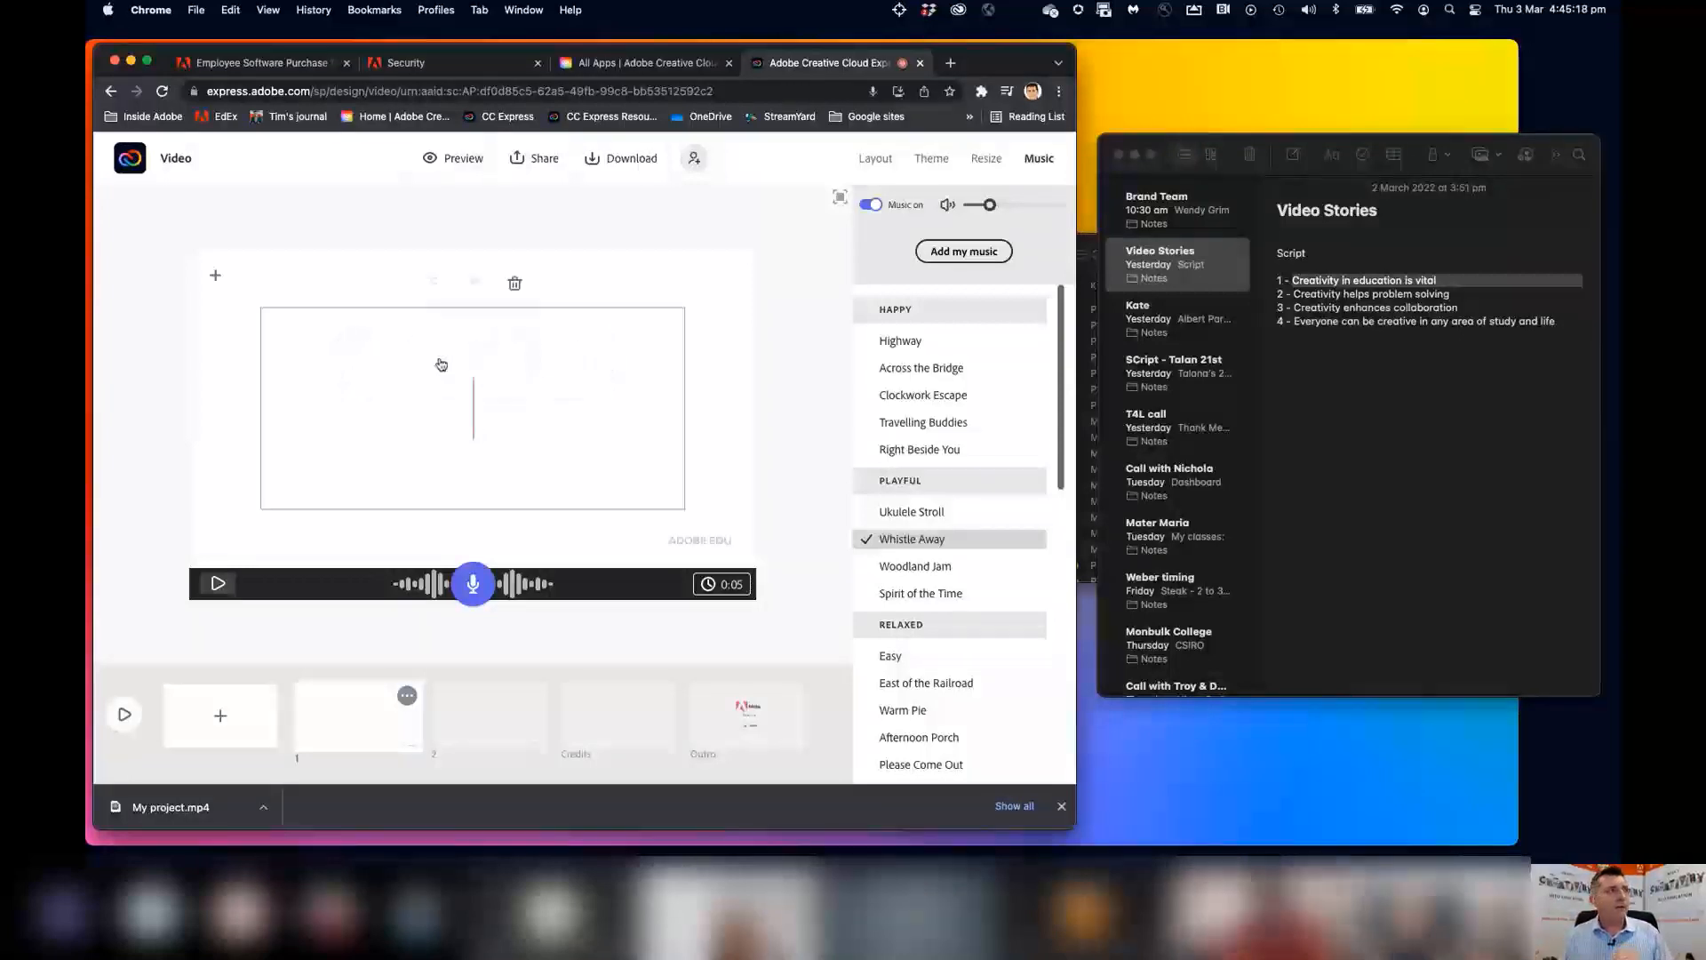
text(Crea)
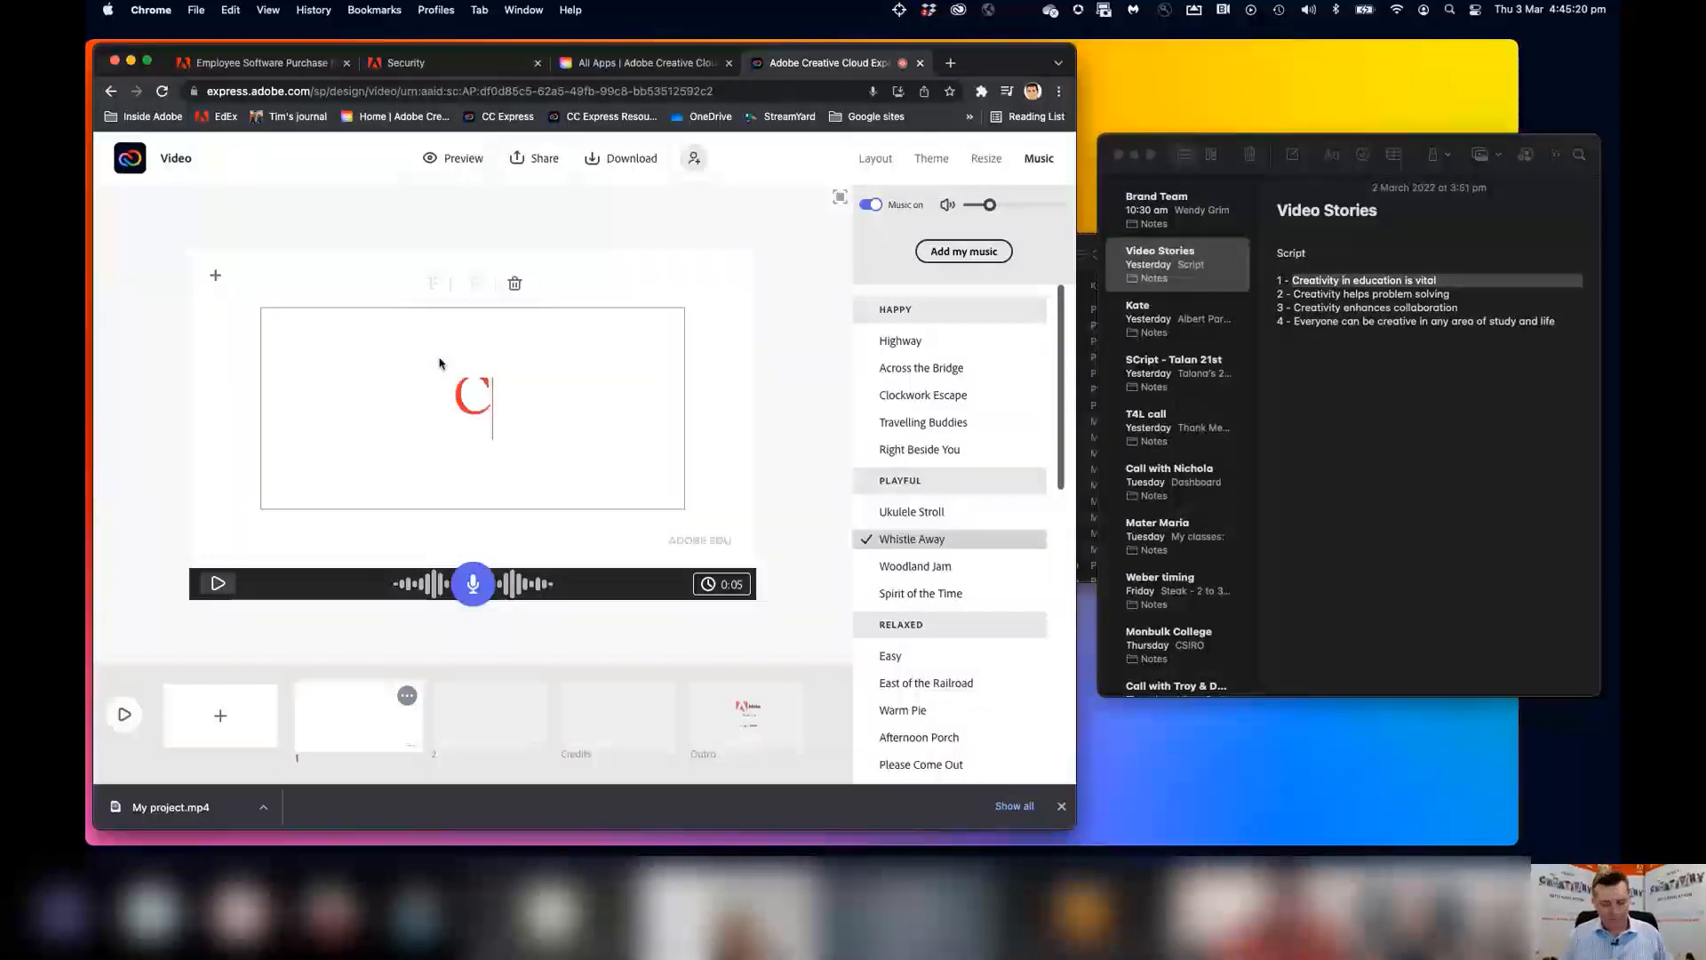
text(tivity)
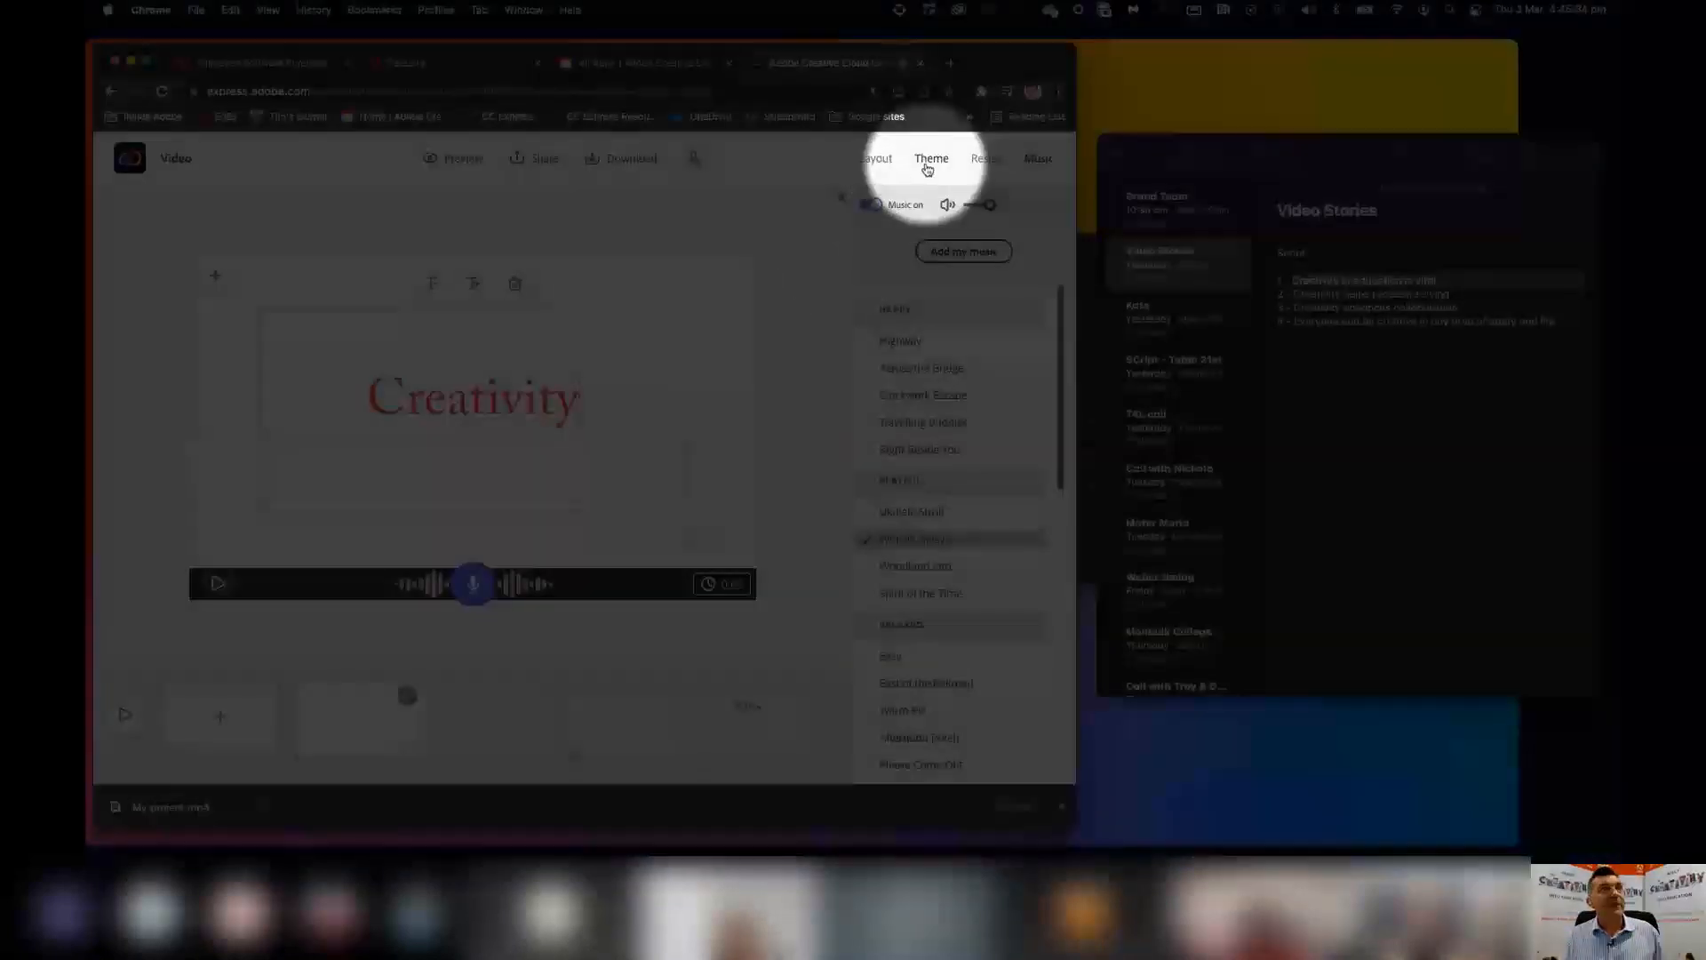
Apply the Tidal theme to the video in its orange colour variant.
click(925, 165)
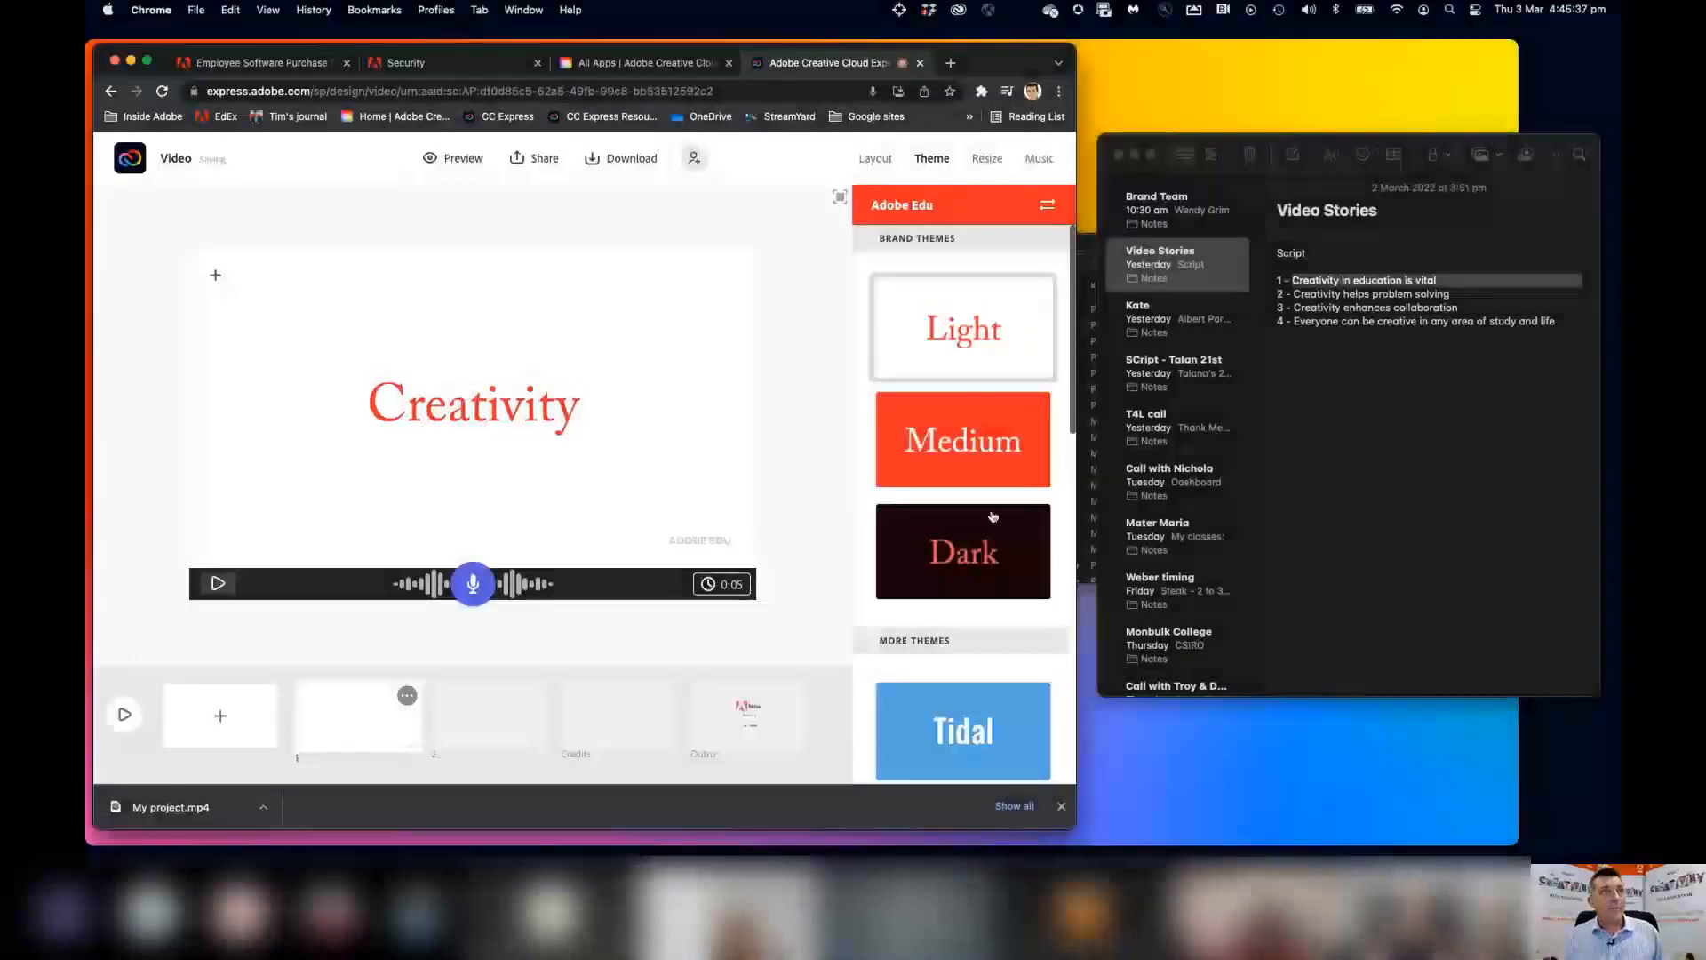
mouse_move(980, 427)
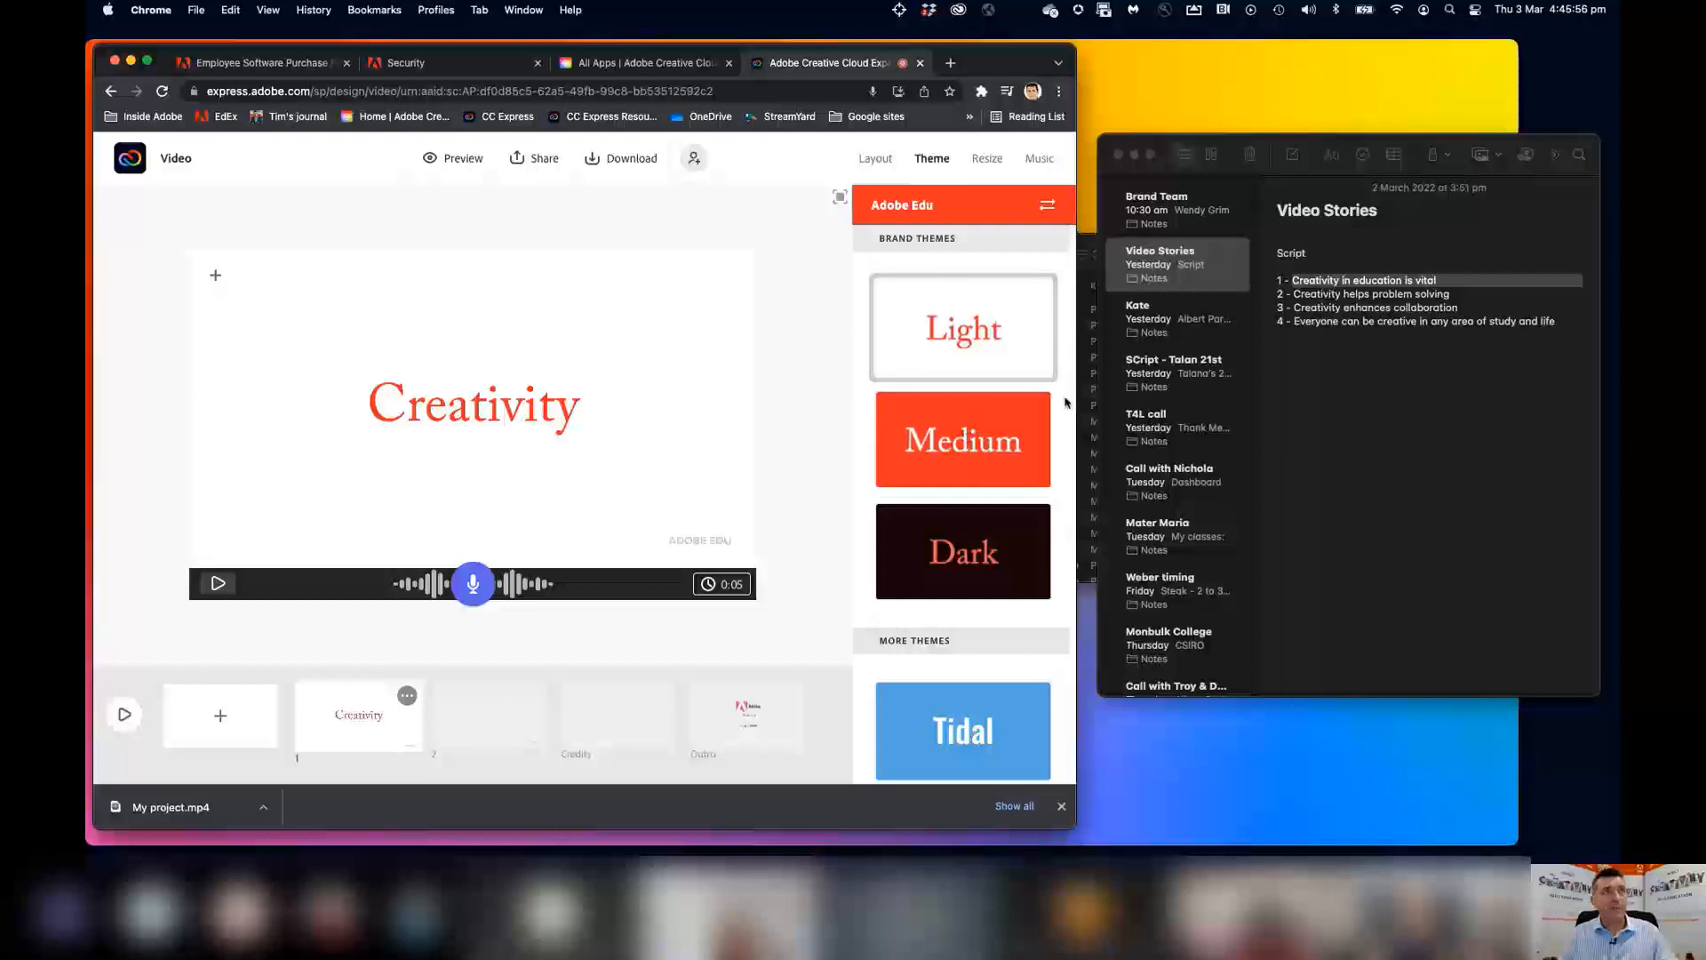
scroll(1049, 439, down, 3)
scroll(1049, 439, down, 2)
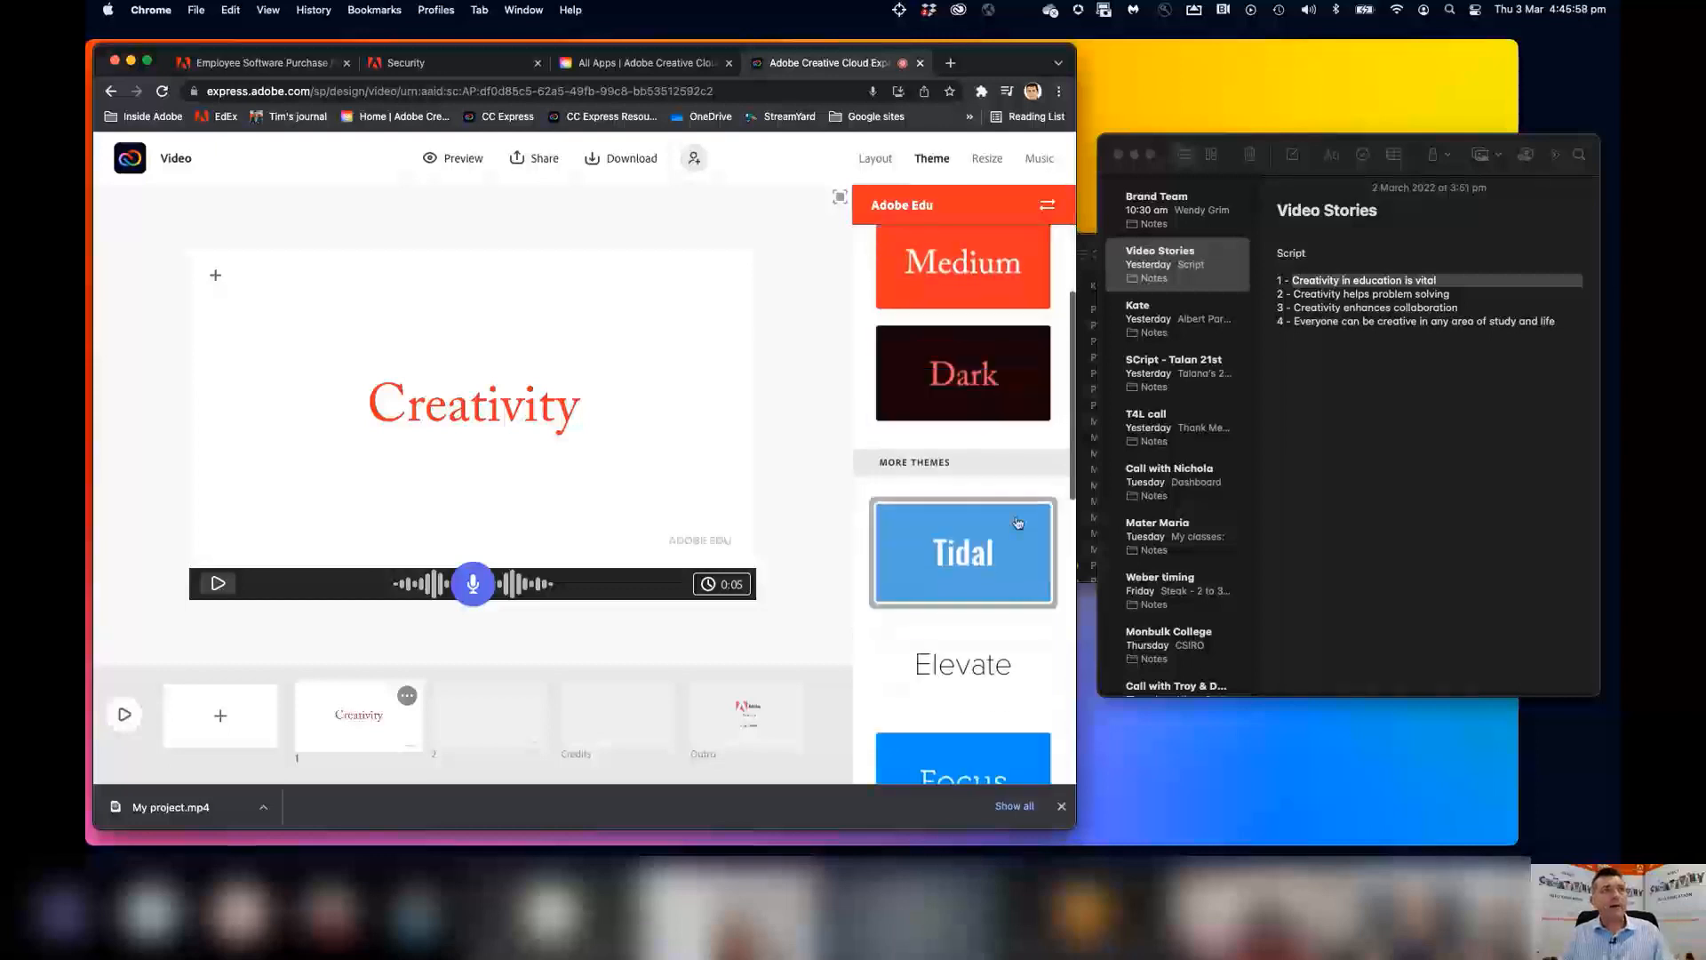
scroll(950, 497, down, 2)
click(951, 482)
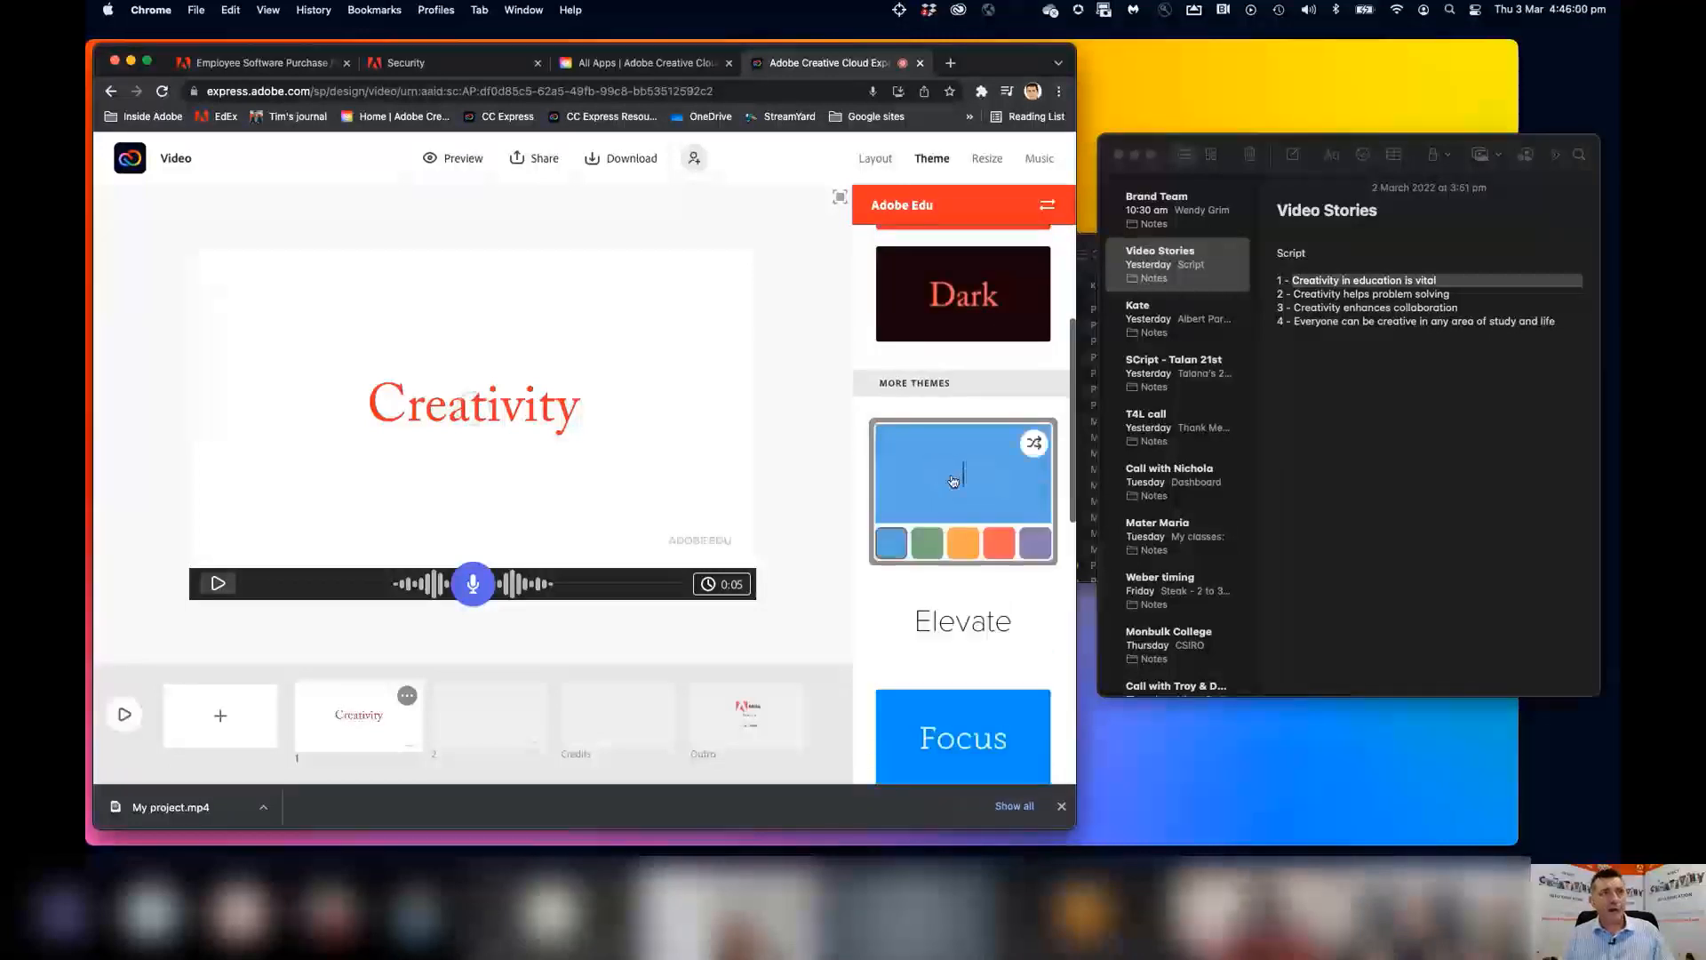
click(961, 551)
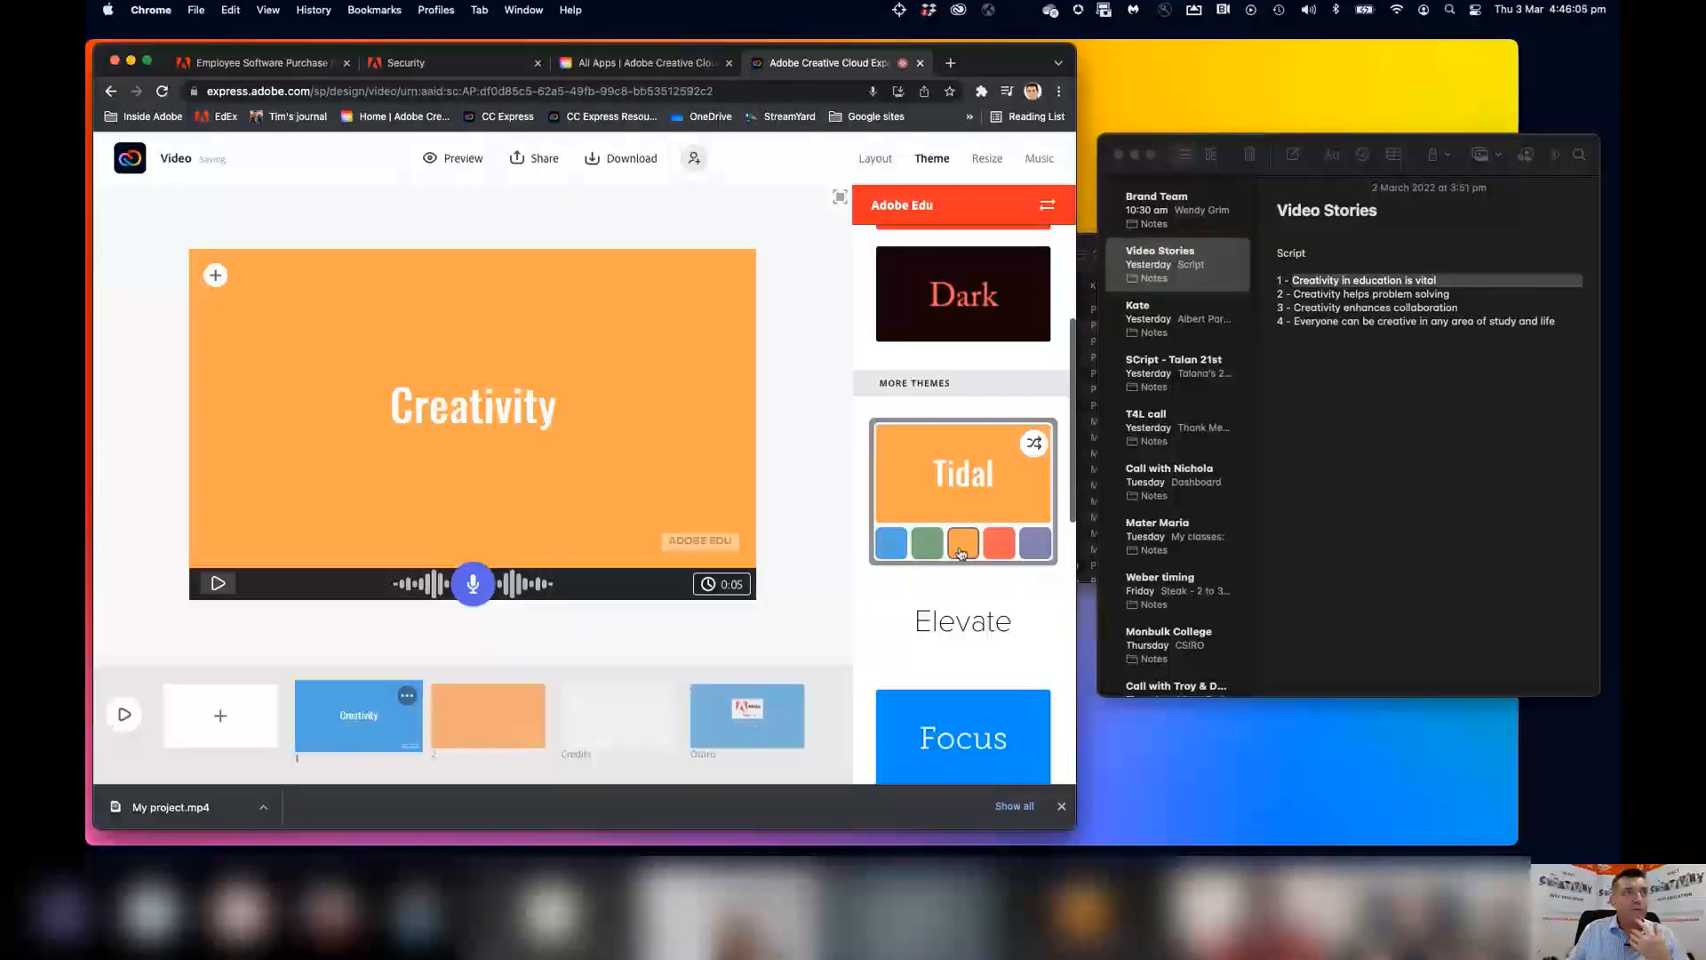
Enlarge the "Creativity" text on slide 1 by two size steps and play the slide back.
double_click(467, 408)
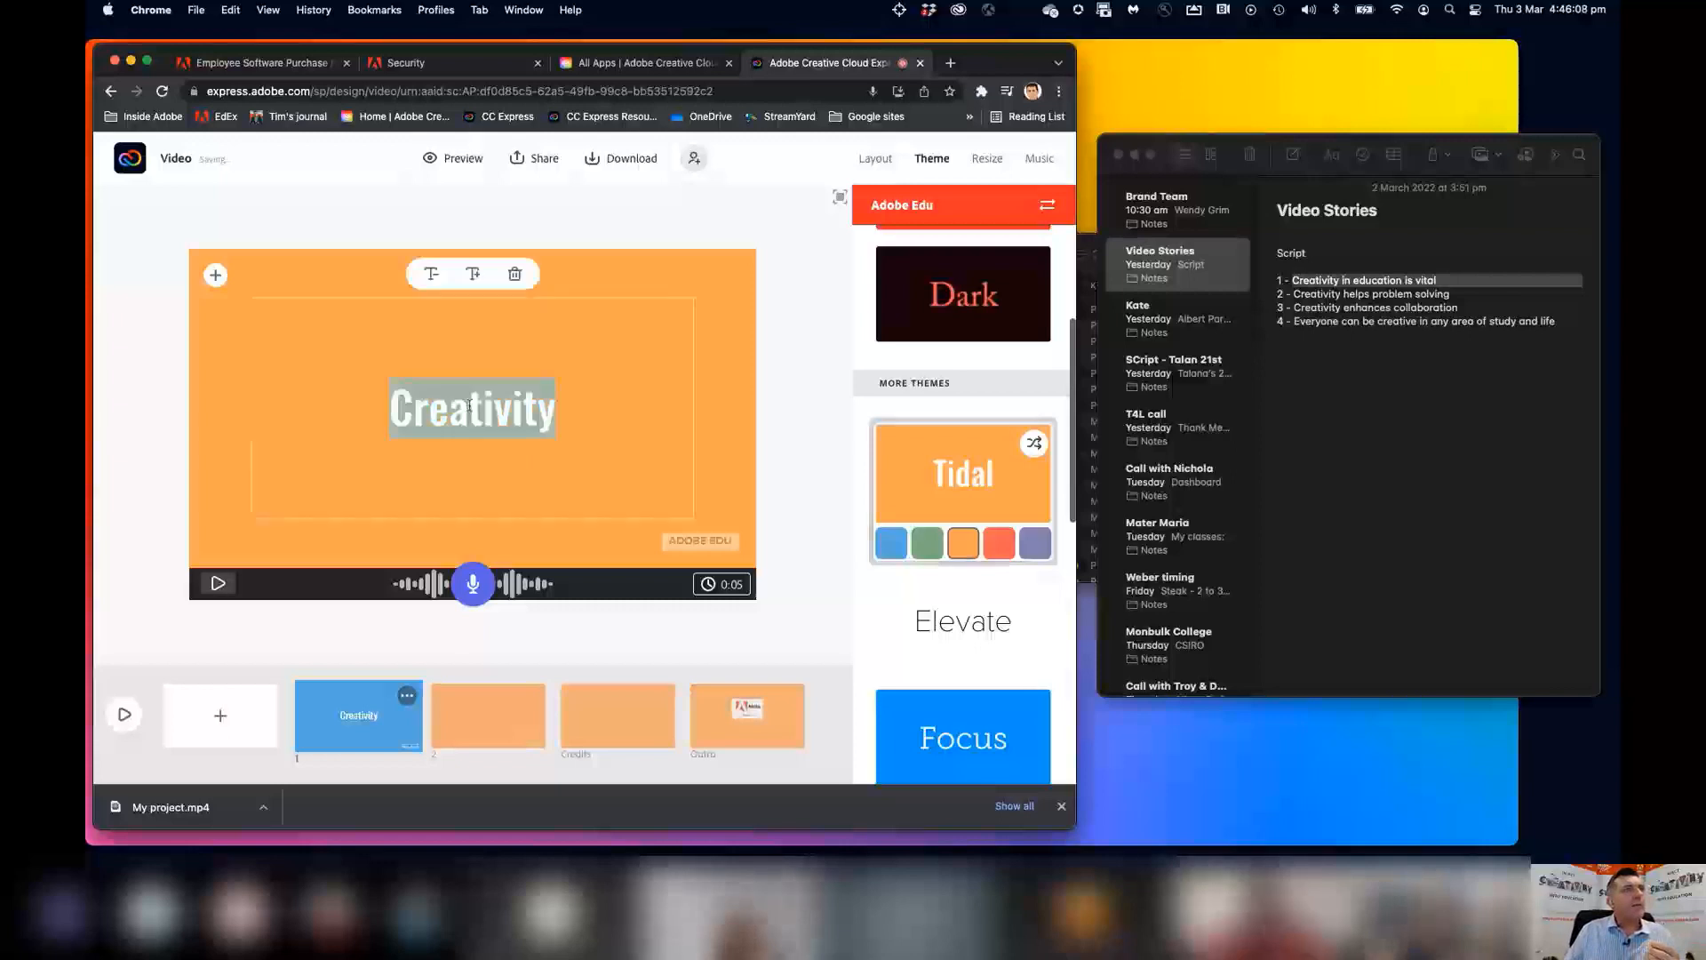
click(473, 275)
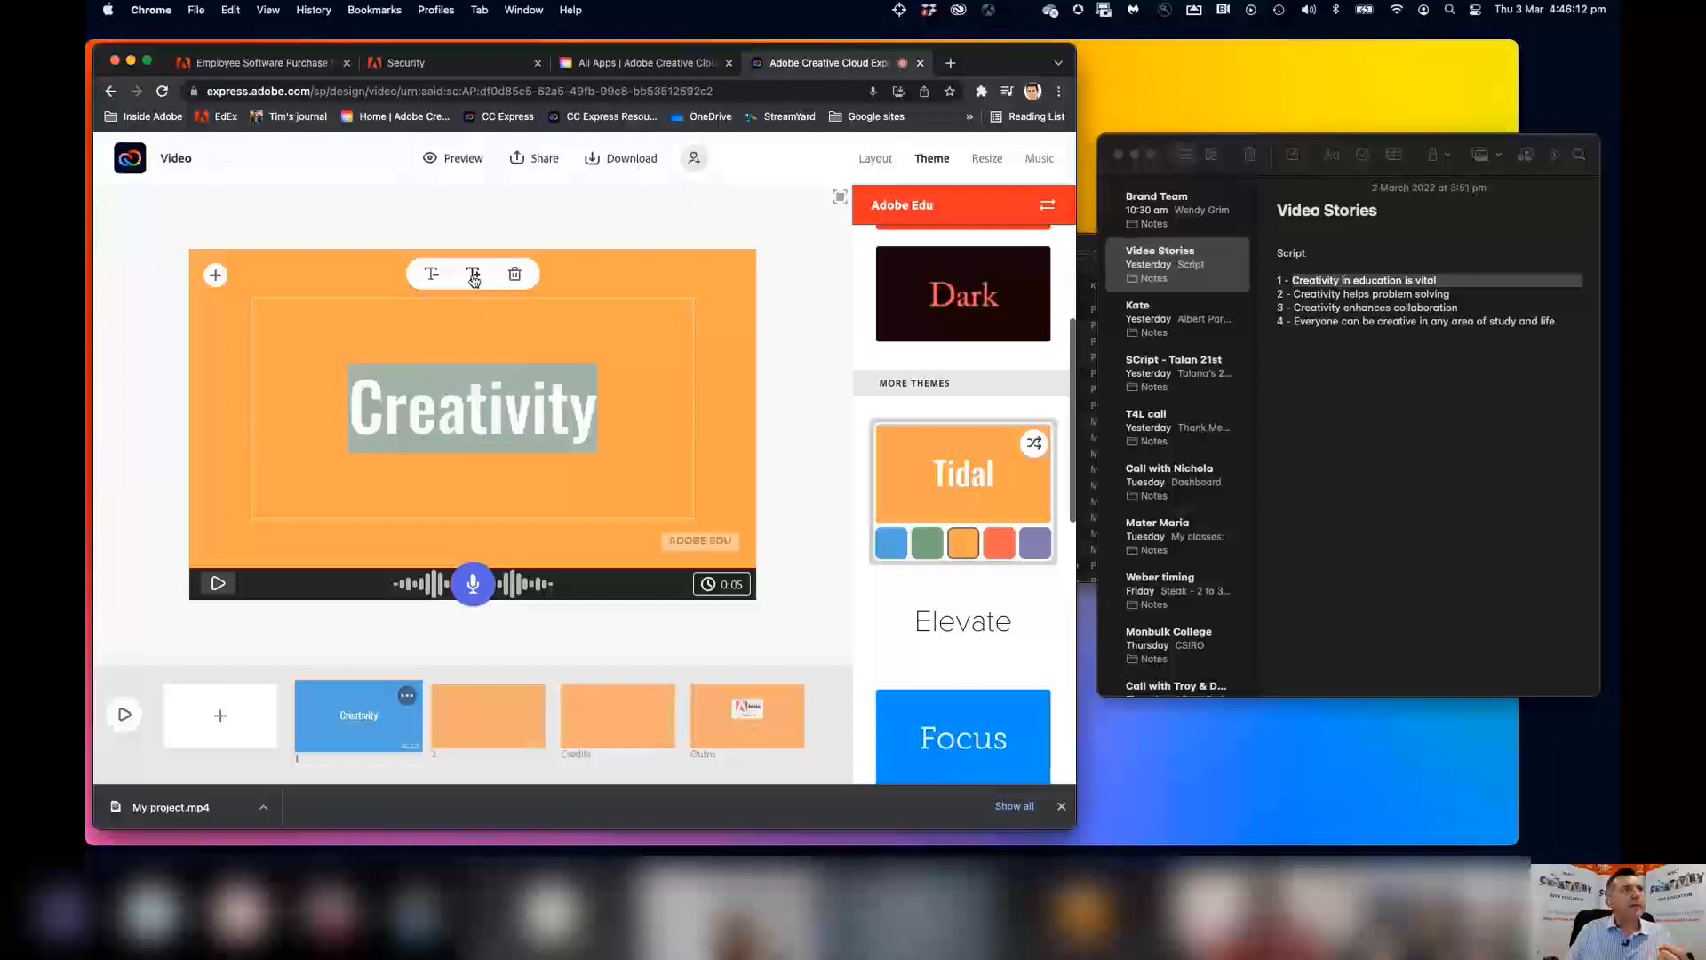
click(474, 274)
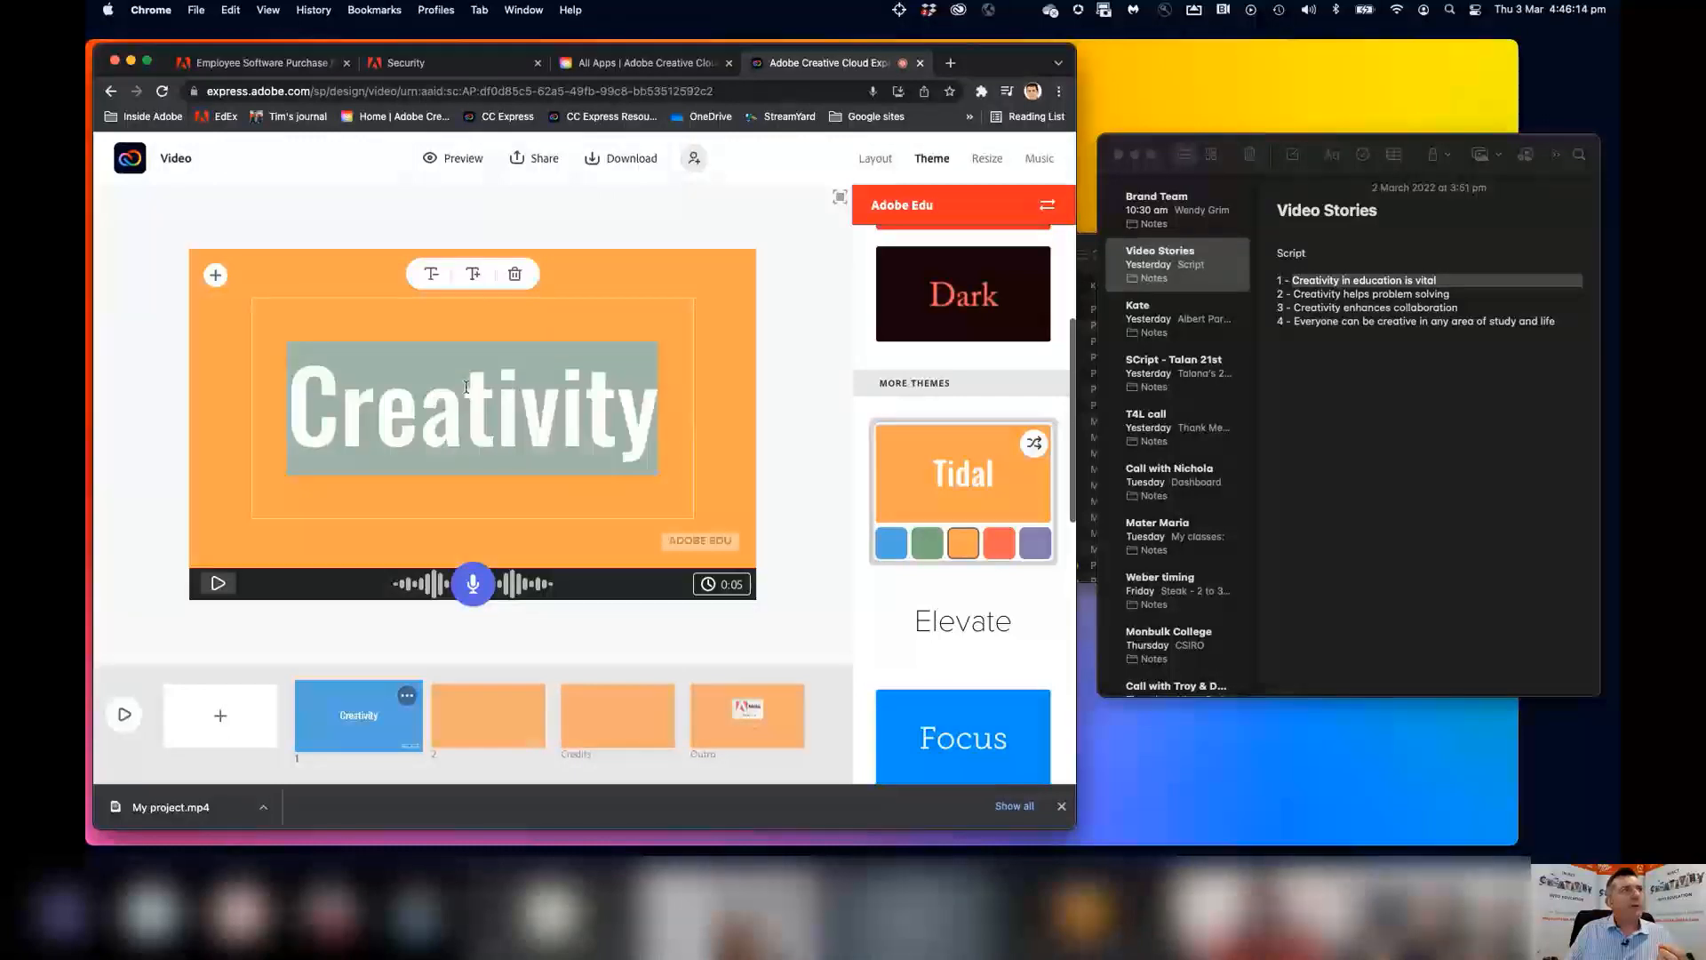
click(220, 586)
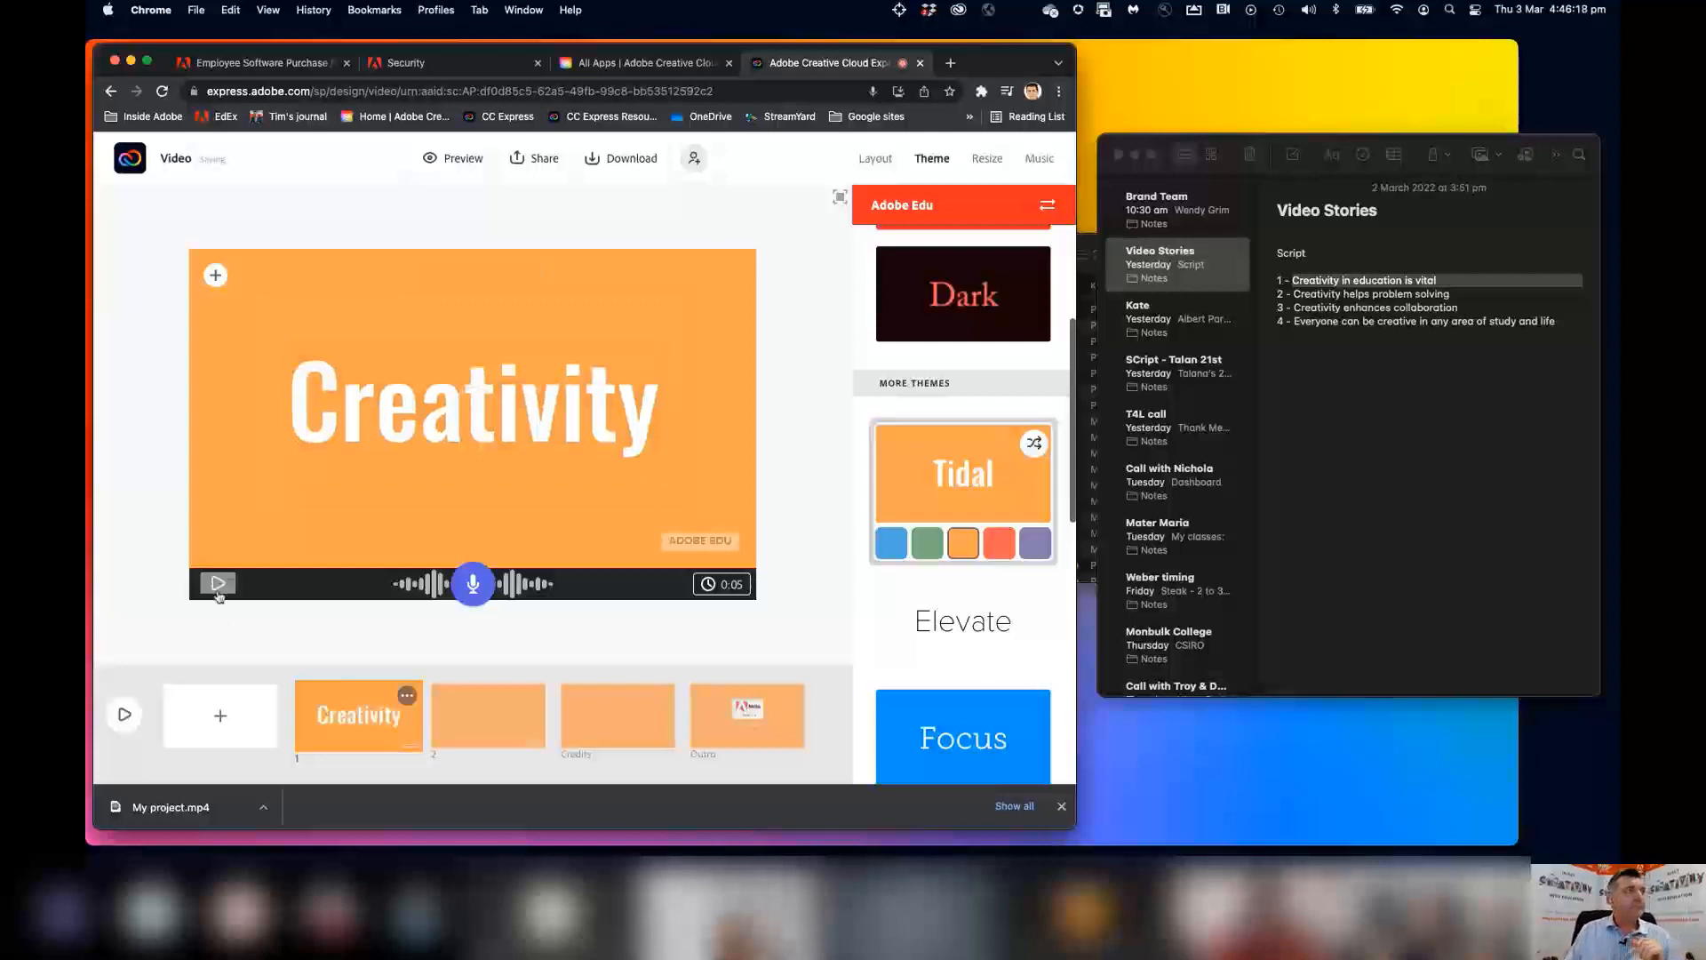
click(218, 585)
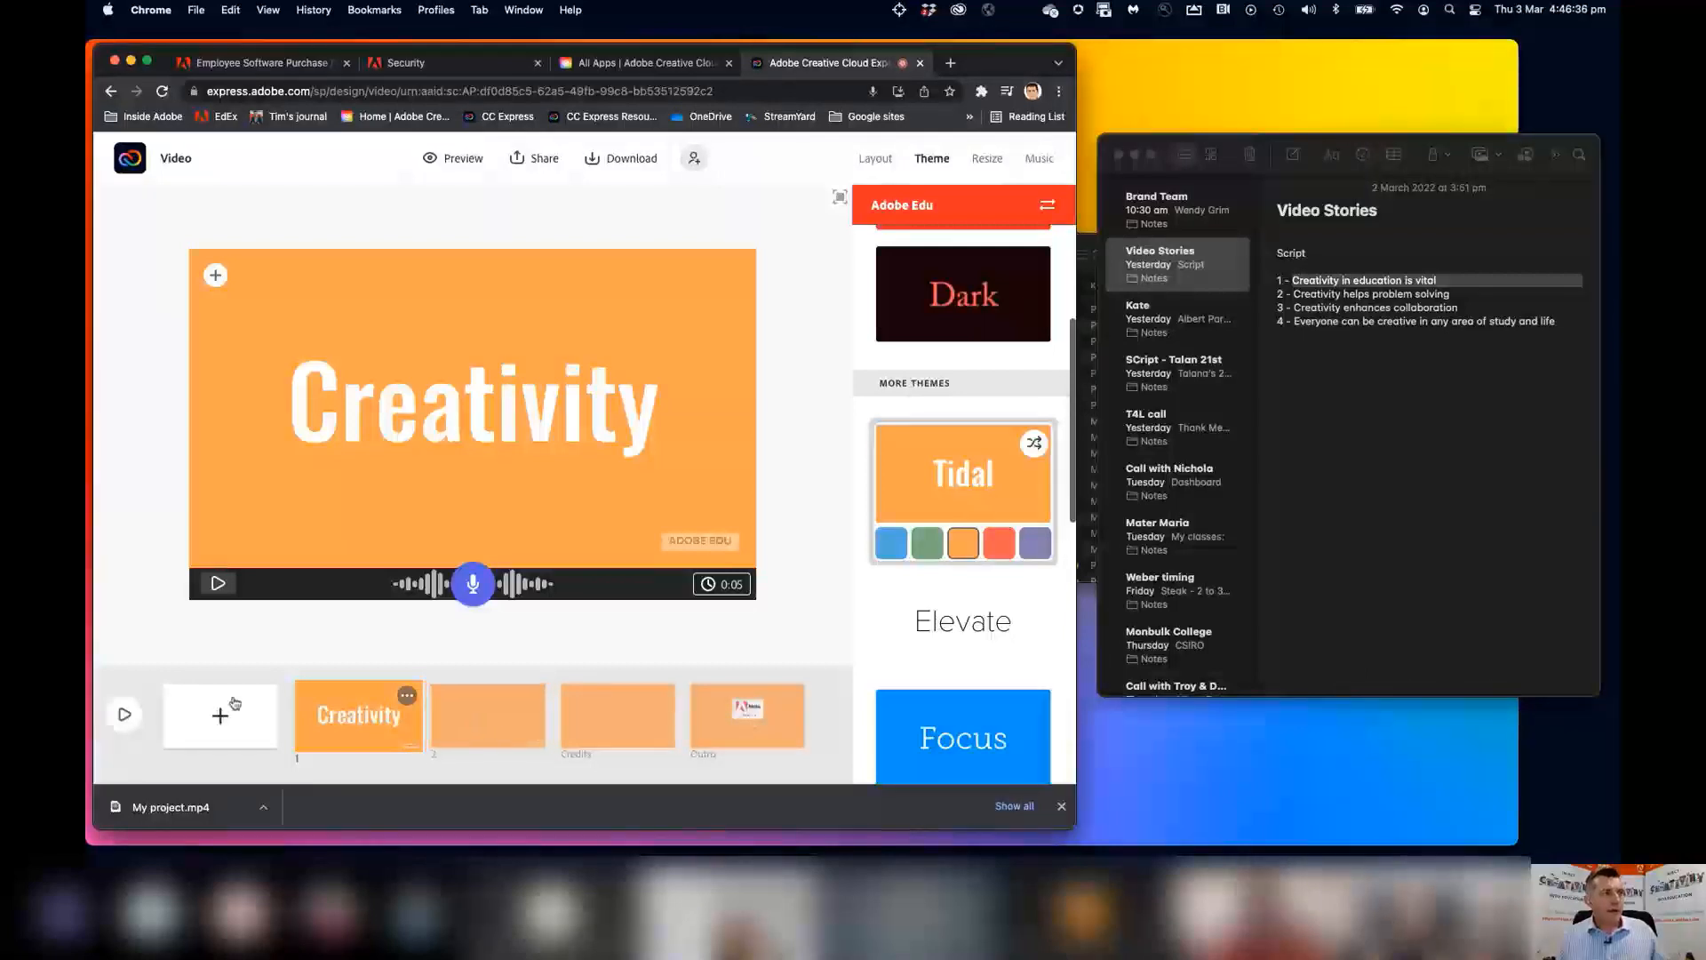
Record the script's second line, "Creativity helps problem solving", as narration on slide 2.
click(459, 717)
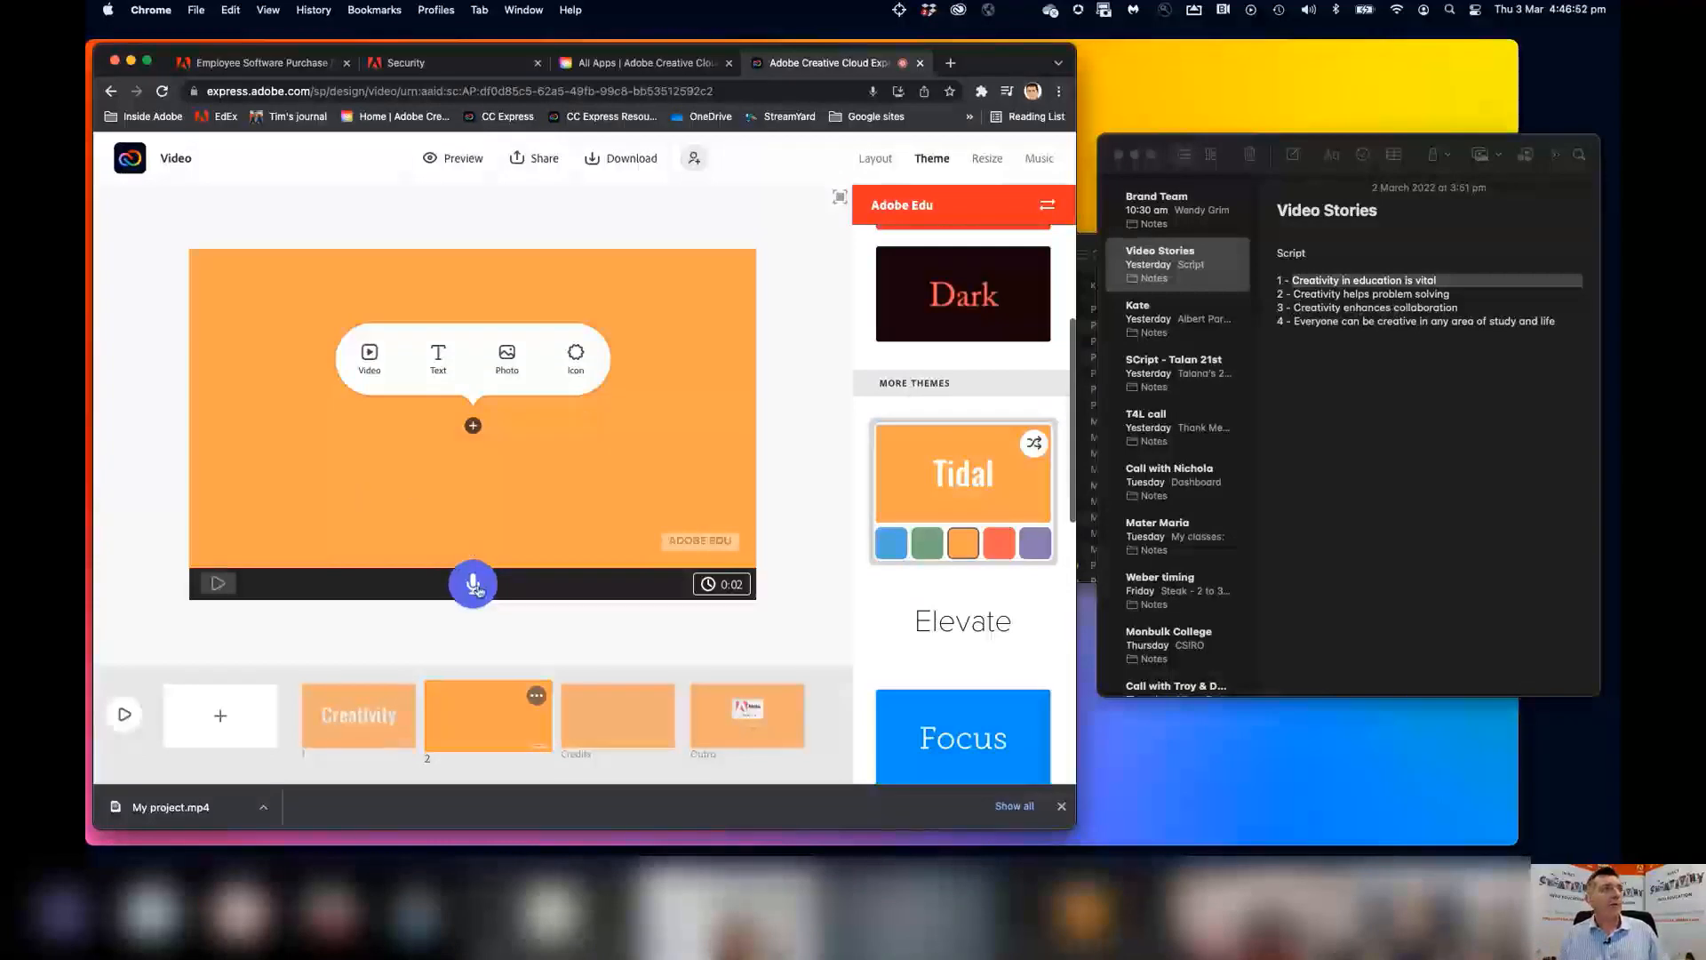
click(473, 585)
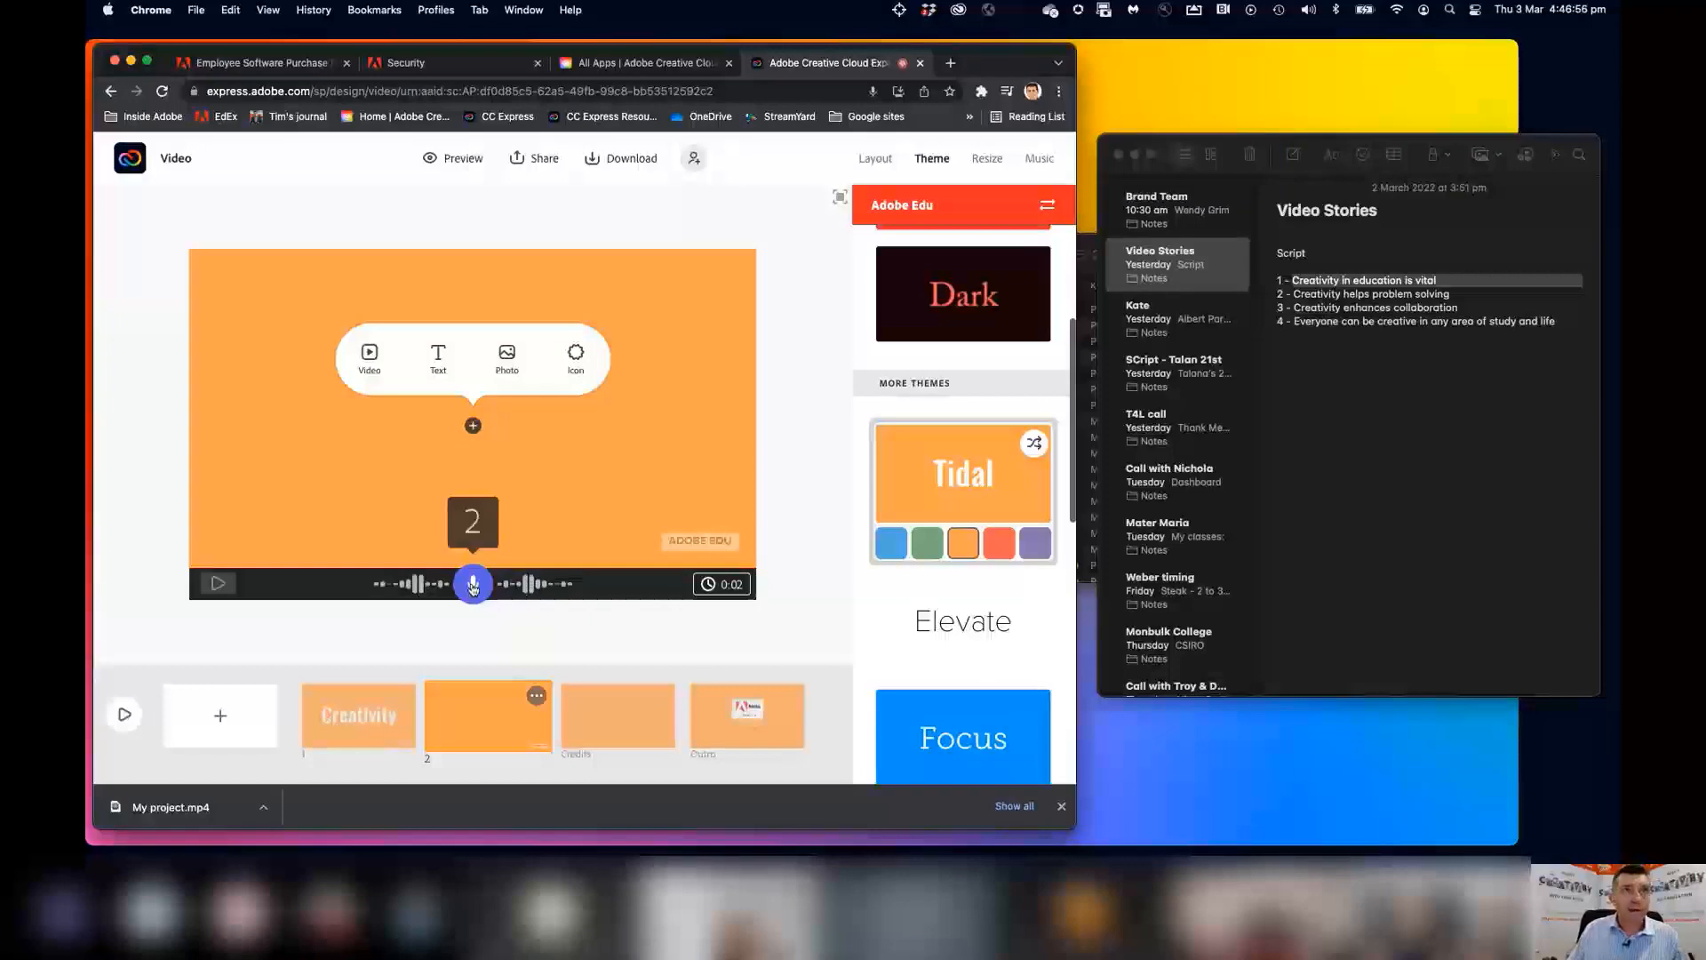
click(473, 587)
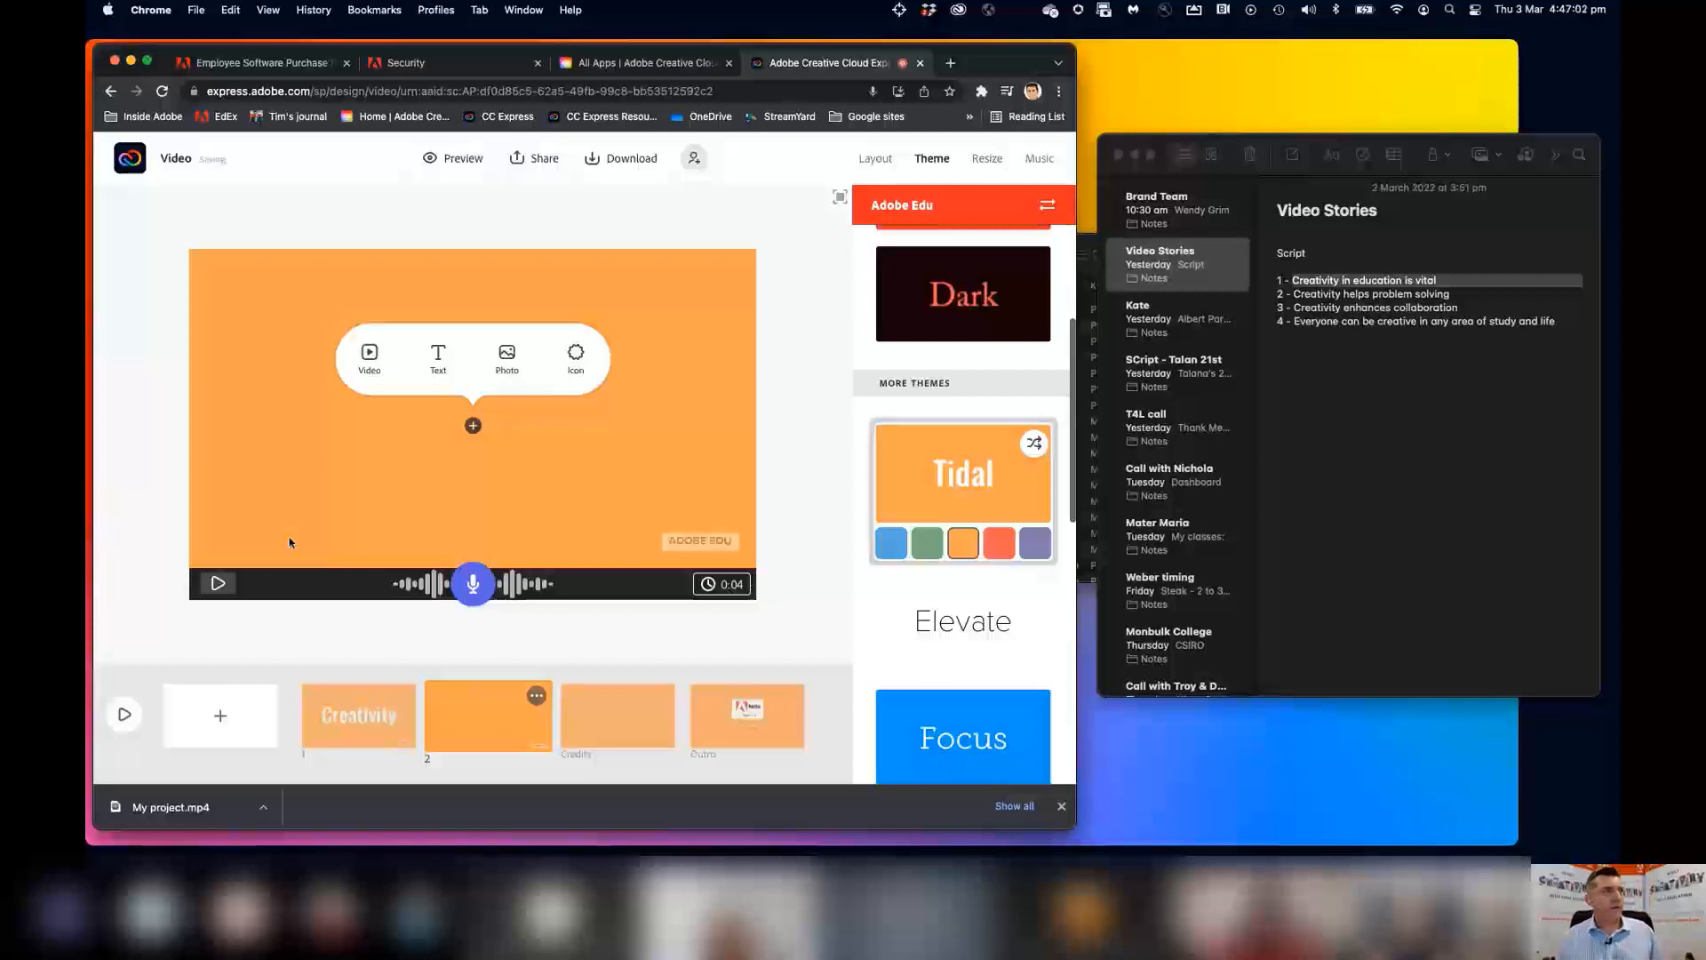
Search the icons for "Problem solving" and add the person holding a puzzle piece to slide 2.
click(576, 359)
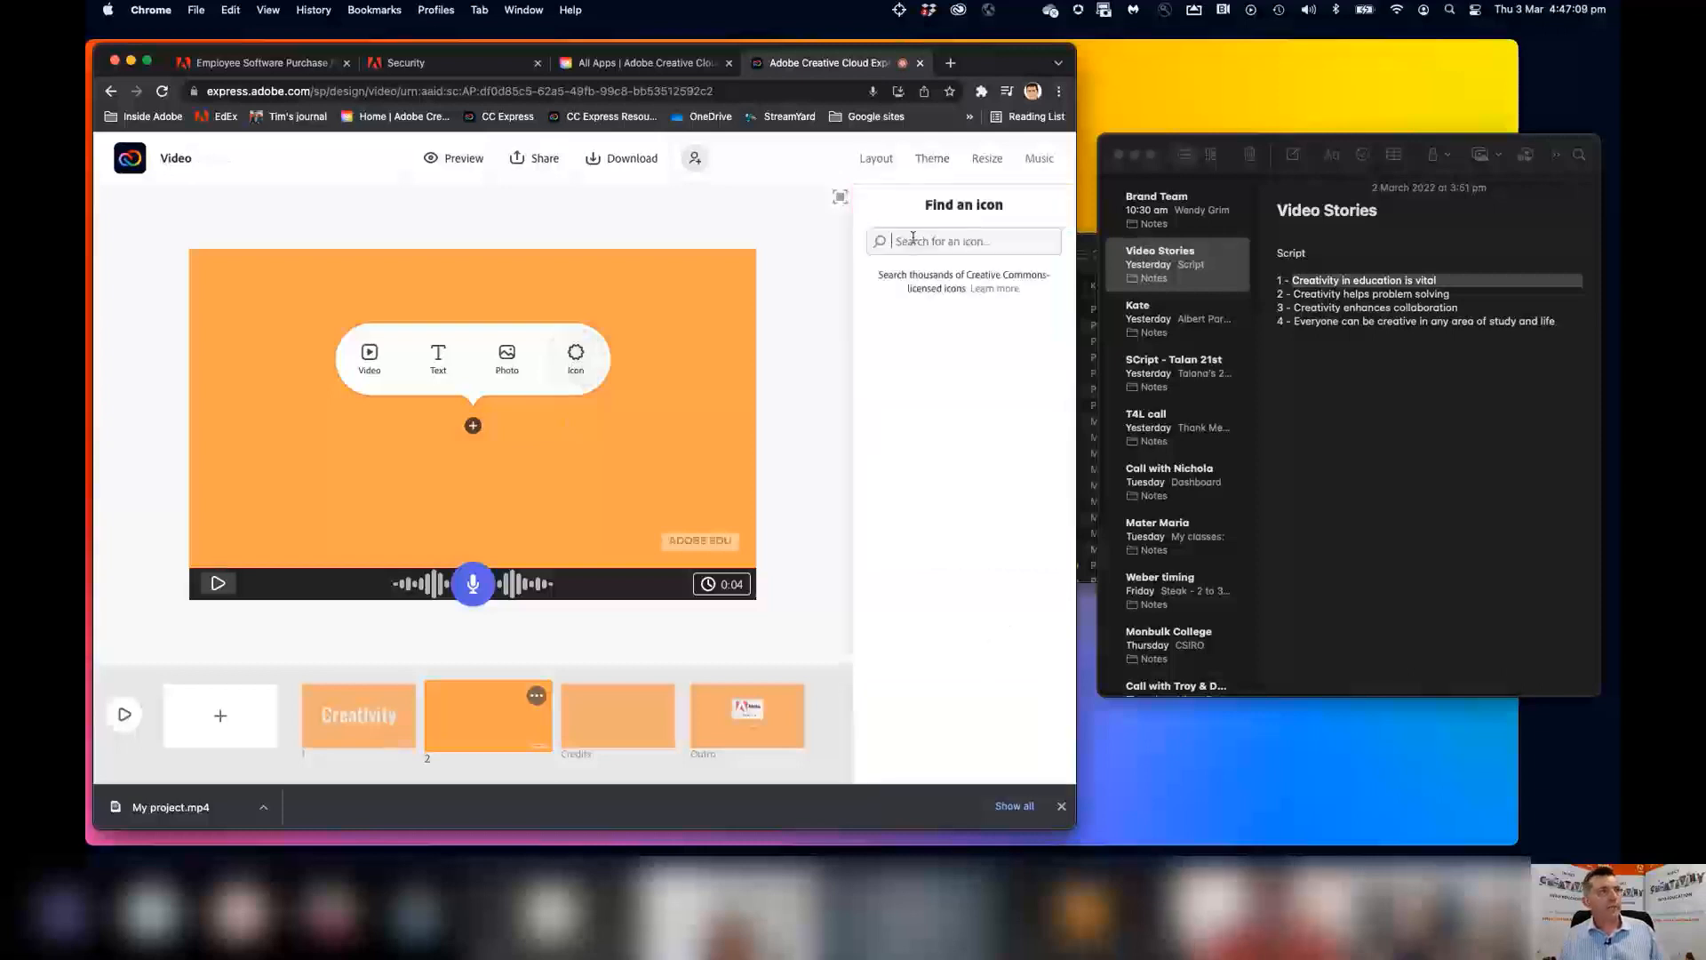
text(Problem solvin)
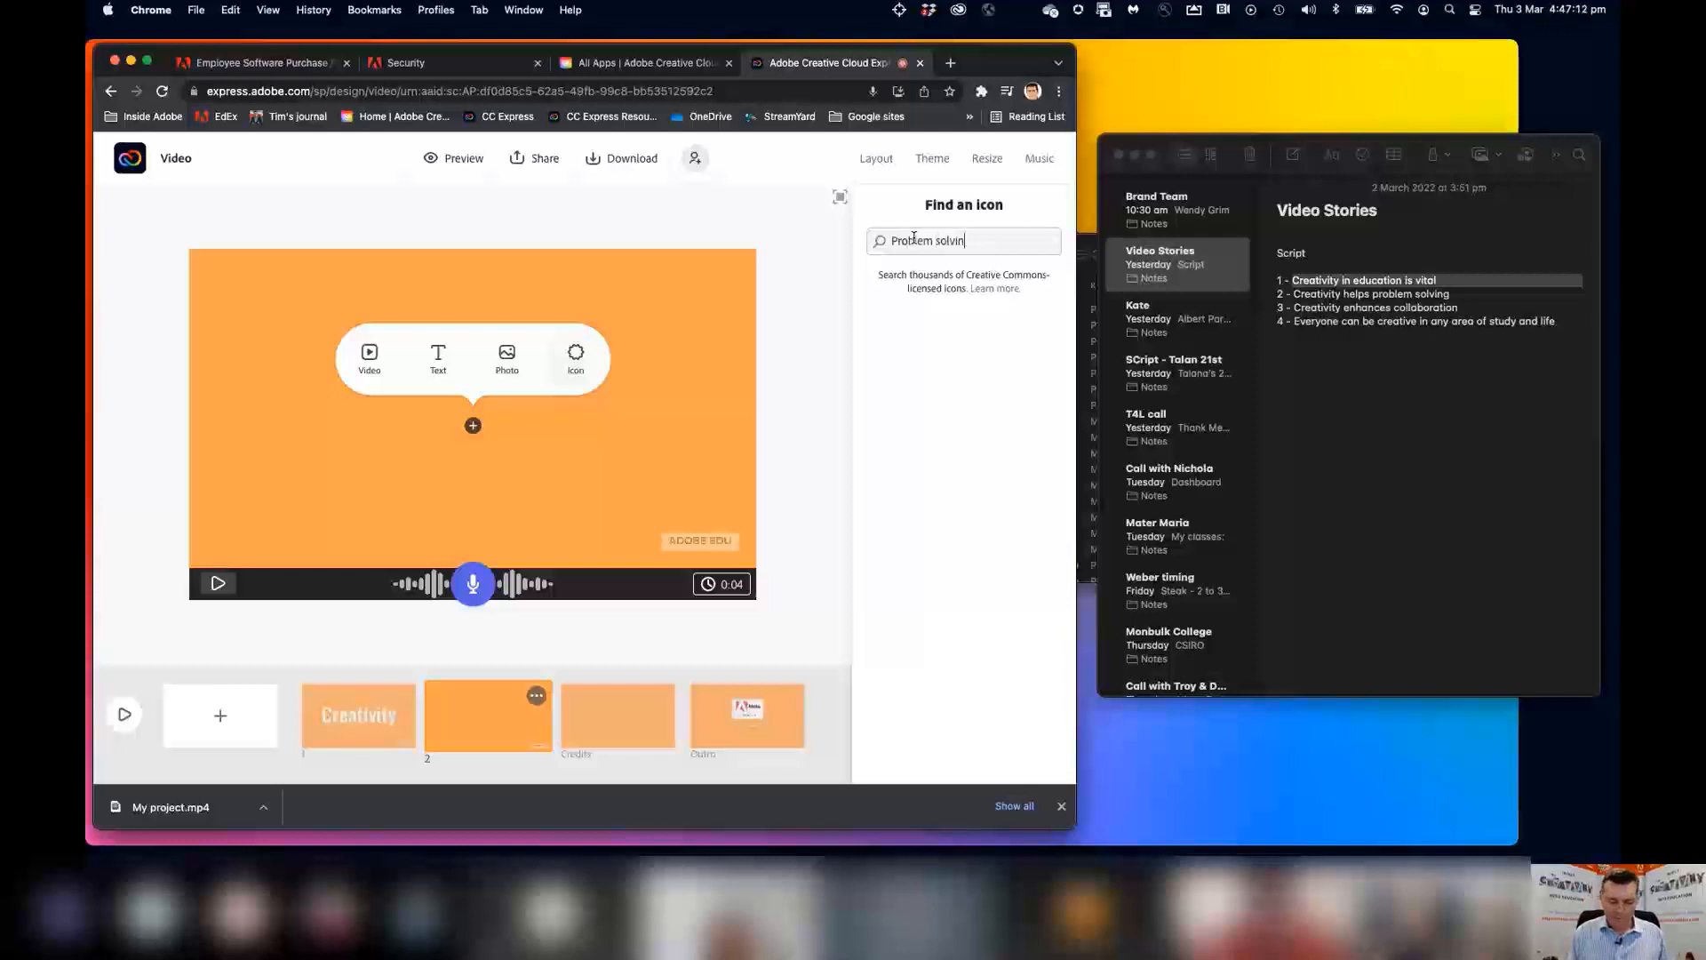
text(g)
key(Return)
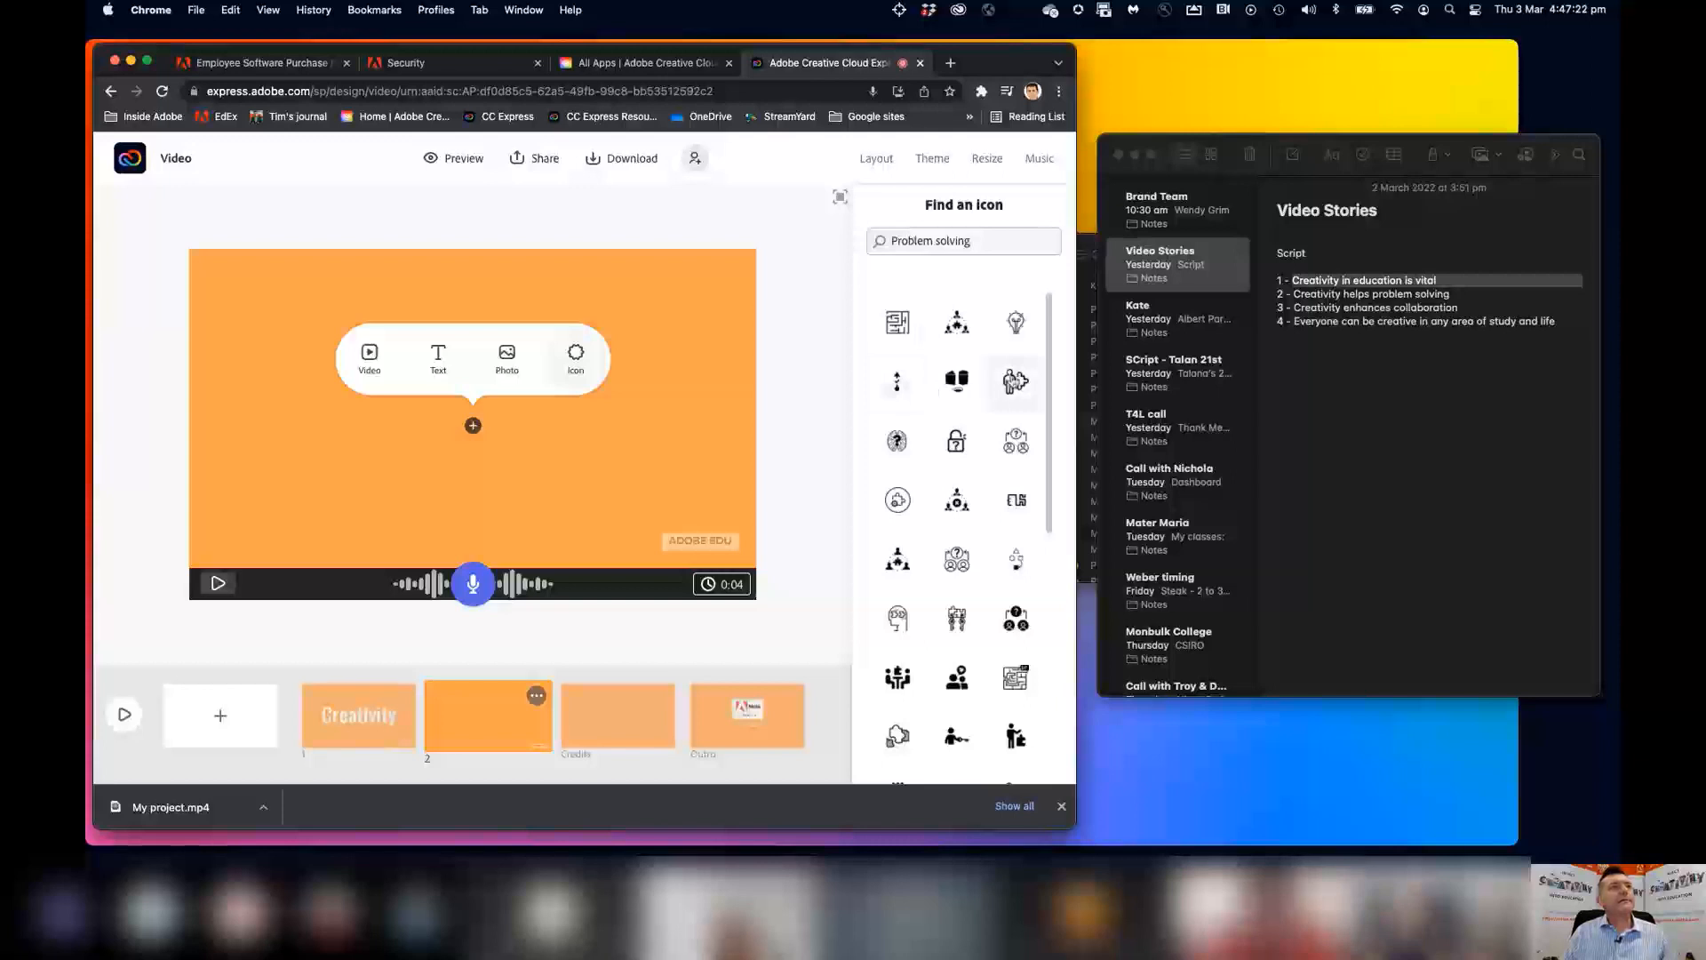
click(1014, 382)
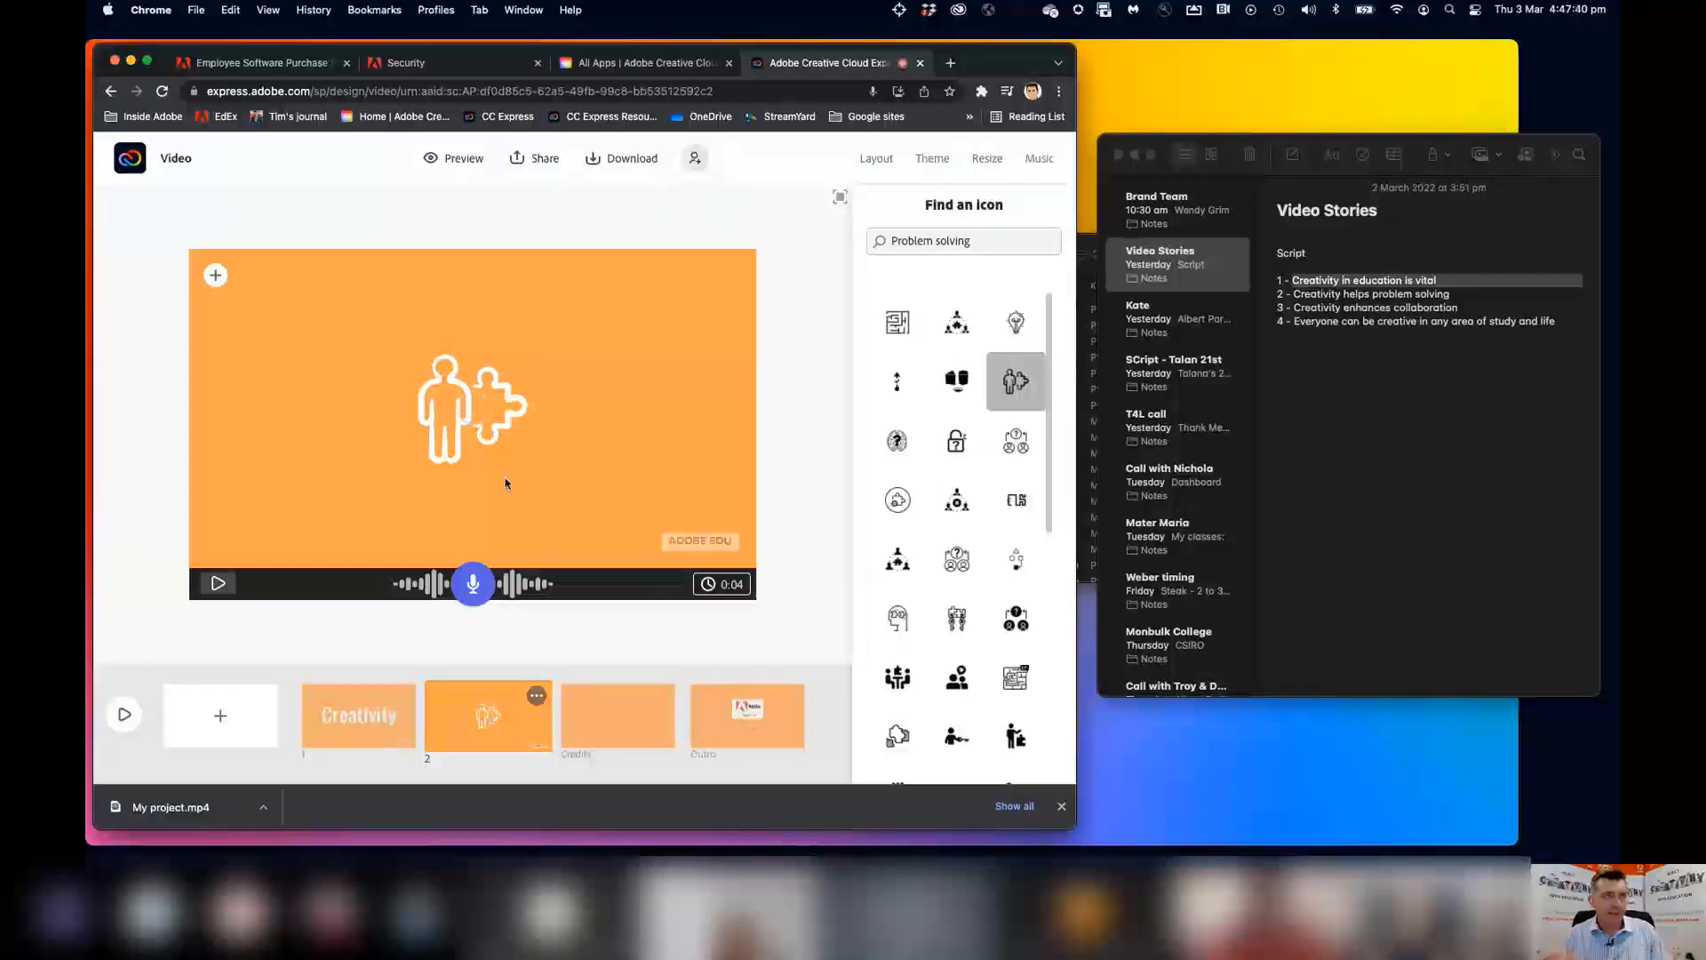
click(461, 413)
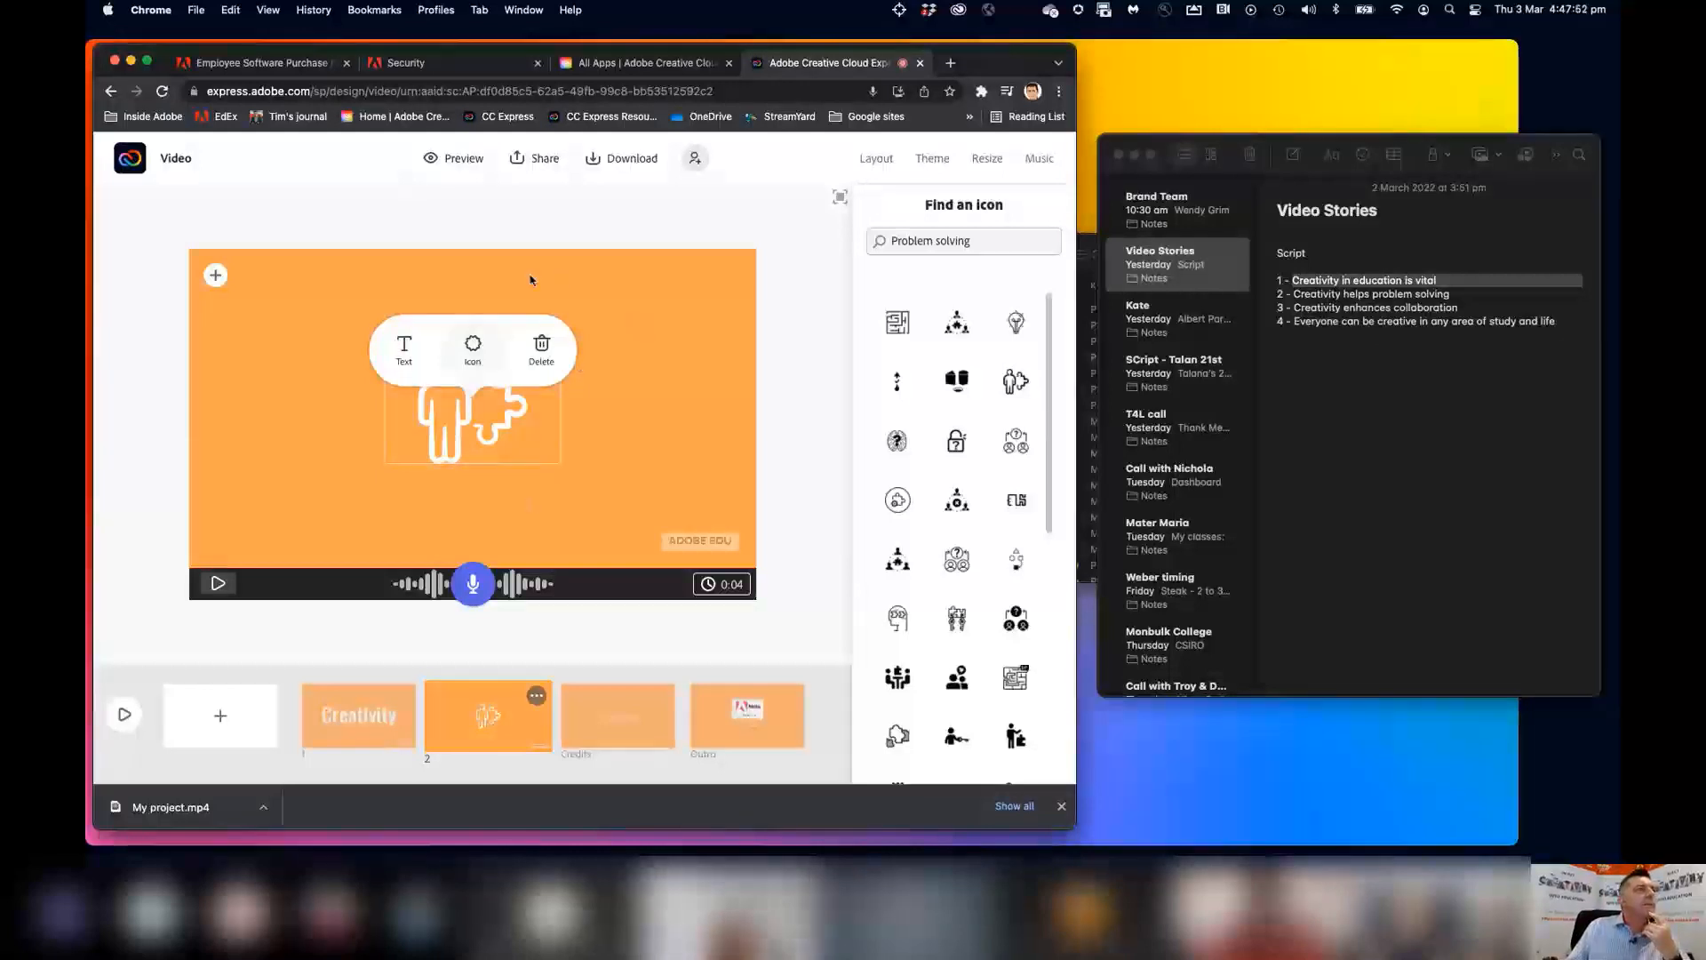
click(432, 434)
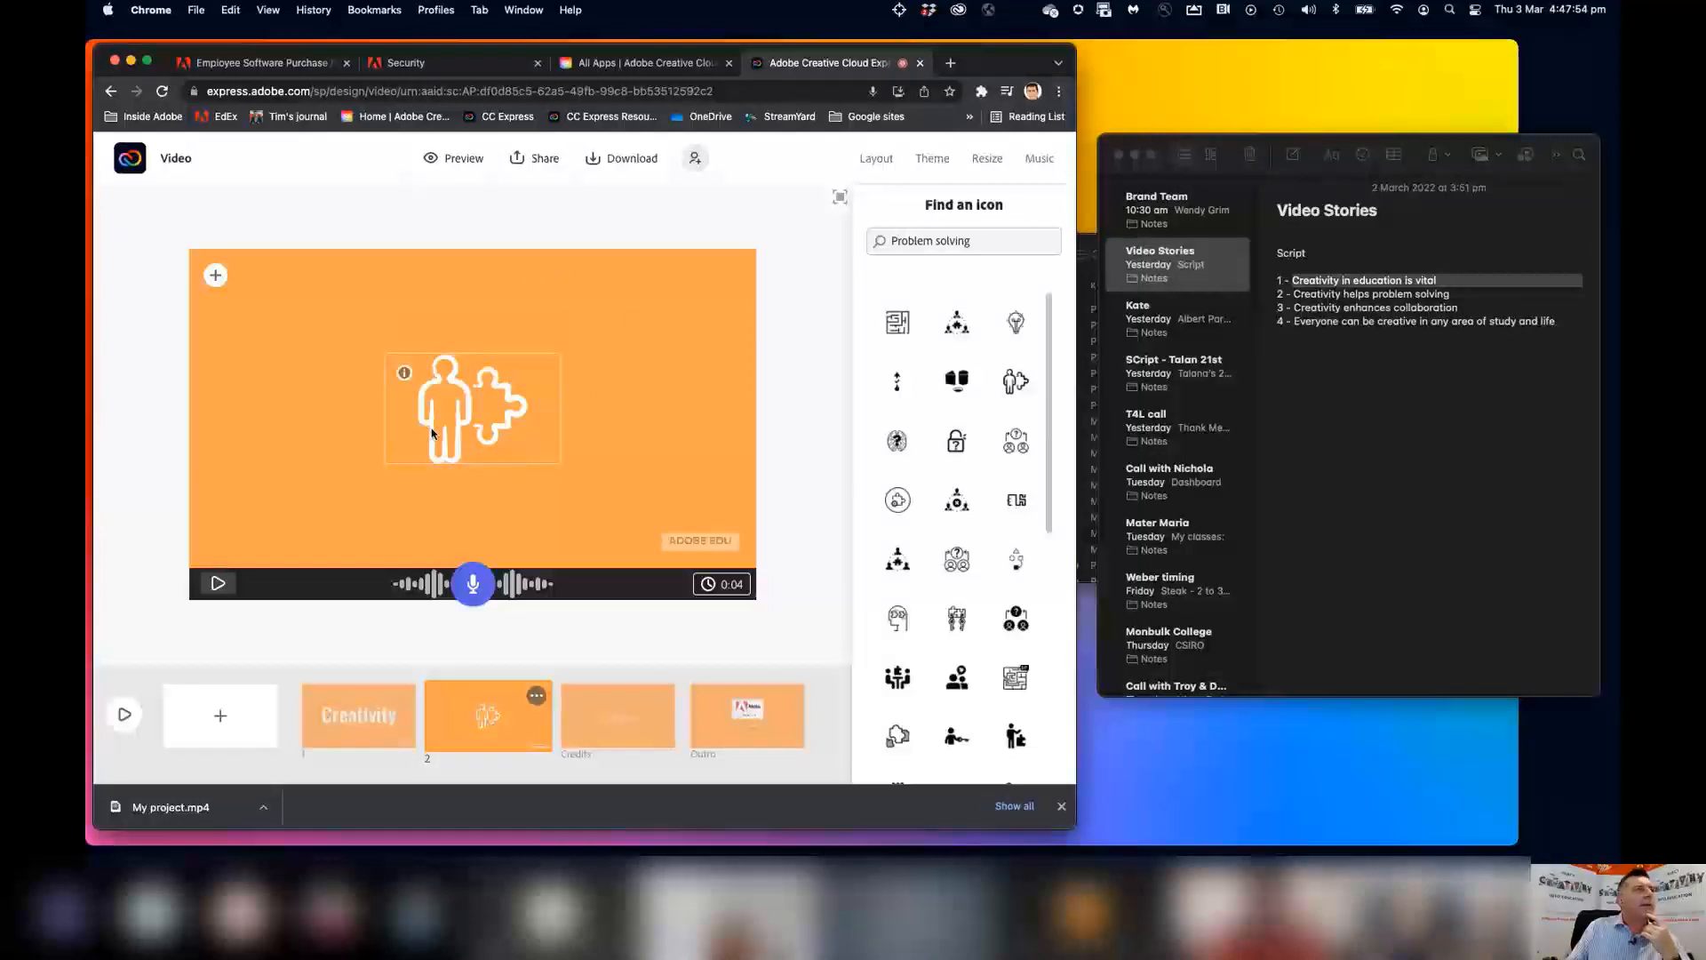
click(451, 376)
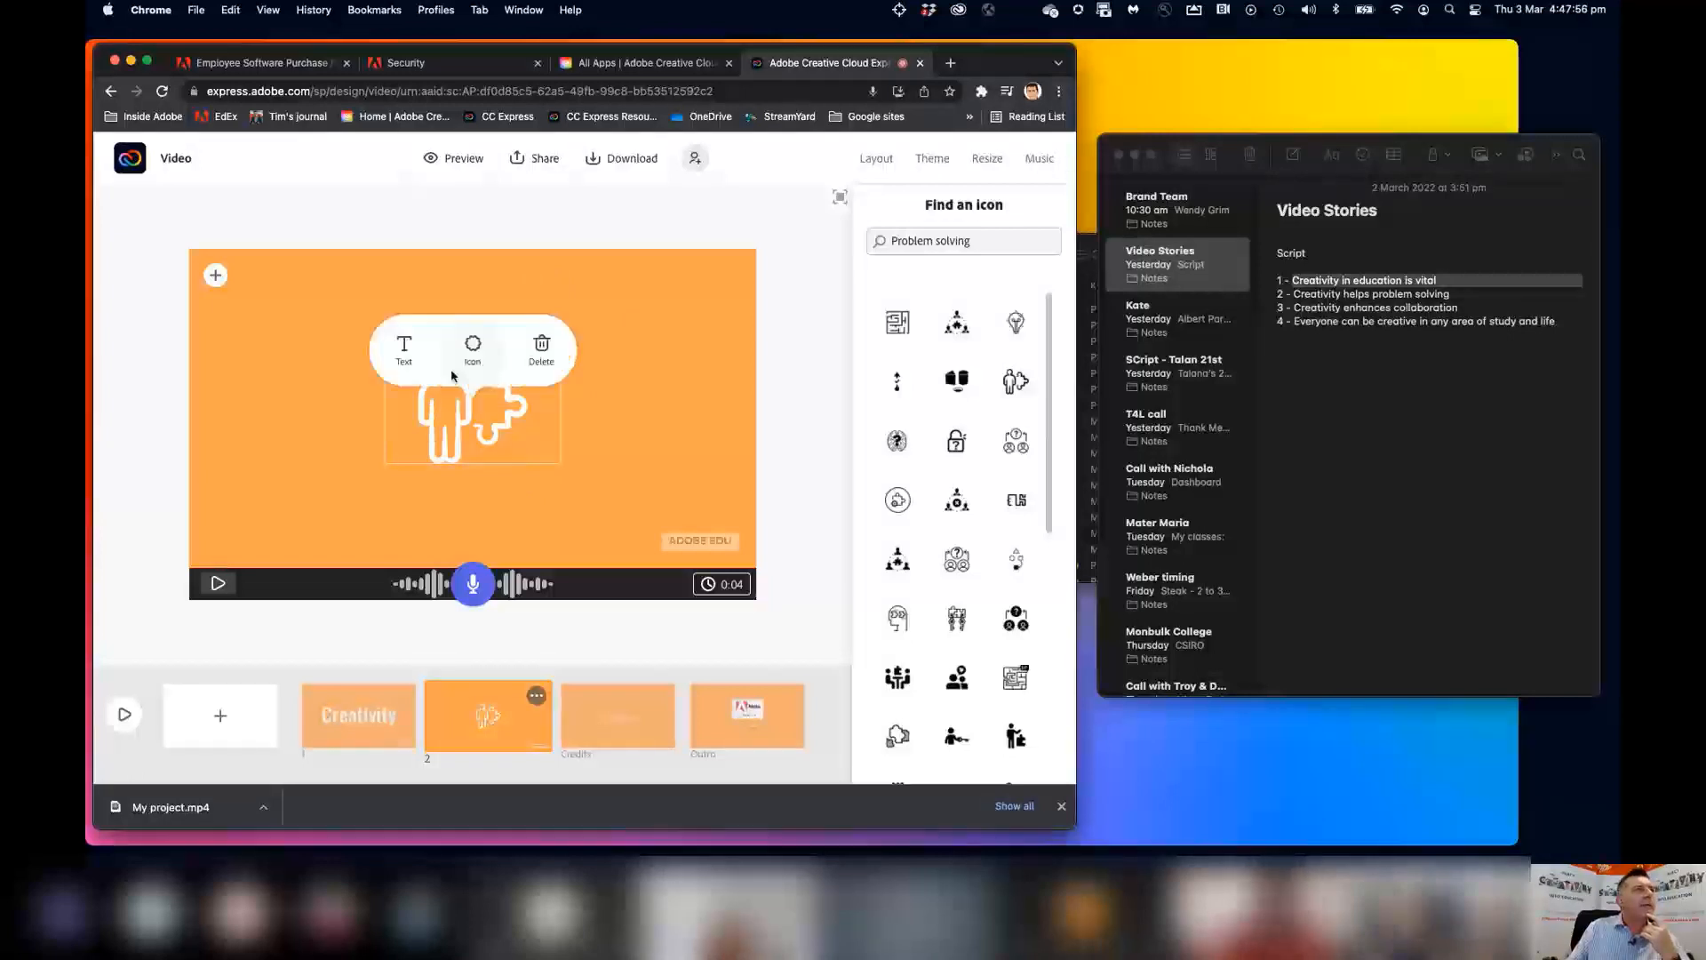
click(662, 459)
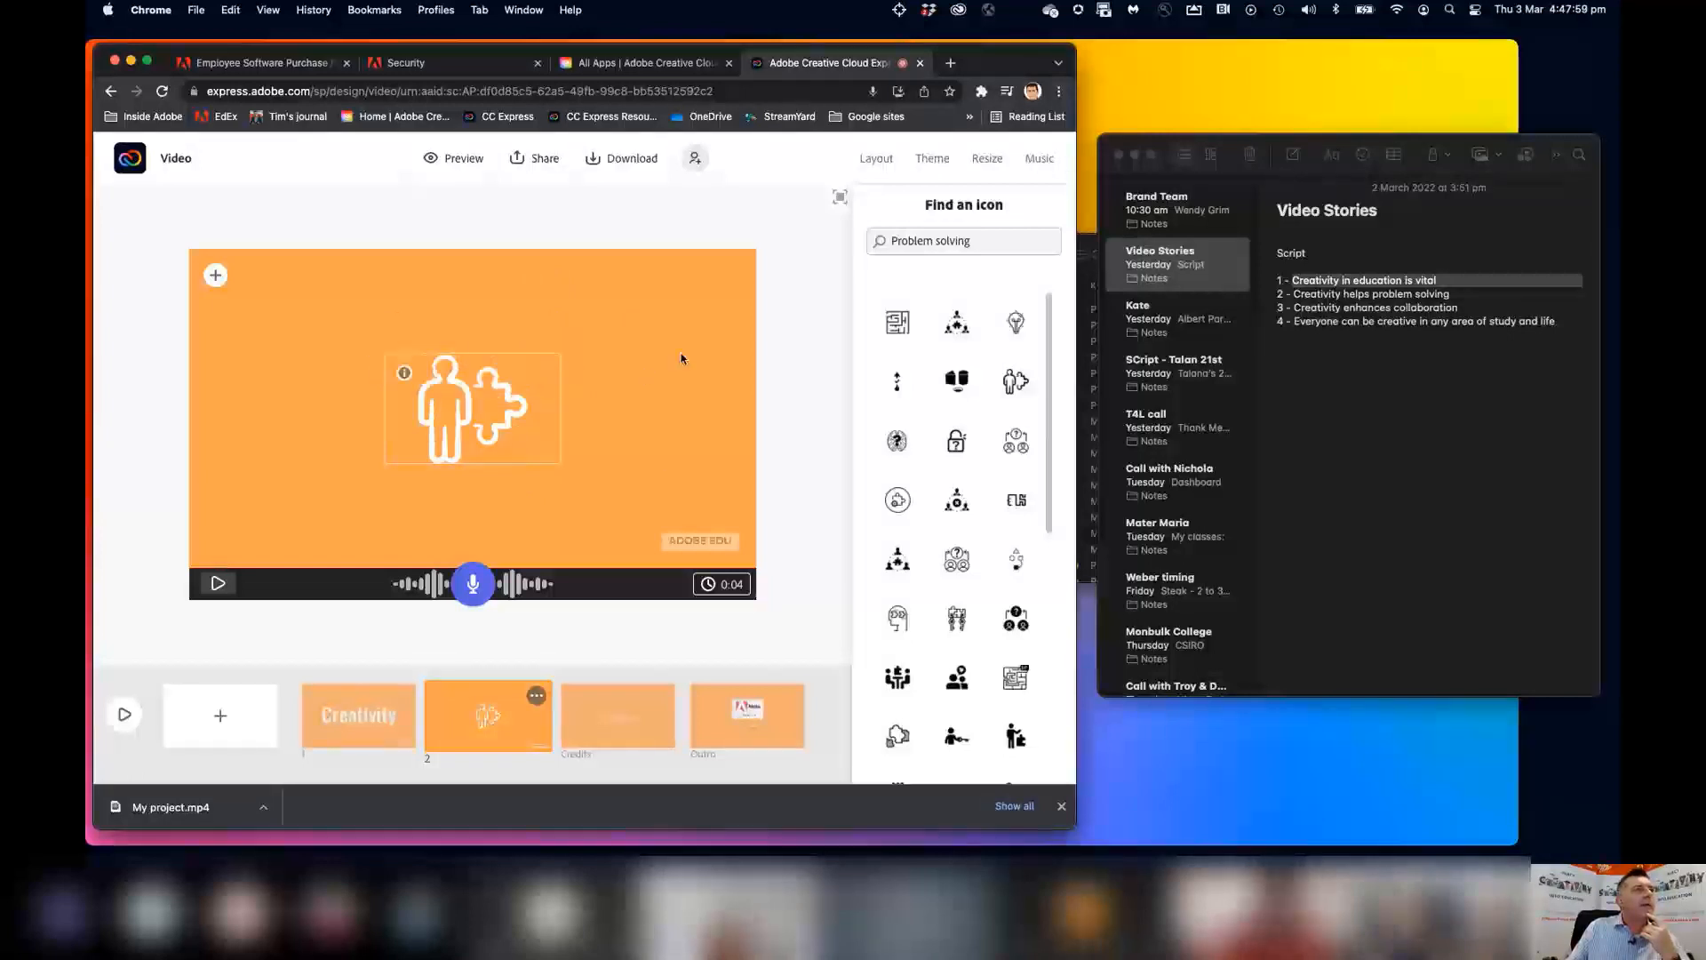
click(489, 440)
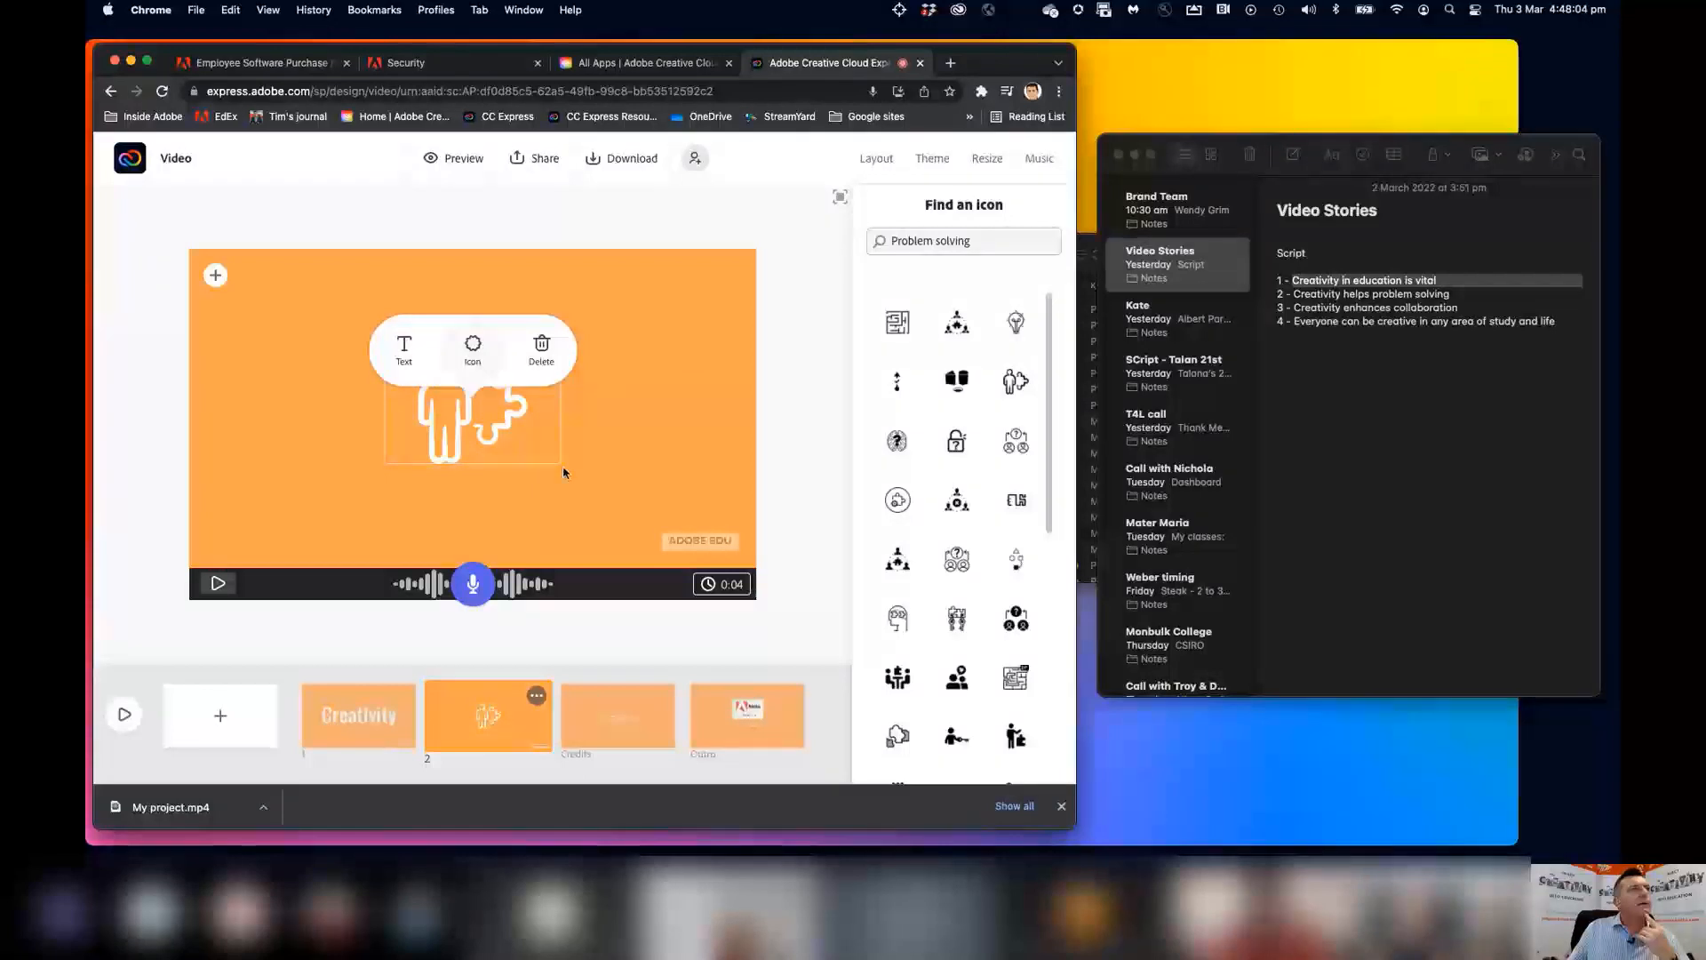
click(464, 440)
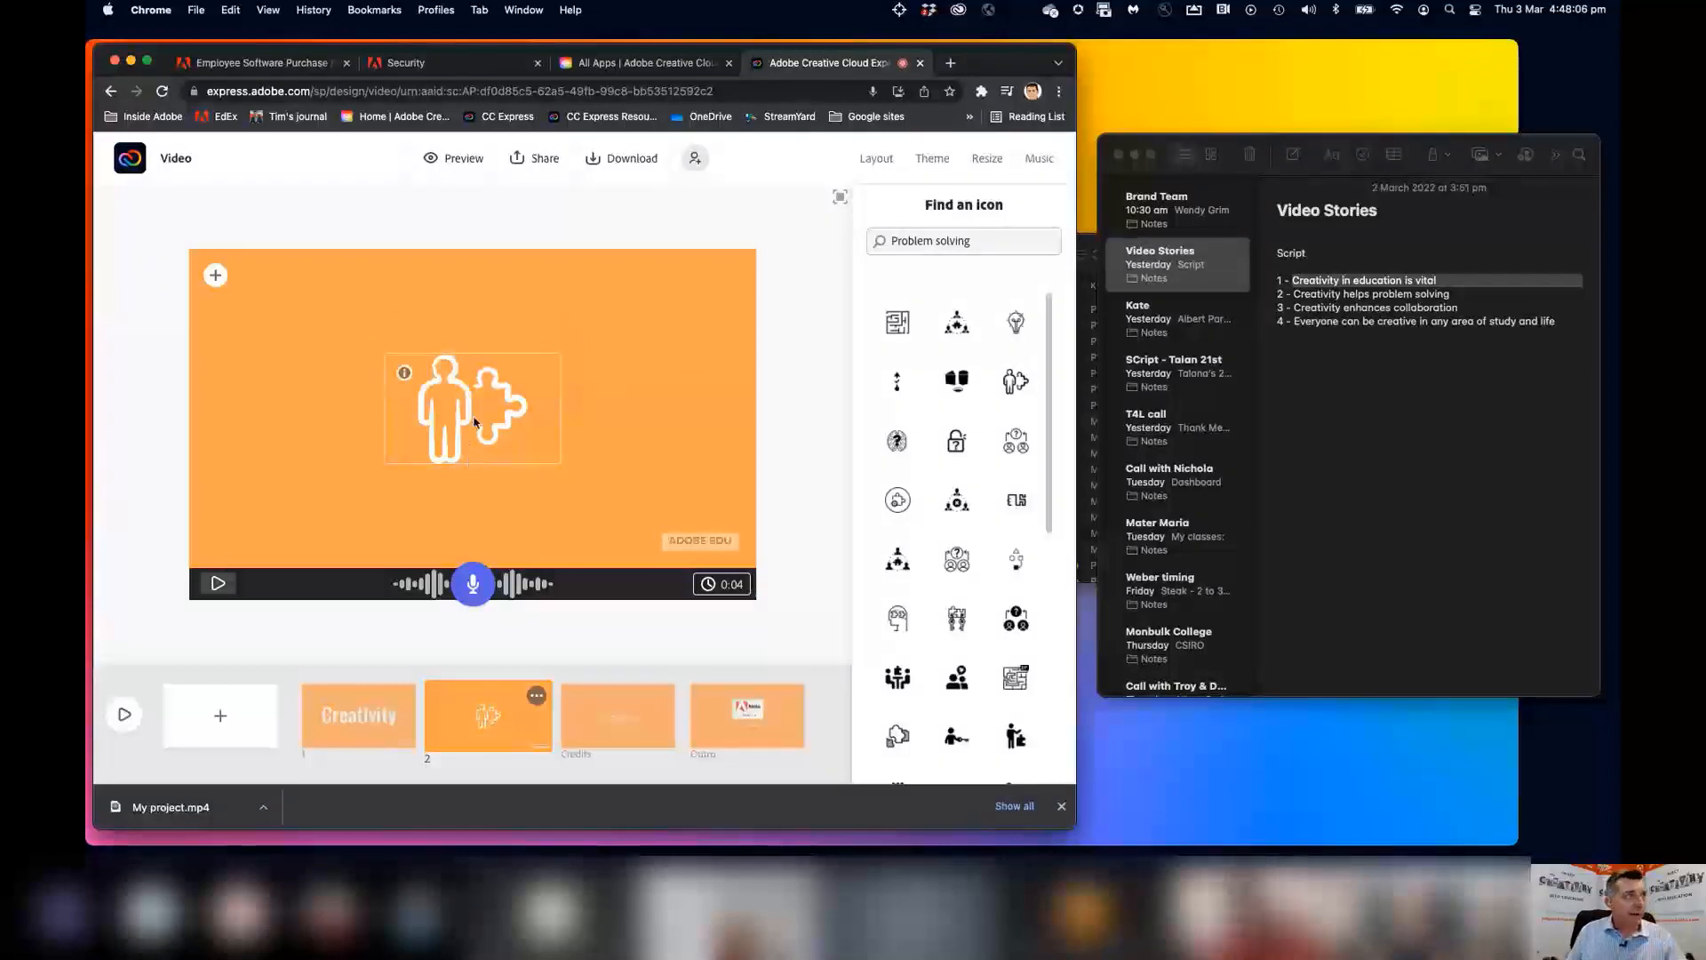
click(474, 423)
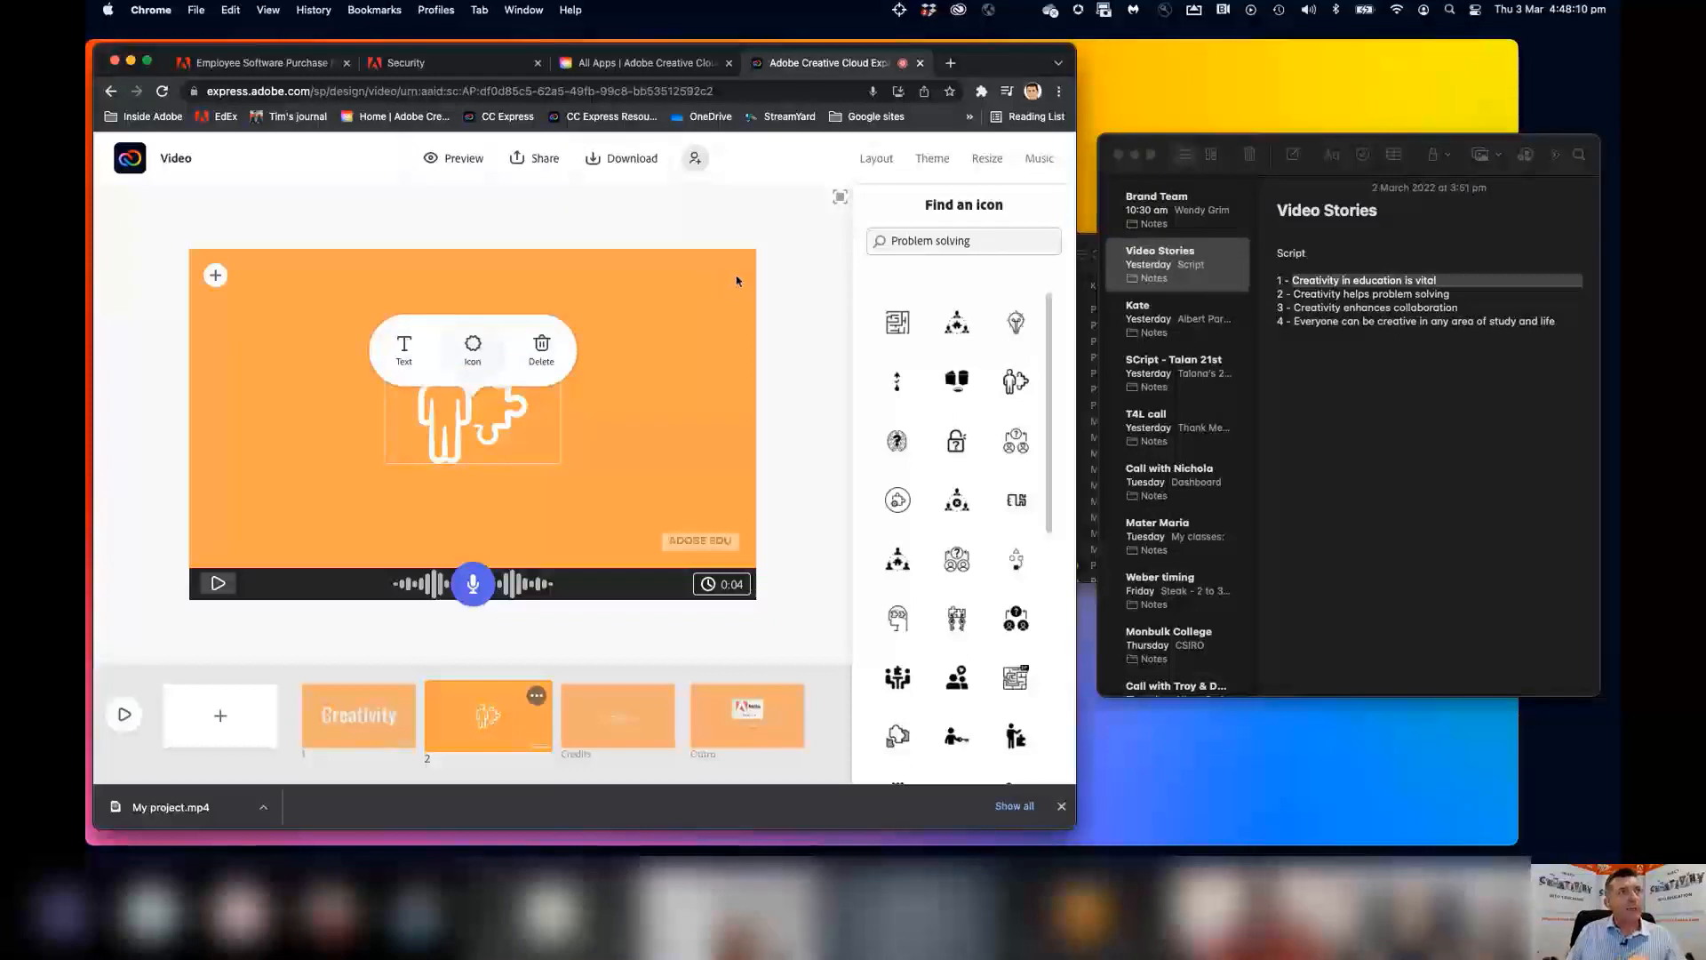
click(554, 466)
click(476, 427)
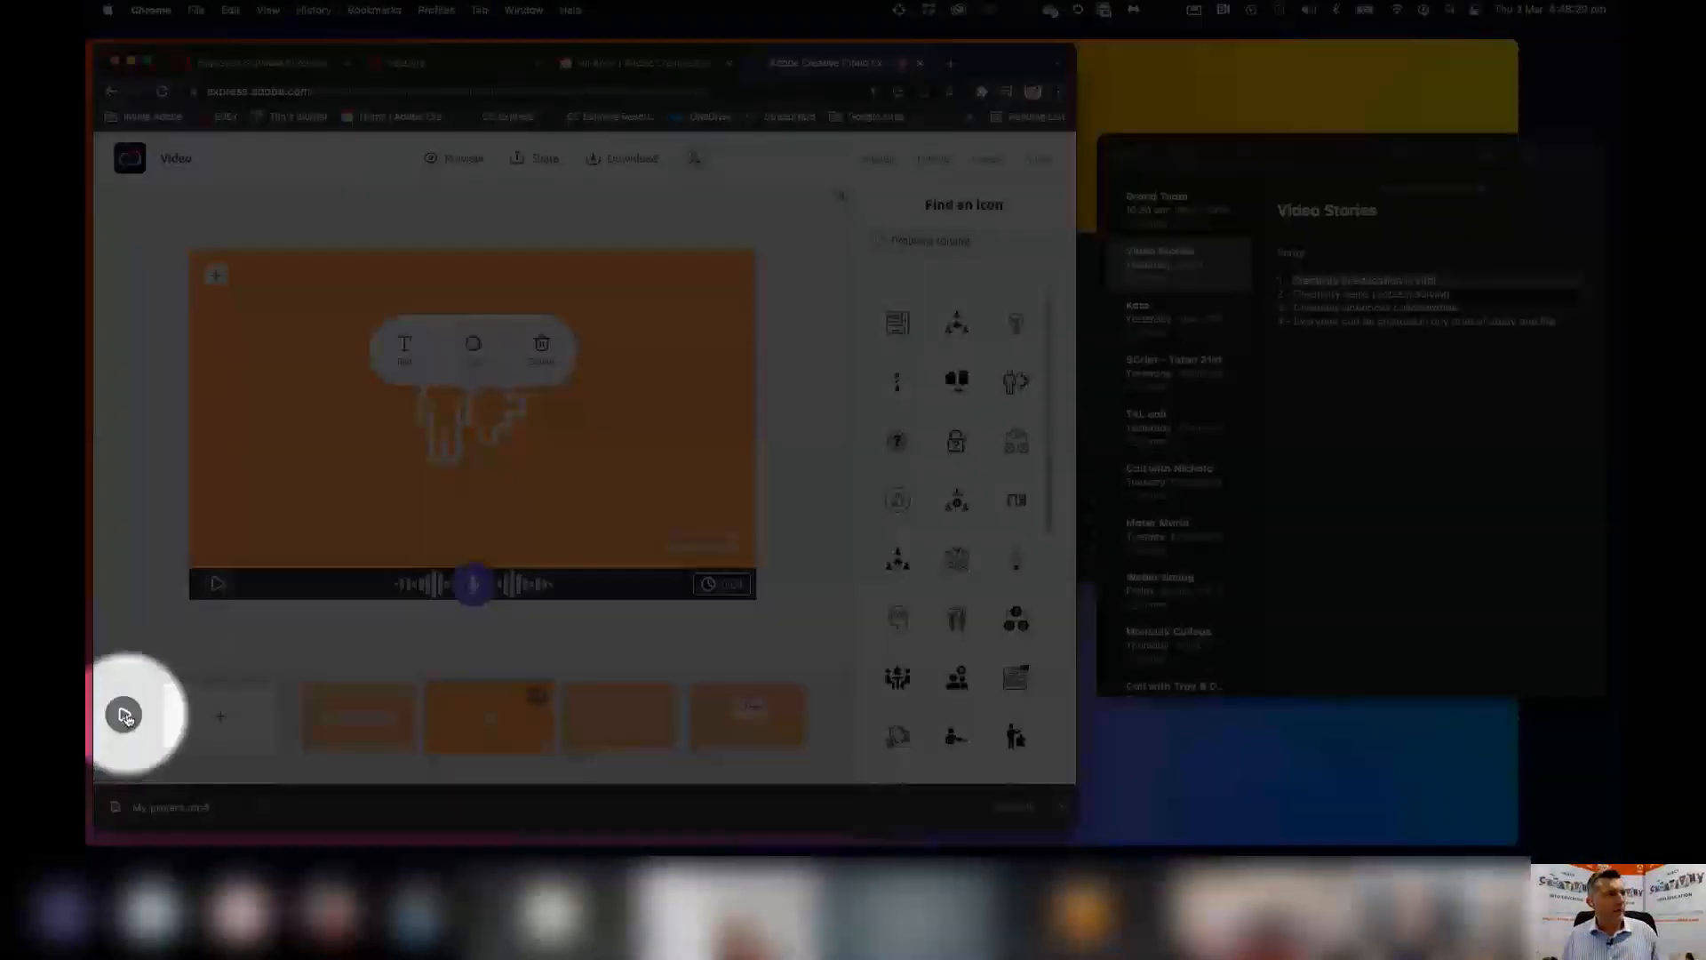
Preview the whole video, pause it on the credits slide and return to the editor.
click(124, 714)
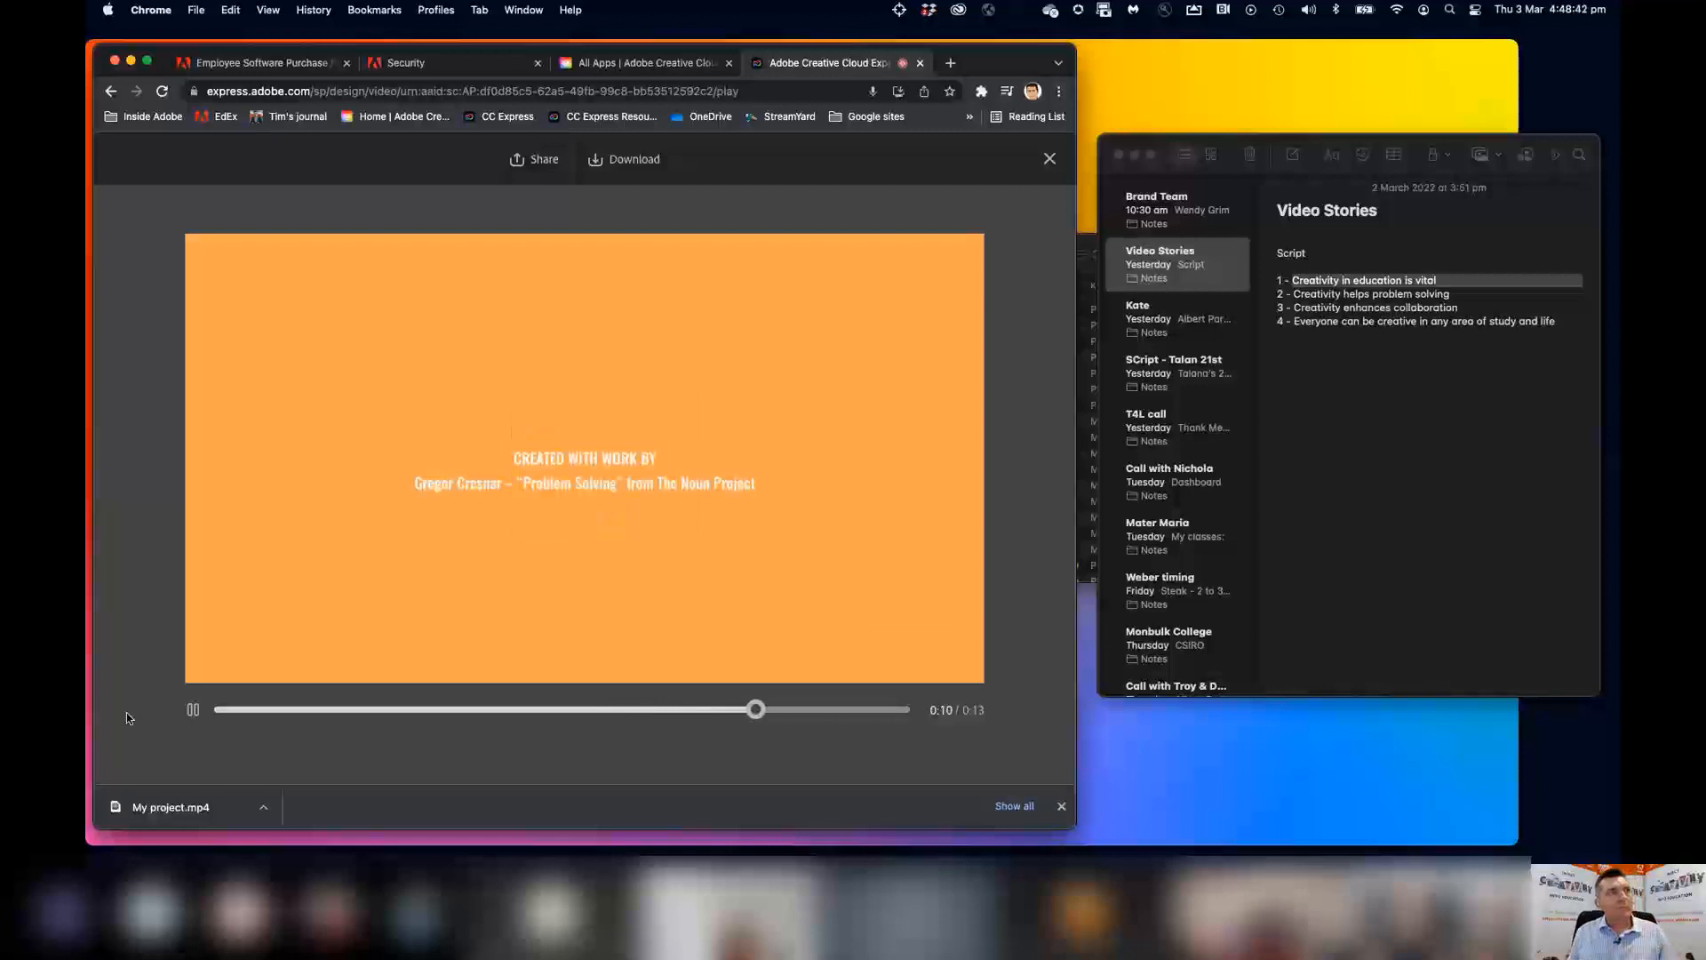
key(space)
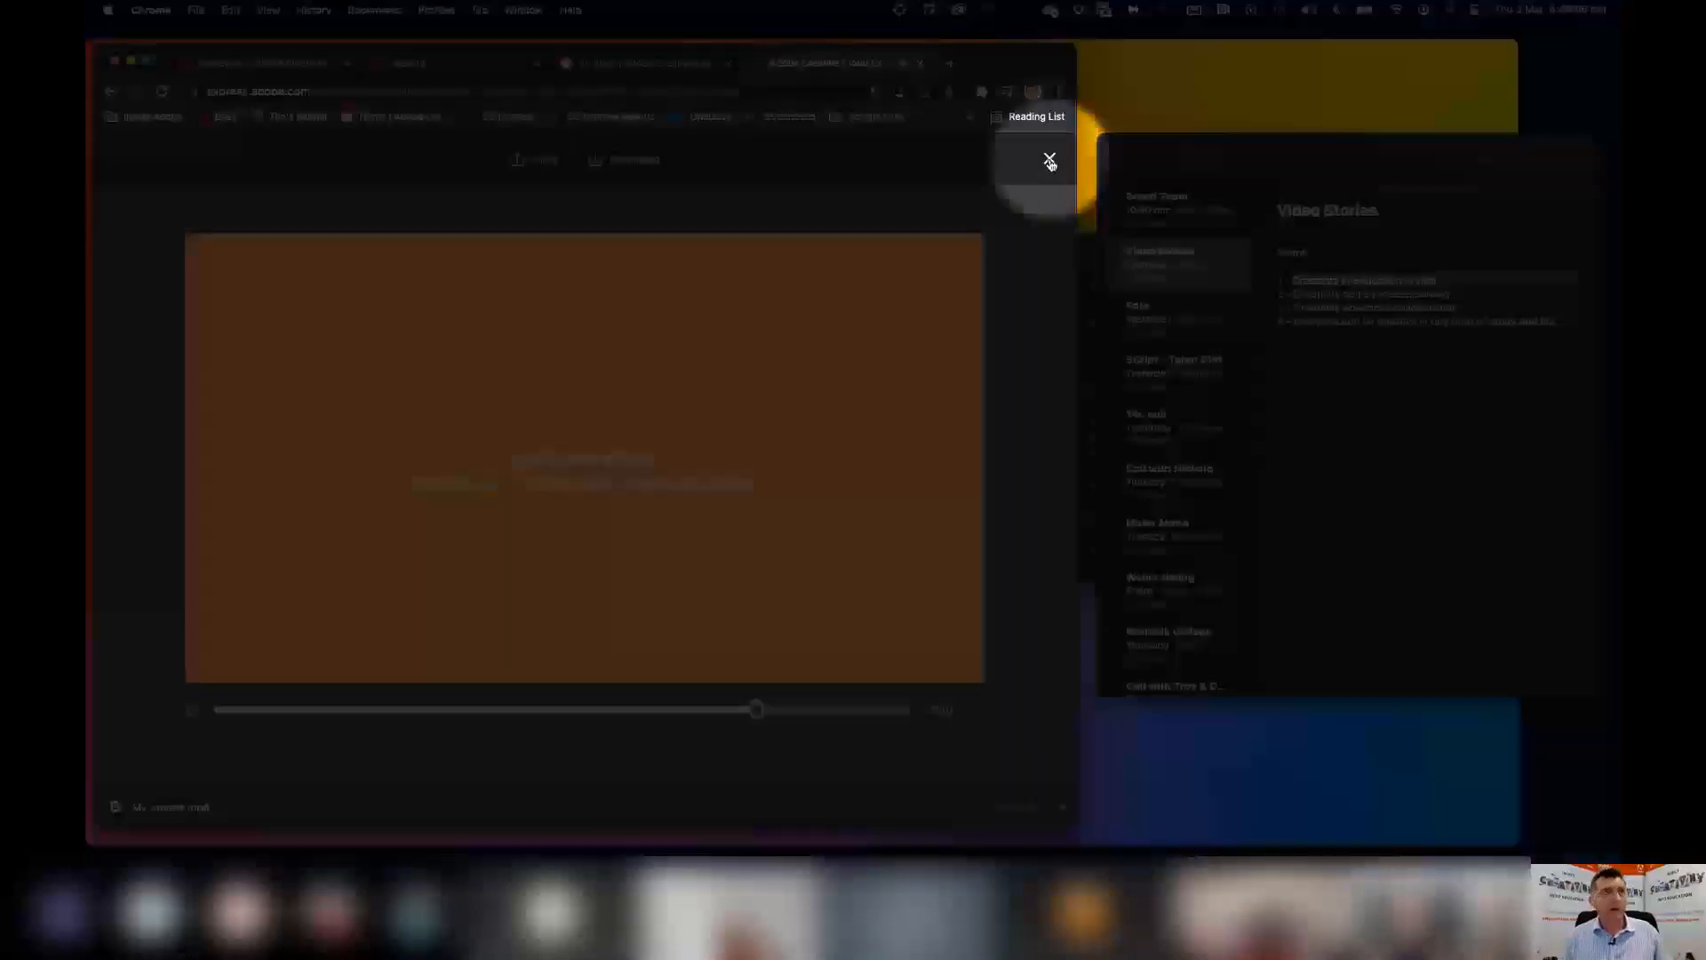
click(1049, 161)
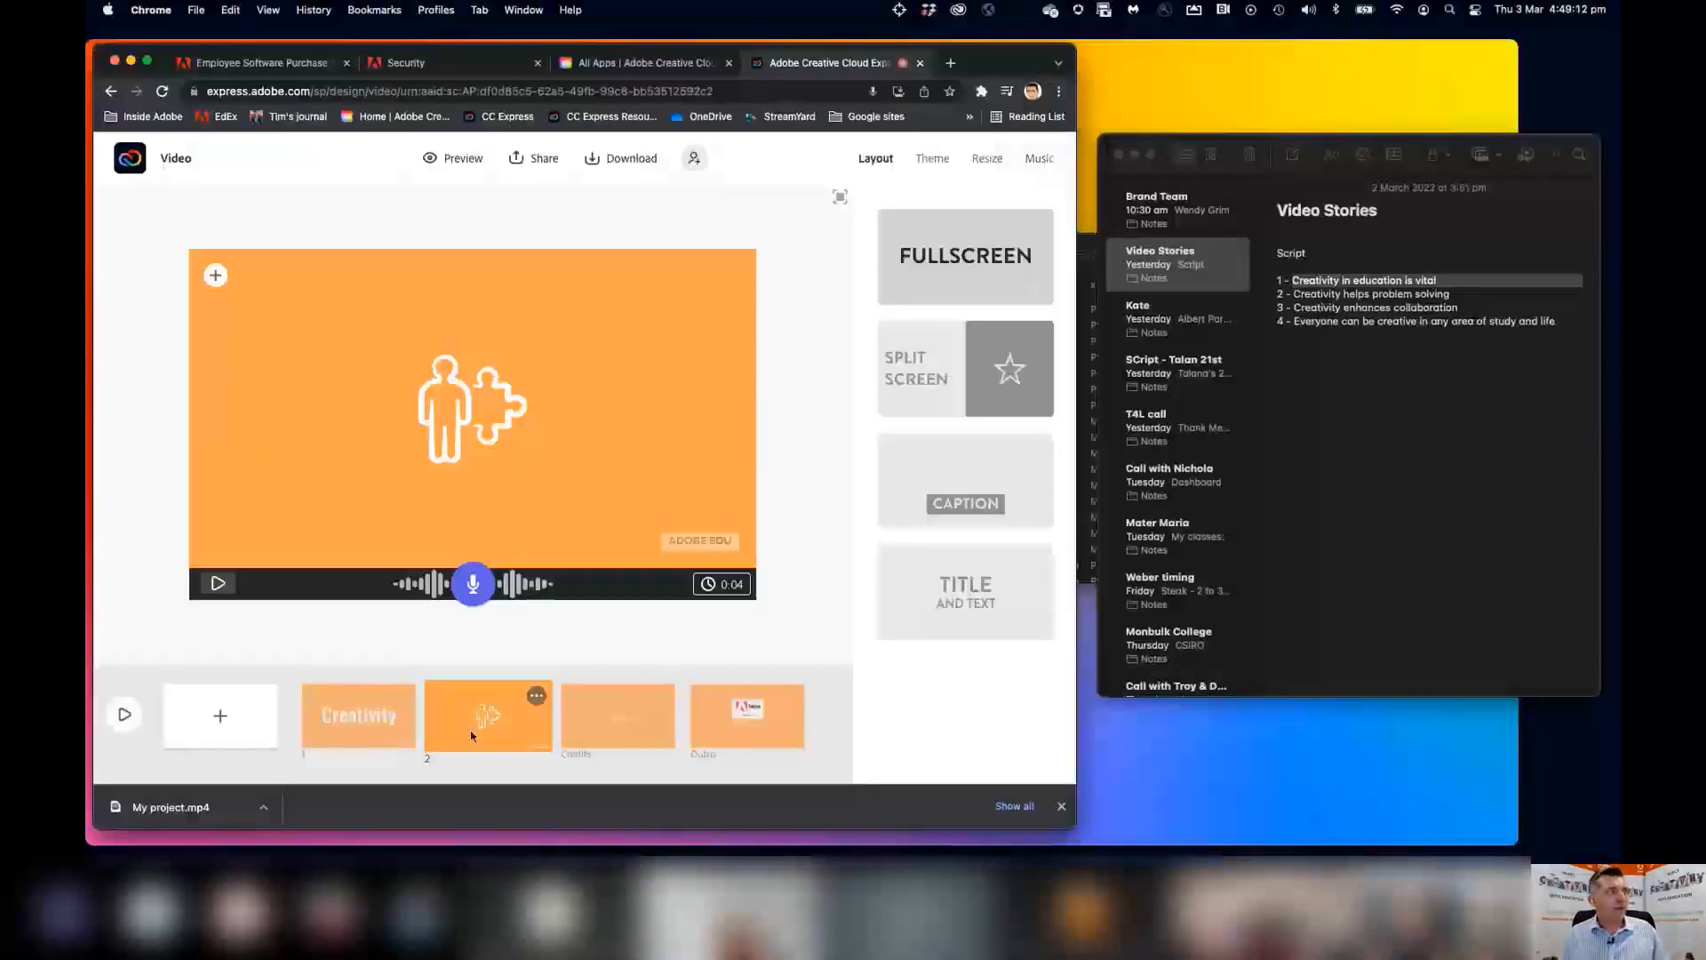
Add slides 3, 4 and 5 and record narration on each, reading the script's third and fourth lines on slides 3 and 4.
click(222, 717)
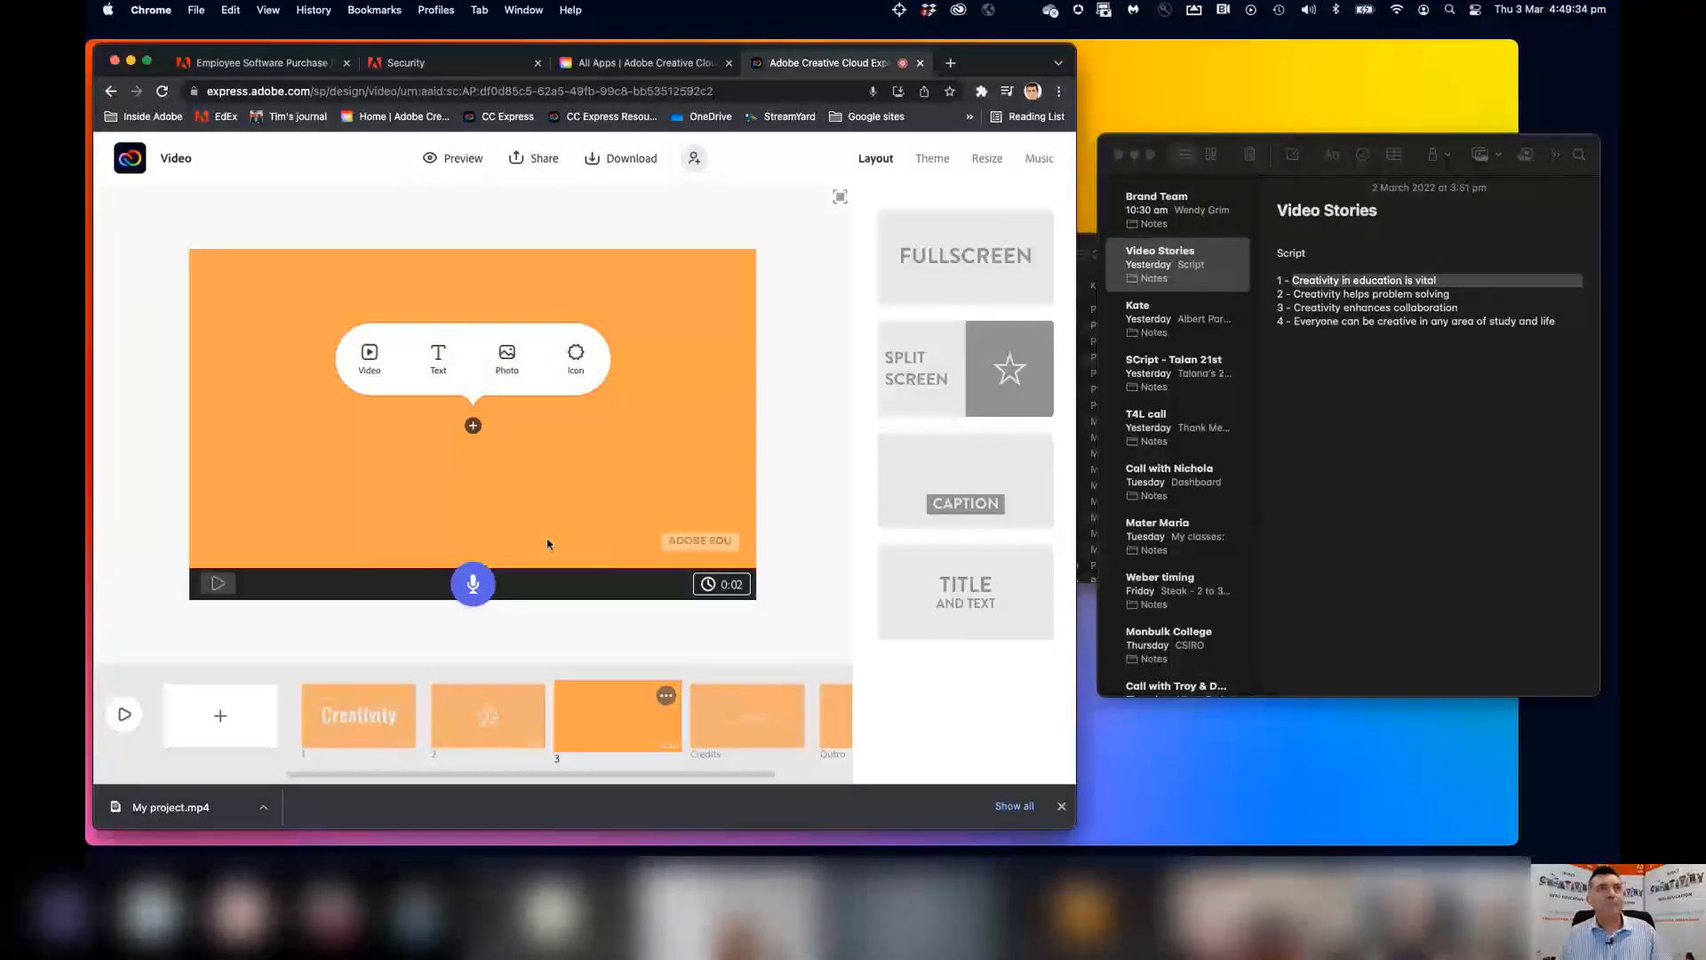
click(472, 585)
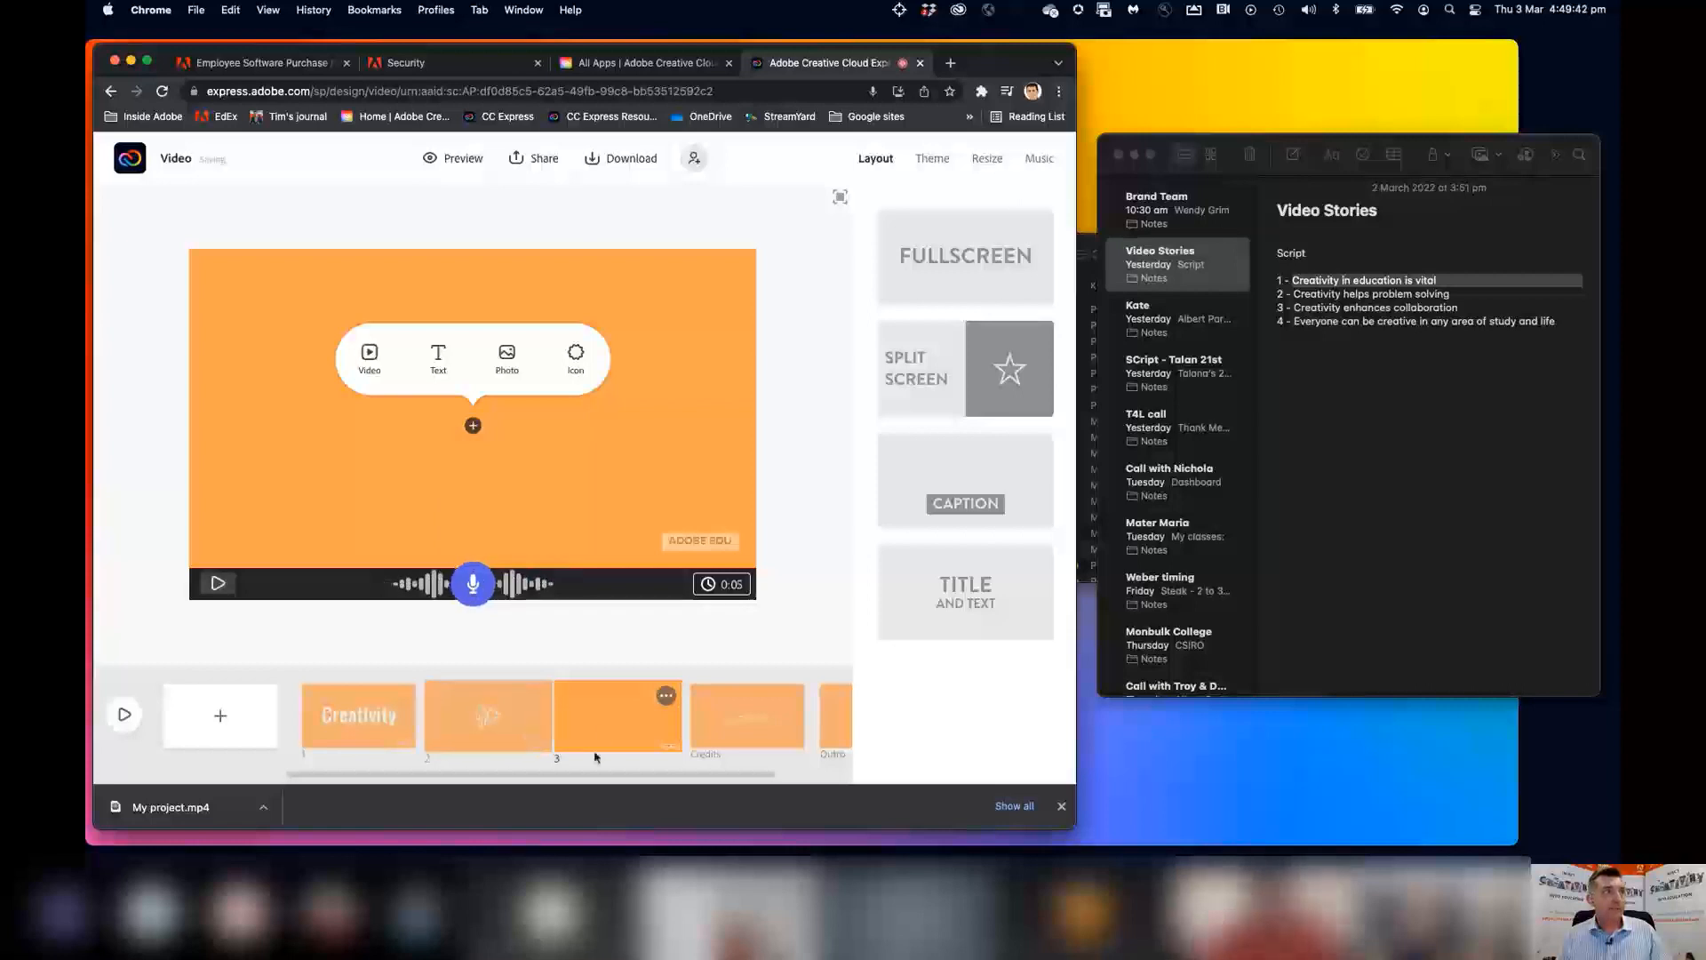
click(220, 715)
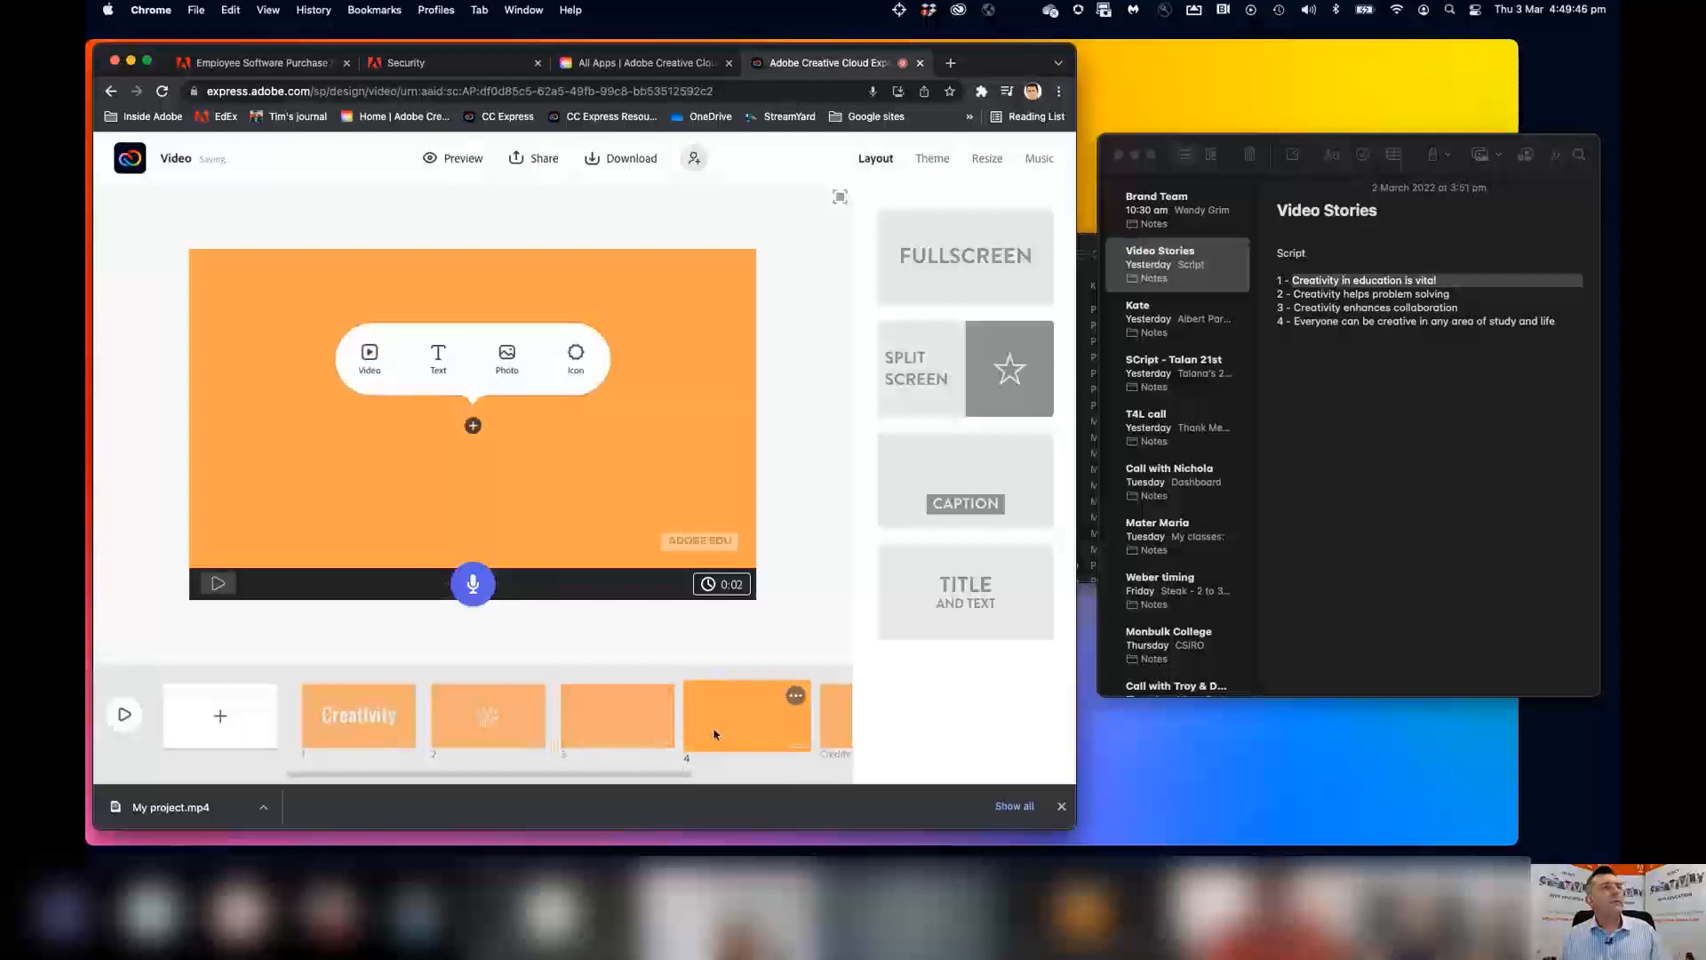
click(473, 584)
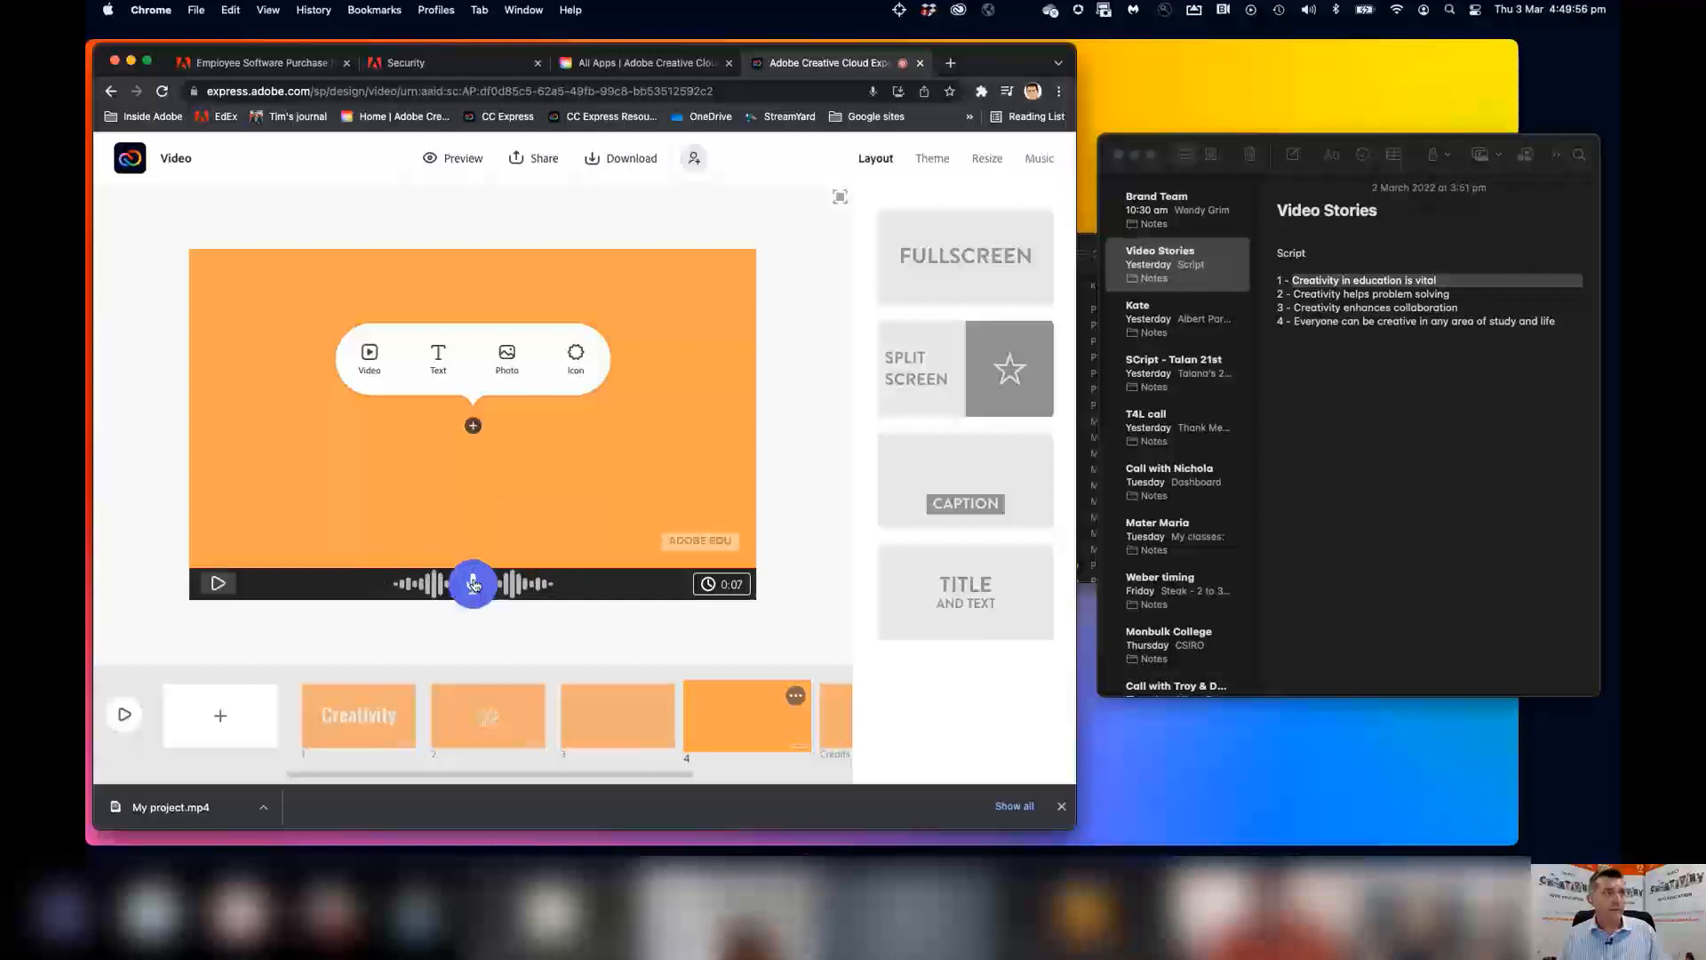
click(221, 717)
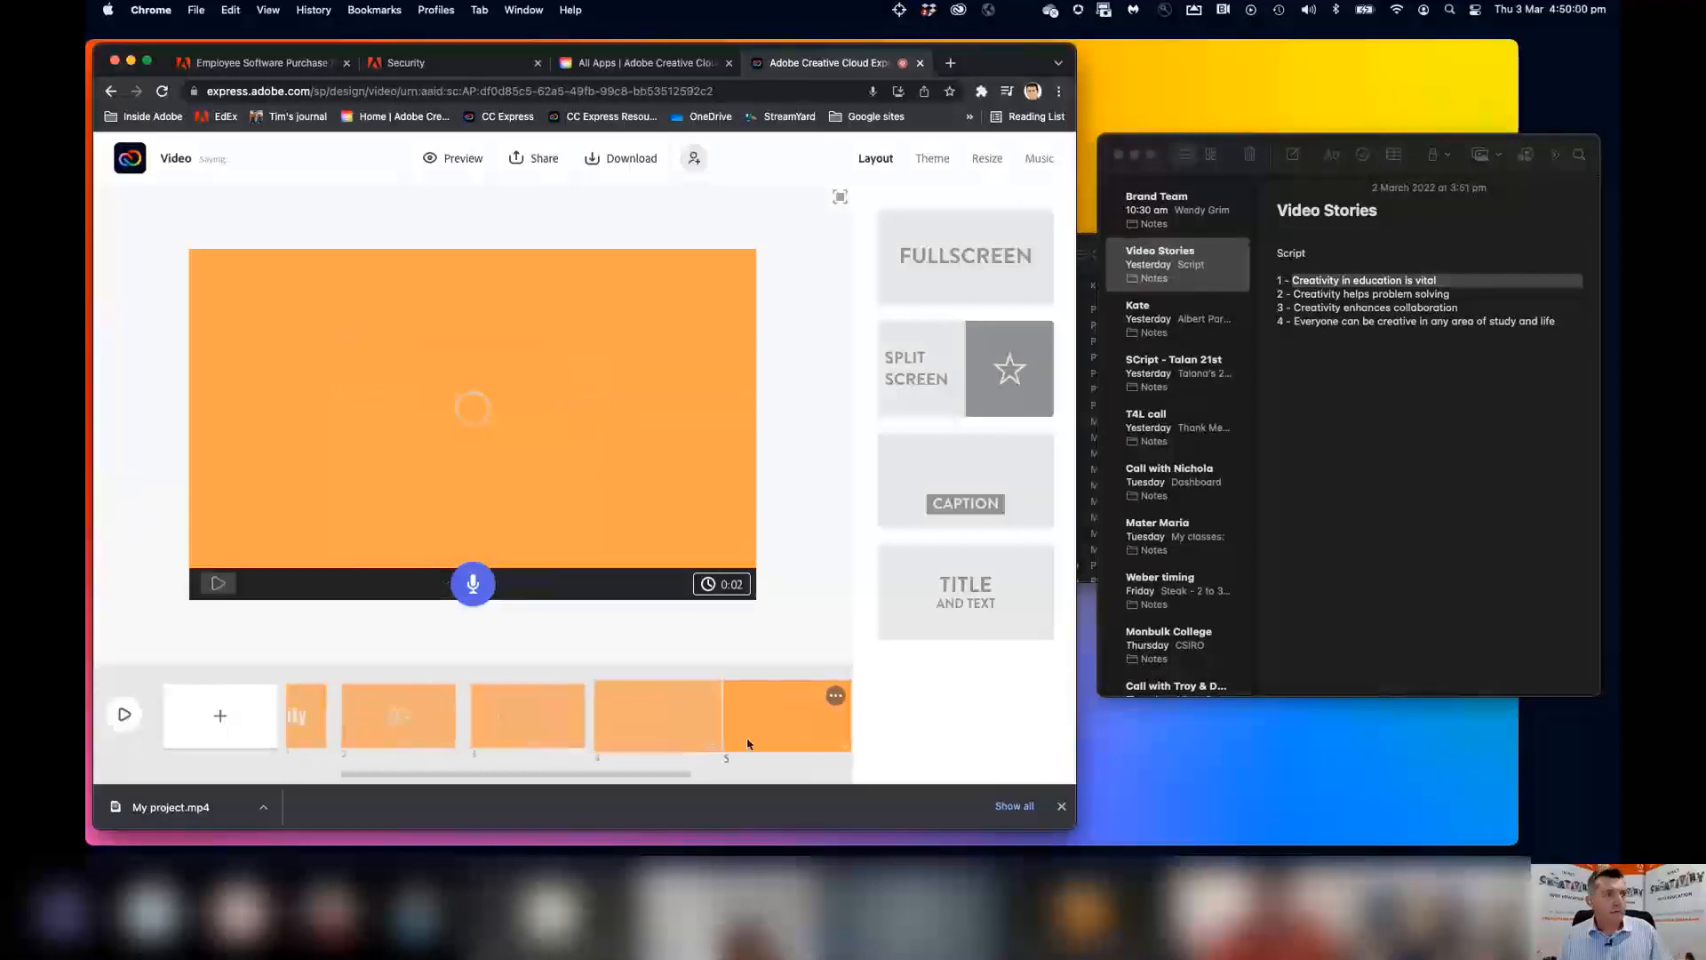
drag(493, 586, 477, 587)
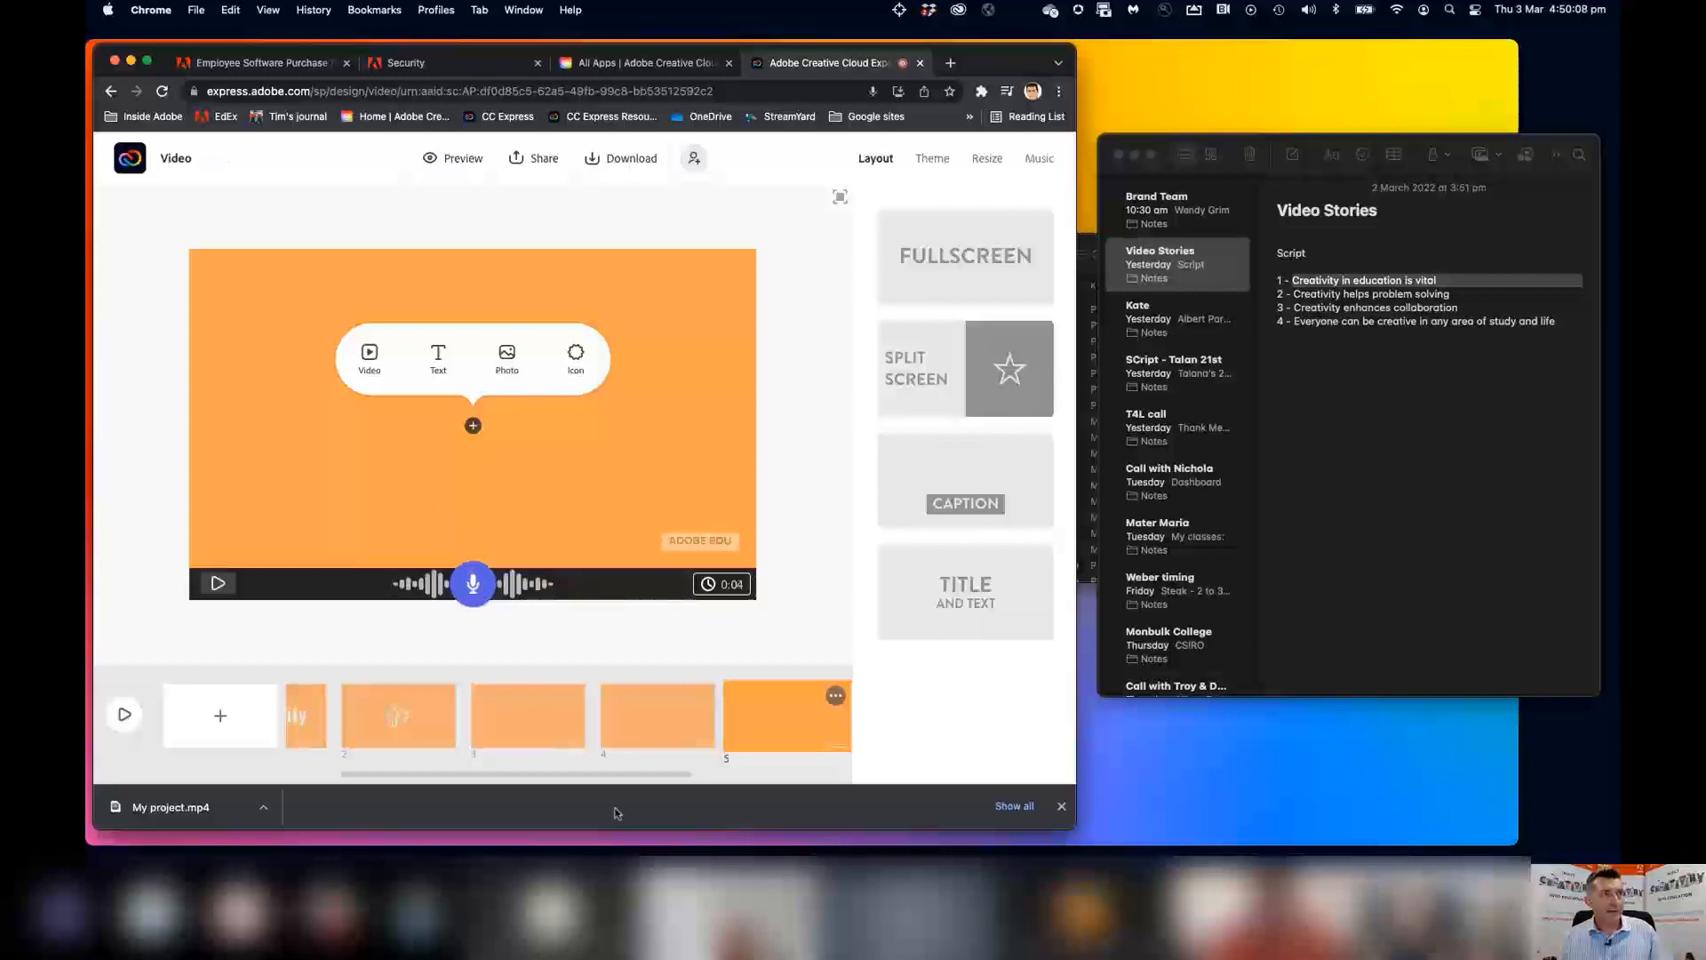
Search the free photos for "Collaboration" and add the picture of four hands gripping each other's wrists to slide 3.
click(526, 714)
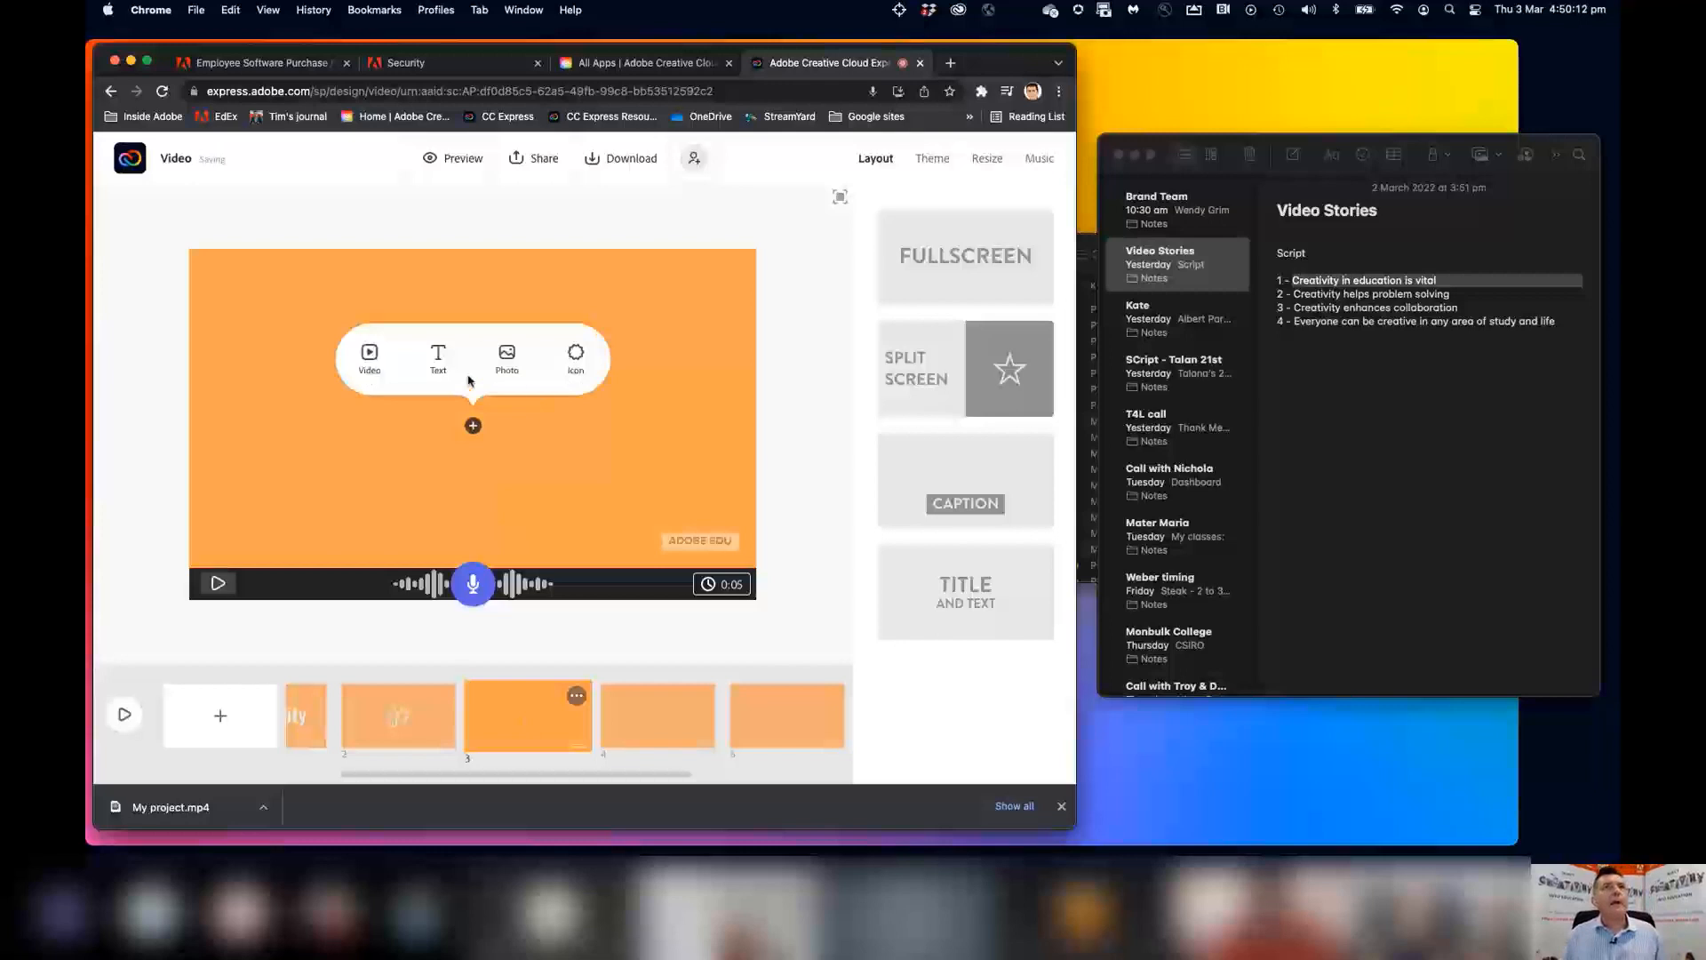
click(507, 360)
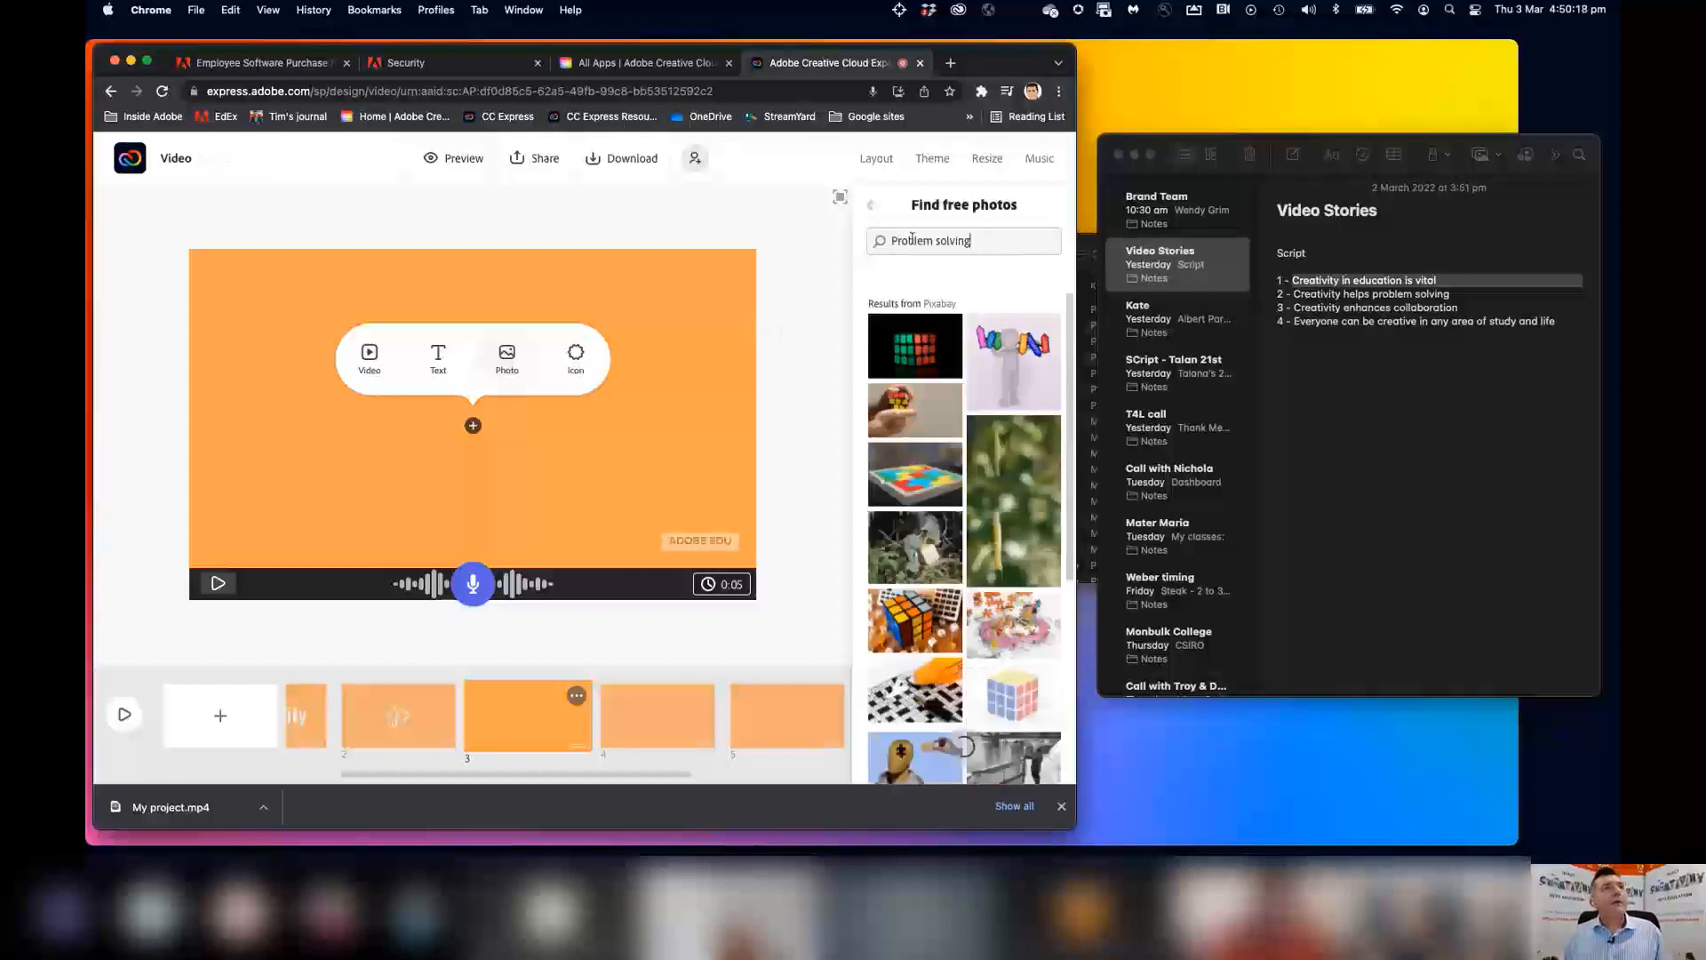
text(Coll)
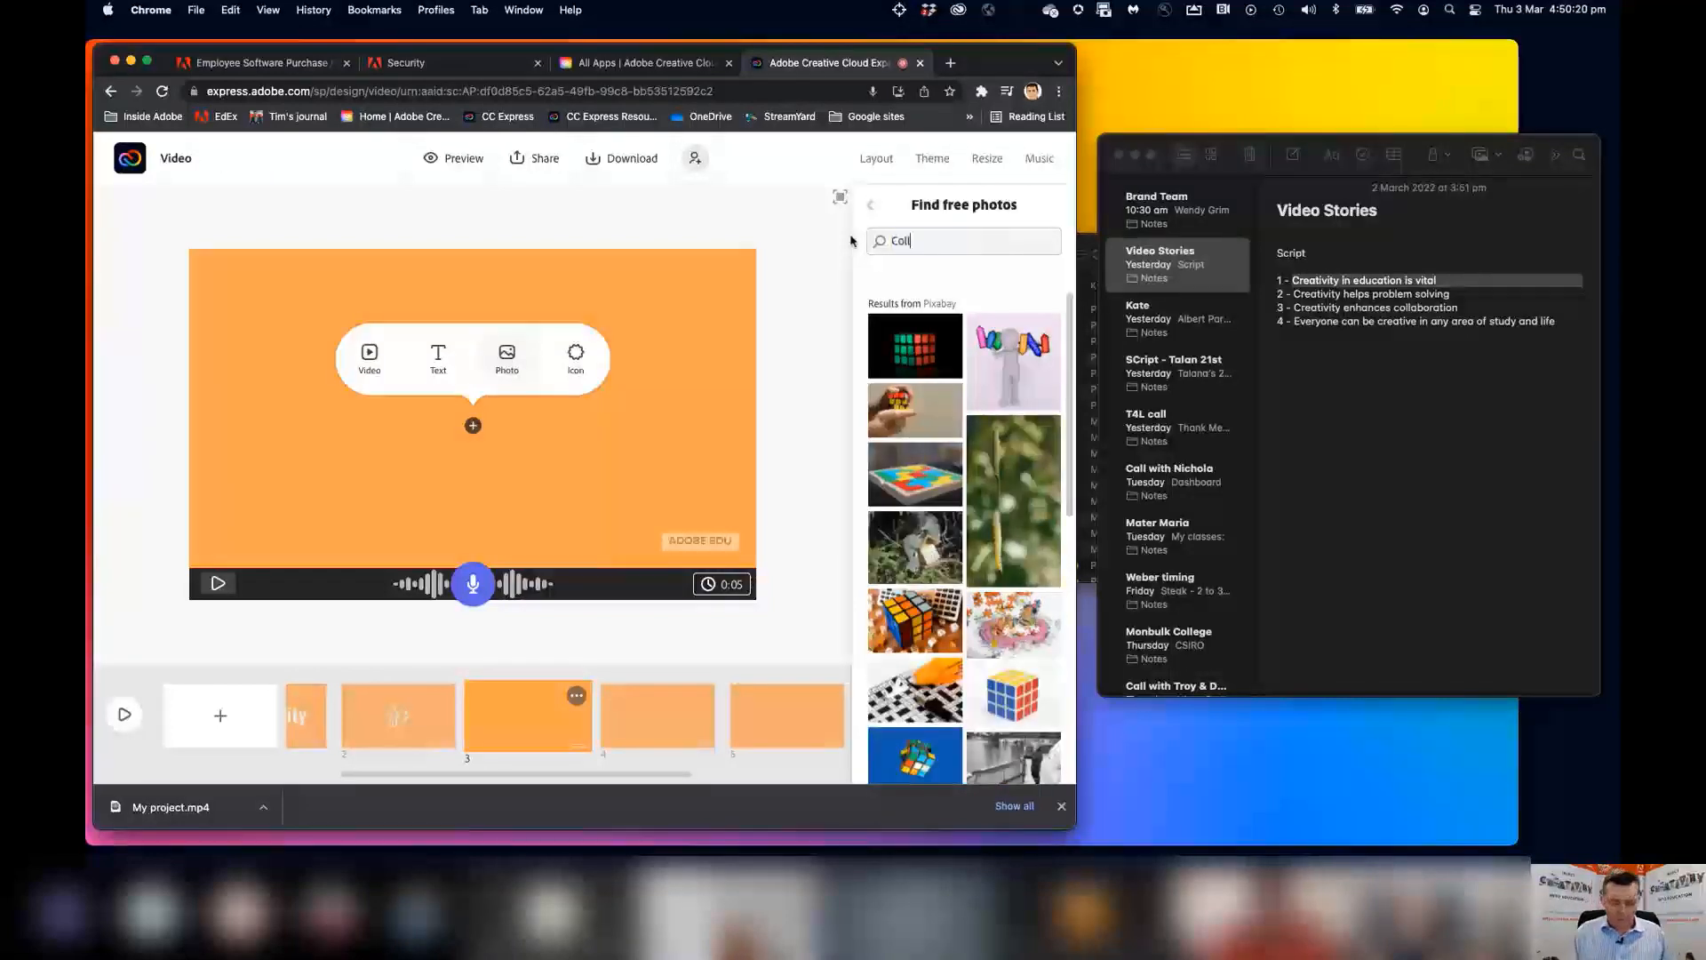
text(aboration)
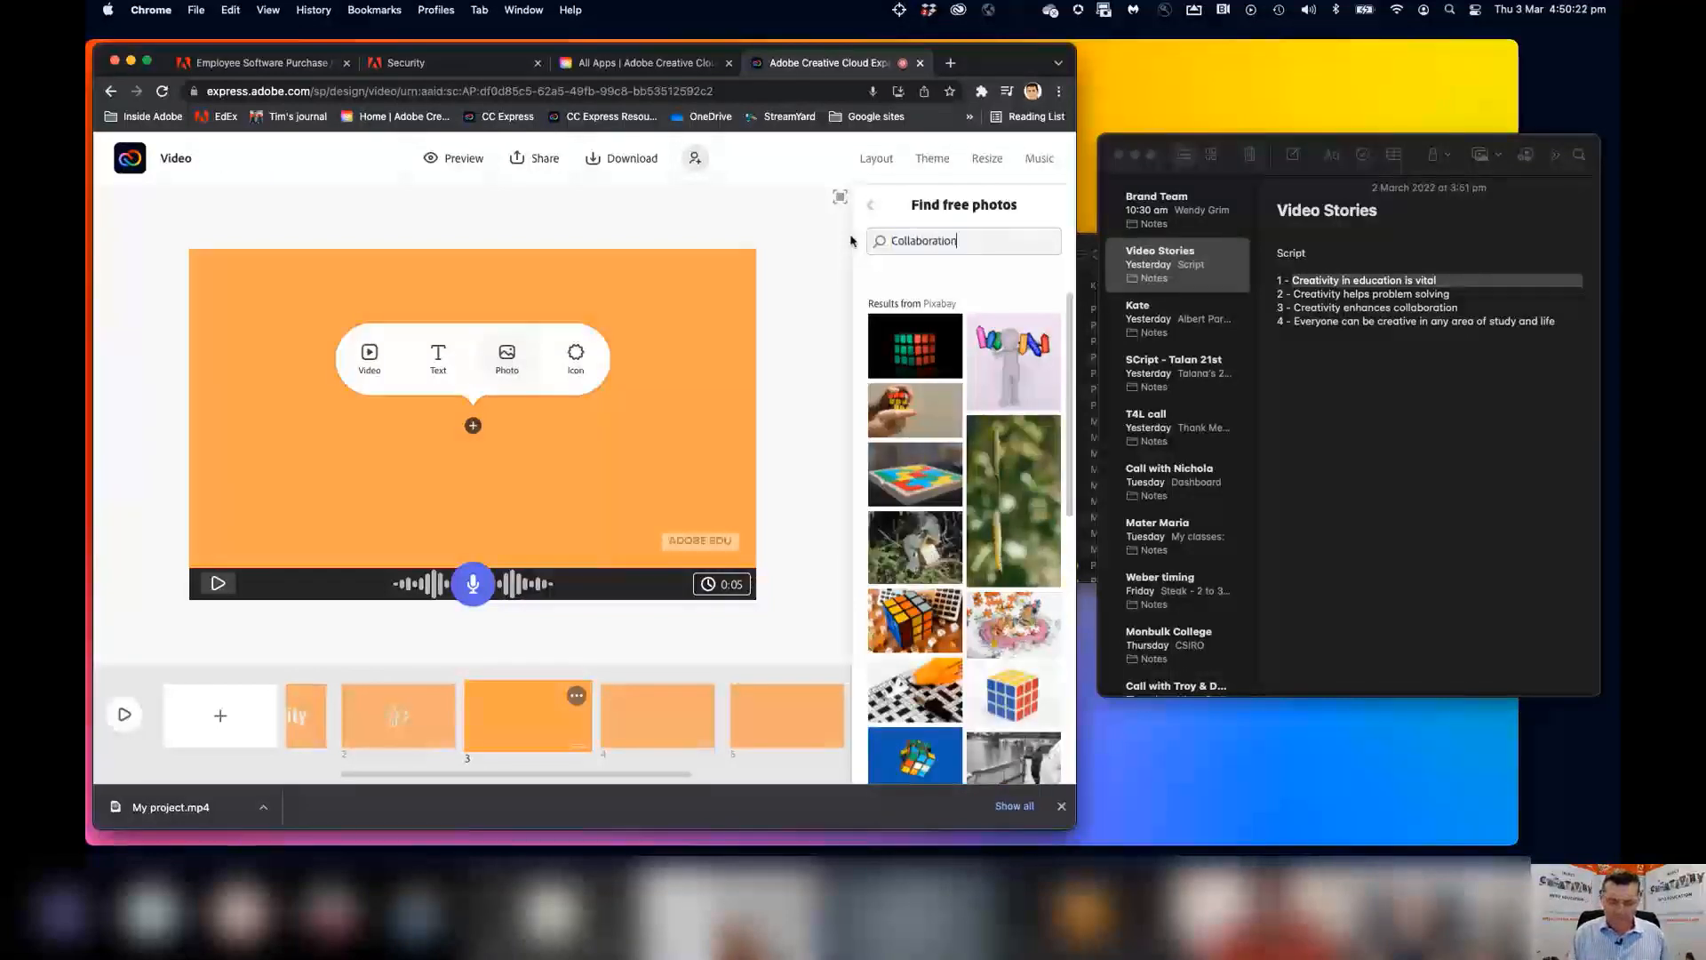
key(Return)
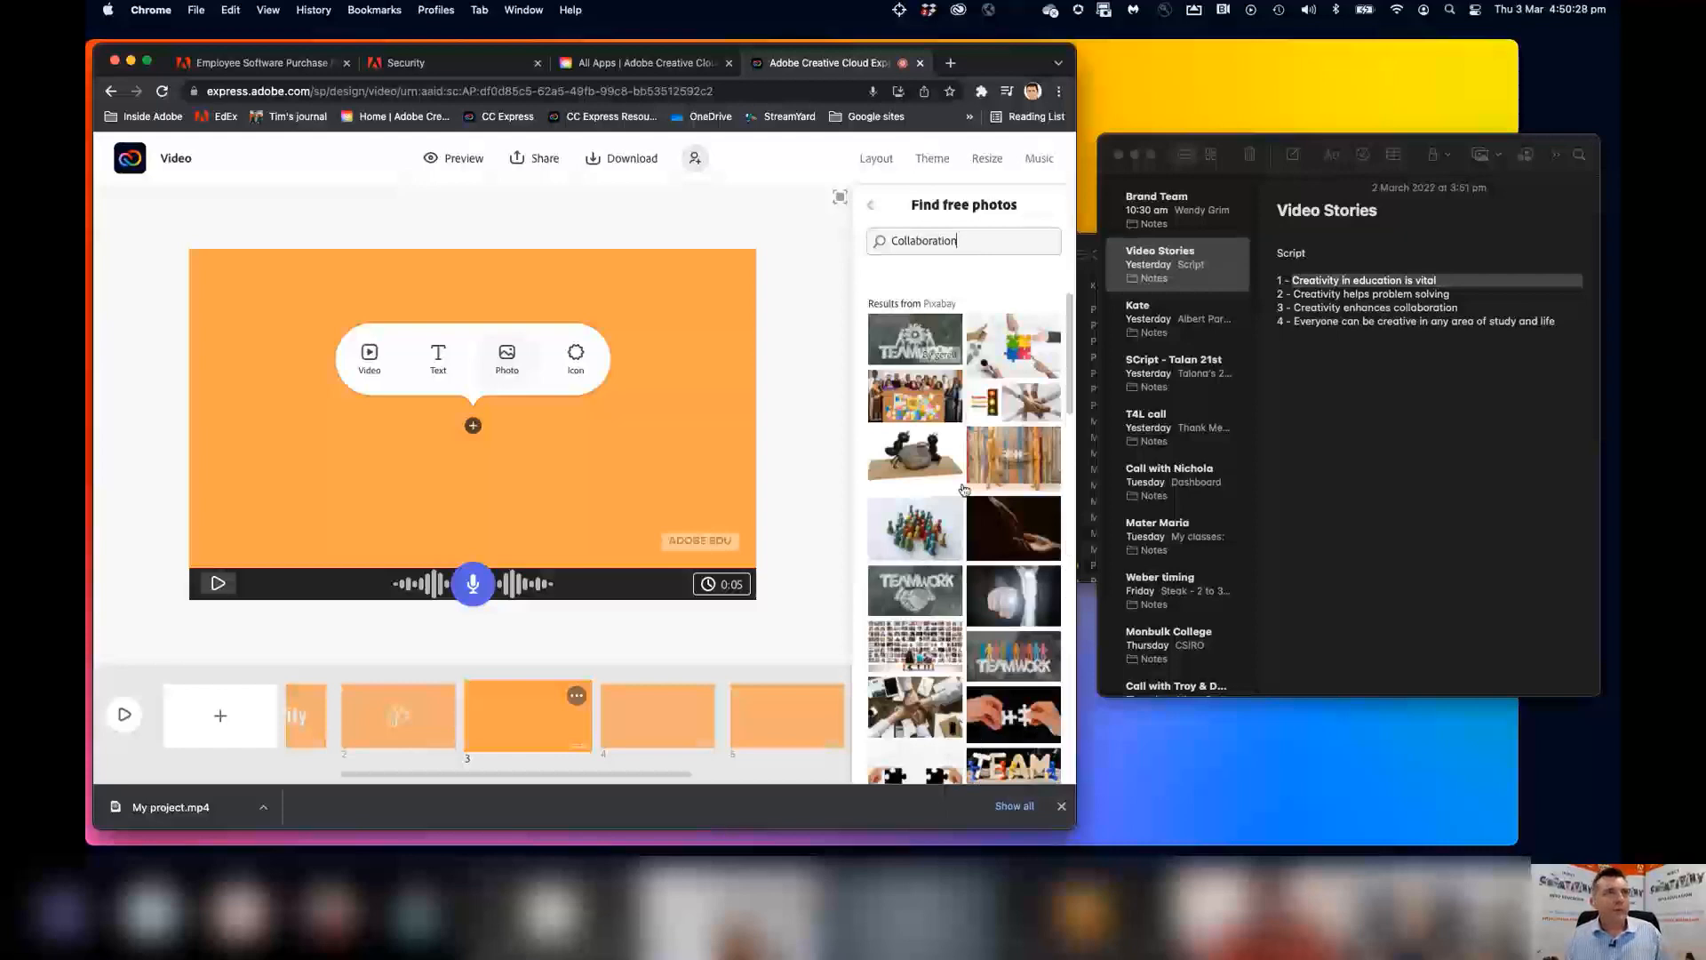
scroll(1020, 702, down, 2)
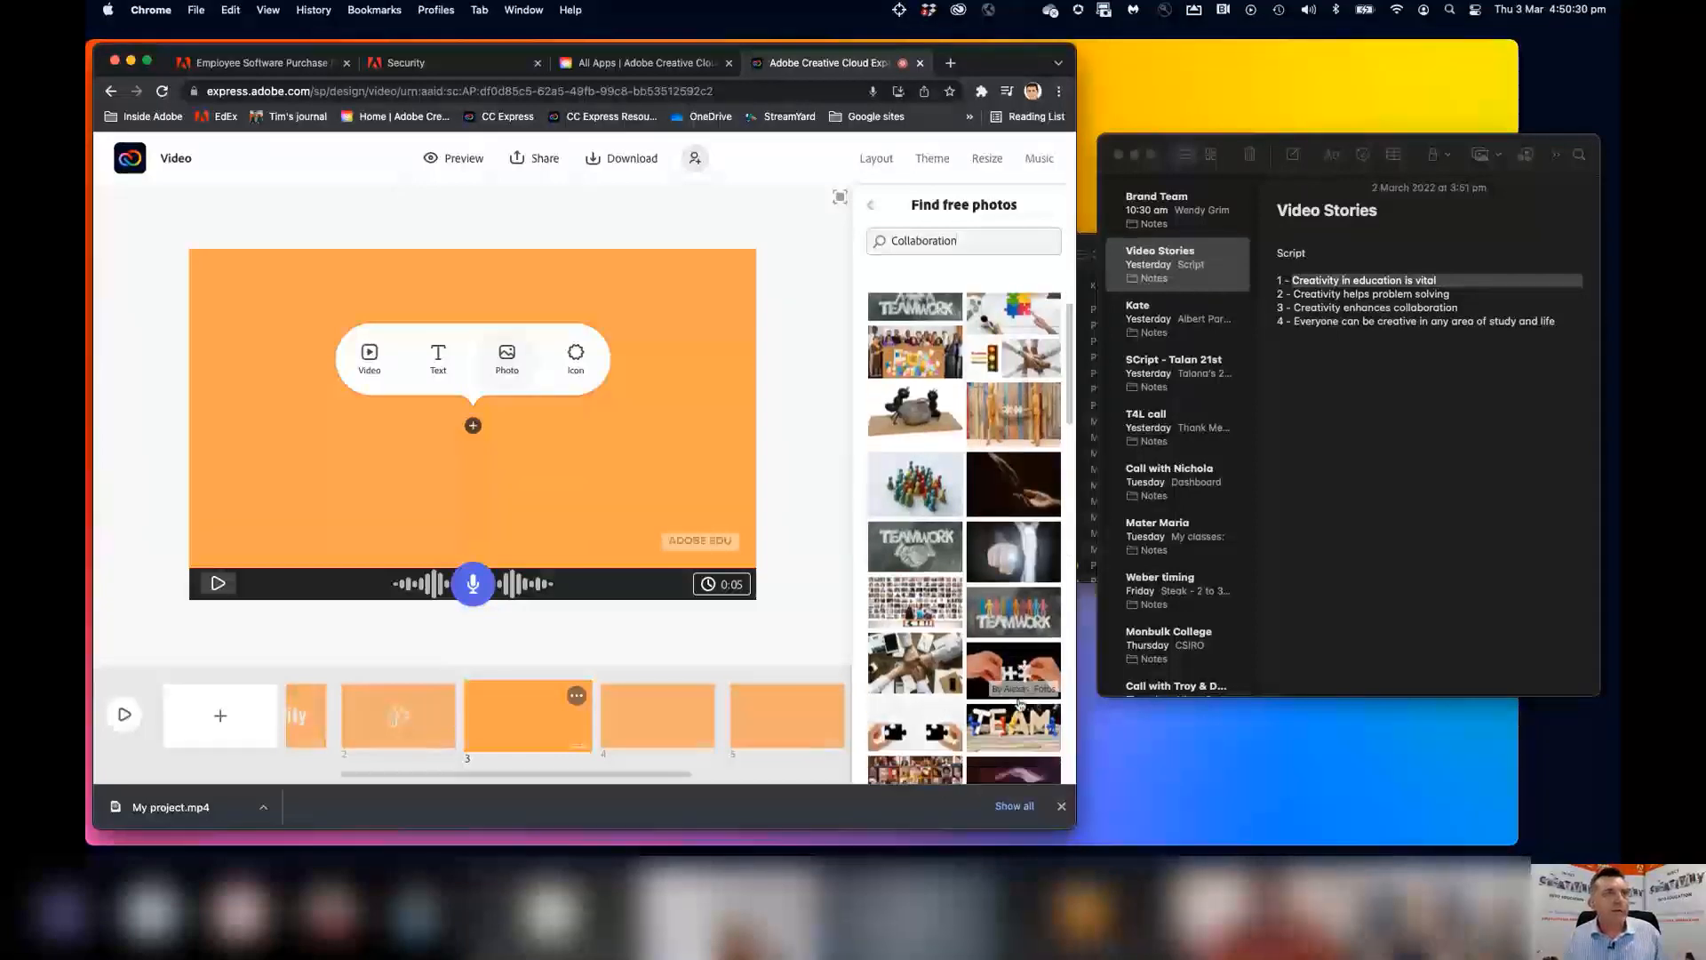
scroll(1020, 703, down, 10)
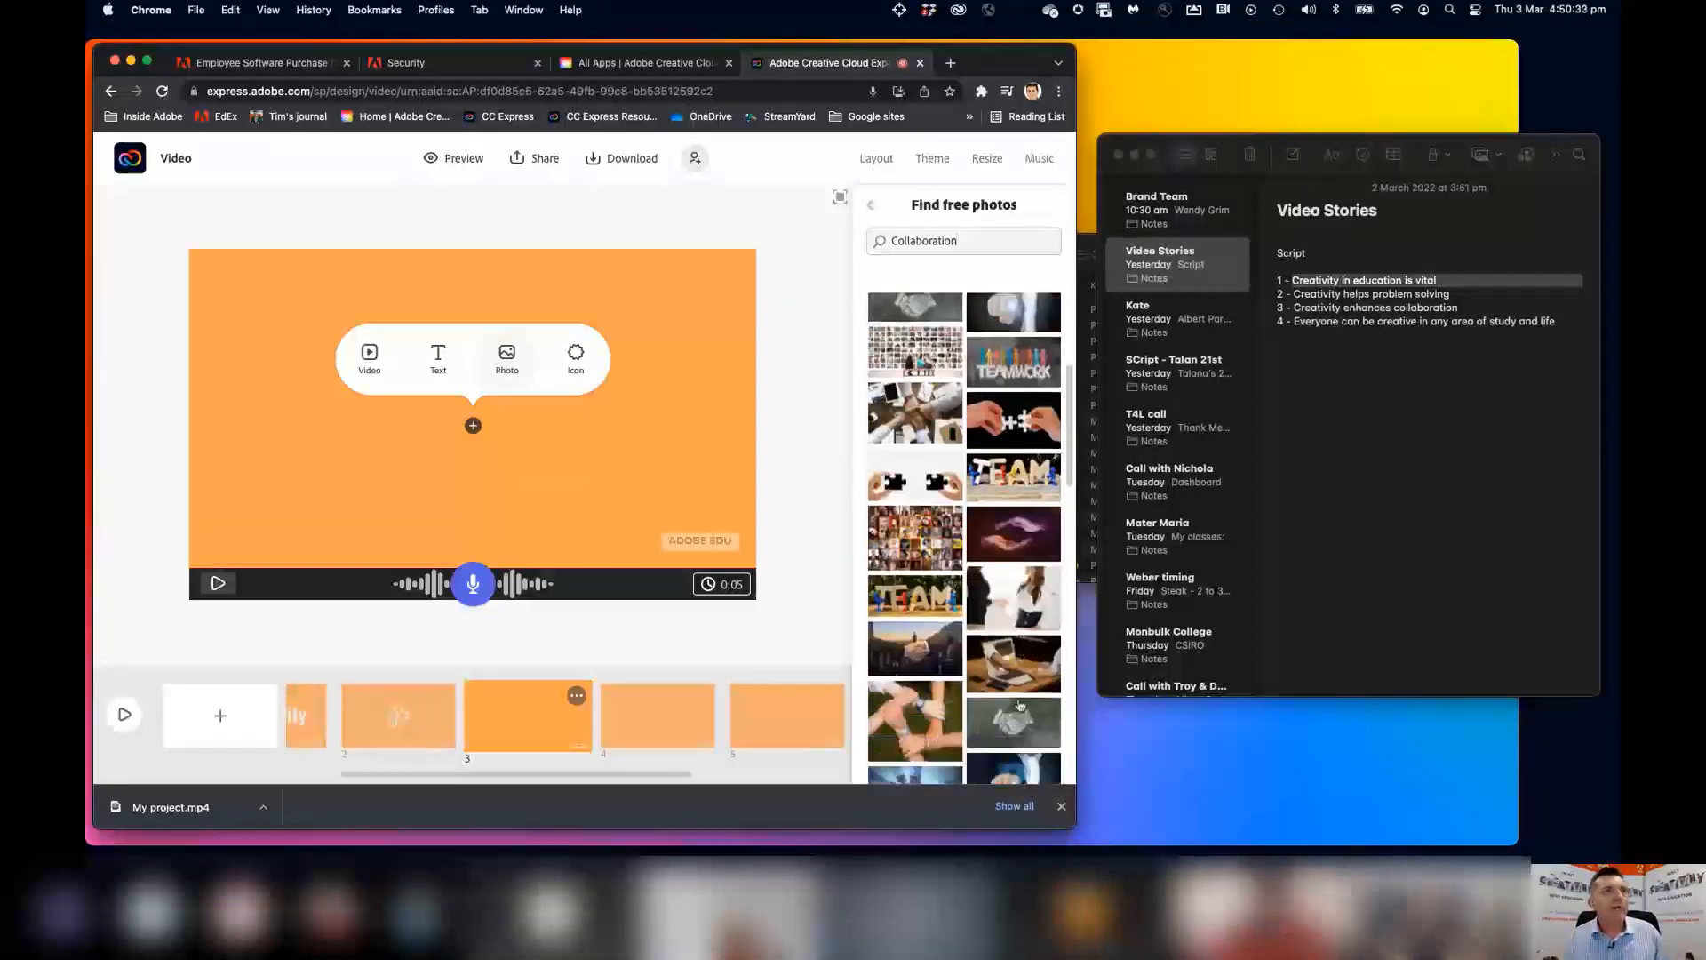
scroll(1020, 704, down, 2)
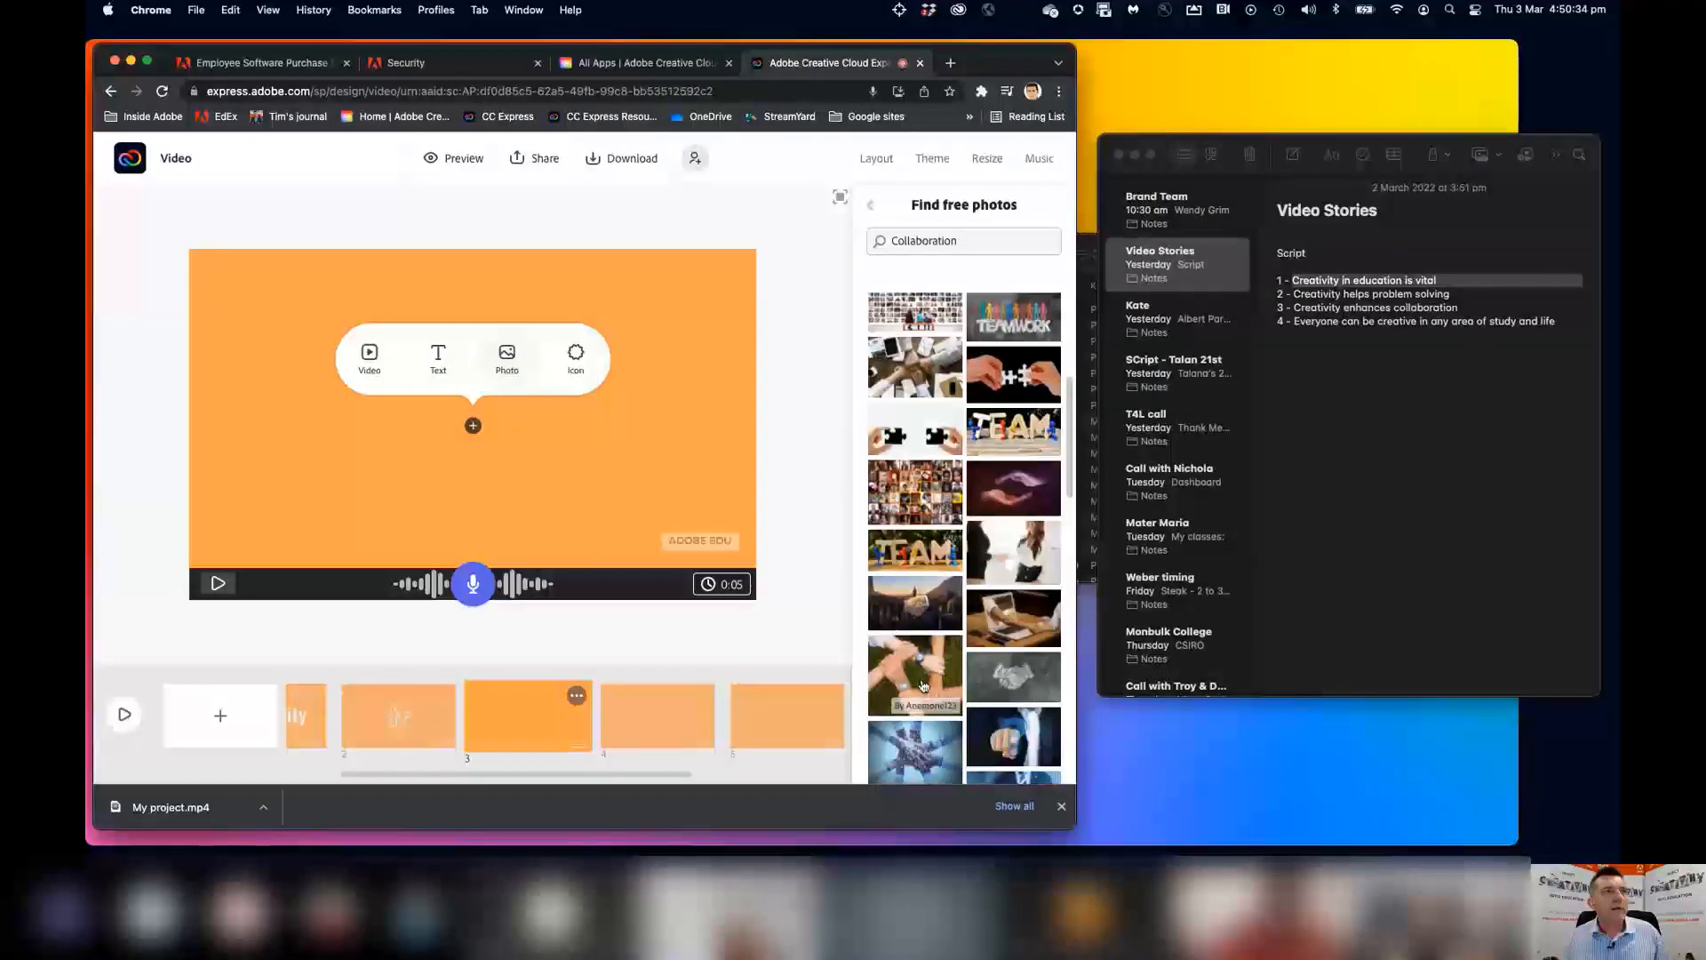
click(923, 686)
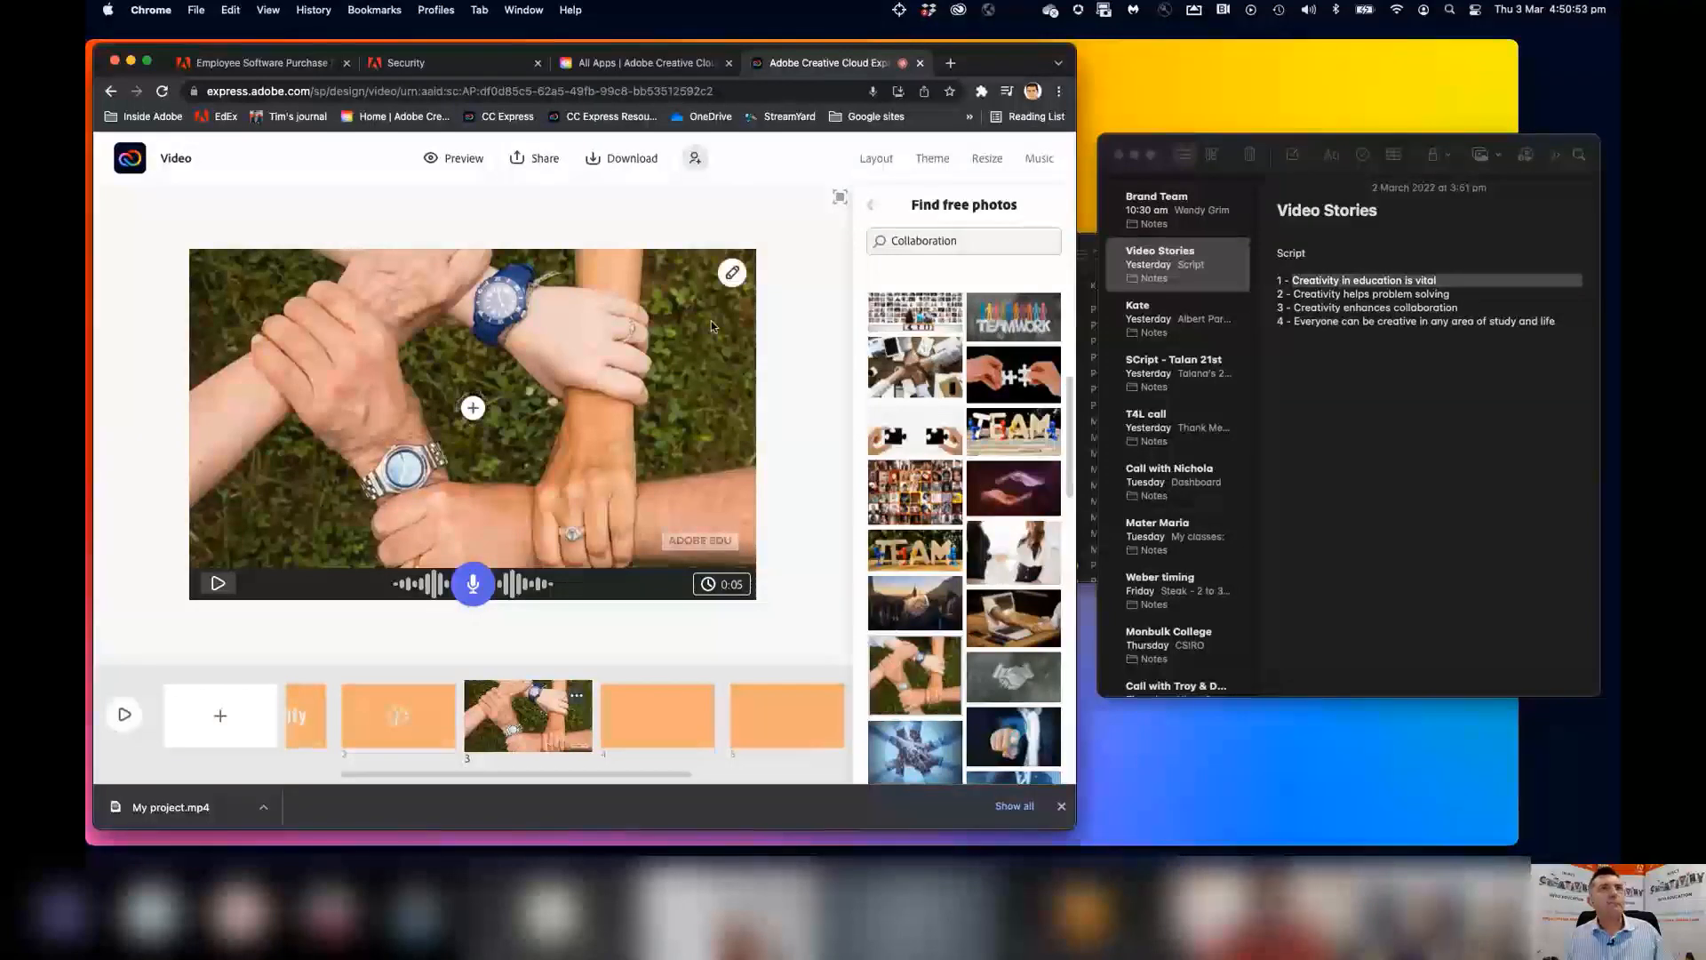
Scale down the hands photo on slide 3 so the orange background frames it on all sides.
click(731, 274)
click(733, 326)
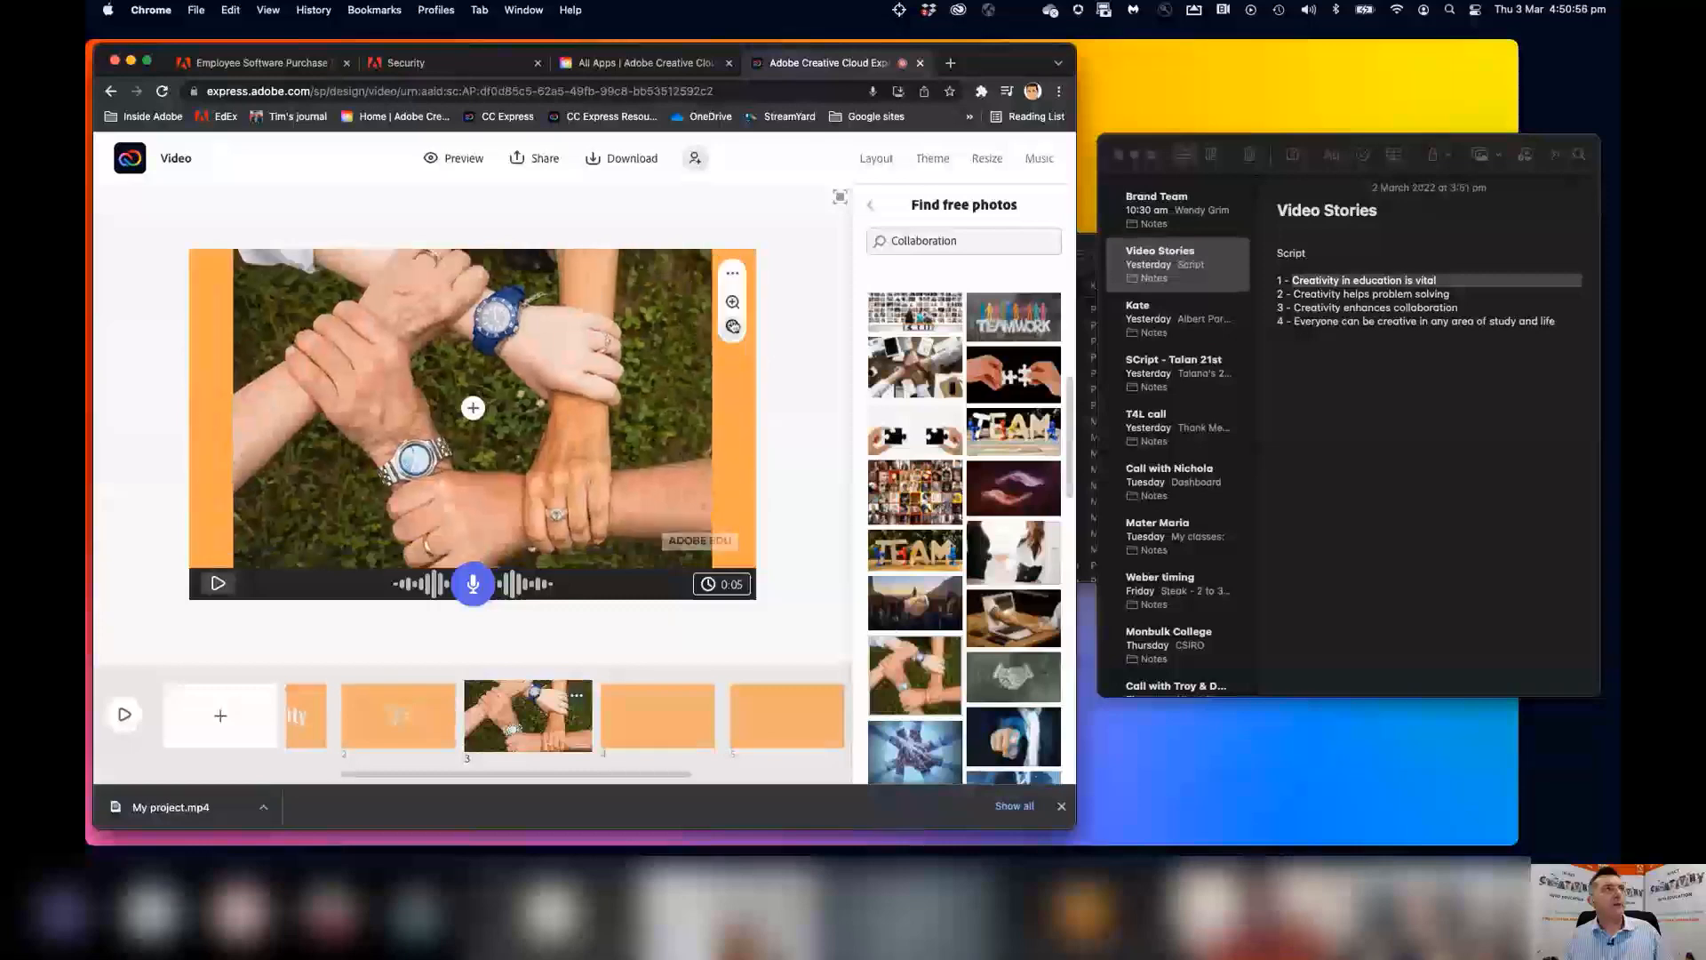
click(733, 326)
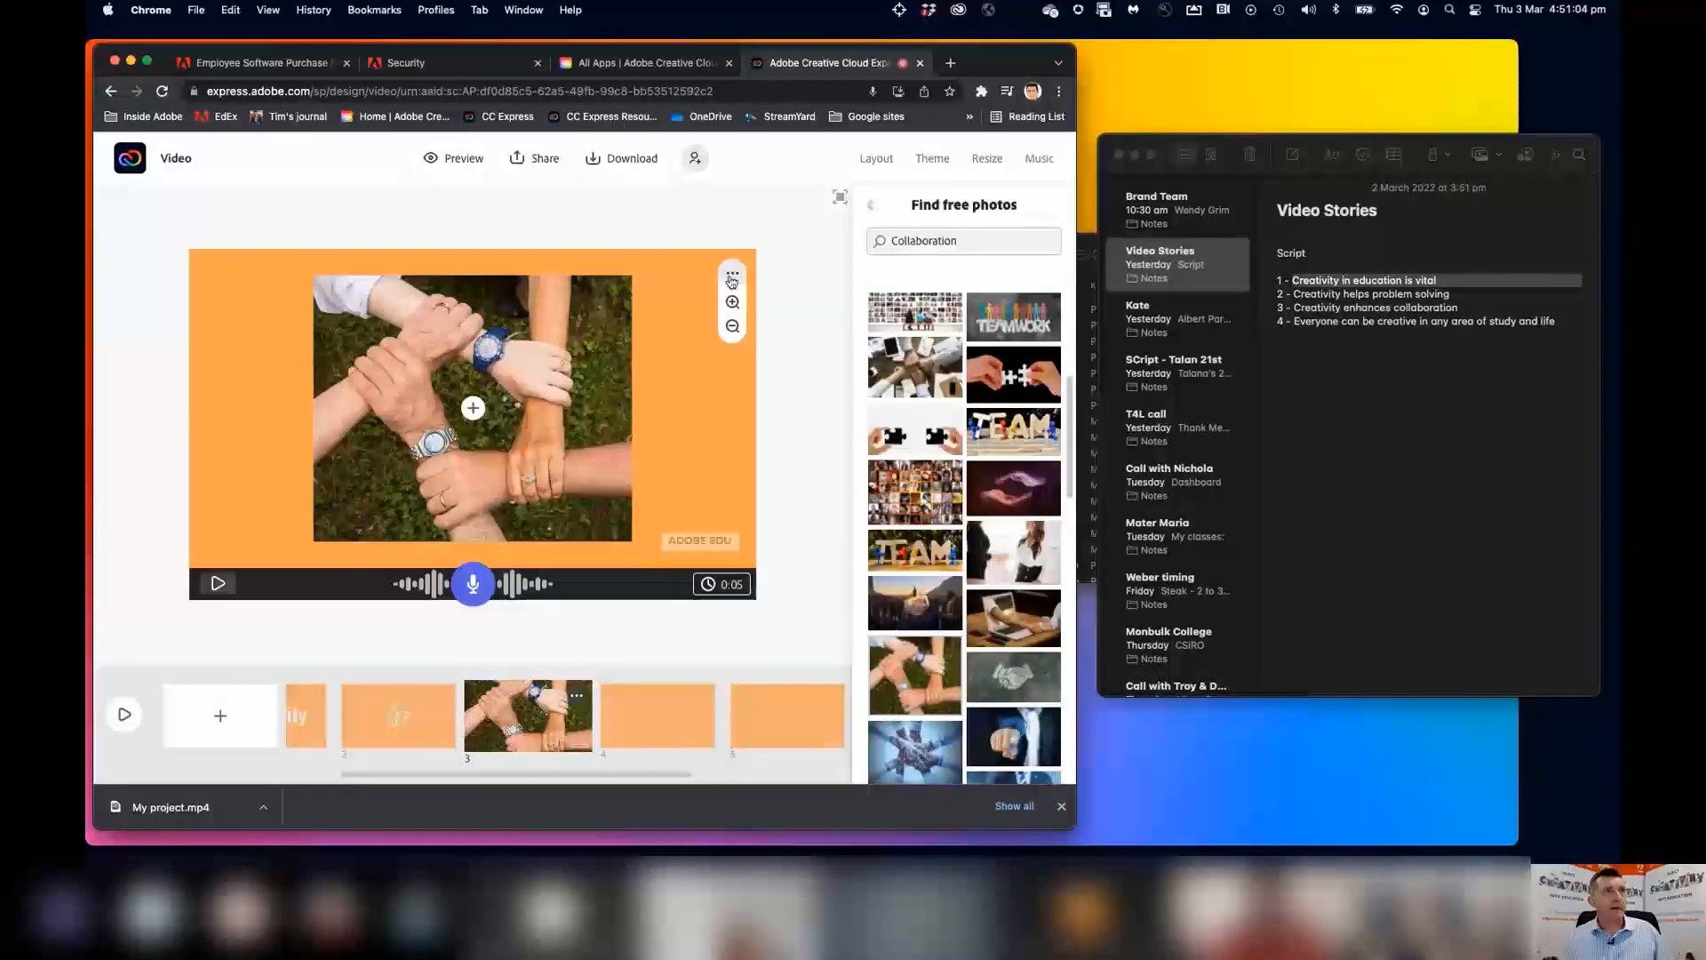
click(732, 304)
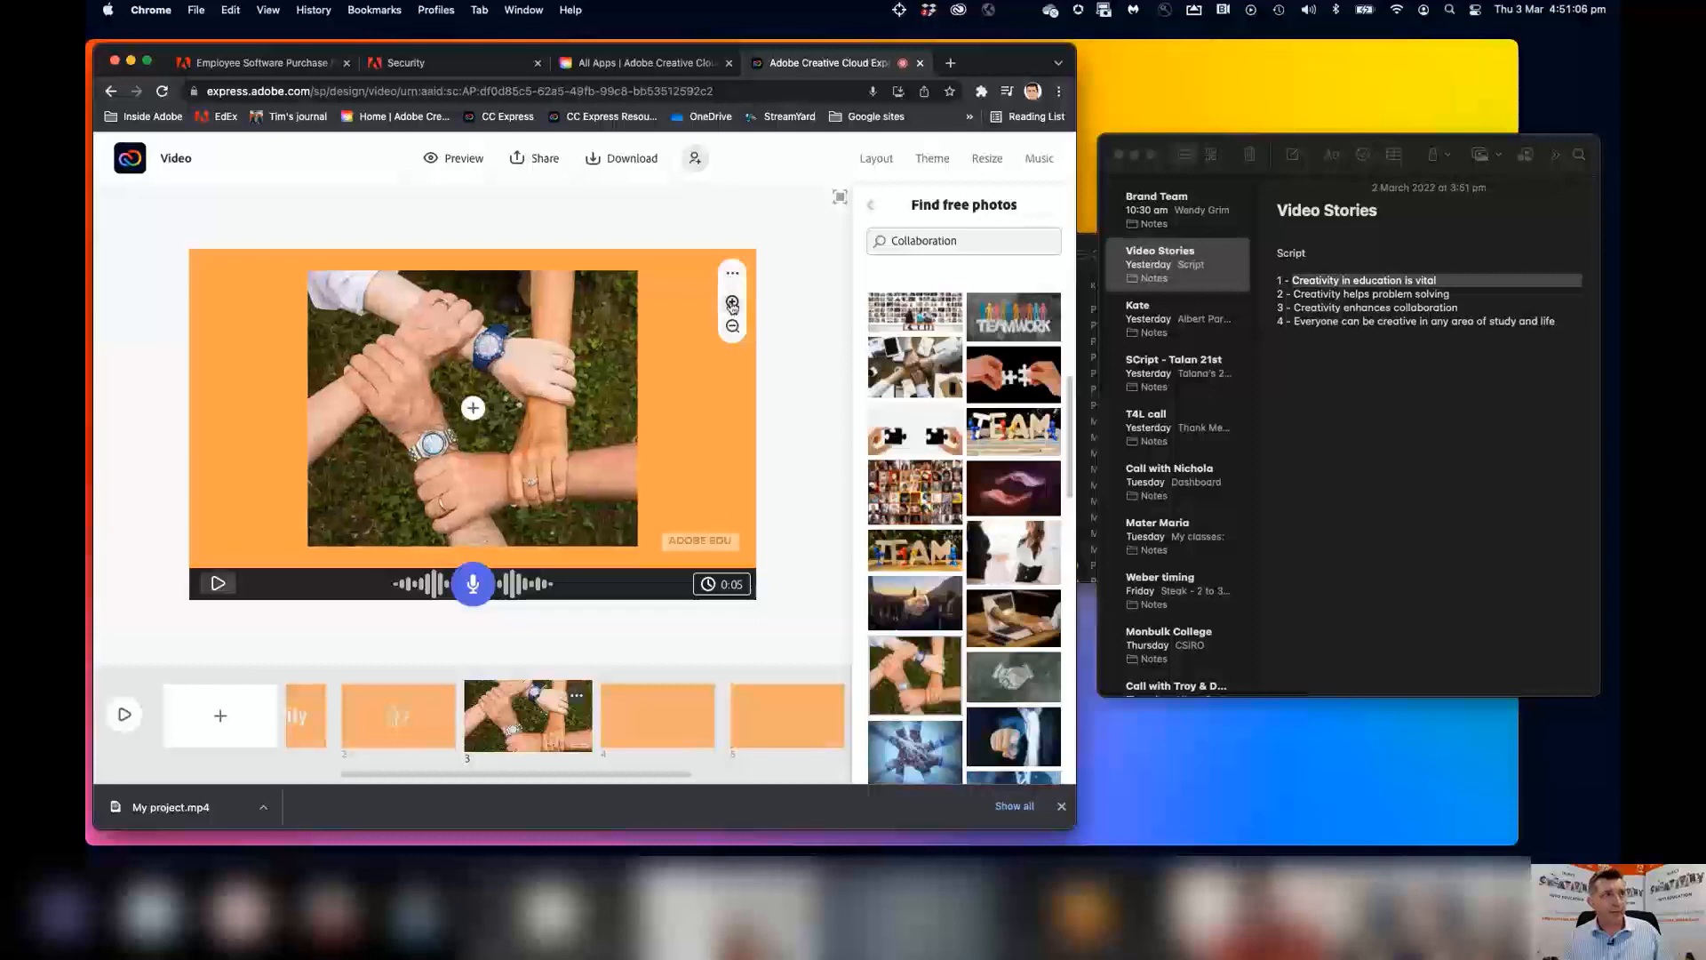
click(732, 304)
click(732, 304)
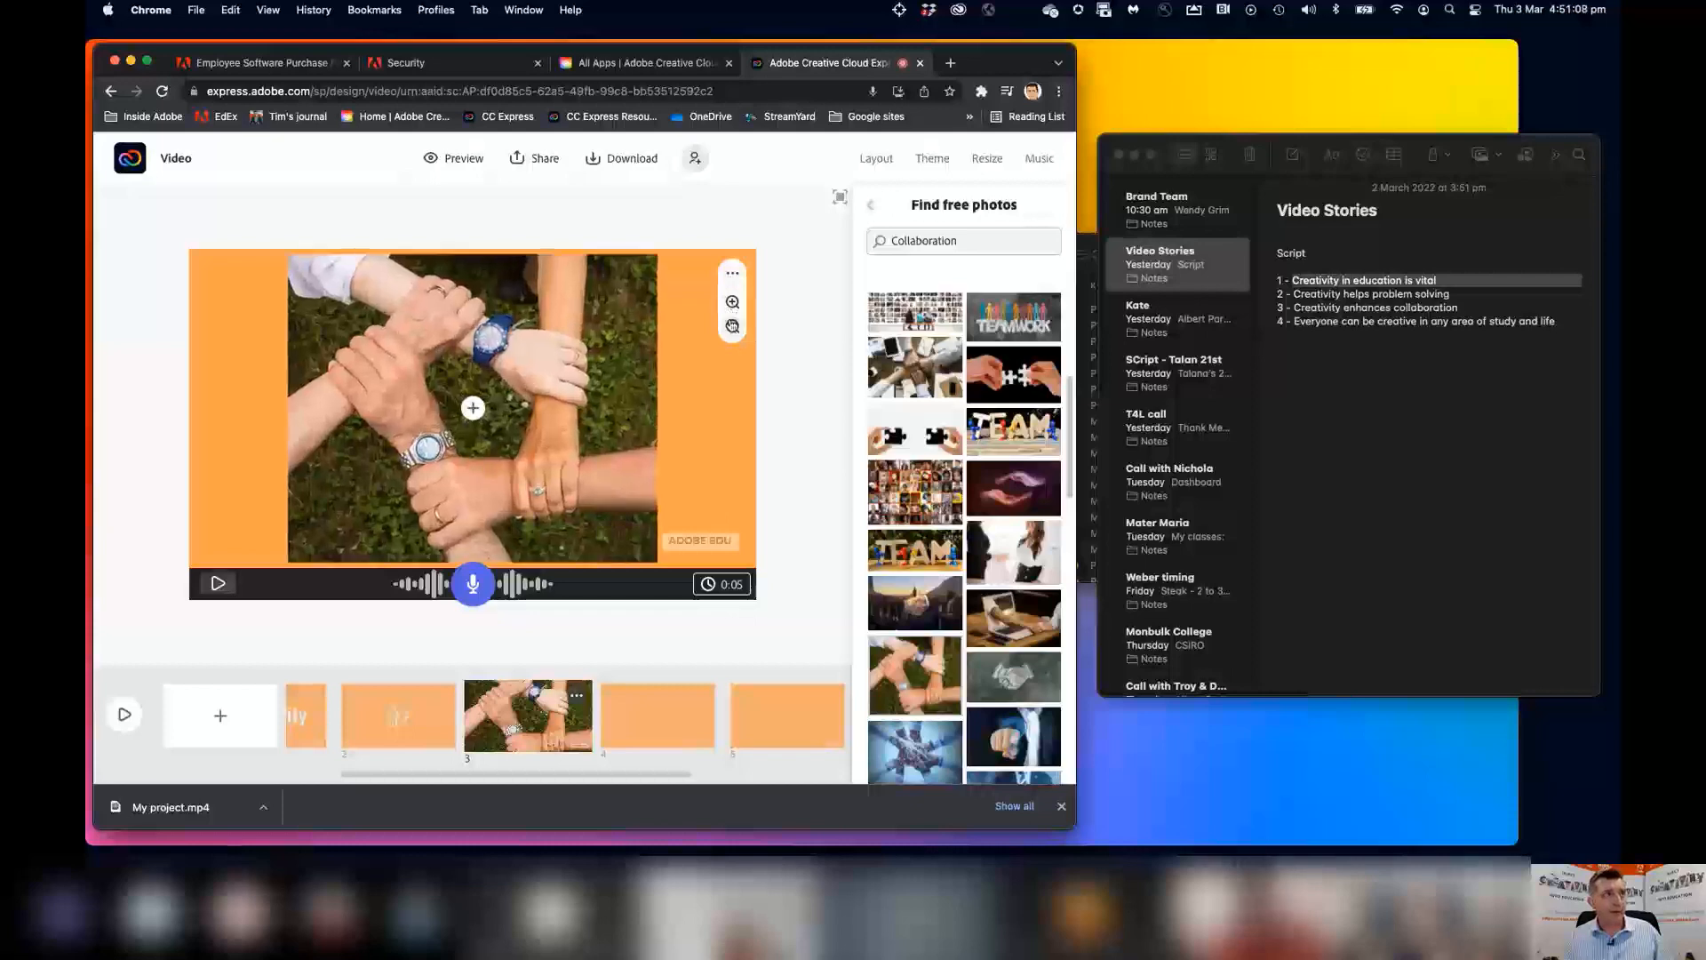
click(732, 326)
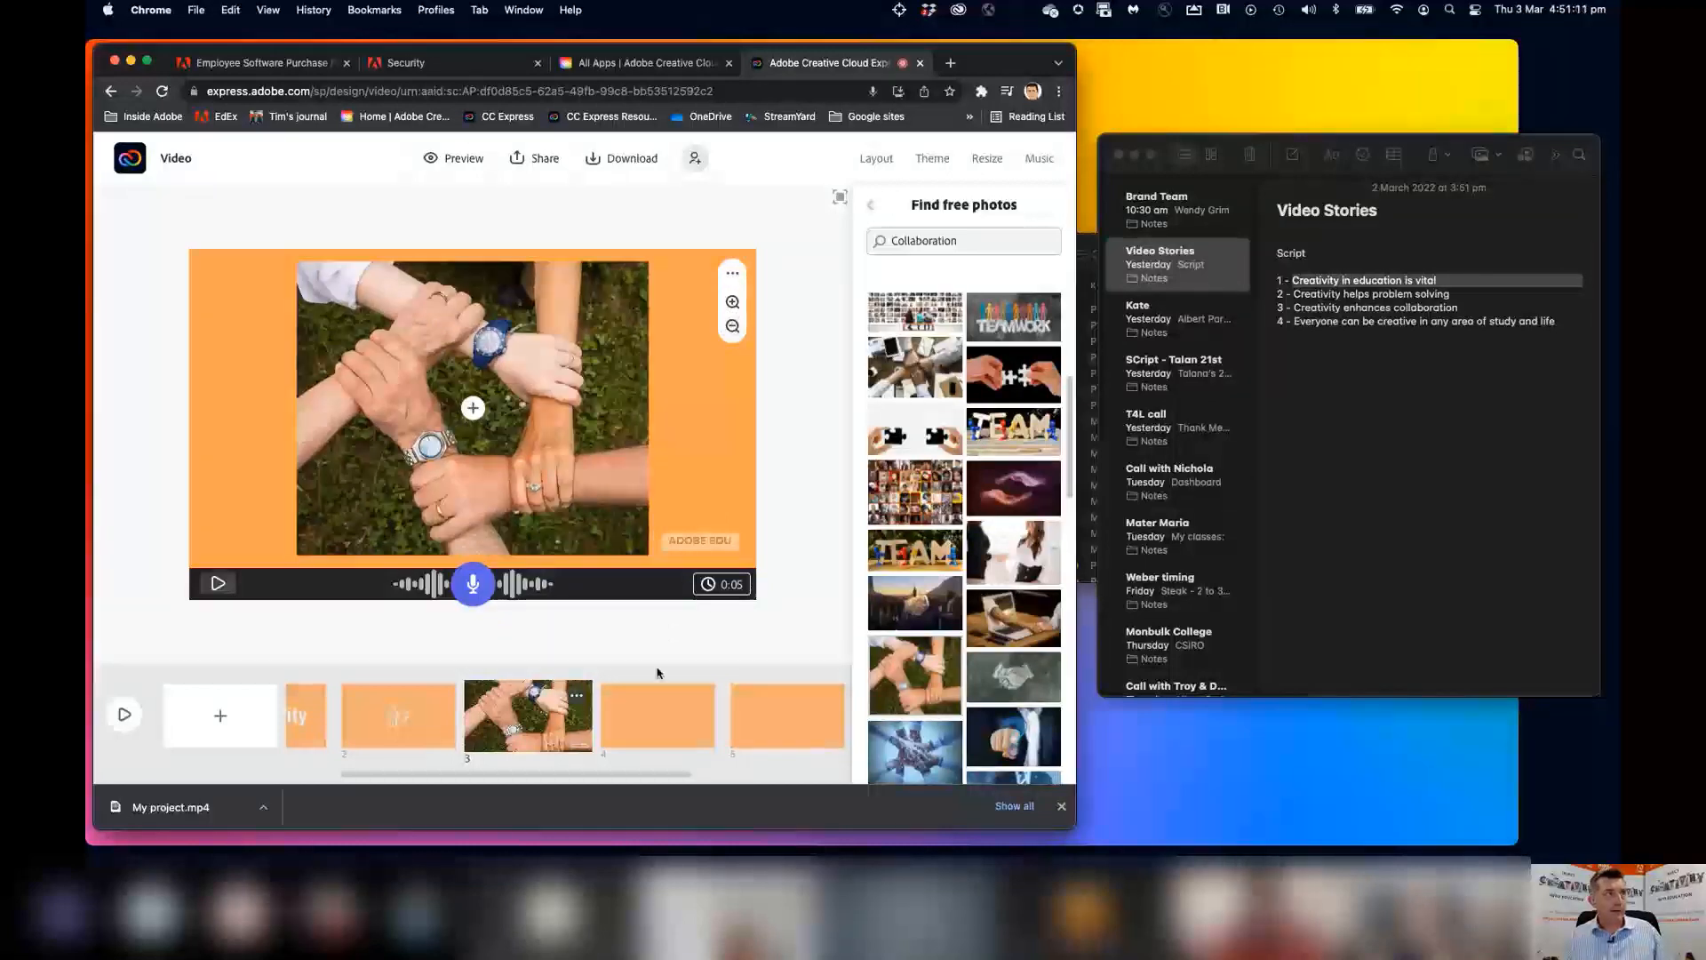
Search the free photos for "Creativity" and add the picture of two cheering children at a laptop to slide 4.
click(662, 708)
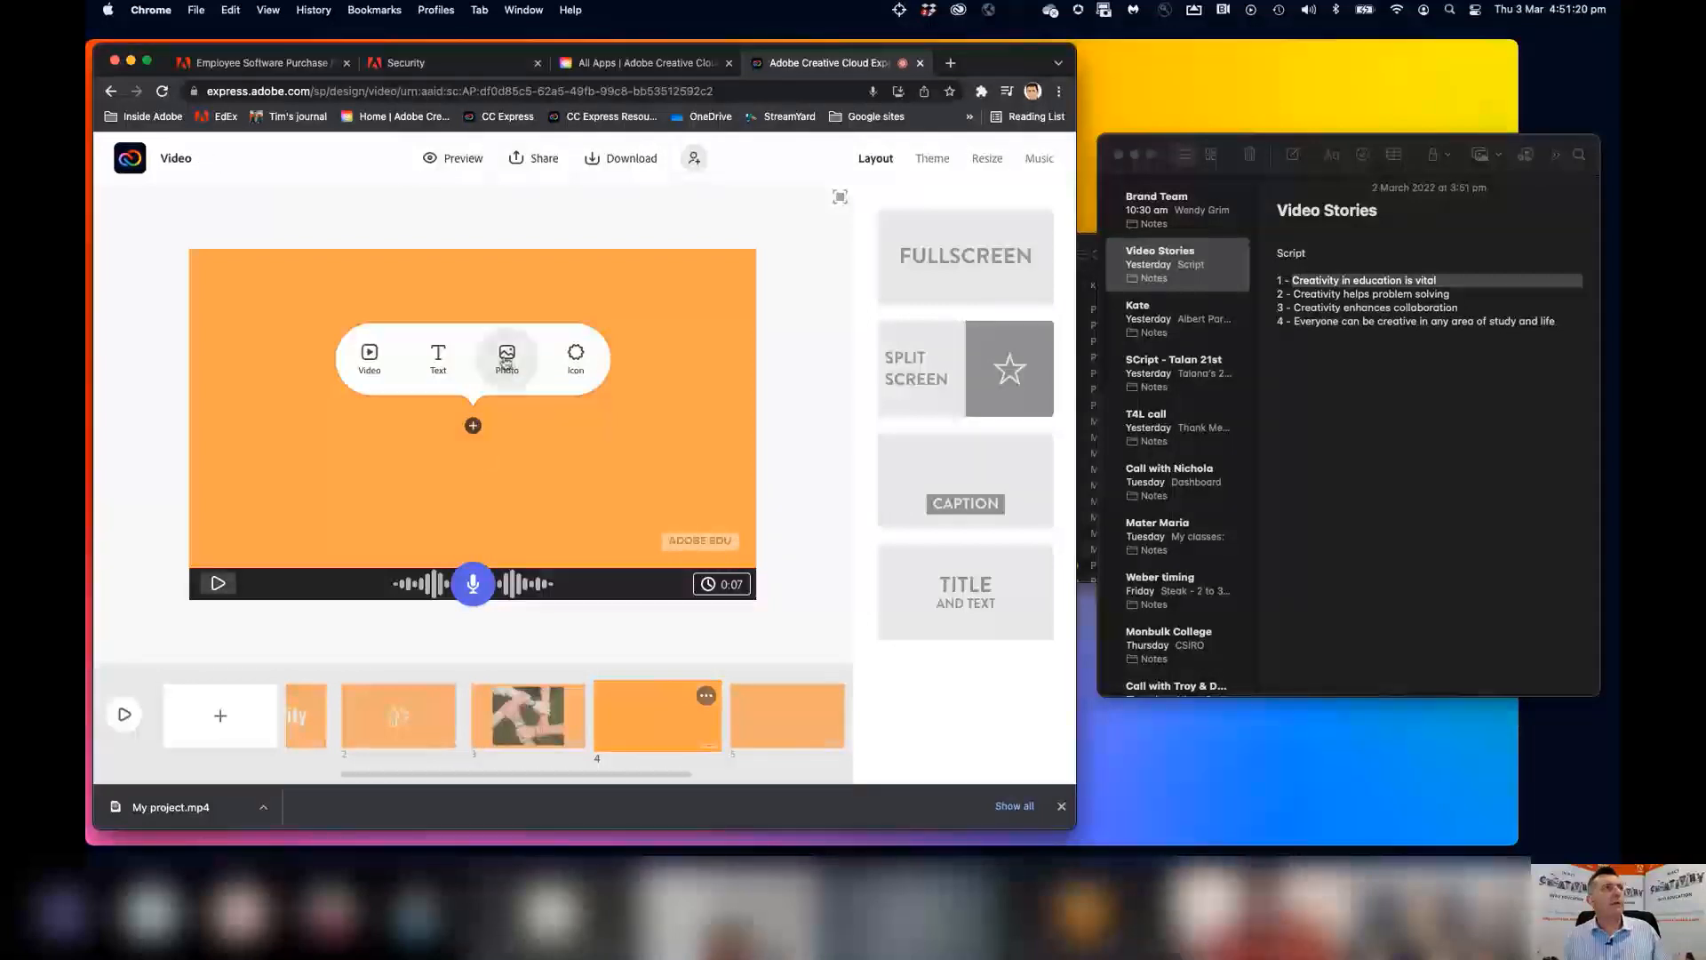
click(507, 355)
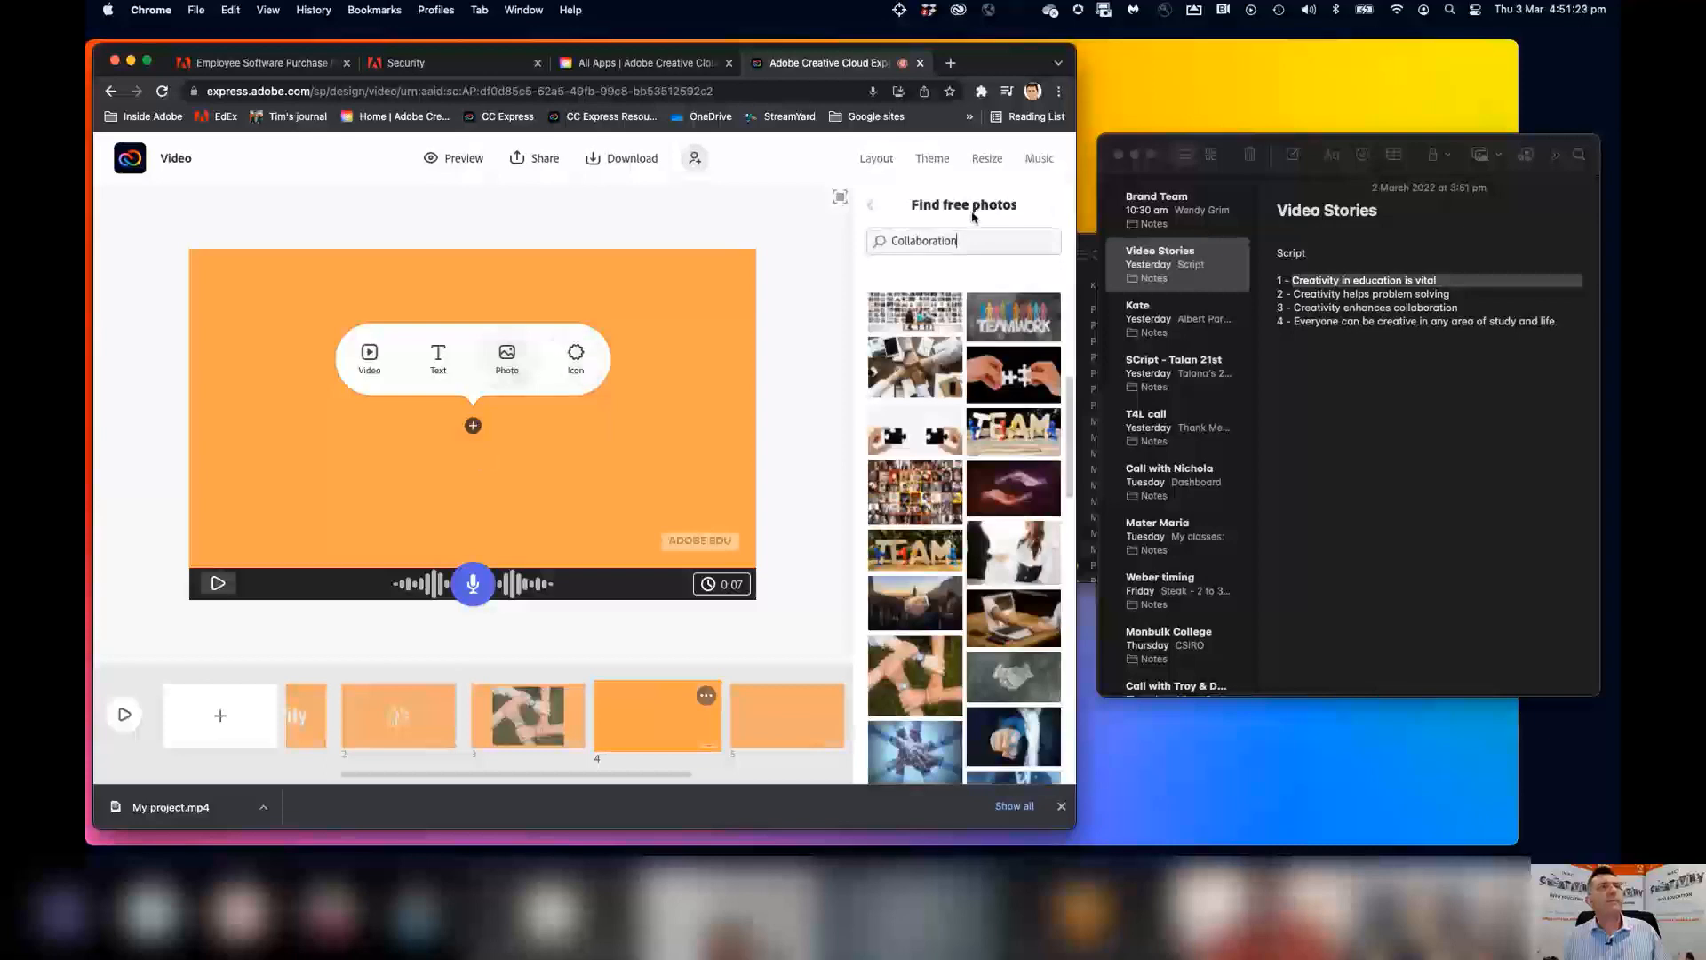
drag(951, 238, 891, 237)
text(Creati)
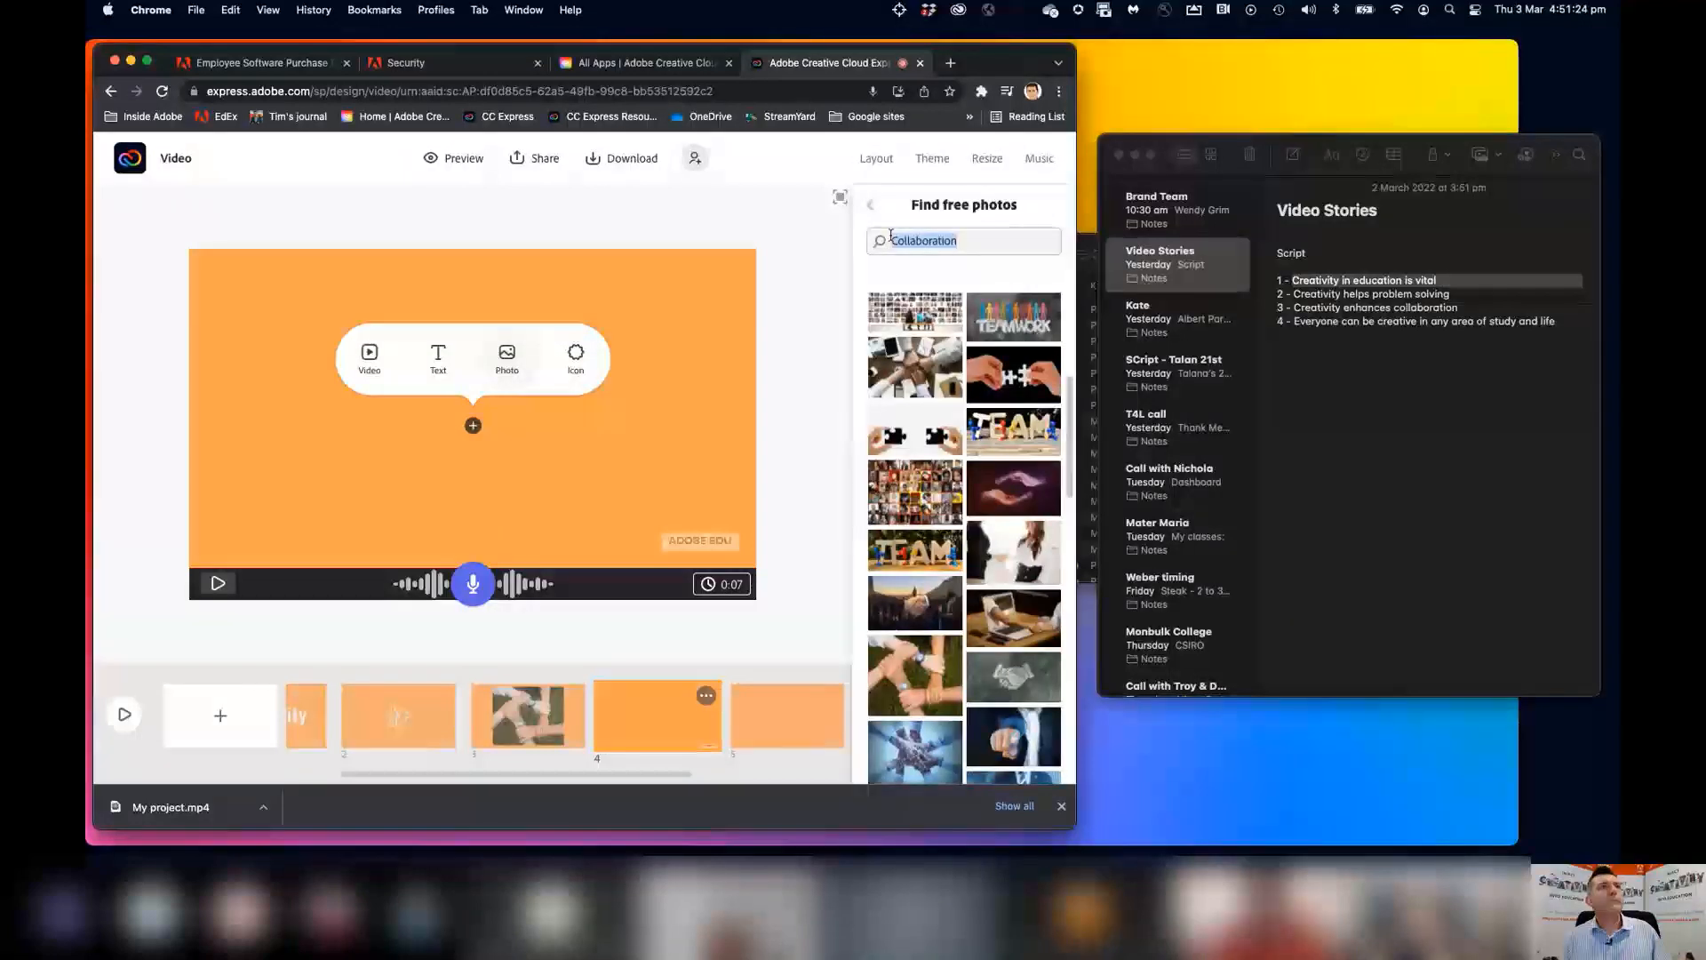
text(vity)
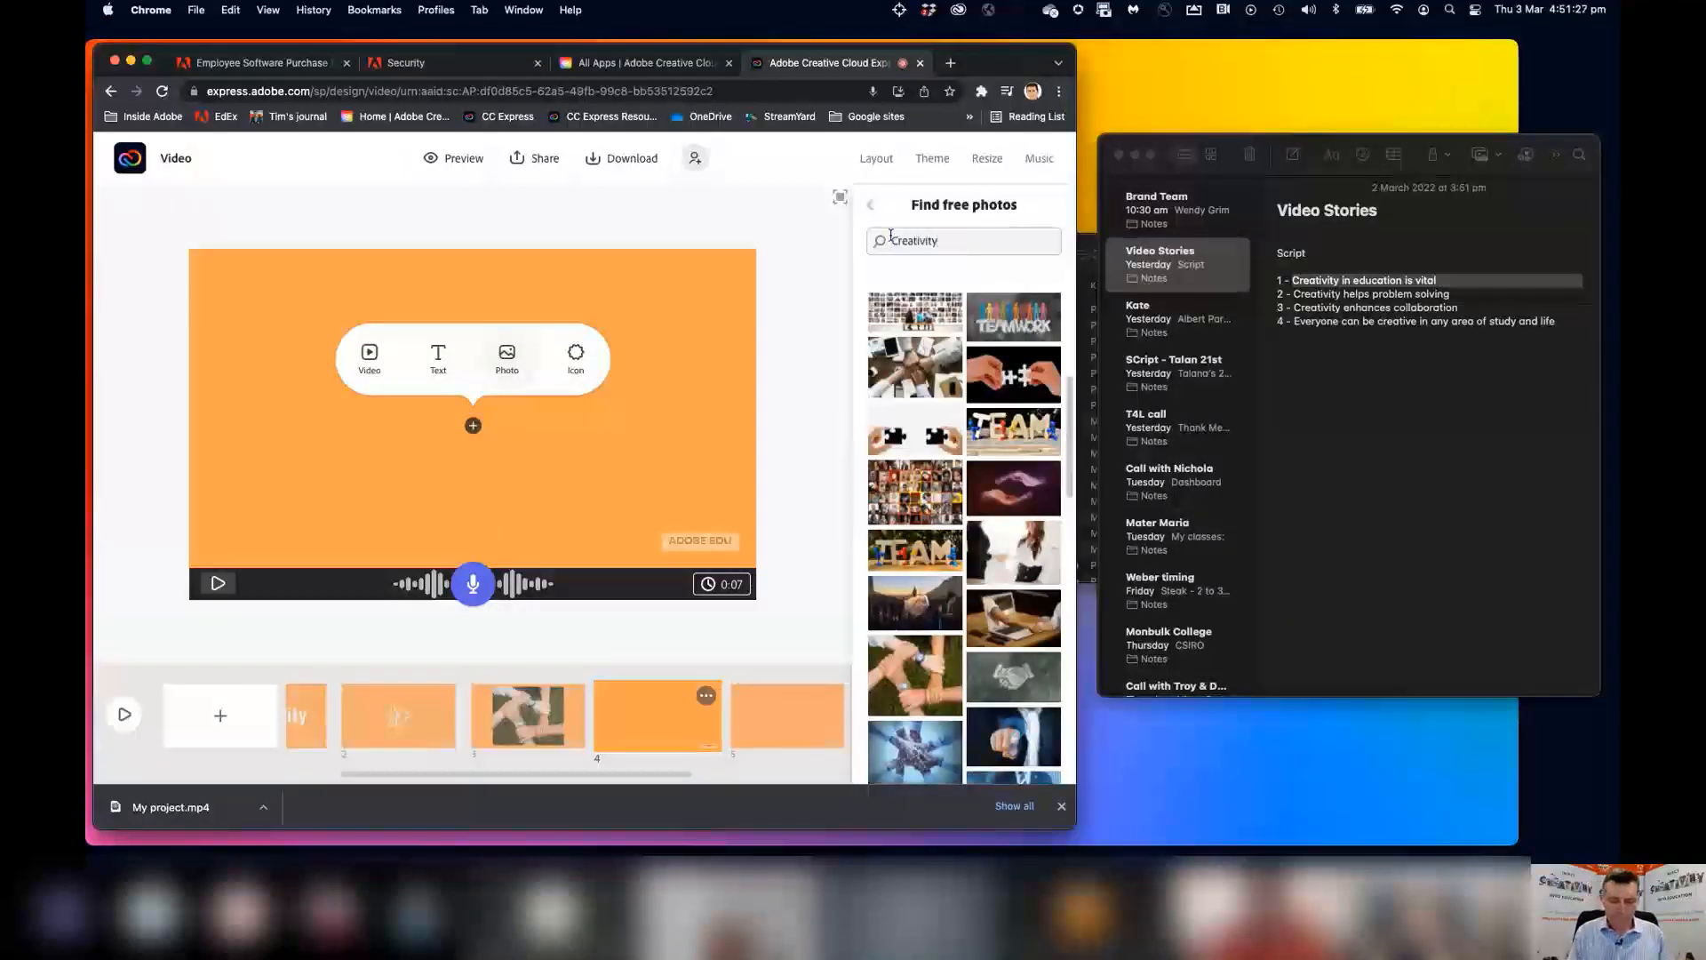
key(Return)
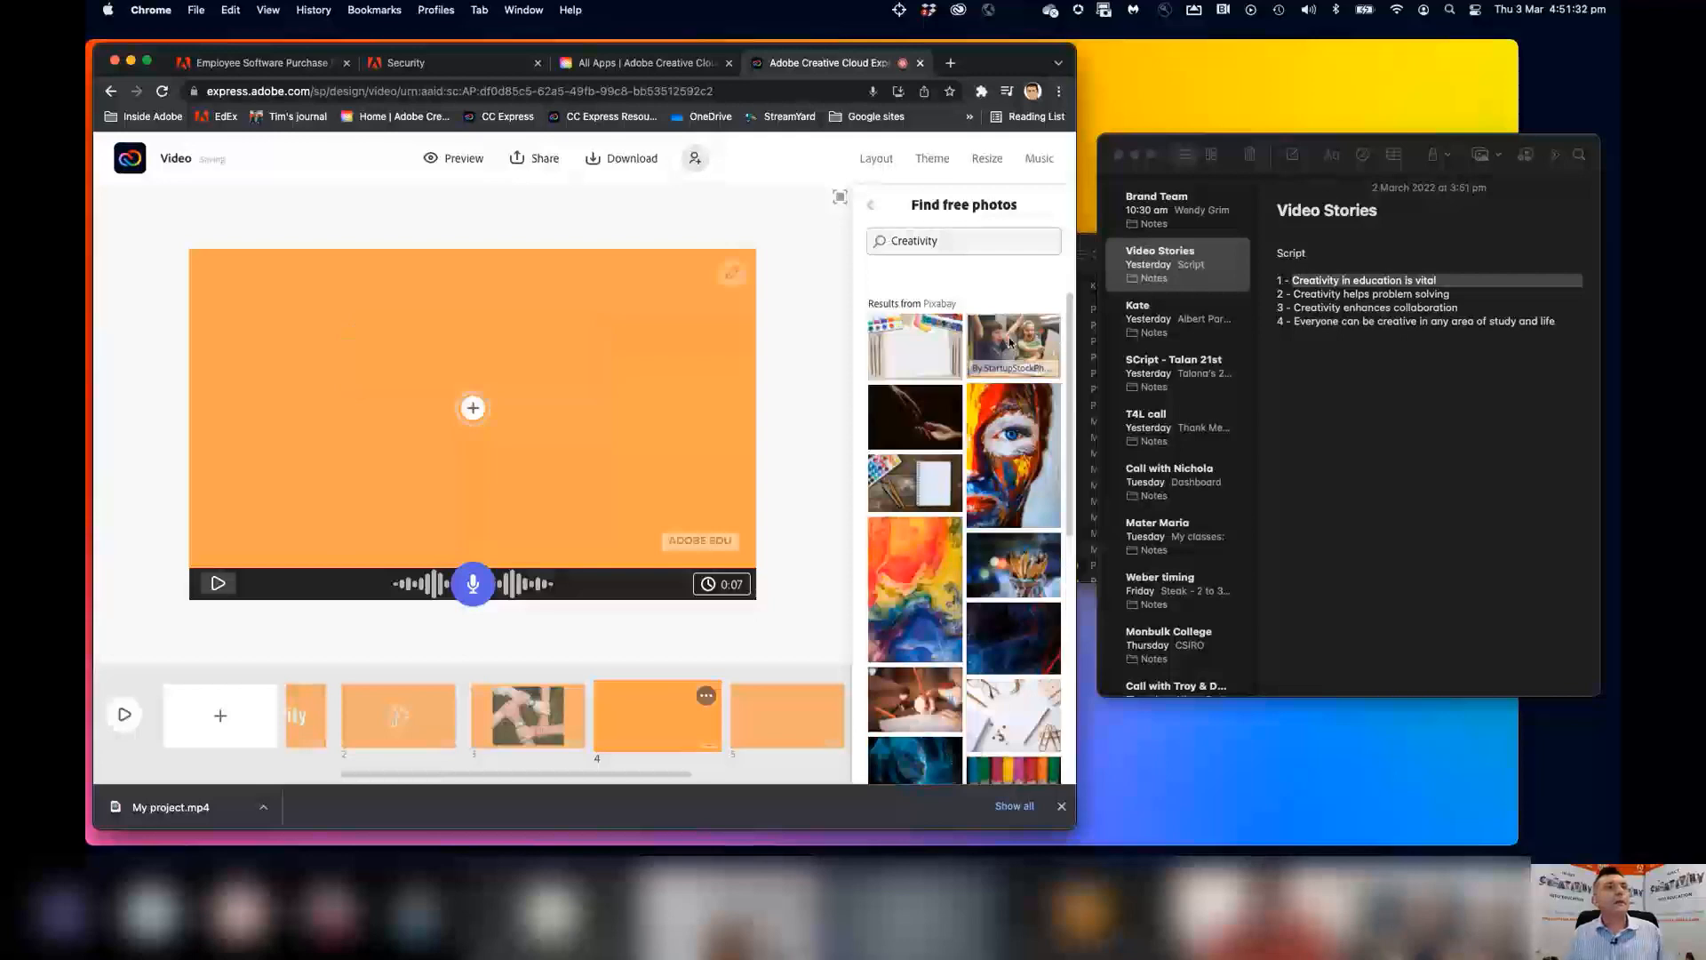
click(1010, 342)
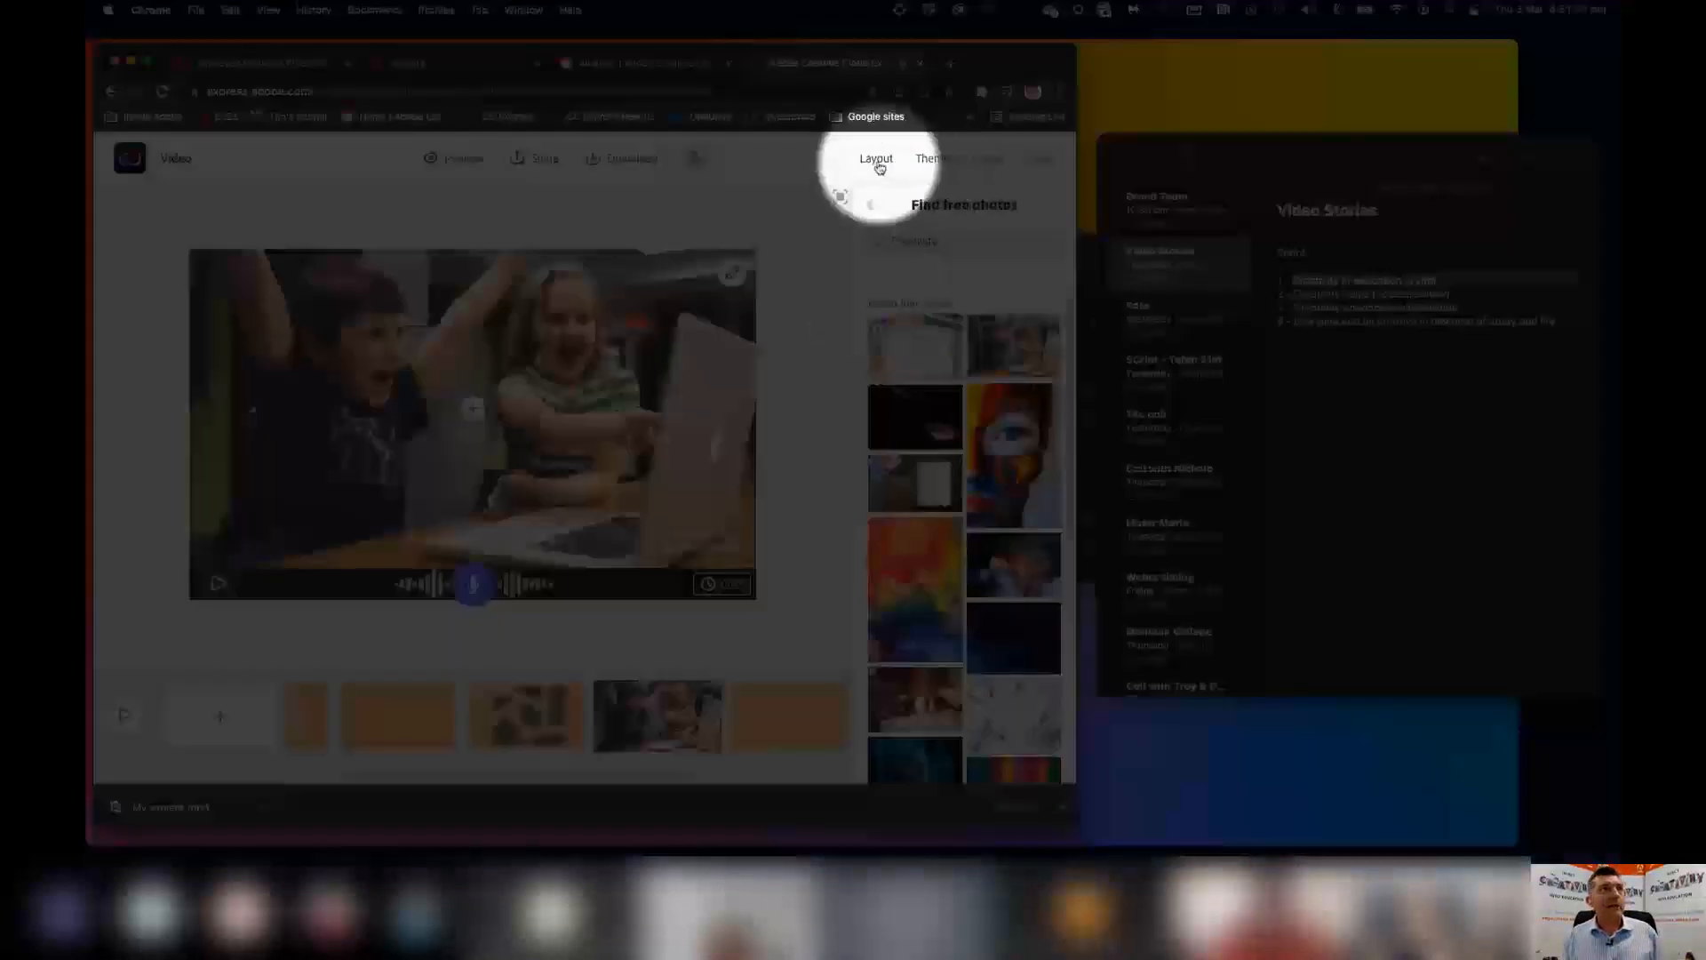
Apply the split-screen layout to slide 4.
click(876, 159)
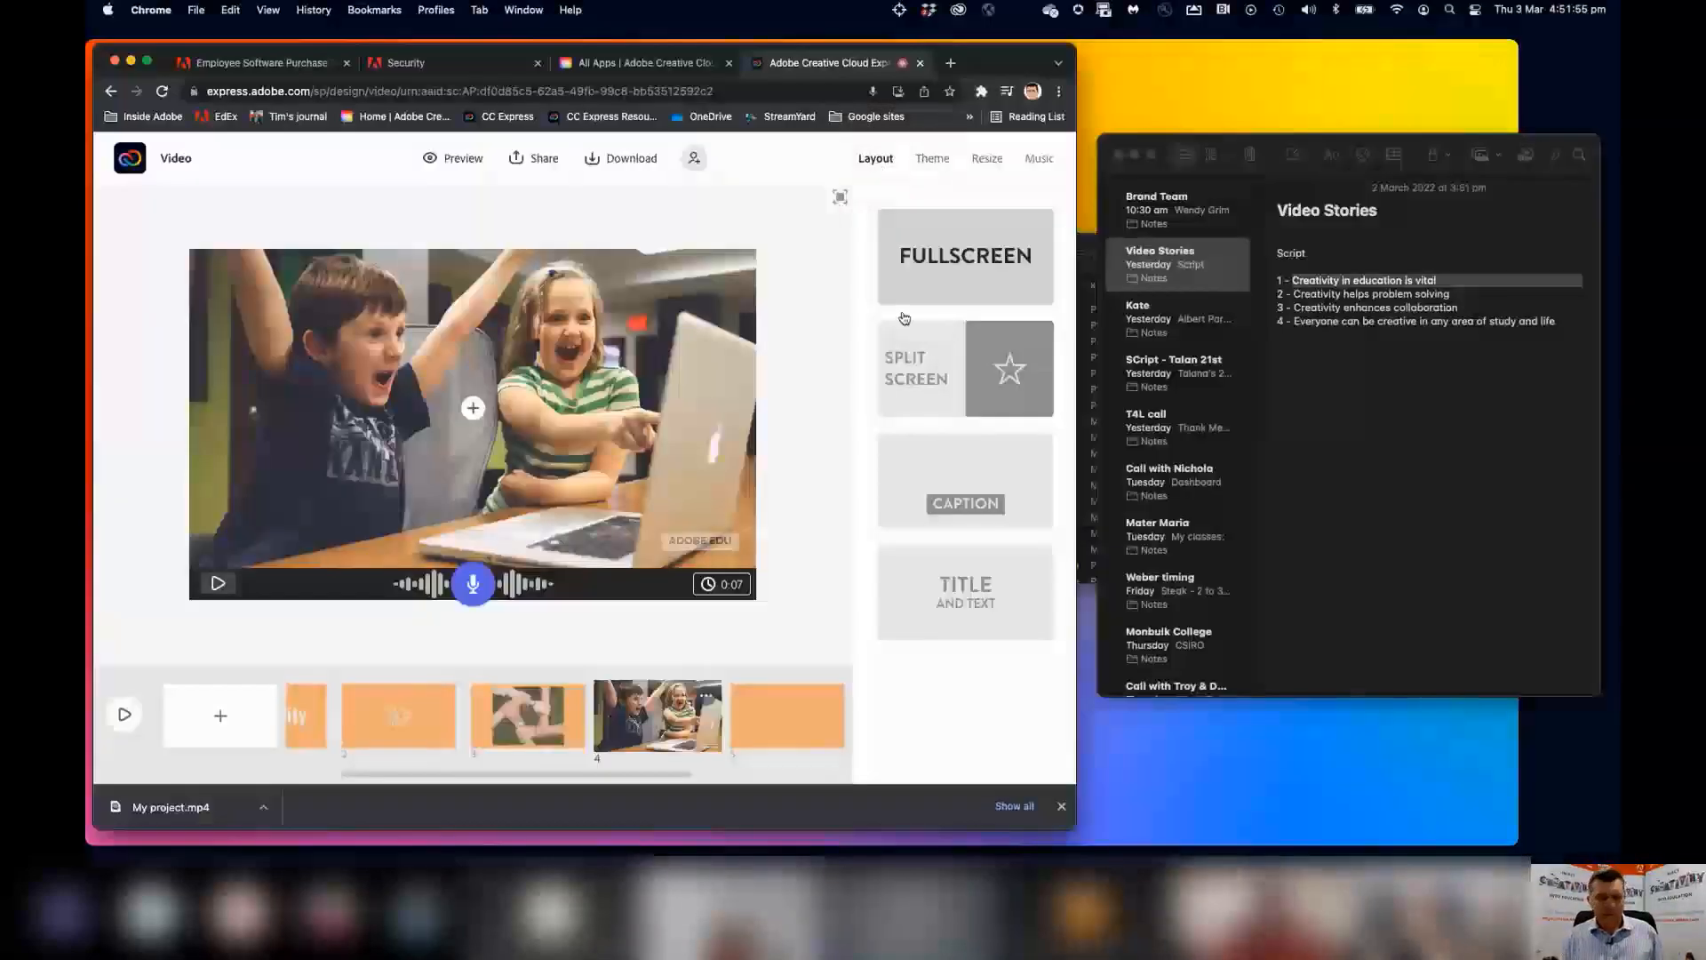
click(937, 367)
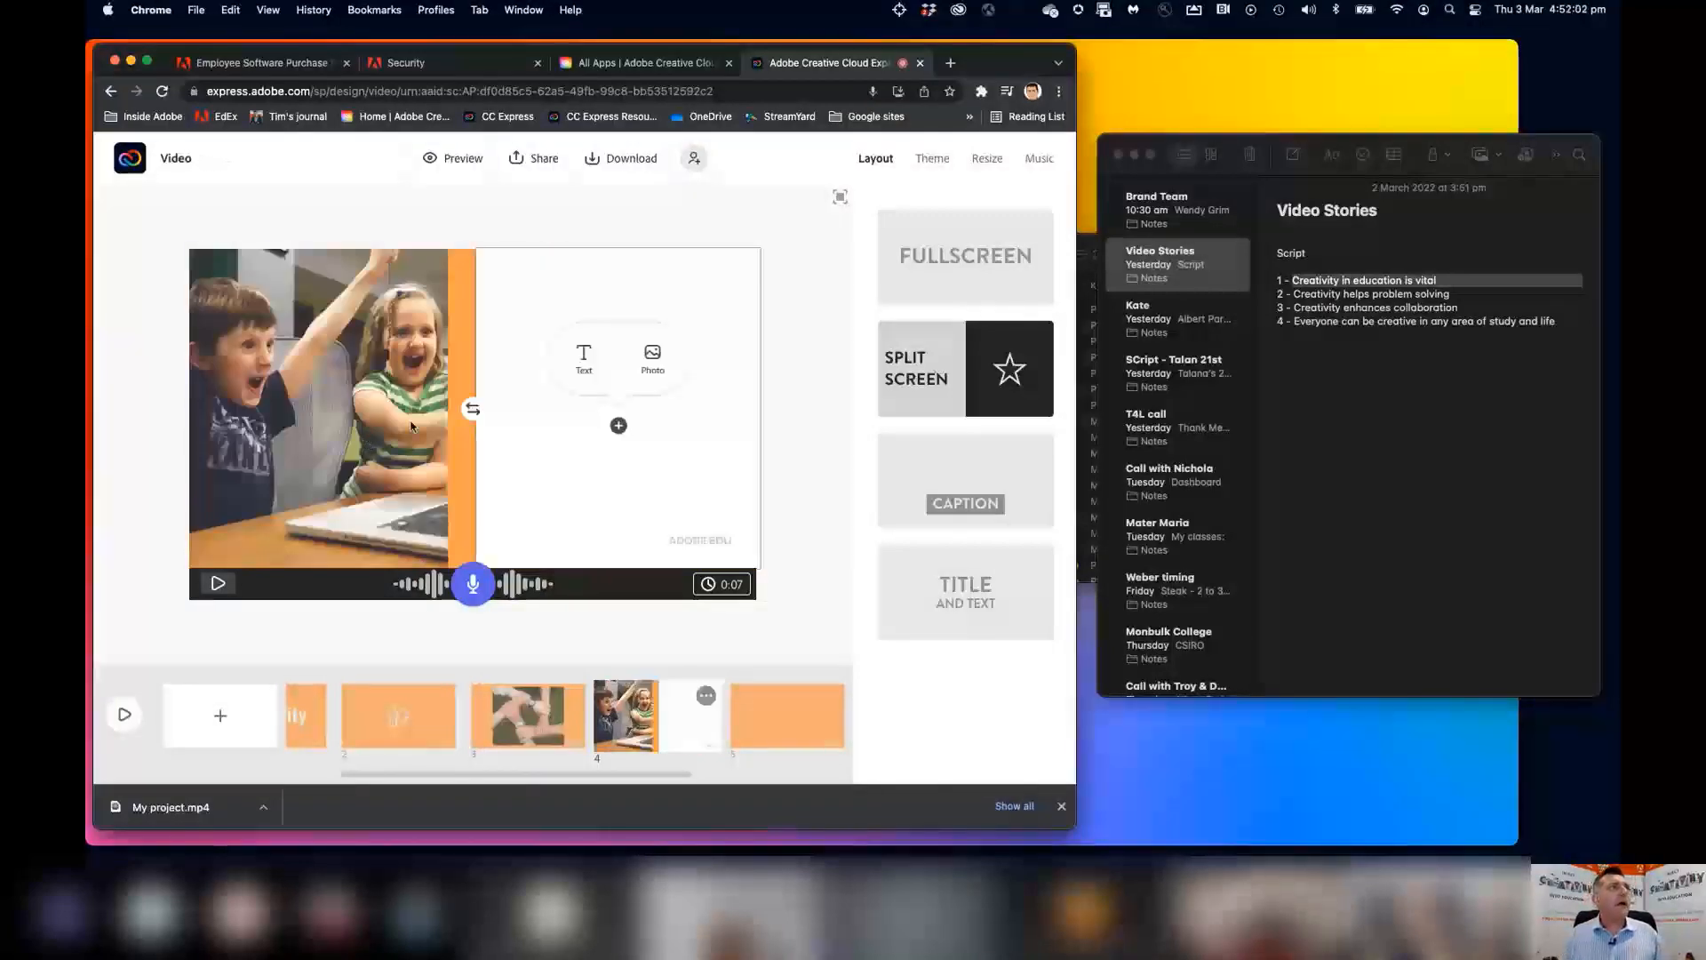
Scale down the photo of the cheering children on slide 4 so the orange background shows above and below it.
click(313, 422)
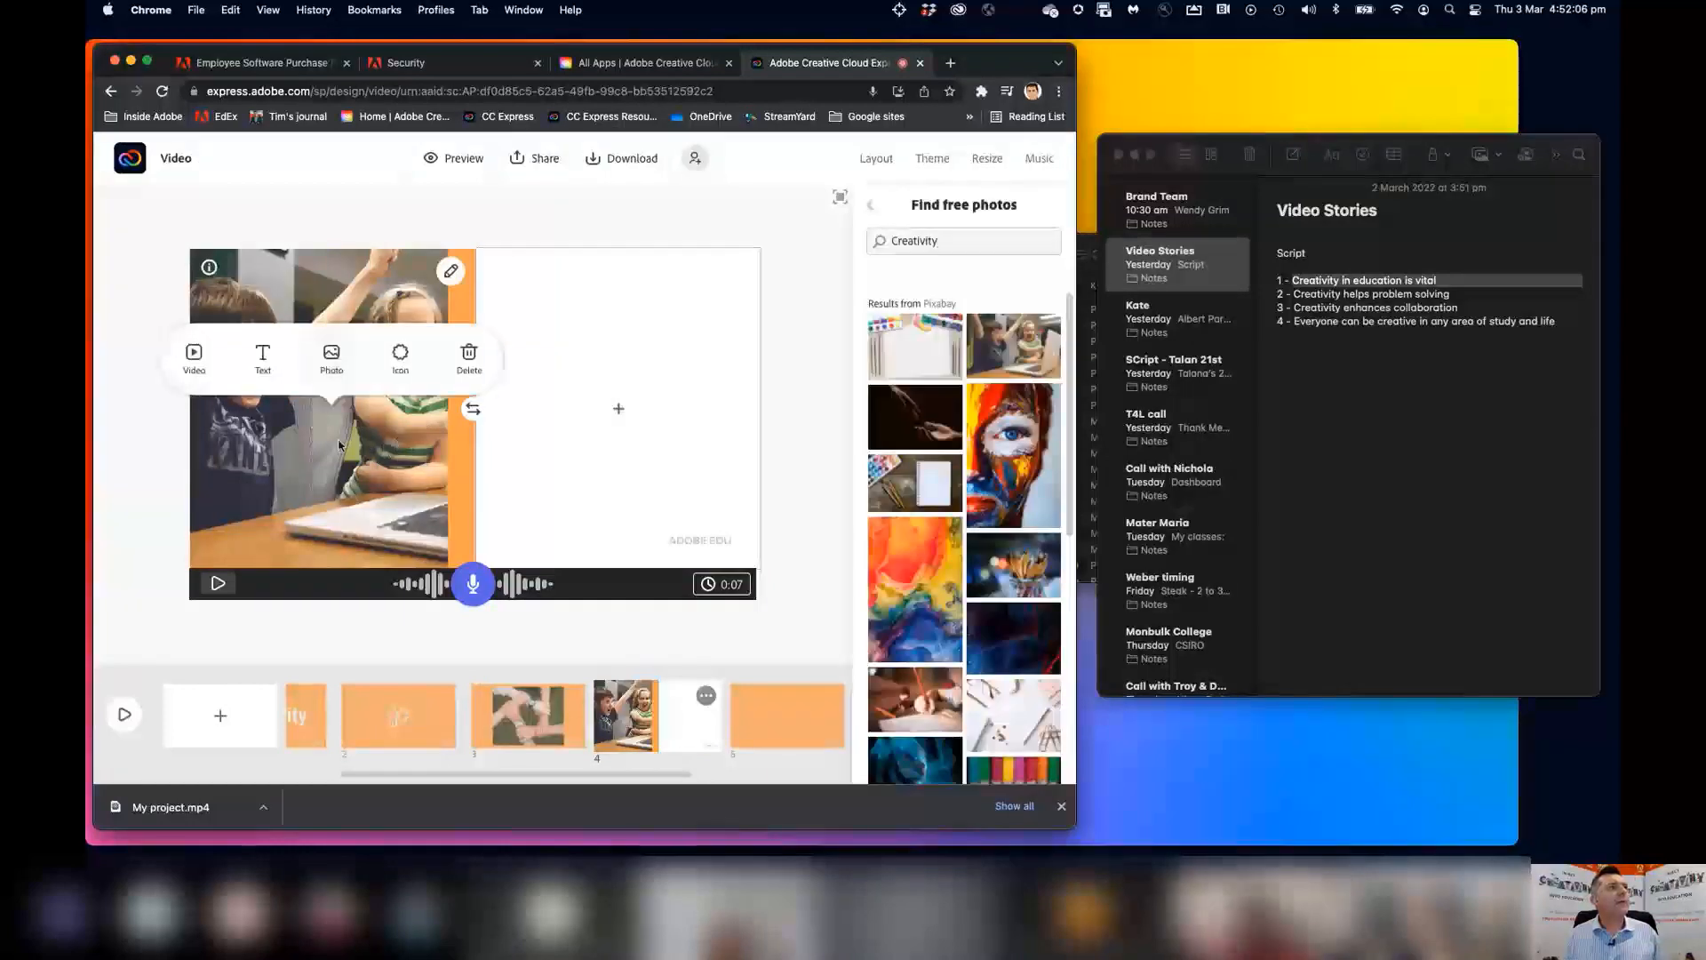
click(381, 471)
click(381, 470)
click(382, 471)
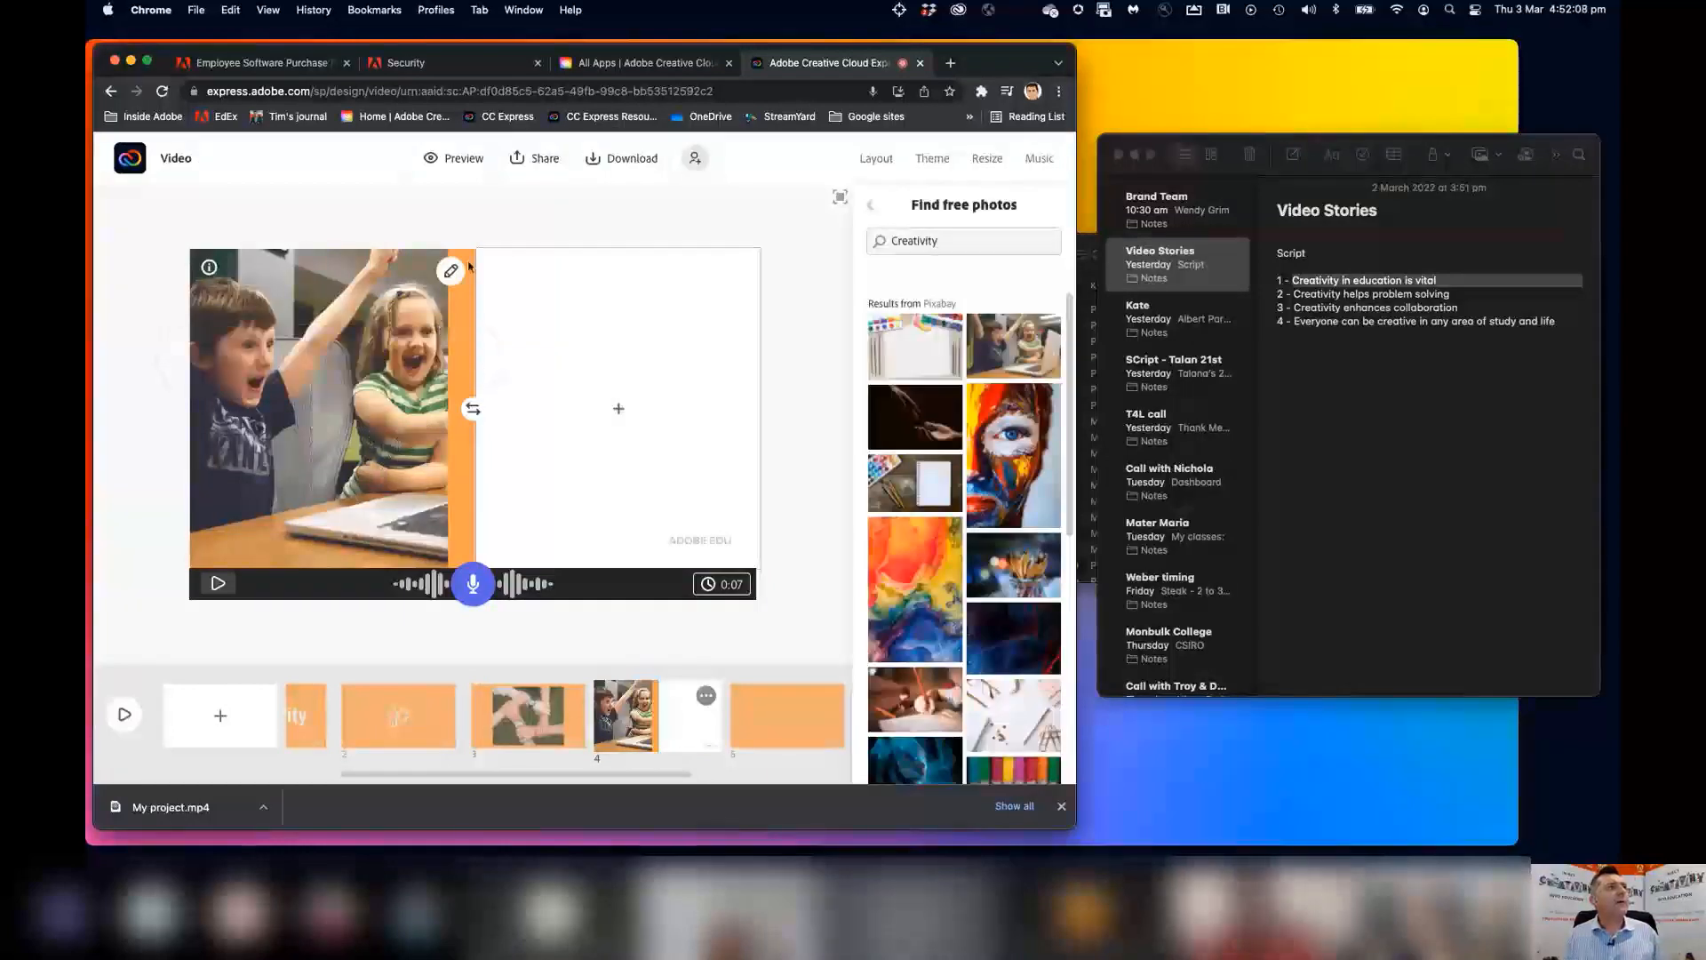
click(451, 271)
click(452, 325)
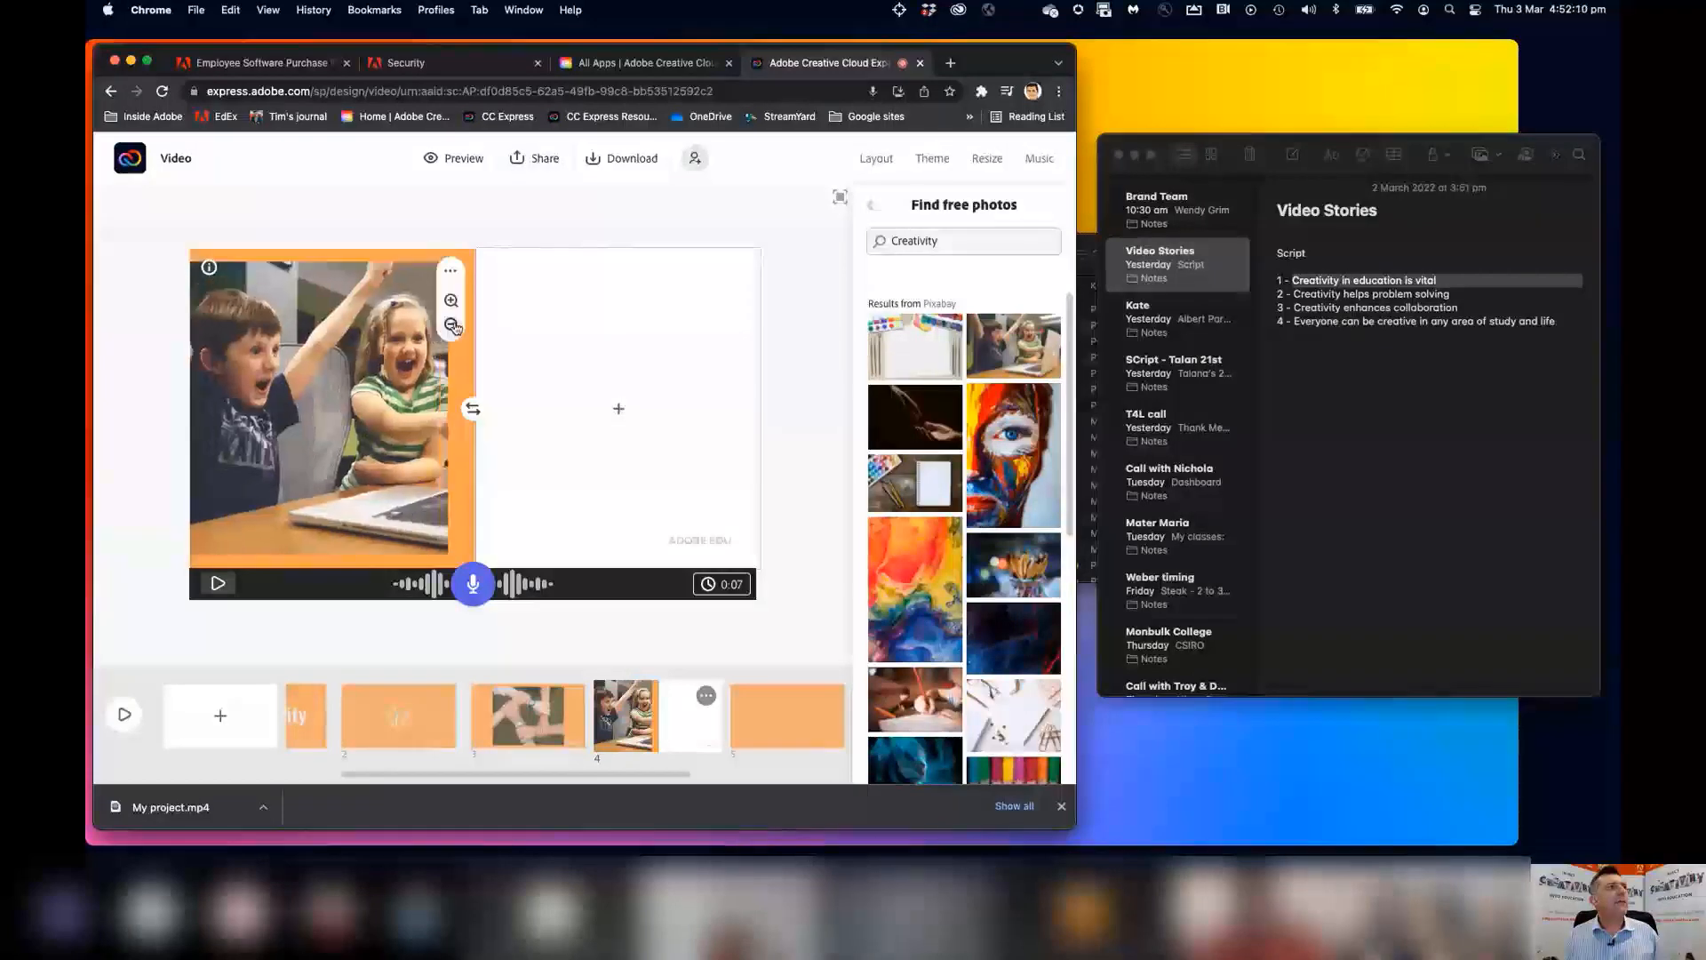
click(451, 325)
click(451, 326)
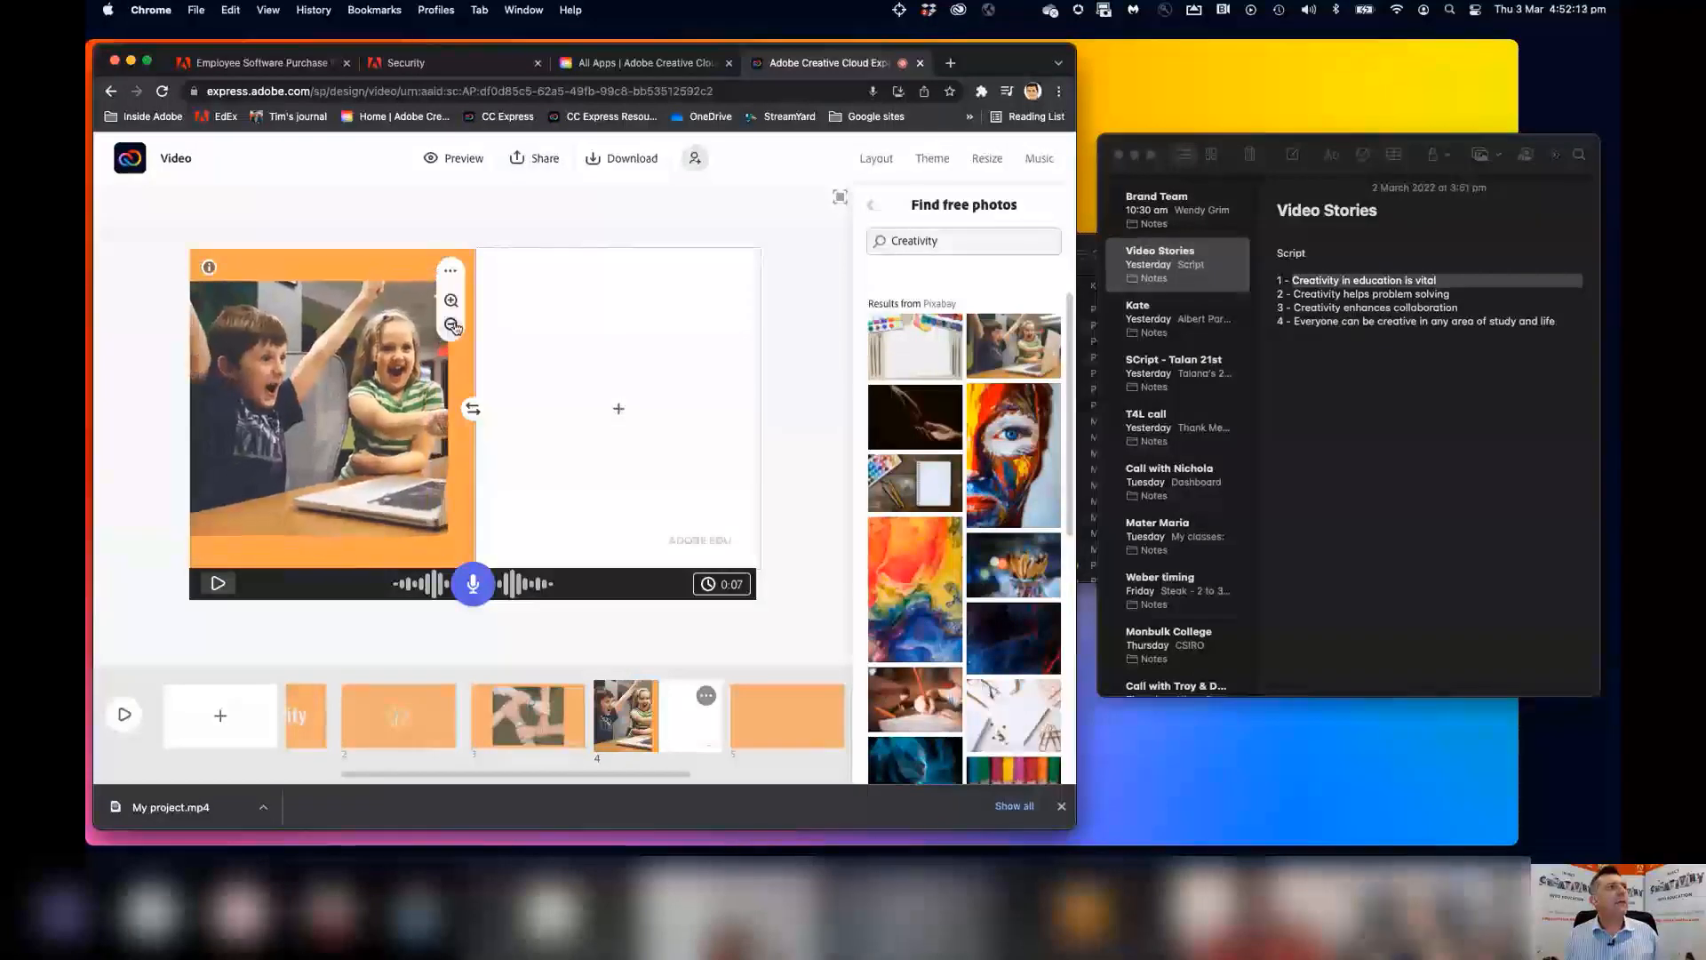
Copy script line 4, "Everyone can be creative in any area of study and life", into slide 4's empty half as text and enlarge it.
click(619, 409)
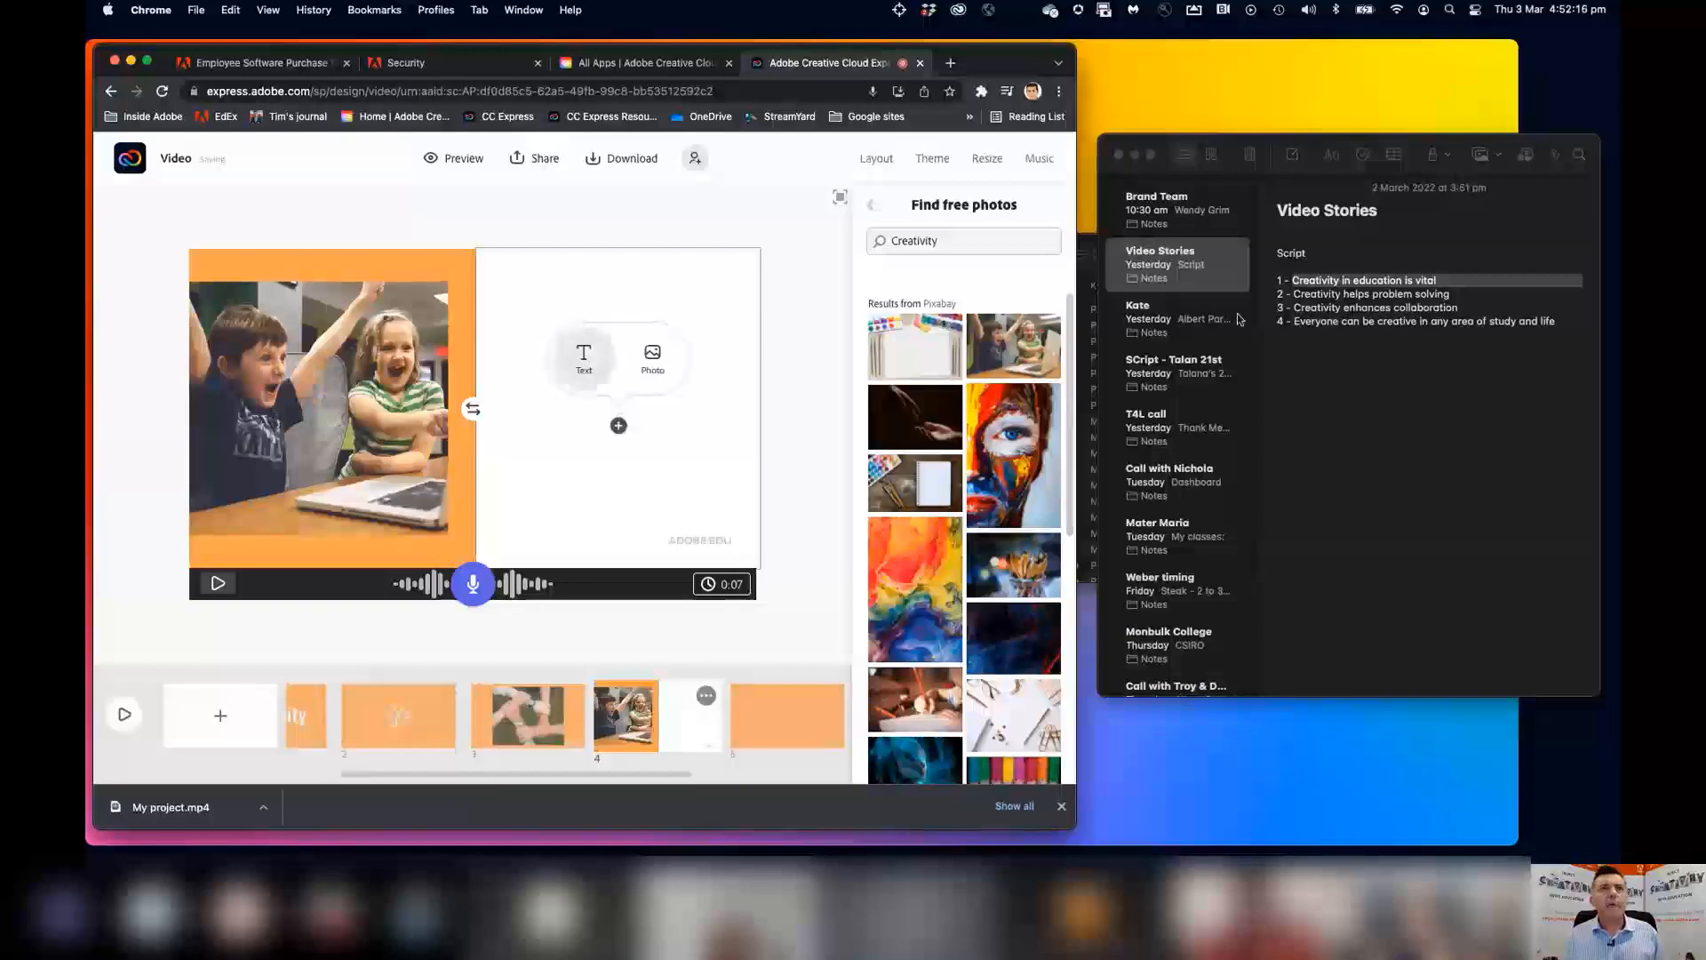
click(1295, 321)
drag(1294, 322, 1551, 325)
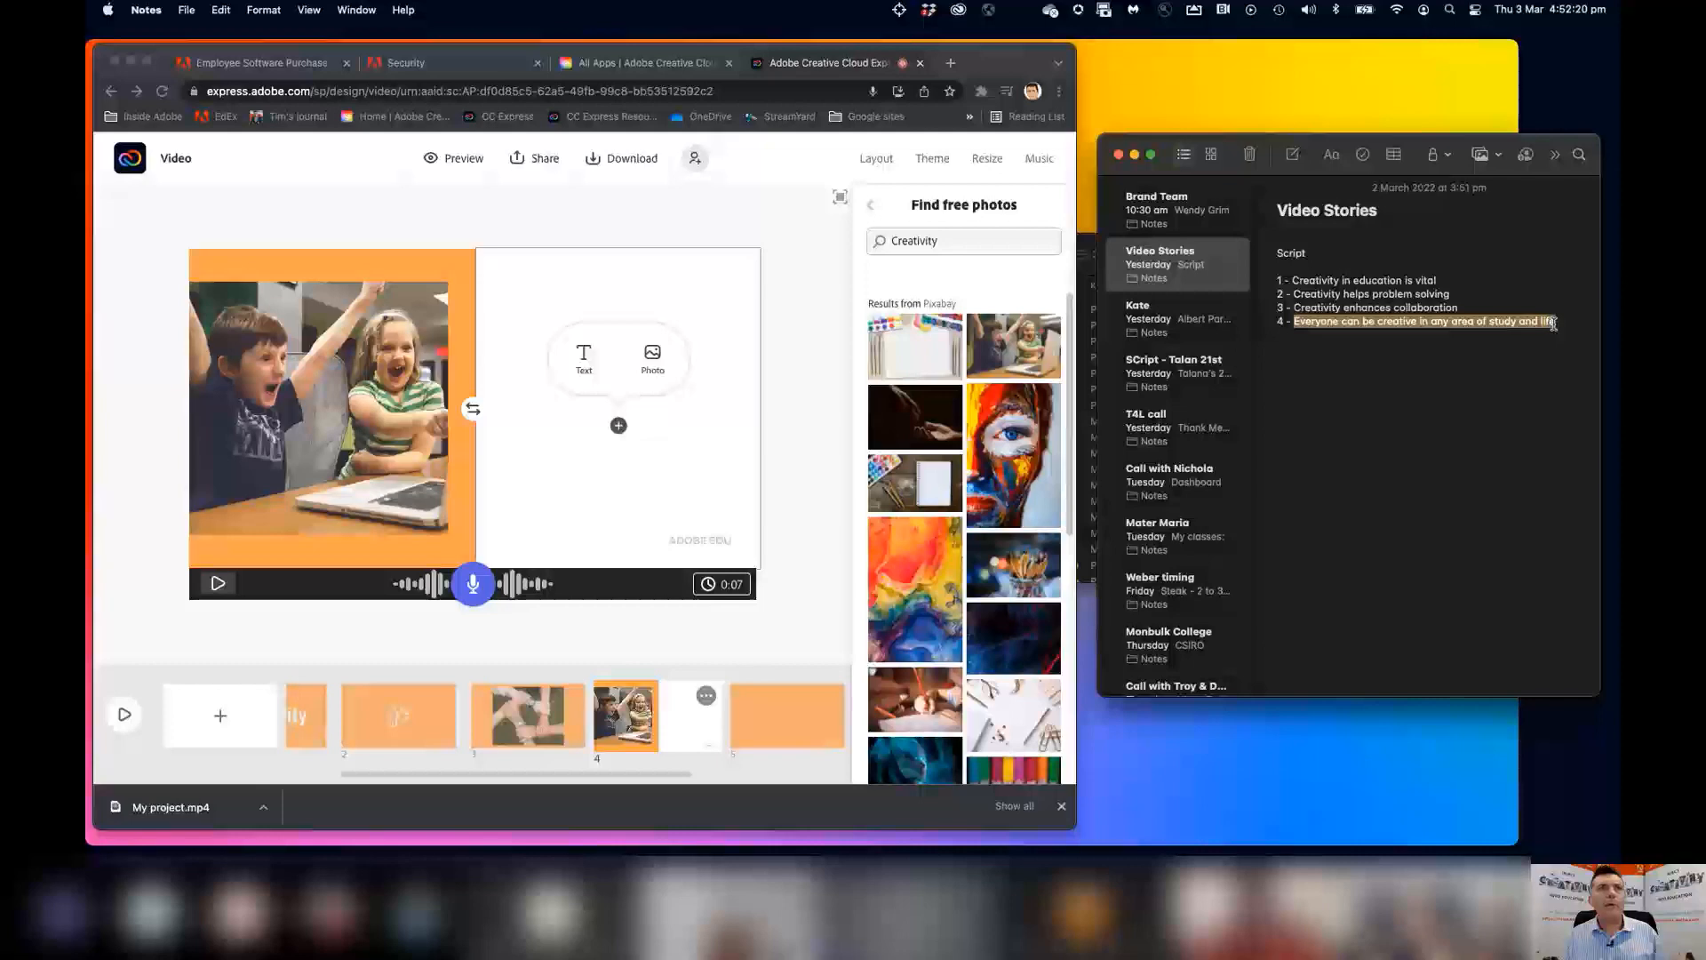
key(super+c)
click(584, 353)
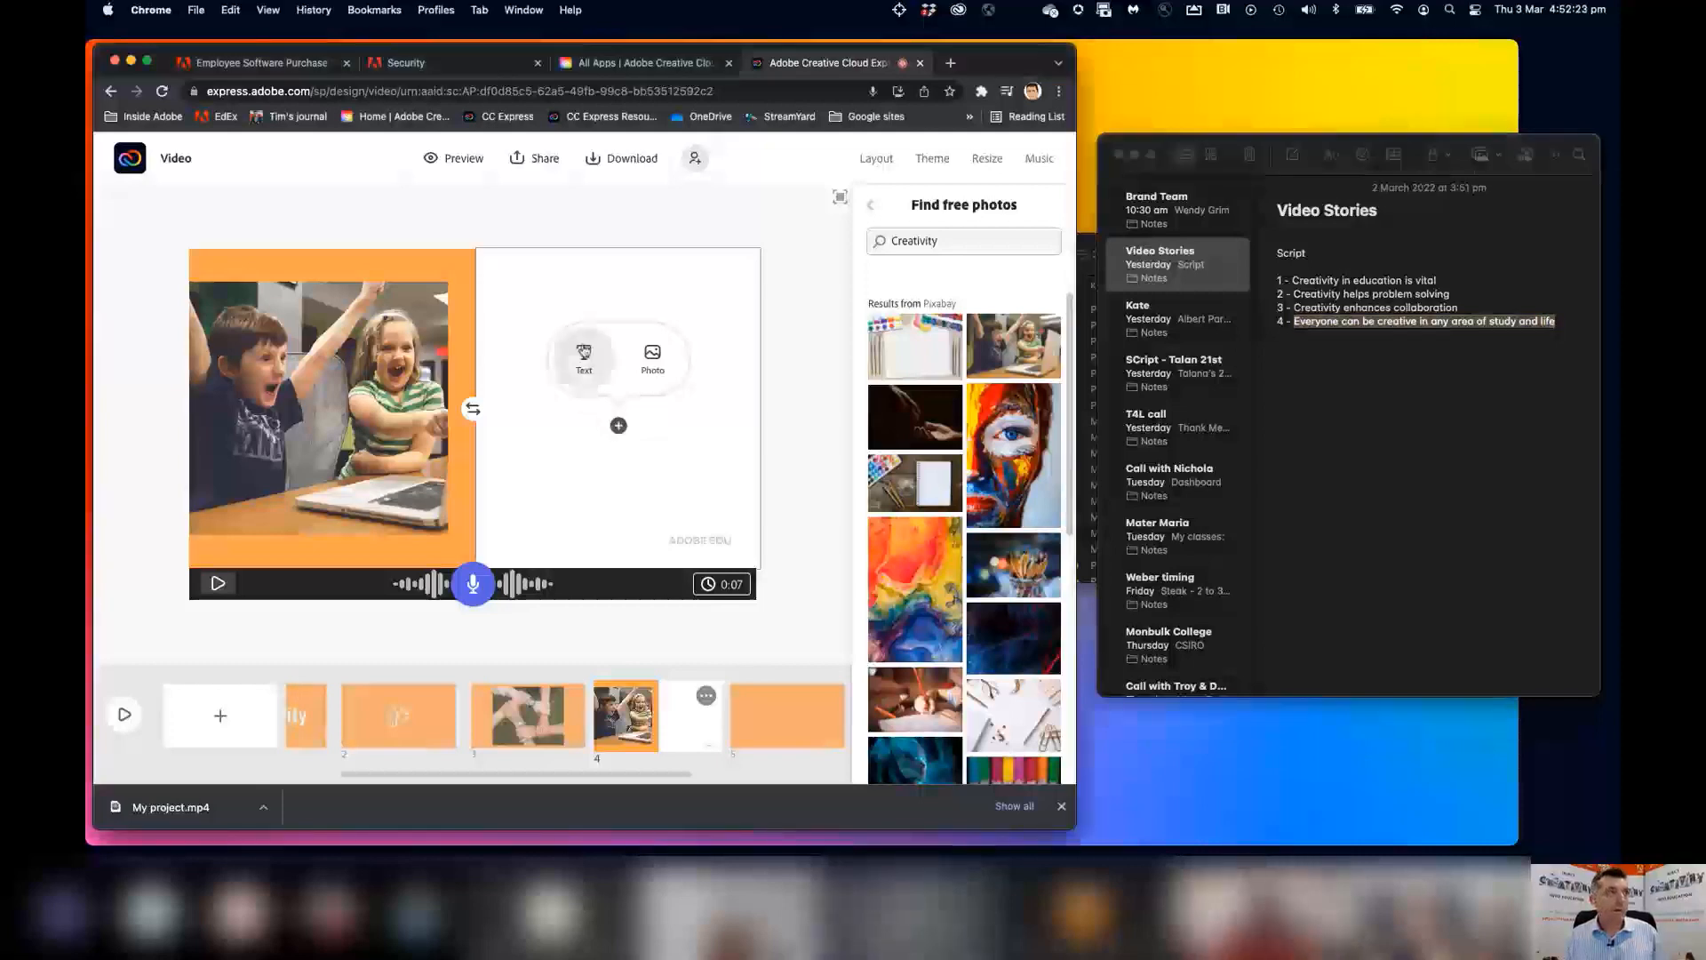
key(super+v)
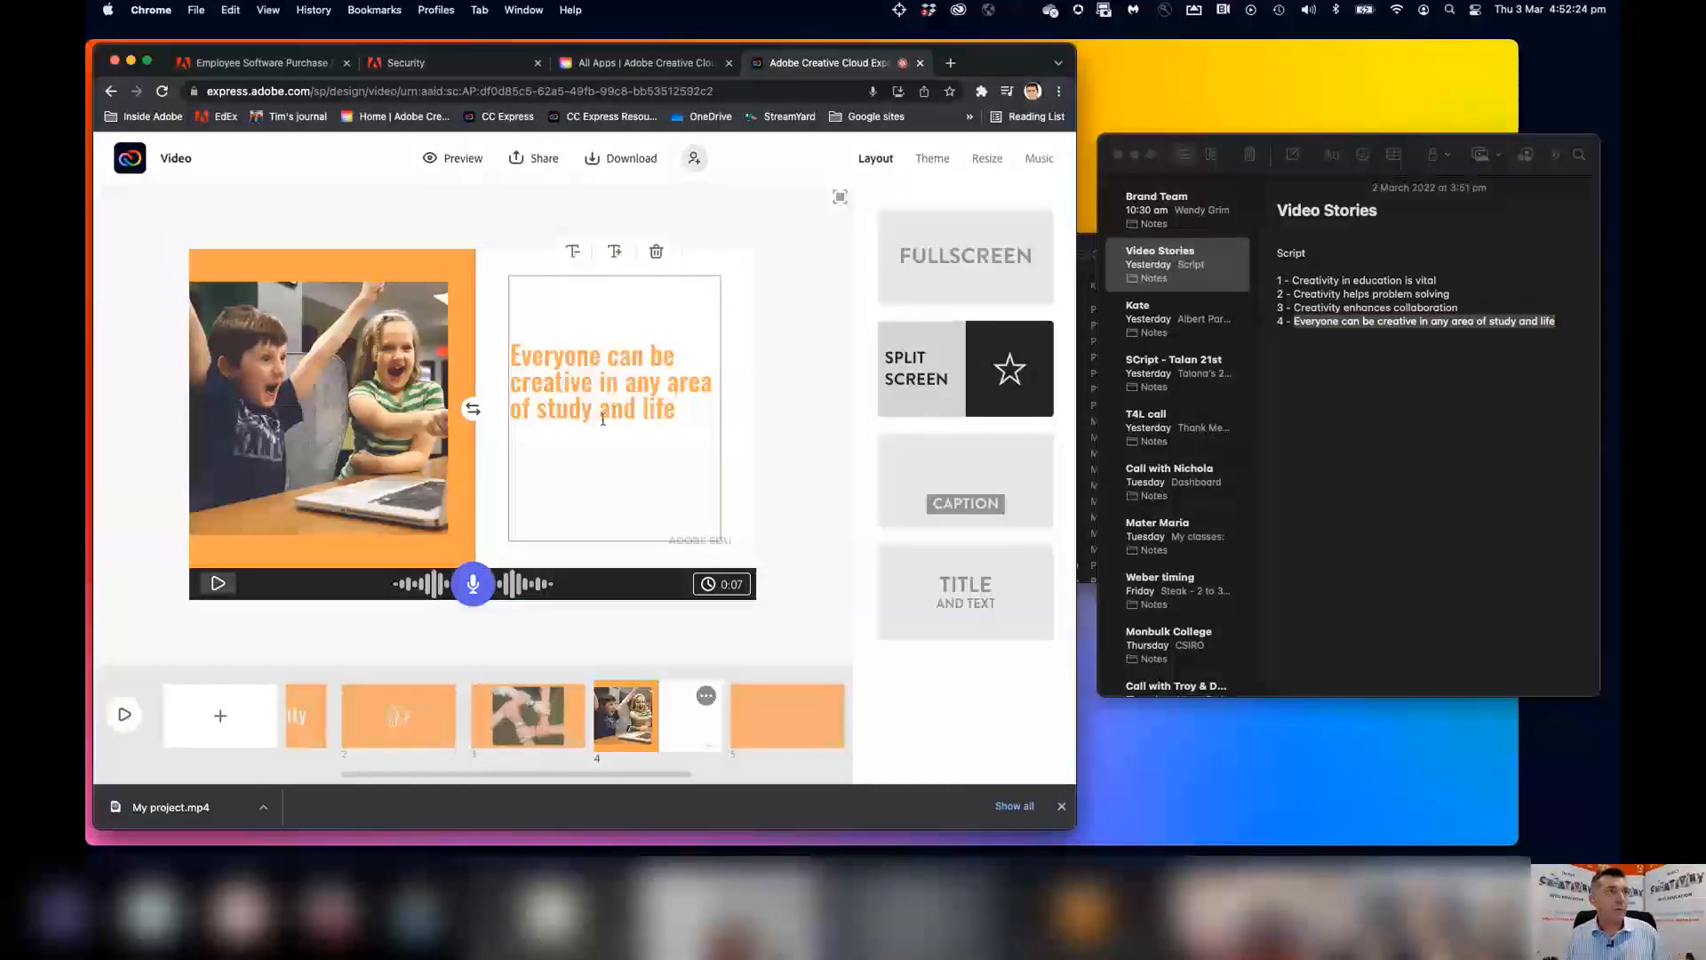
click(613, 252)
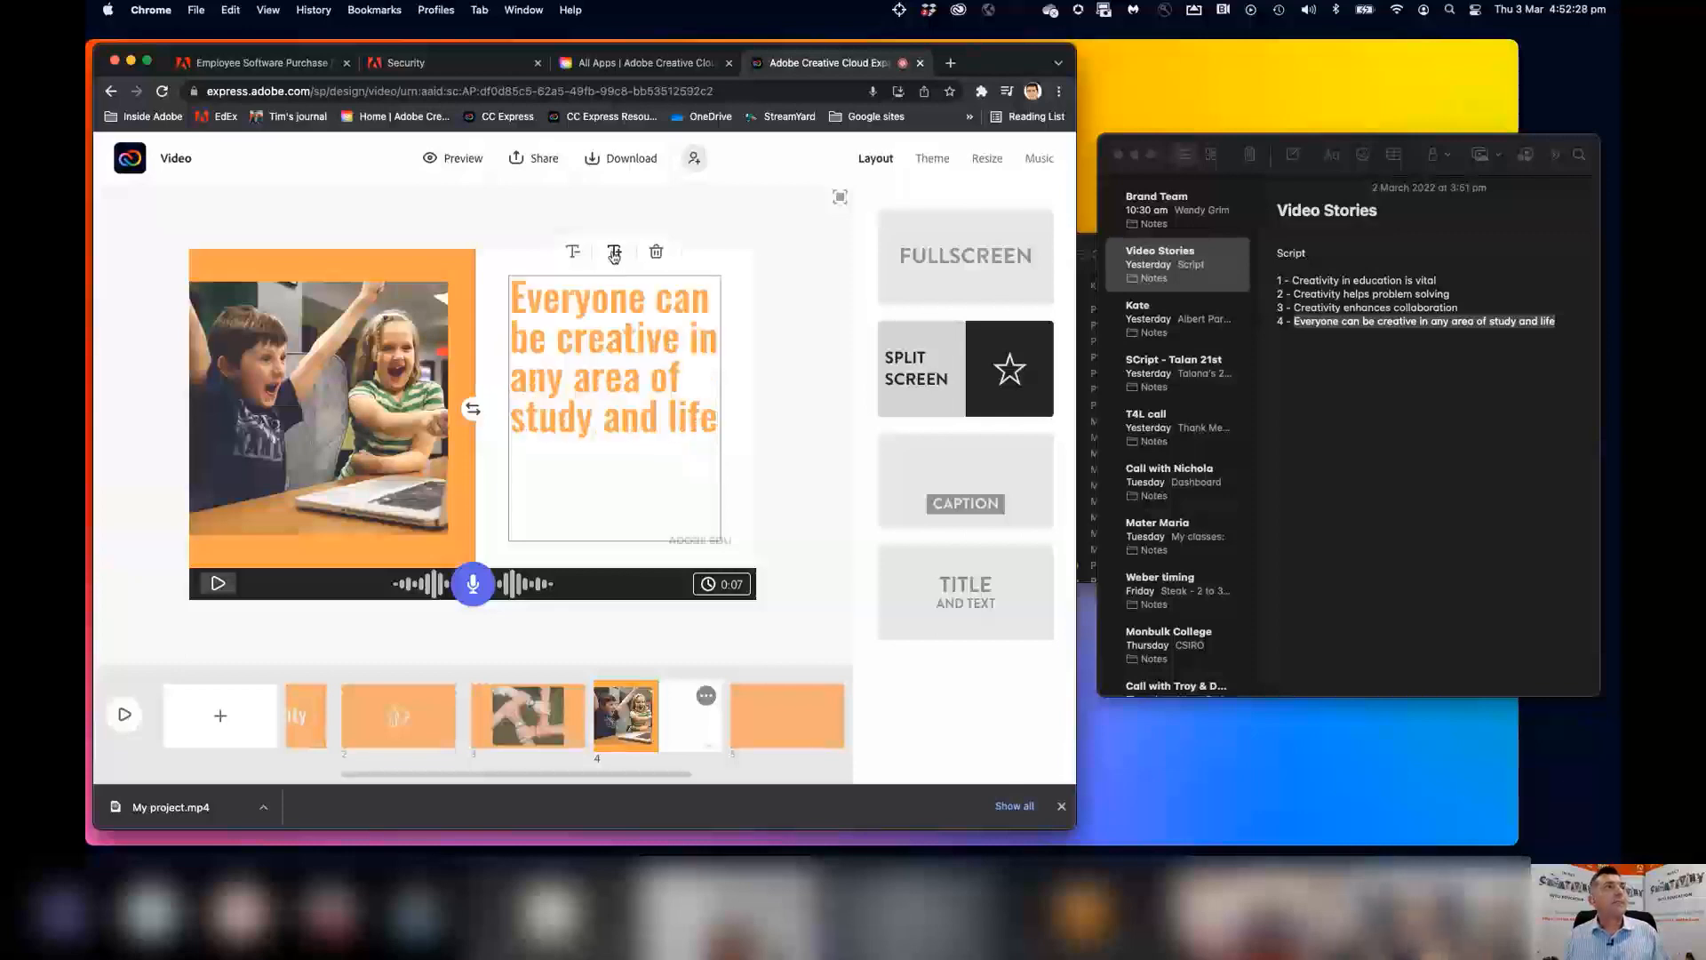
Preview the opening of the orange Creativity video several times, returning to the editor after each playback.
click(774, 716)
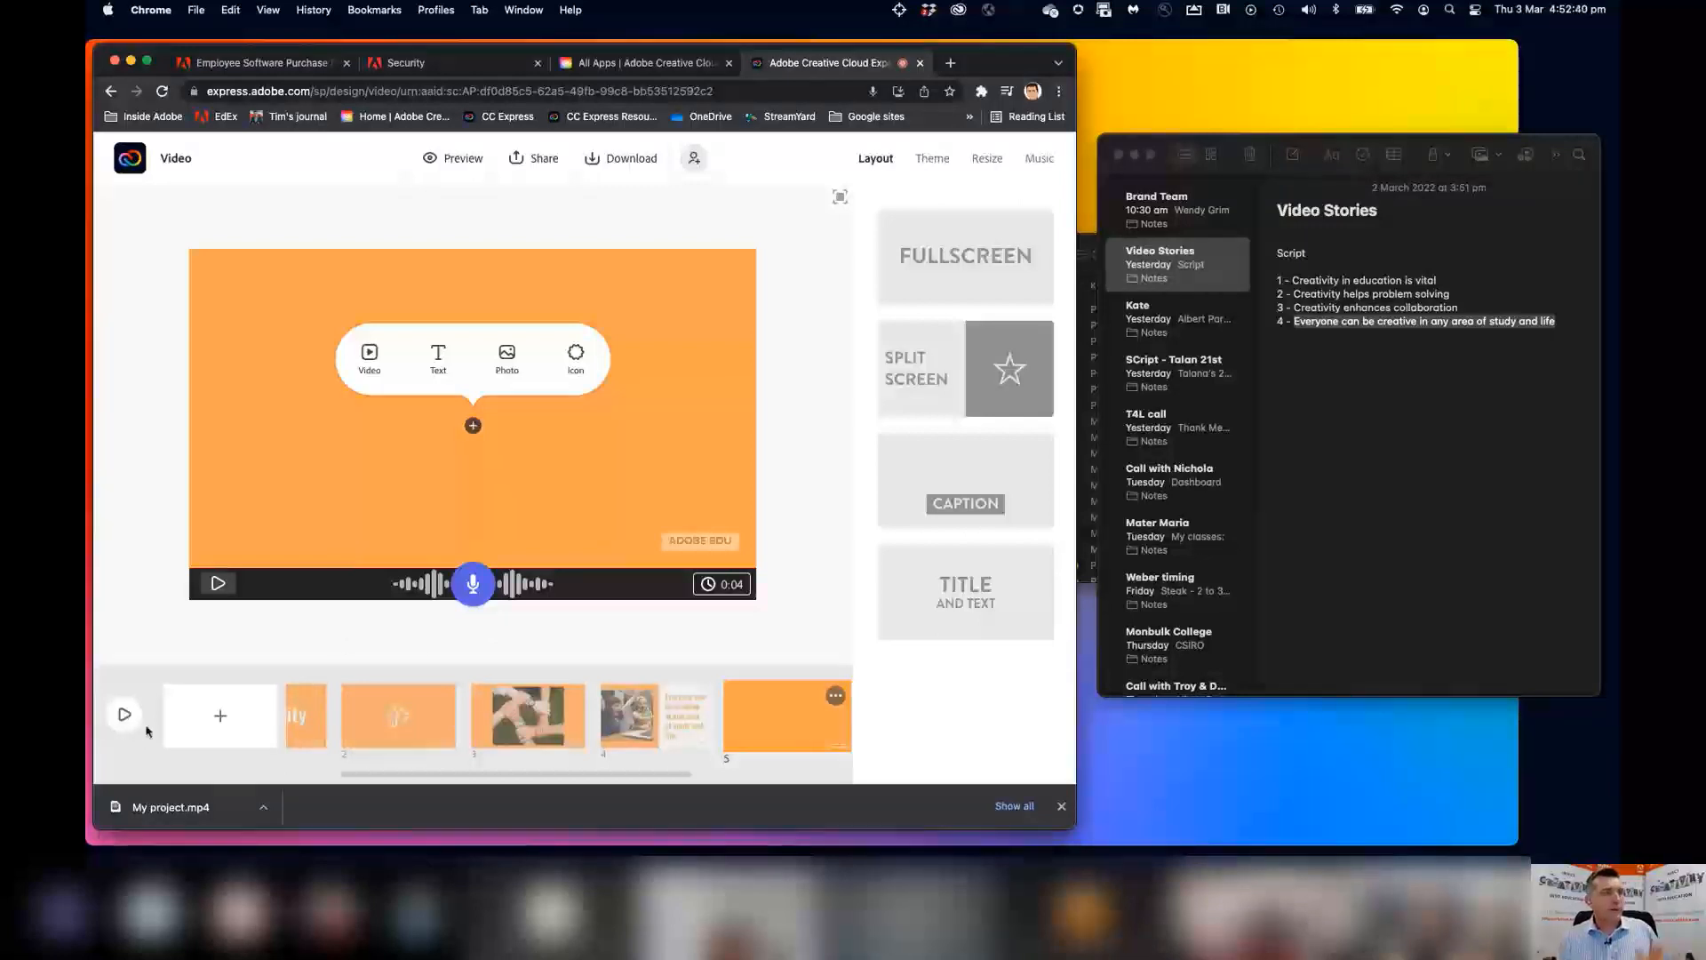
click(121, 713)
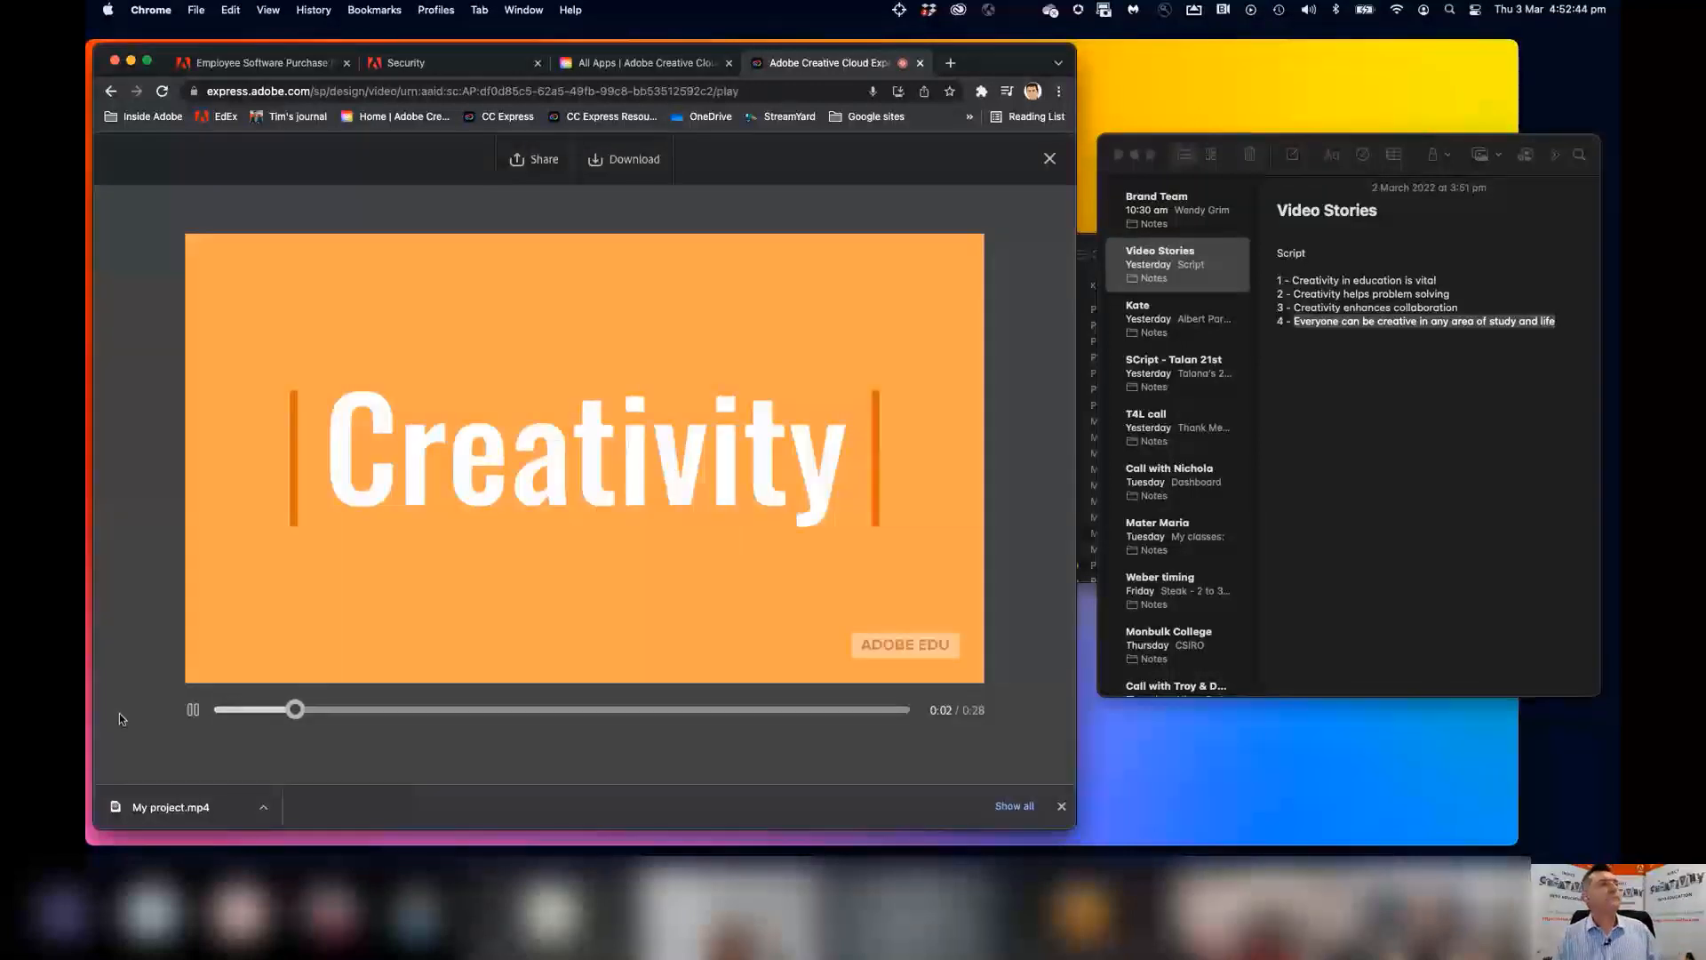
key(space)
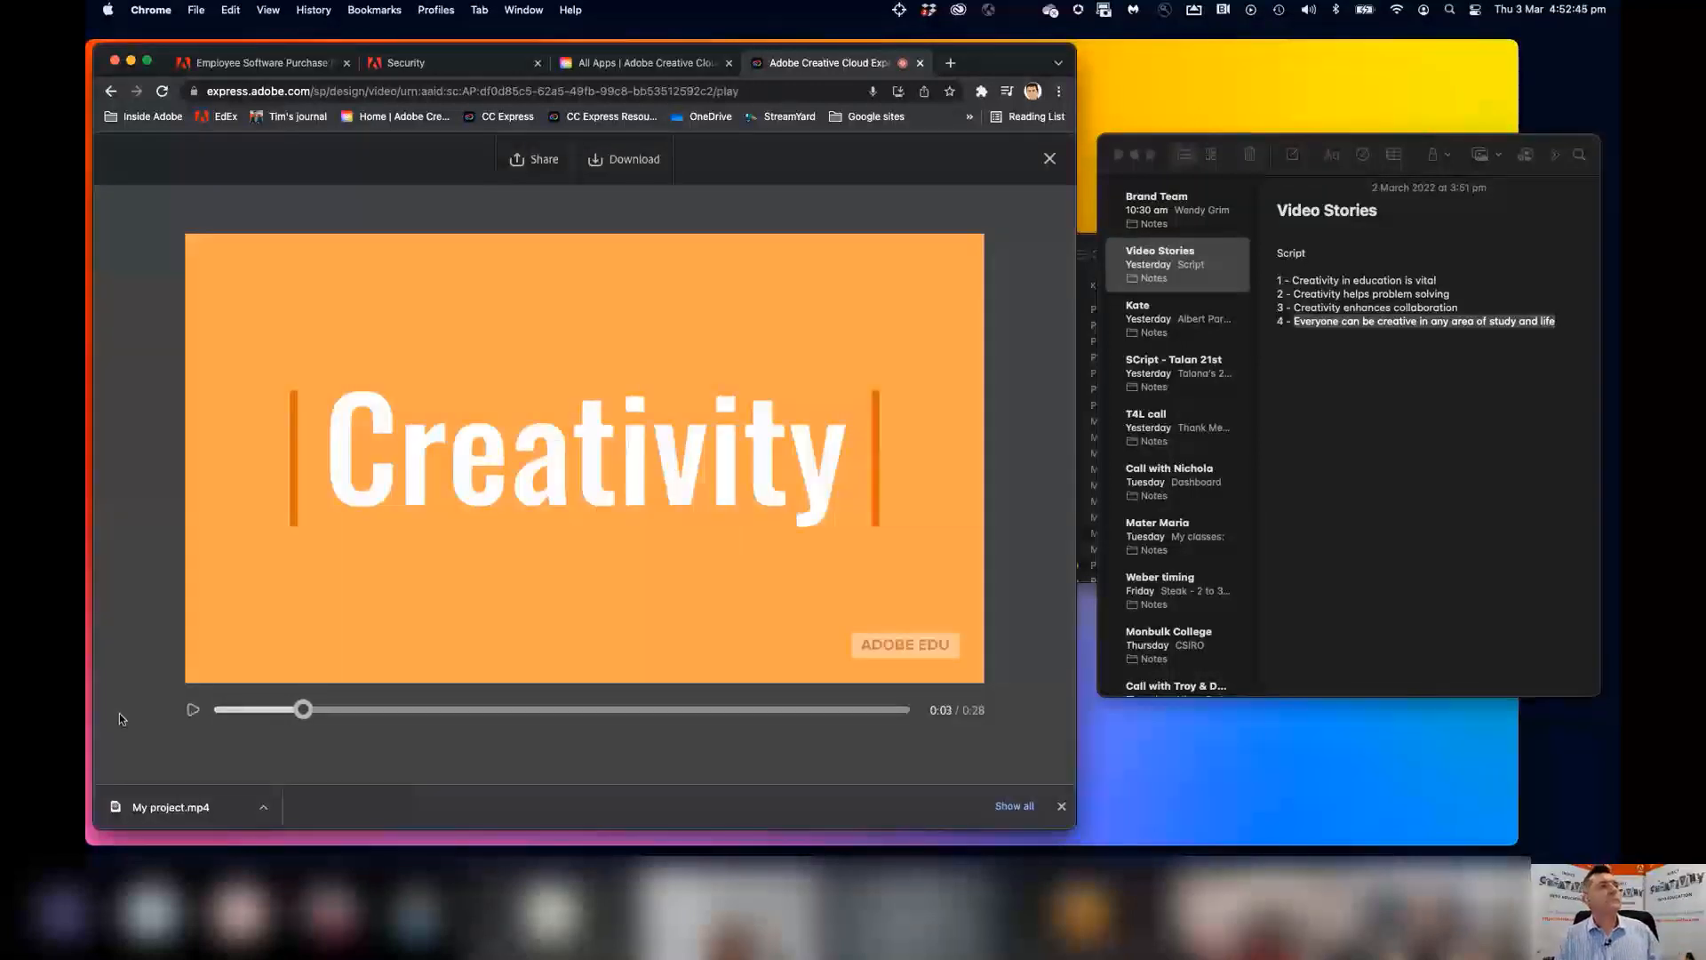
click(1049, 160)
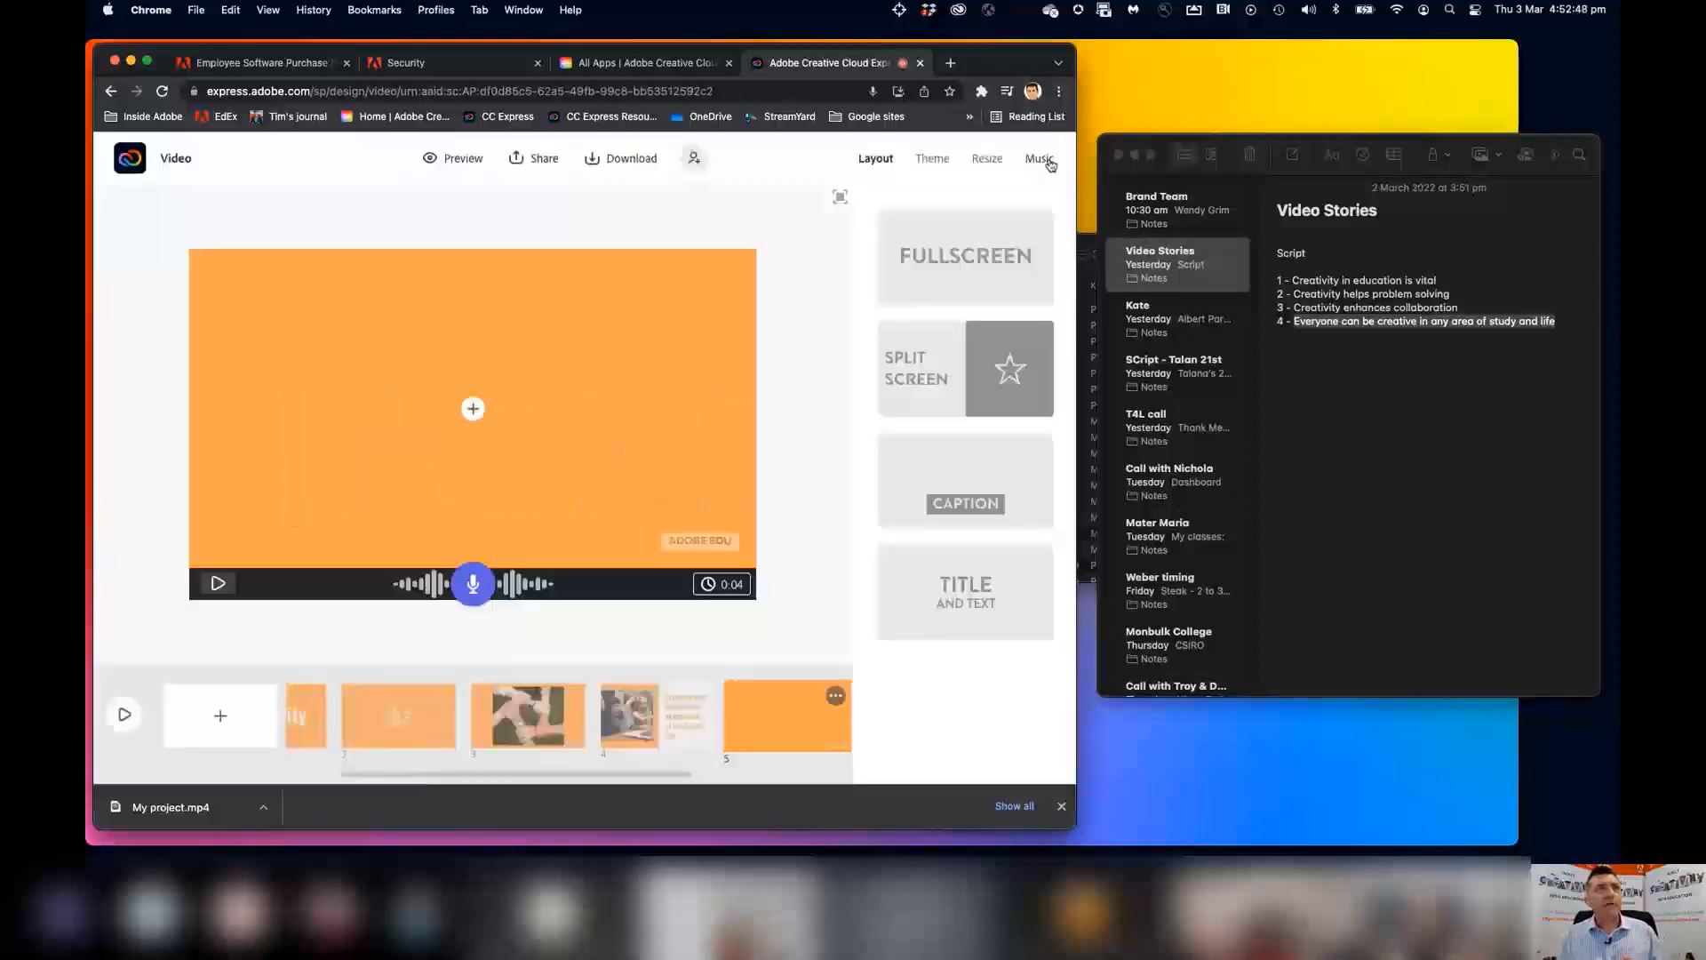
click(124, 715)
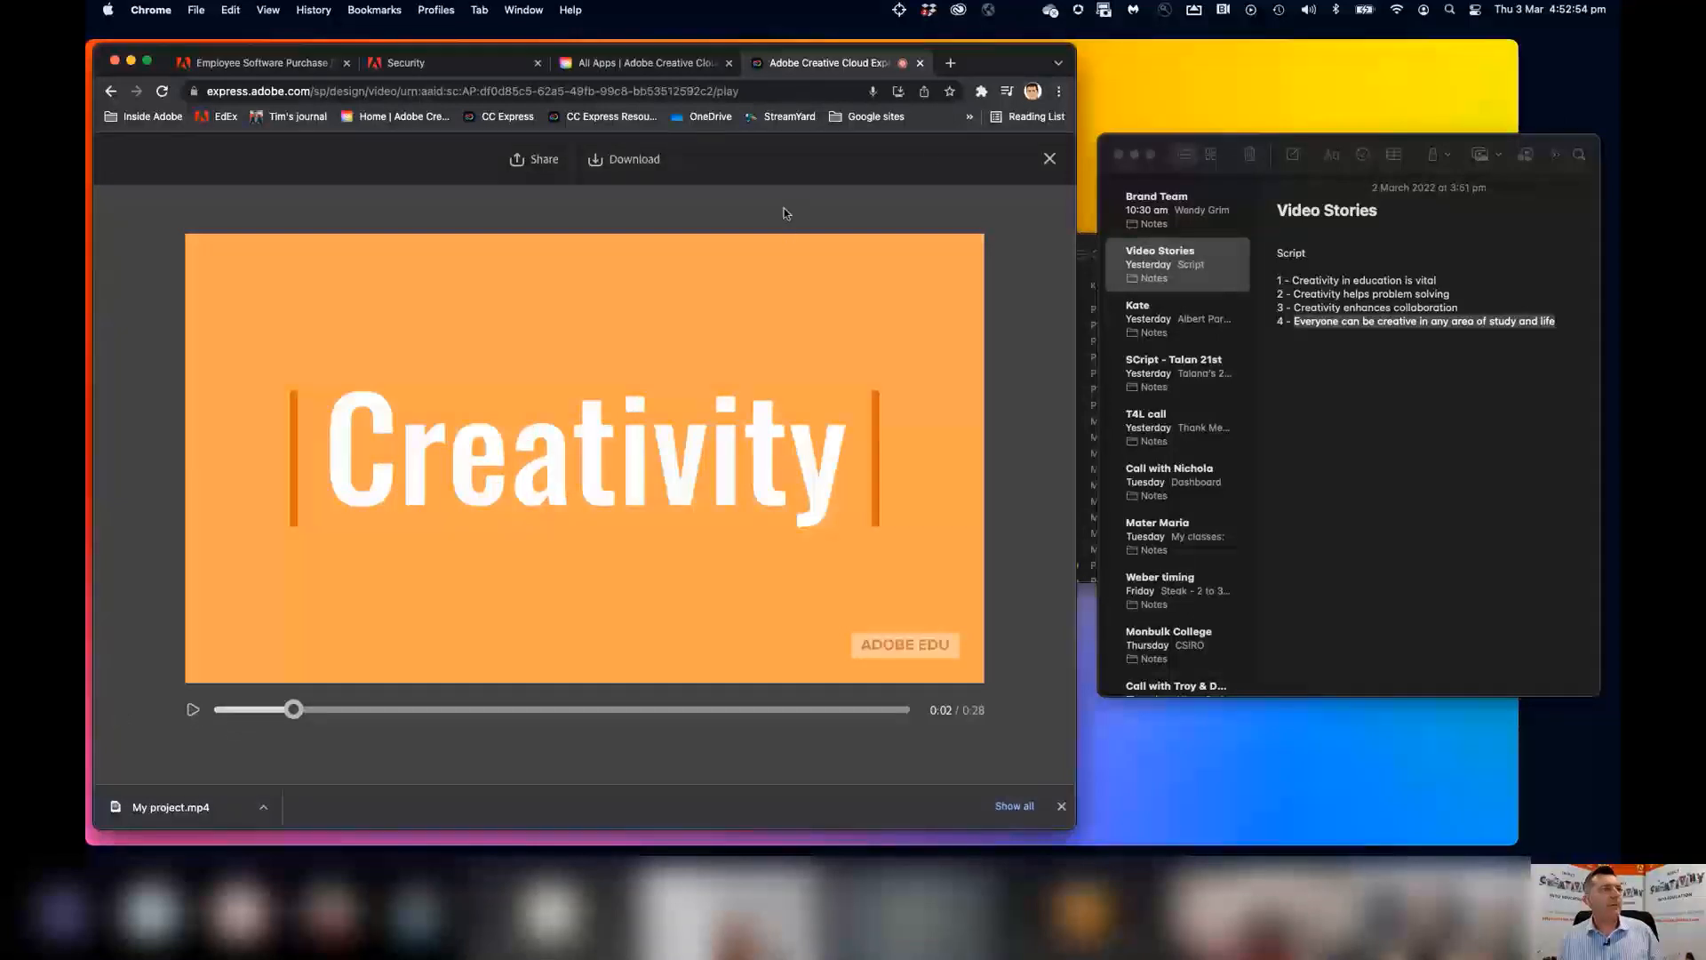
click(1050, 158)
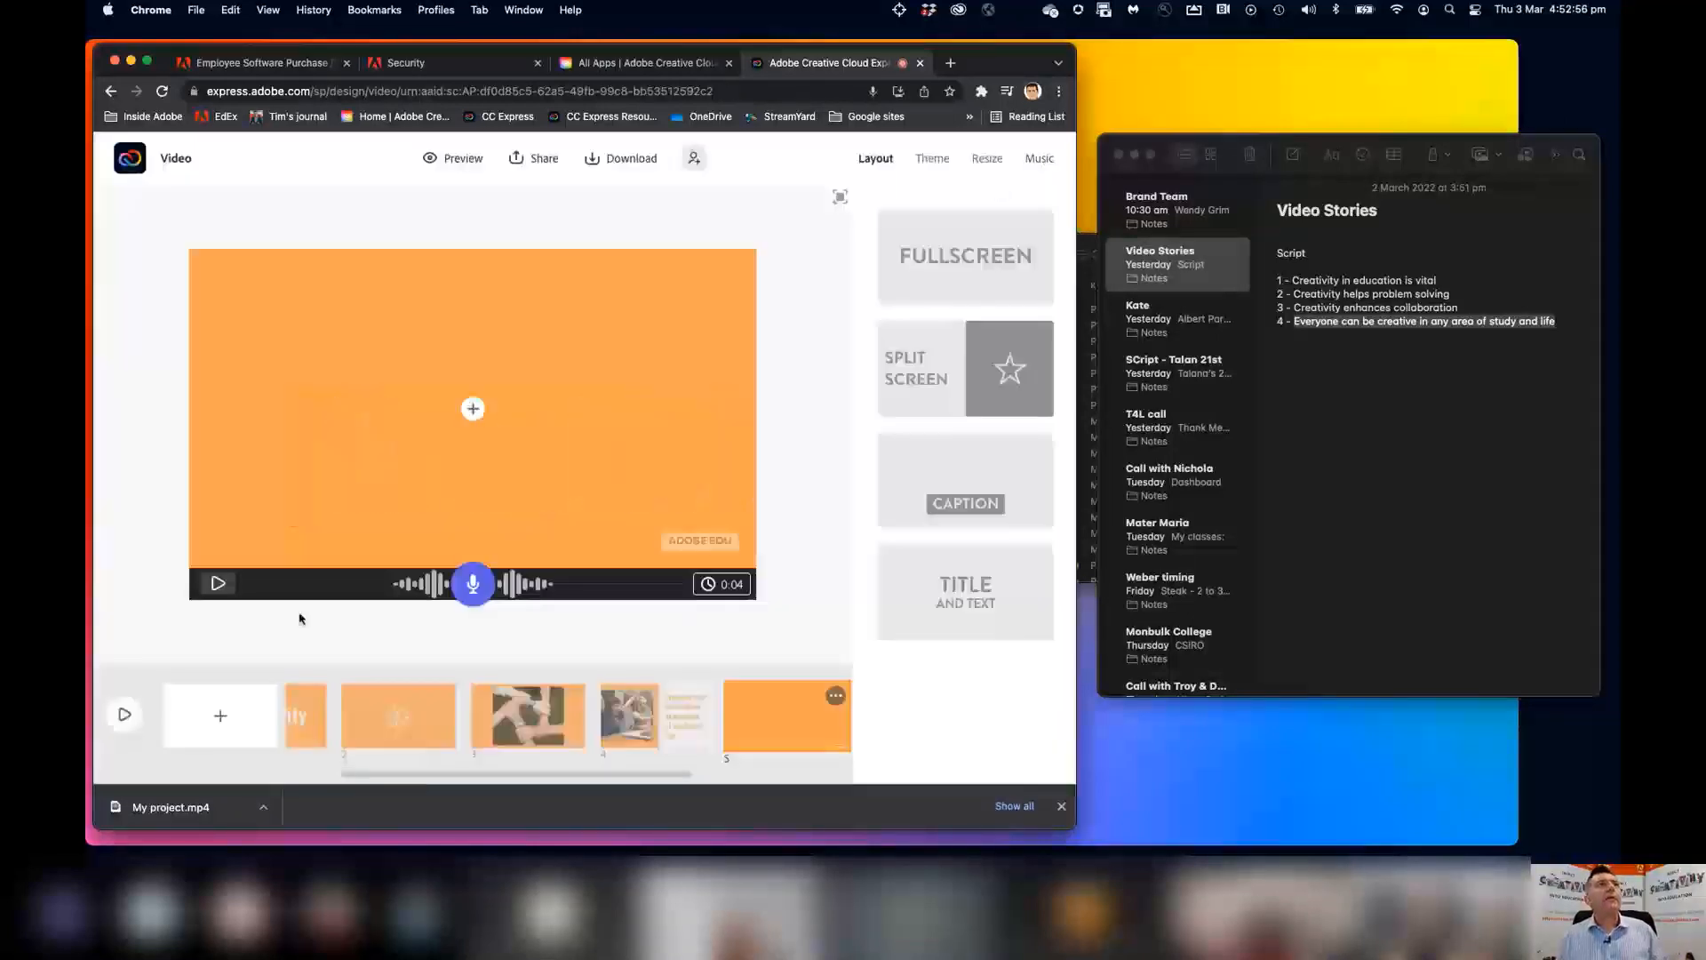
click(124, 715)
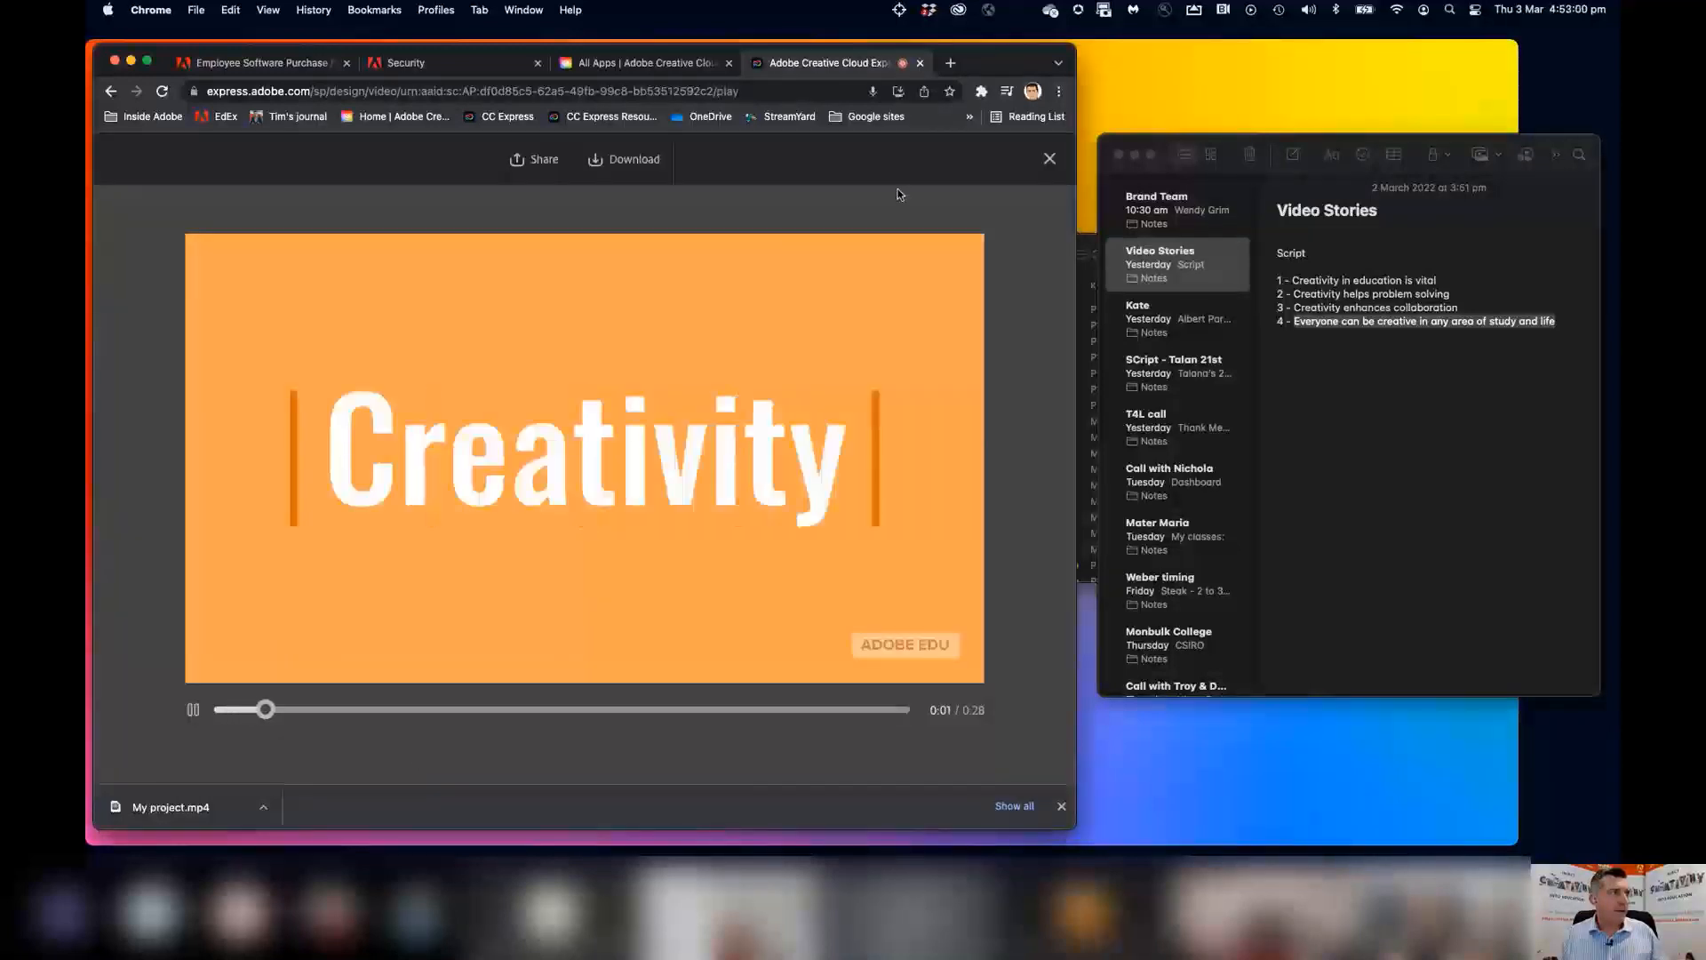
click(1050, 159)
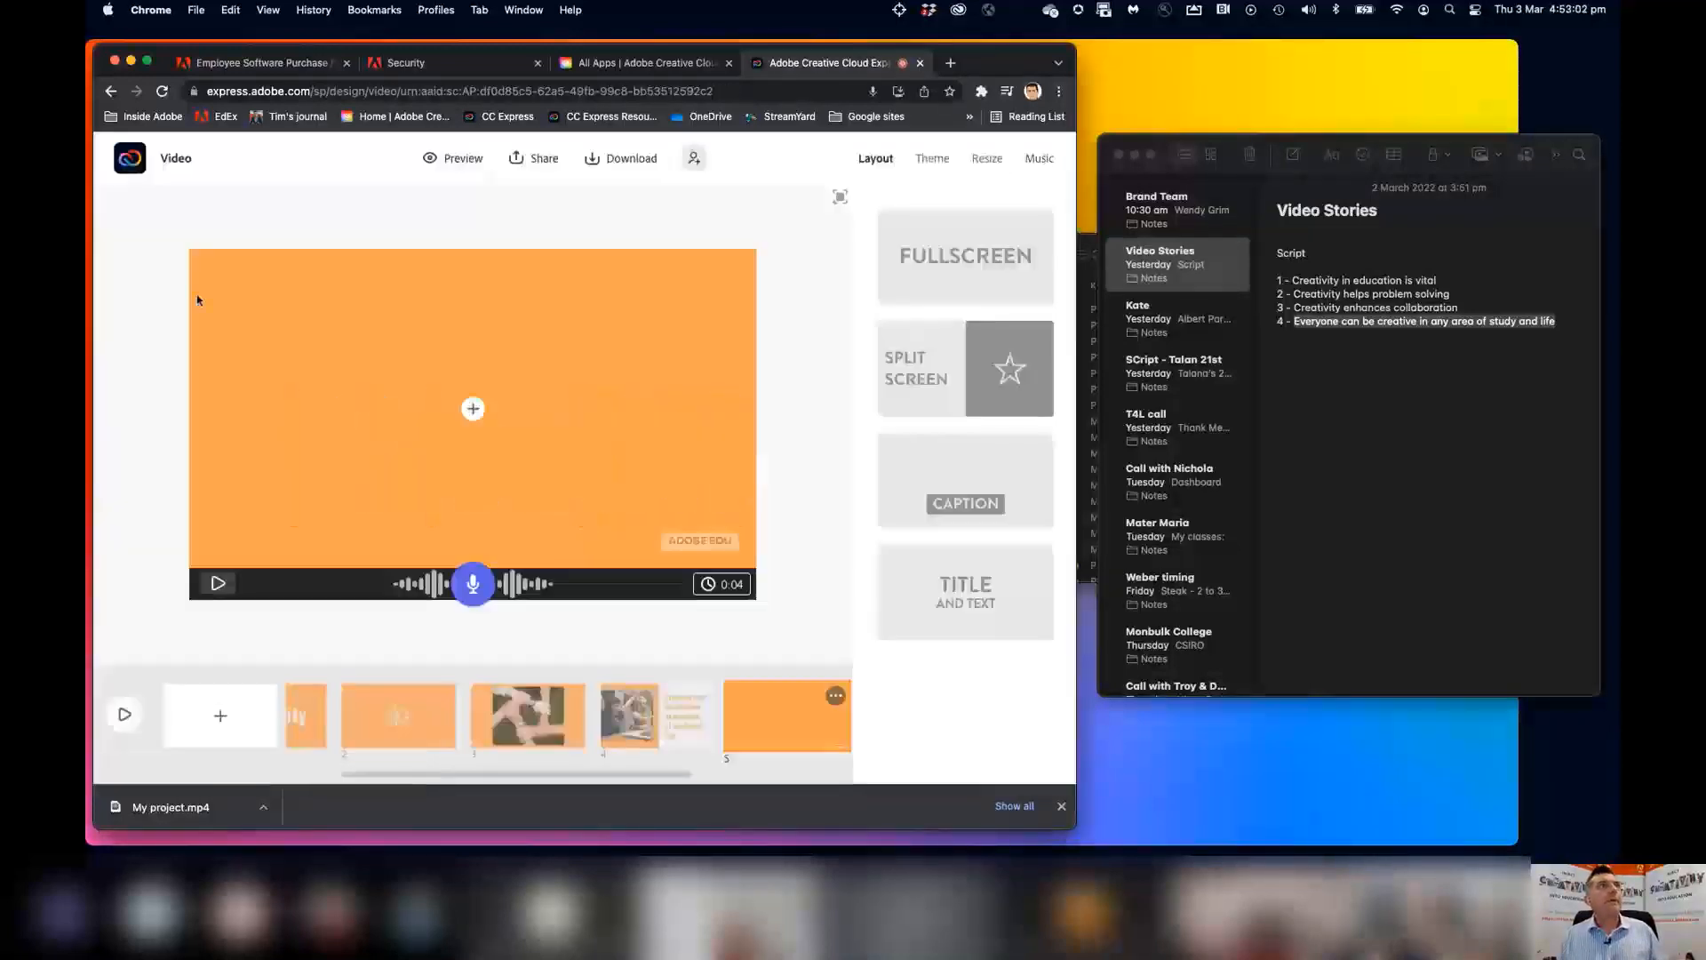
Leave the editor and reopen the newest "My video" project, with the orange Creativity cover, from the saved projects.
click(132, 158)
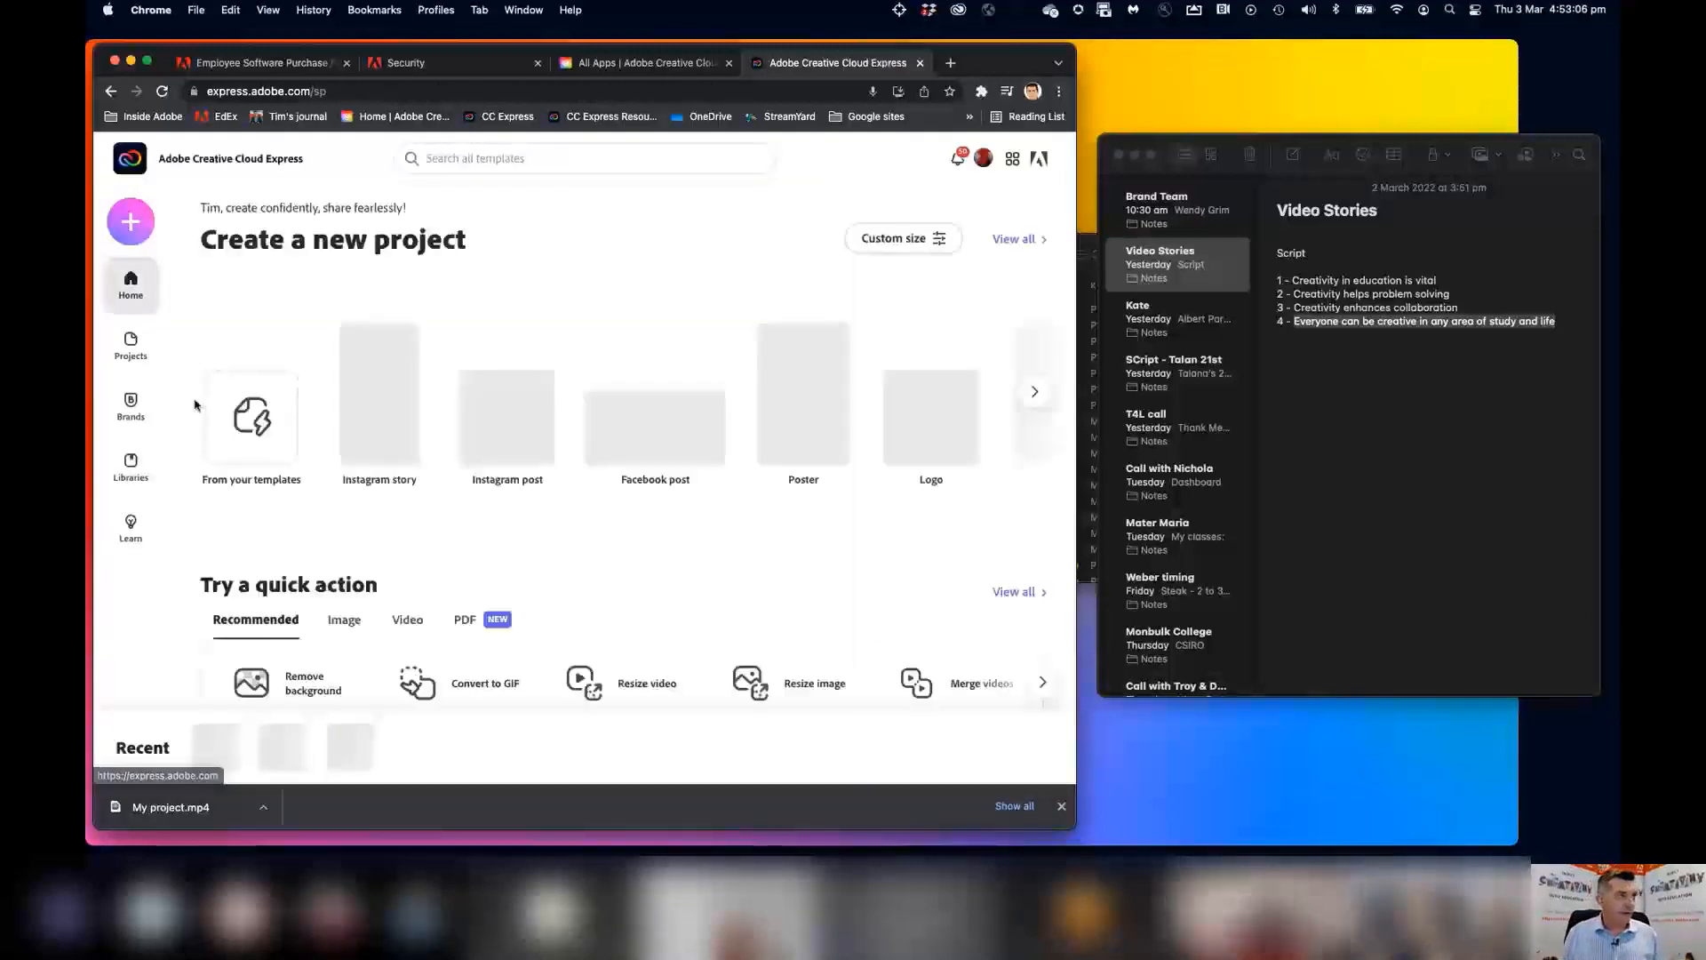
click(130, 345)
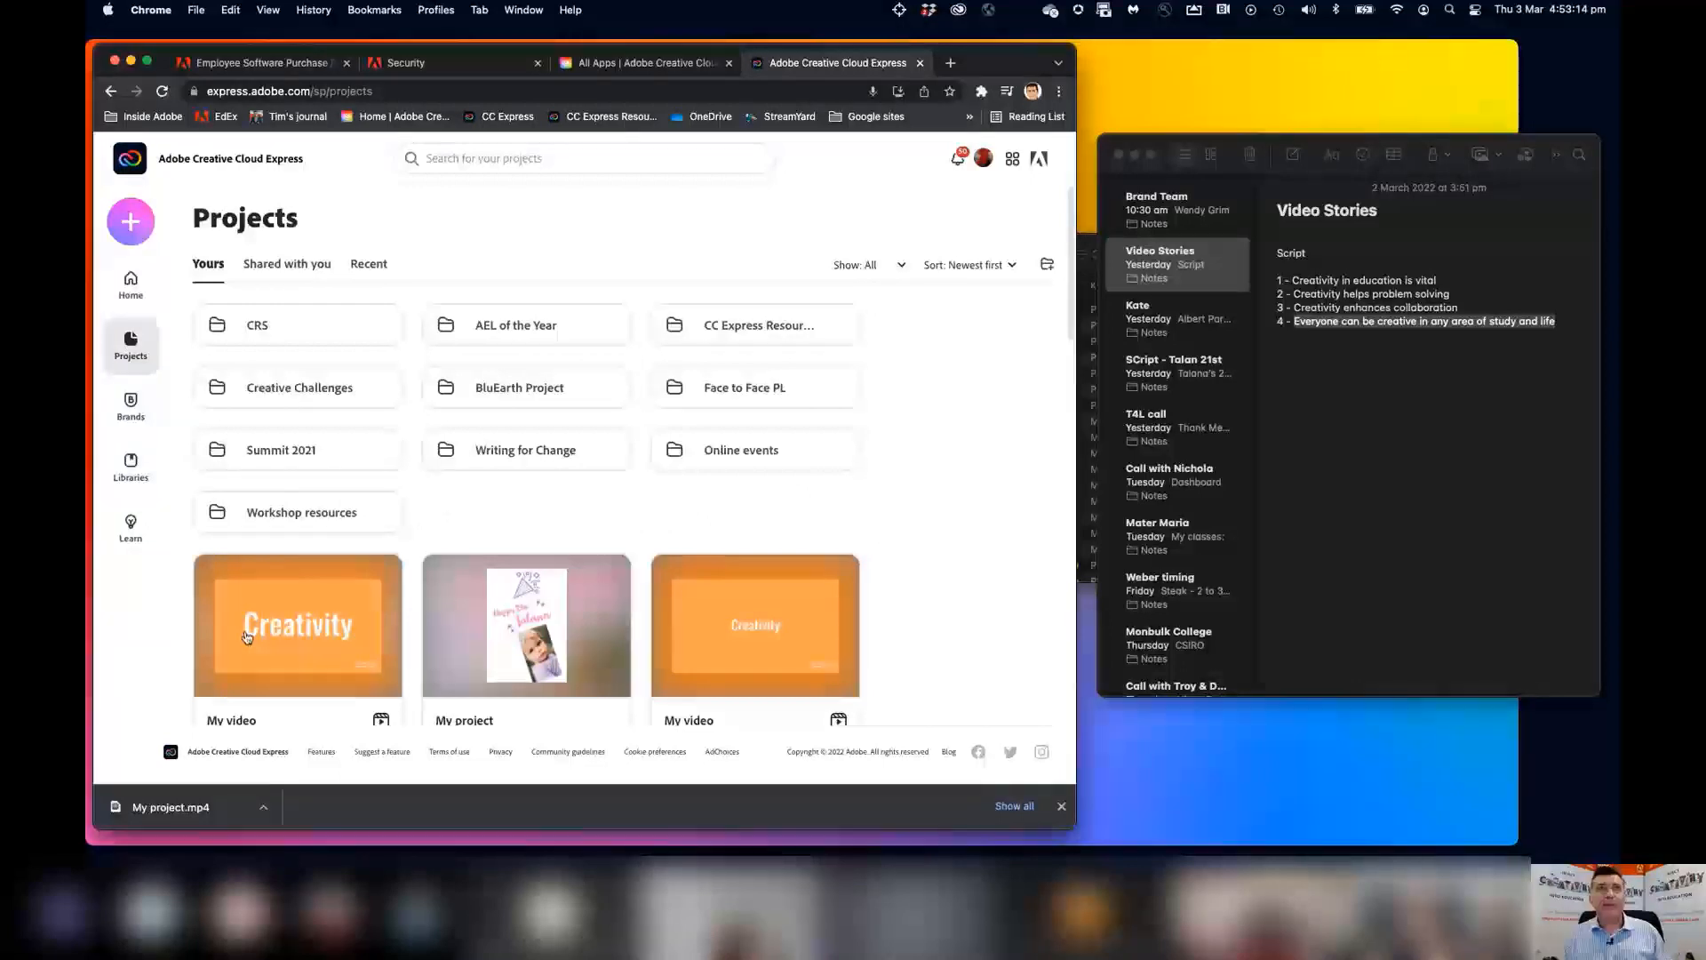
mouse_move(260, 639)
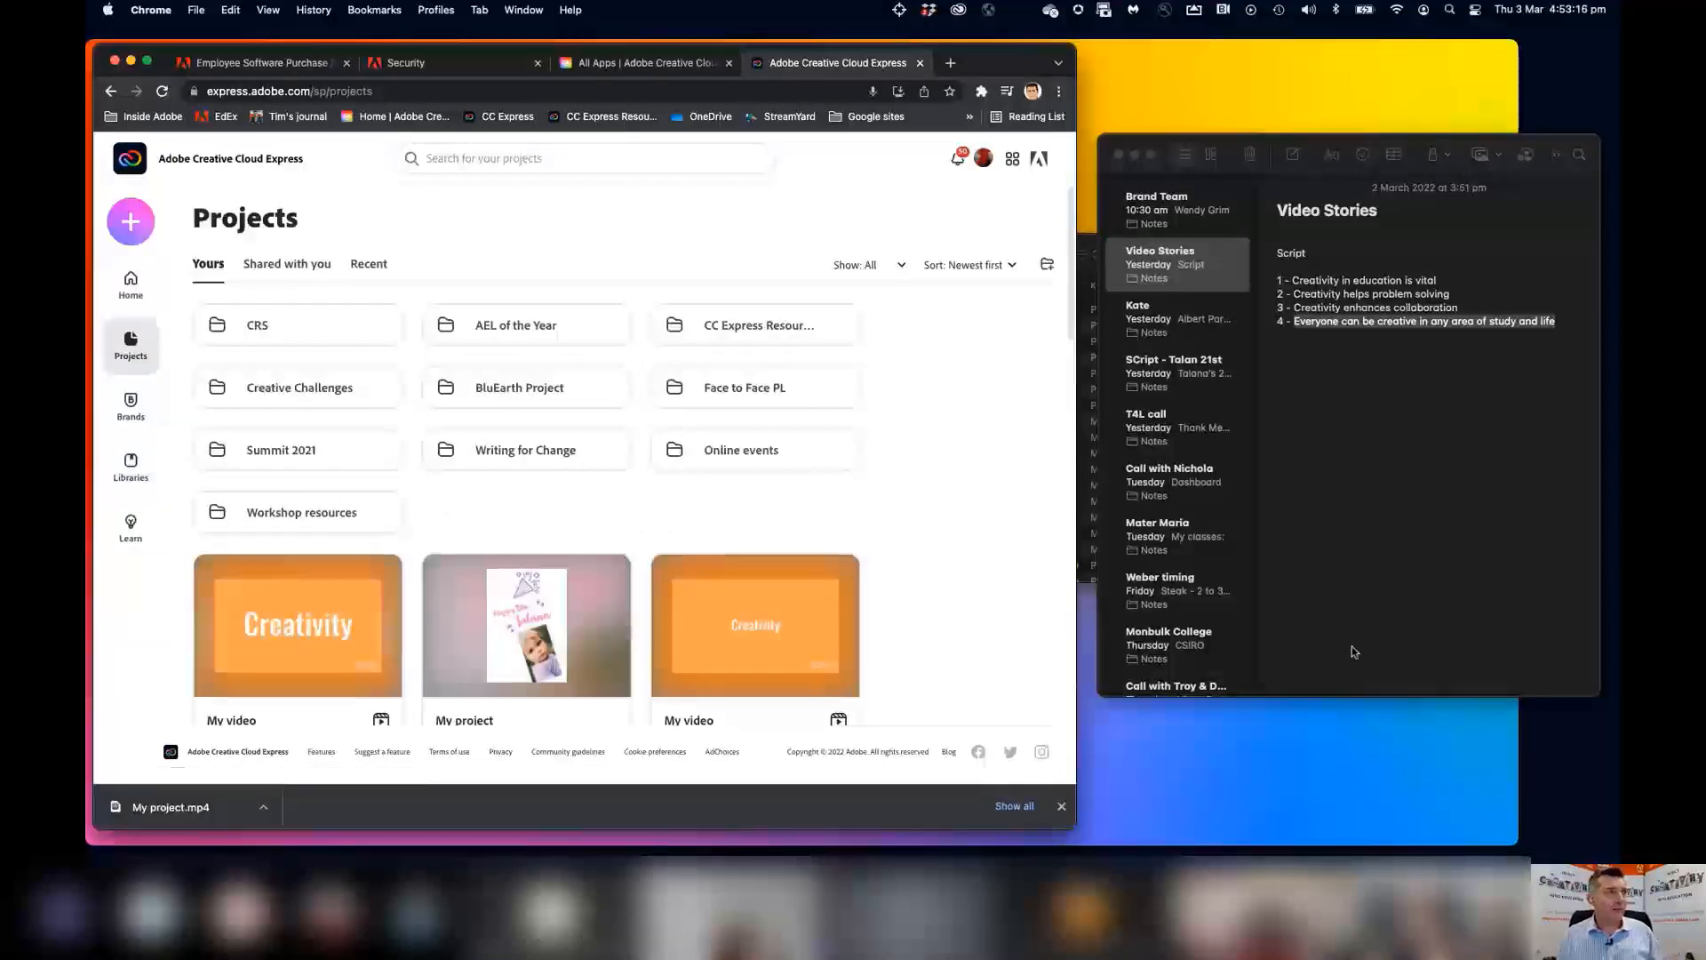
scroll(266, 638, down, 1)
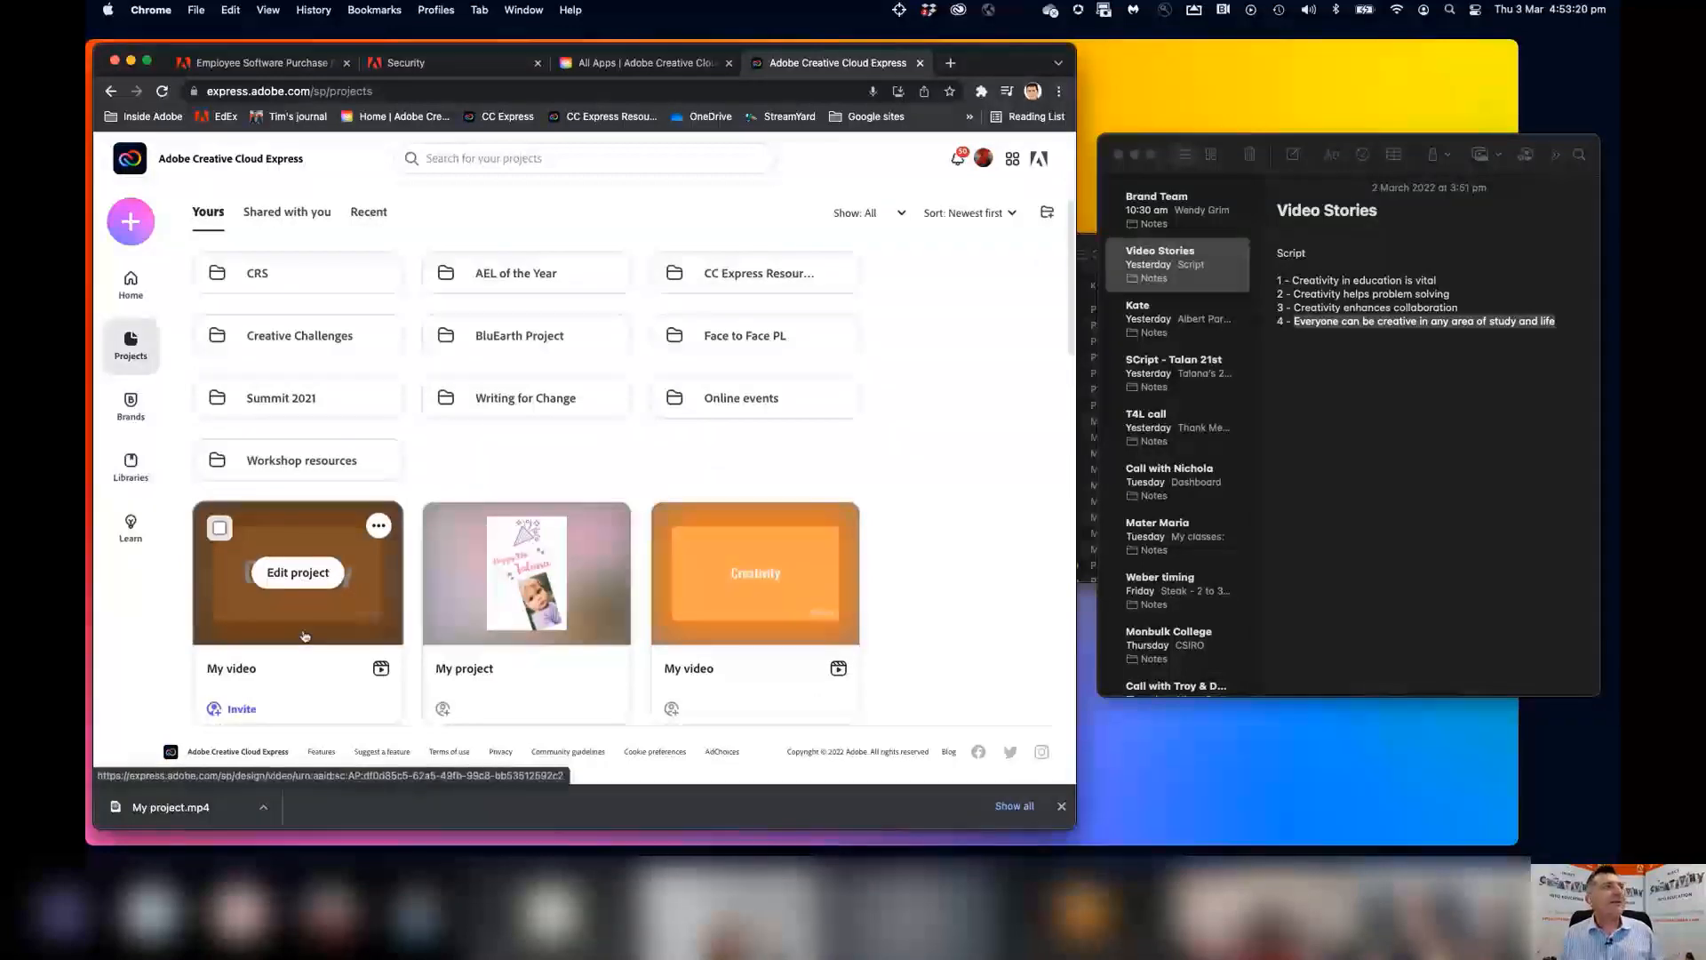
click(305, 636)
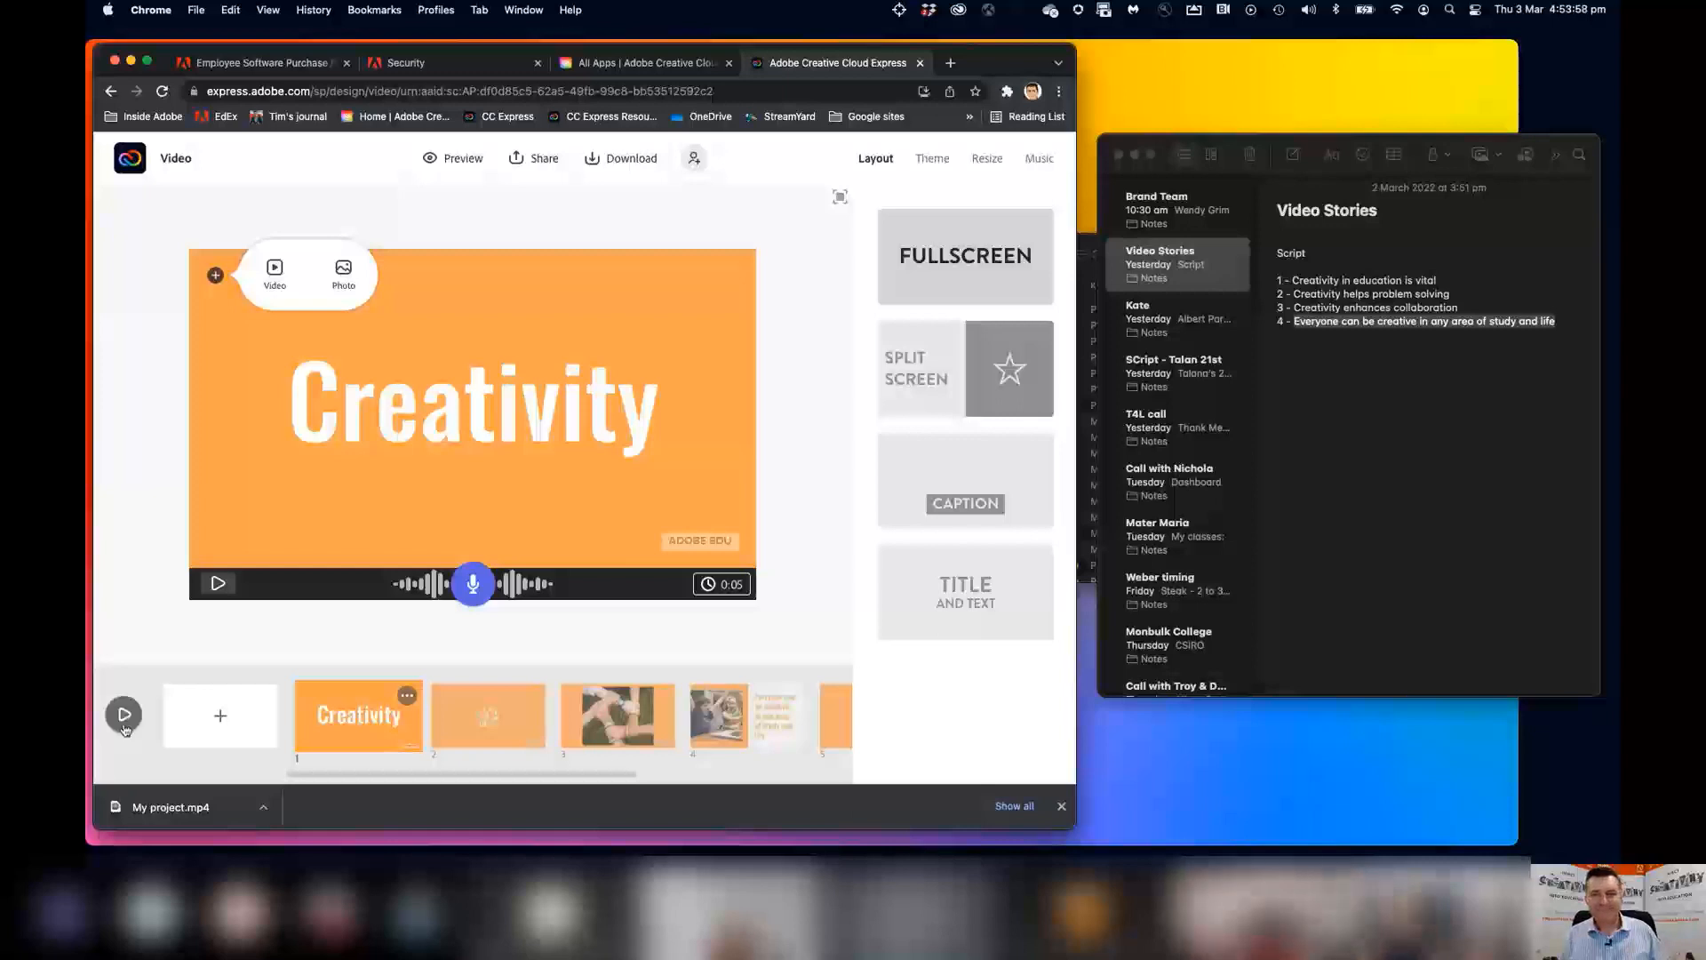
Play the reopened video through its narrated slides, then return to its slide editor.
click(123, 714)
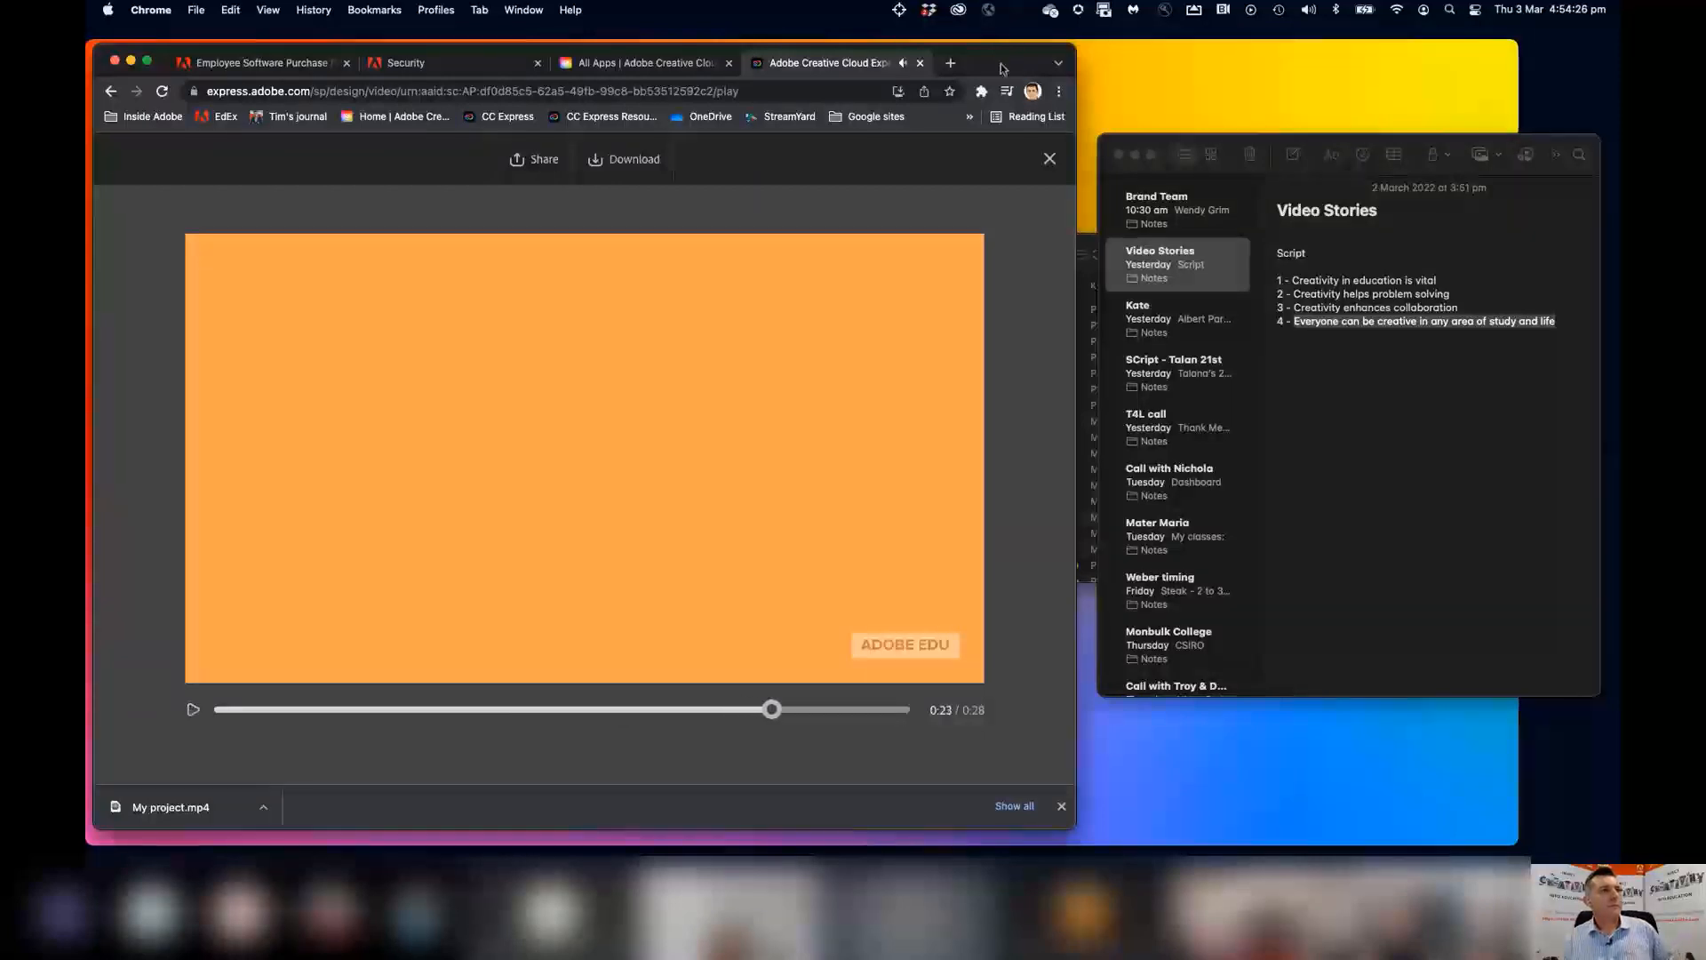
click(1051, 159)
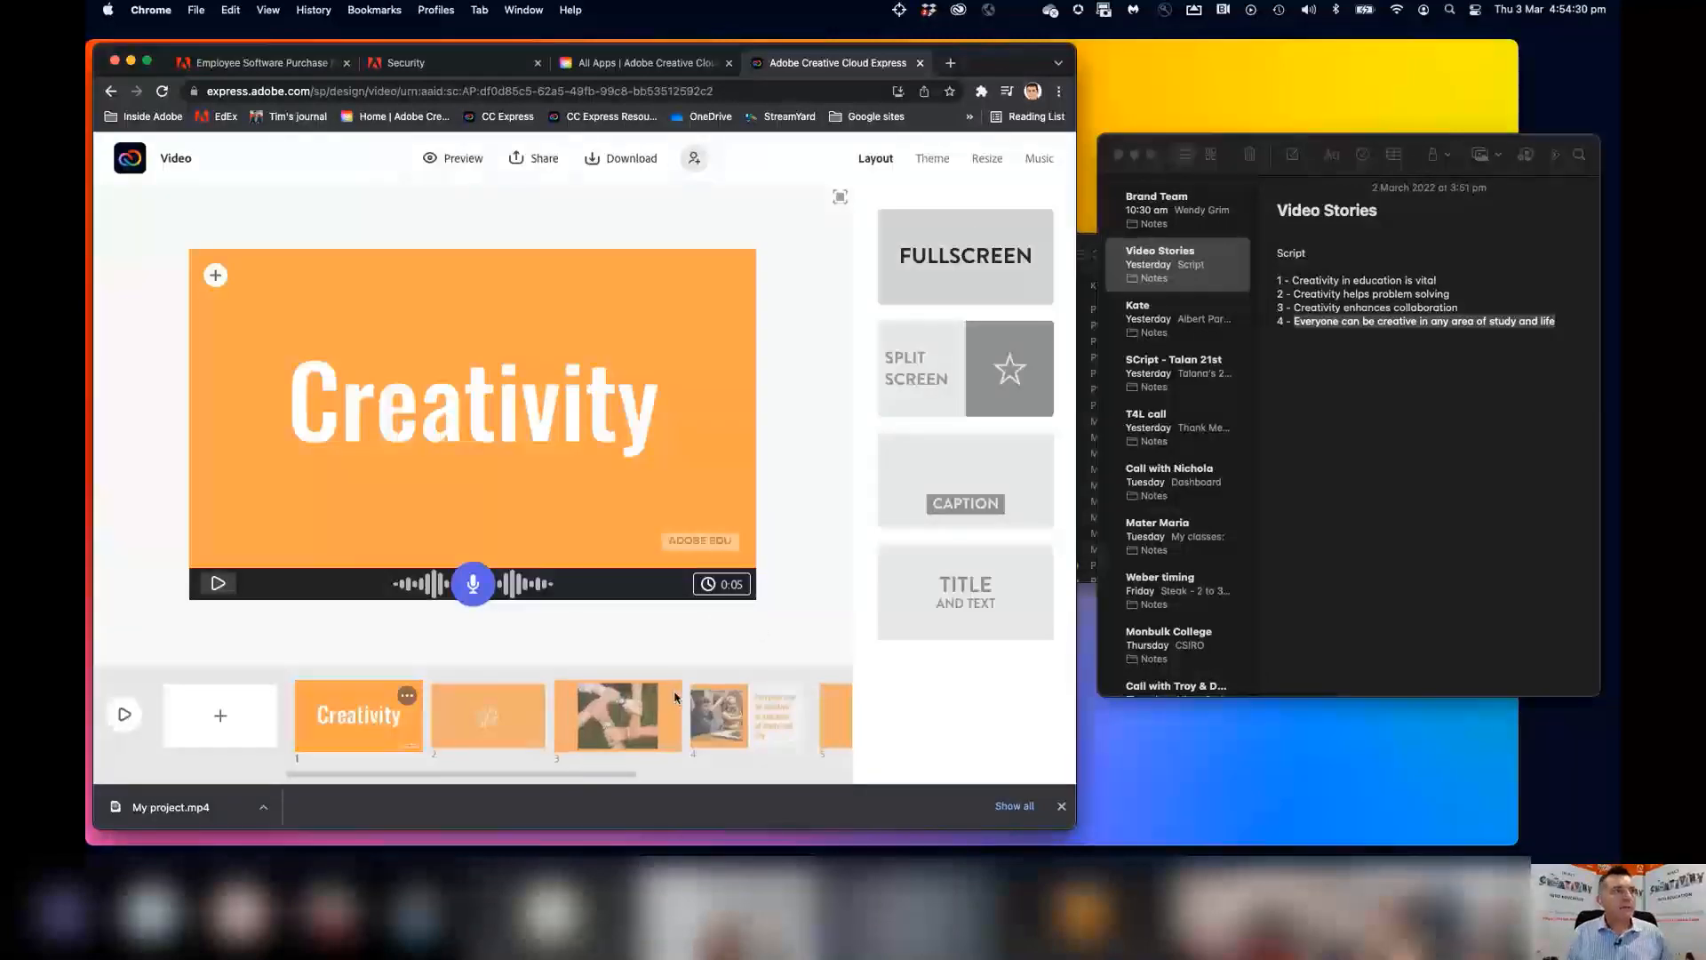
scroll(675, 696, right, 2)
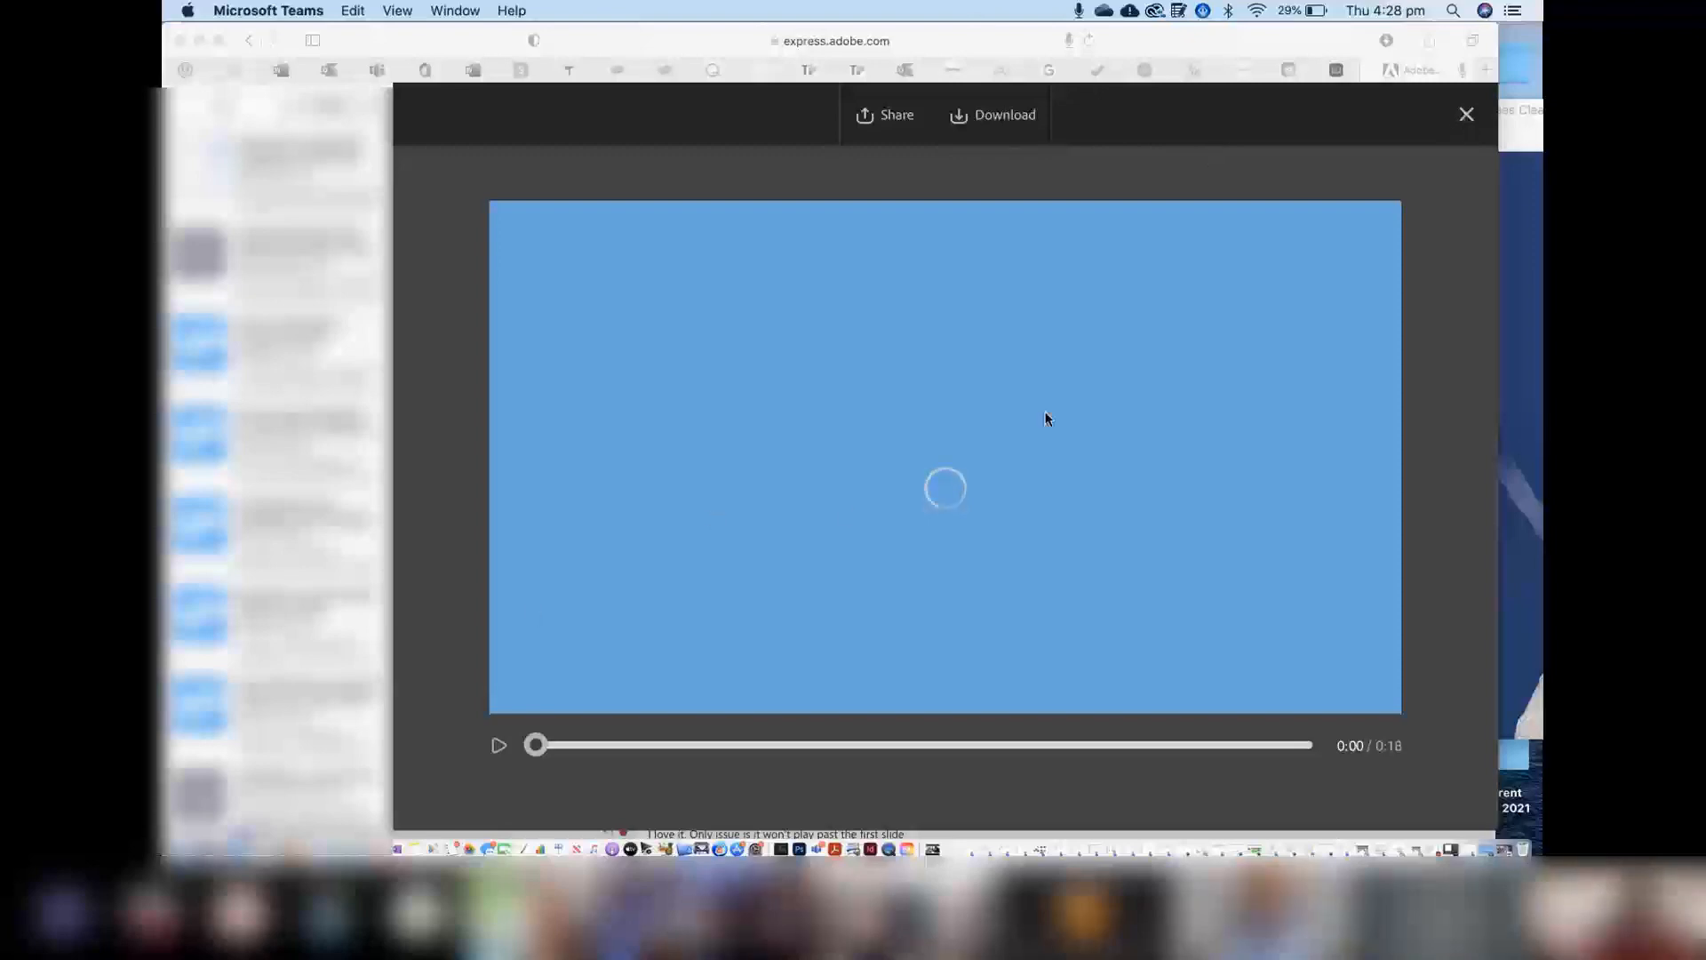
Try to play the blue Creativity video on the participant's shared screen, then close its preview.
click(501, 749)
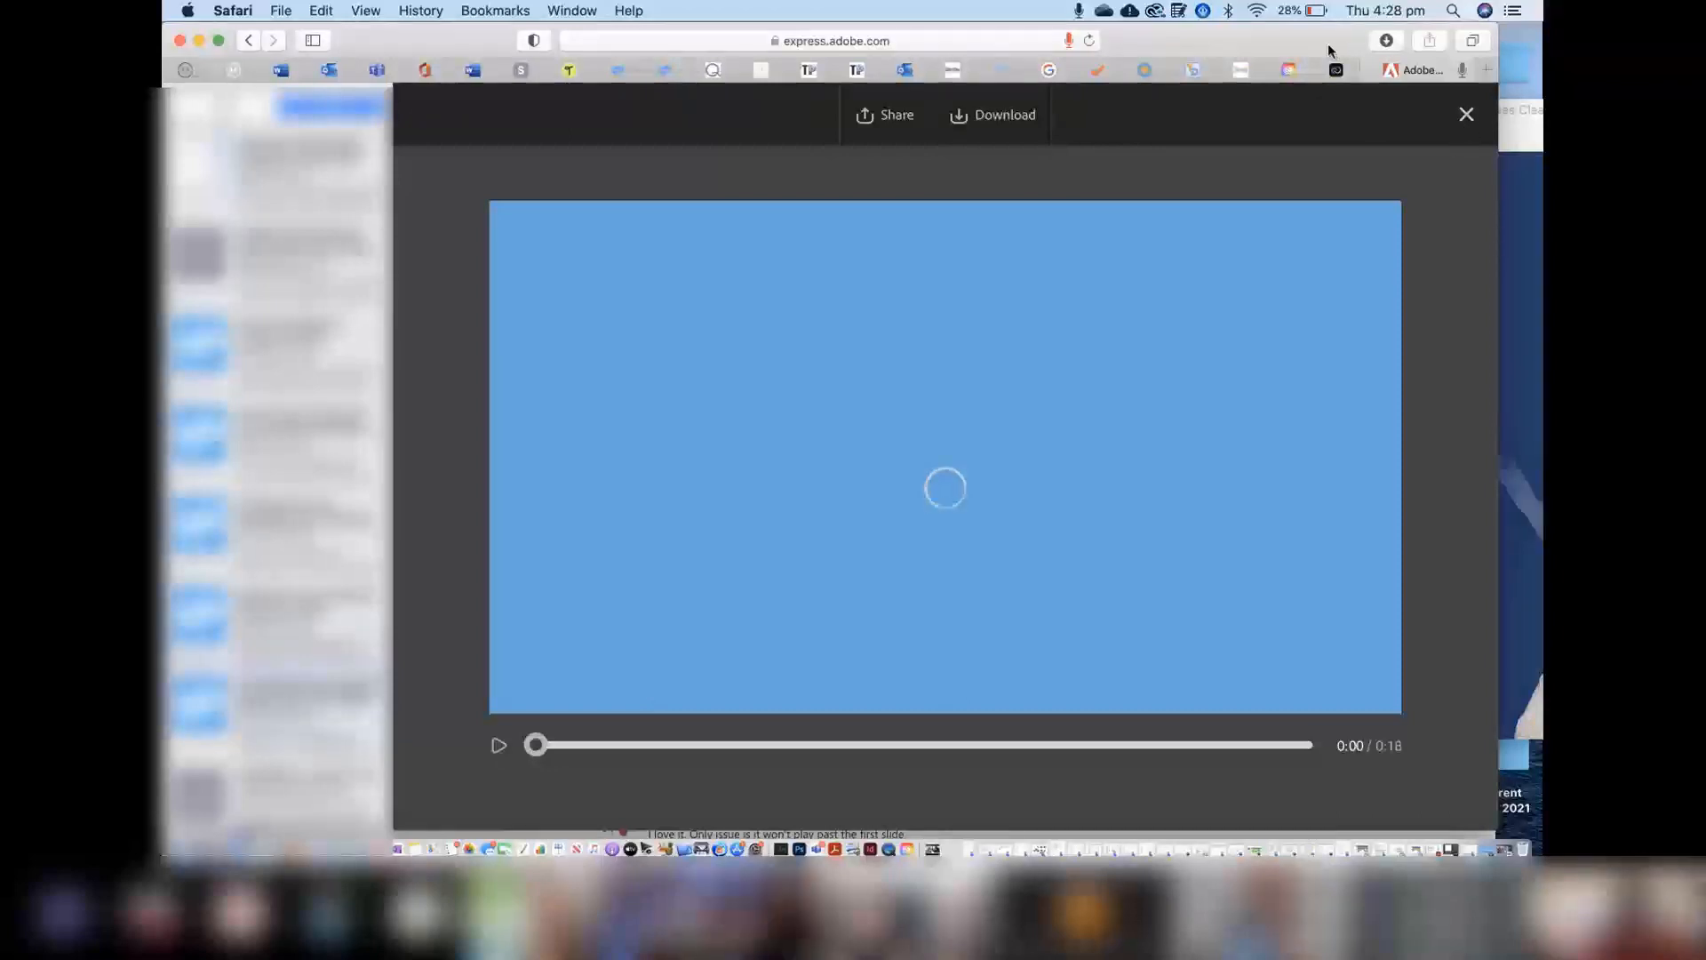
mouse_move(1327, 43)
mouse_down()
mouse_move(1263, 260)
mouse_move(1205, 757)
mouse_move(1283, 317)
mouse_move(1543, 419)
mouse_move(1390, 62)
mouse_move(1306, 42)
mouse_up()
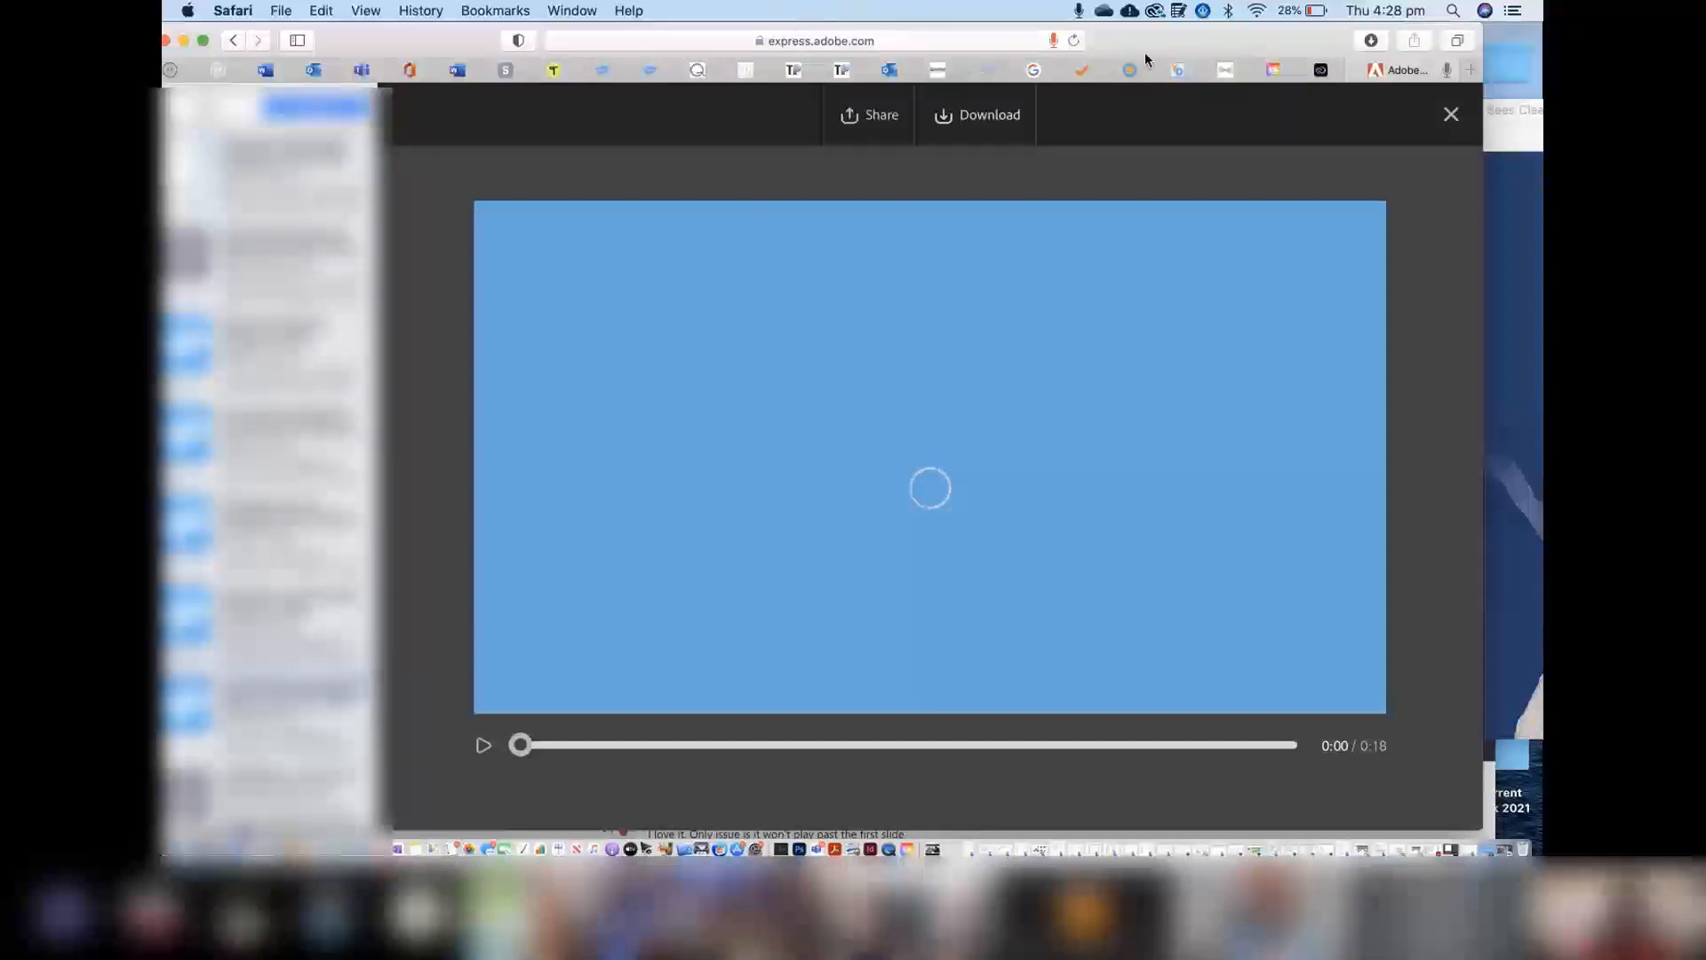
click(1426, 103)
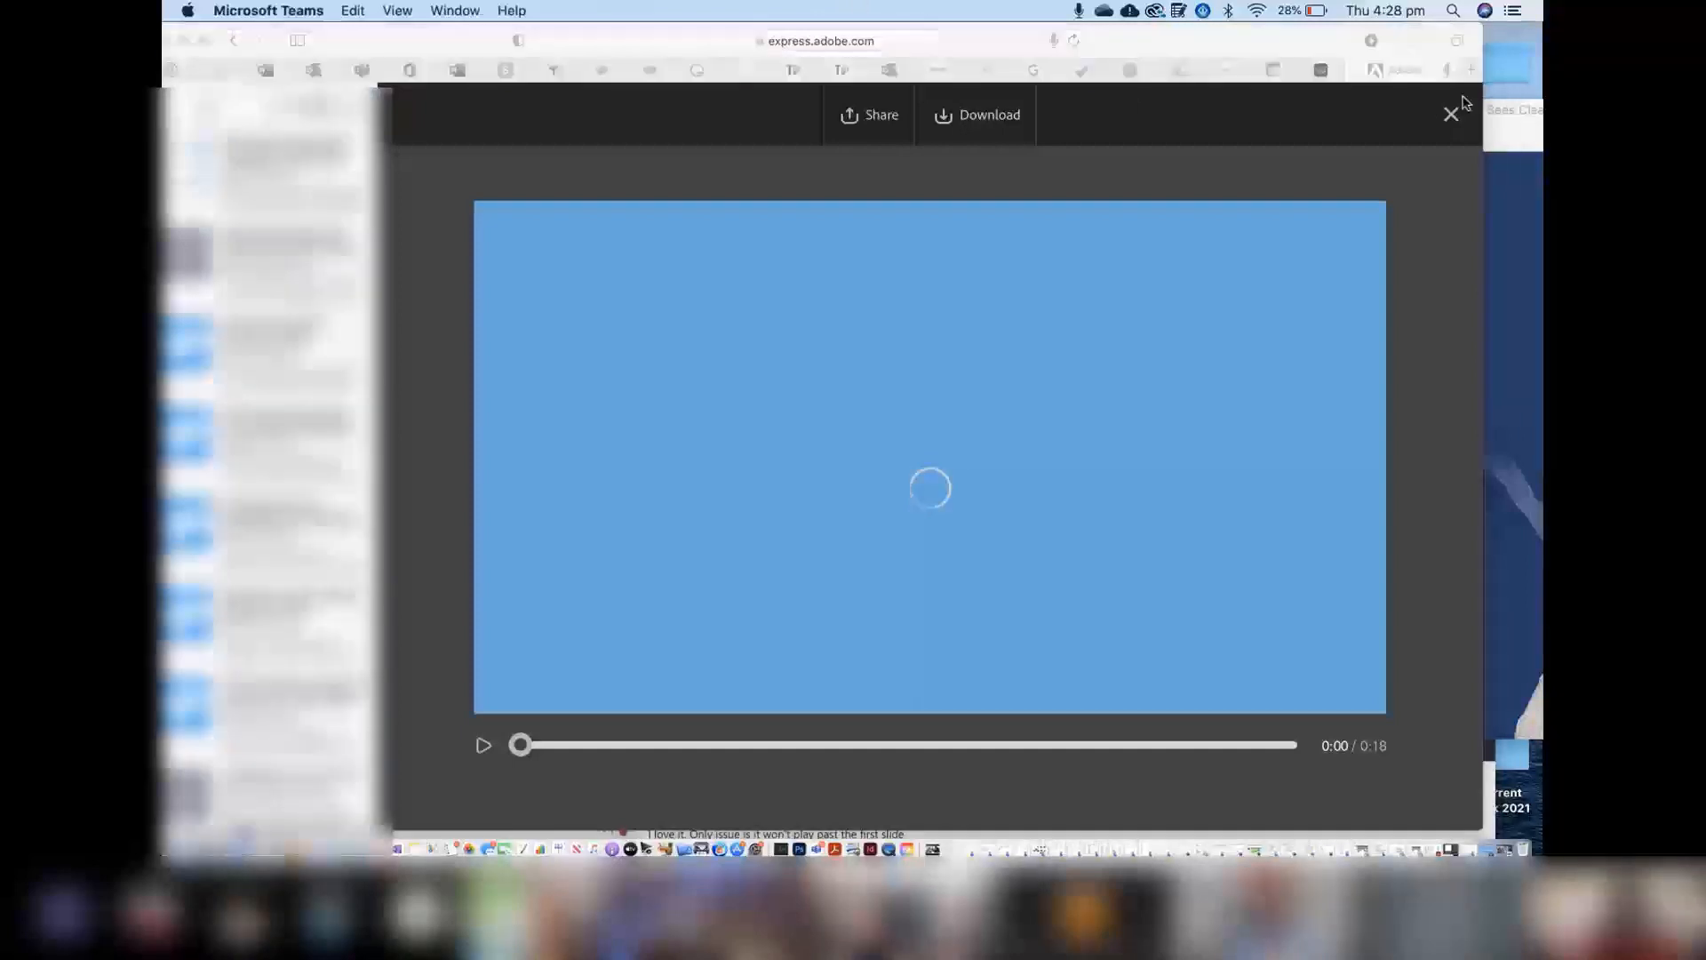
click(1451, 115)
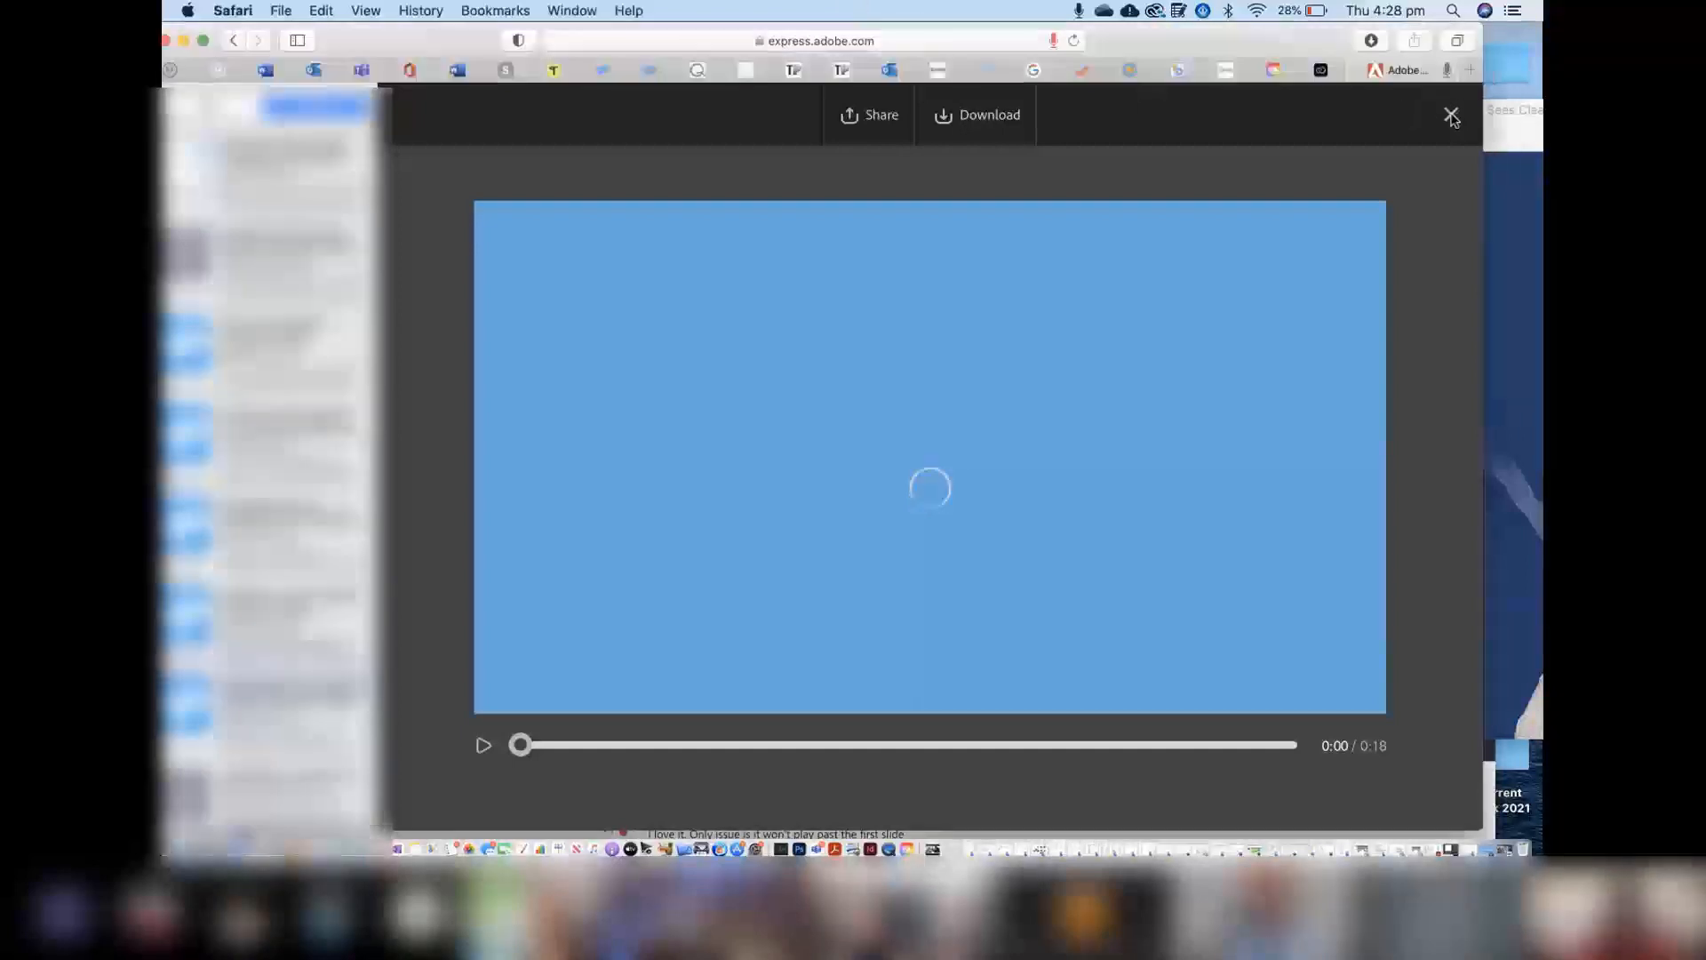
click(1451, 117)
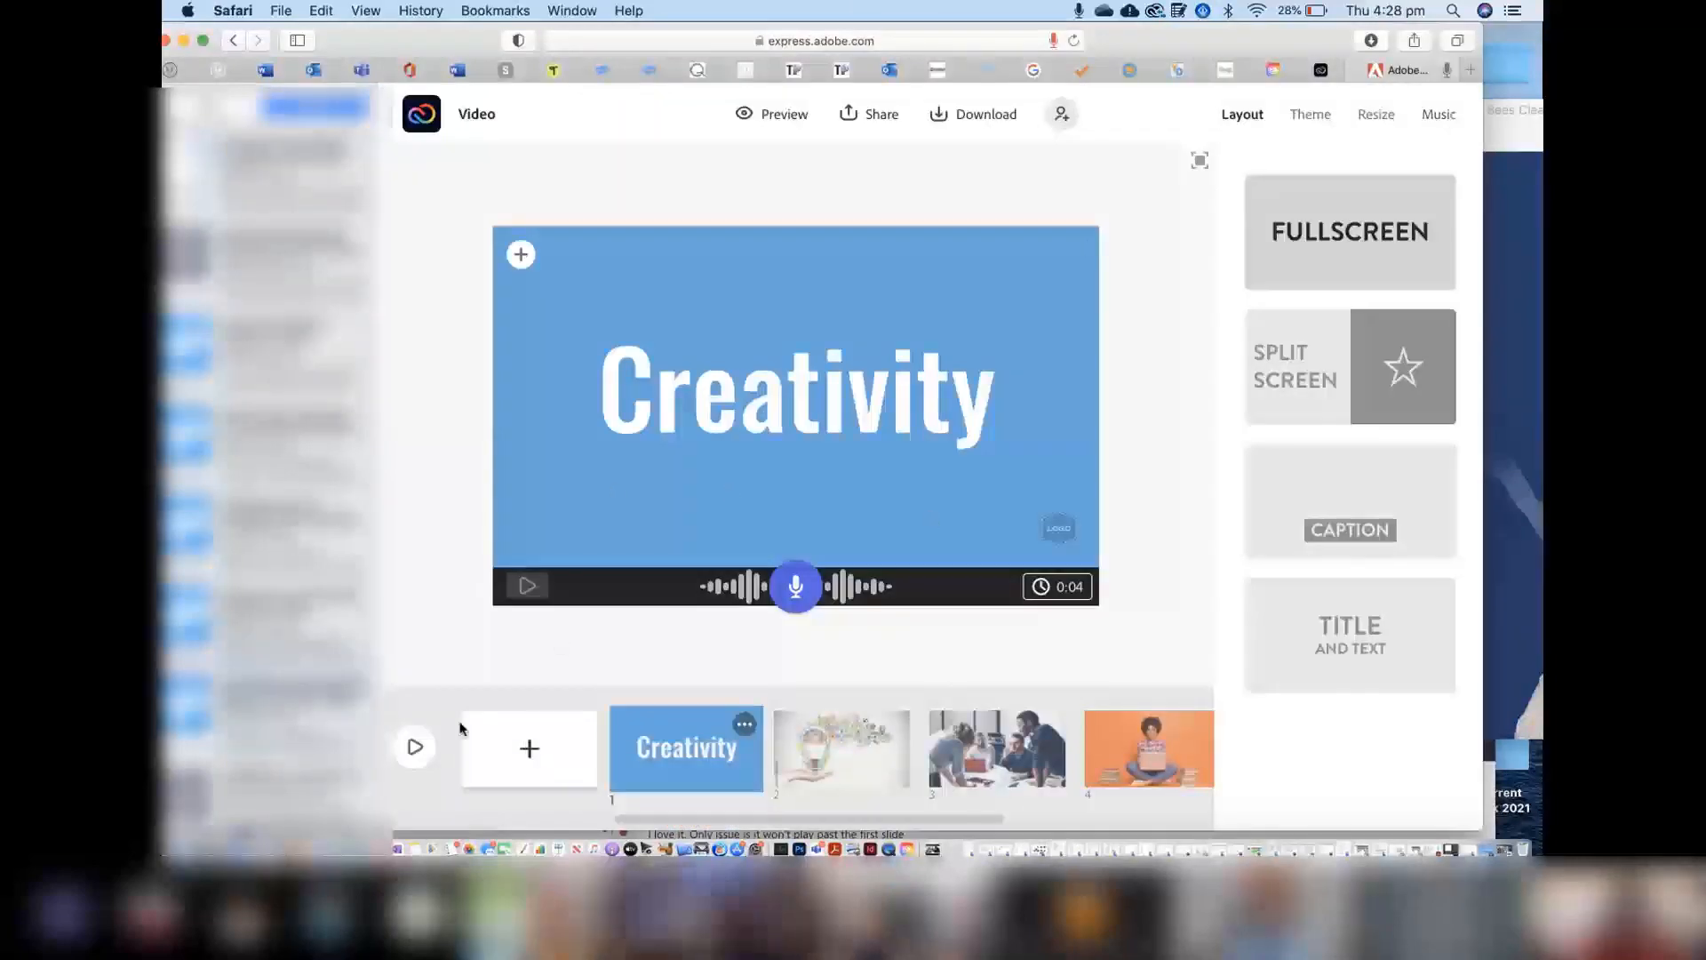
Retry the blue Creativity video's preview twice from the slide editor, moving the browser window between attempts.
click(415, 747)
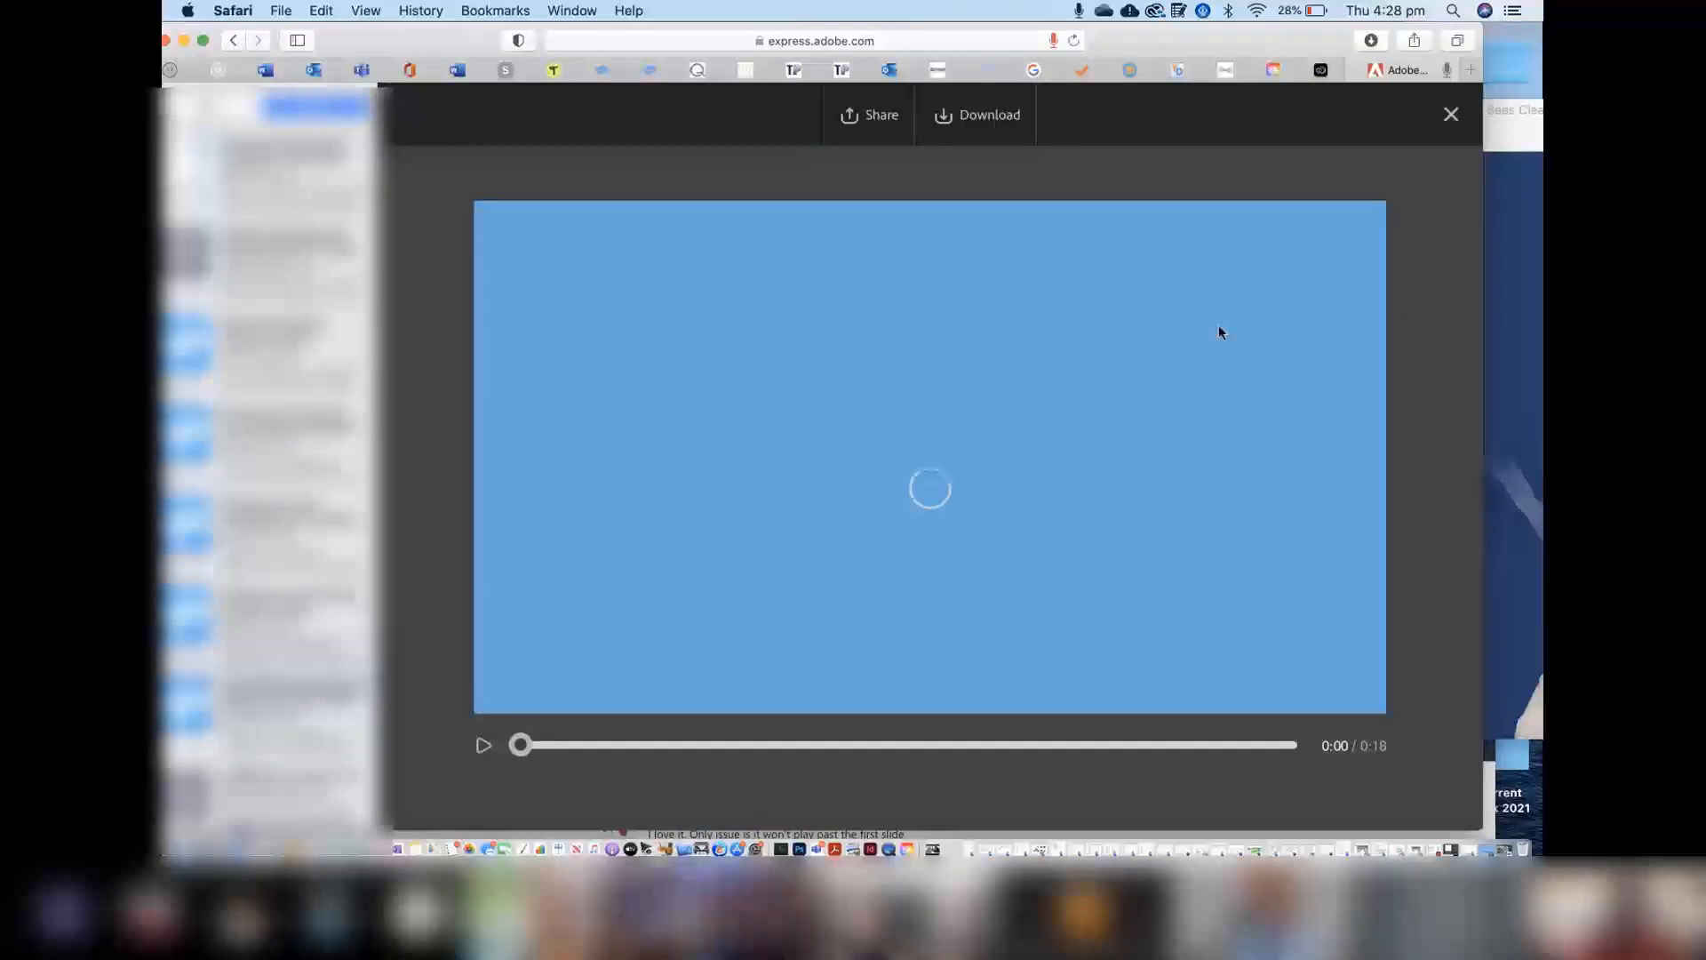
click(1452, 116)
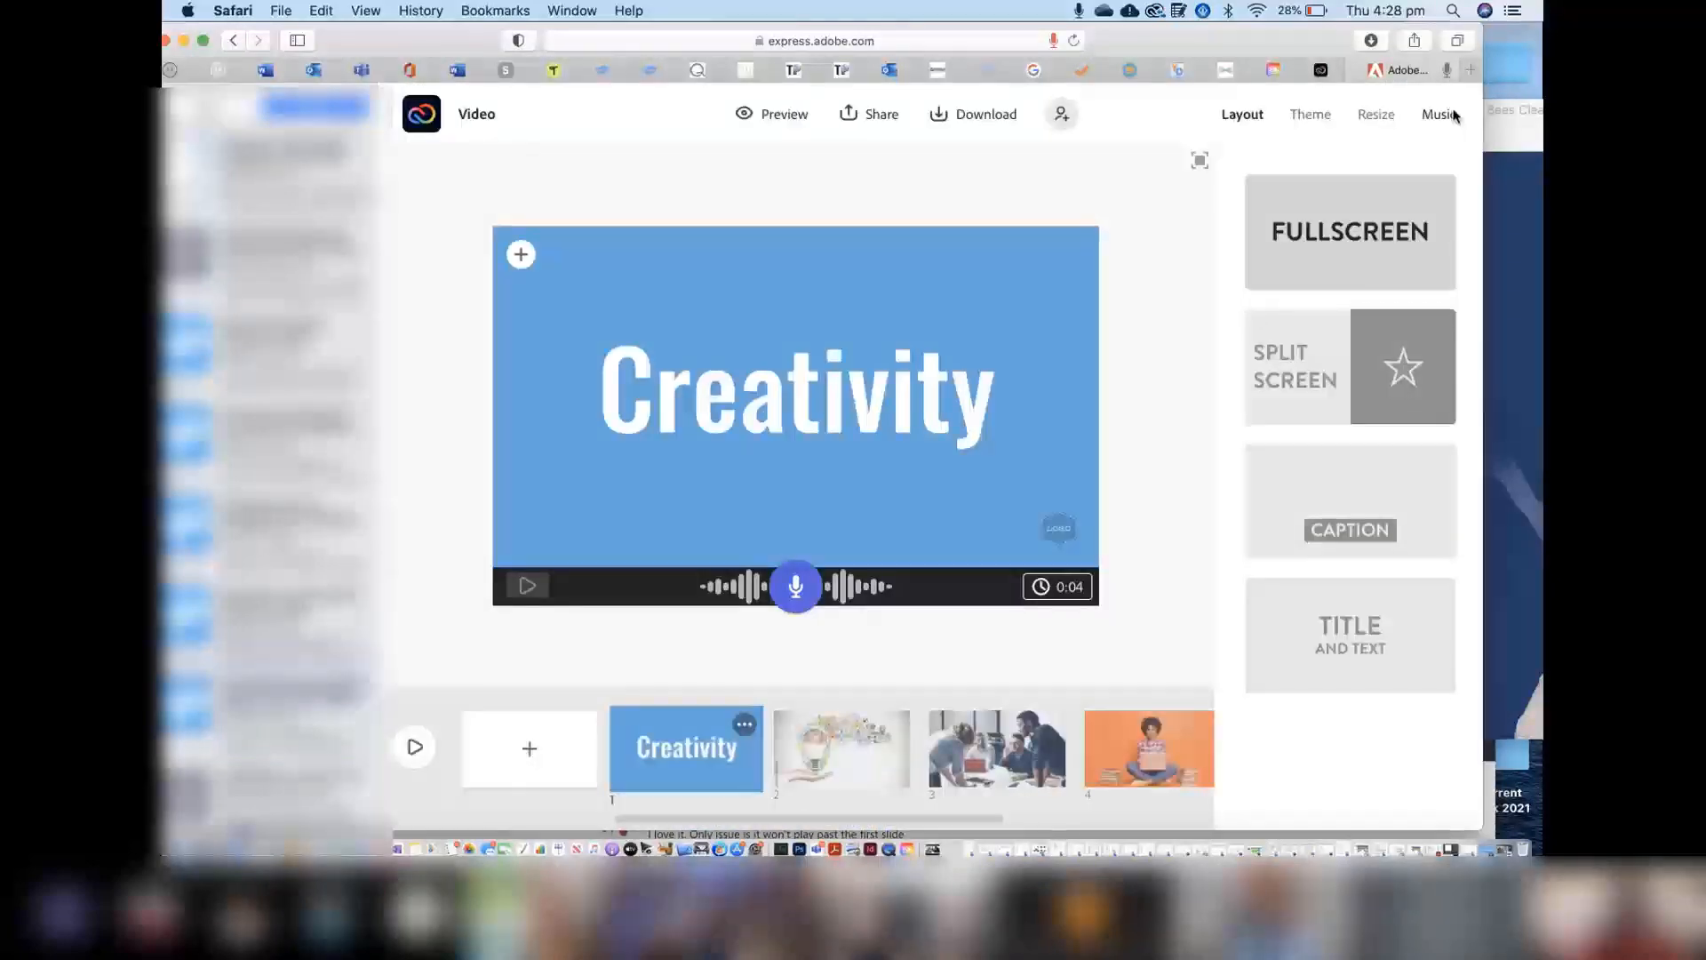
drag(1289, 38, 1351, 7)
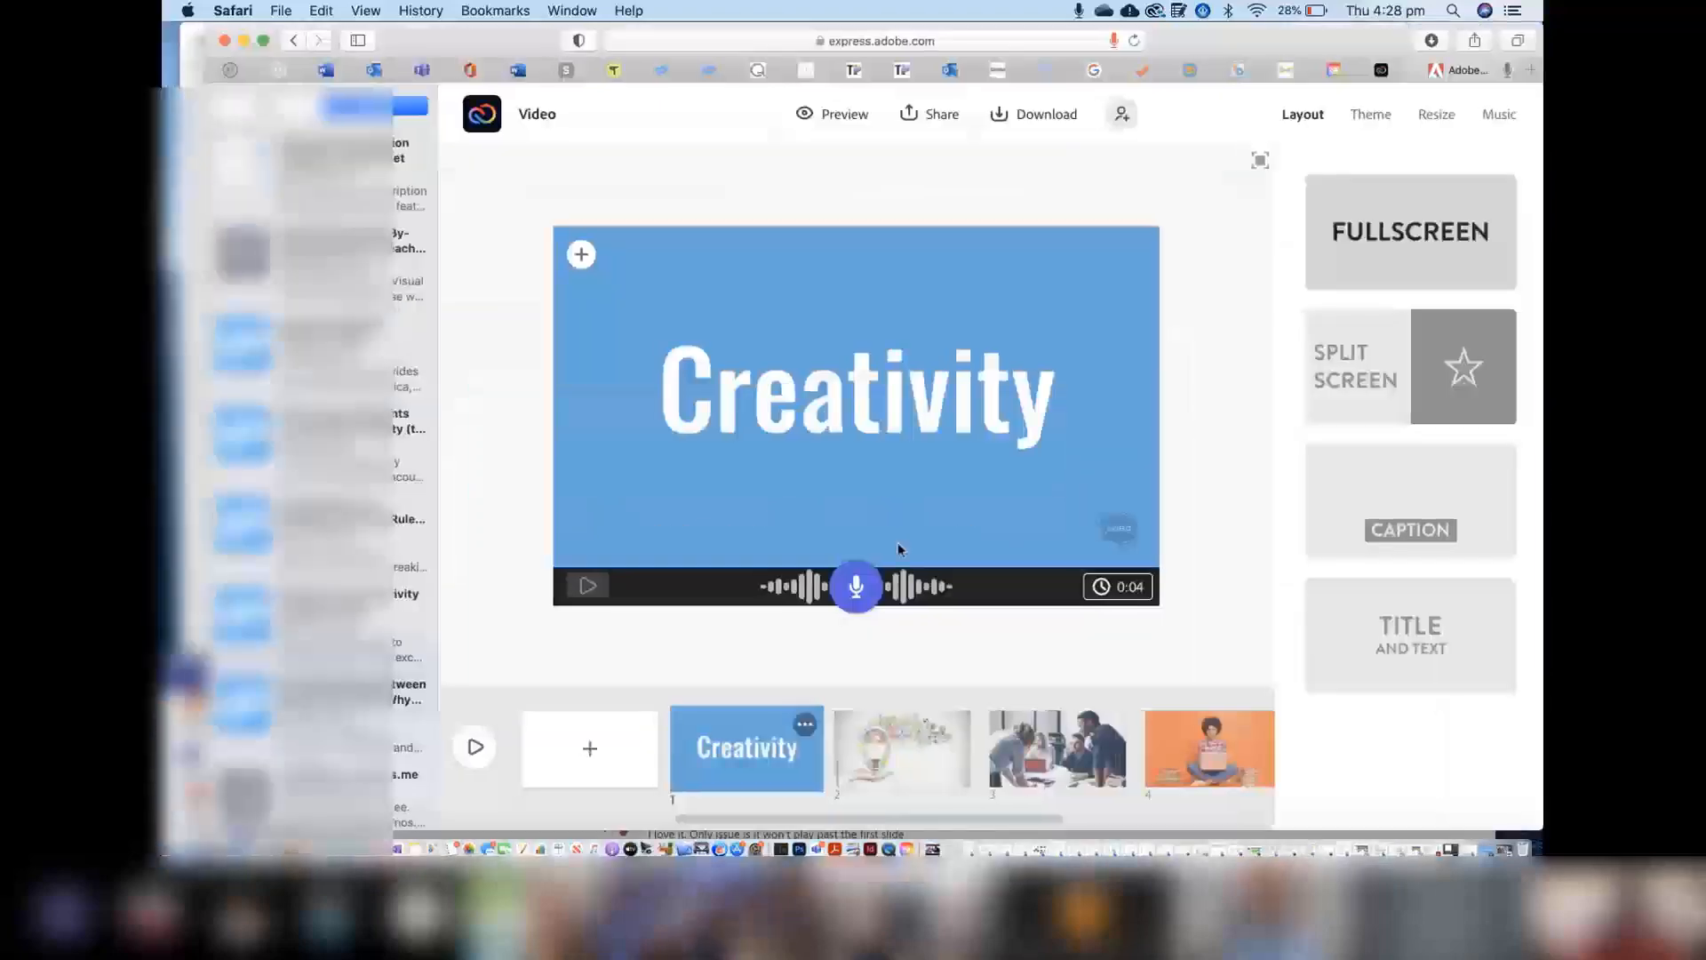
click(475, 747)
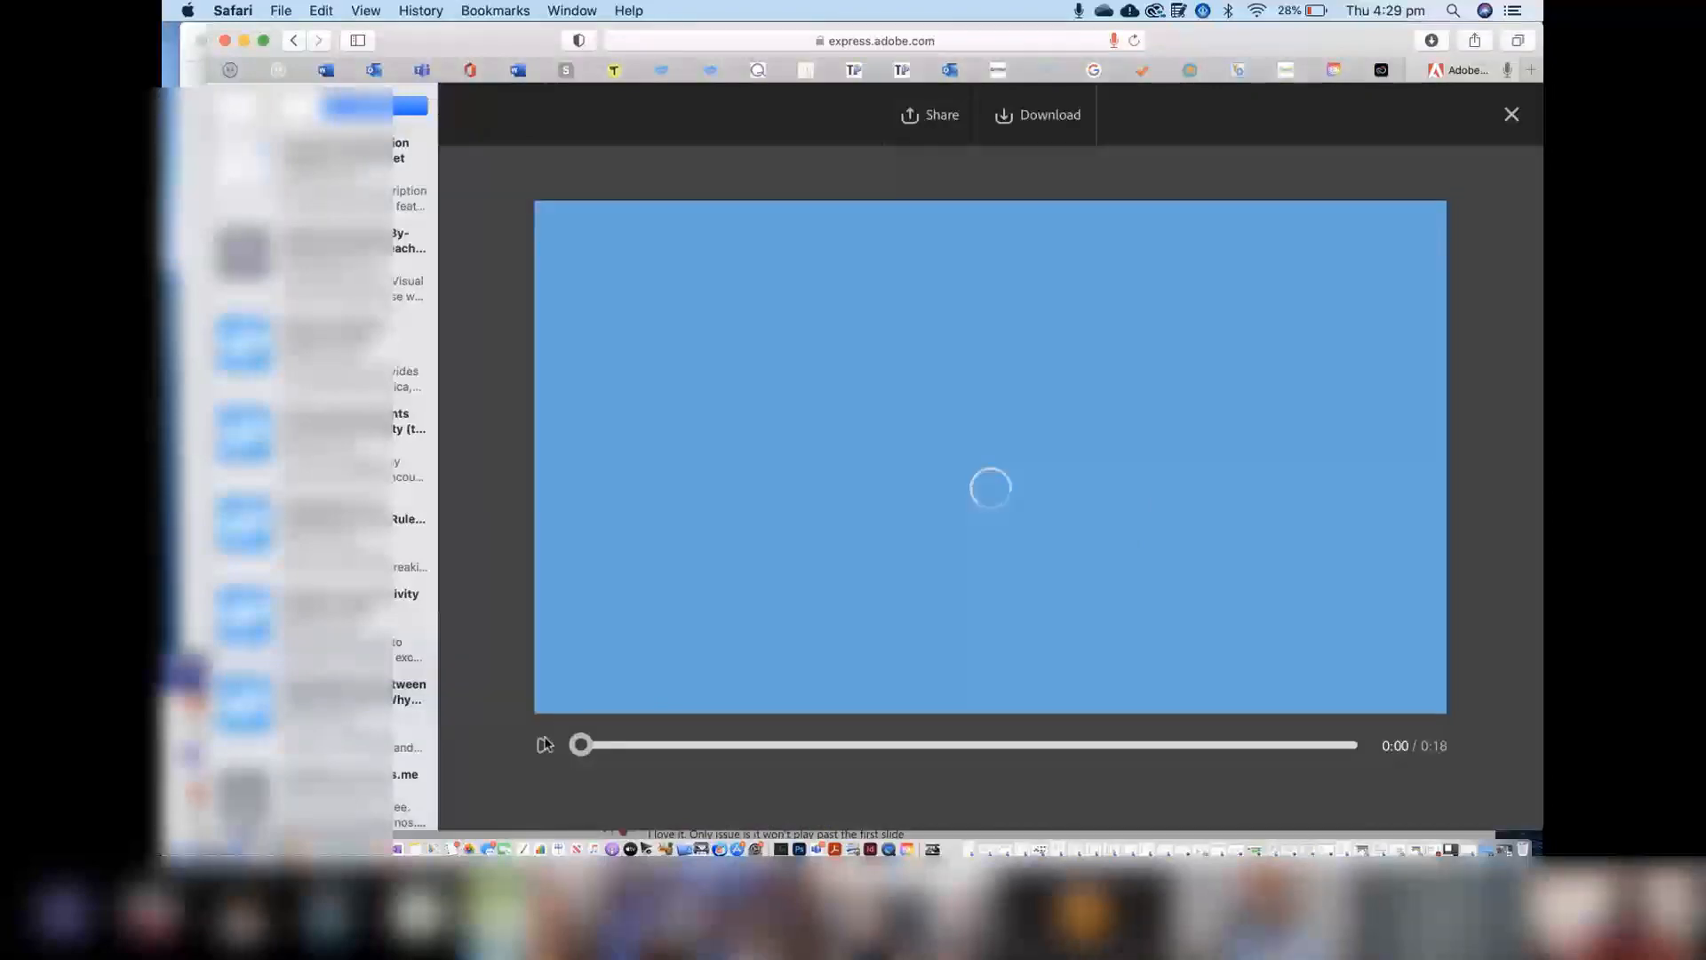
click(1512, 115)
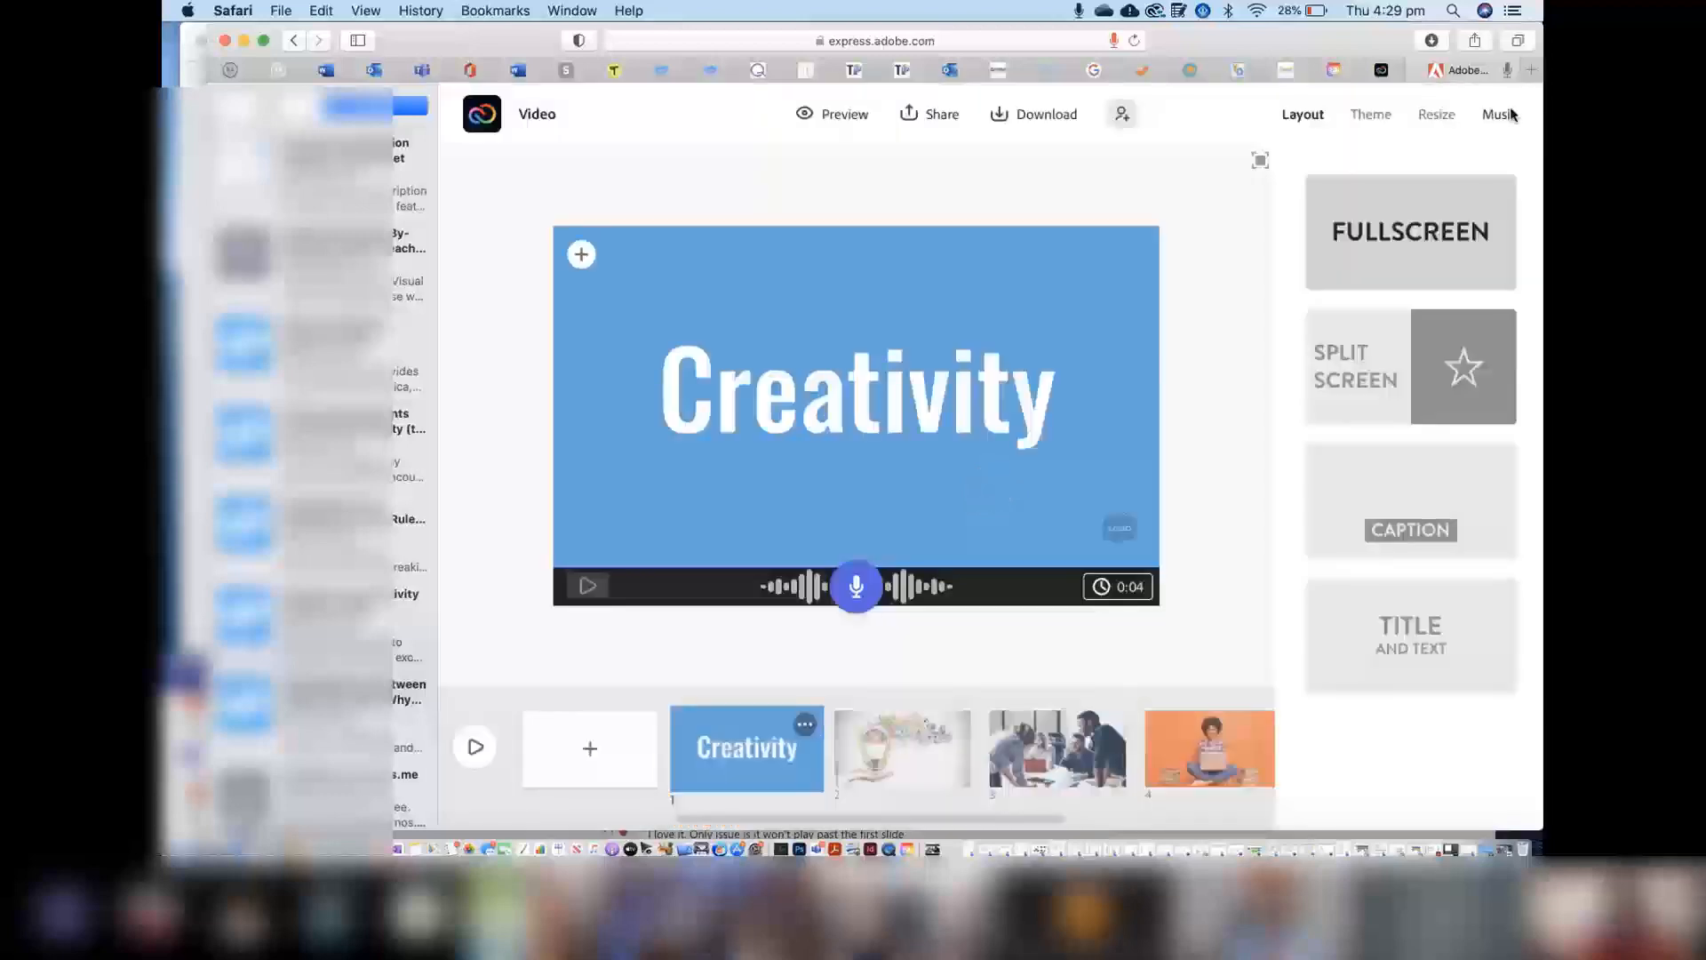
click(1453, 10)
text(Dow)
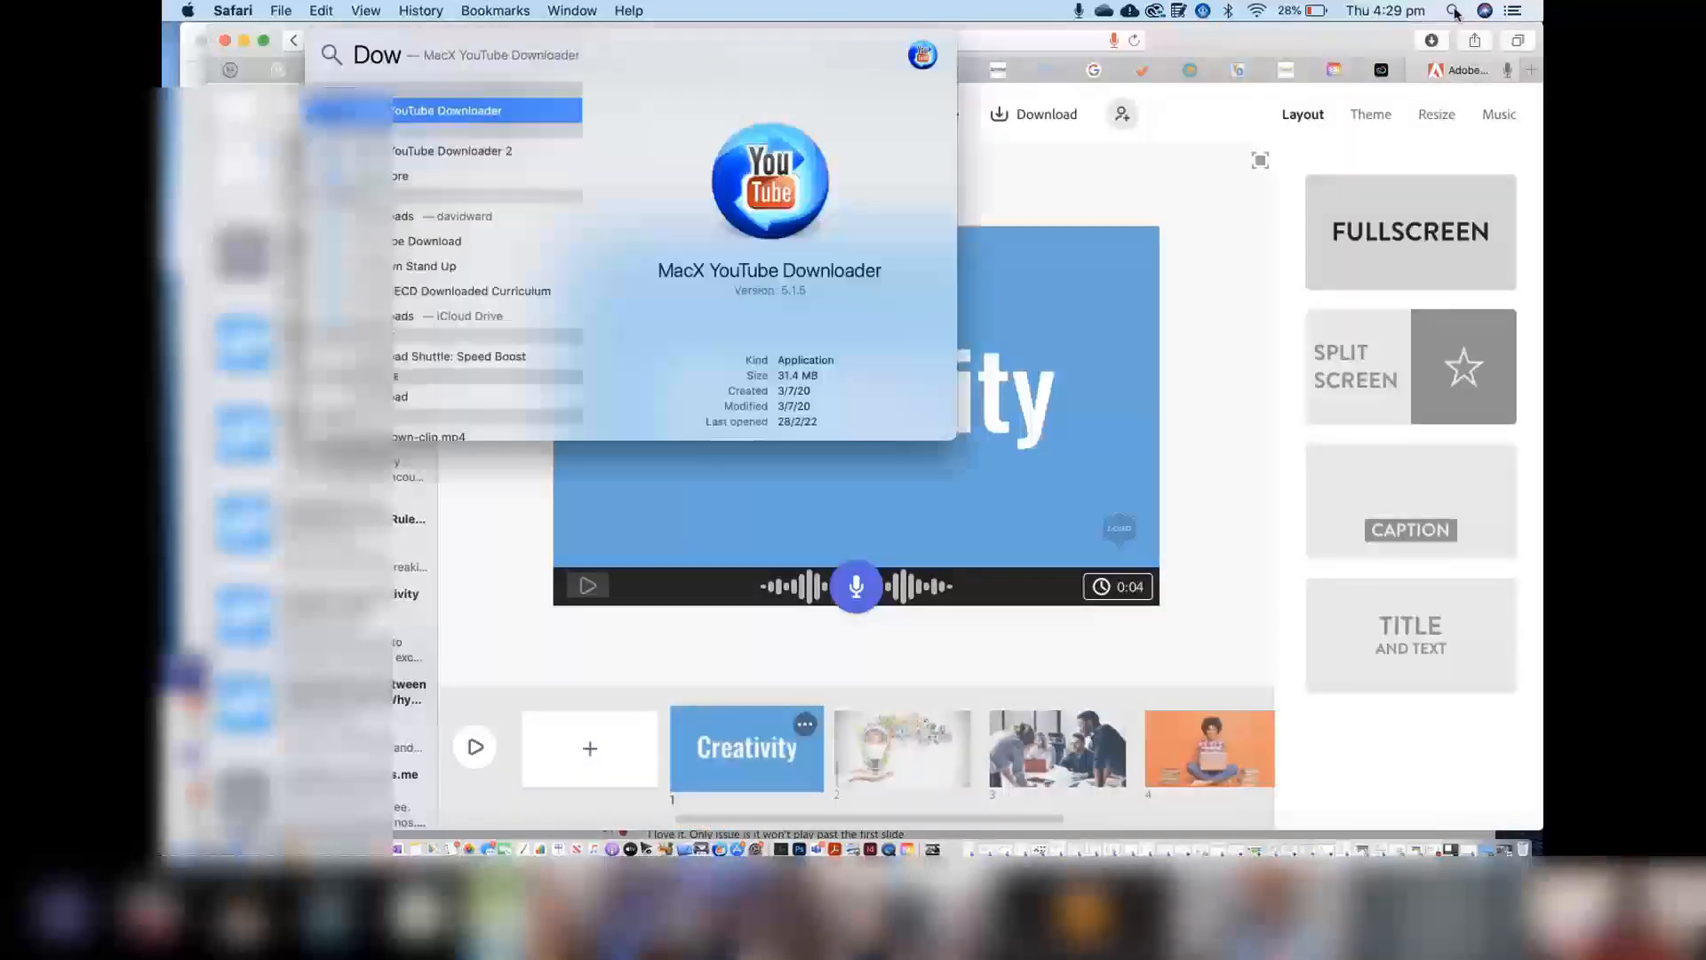
text(n)
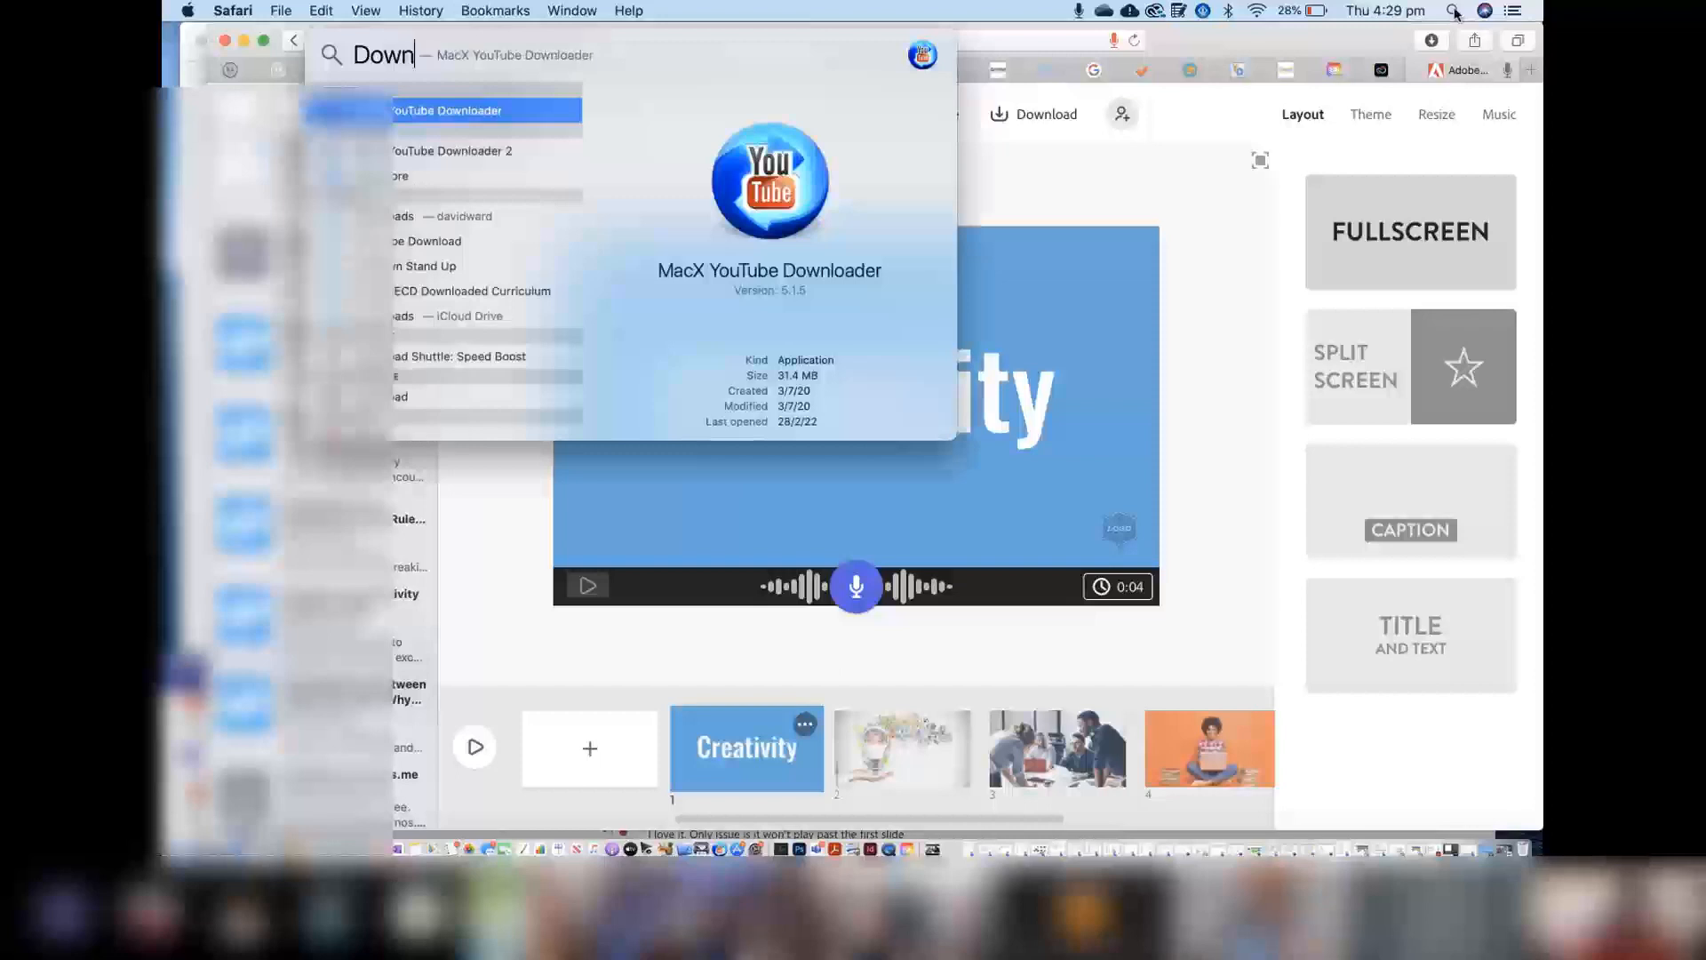
text(loa)
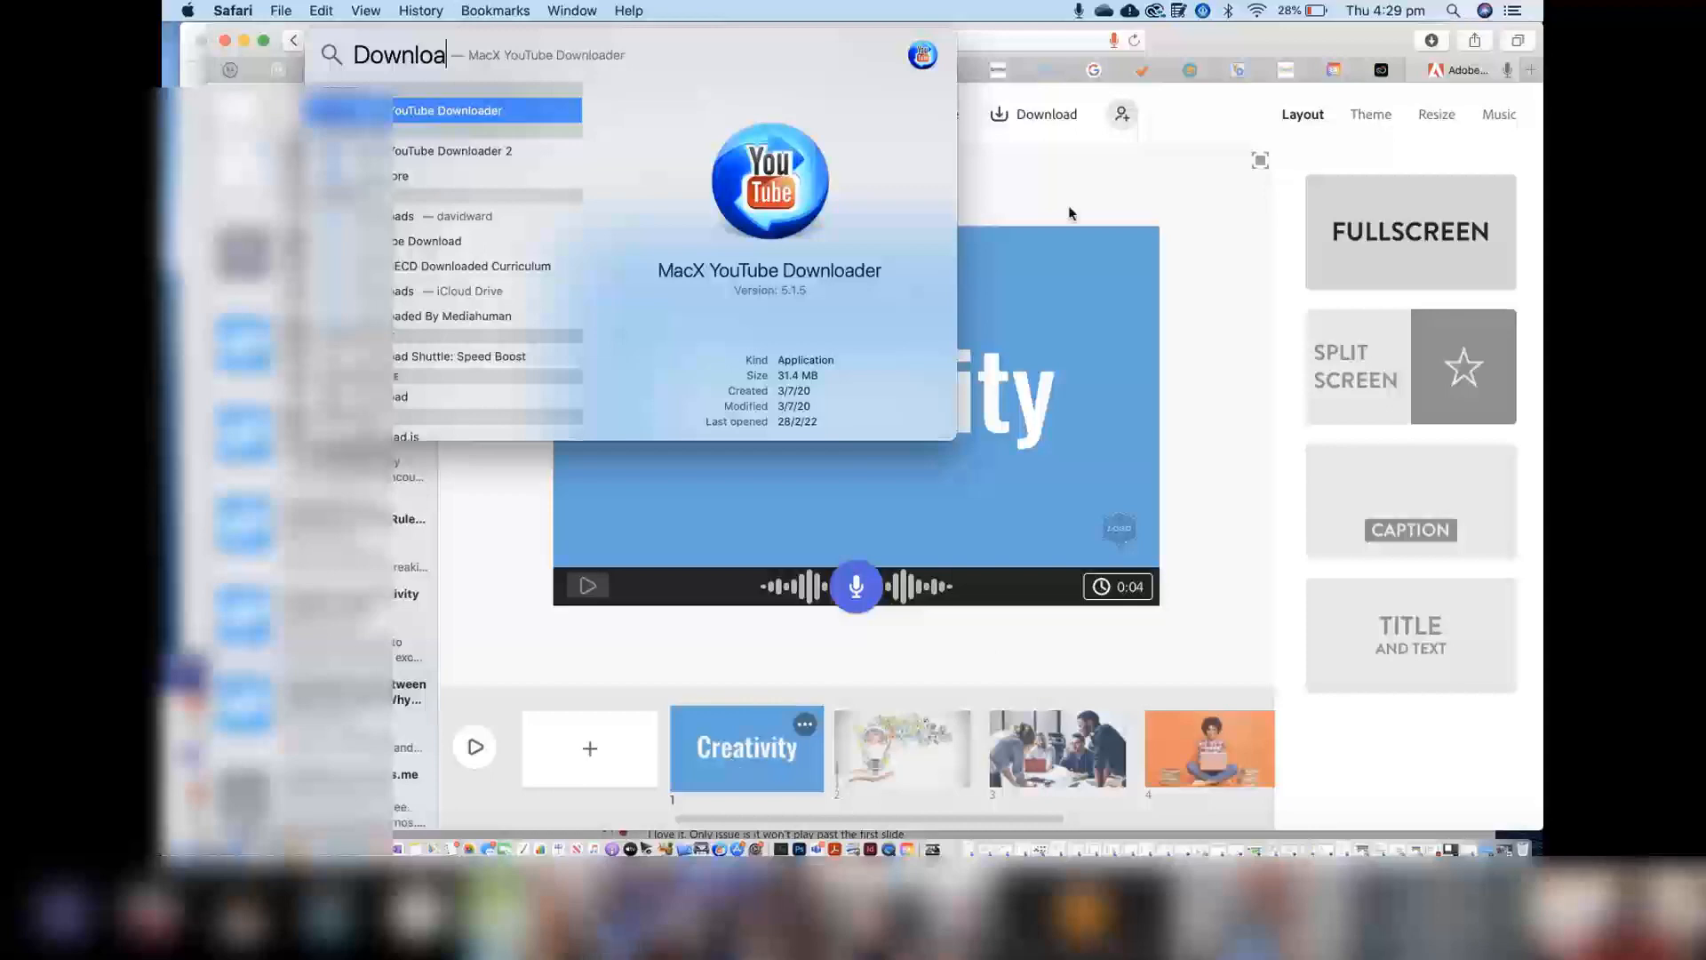
click(1197, 40)
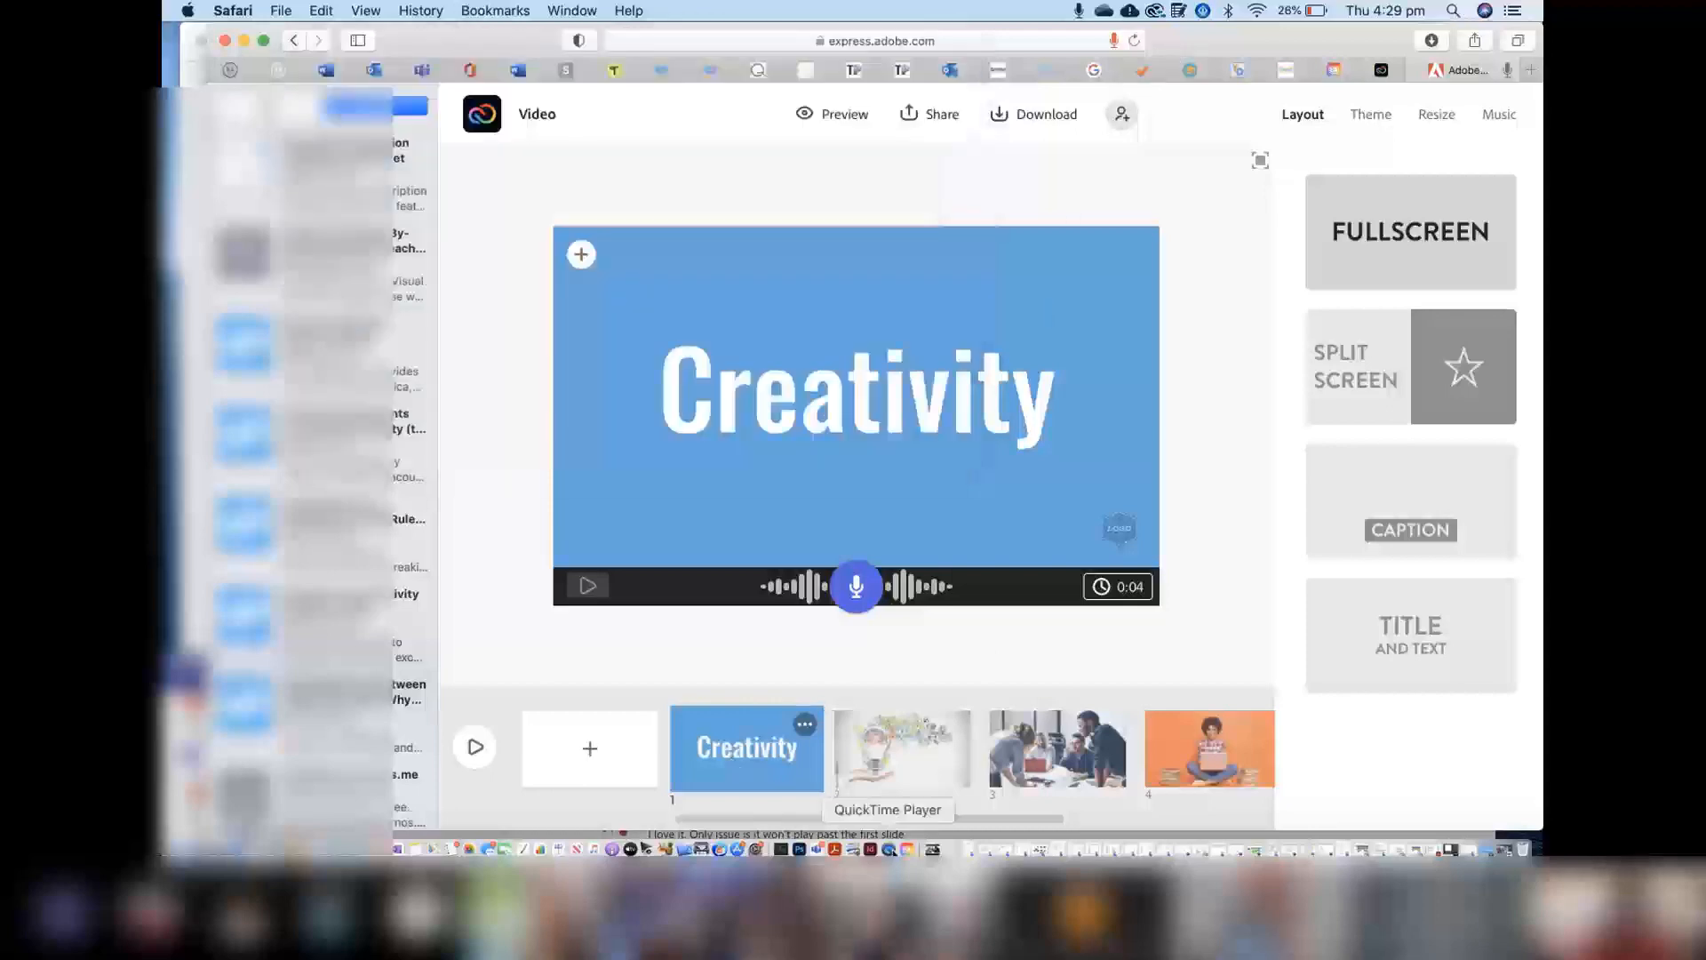
Switch to QuickTime Player and play My_video.mp4 from near its beginning, pausing on the office meeting slide.
click(932, 845)
click(1000, 234)
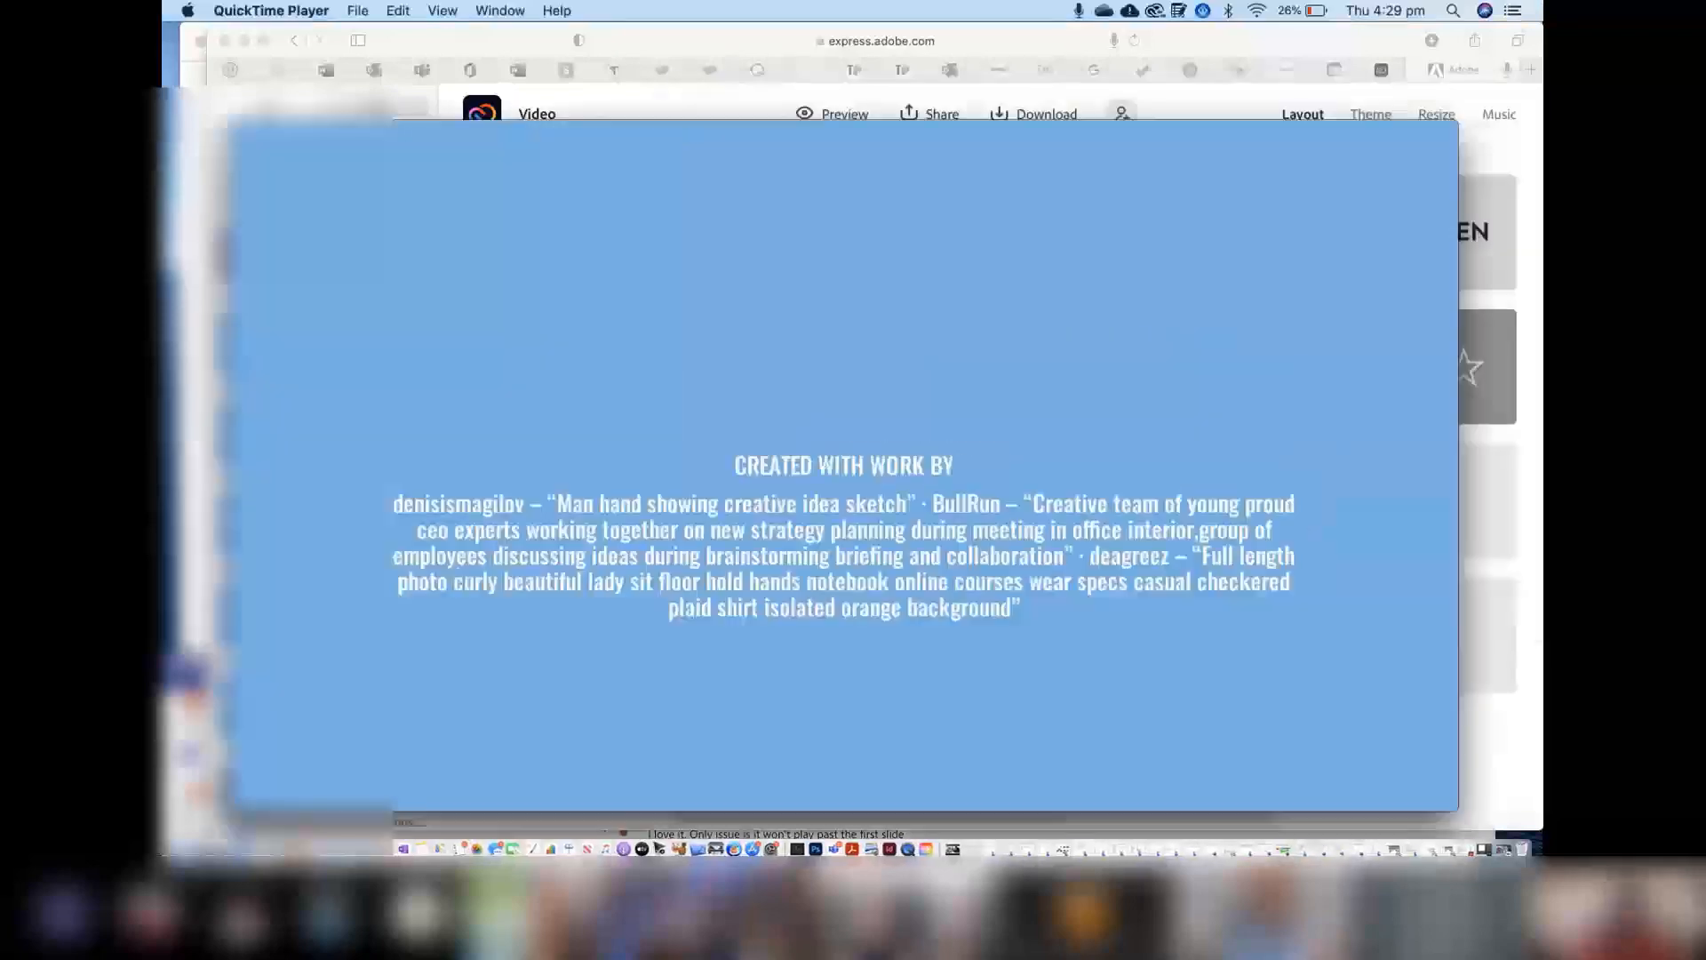
mouse_move(672, 716)
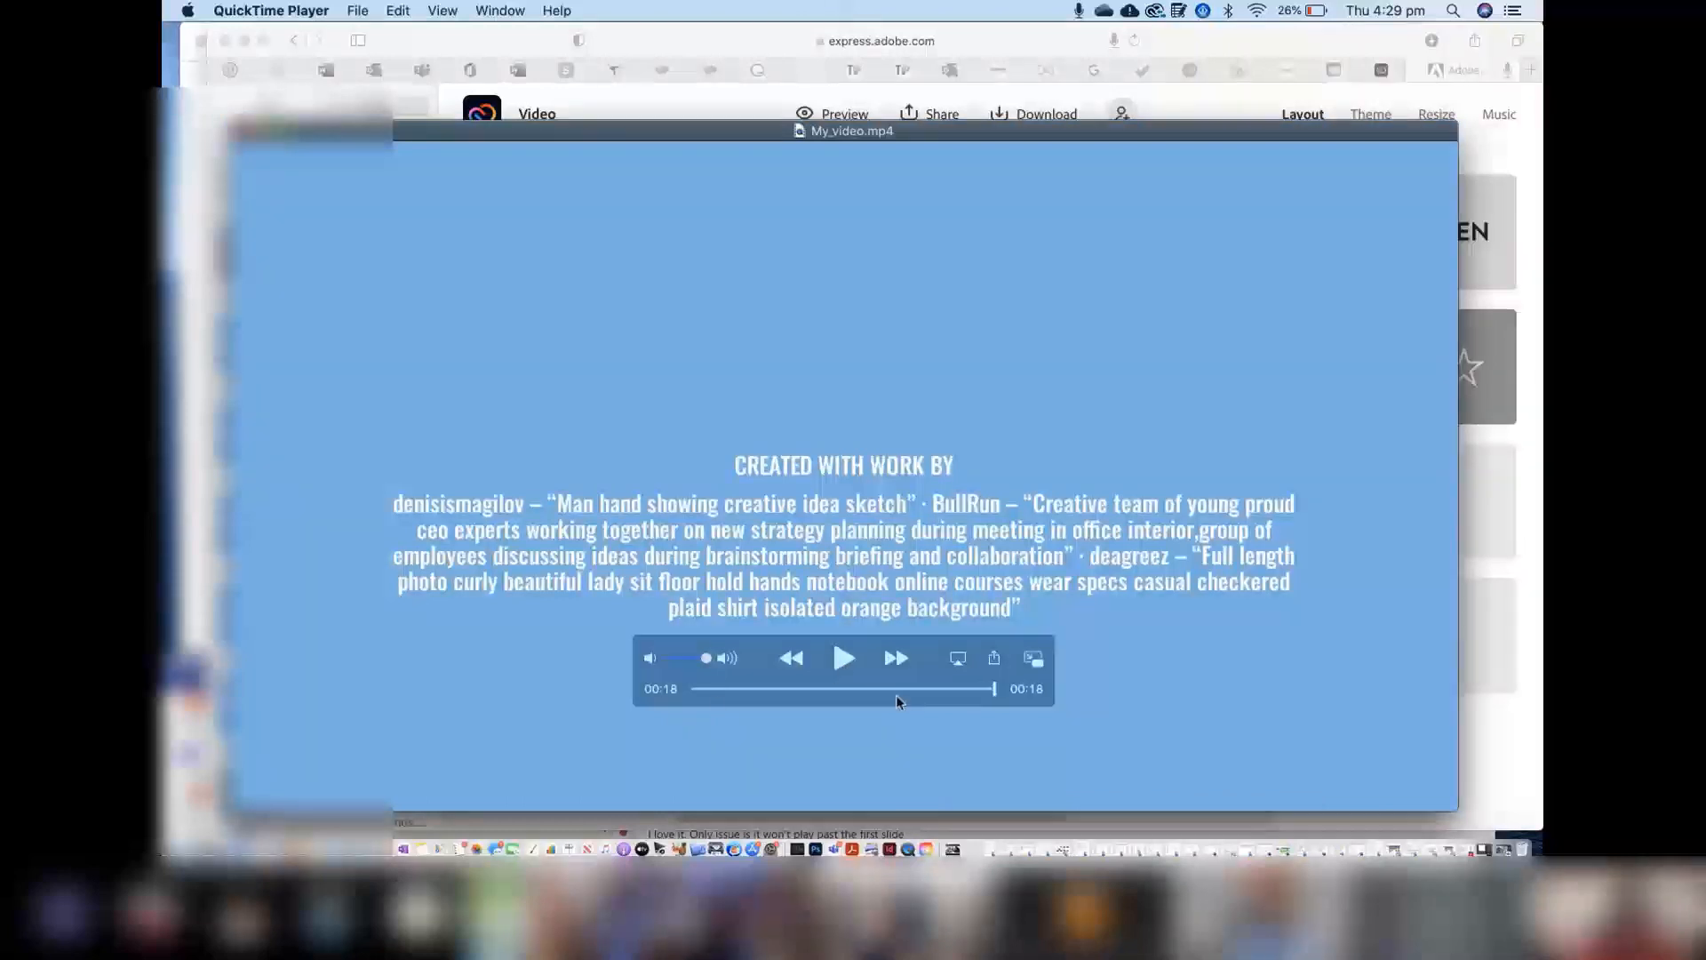
click(691, 689)
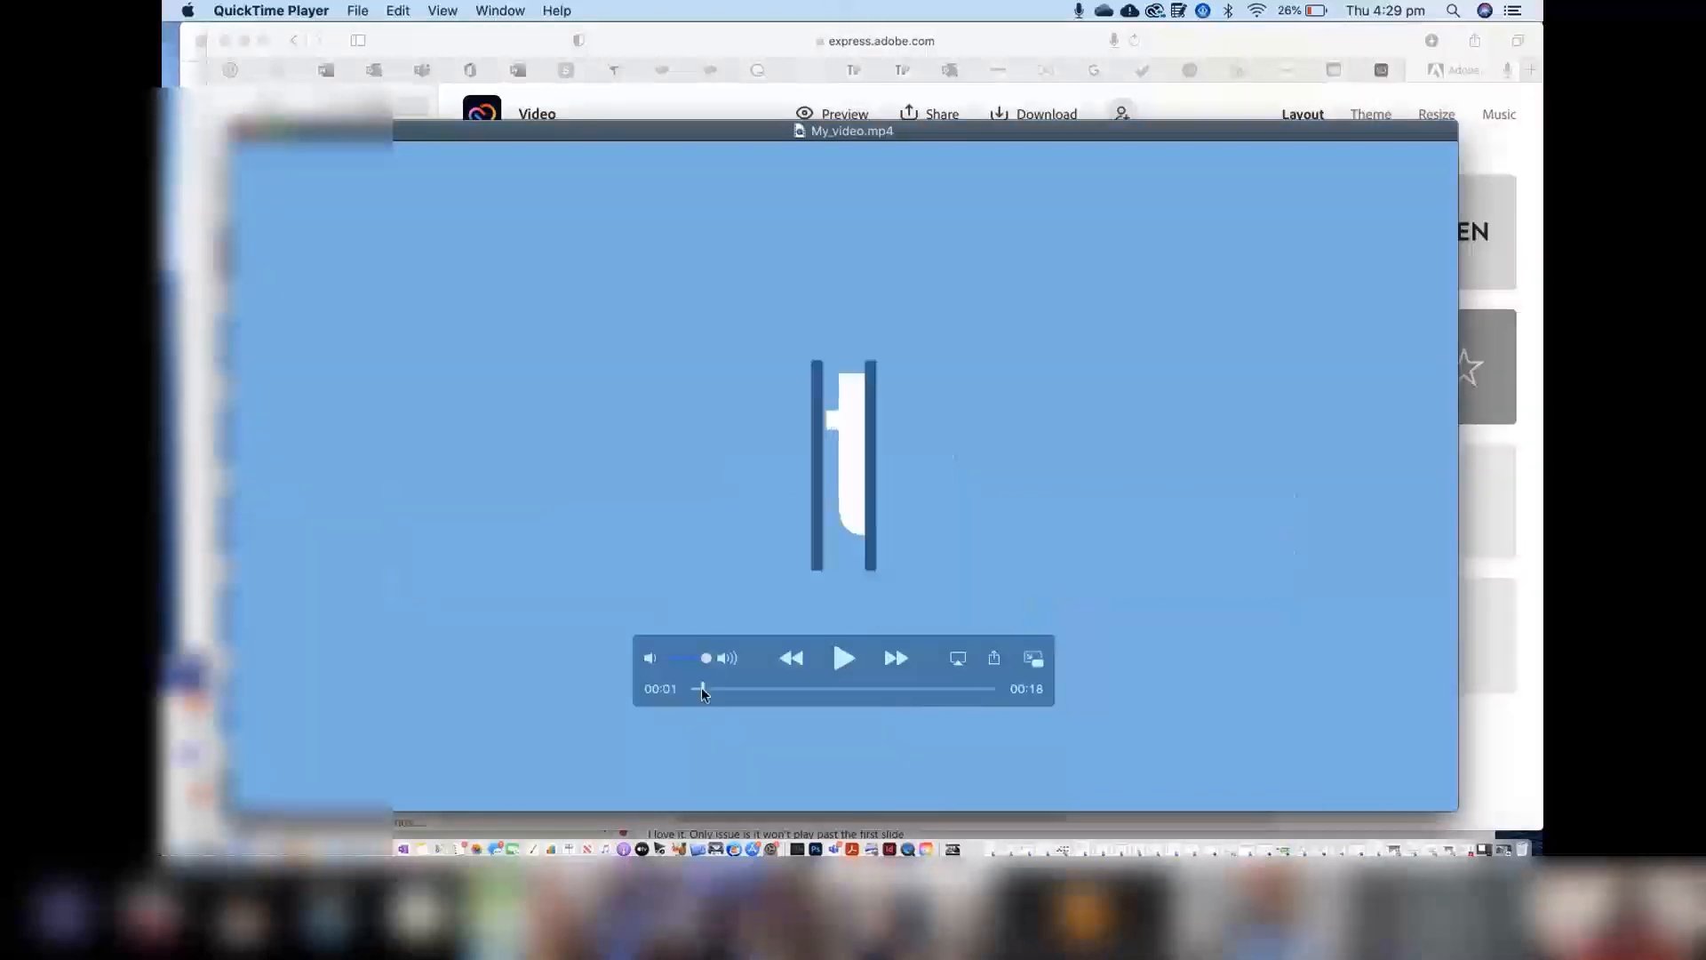
click(846, 658)
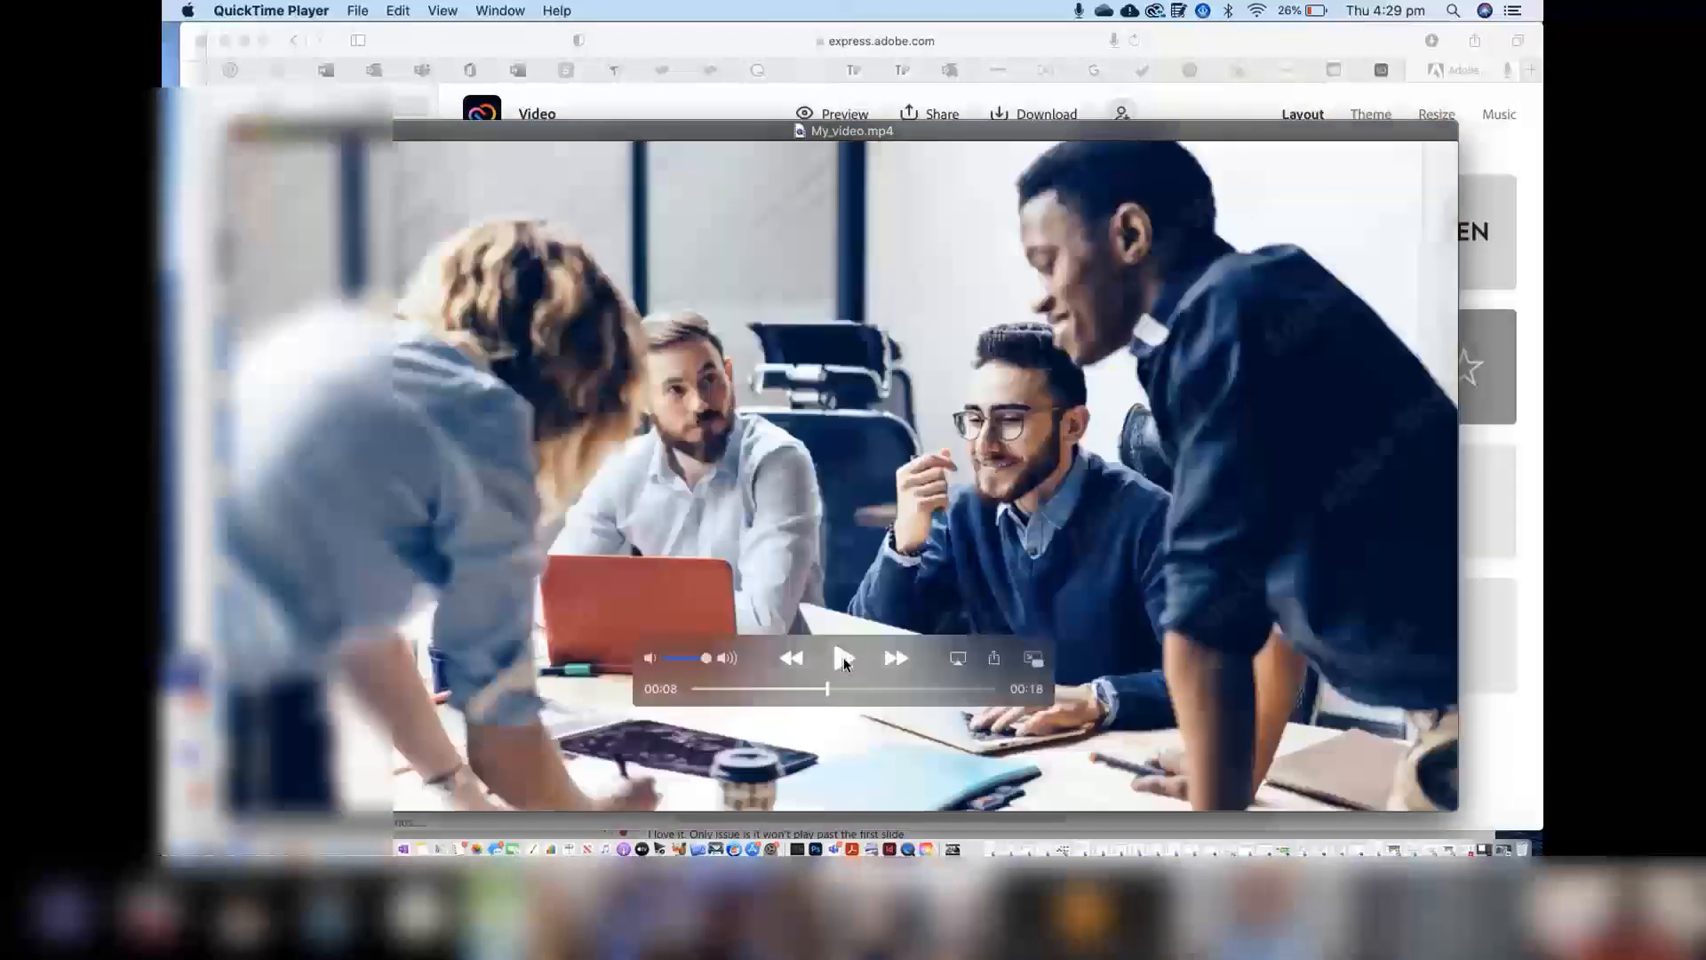
click(845, 657)
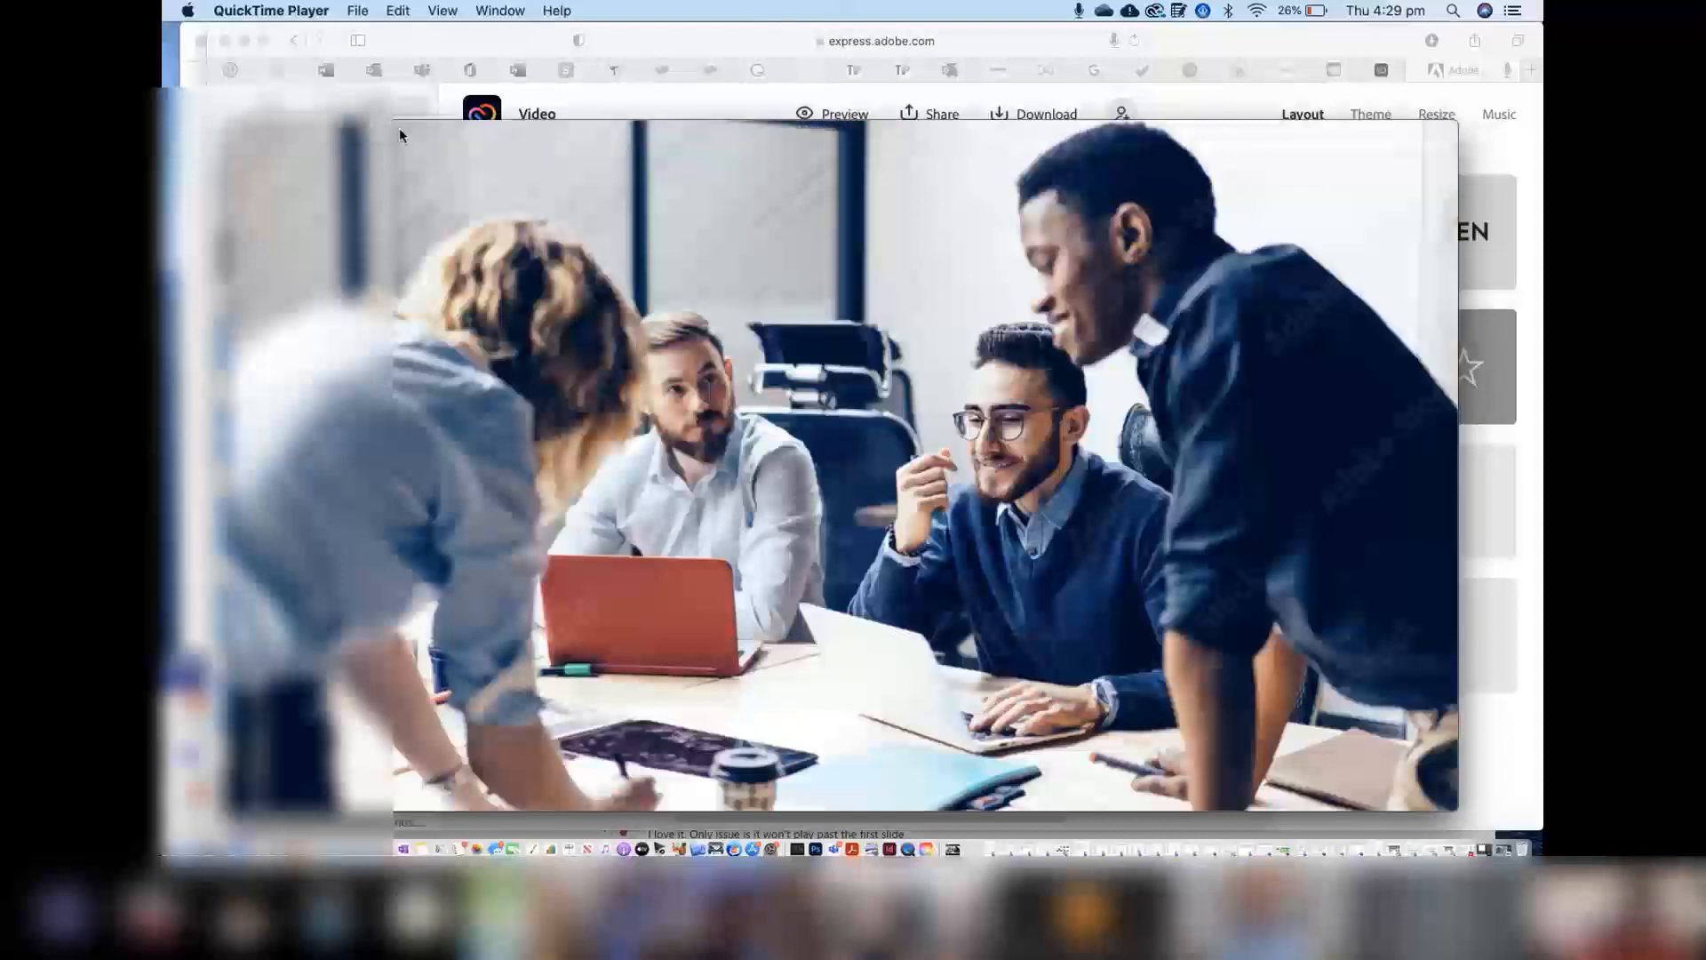
mouse_move(1045, 313)
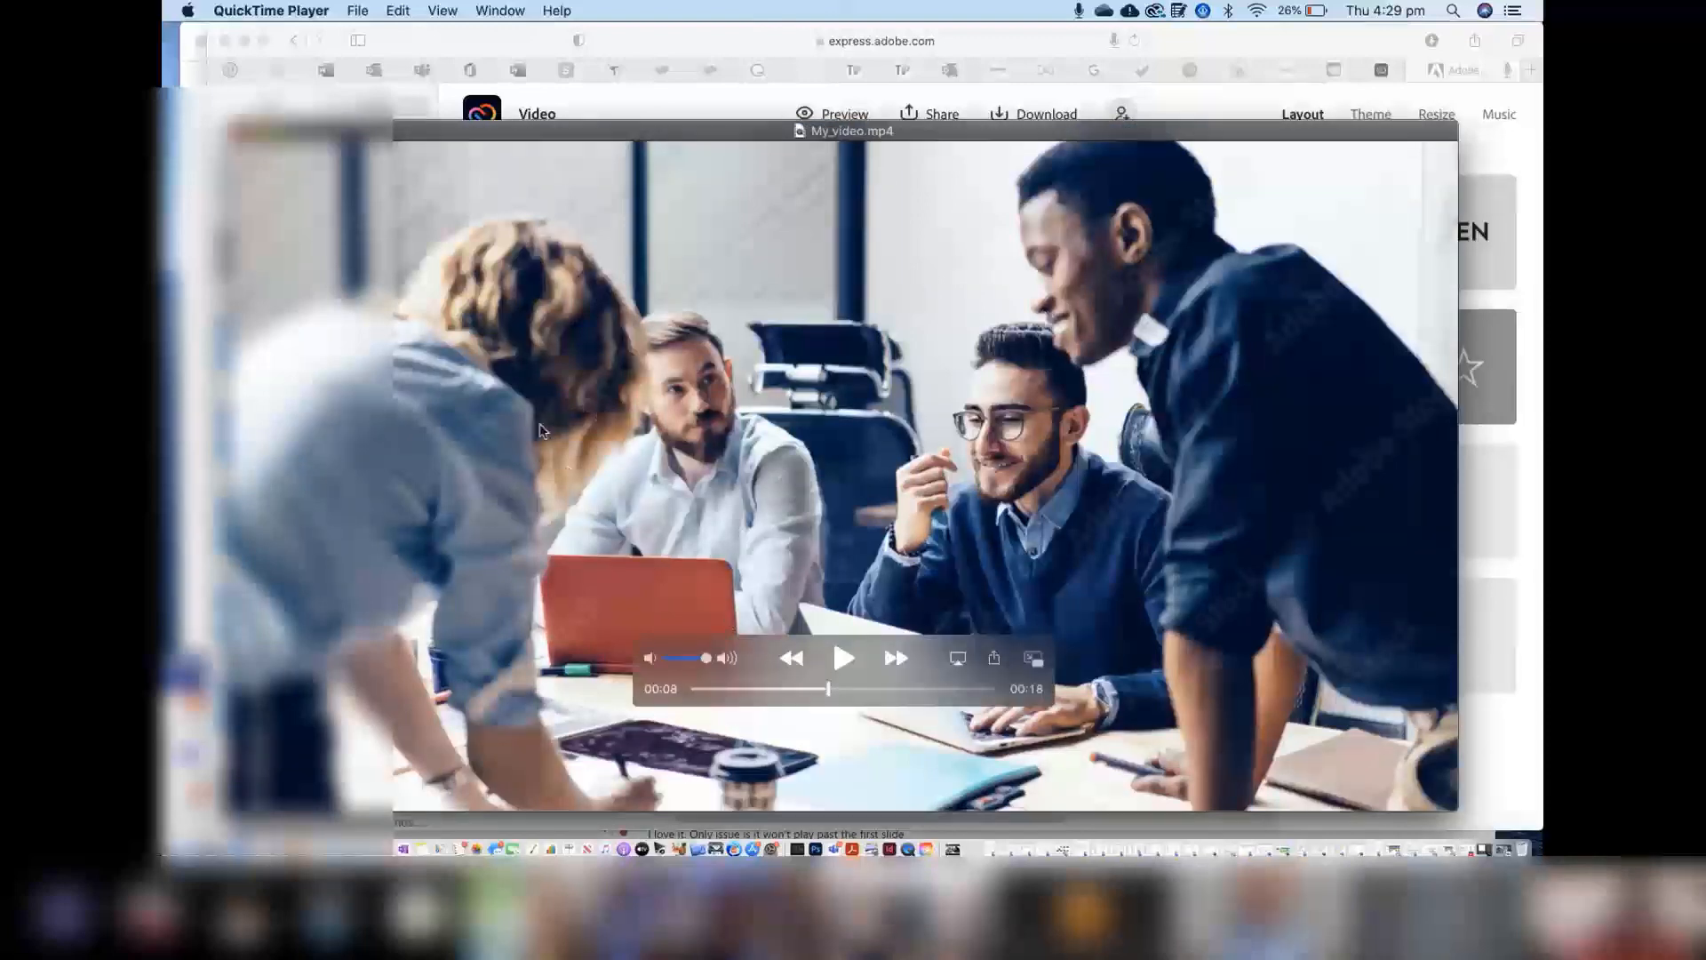
click(887, 7)
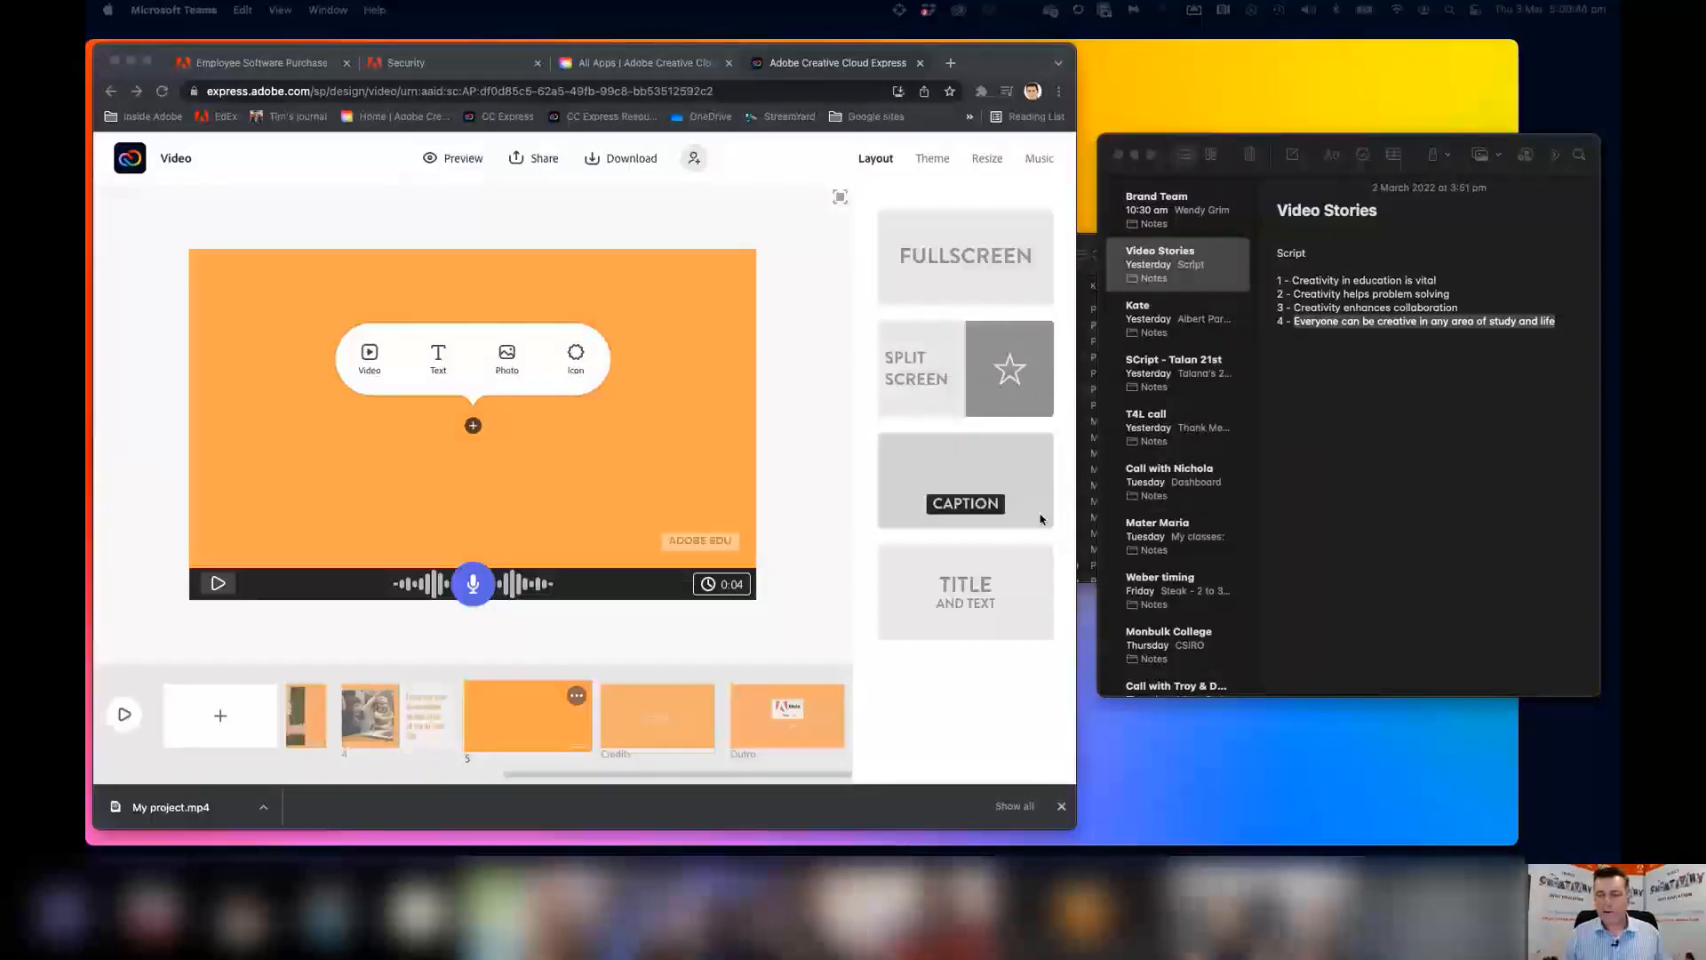
Add the video file My project.mp4 from the Downloads folder to the empty slide 5.
click(517, 727)
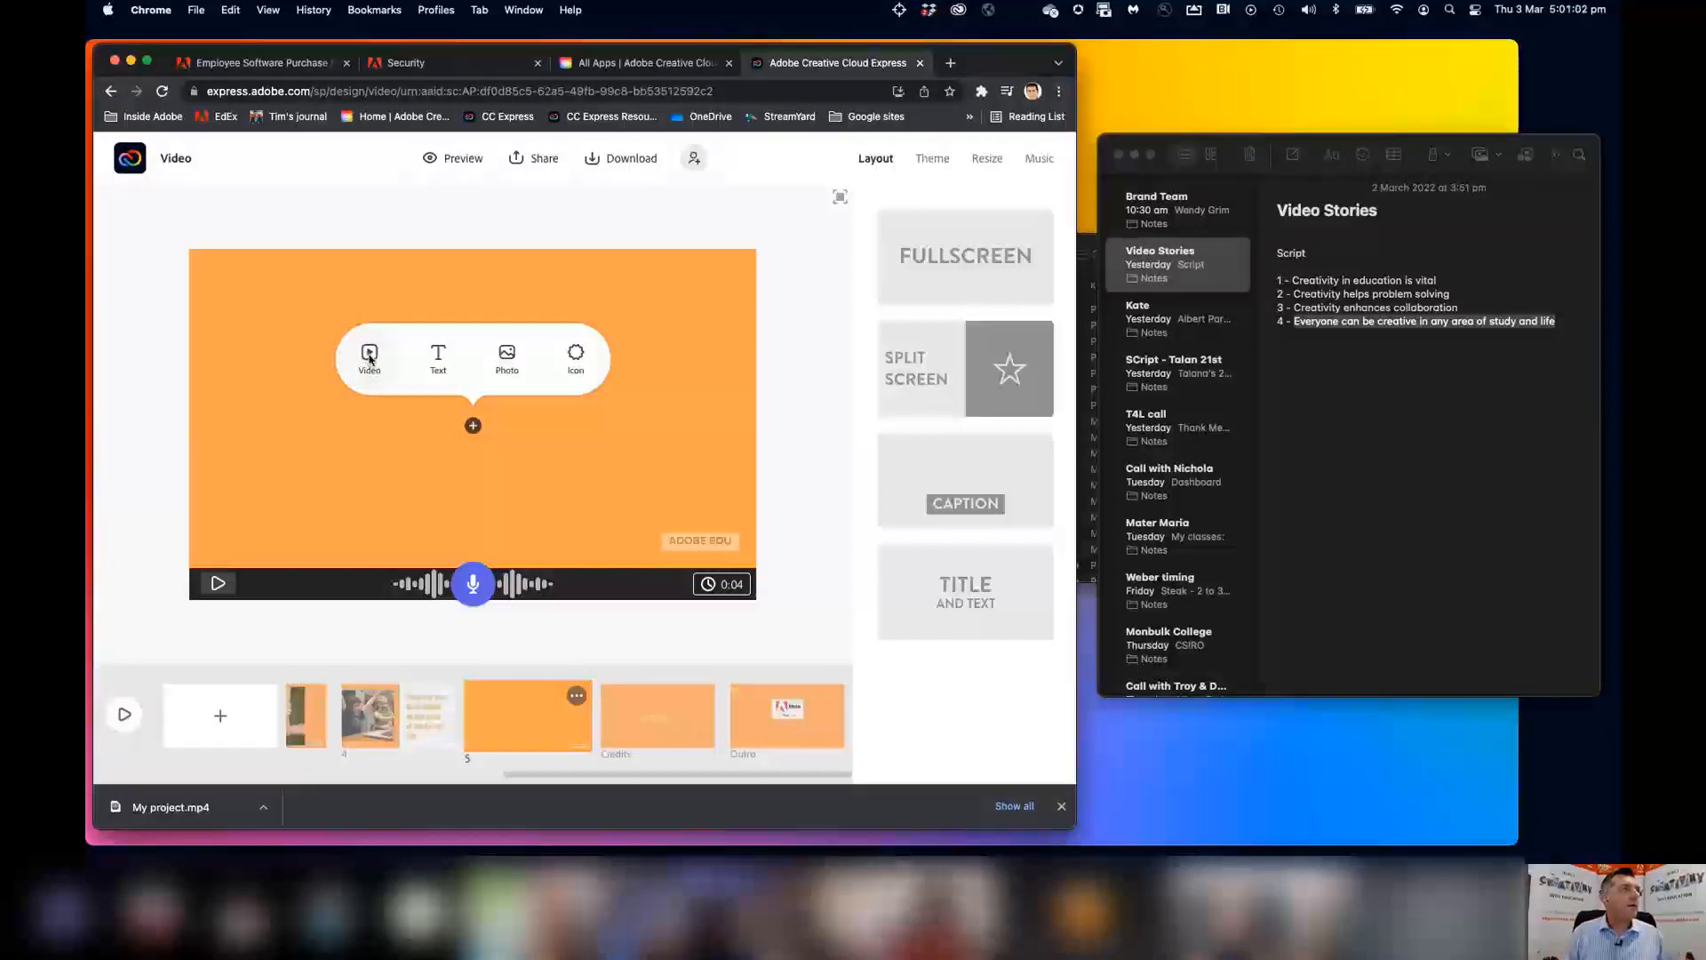
click(369, 357)
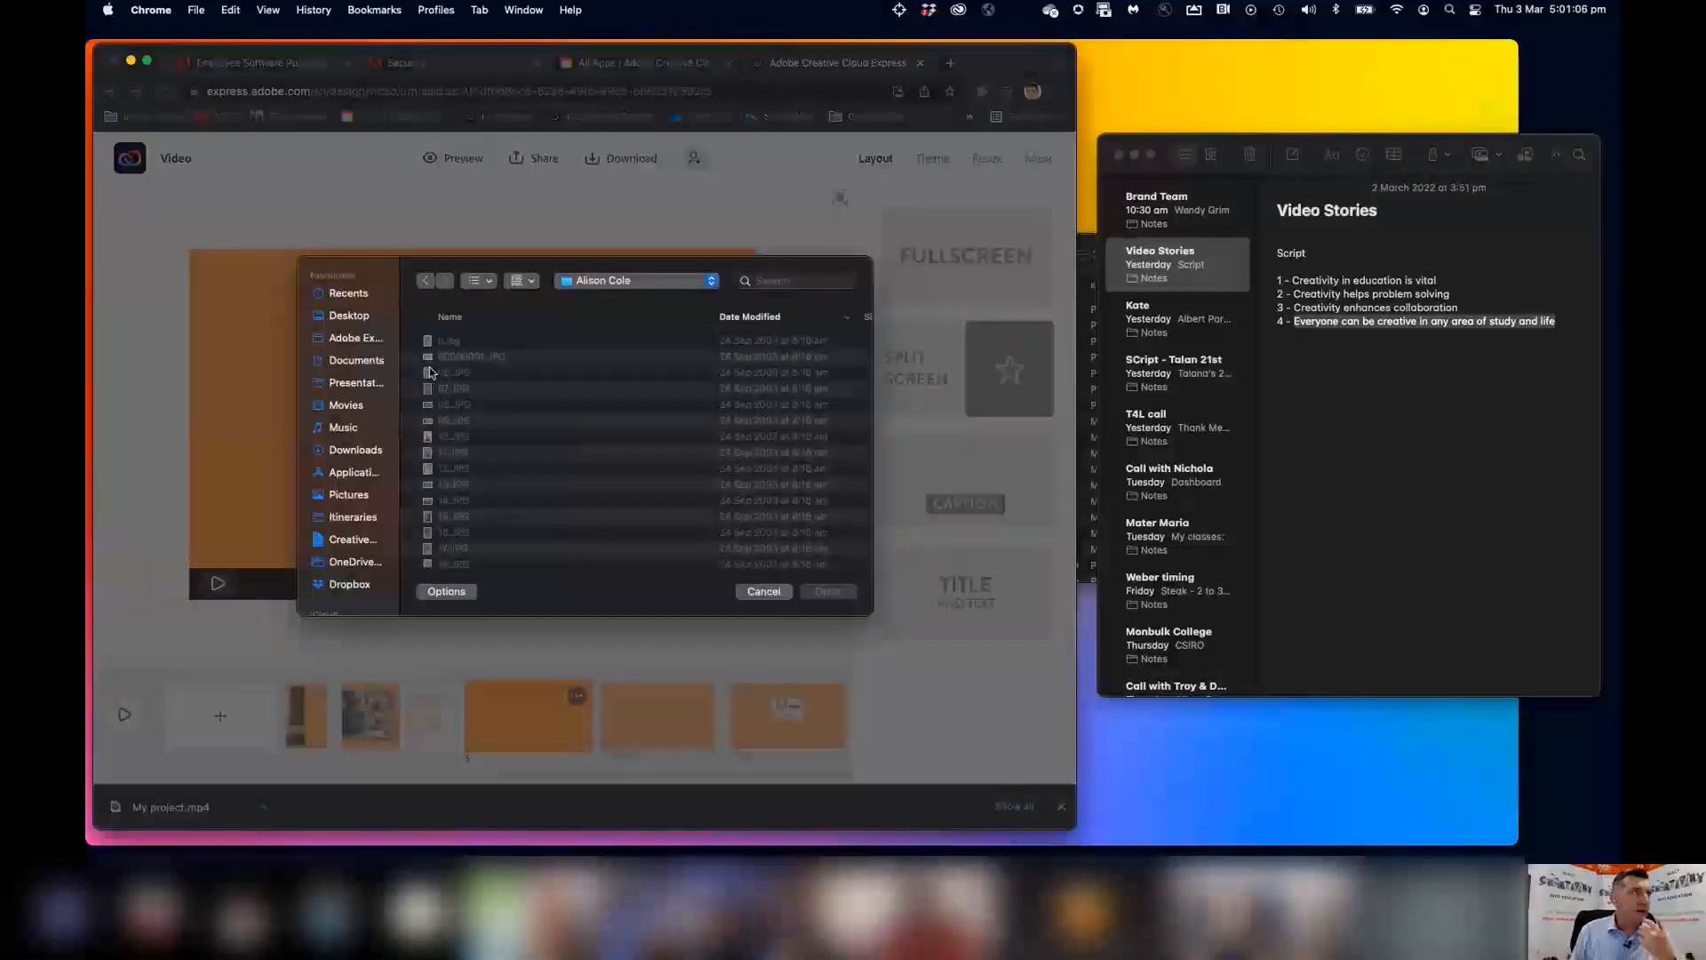
click(347, 452)
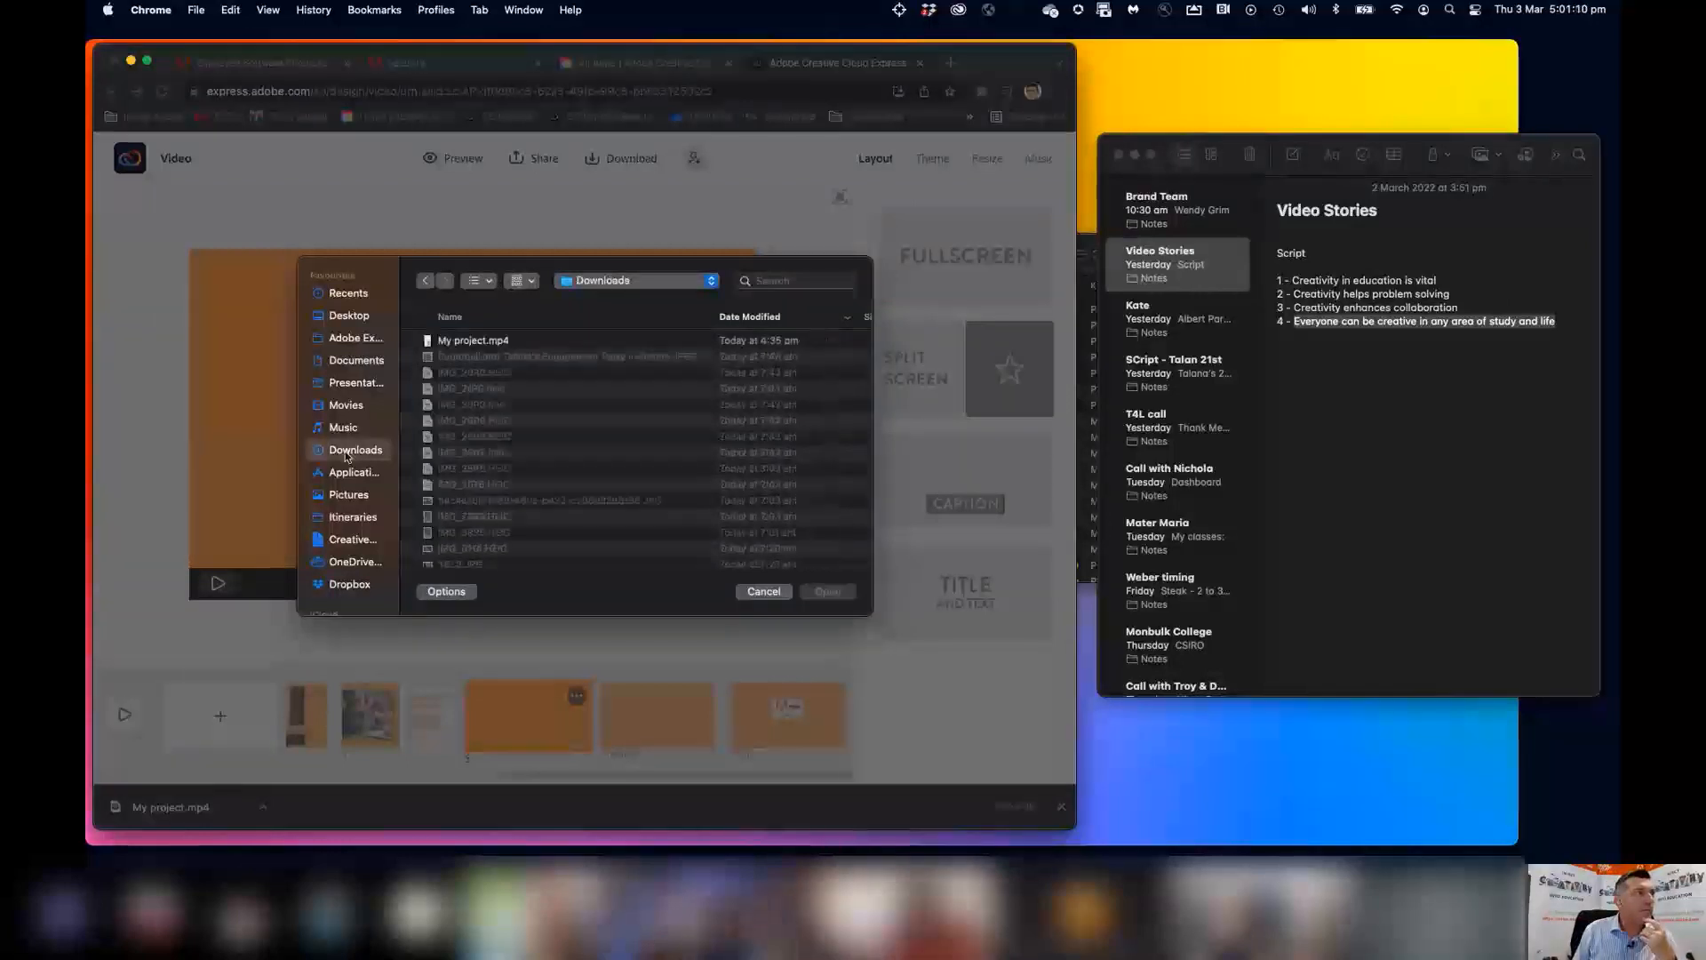
click(471, 345)
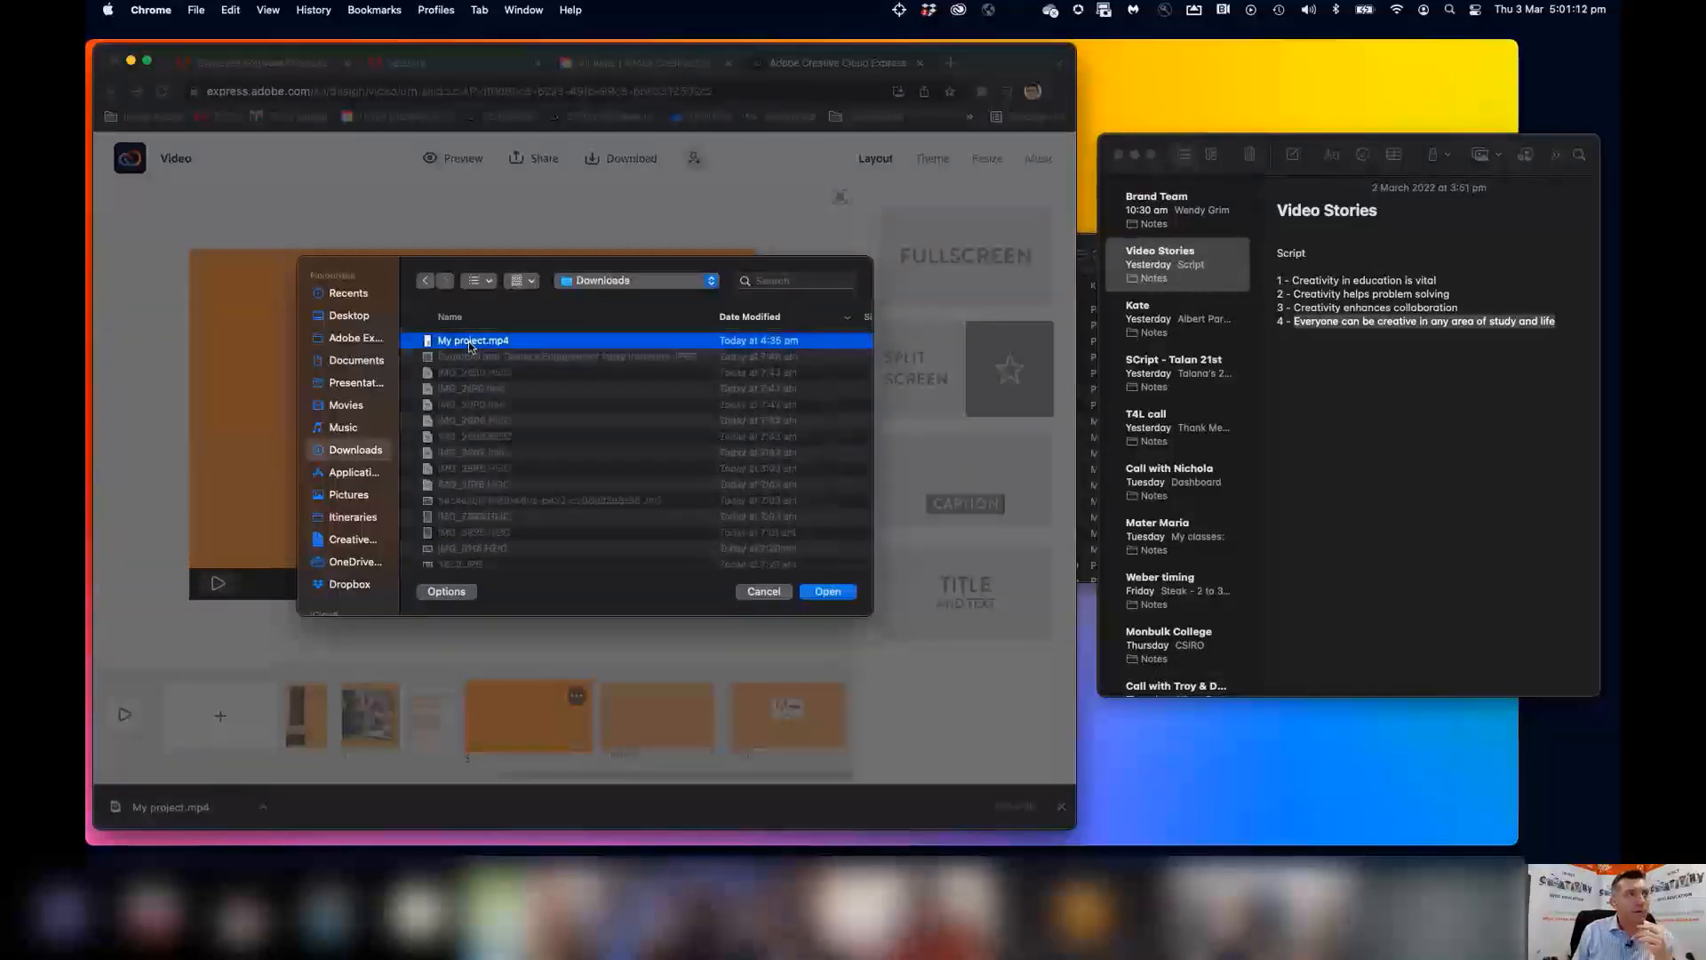
click(828, 592)
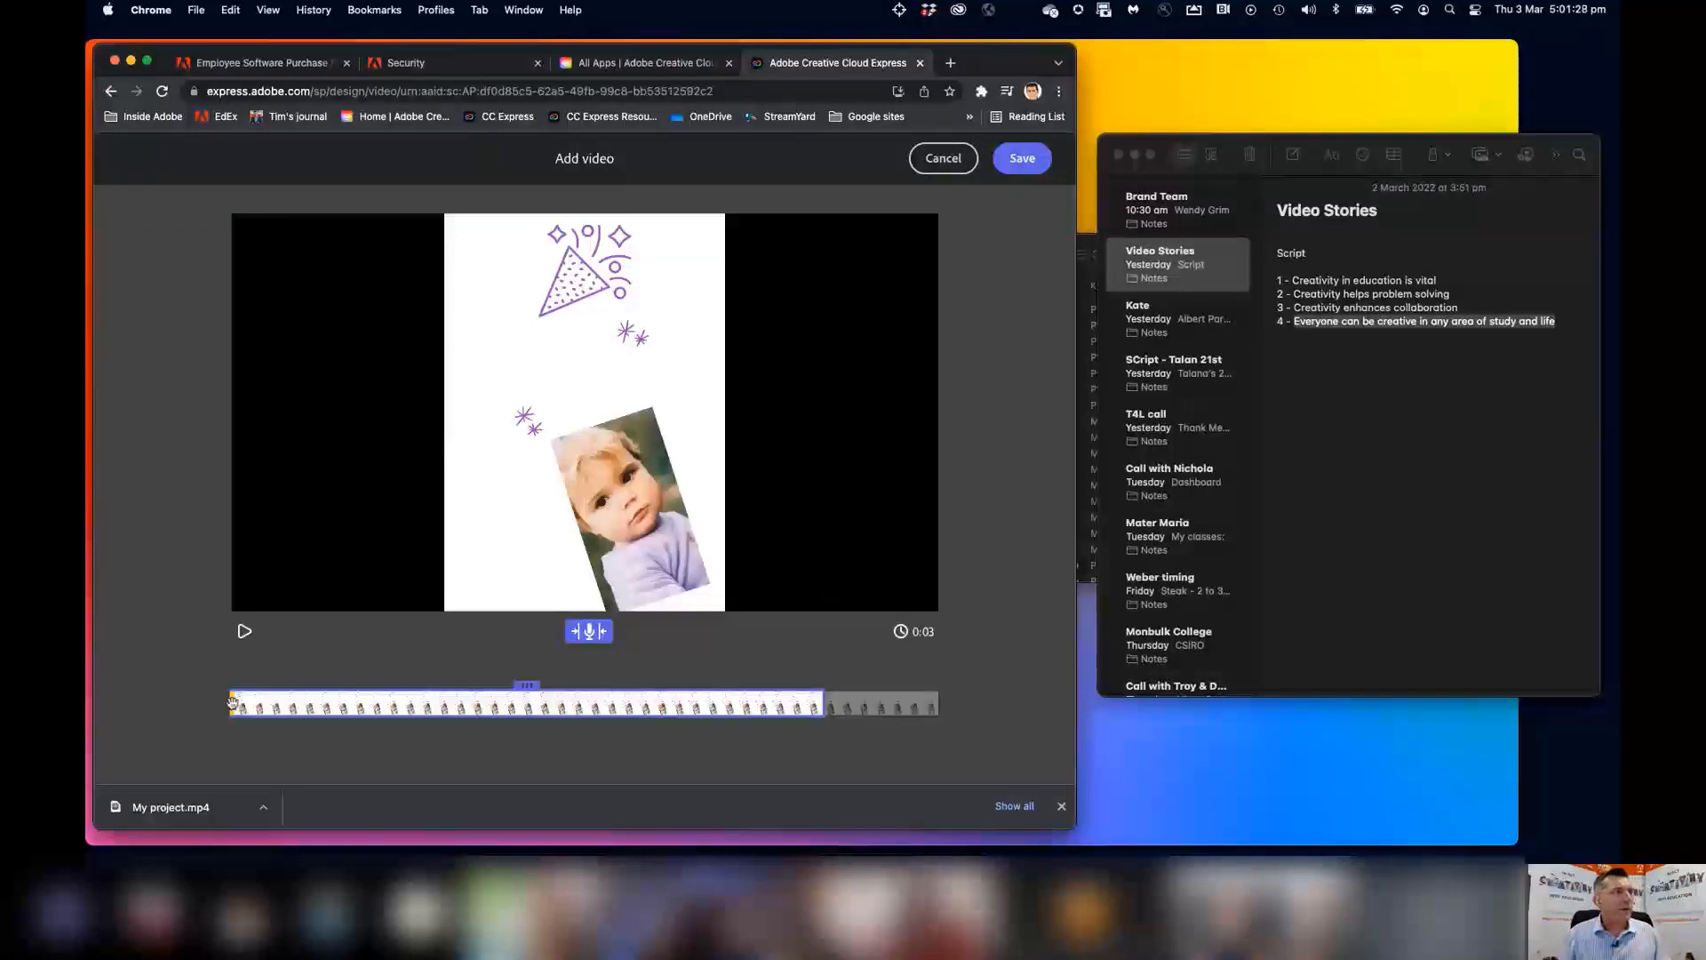
Scrub the clip, shift its selected range slightly toward the end, and unlock the range from the narration length.
drag(231, 703, 309, 703)
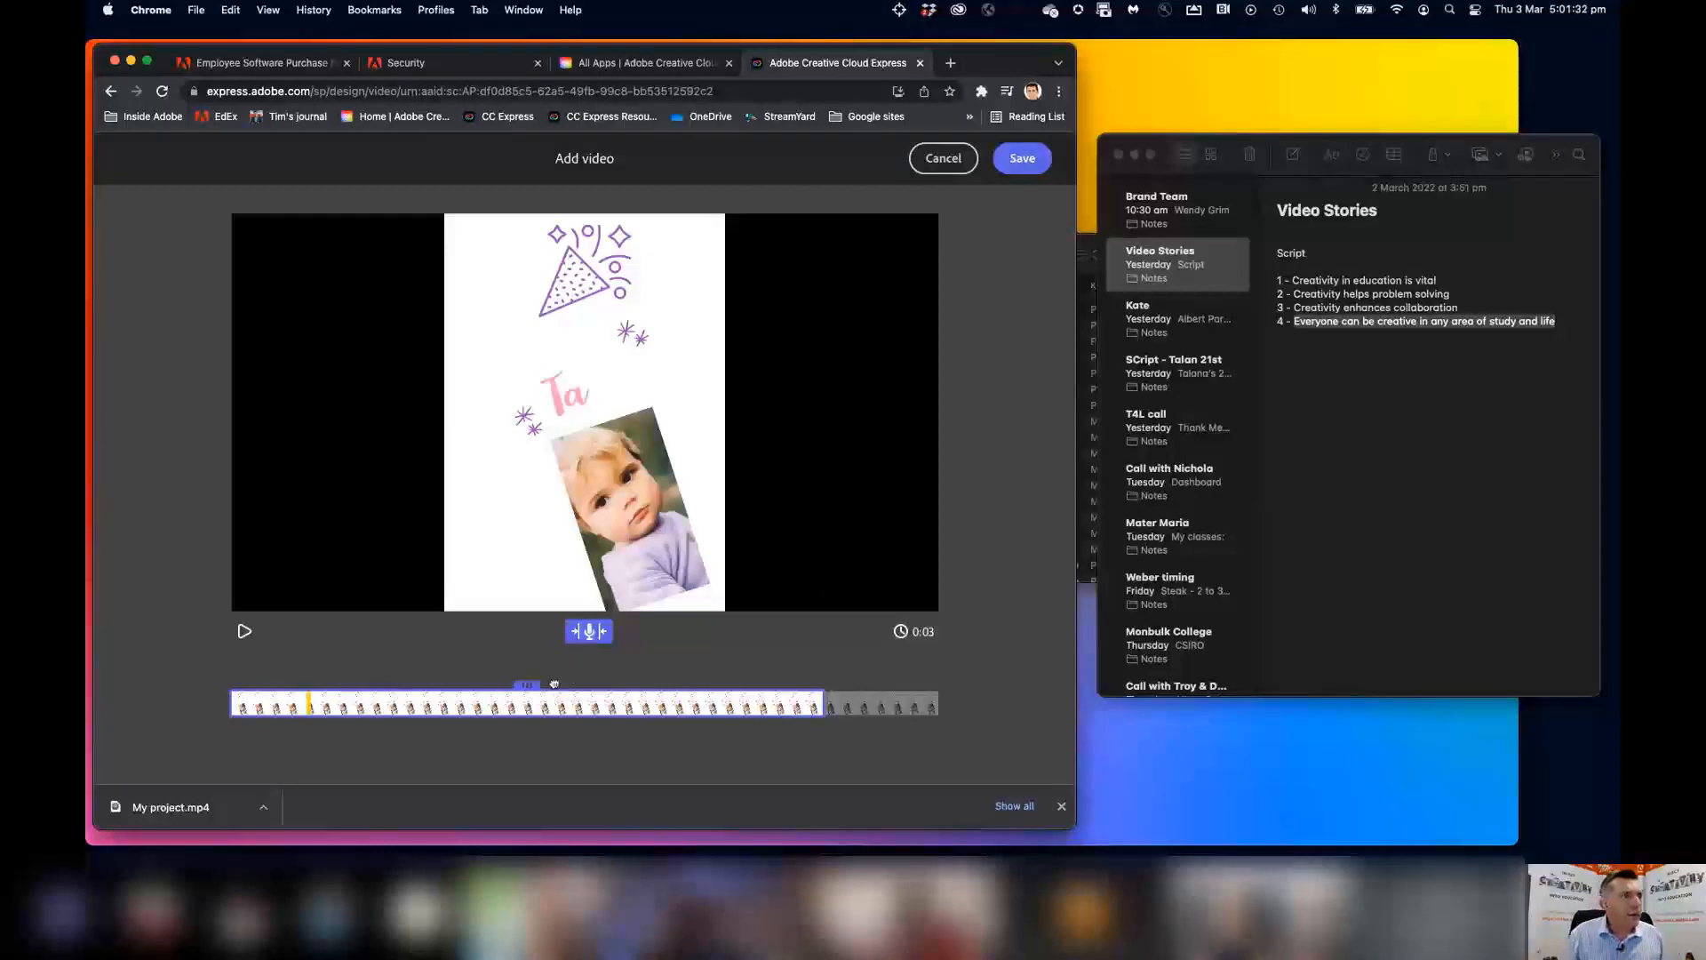
drag(555, 683, 581, 684)
click(590, 632)
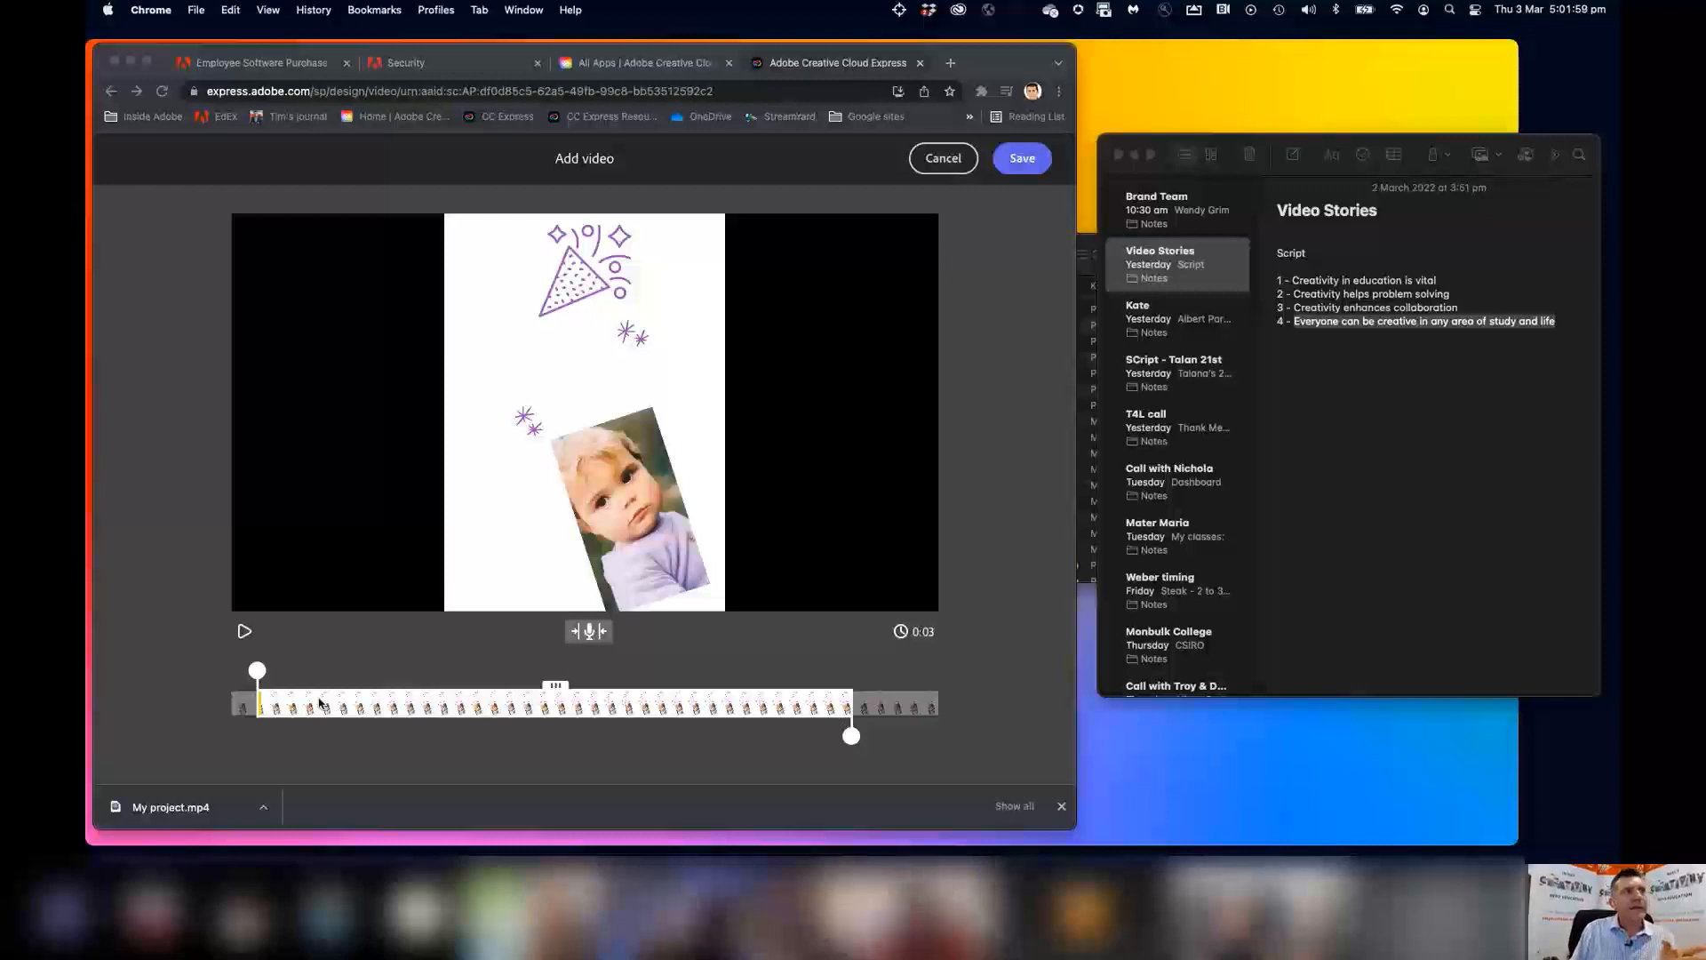
Trim both ends of the clip to about 3 seconds, starting near 0:00.2, and save it to the slide.
click(259, 674)
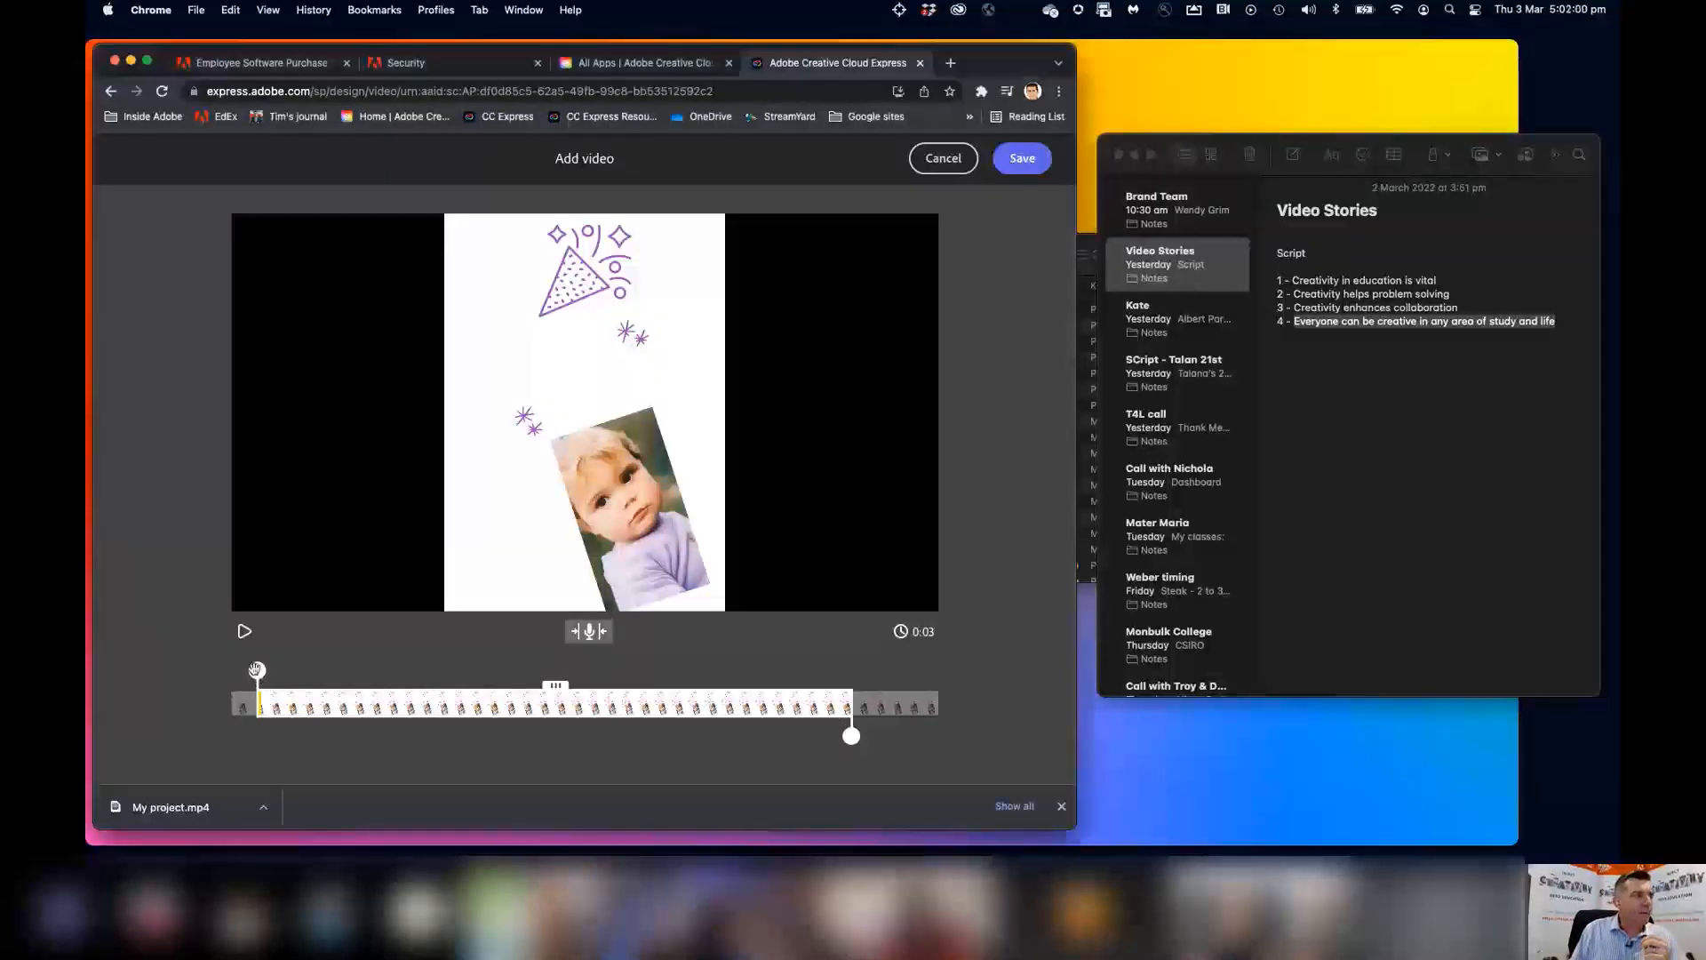
mouse_move(257, 669)
mouse_down()
mouse_move(334, 669)
mouse_move(278, 669)
mouse_up()
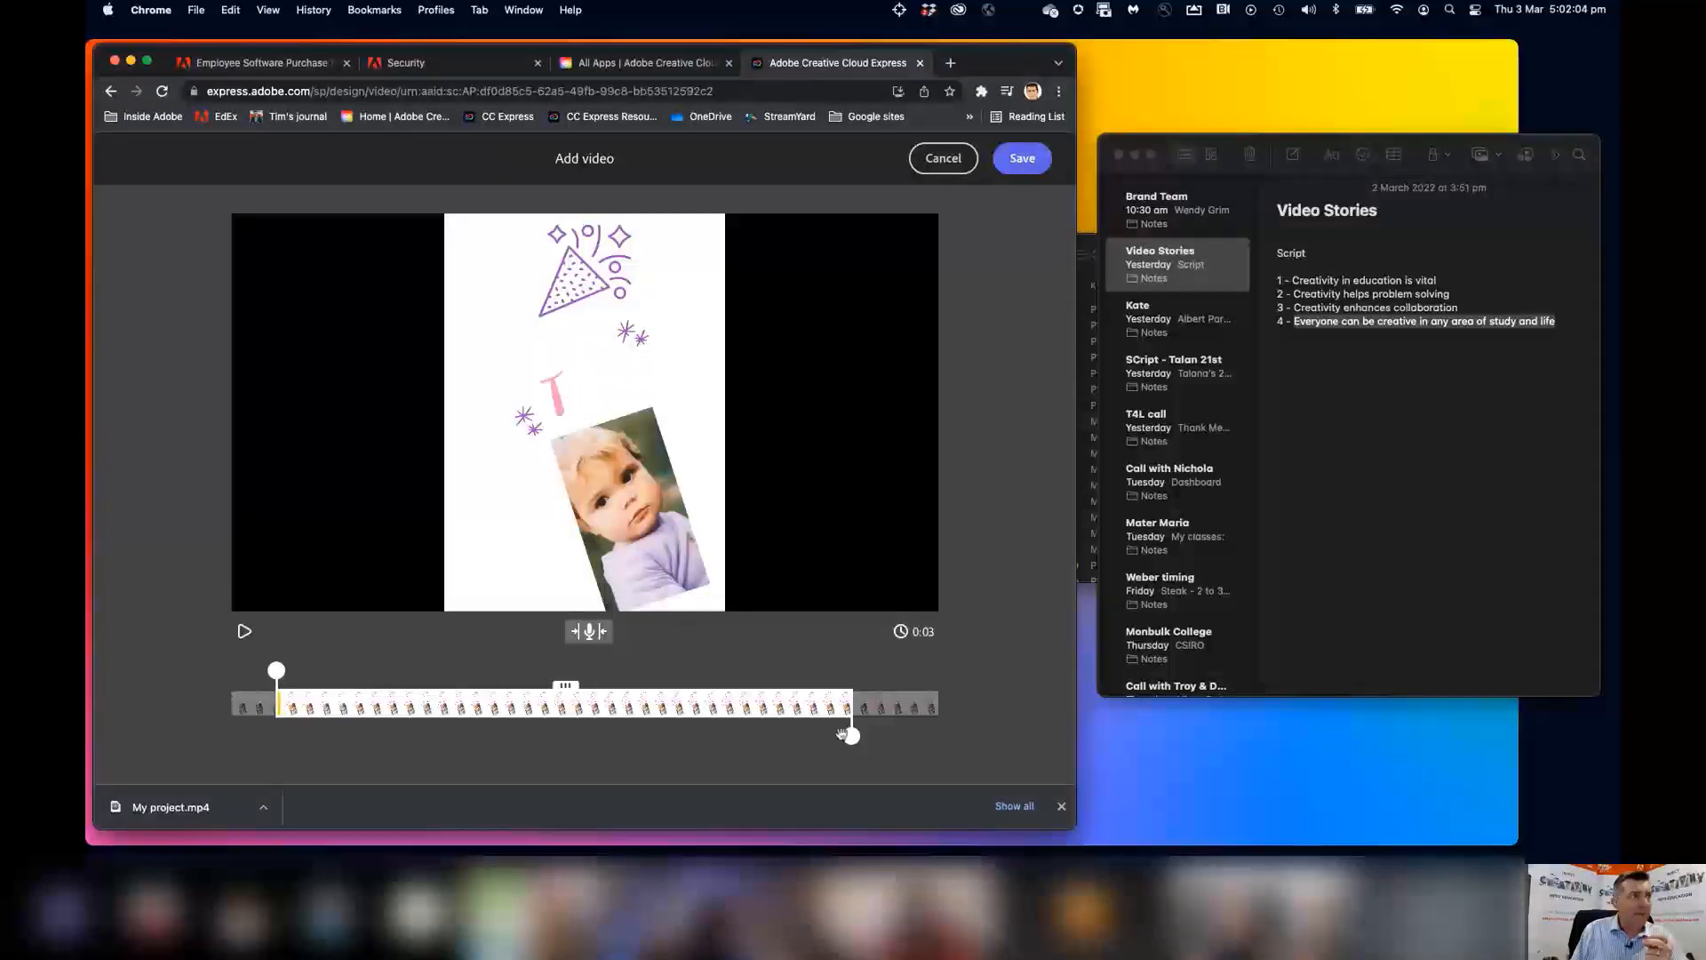
drag(850, 734, 792, 736)
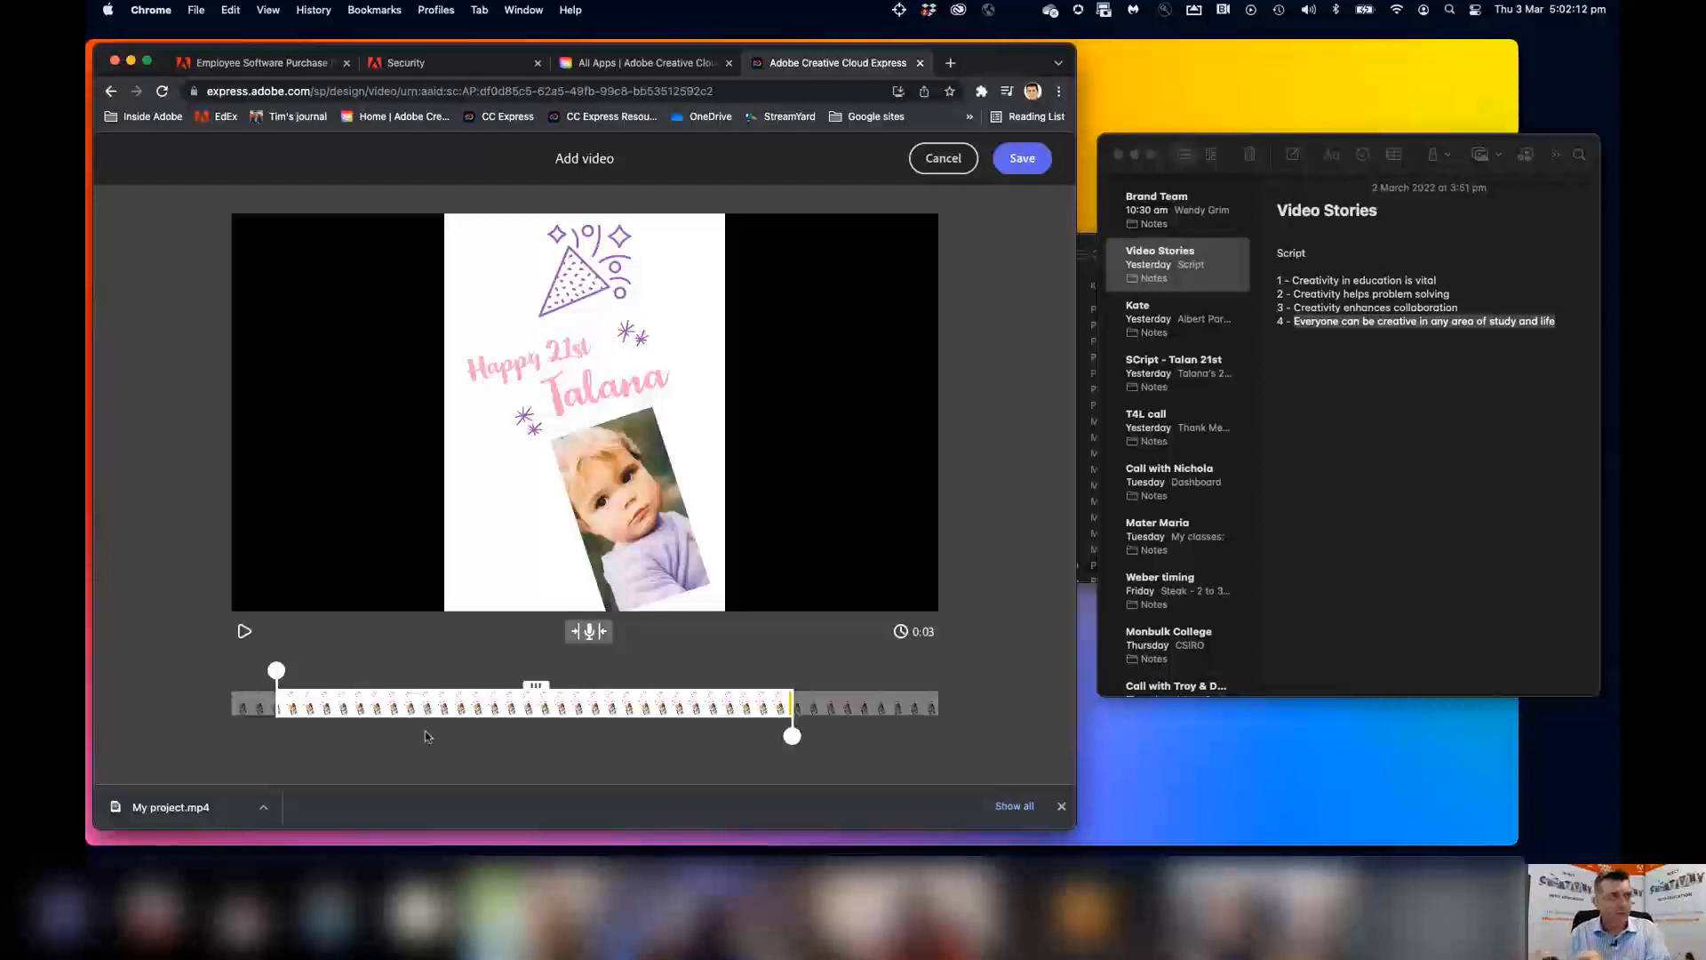
mouse_move(260, 672)
mouse_down()
mouse_move(225, 671)
mouse_move(262, 672)
mouse_up()
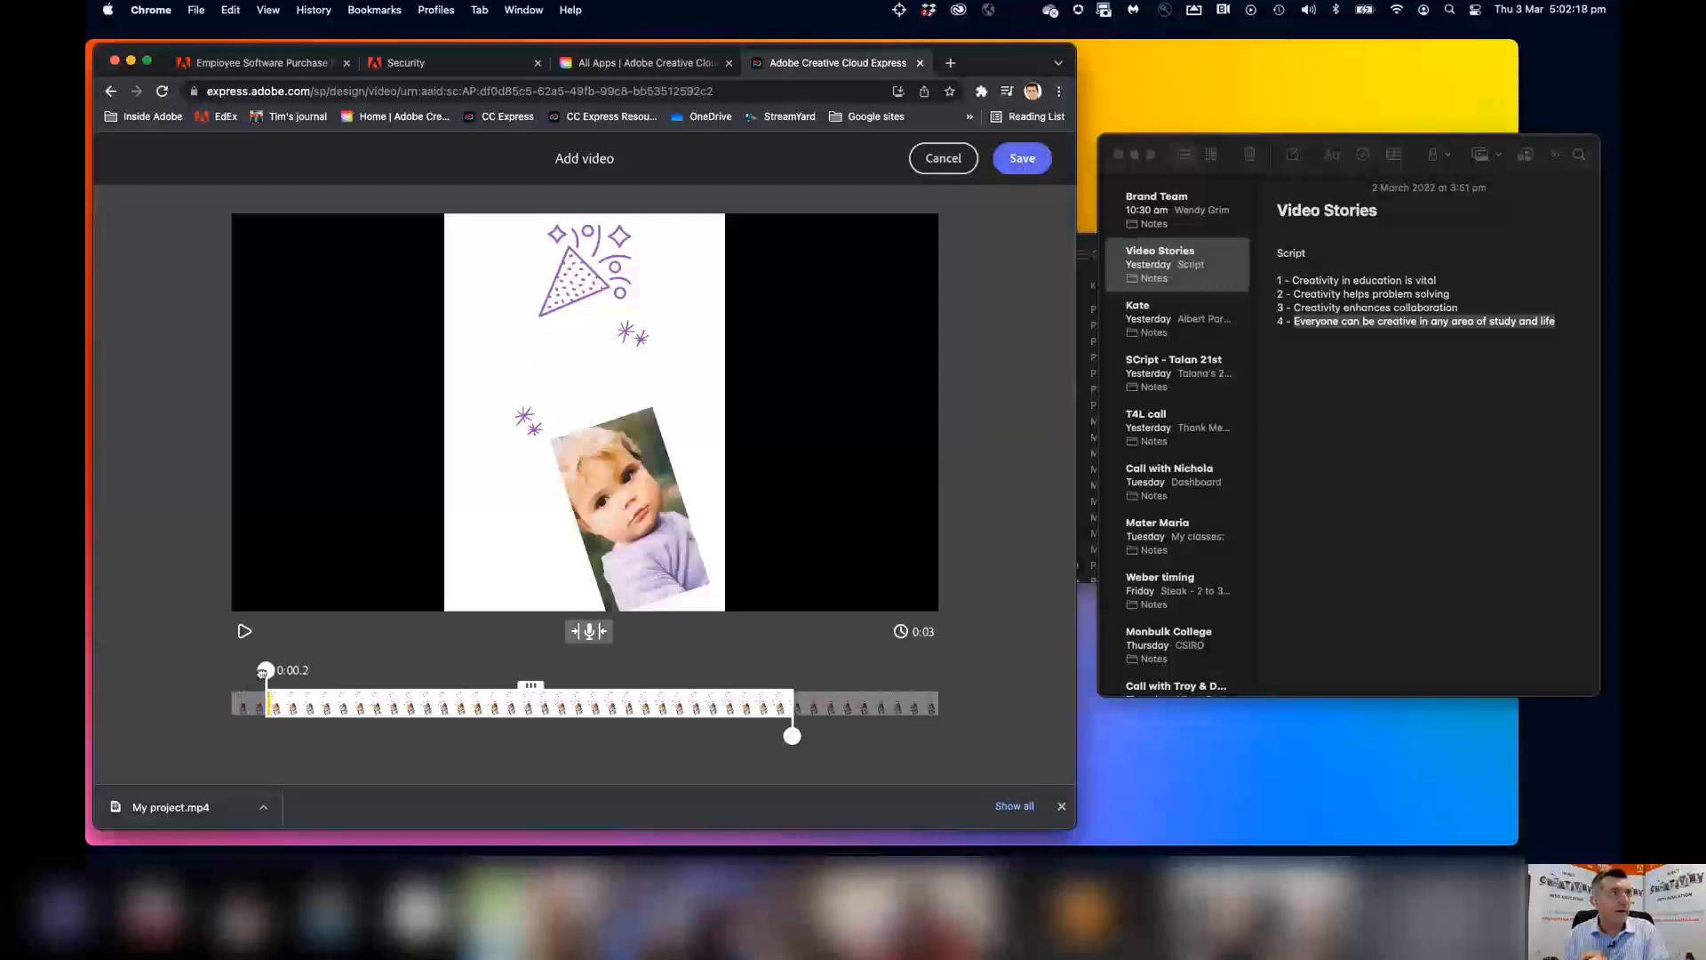
drag(791, 735, 677, 732)
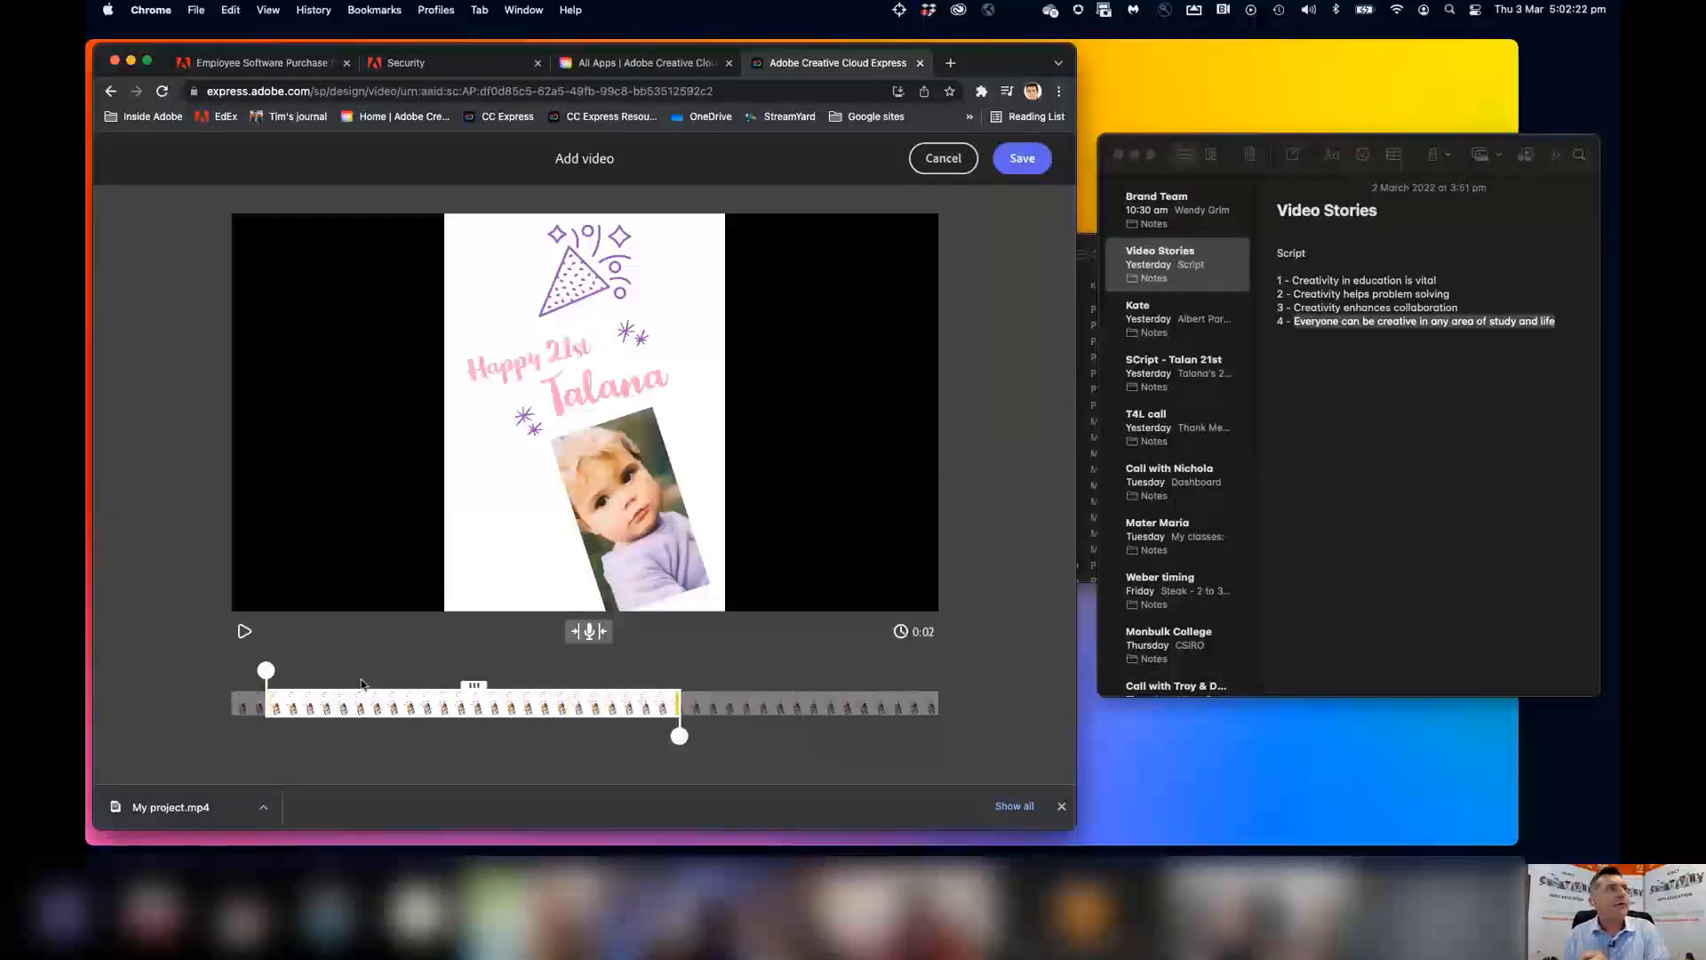
drag(361, 704, 728, 736)
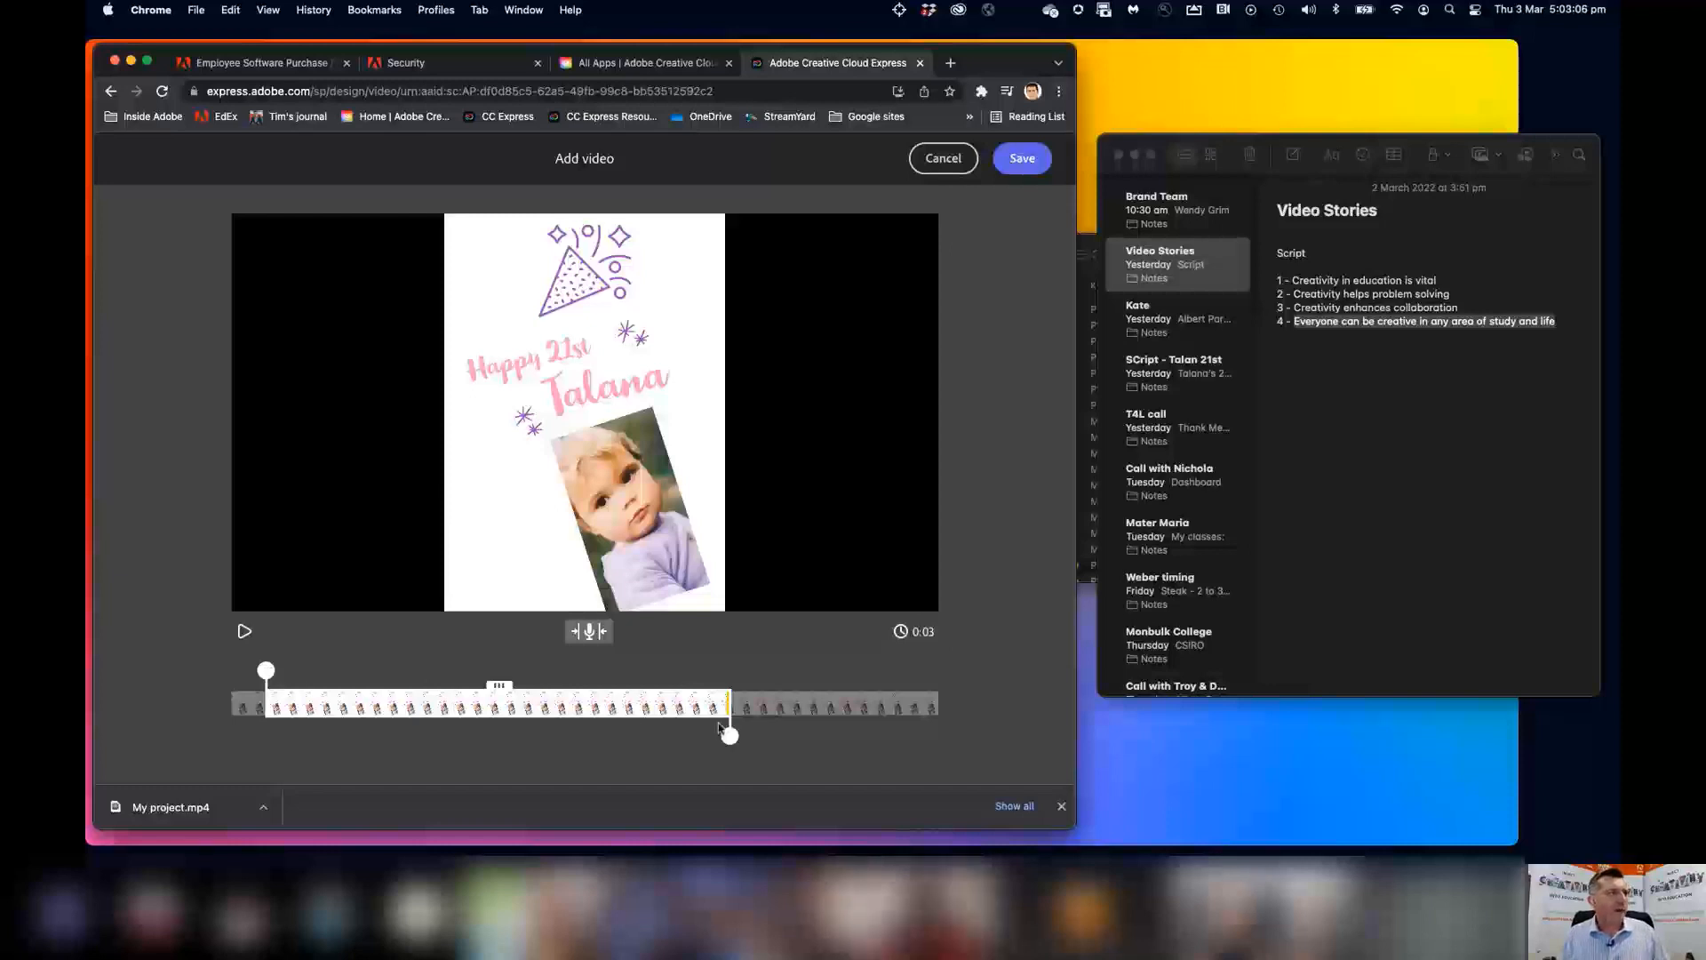
click(1017, 166)
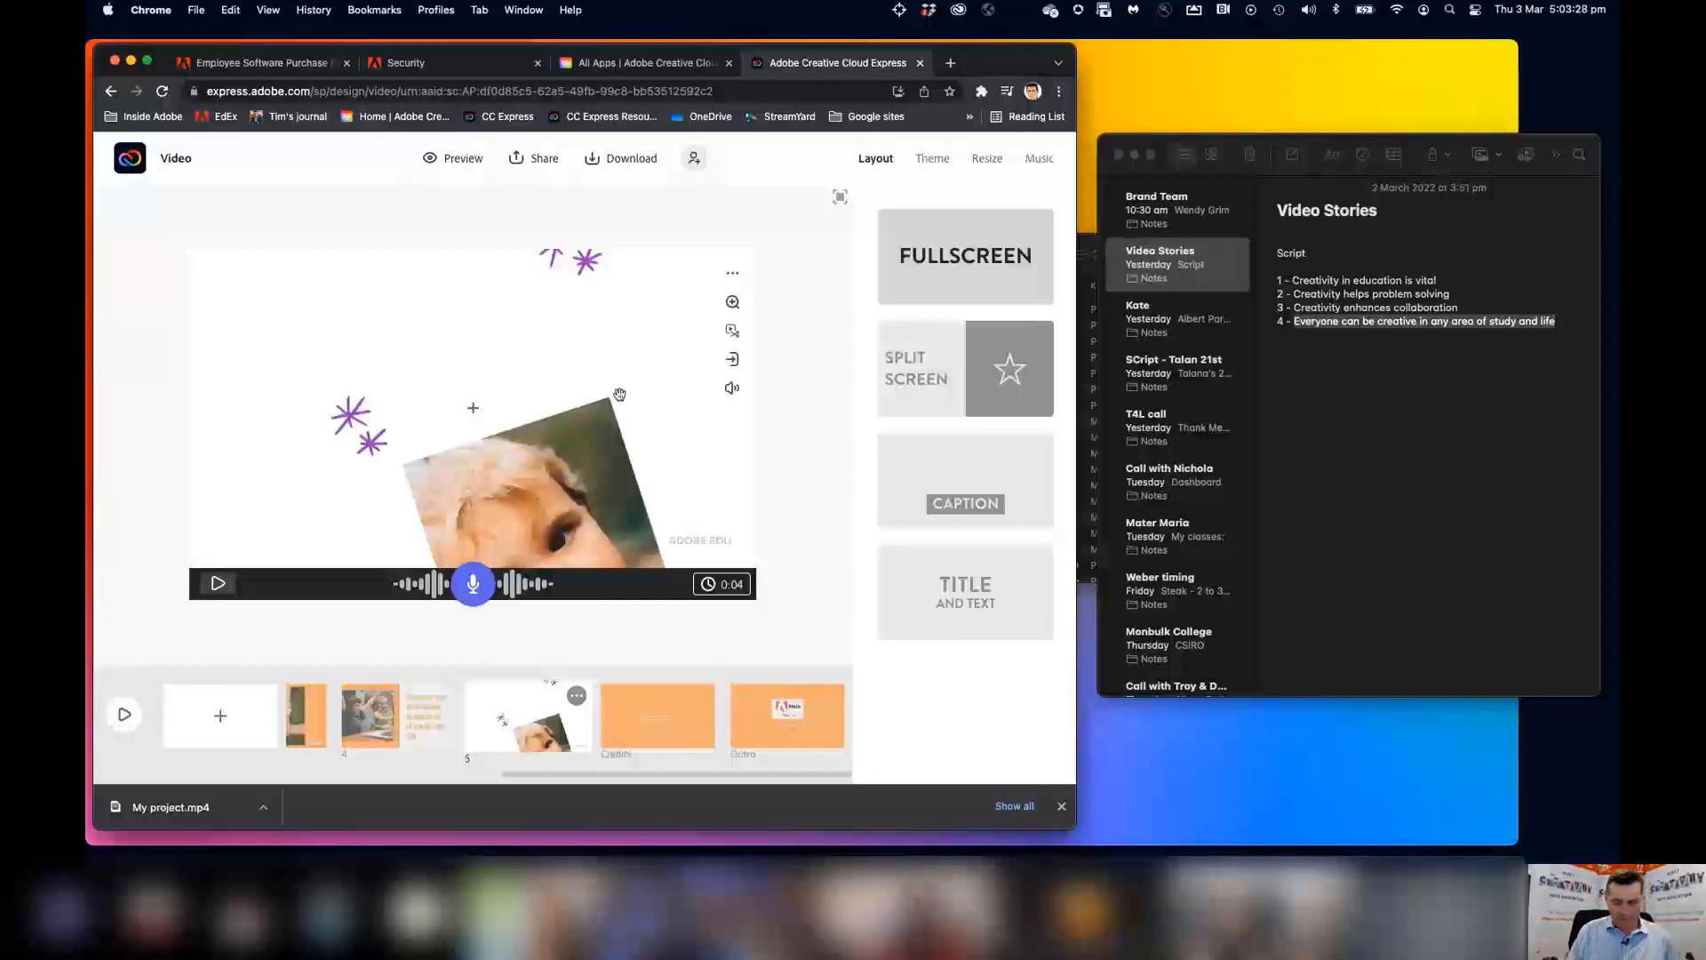
Check the clip's volume options, and scale the clip down so its whole portrait frame fits on the slide.
click(731, 388)
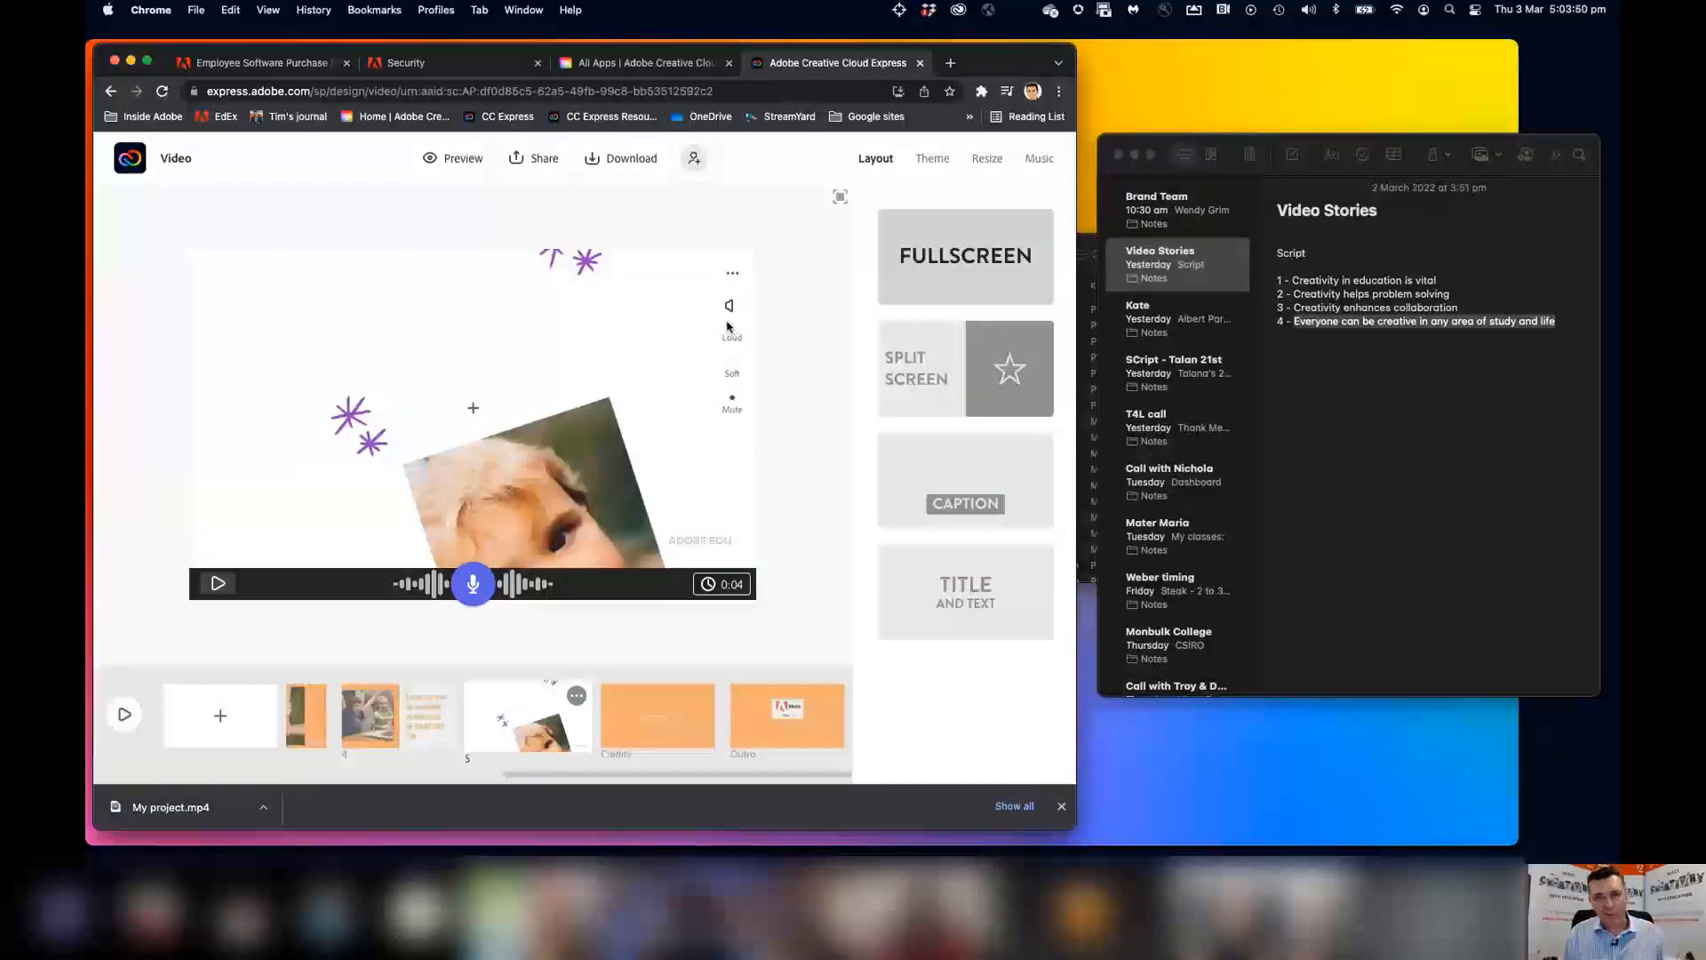
click(725, 276)
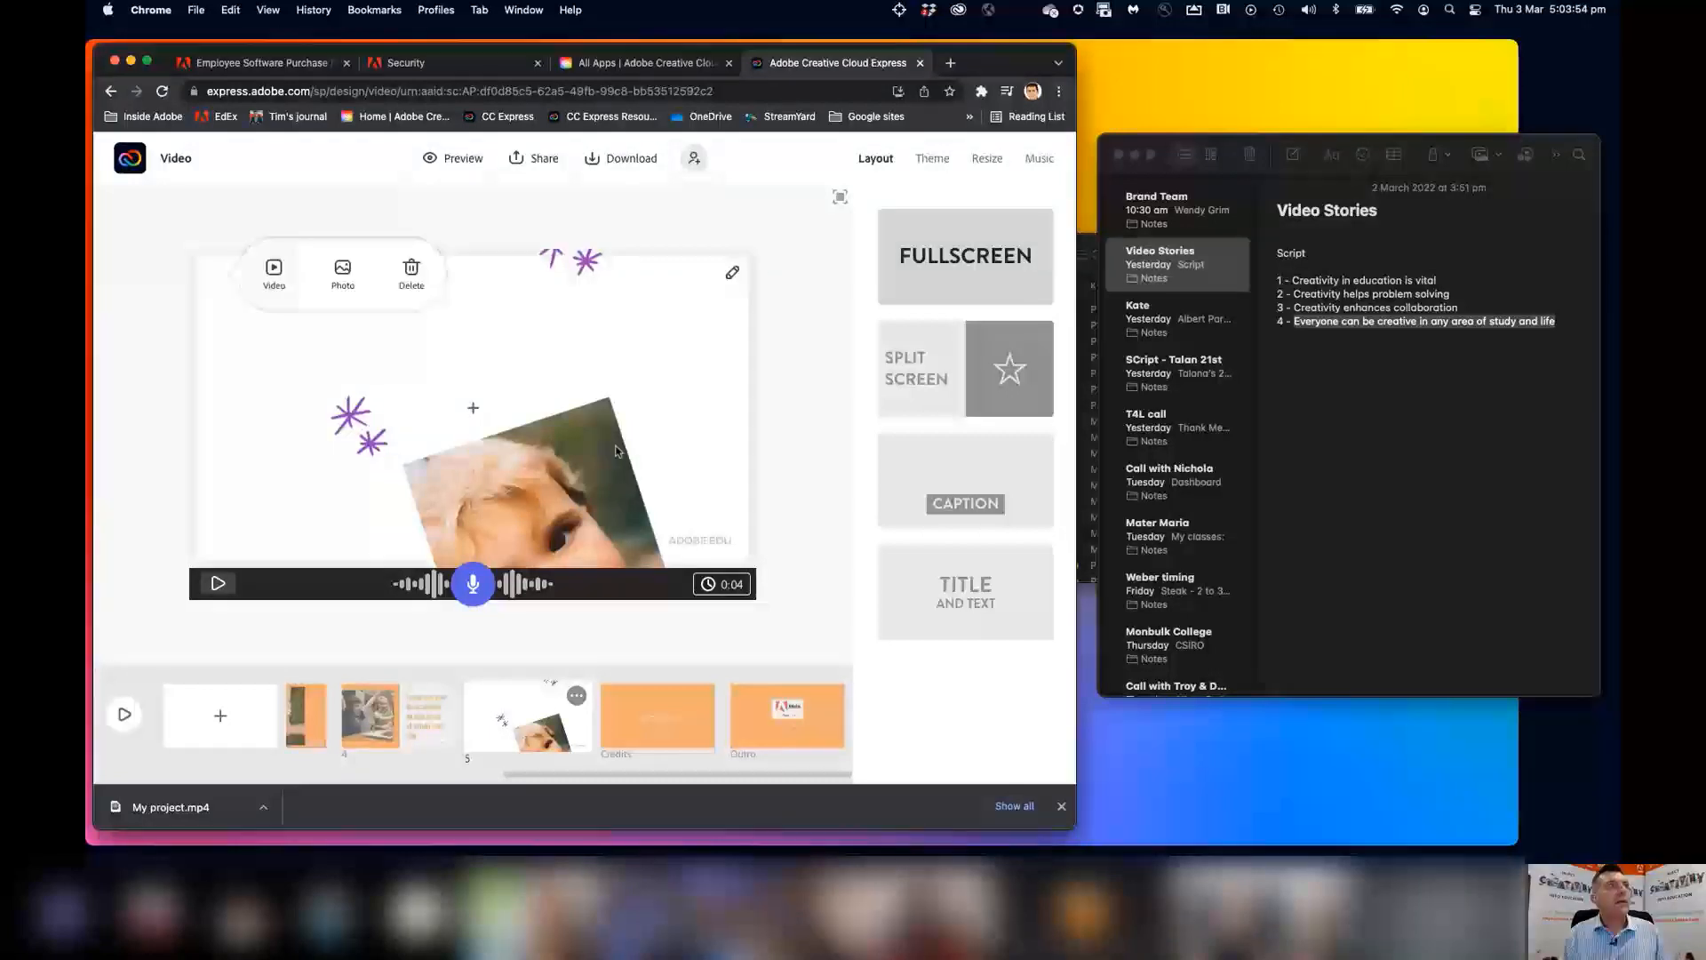
click(556, 516)
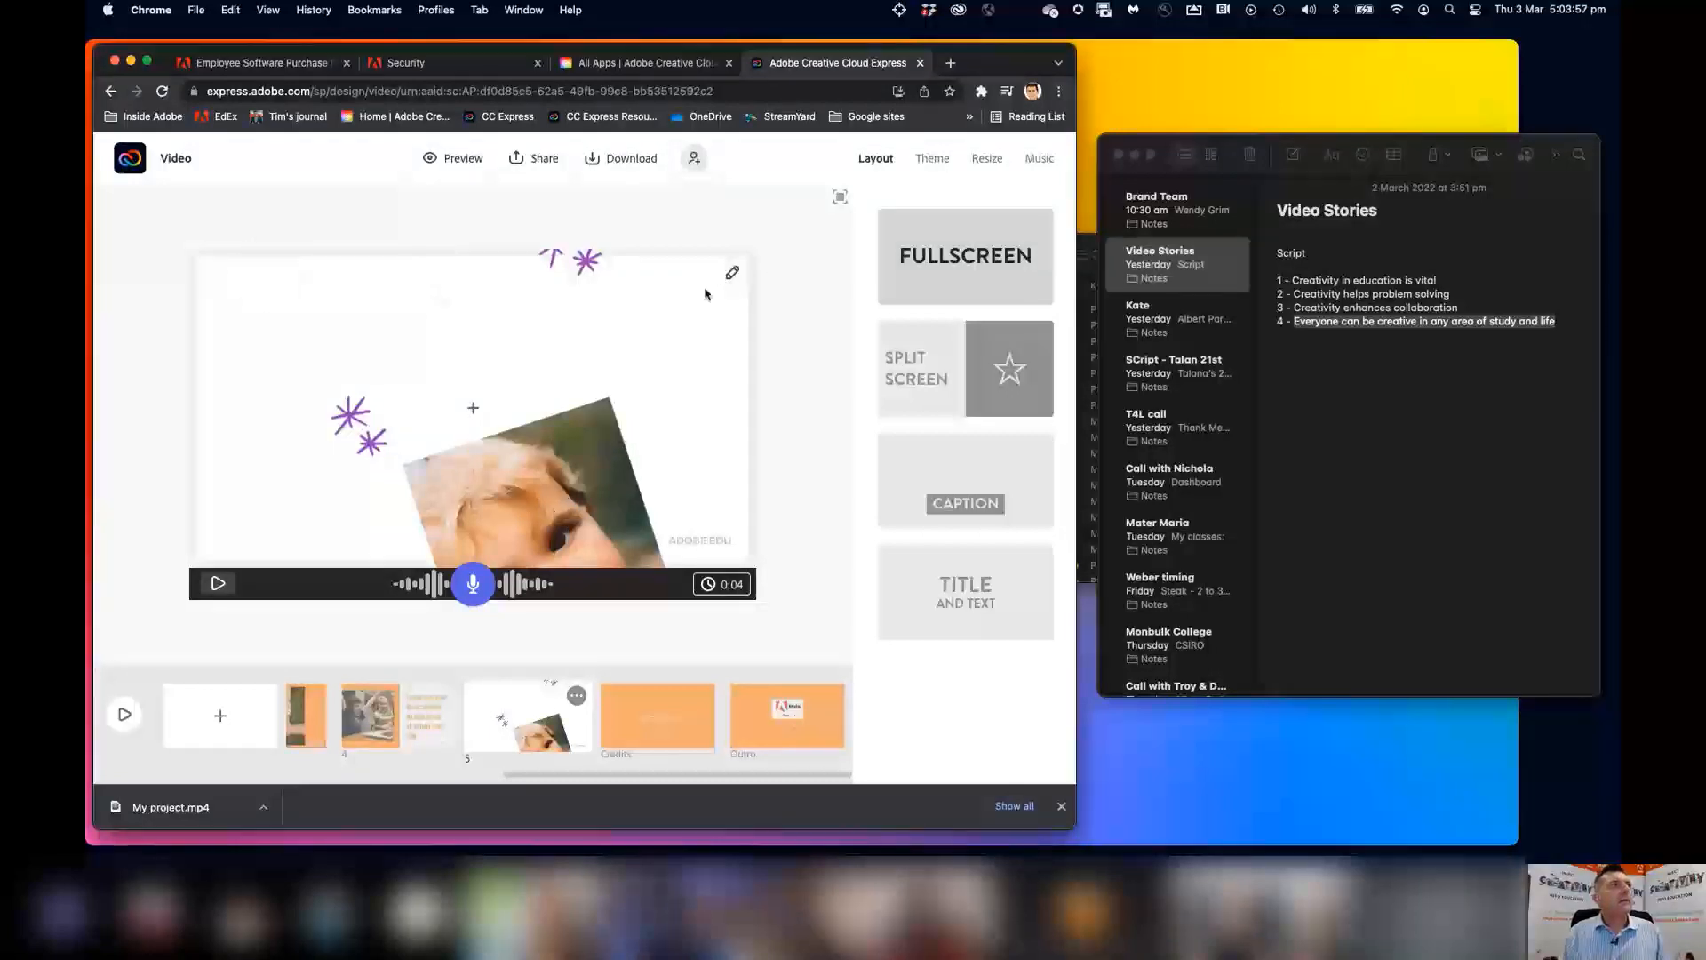
mouse_move(733, 274)
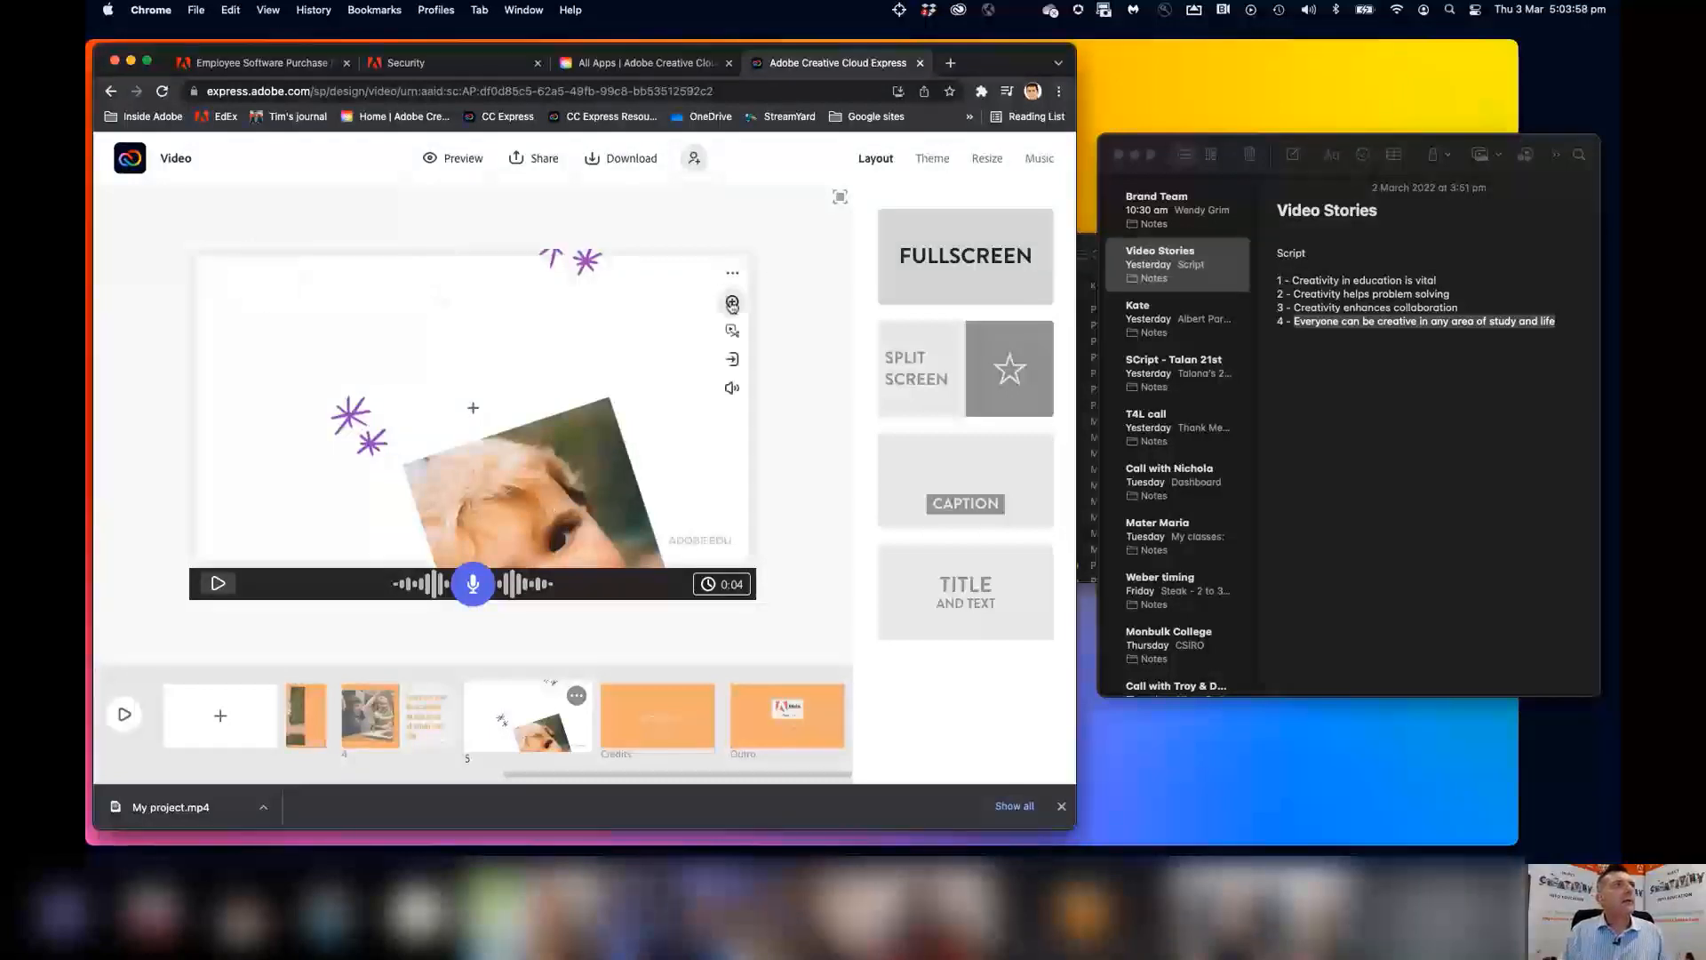
click(732, 304)
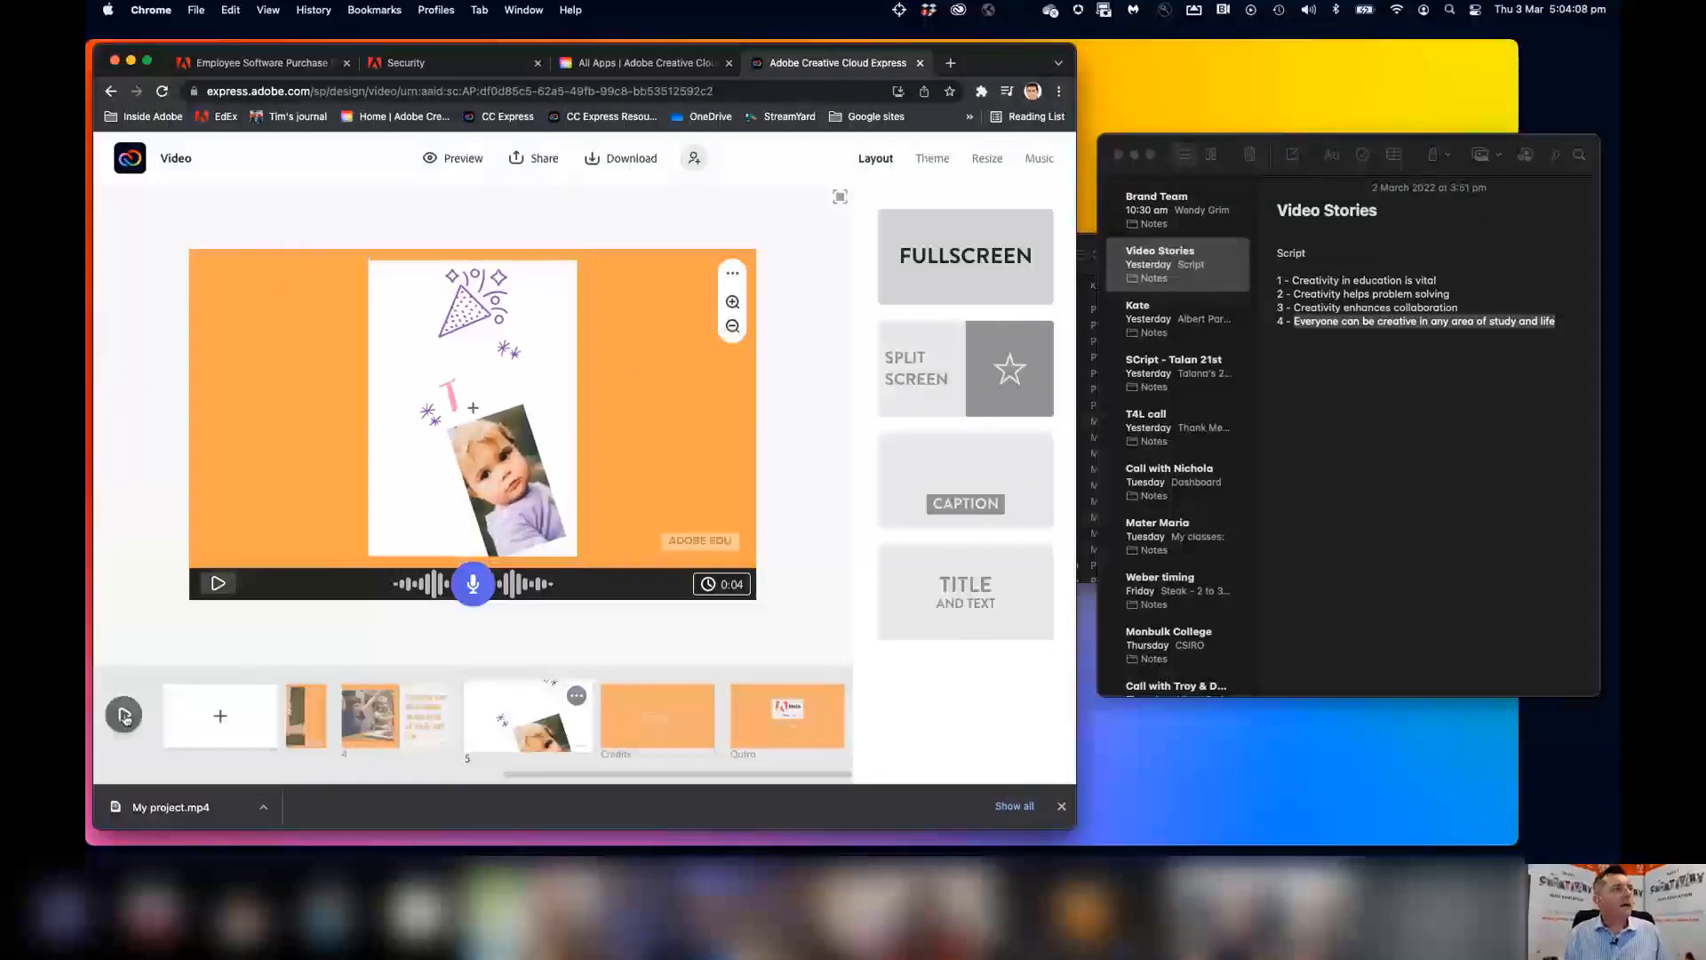
Preview the whole video from its slide editor and close the preview.
click(124, 716)
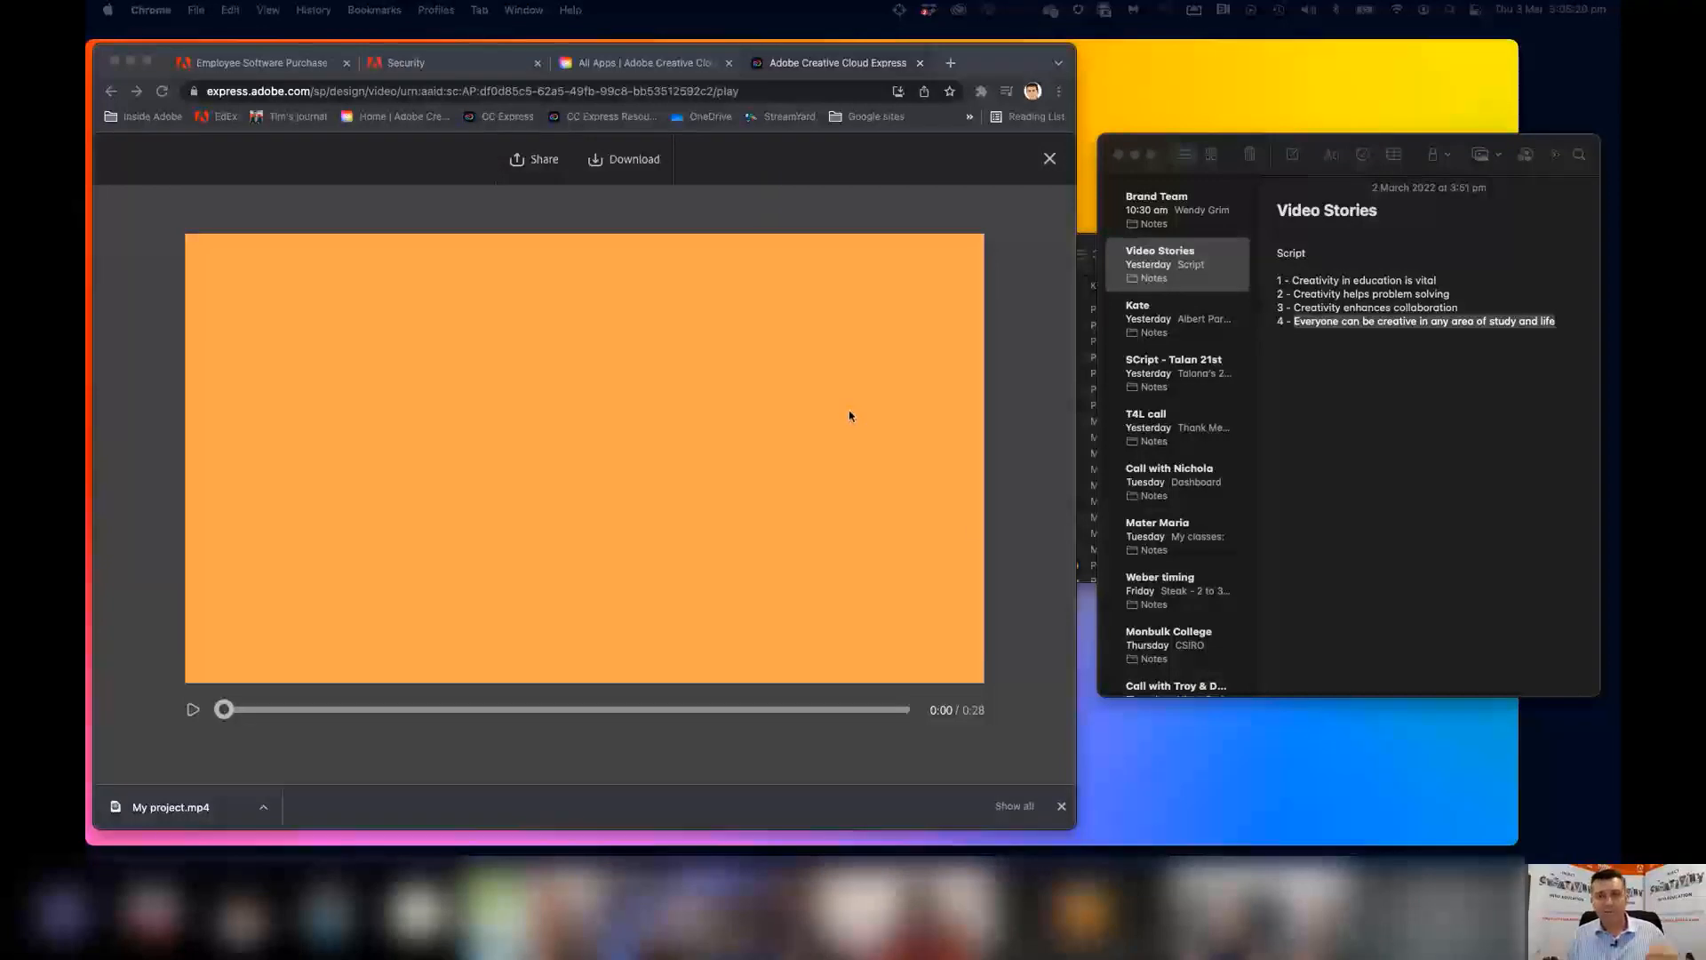
click(1050, 159)
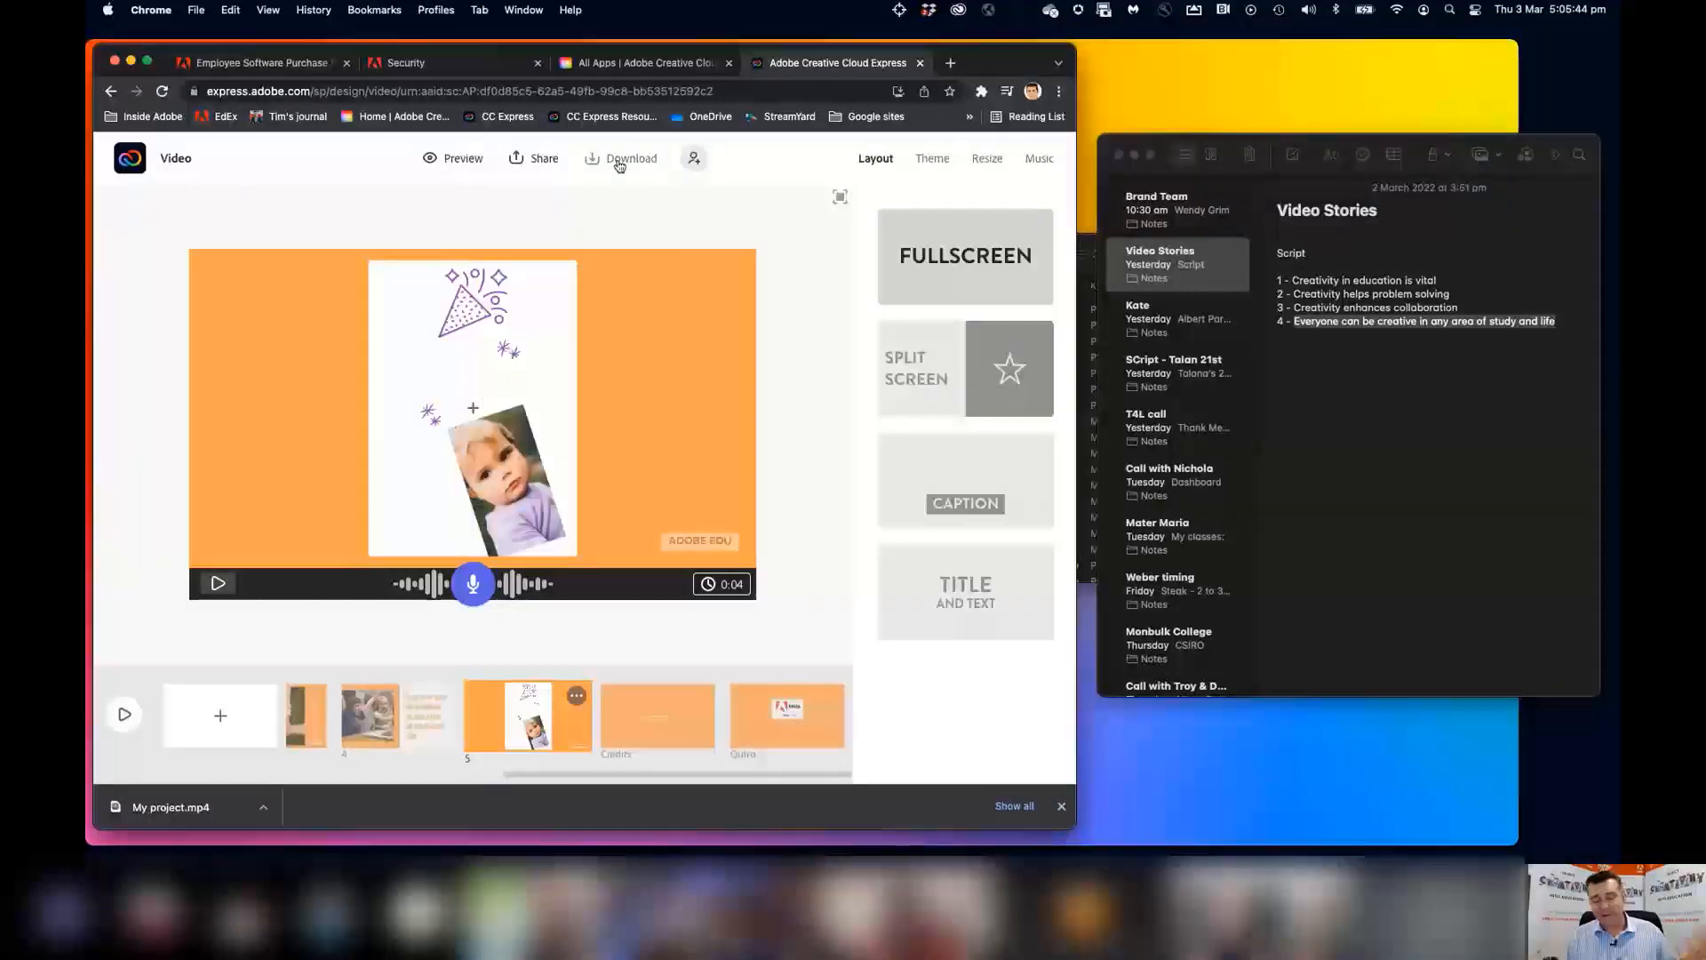
Review the video's sharing options, close them, and start downloading the finished video.
click(531, 164)
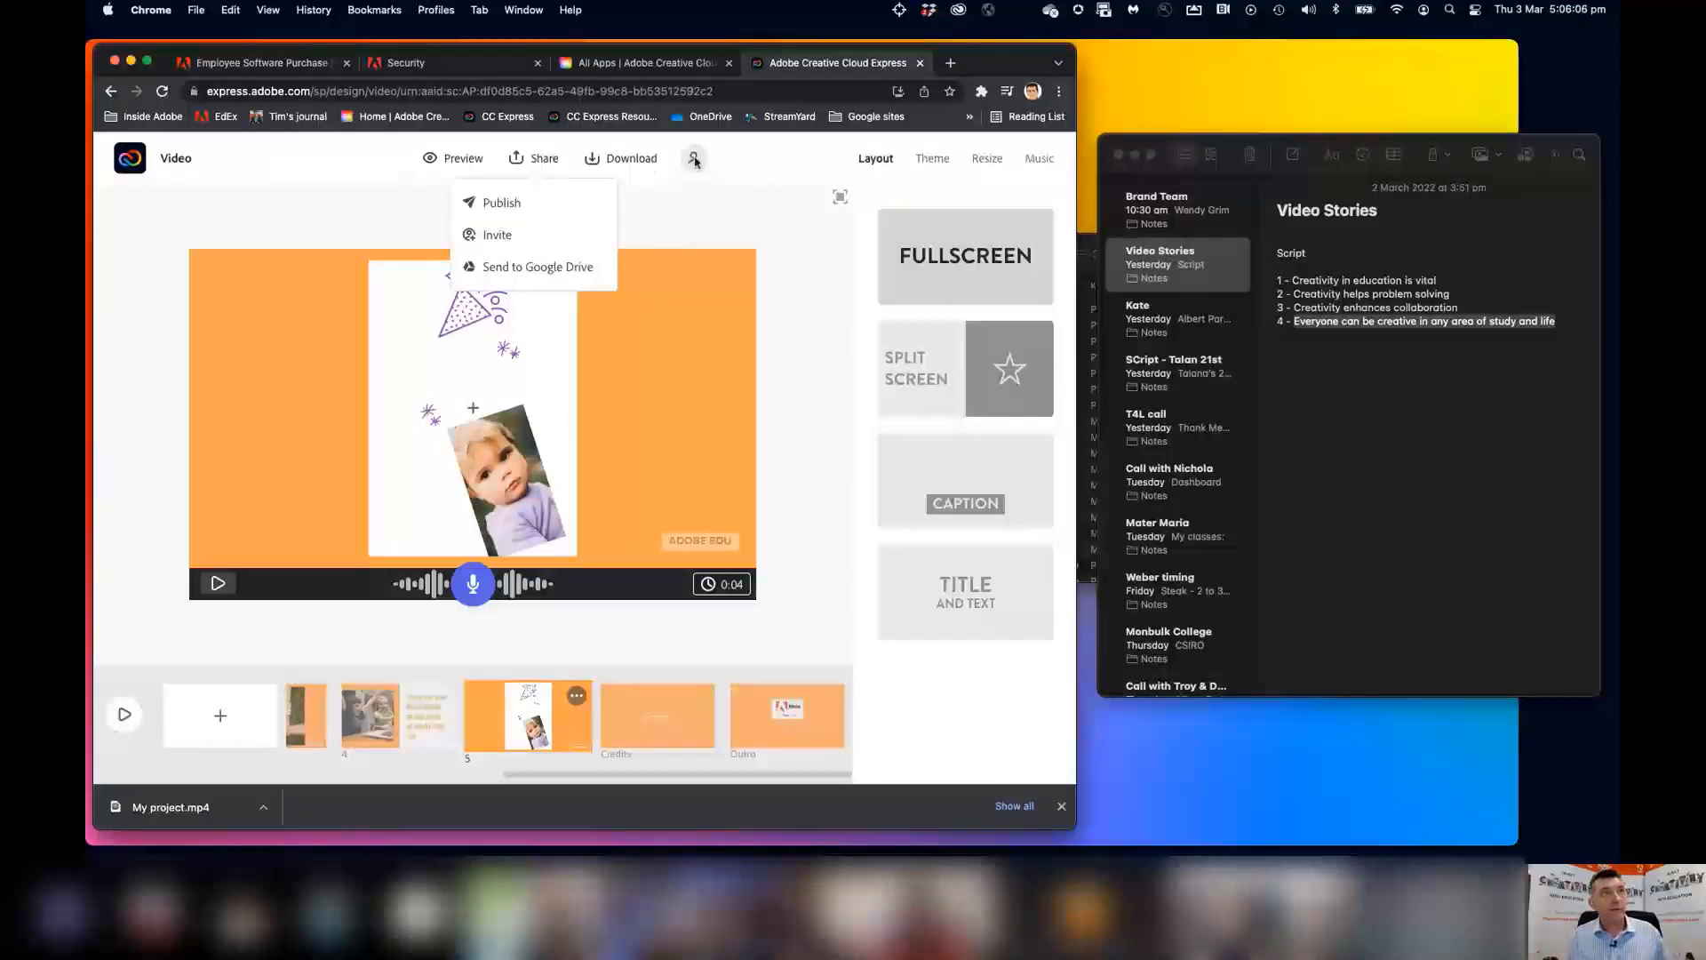
click(722, 209)
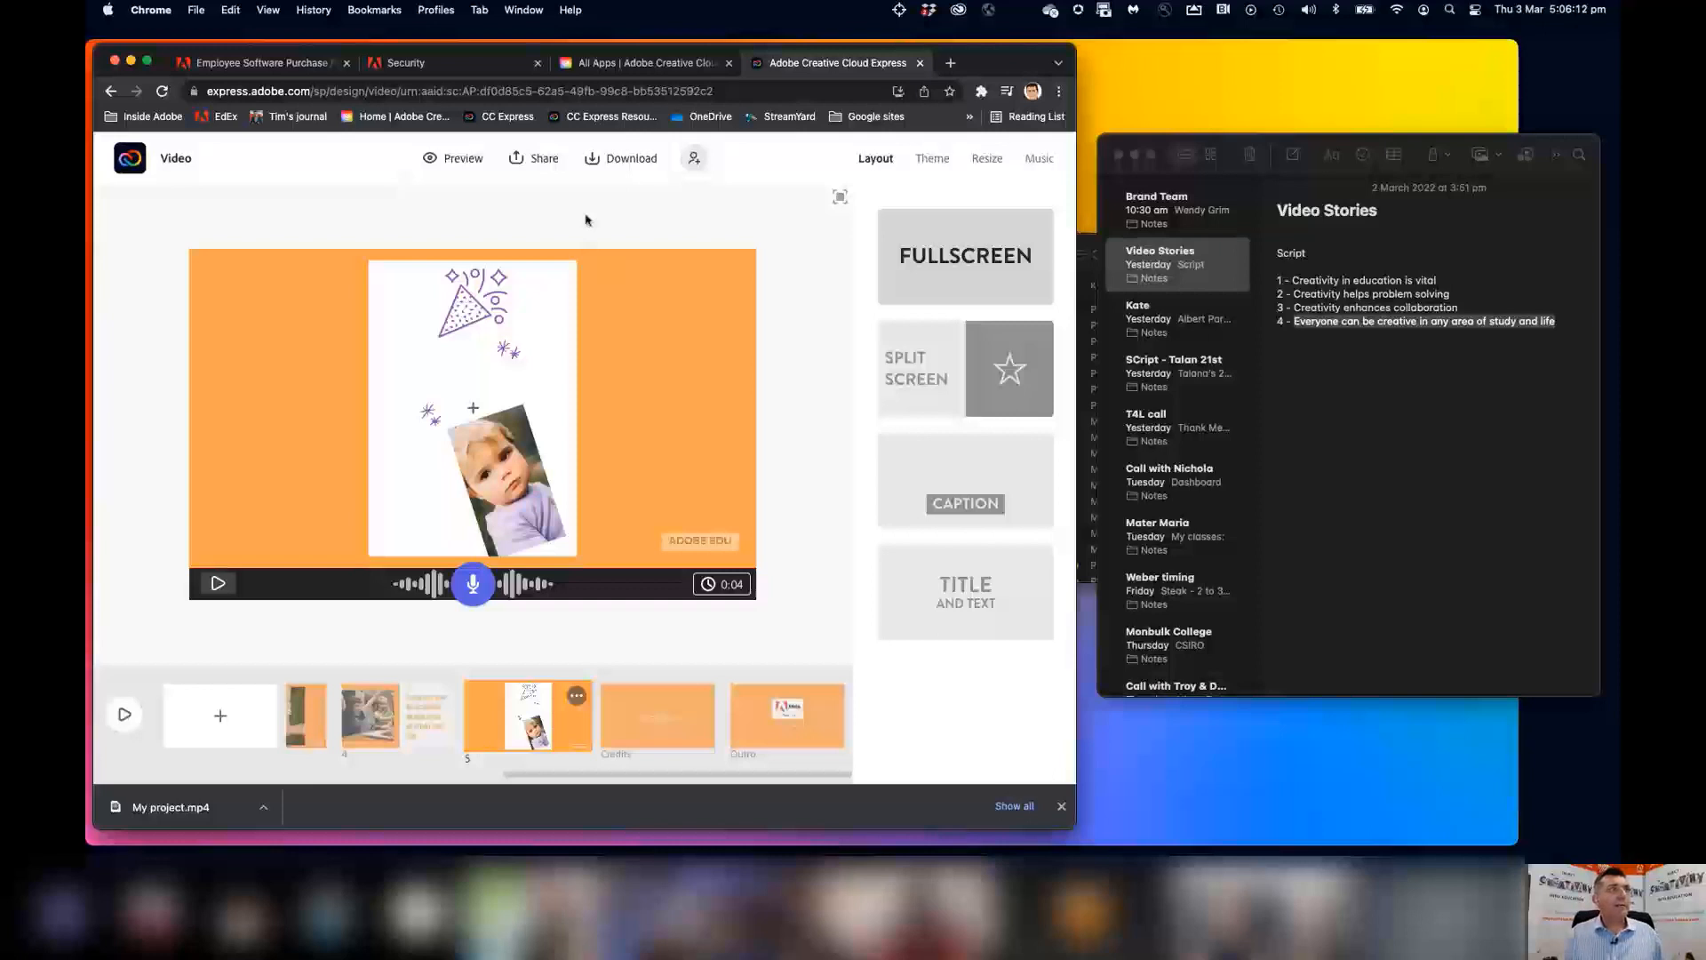
click(619, 160)
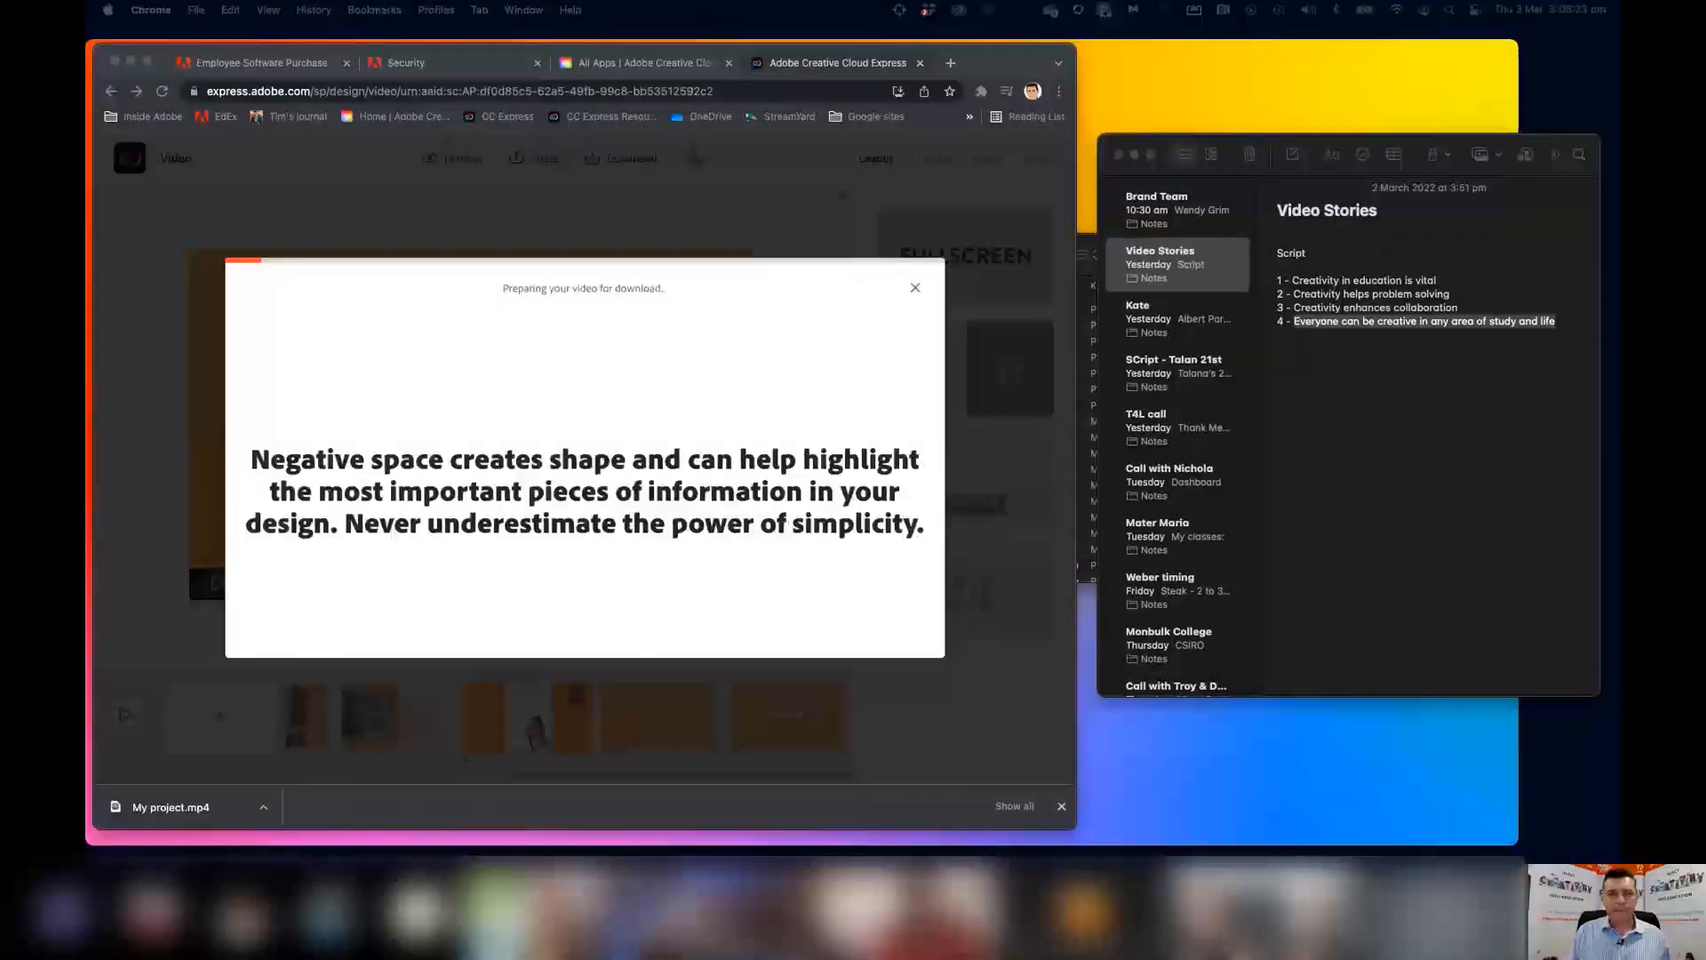
Switch to Premiere Rush and reposition and resize its projects window so the script notes beside it stay readable.
drag(1620, 550, 1411, 190)
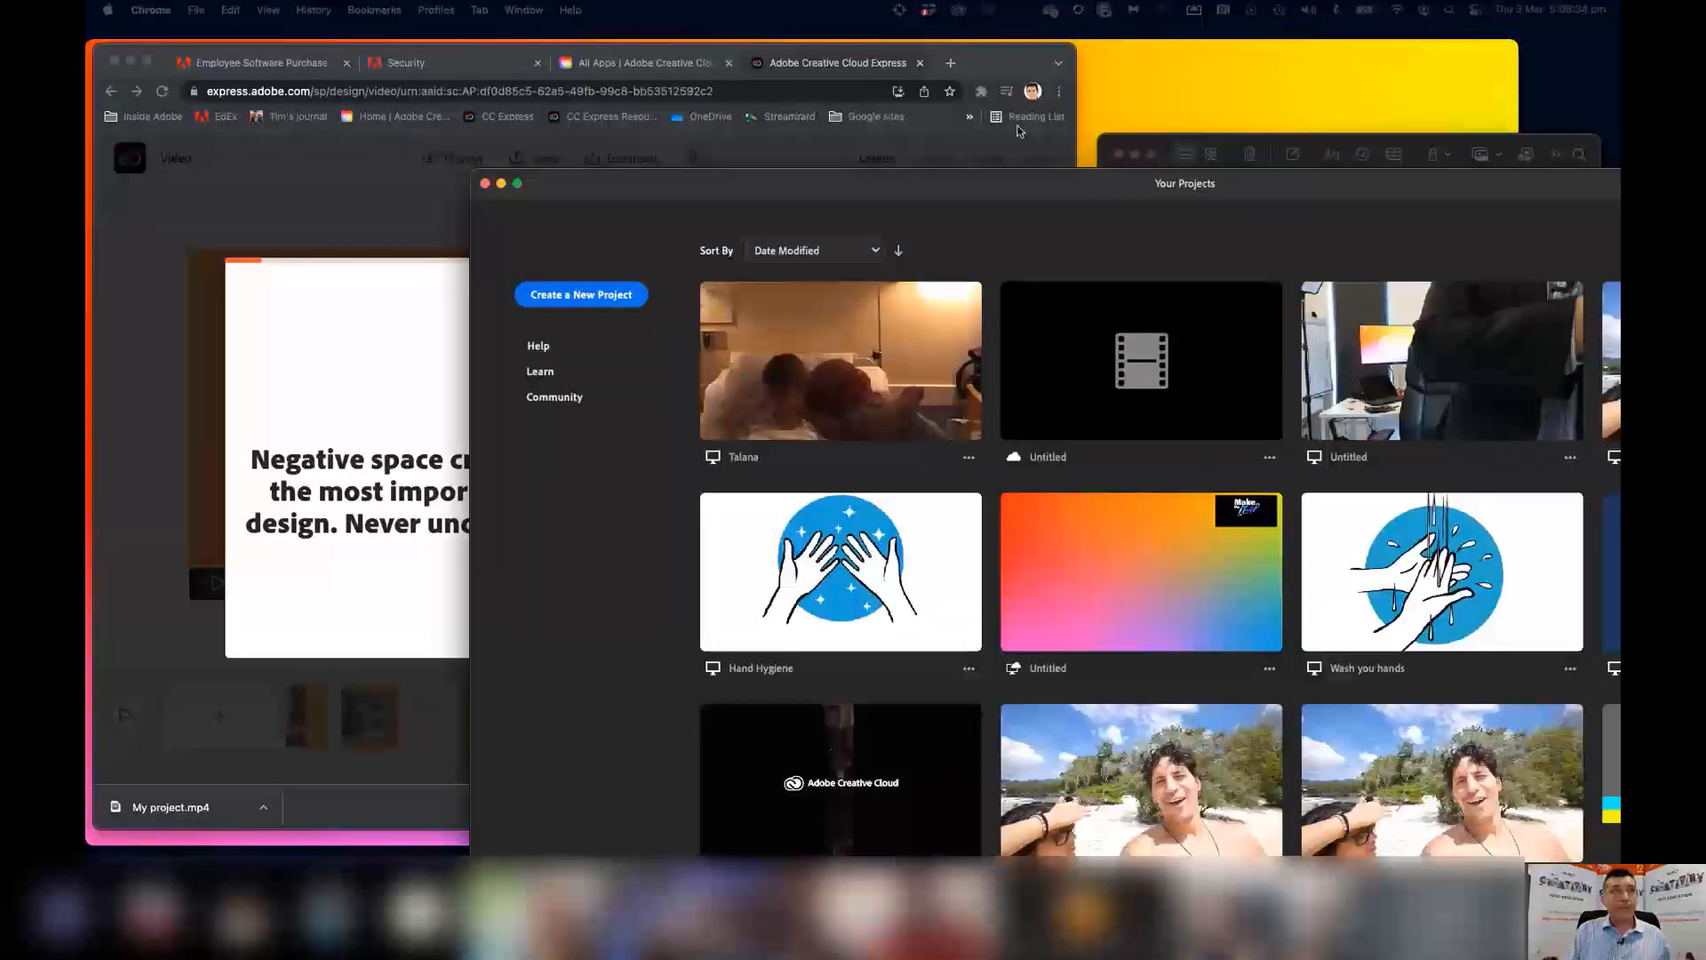
drag(1019, 131, 932, 59)
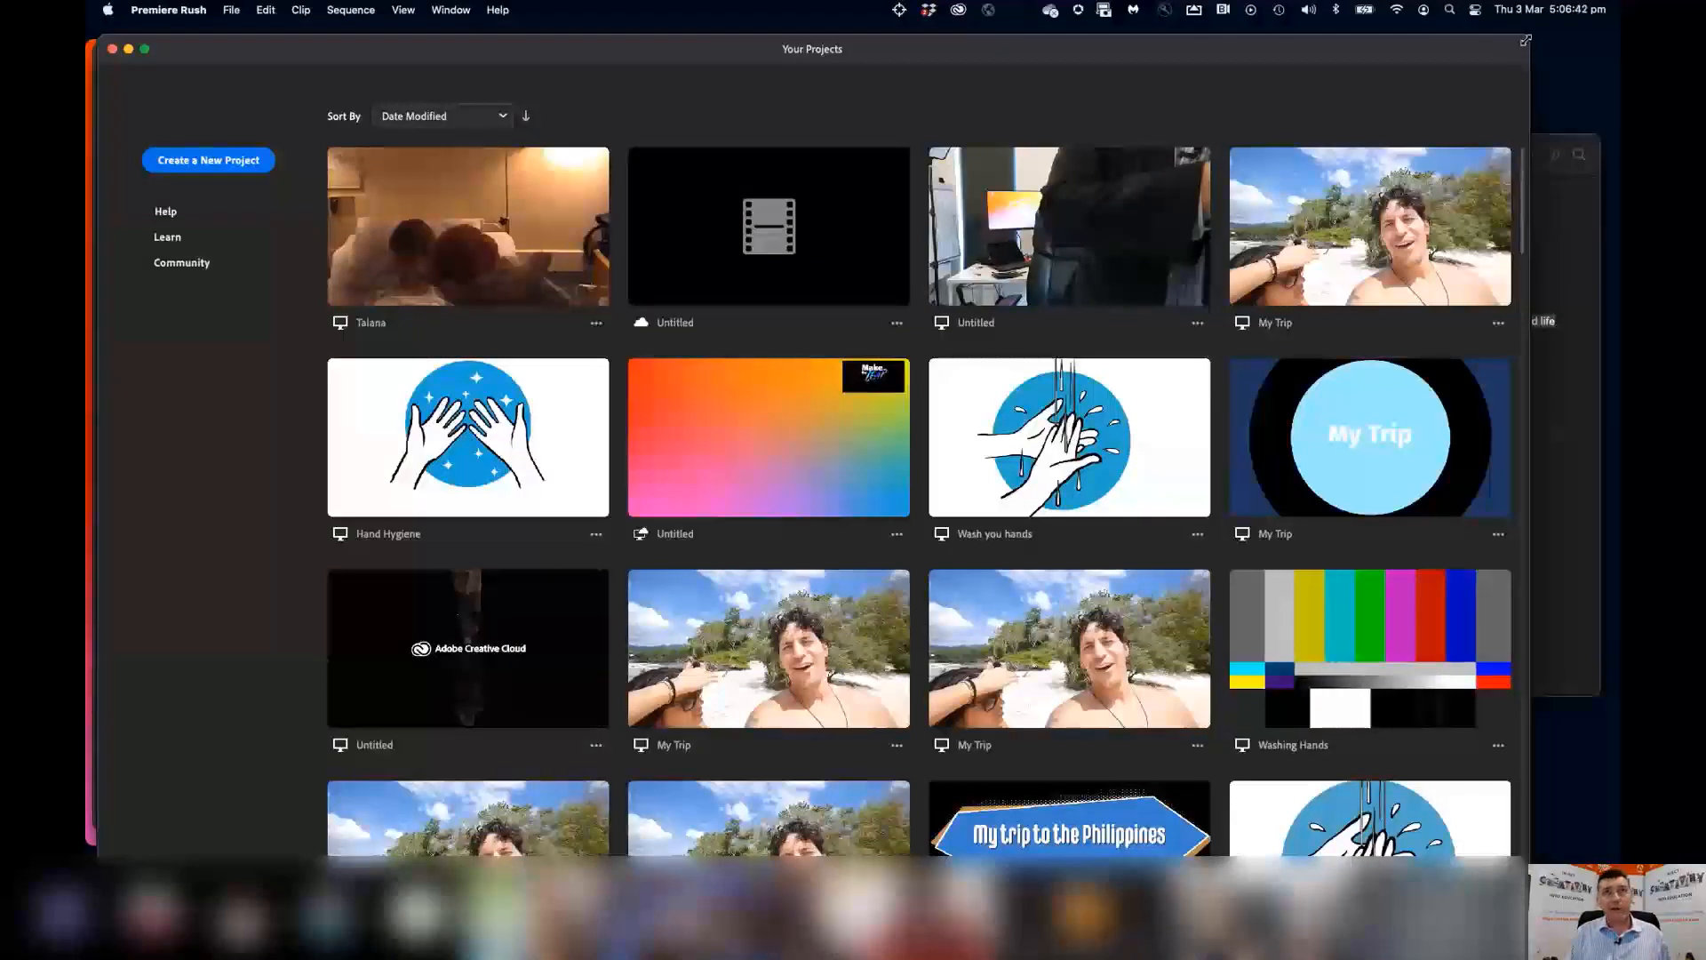
drag(1466, 63, 1236, 37)
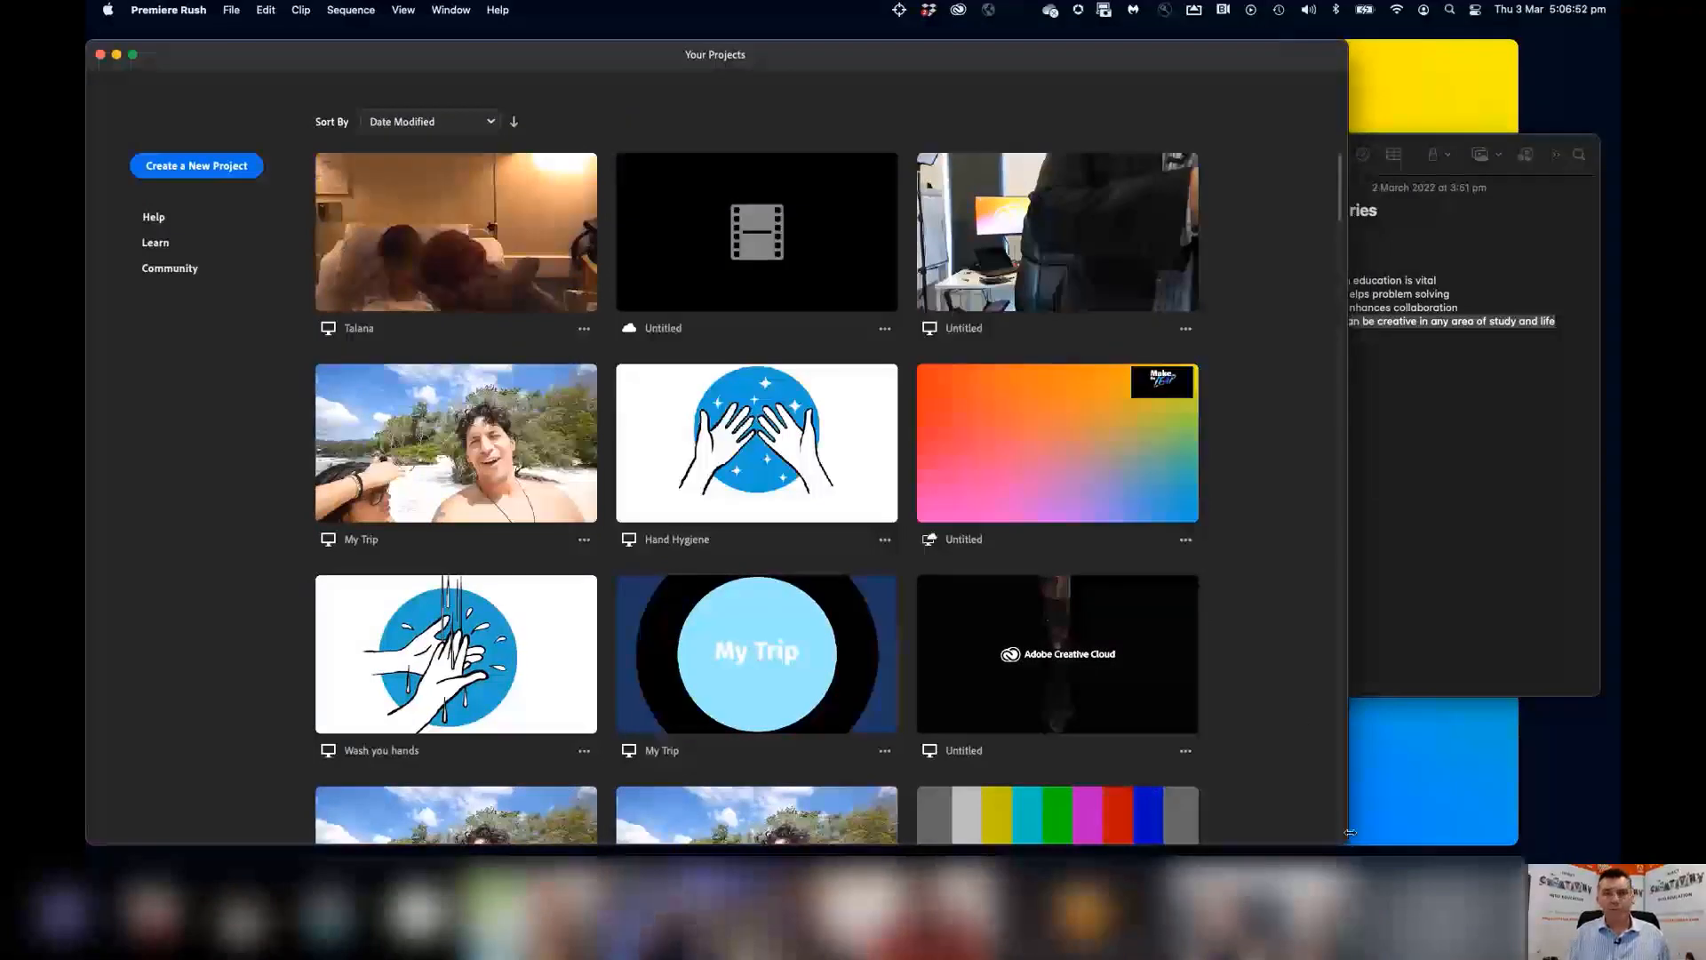
drag(1266, 753, 1268, 753)
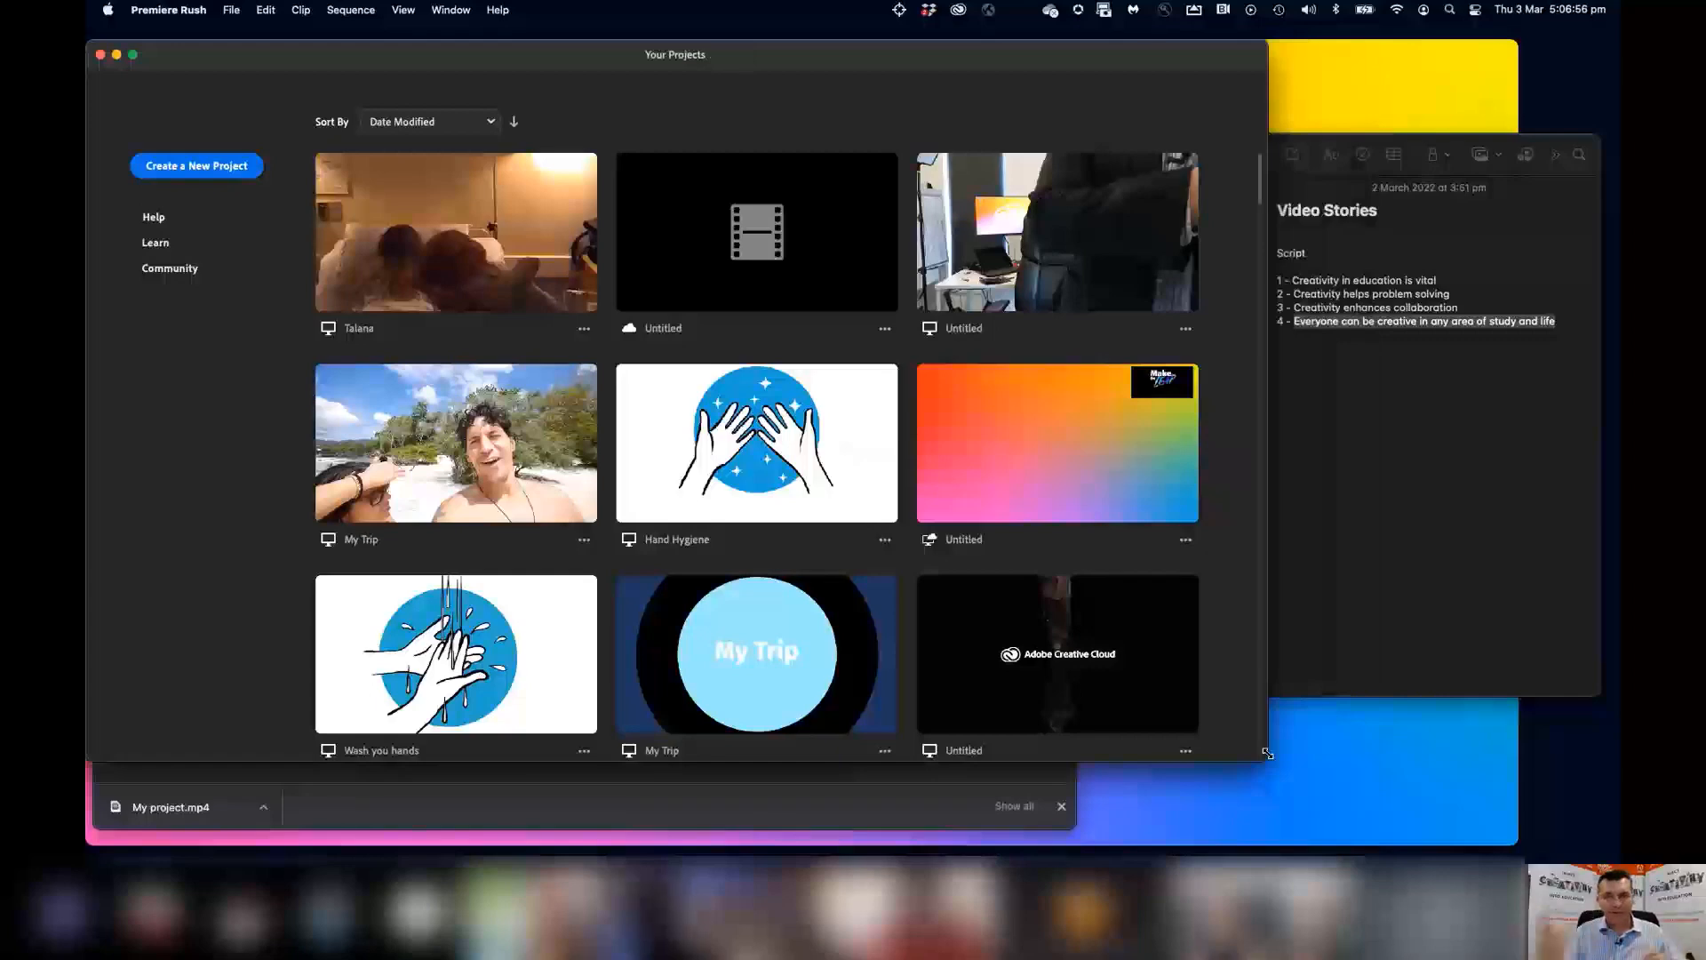
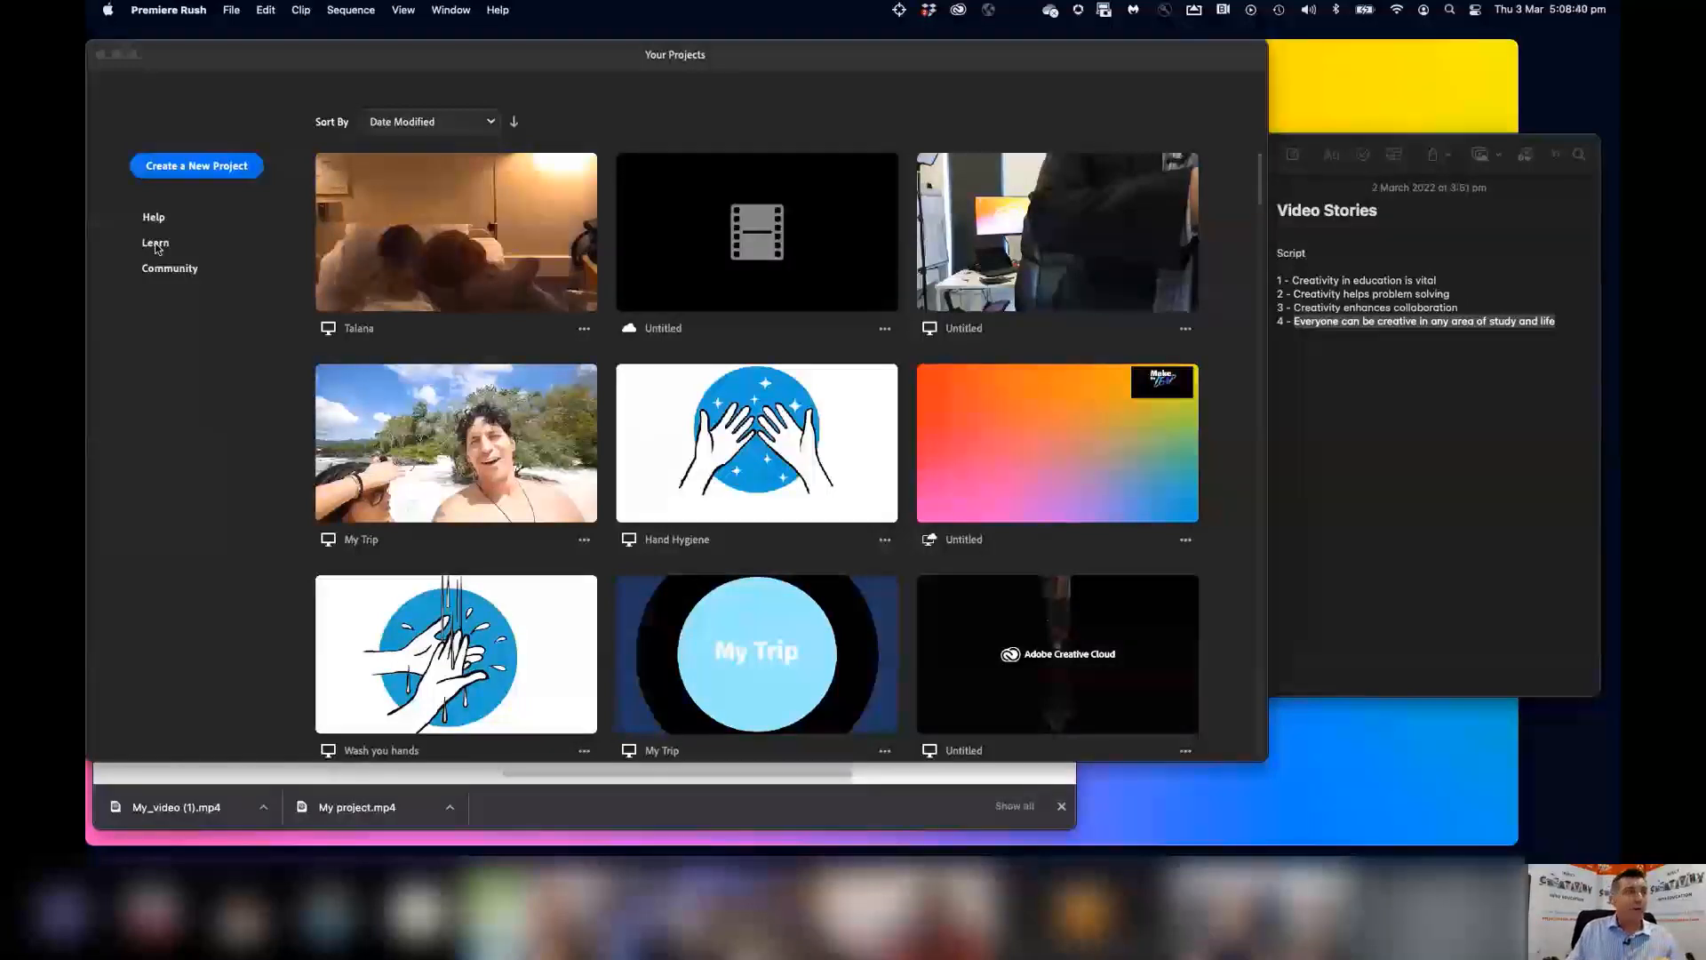
Start a new project and open the Downloads folder as its media source.
click(187, 172)
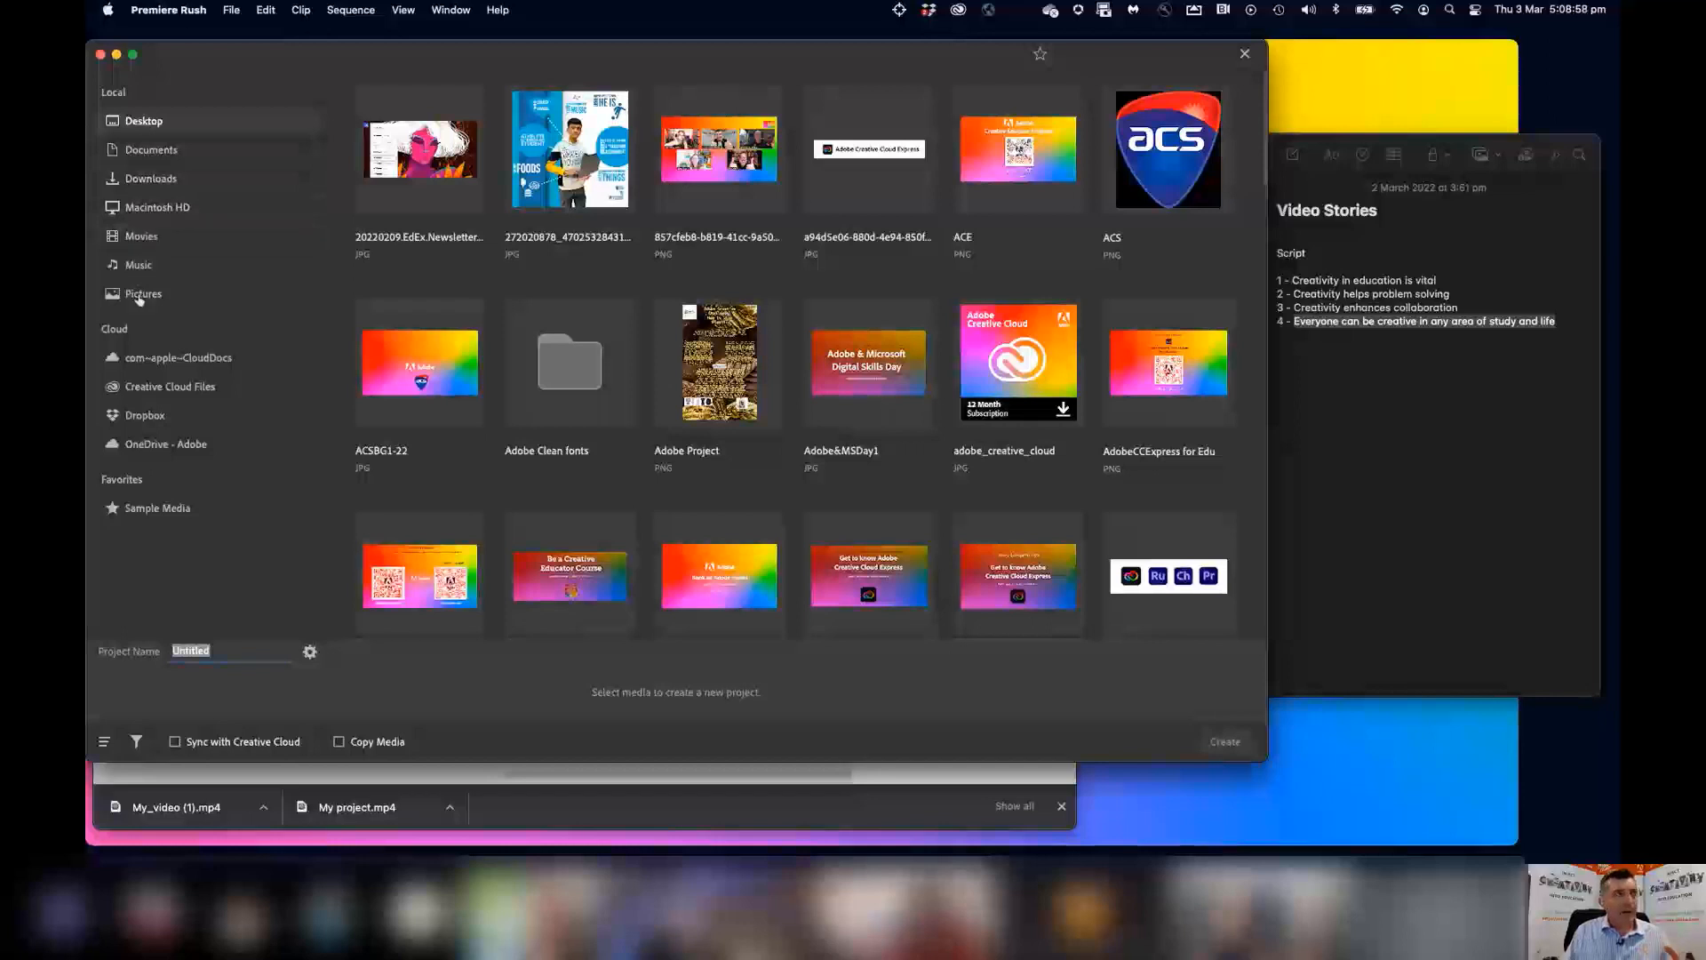
click(142, 188)
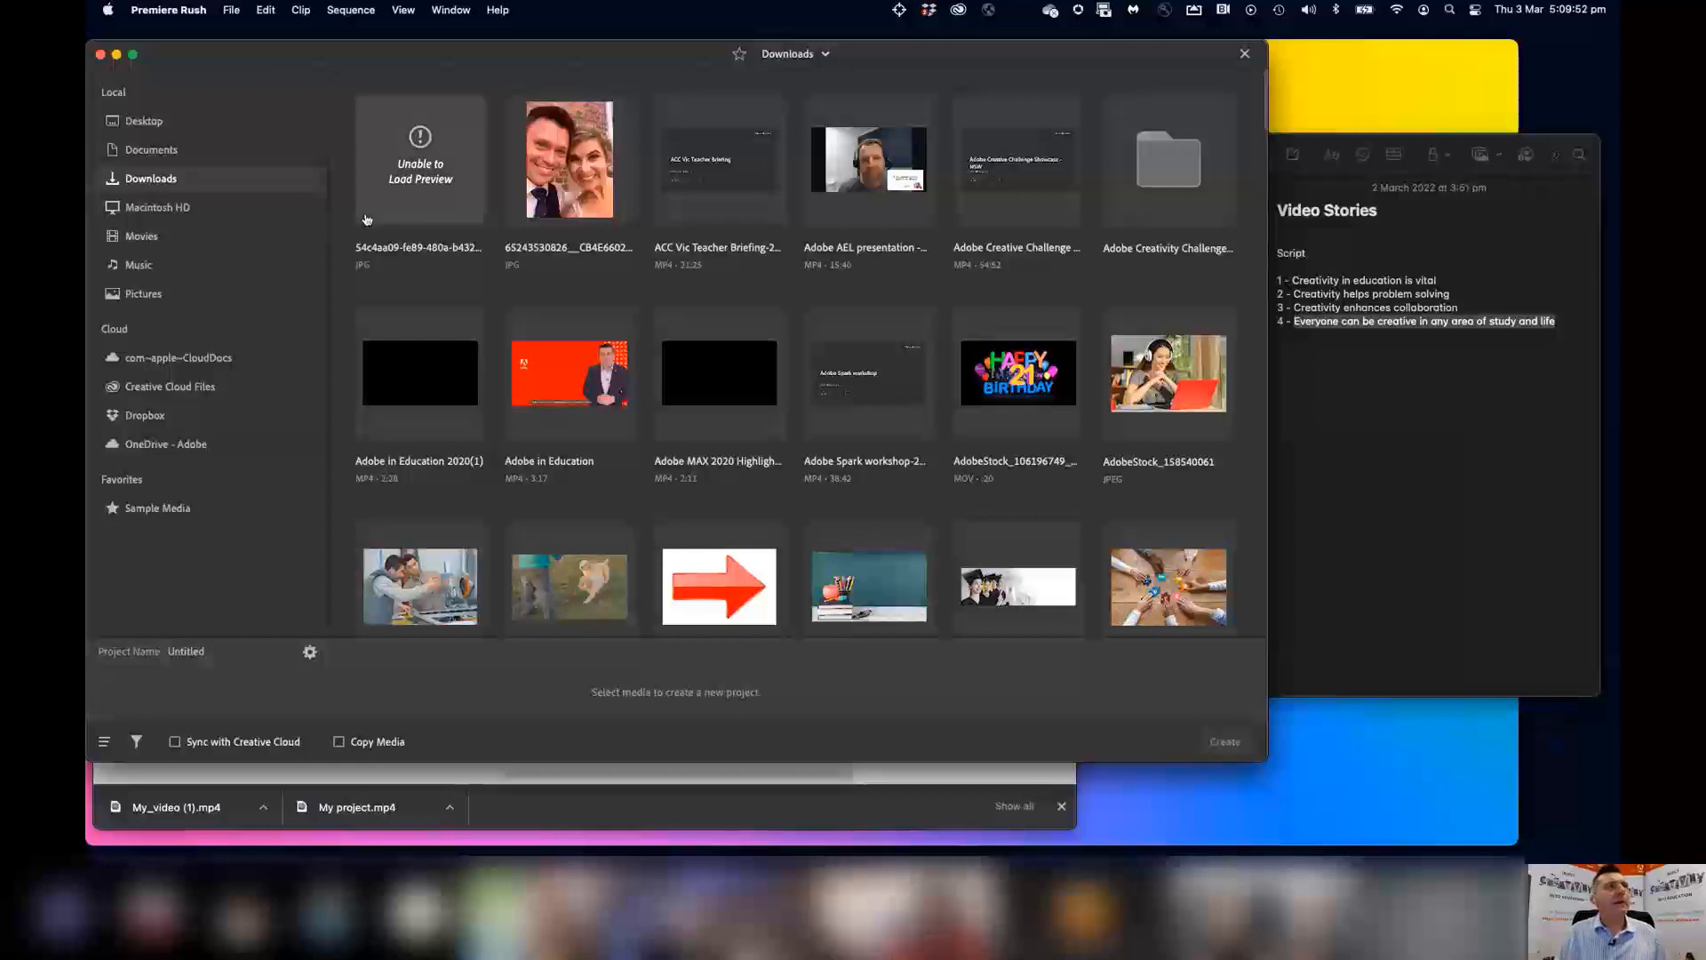
key(super+Tab)
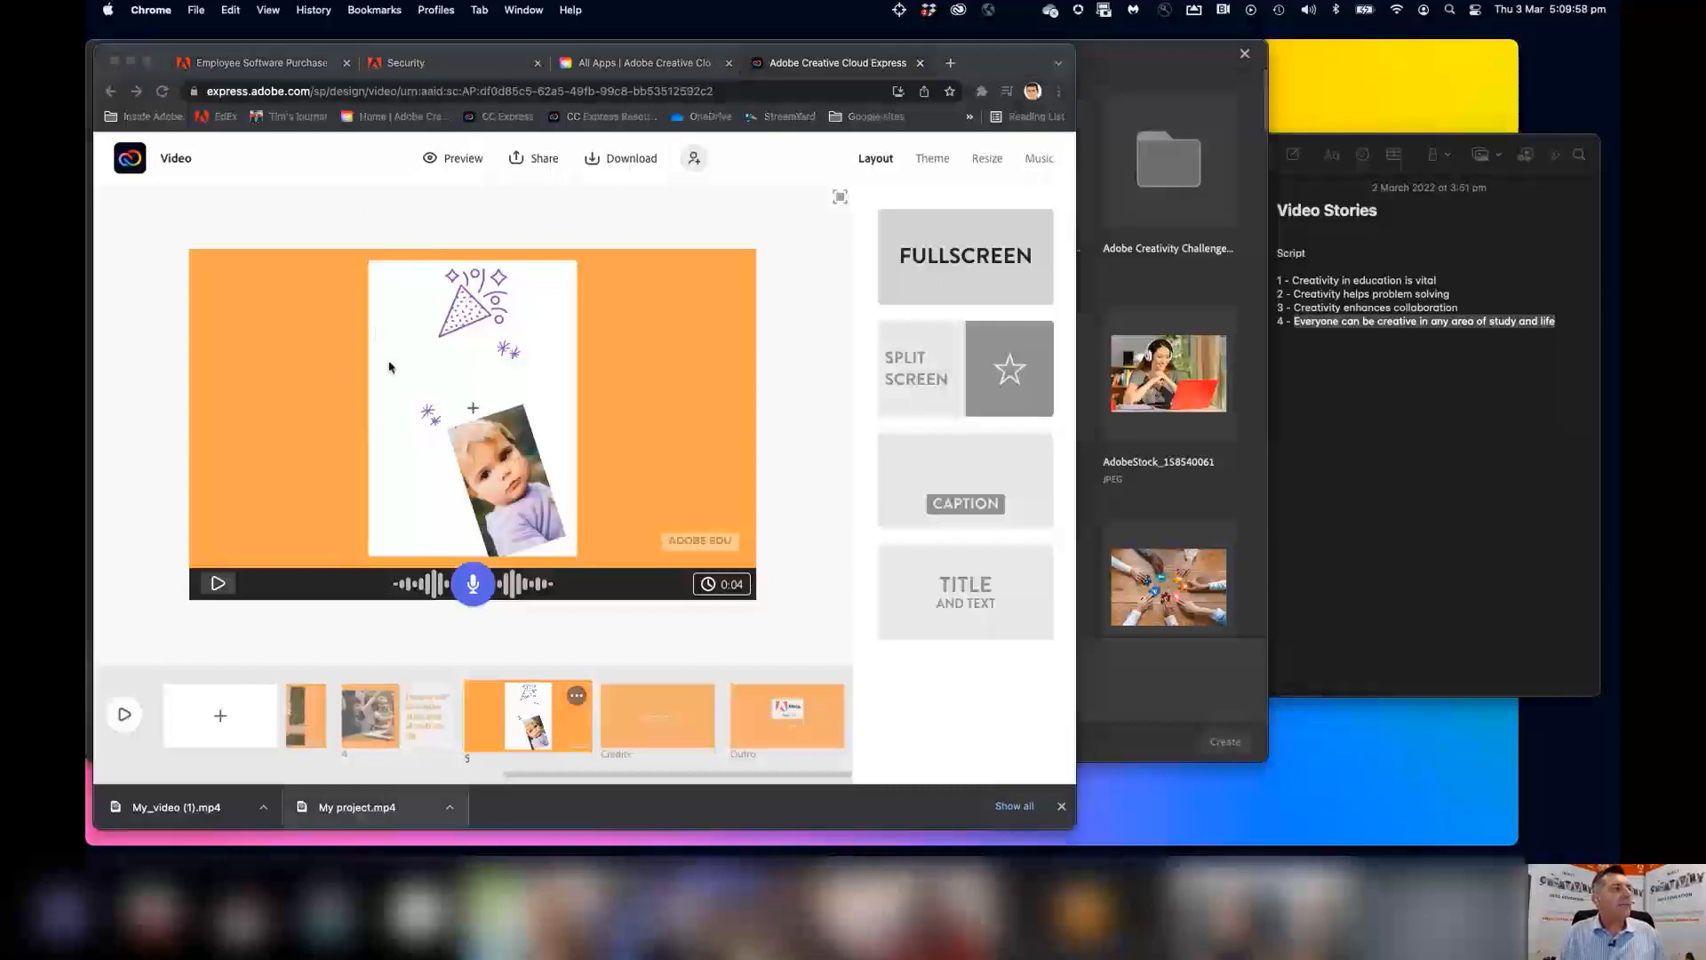
key(super+Tab)
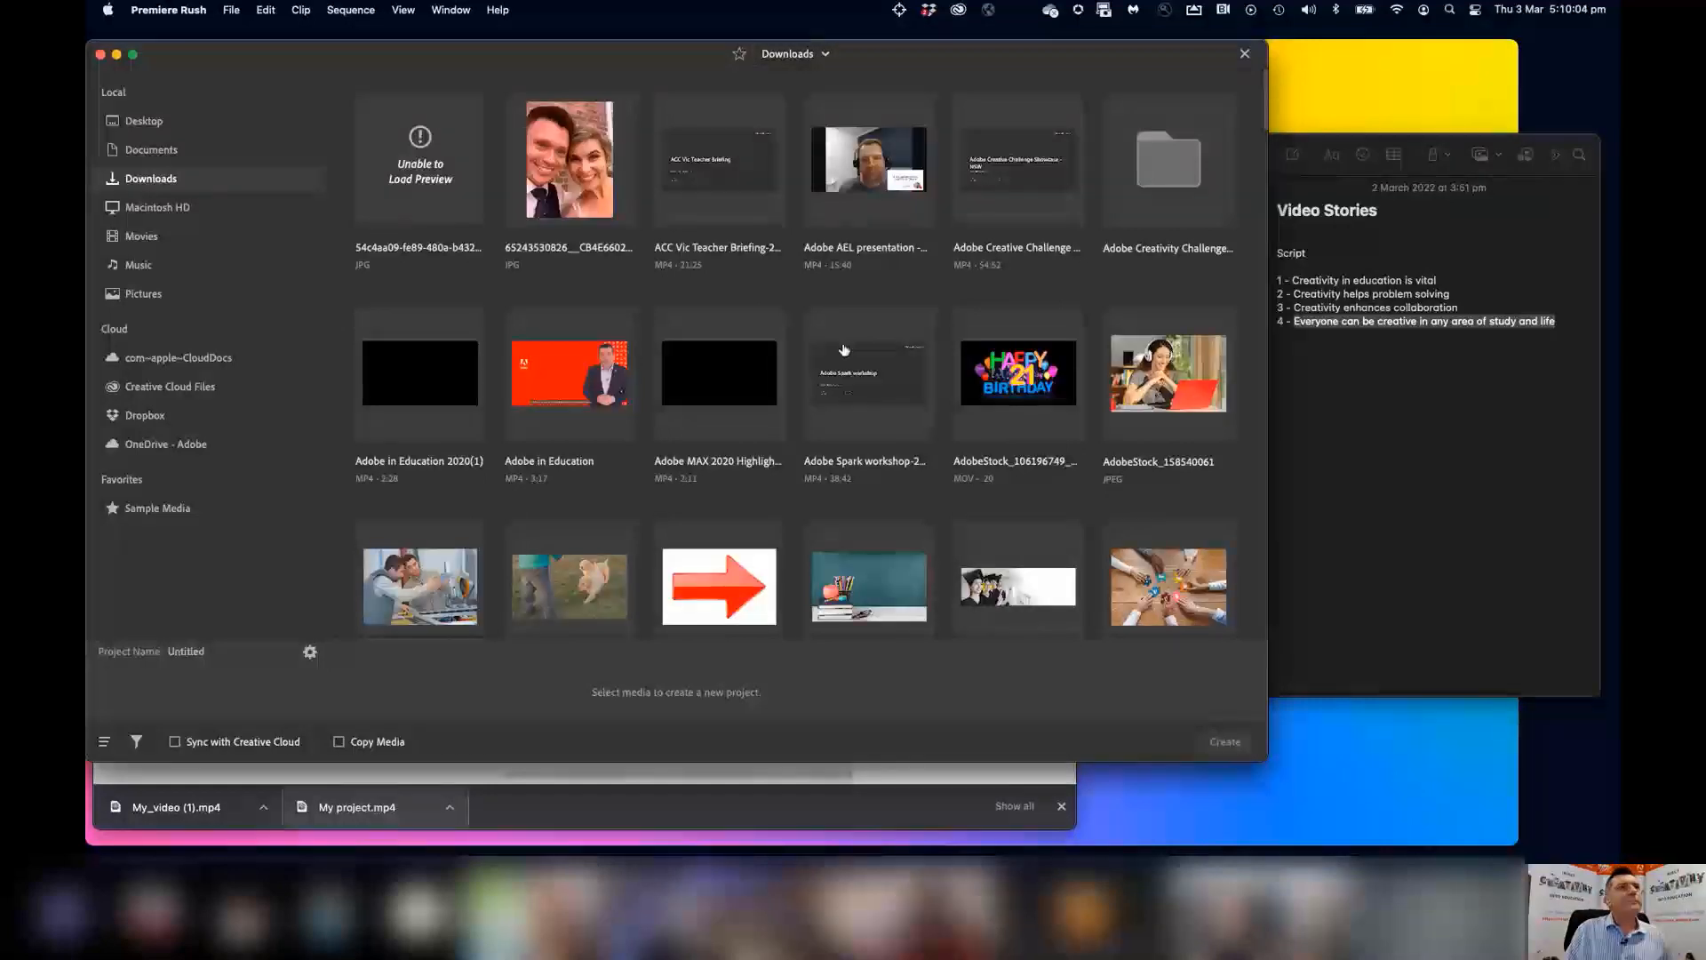
Look through the media in Downloads, add that folder to the favorites, and enlarge the window.
scroll(844, 350, down, 5)
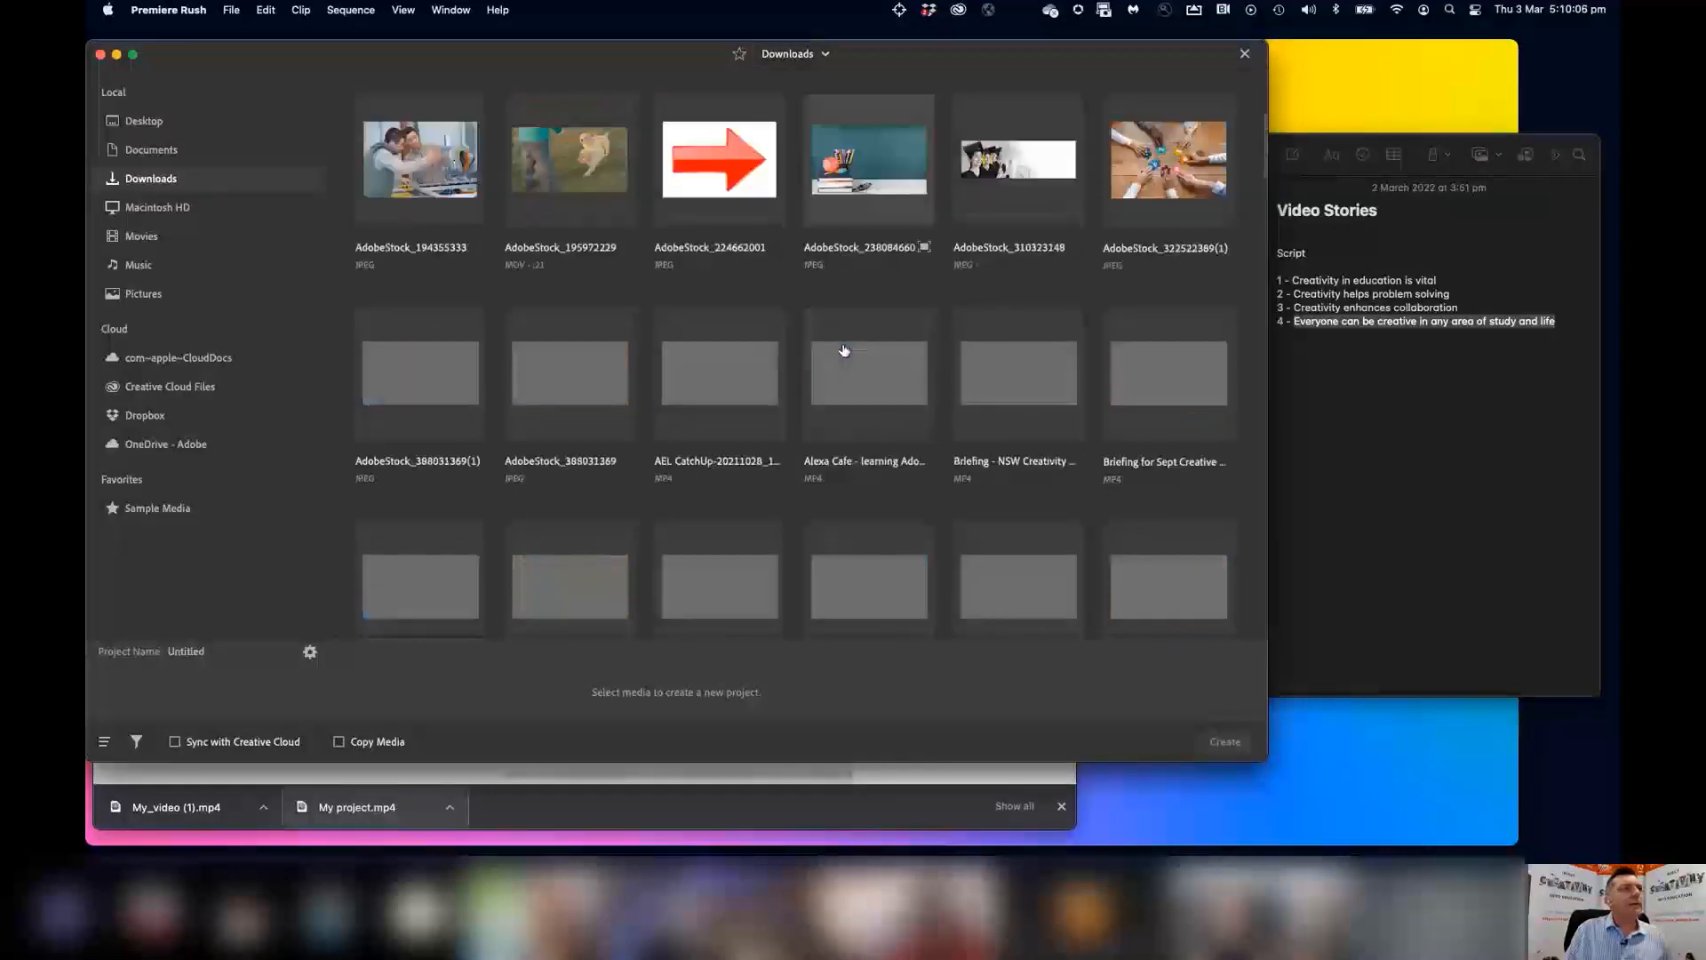
scroll(844, 350, down, 10)
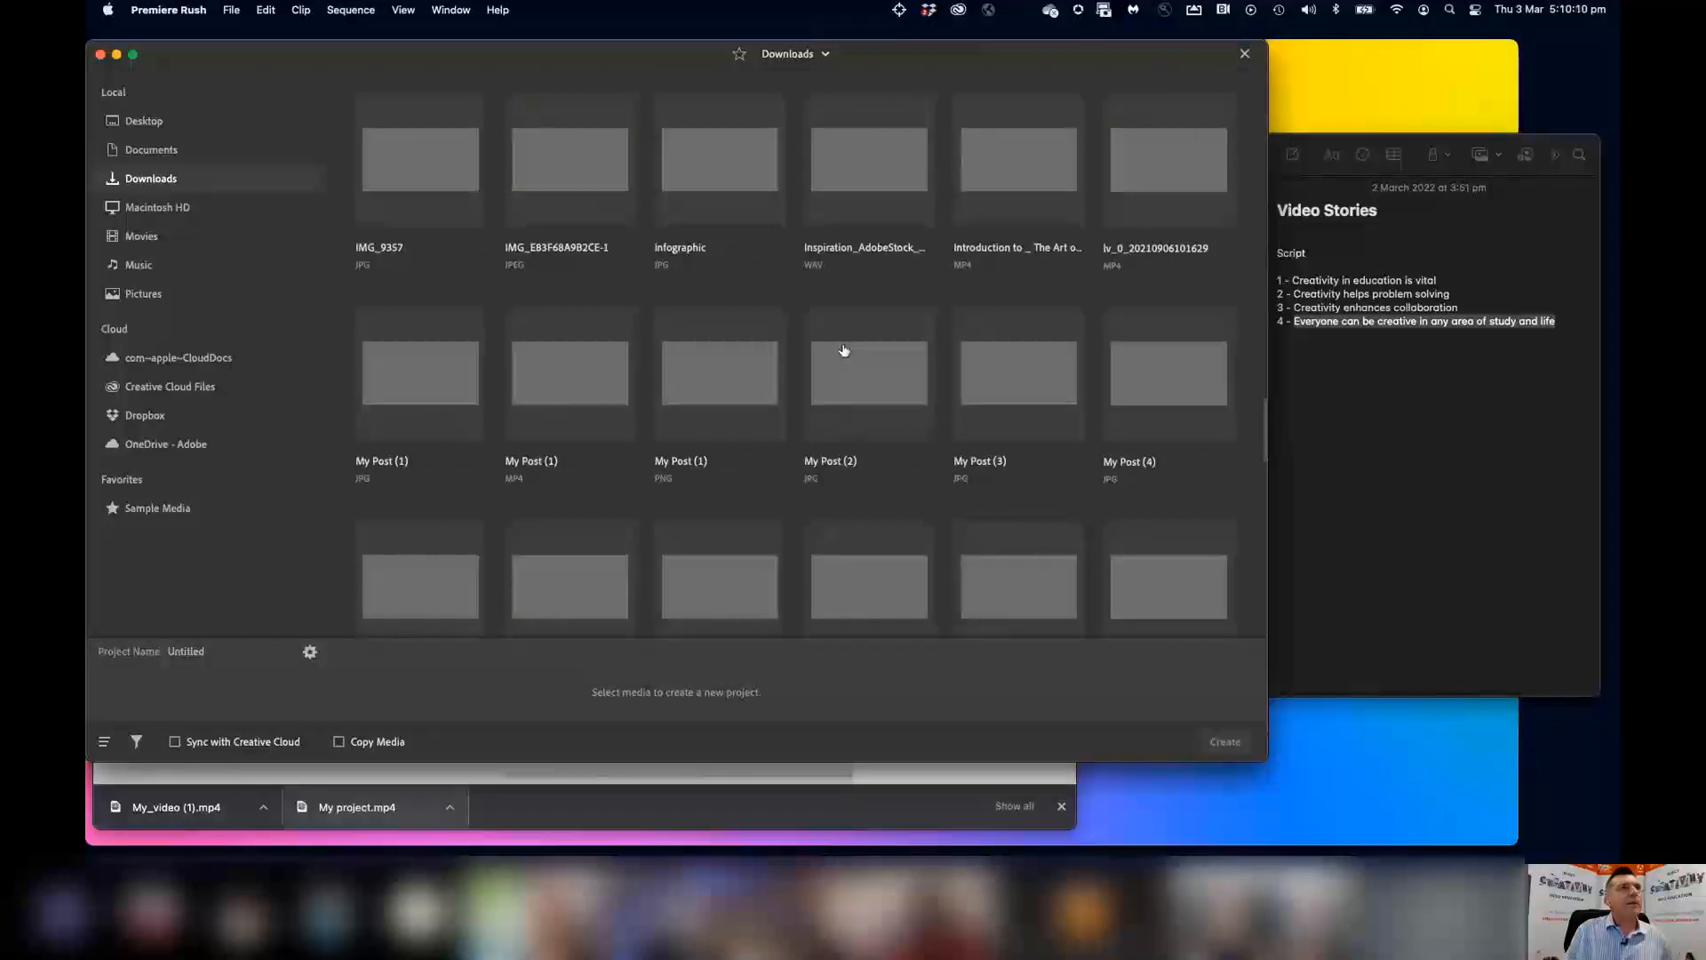
scroll(844, 350, up, 5)
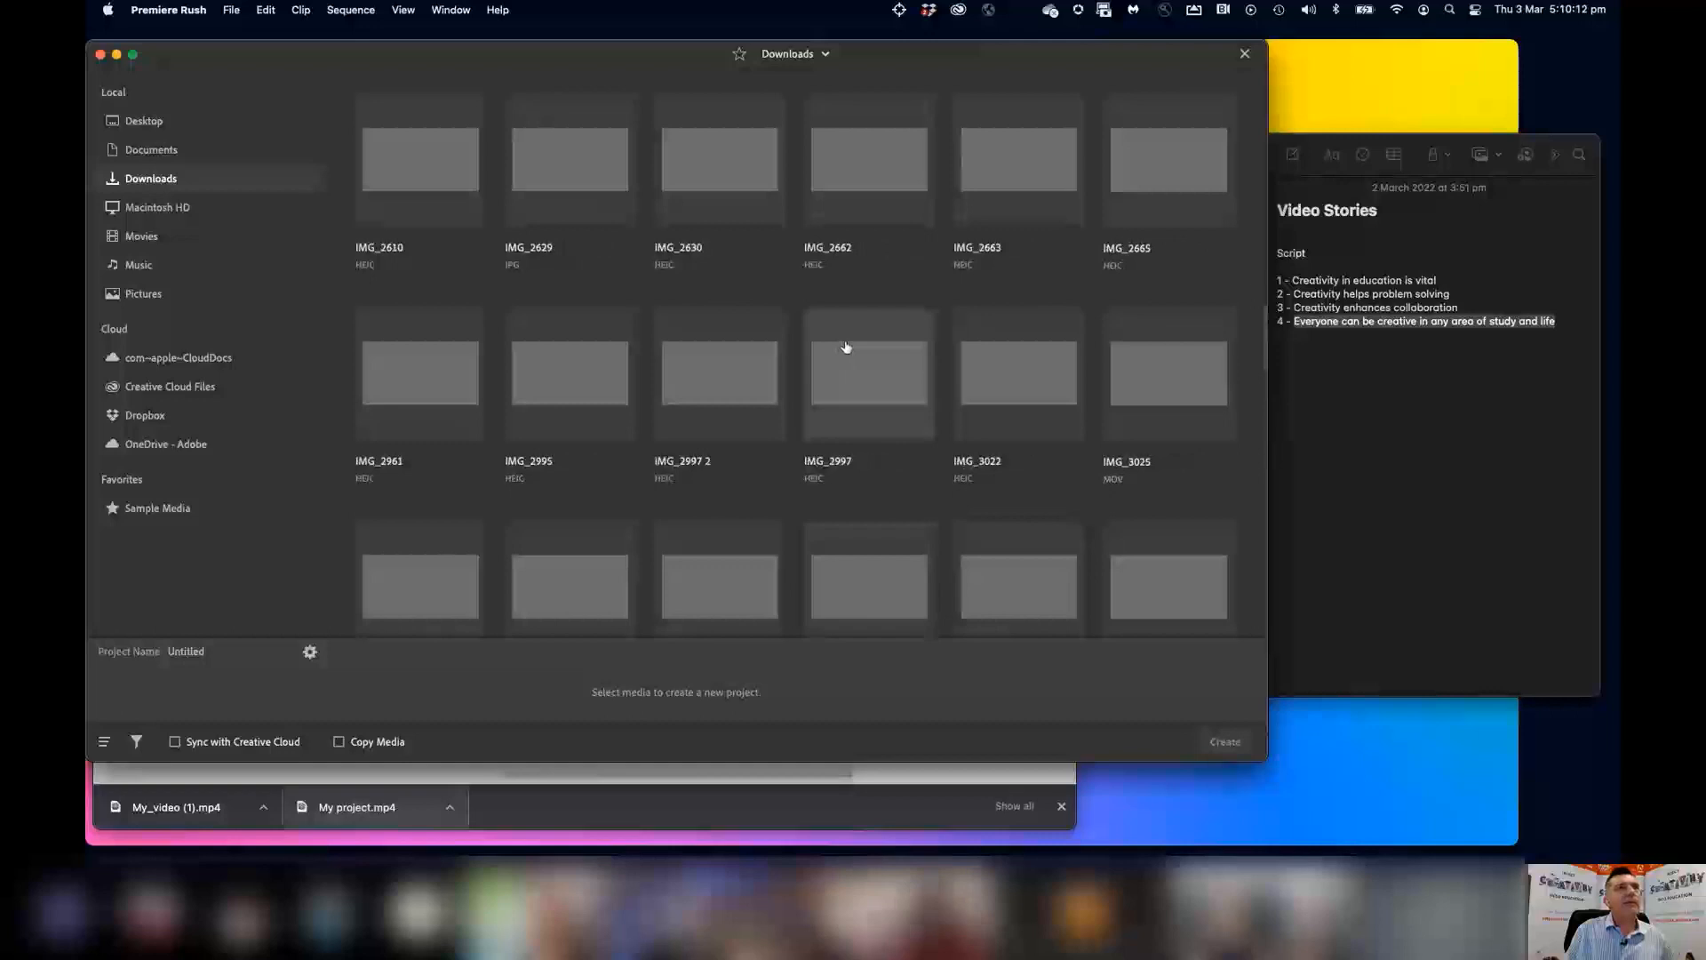
scroll(846, 346, up, 5)
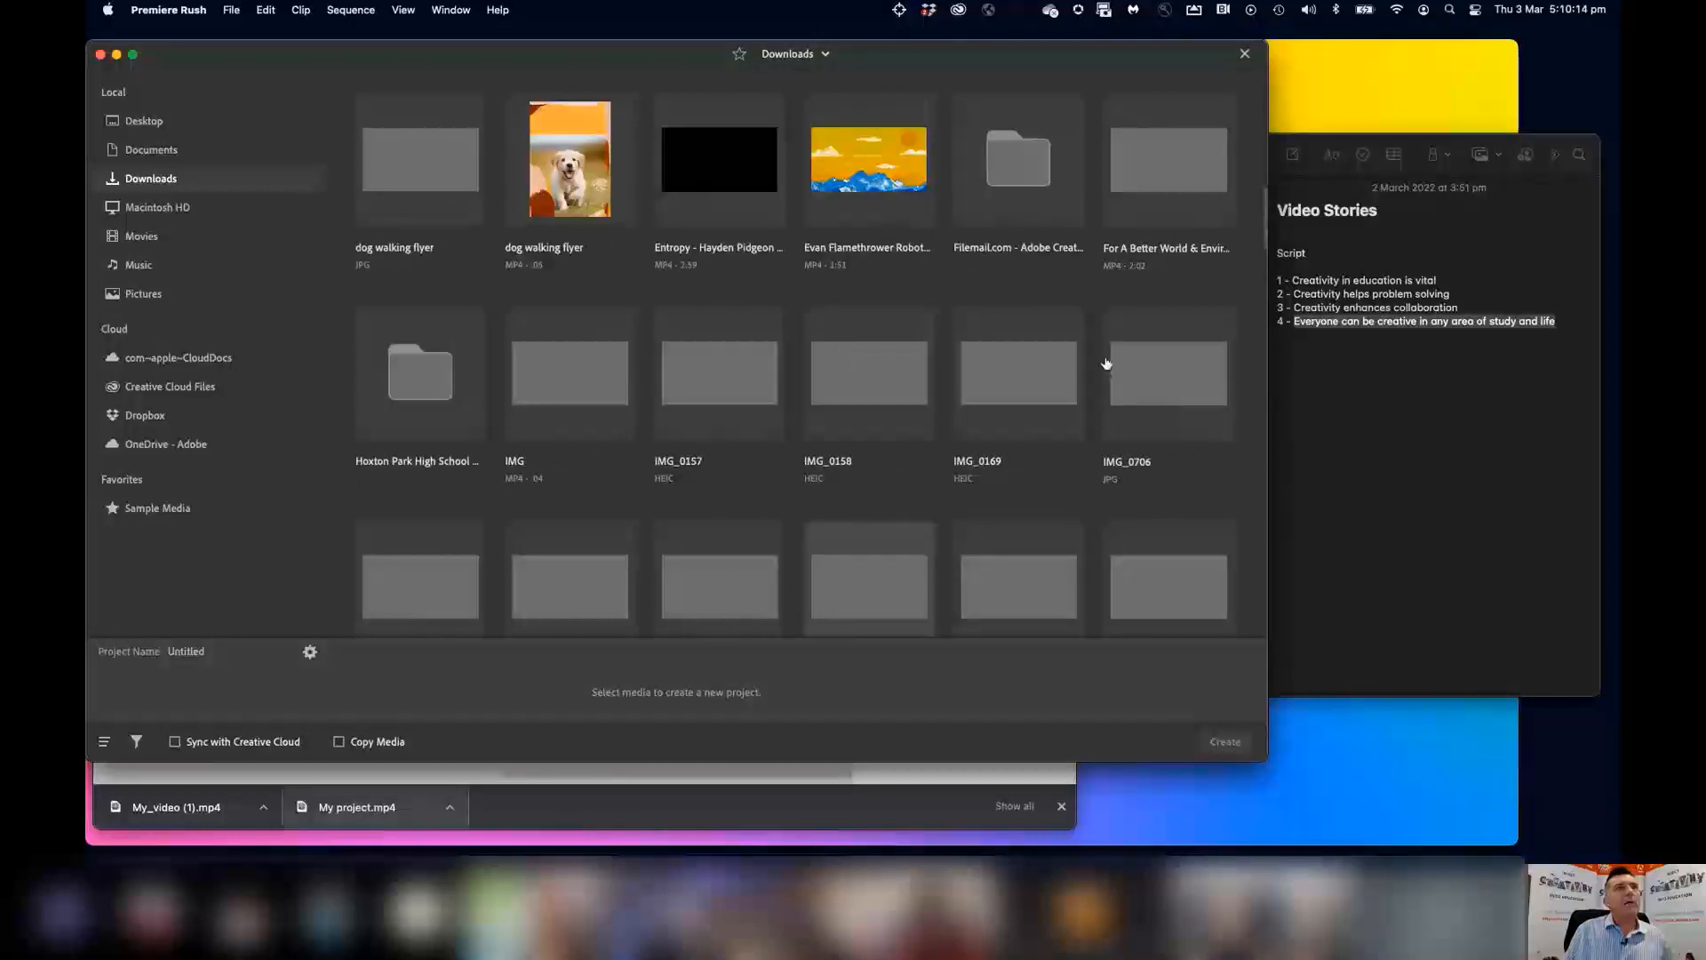
scroll(1106, 363, up, 3)
scroll(1106, 361, up, 5)
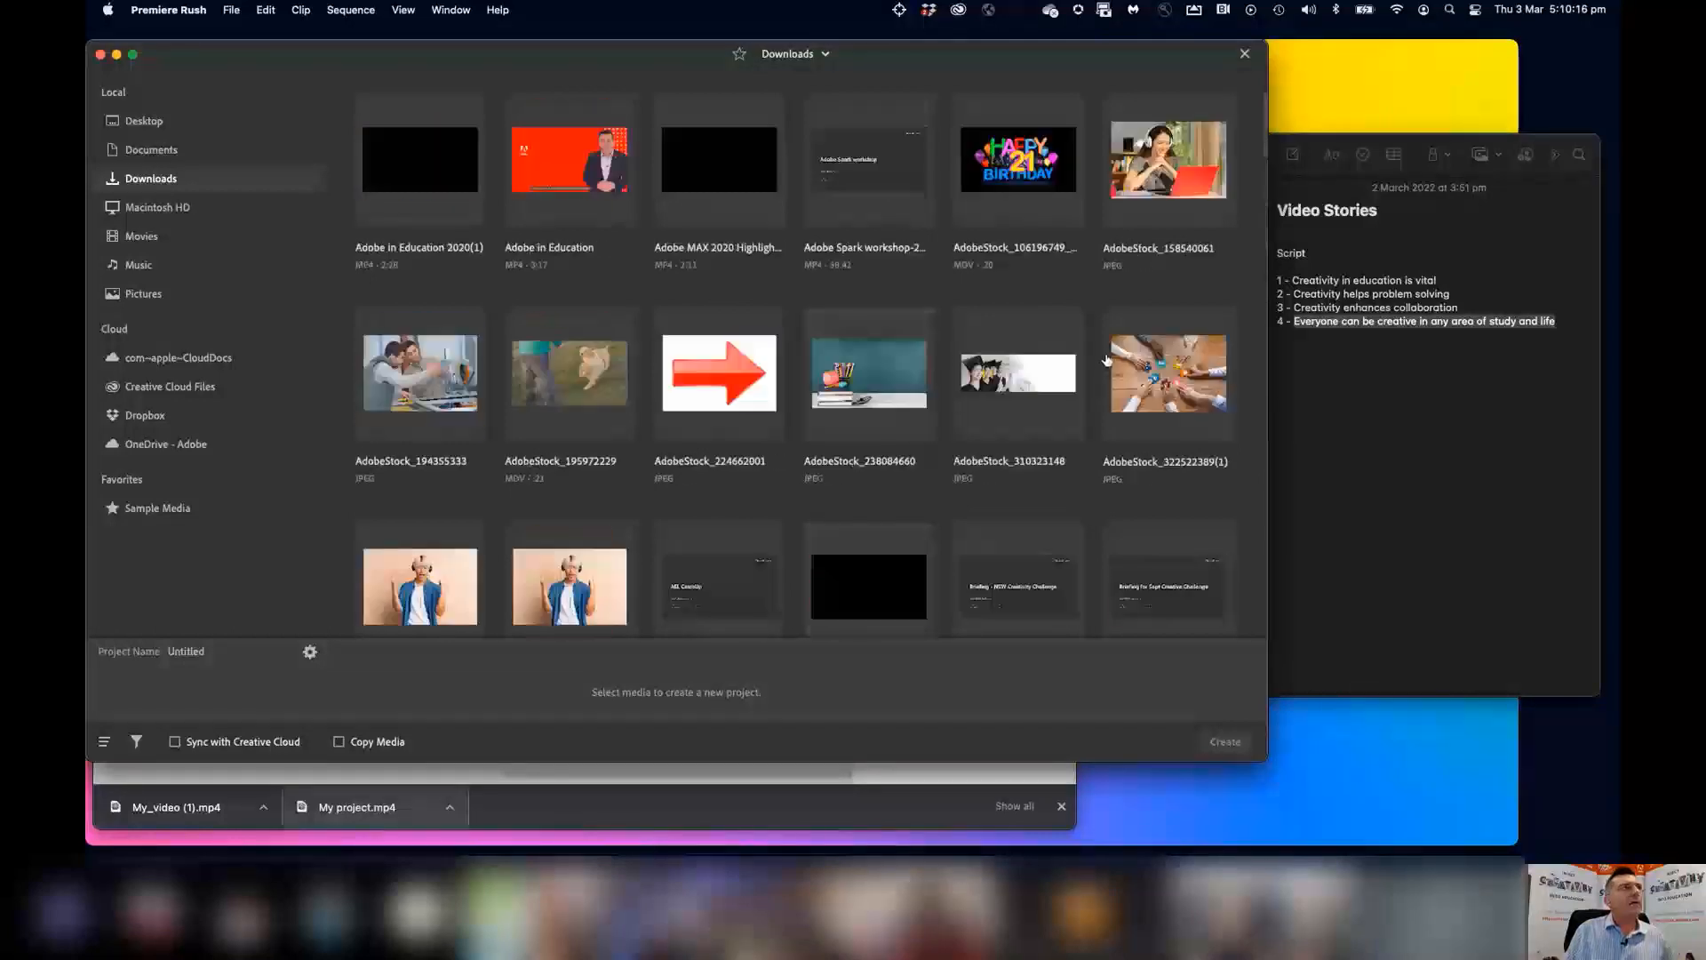
scroll(1106, 360, up, 2)
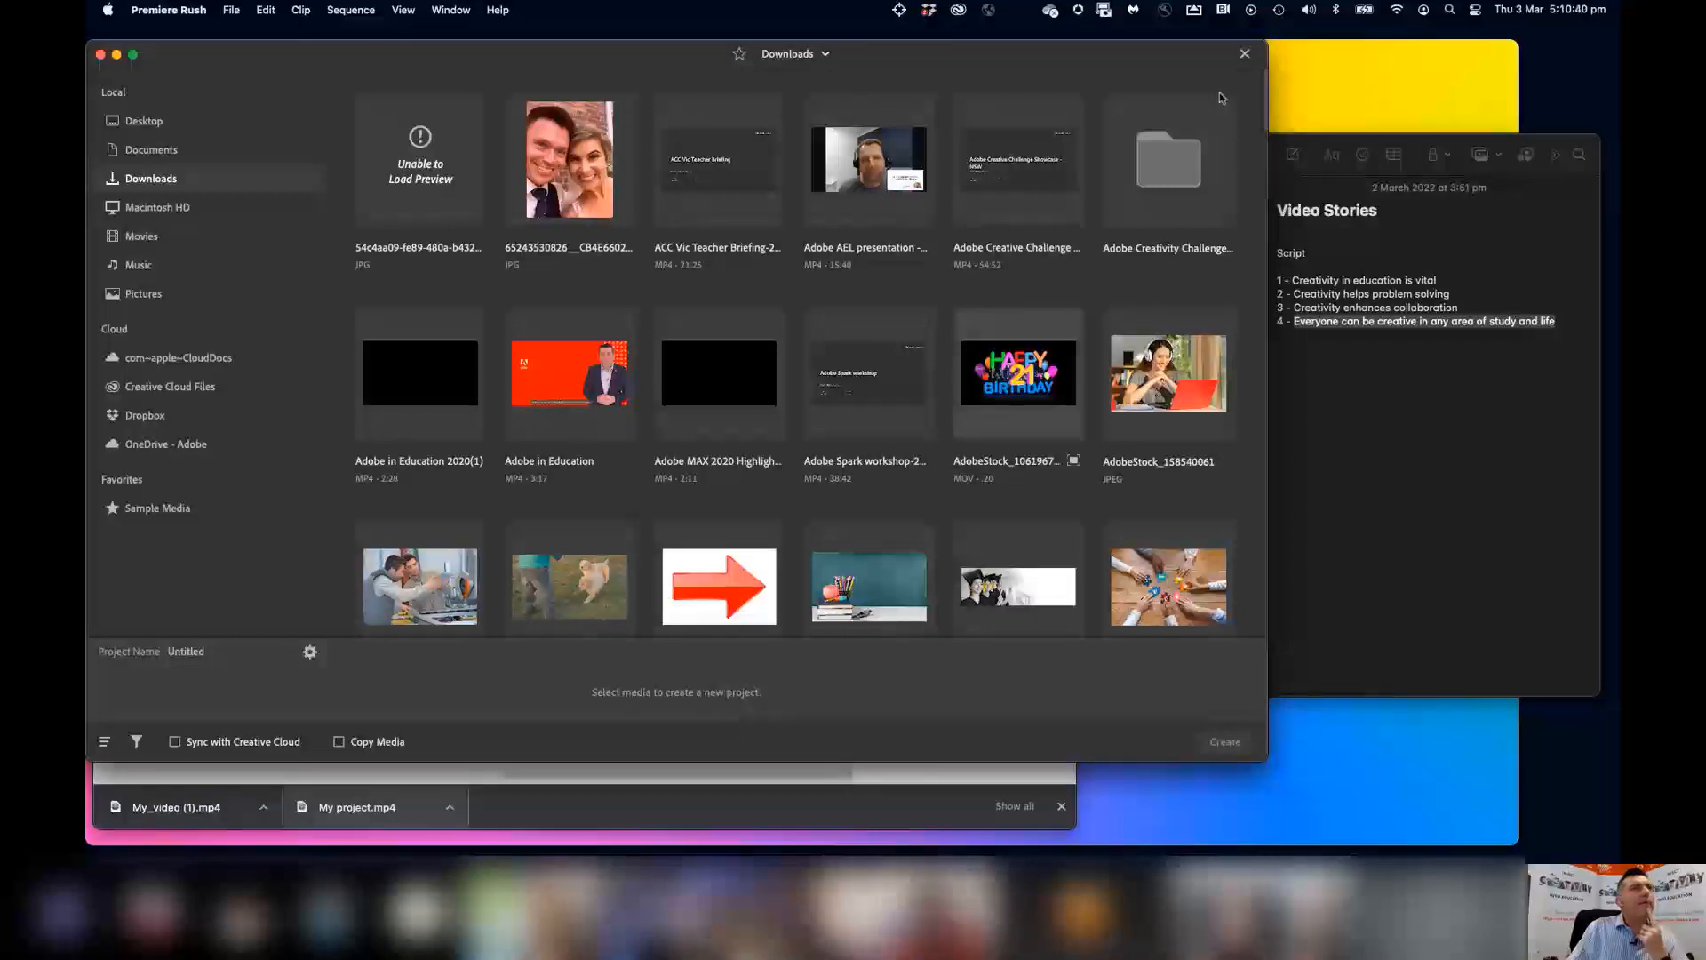
click(740, 54)
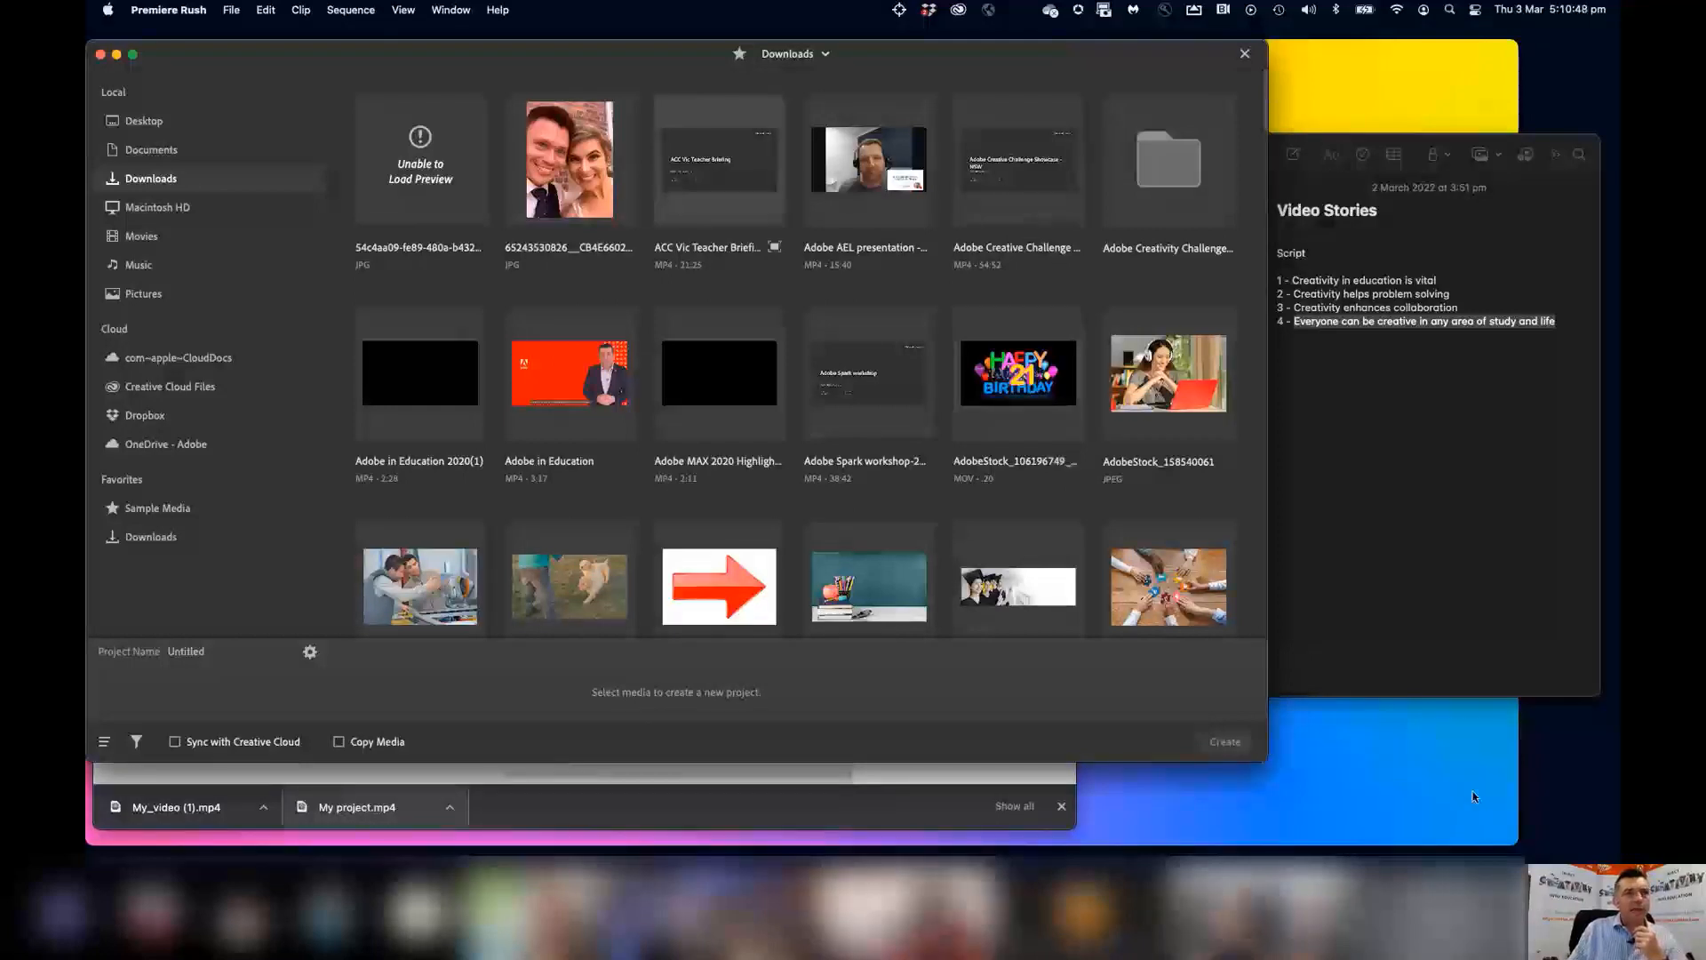
drag(1267, 760, 1473, 793)
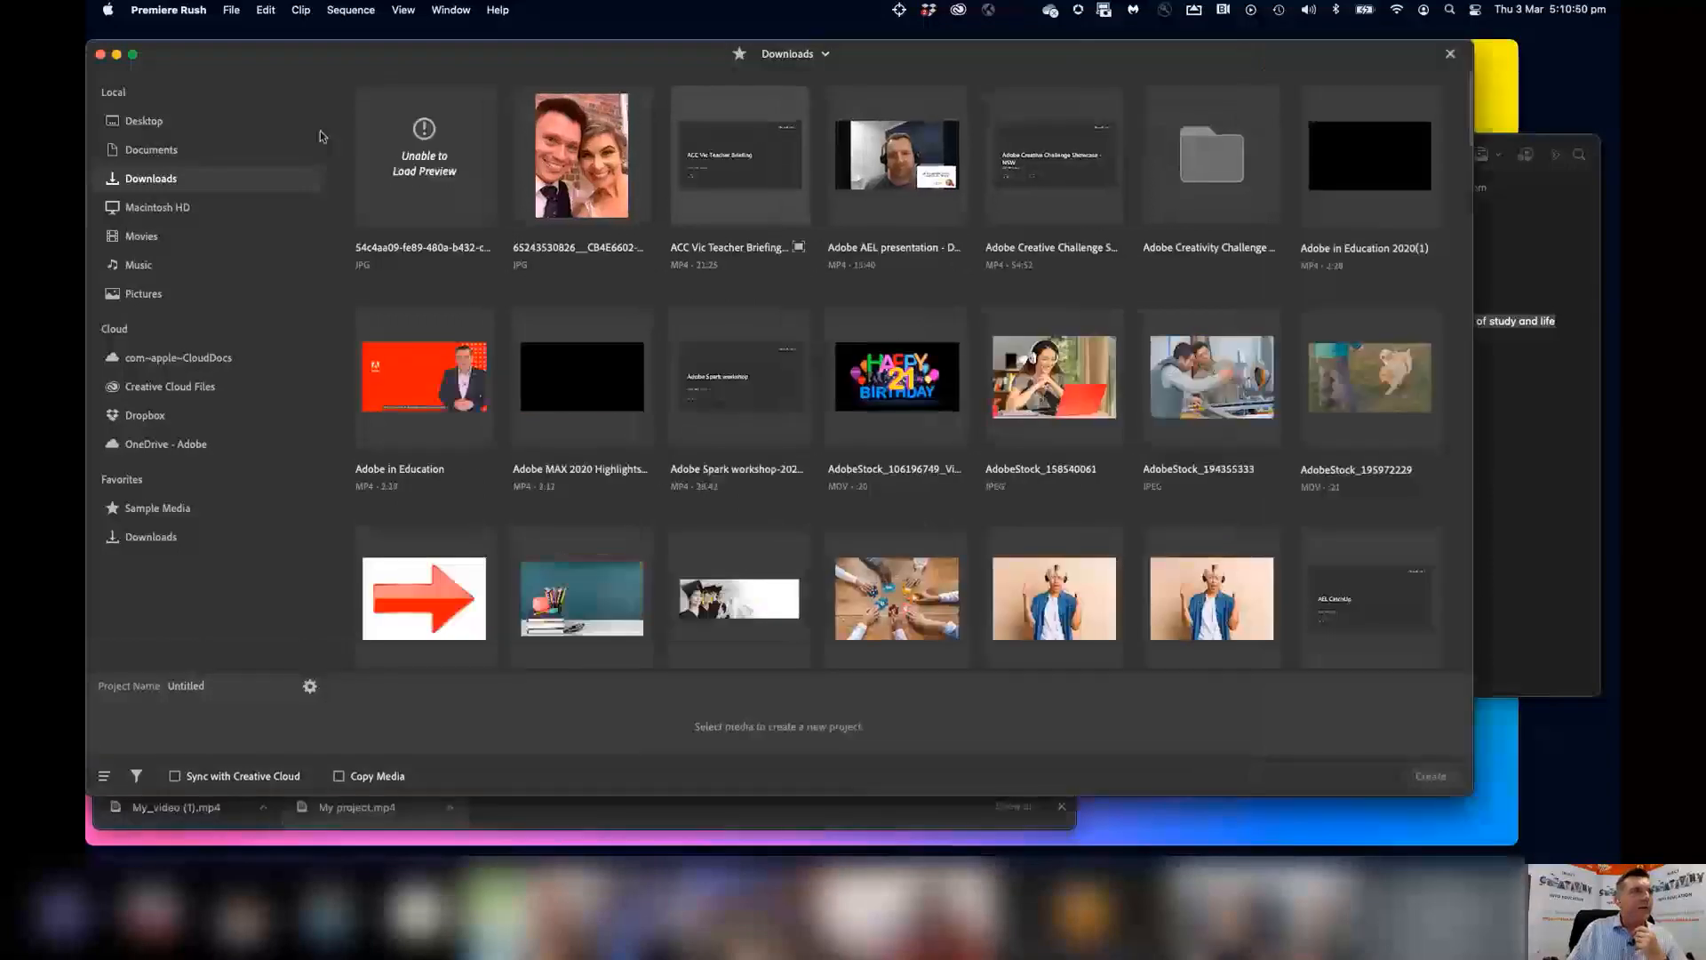
Browse from Movies through 2022 Projects and the 21st birthday project to its Footage folder.
click(141, 236)
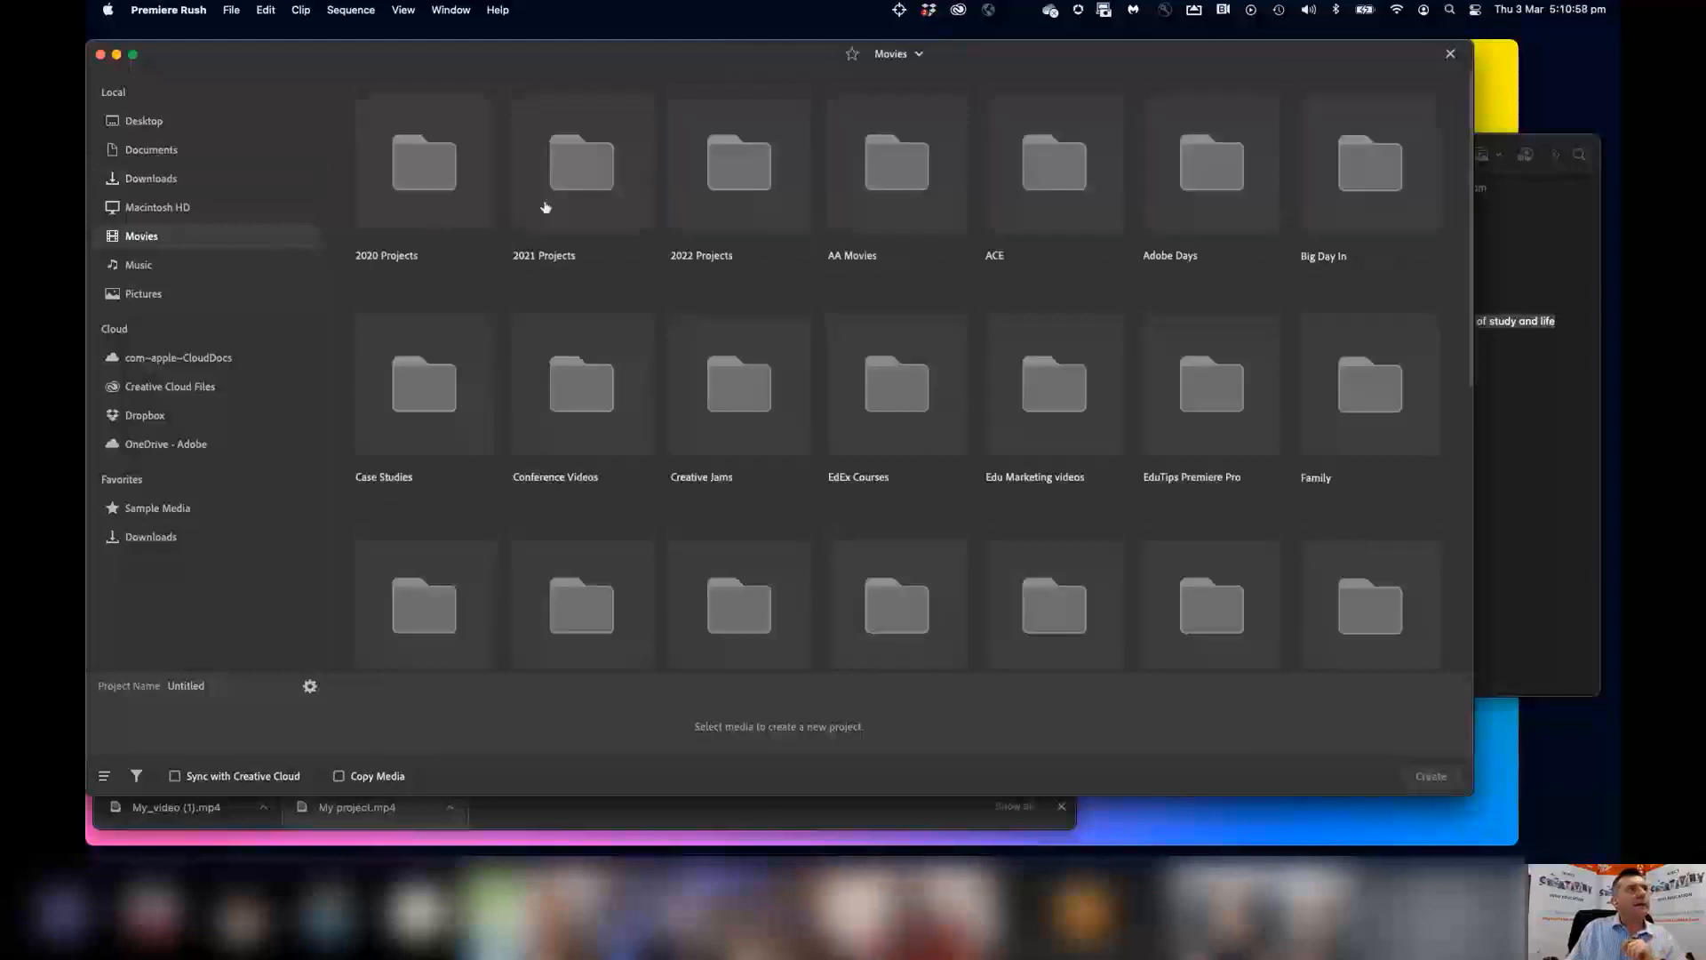
double_click(720, 191)
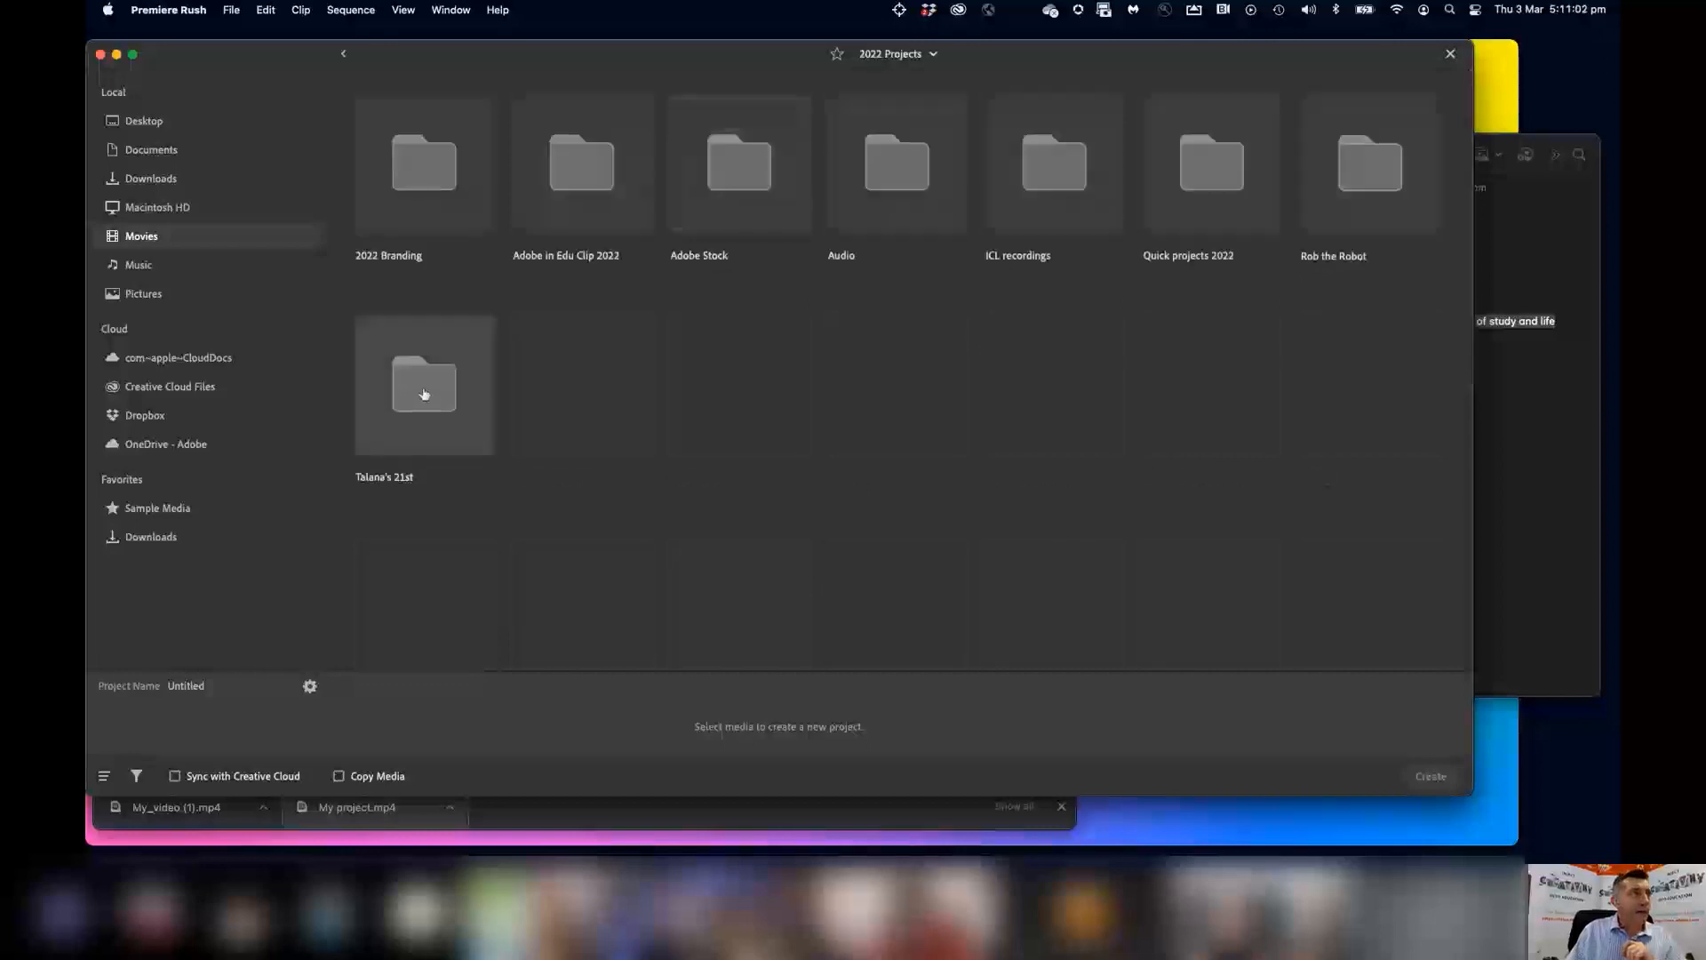
double_click(424, 394)
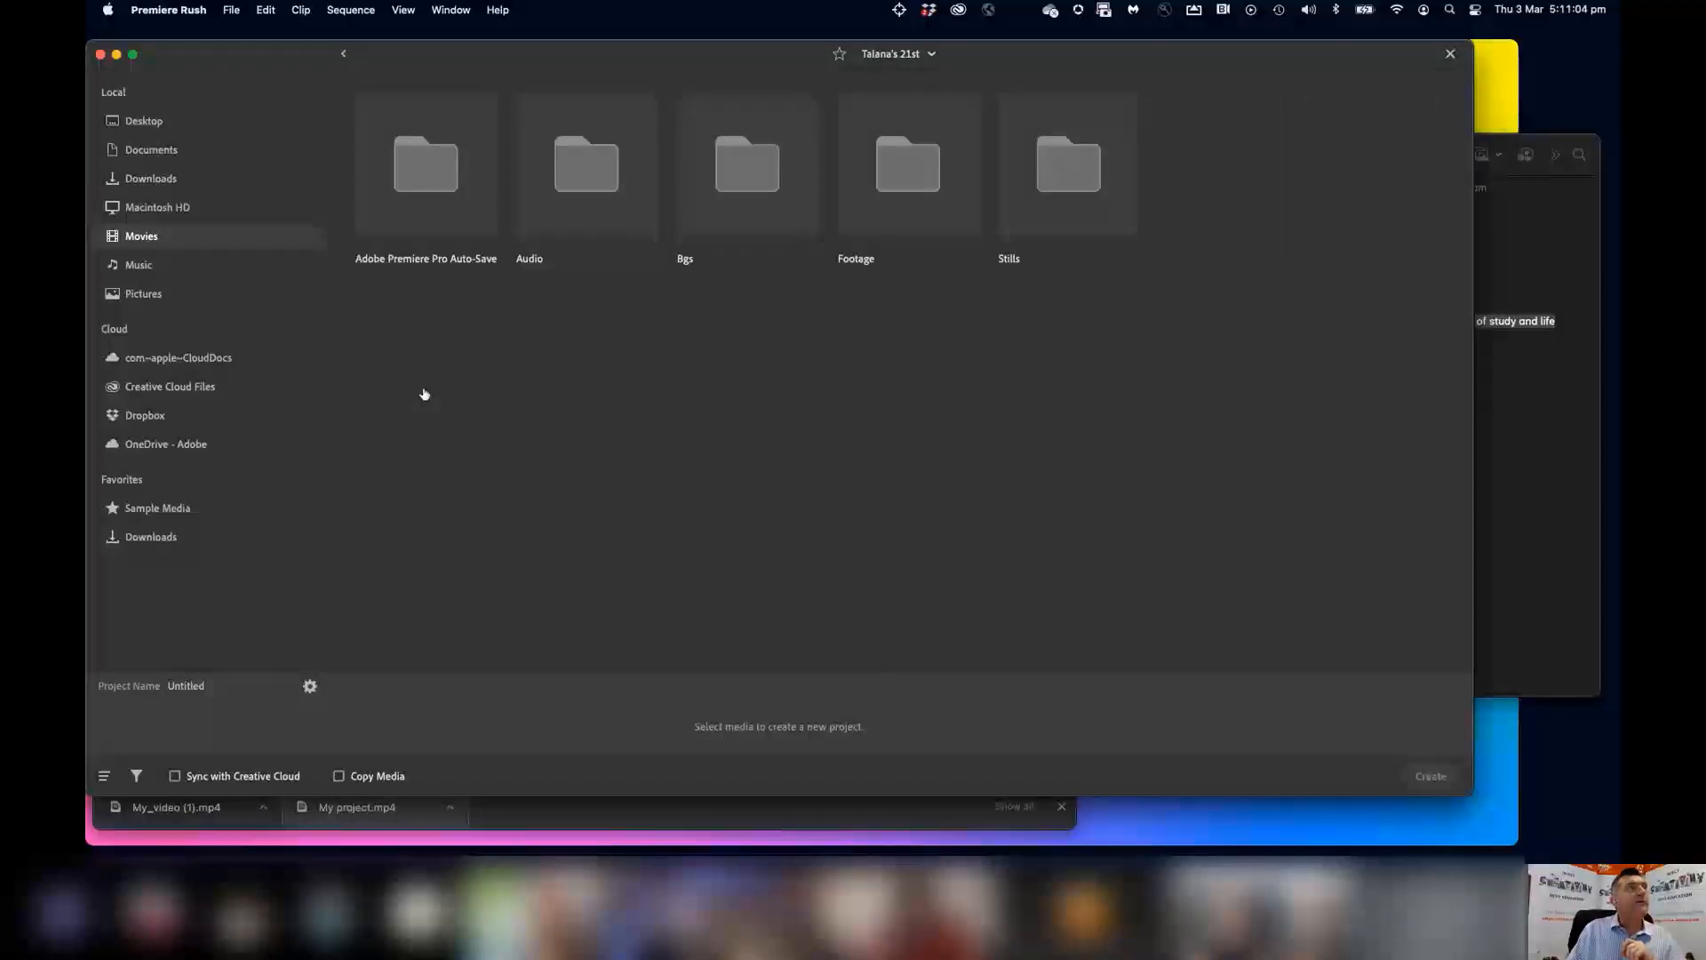
double_click(897, 165)
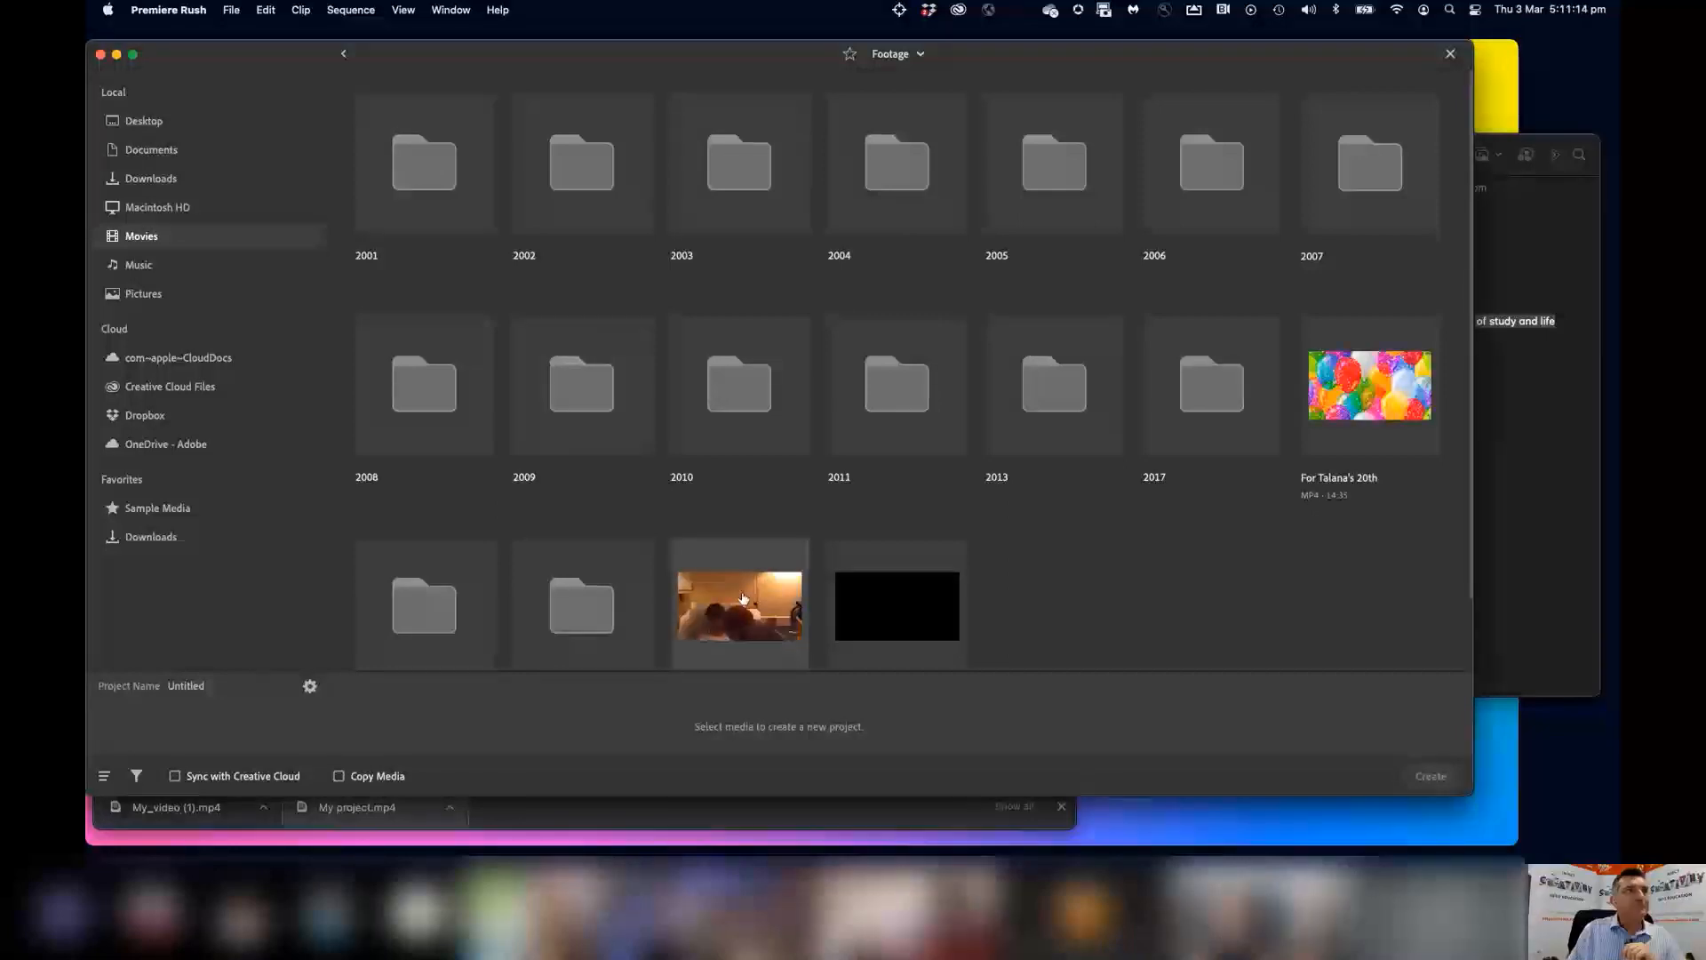
scroll(1116, 586, down, 2)
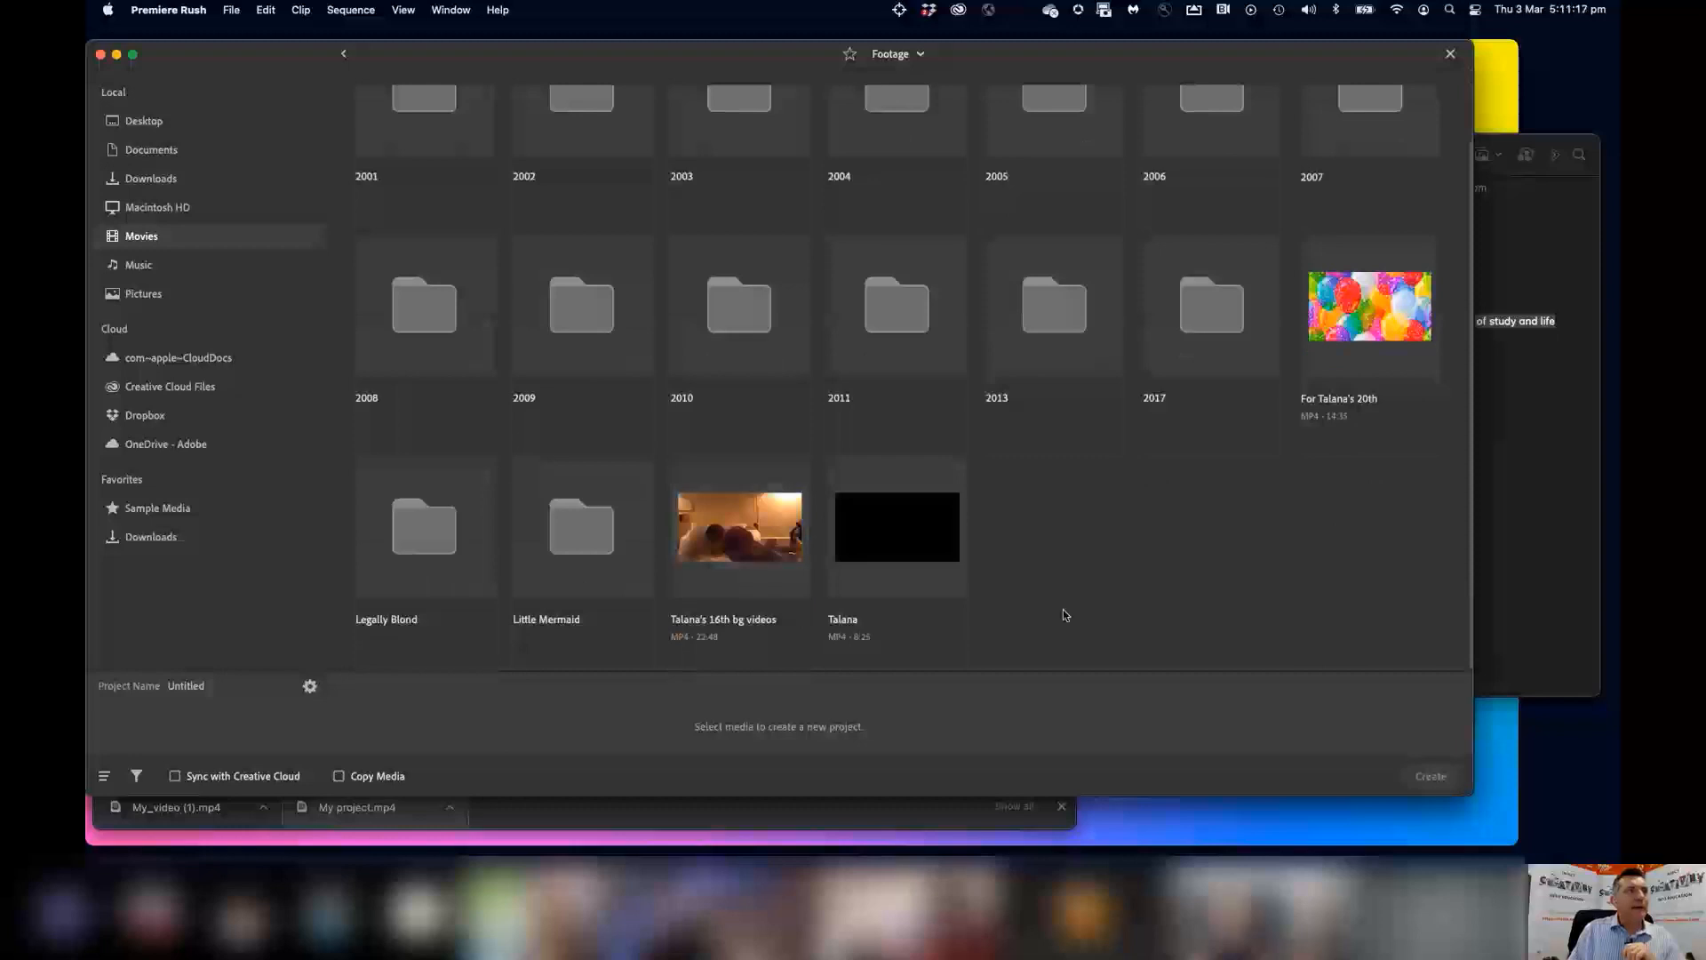
Select the three video clips in order: the 16th background videos, the black-thumbnail clip, and the 20th birthday clip.
click(738, 536)
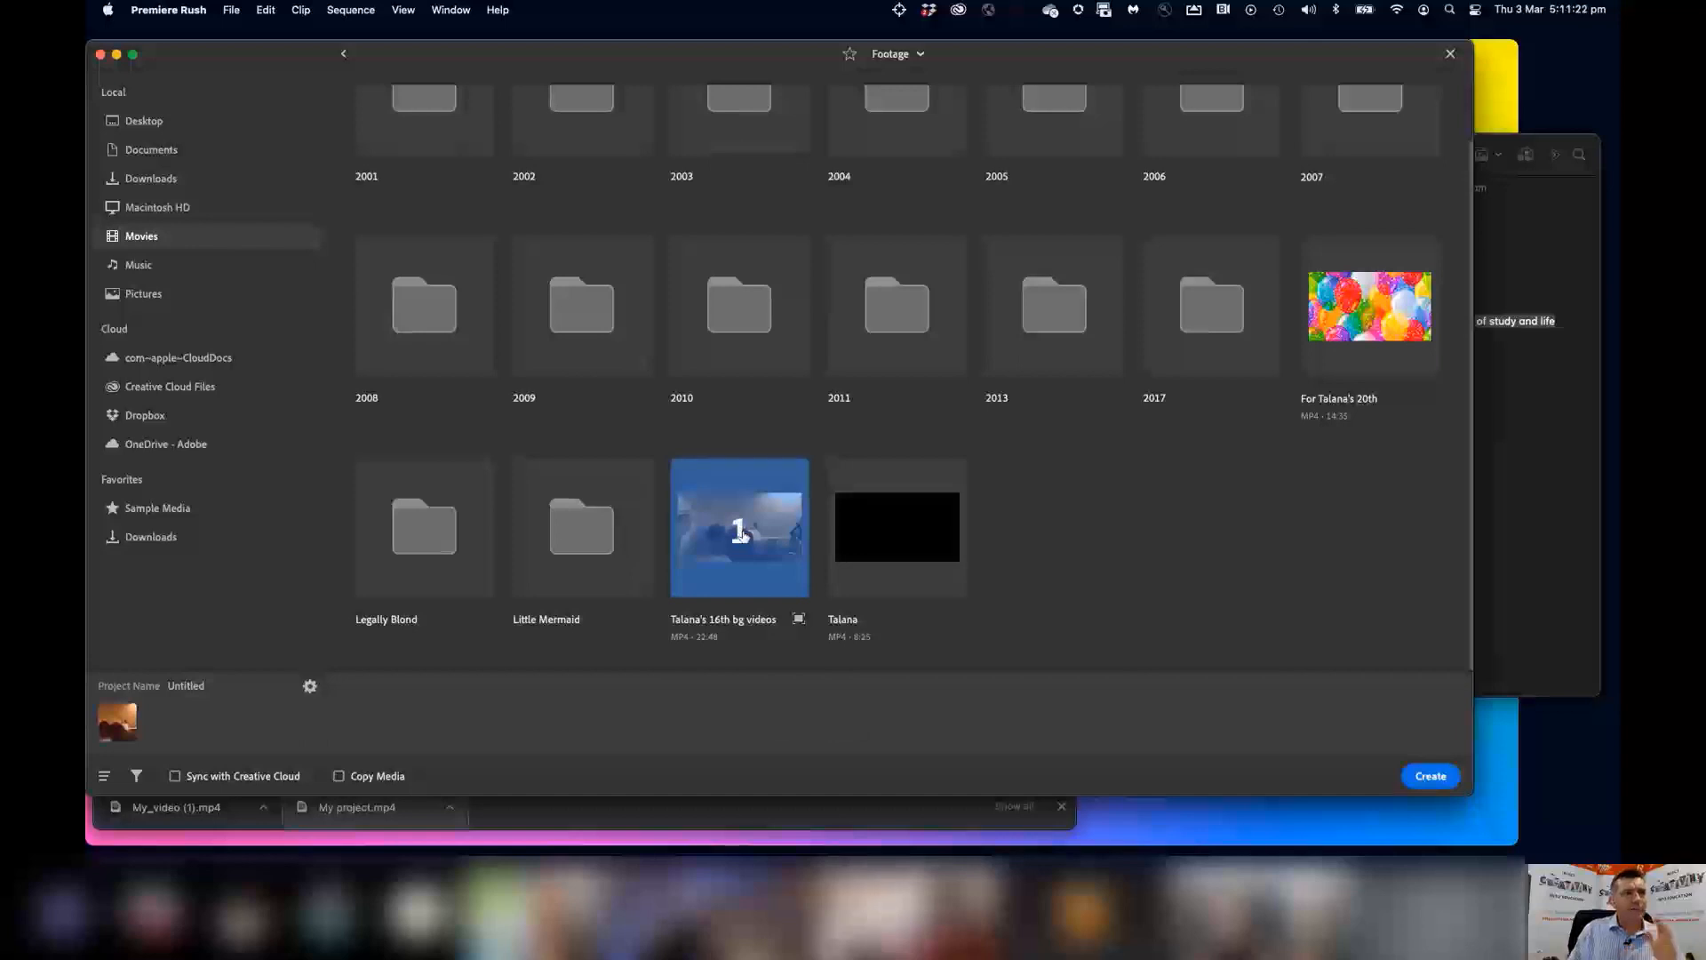
click(883, 527)
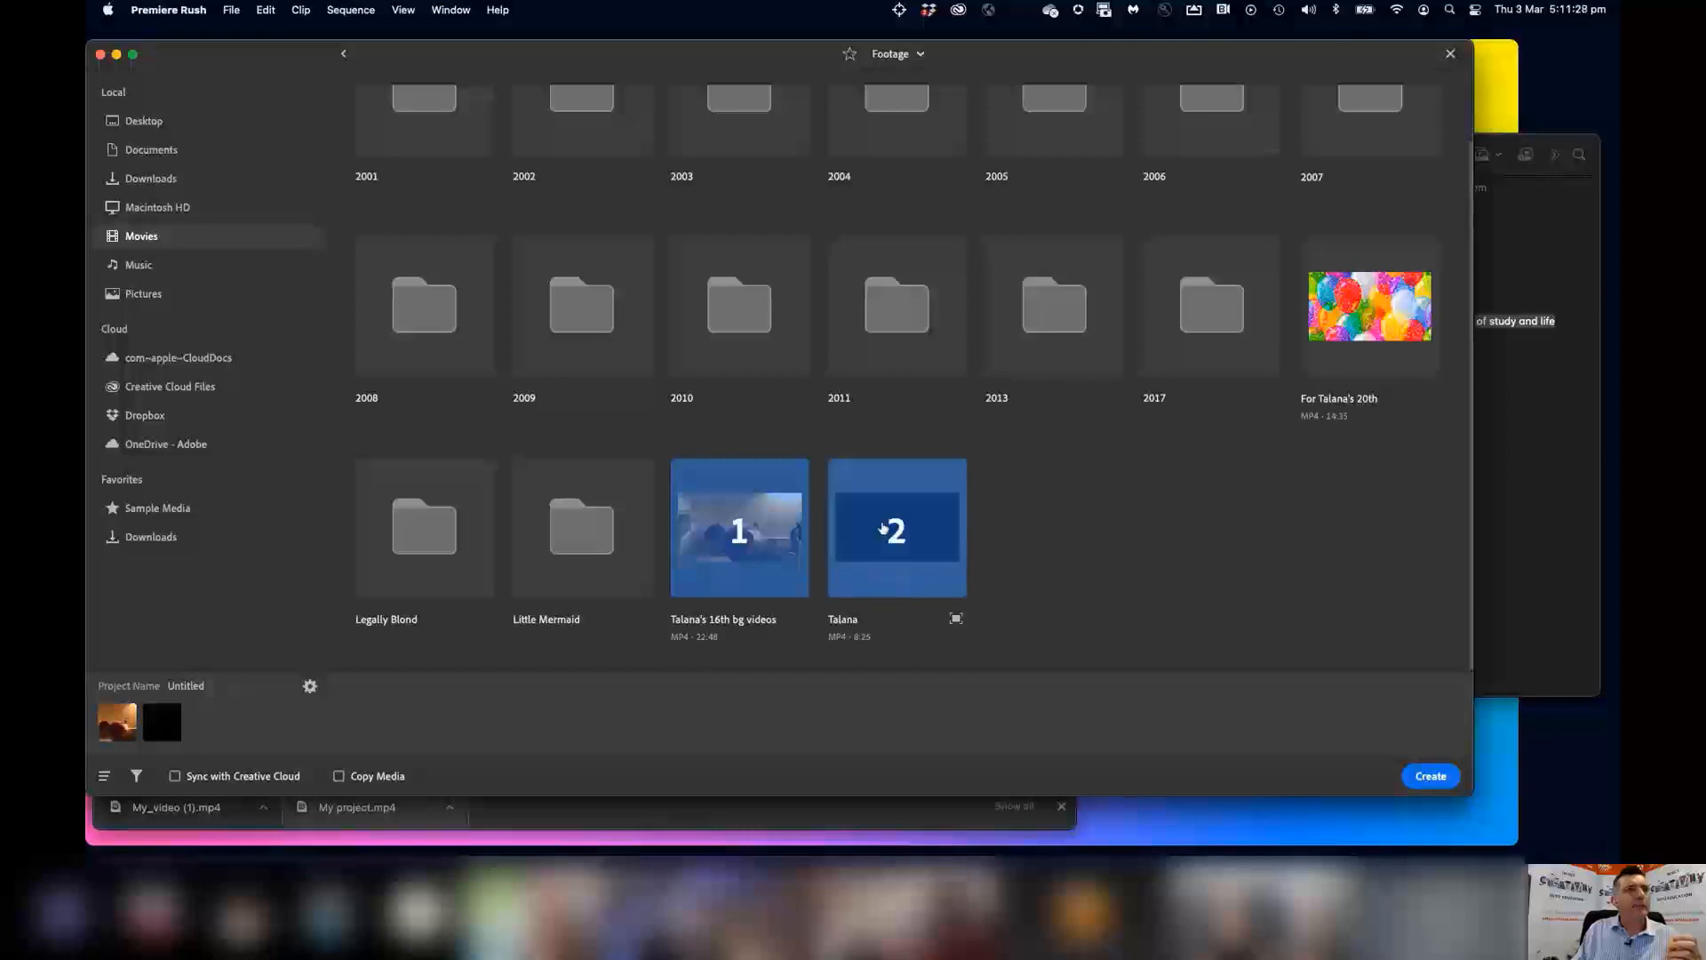
click(1367, 322)
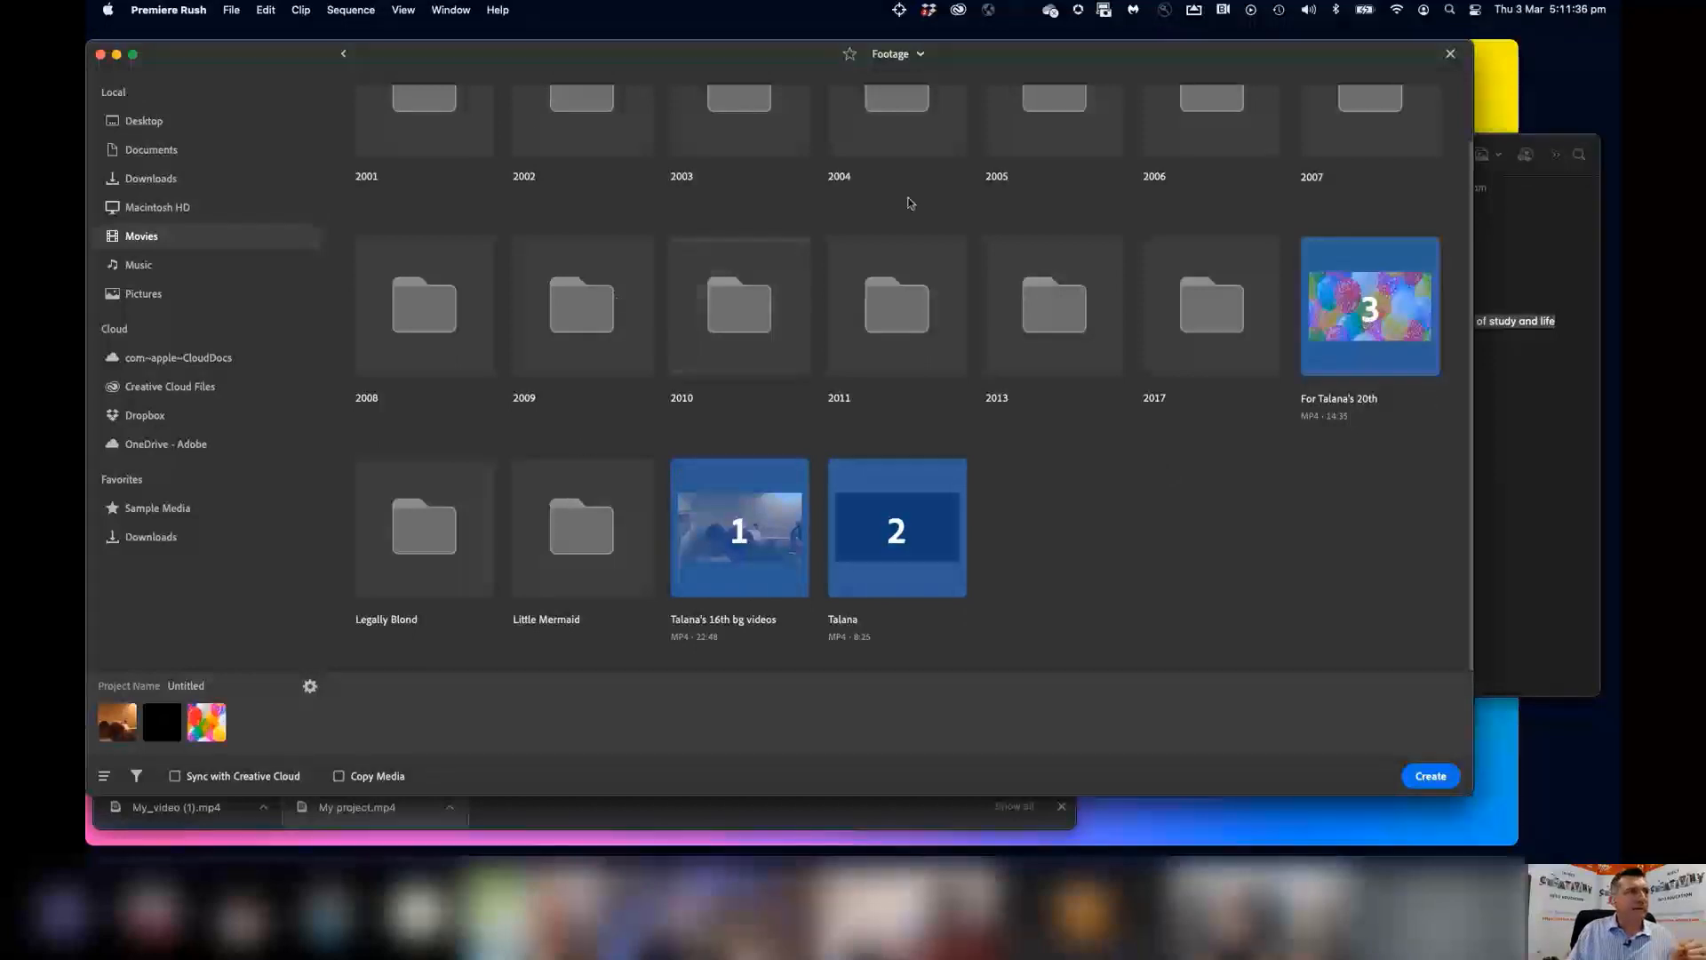
From the 2004 folder in the same project's Stills, add the photos kinda04, Kinda01, kinda06 and kinda07 to the selection.
click(901, 56)
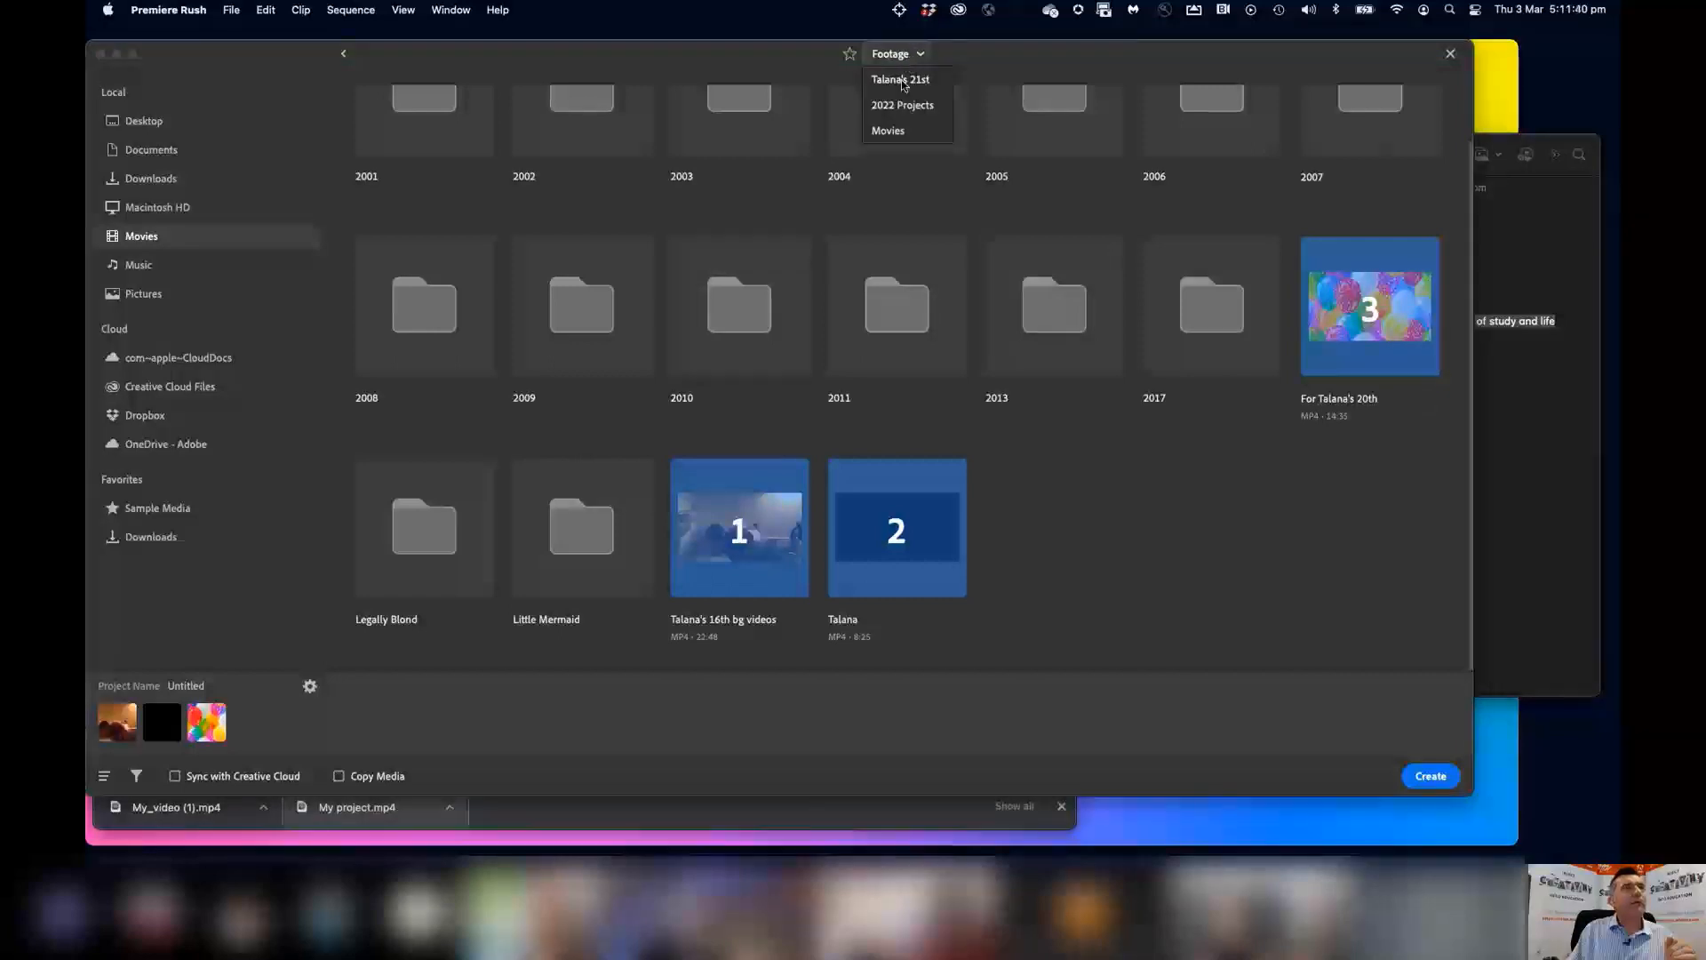
click(901, 80)
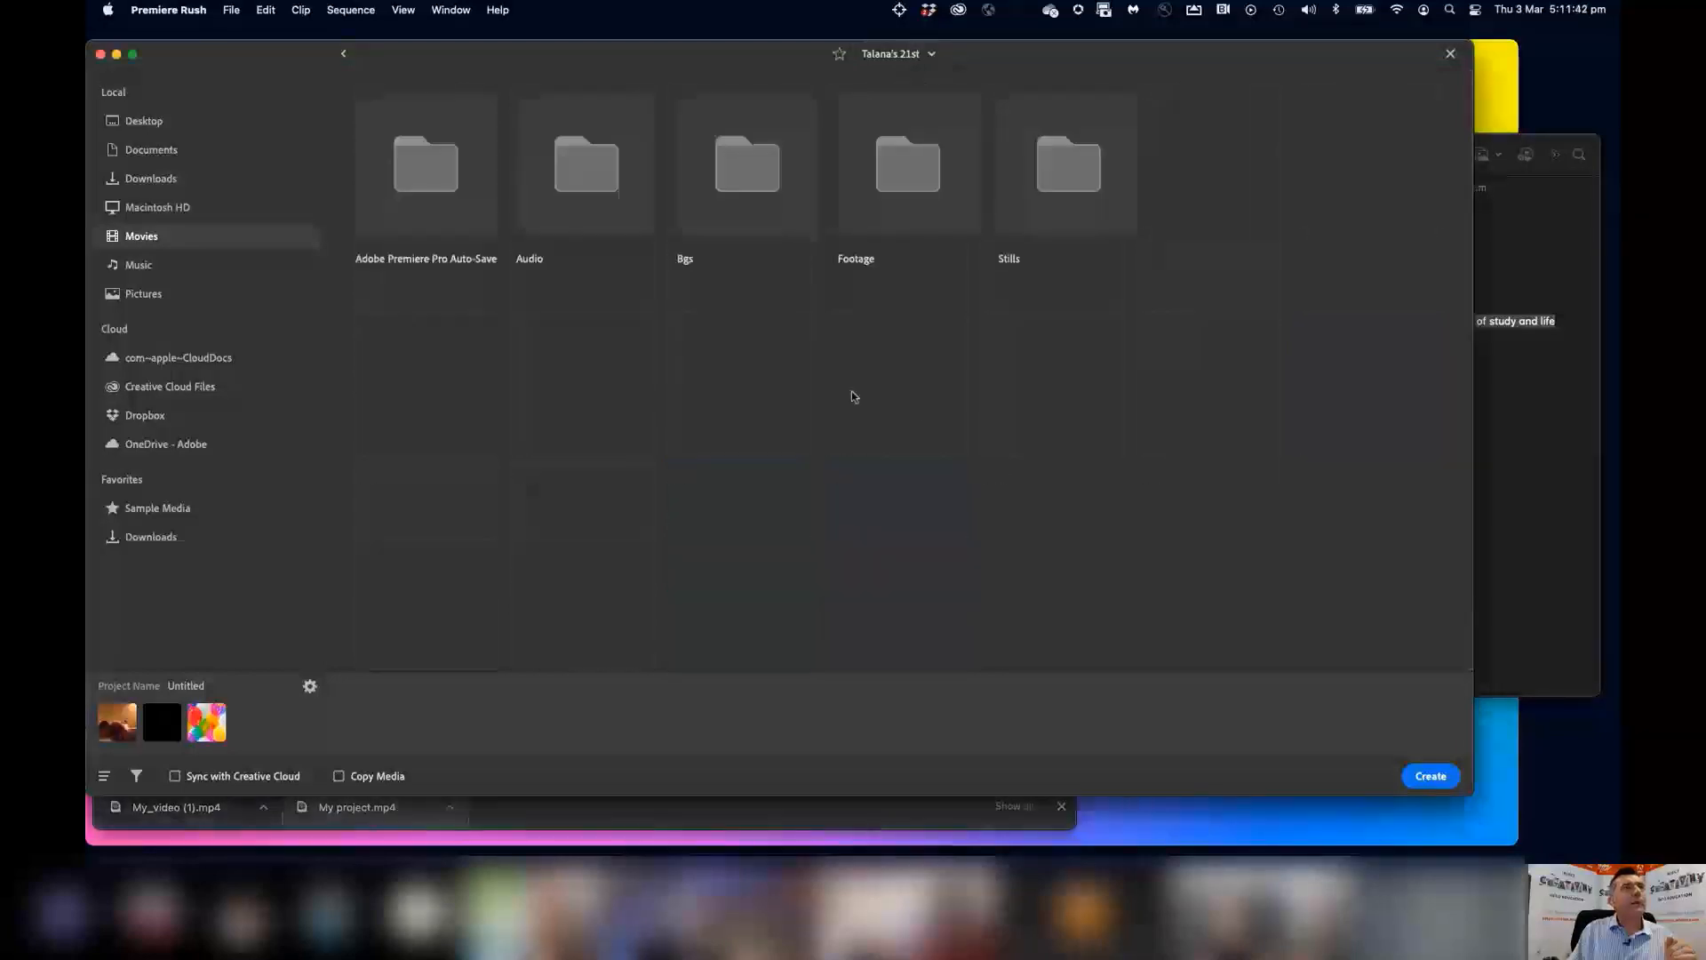
double_click(1059, 180)
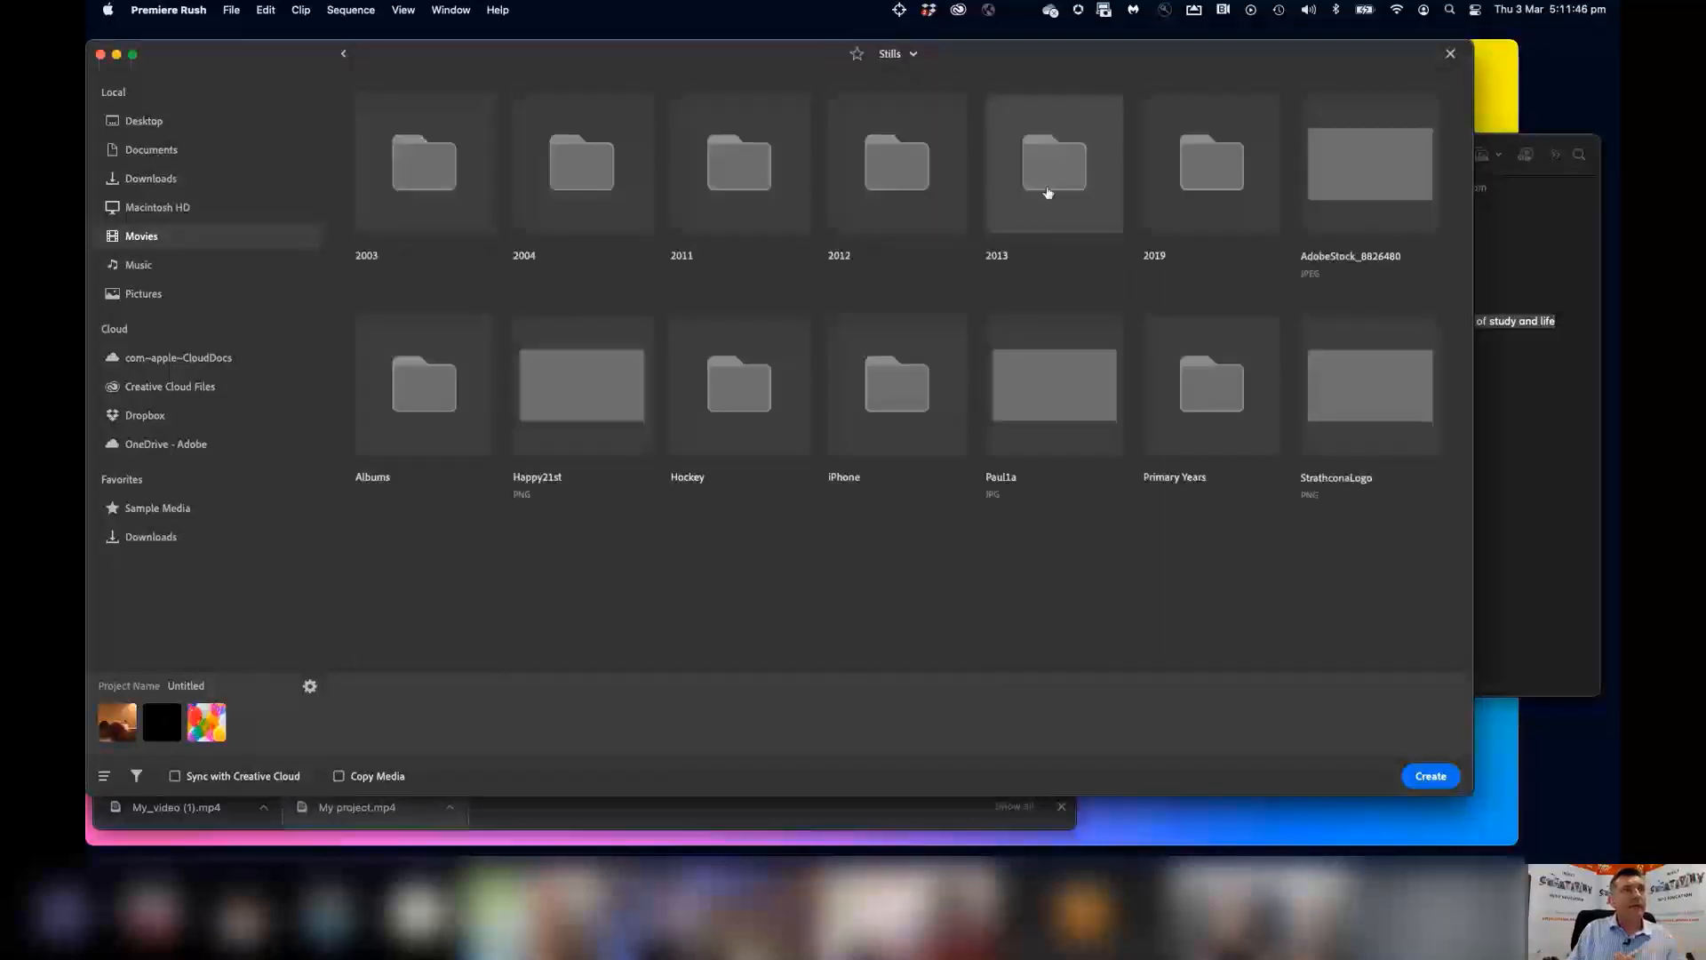
double_click(577, 179)
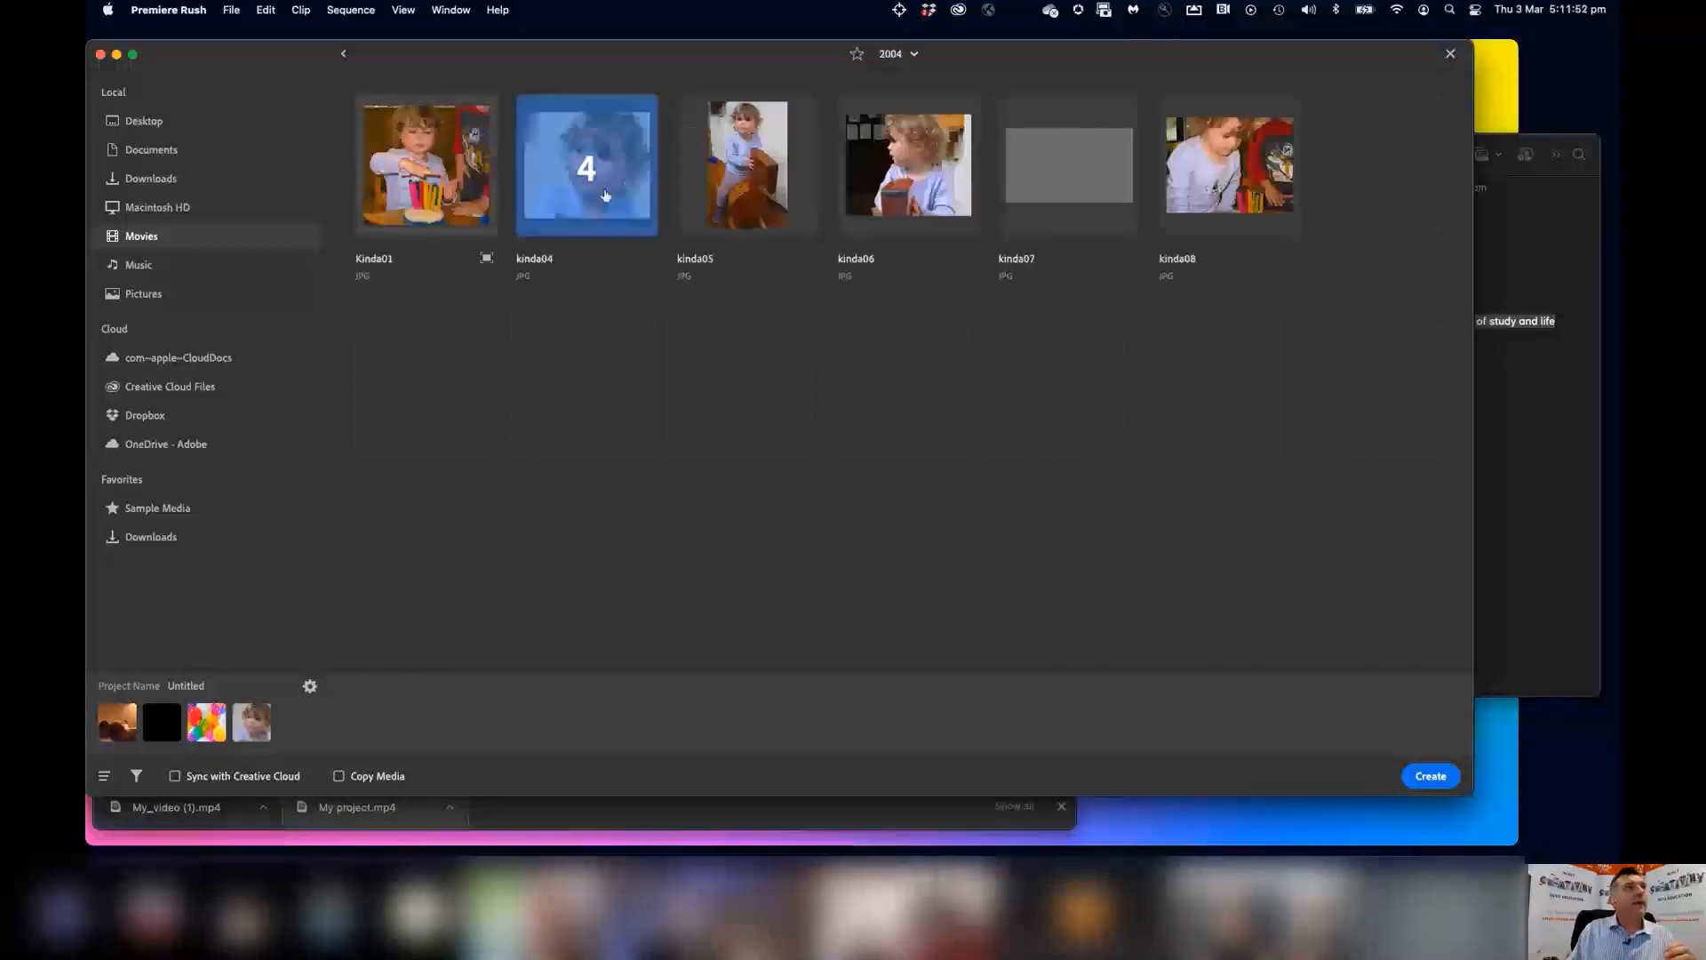
click(442, 164)
click(947, 185)
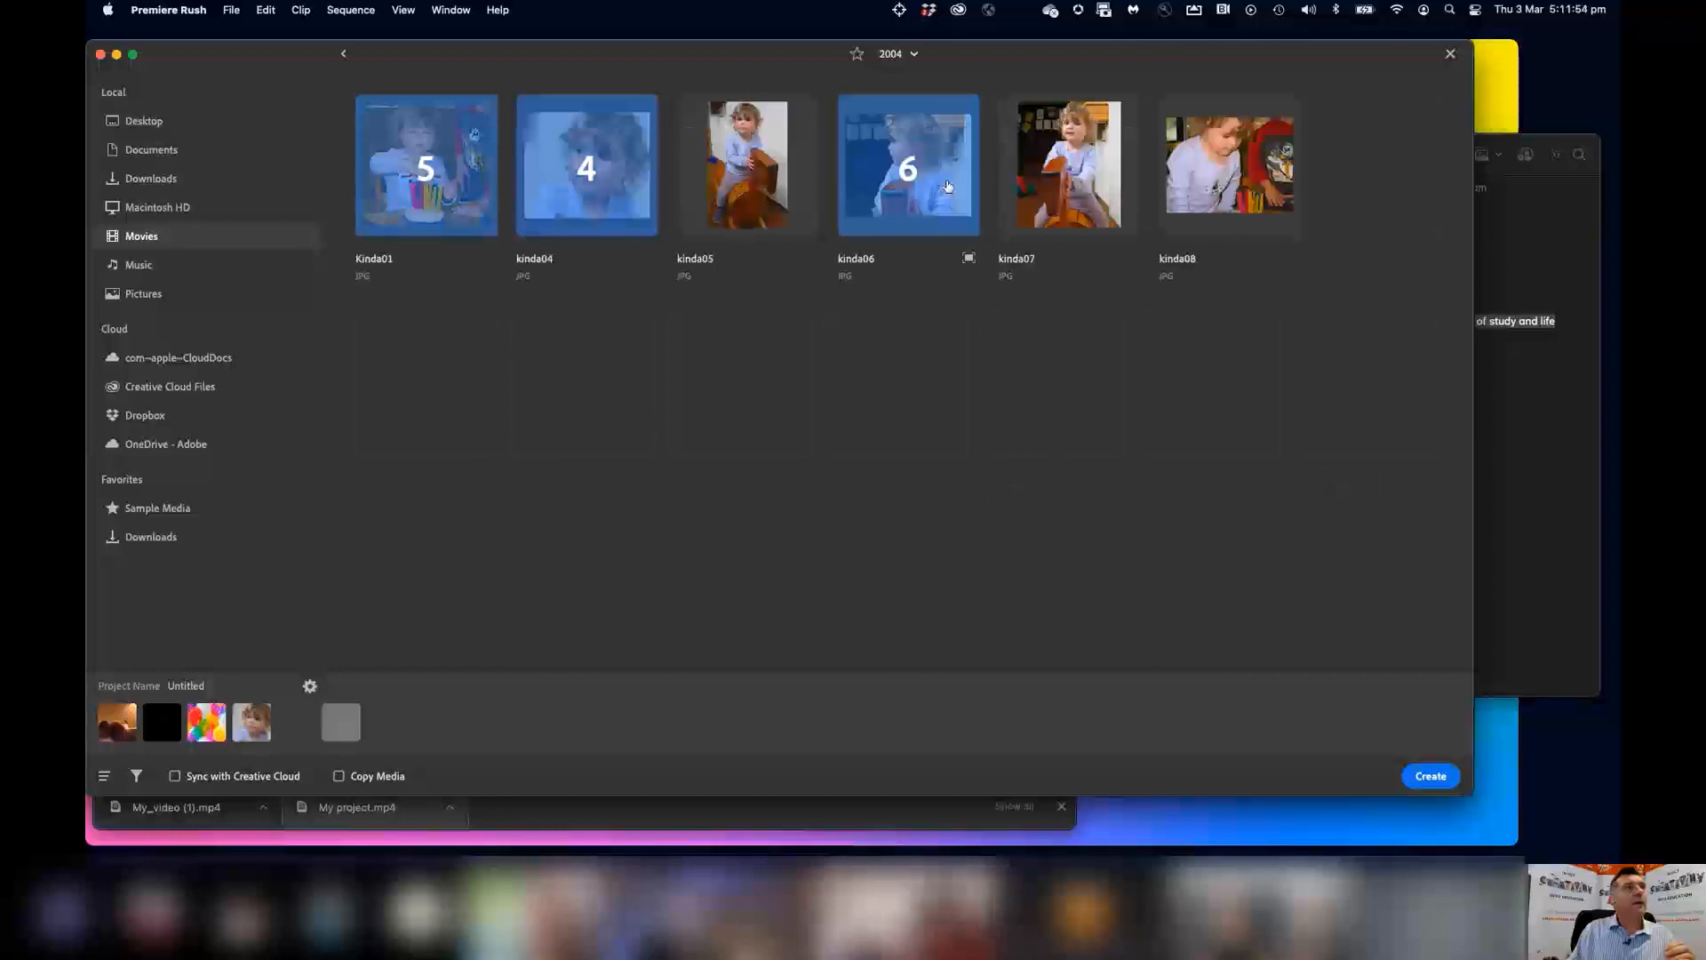
click(1096, 196)
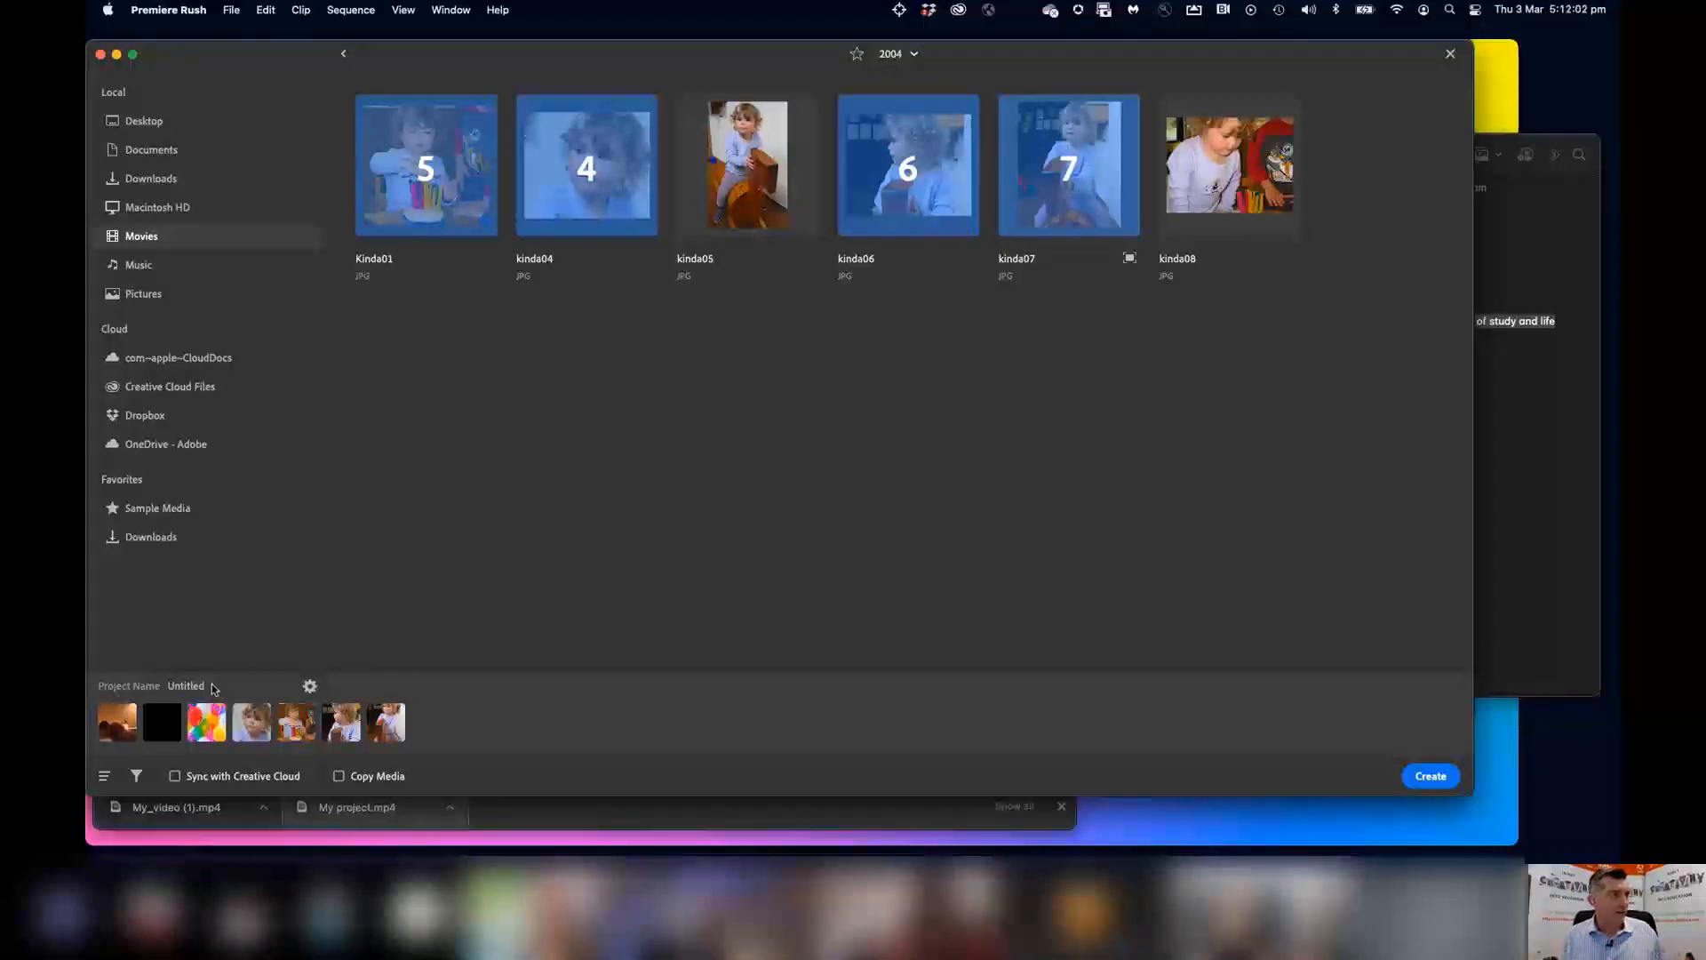
Name the project with the featured person's first name and create it from the selected clips and photos.
click(180, 683)
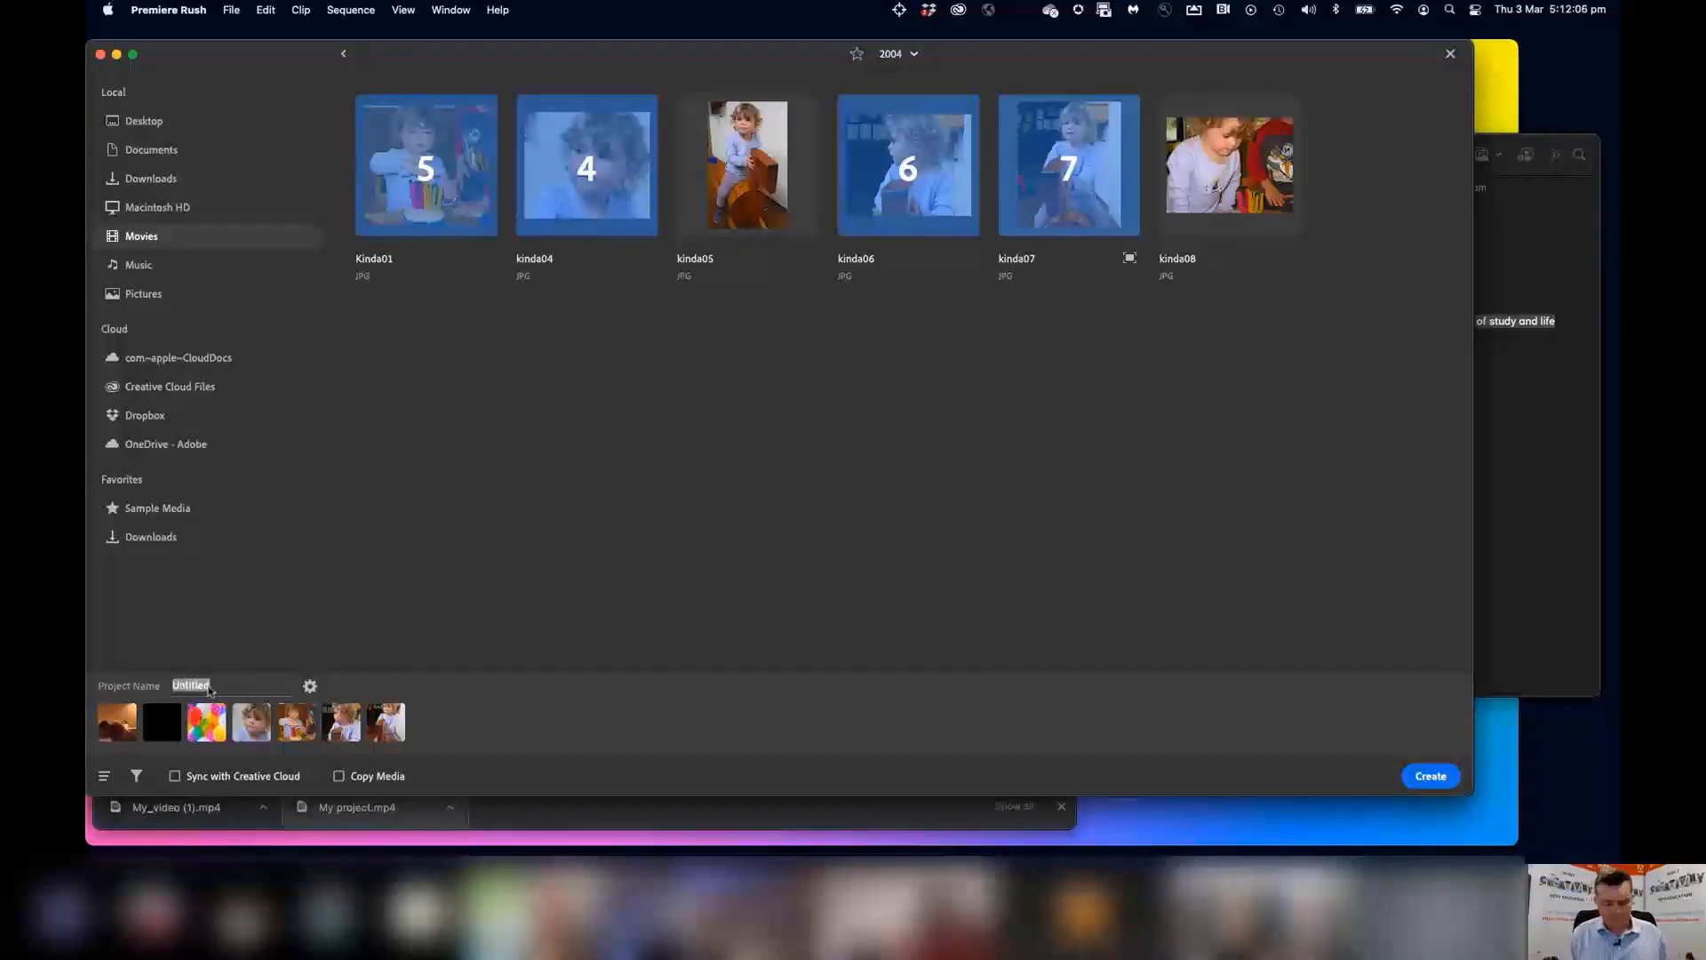
text(Talana)
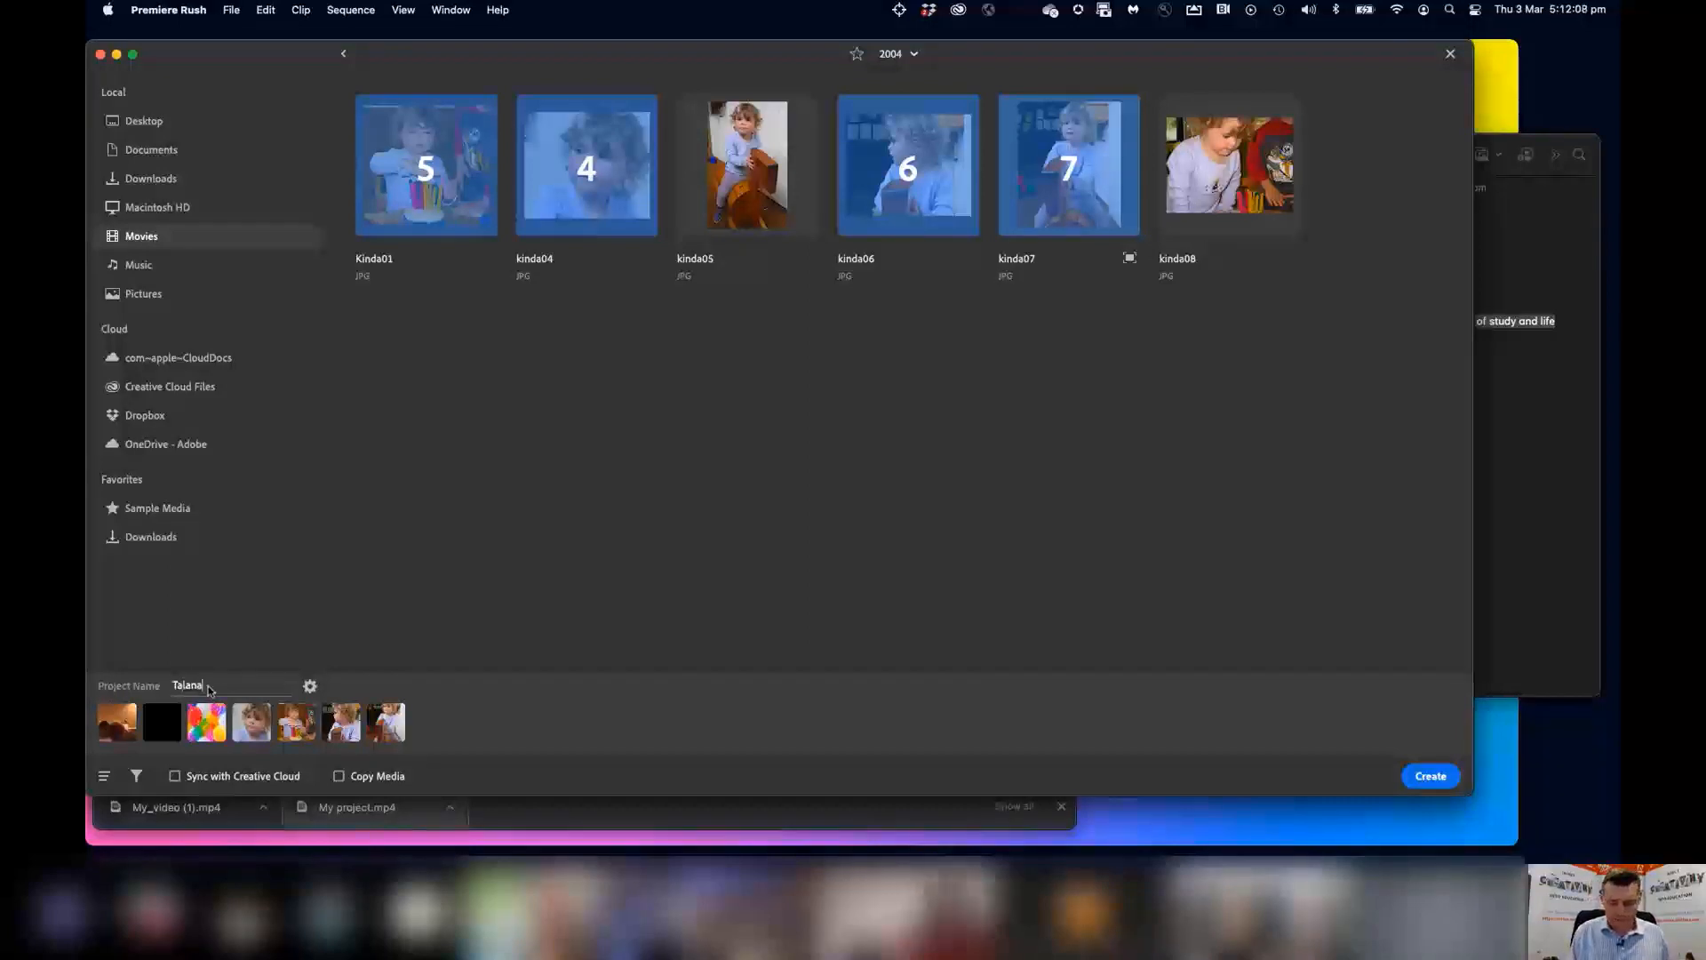
click(1426, 776)
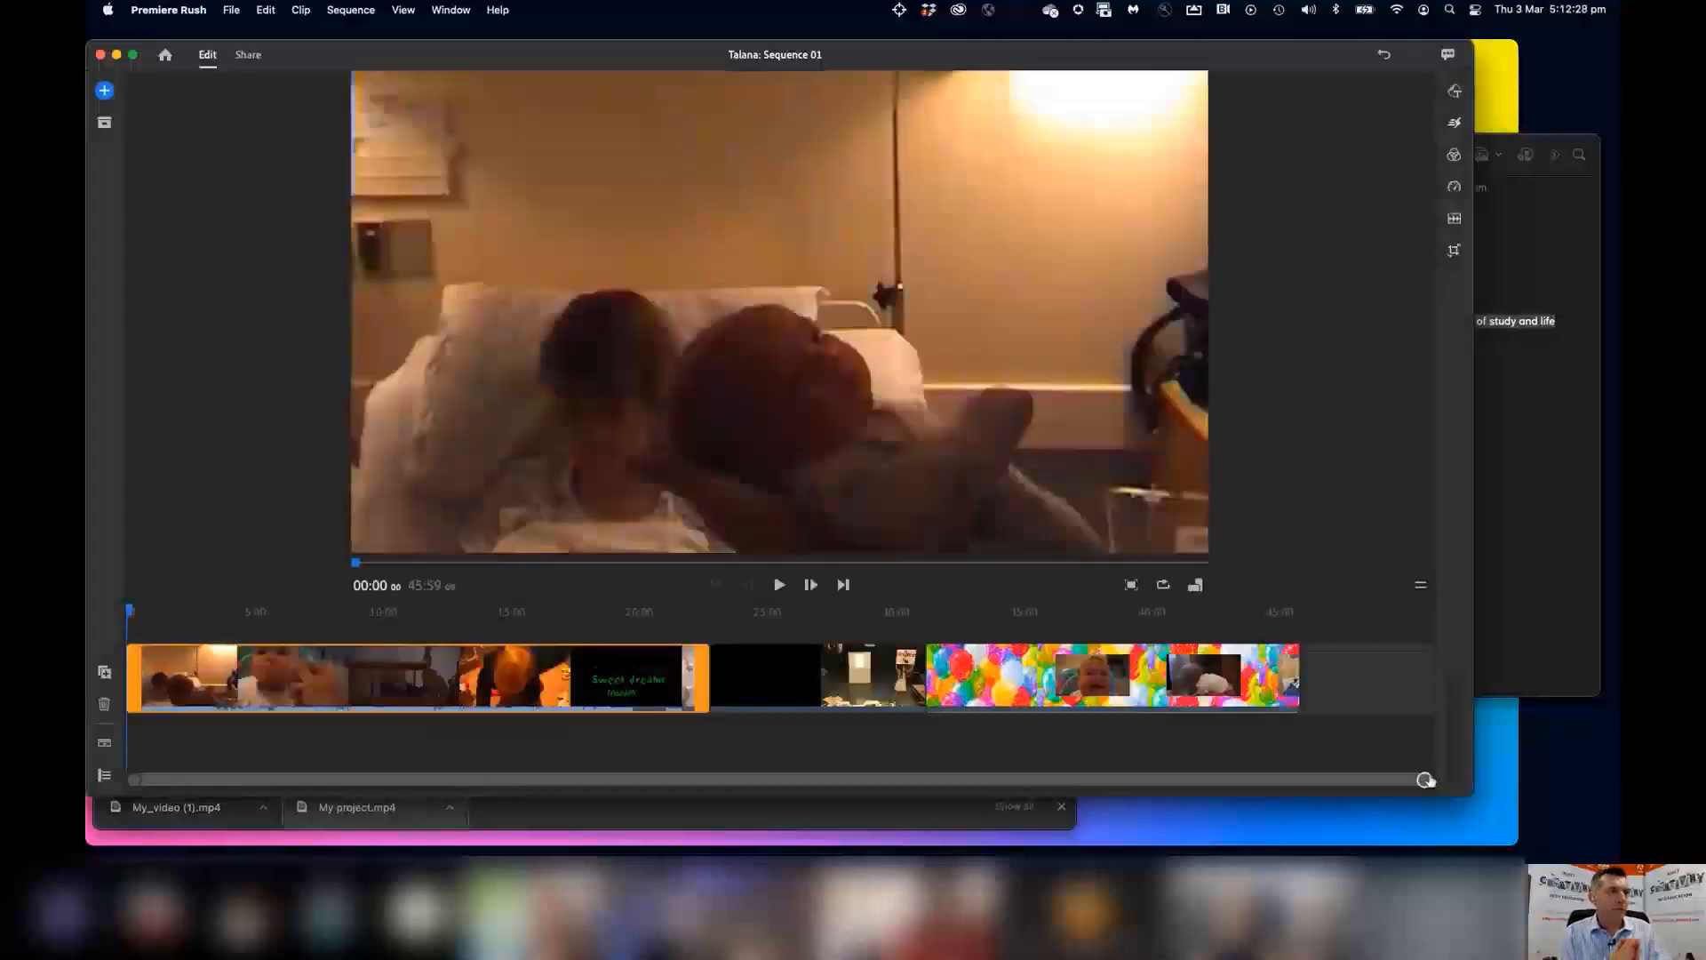
drag(1425, 779, 1423, 779)
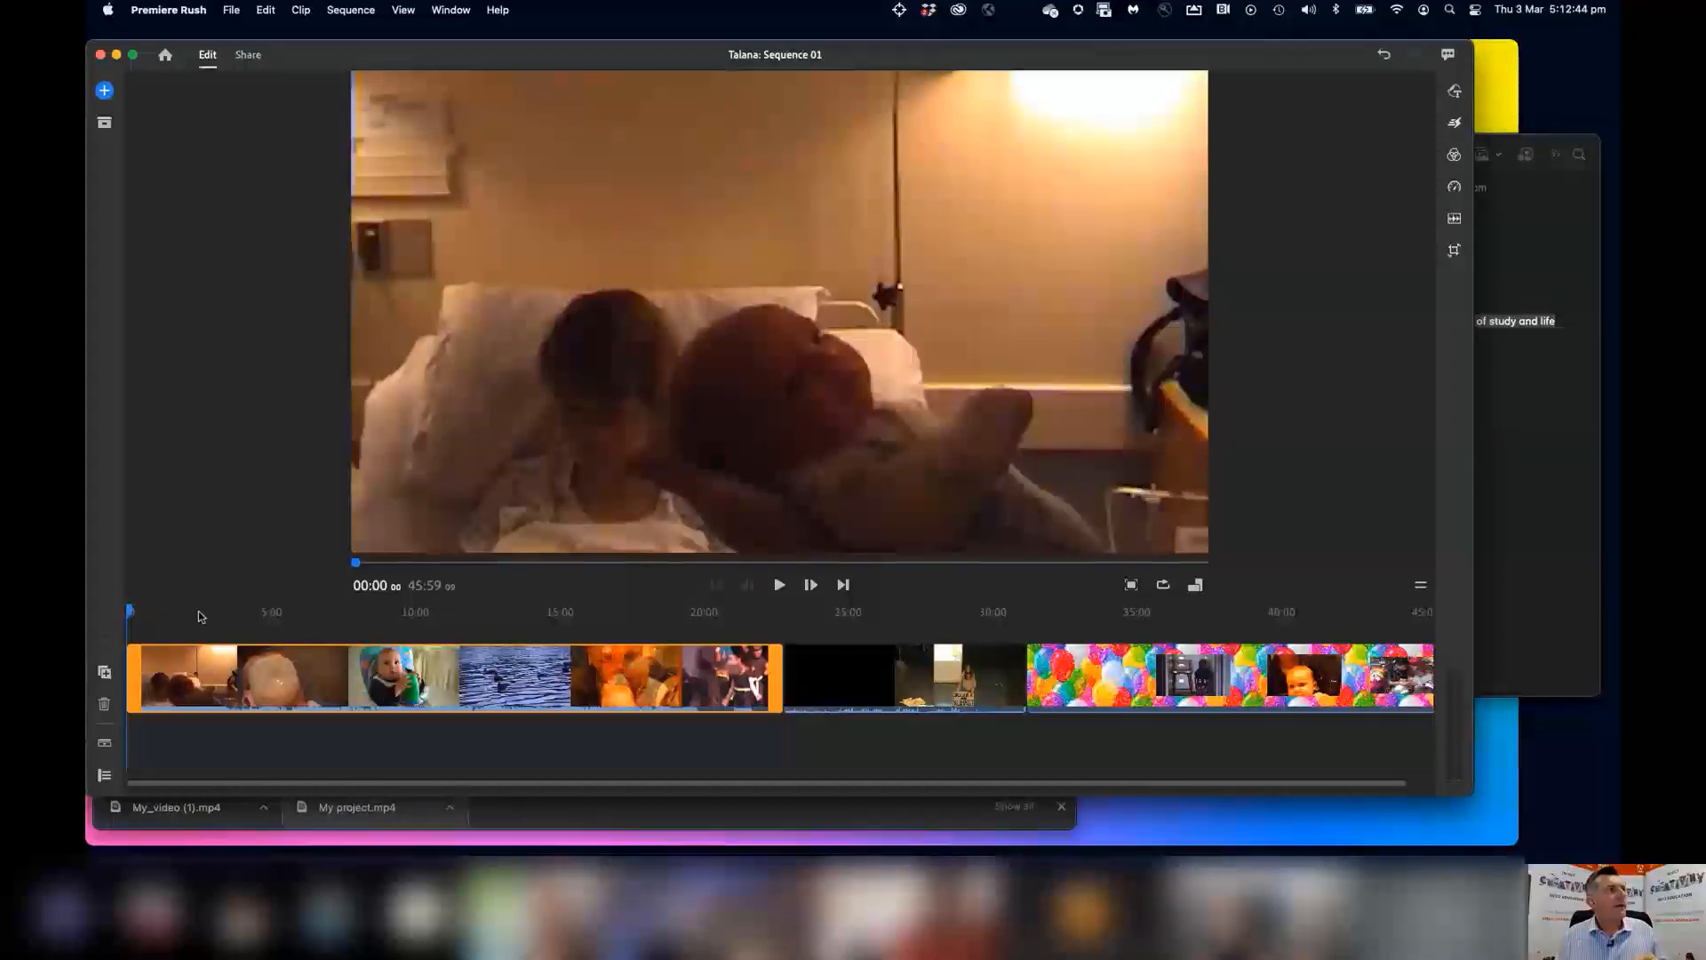
Preview the first video clip by playing parts of it and checking several points through to about 04:06.
click(779, 585)
drag(418, 563, 372, 617)
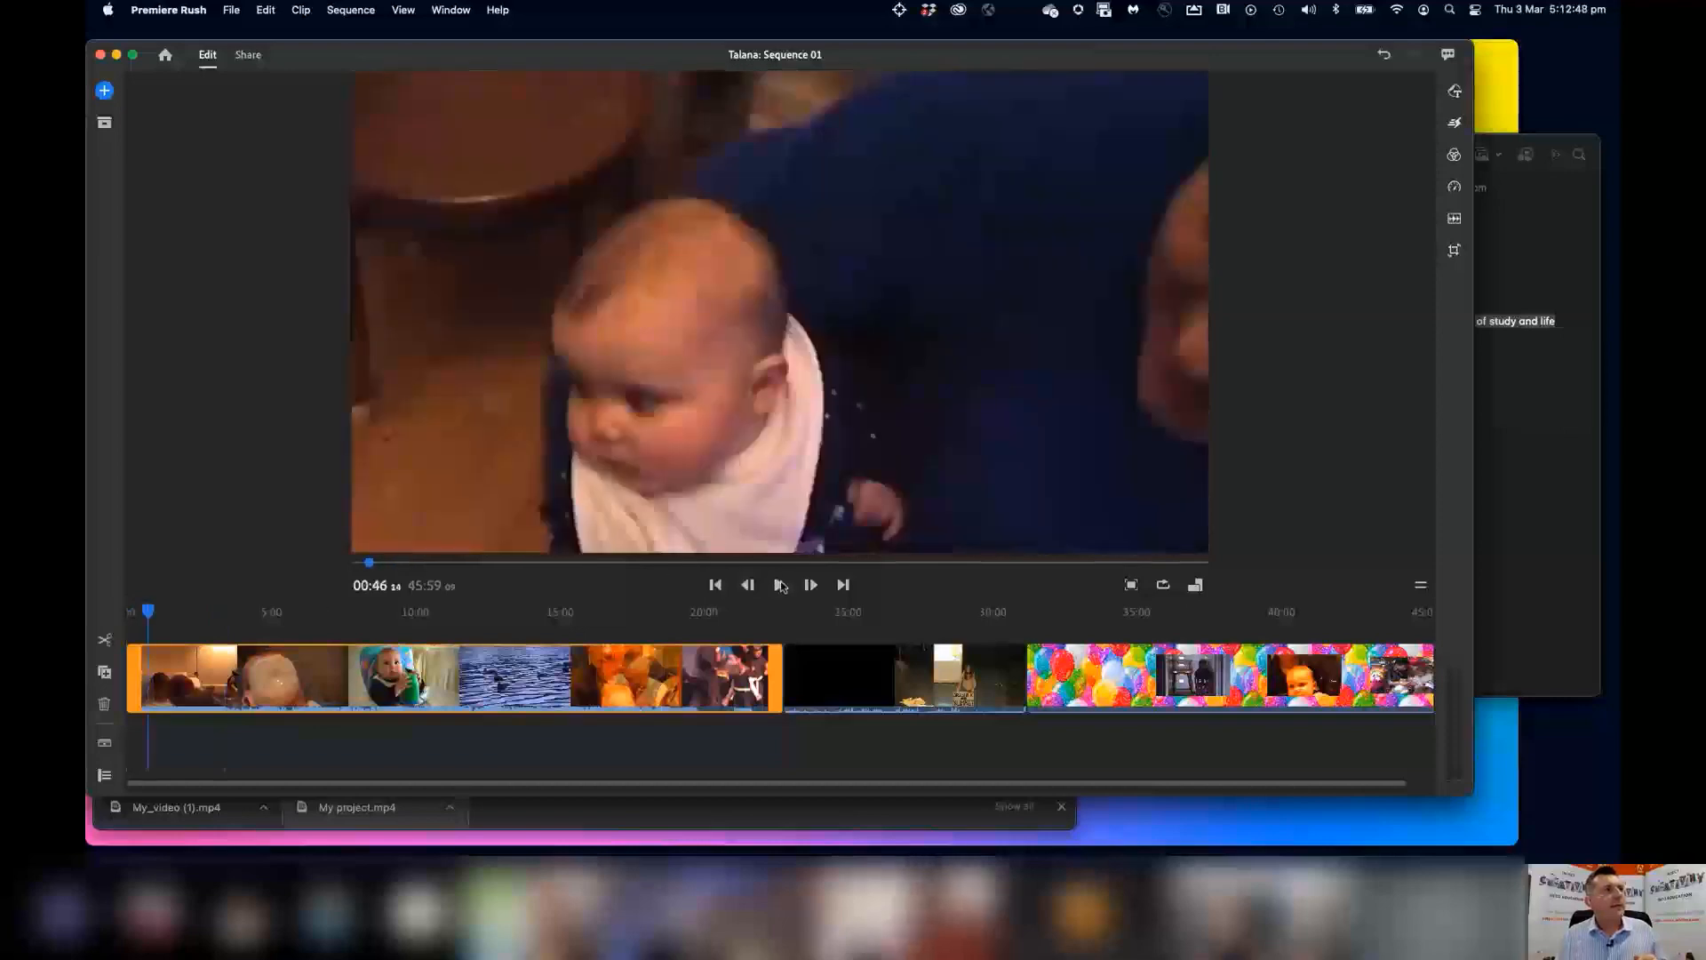
click(779, 584)
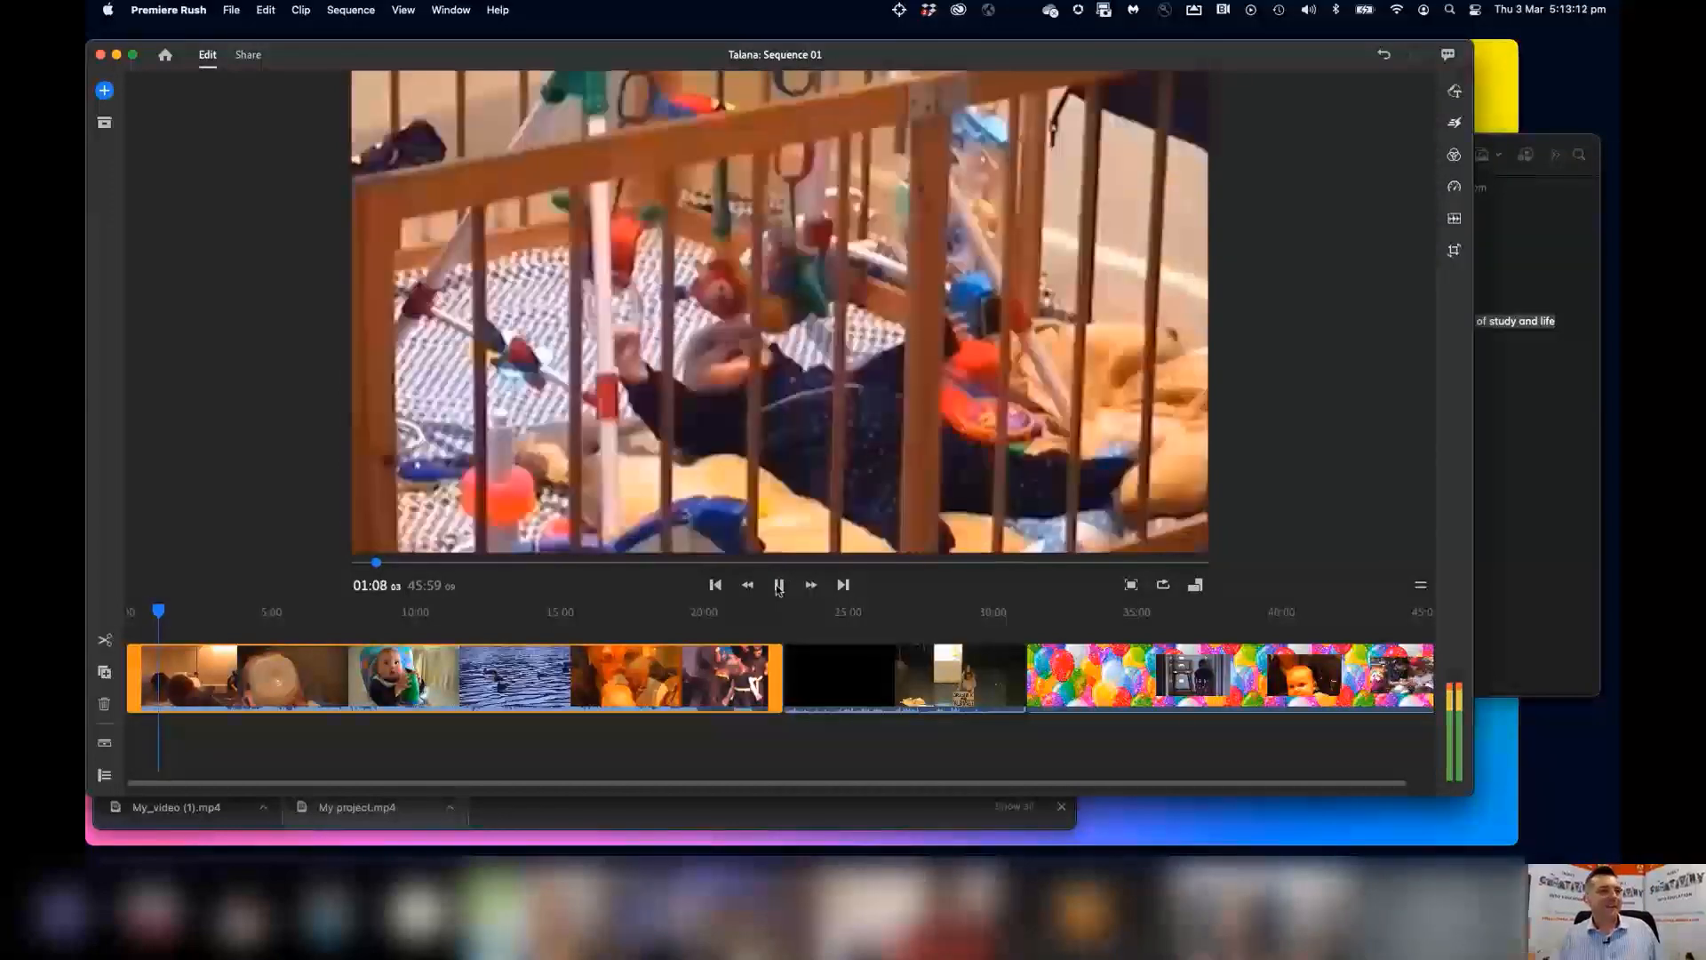
click(778, 584)
click(778, 585)
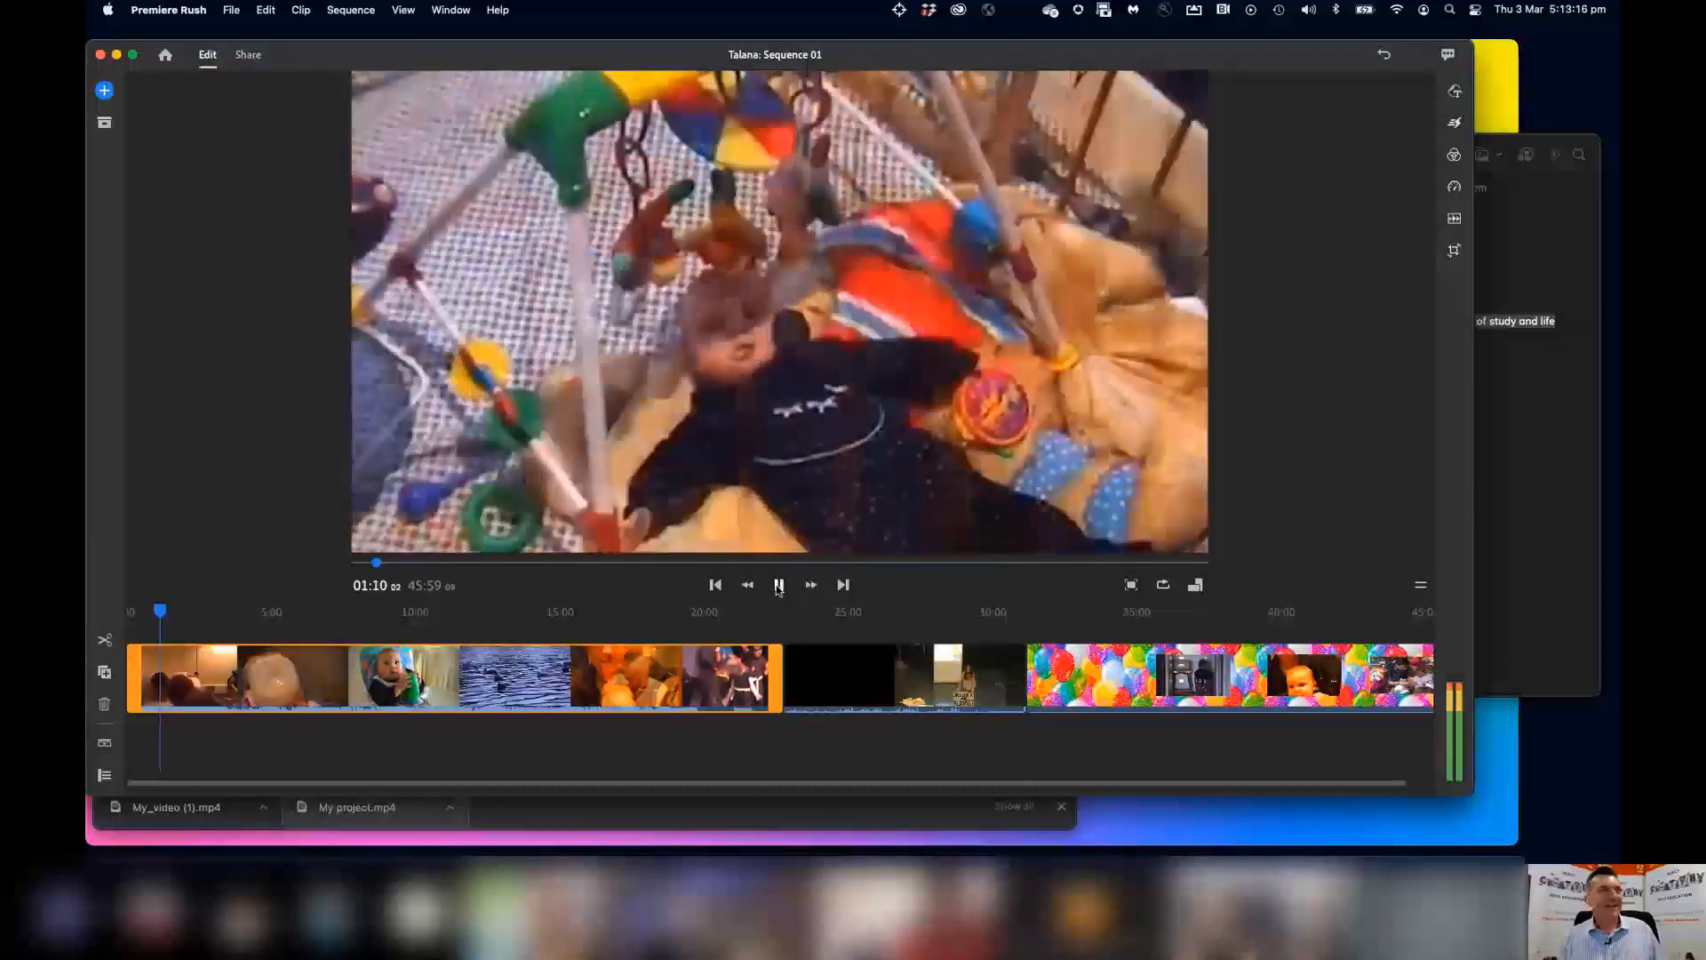
click(778, 584)
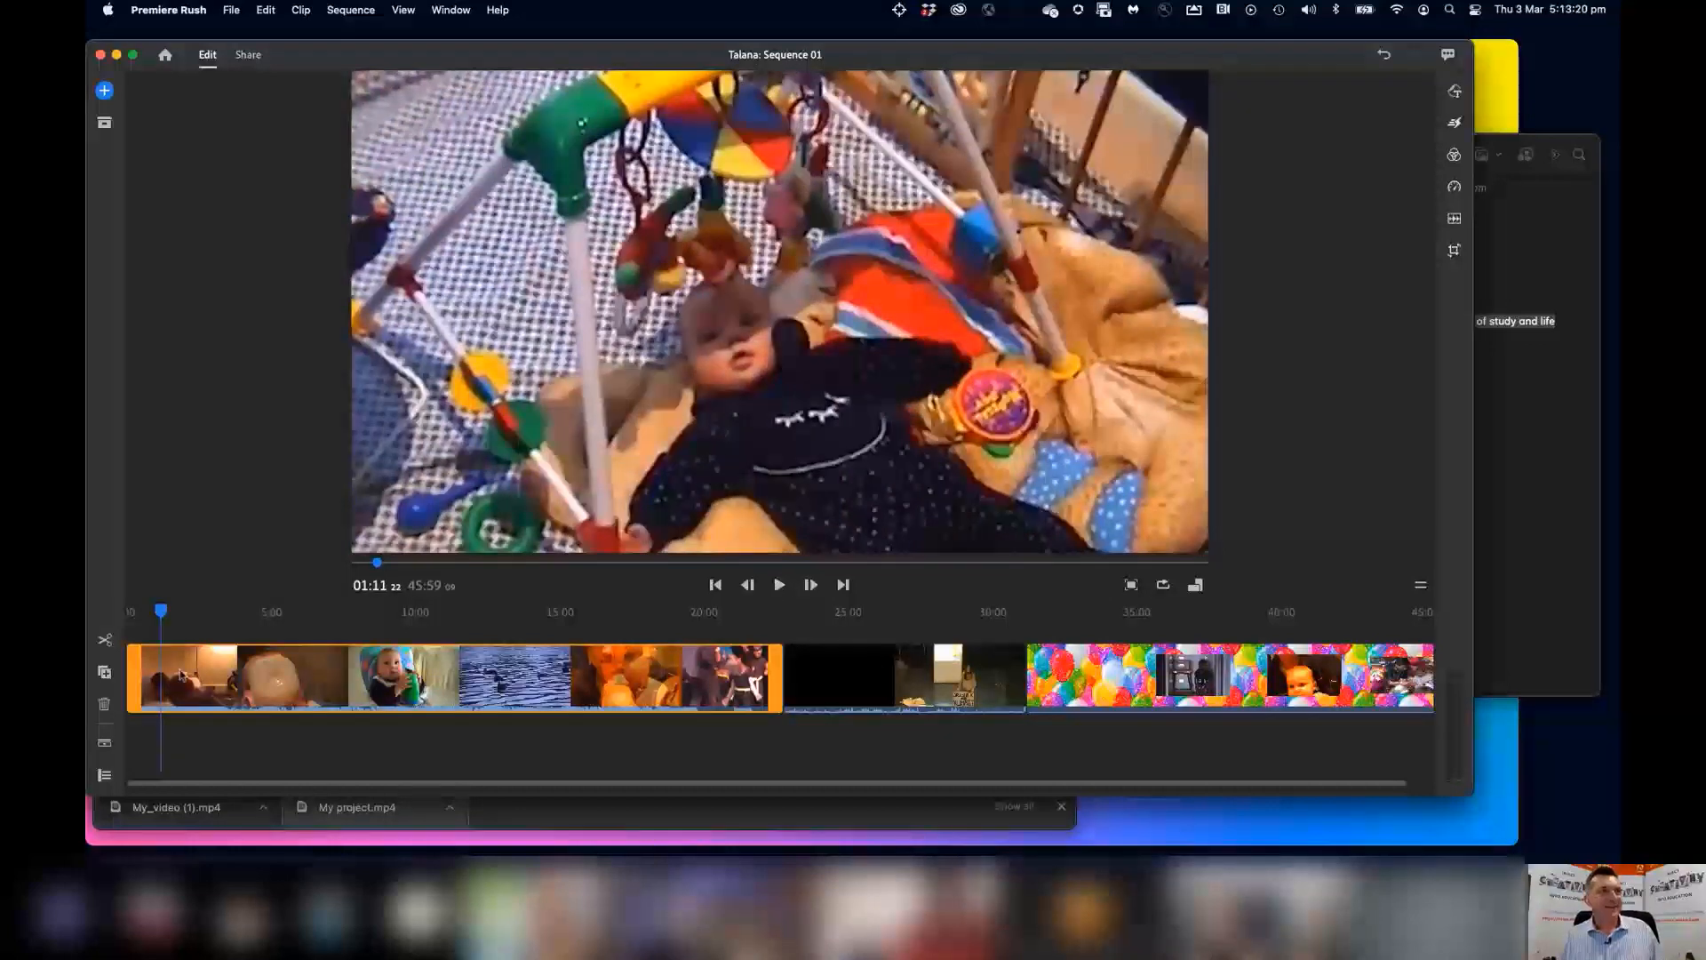
click(167, 611)
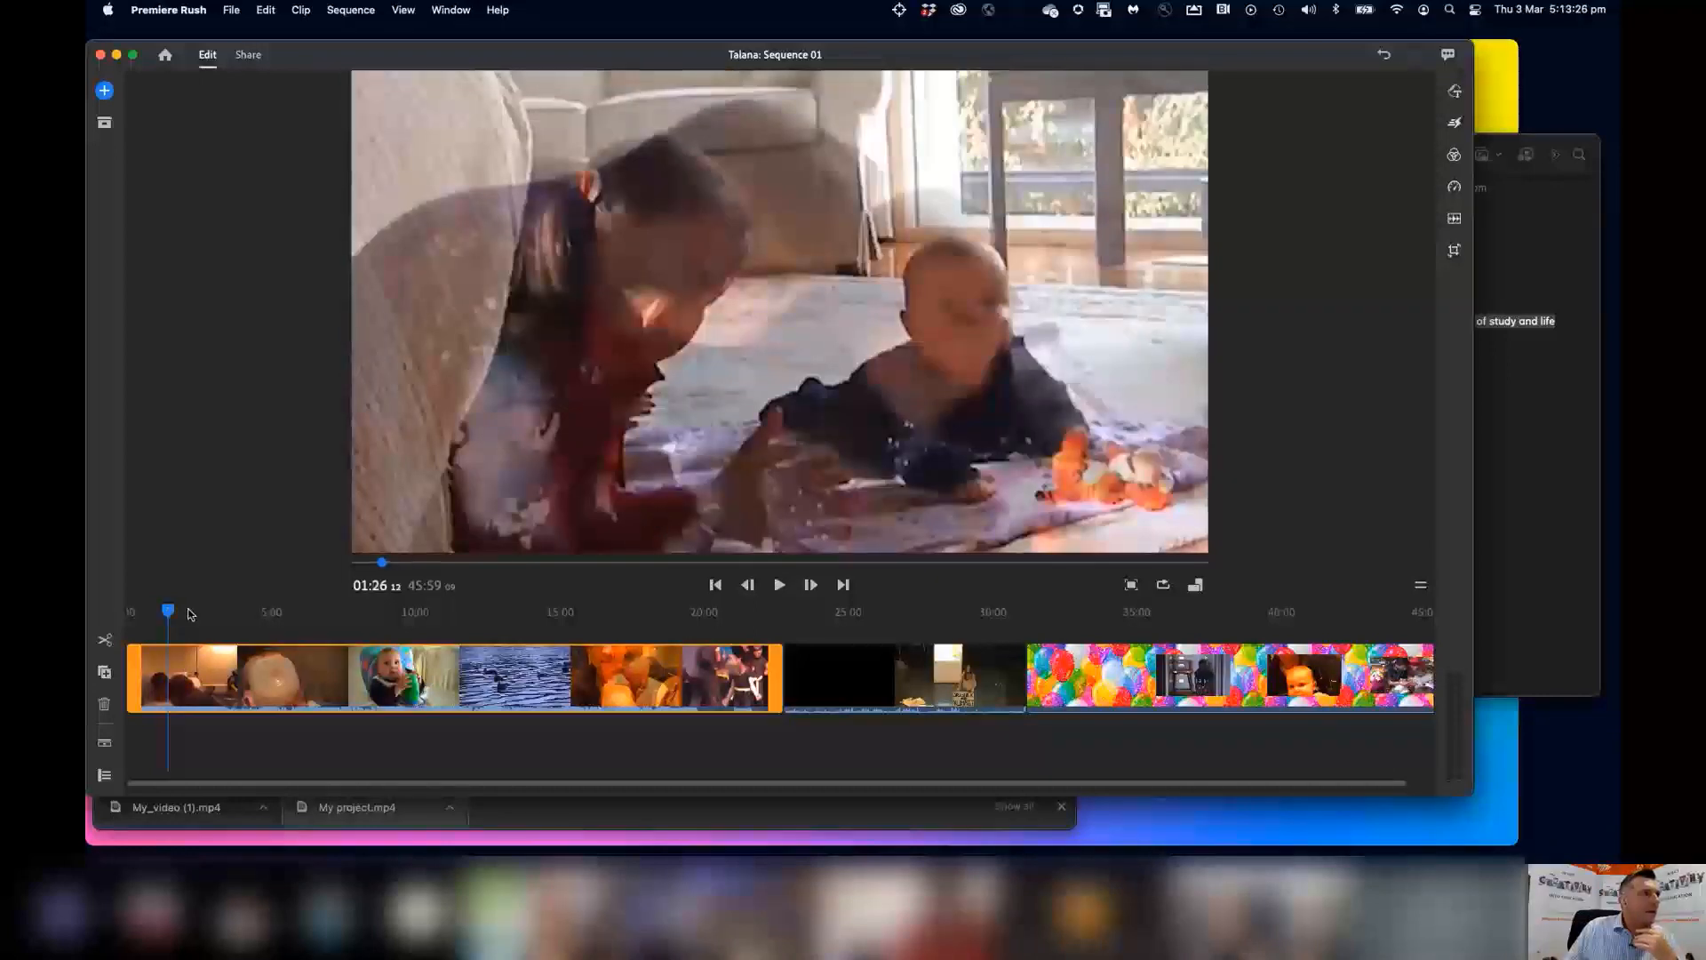
click(193, 611)
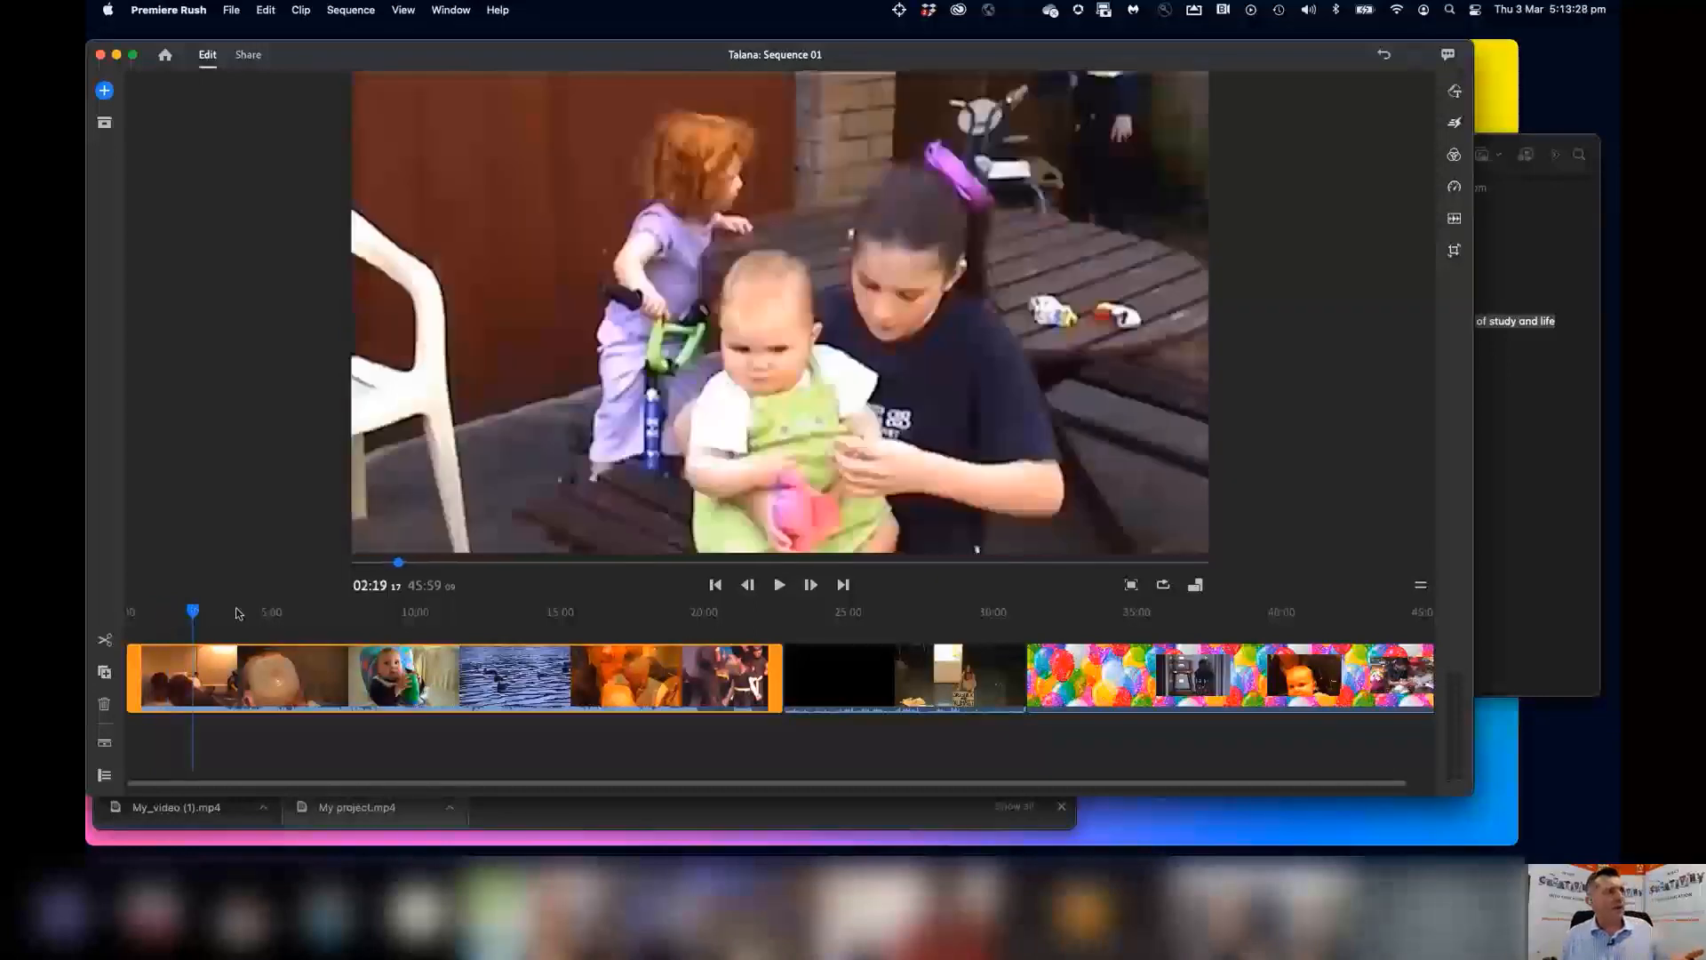
click(248, 613)
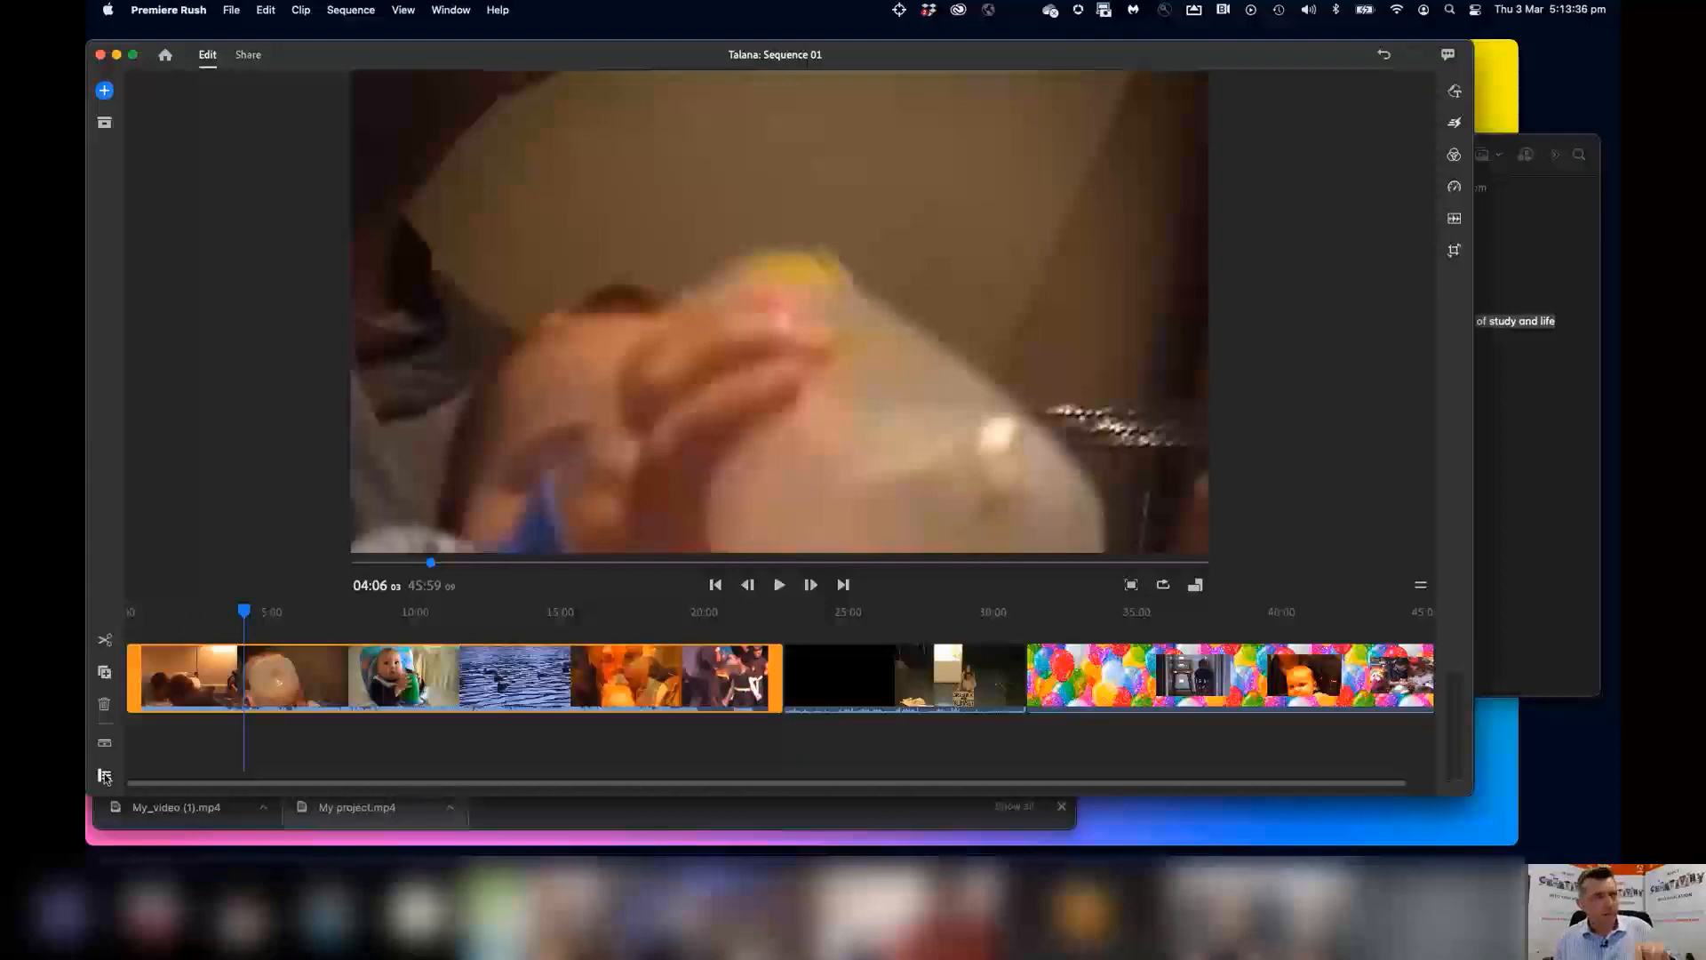
Show the track controls and delete the first video clip from the timeline.
click(105, 773)
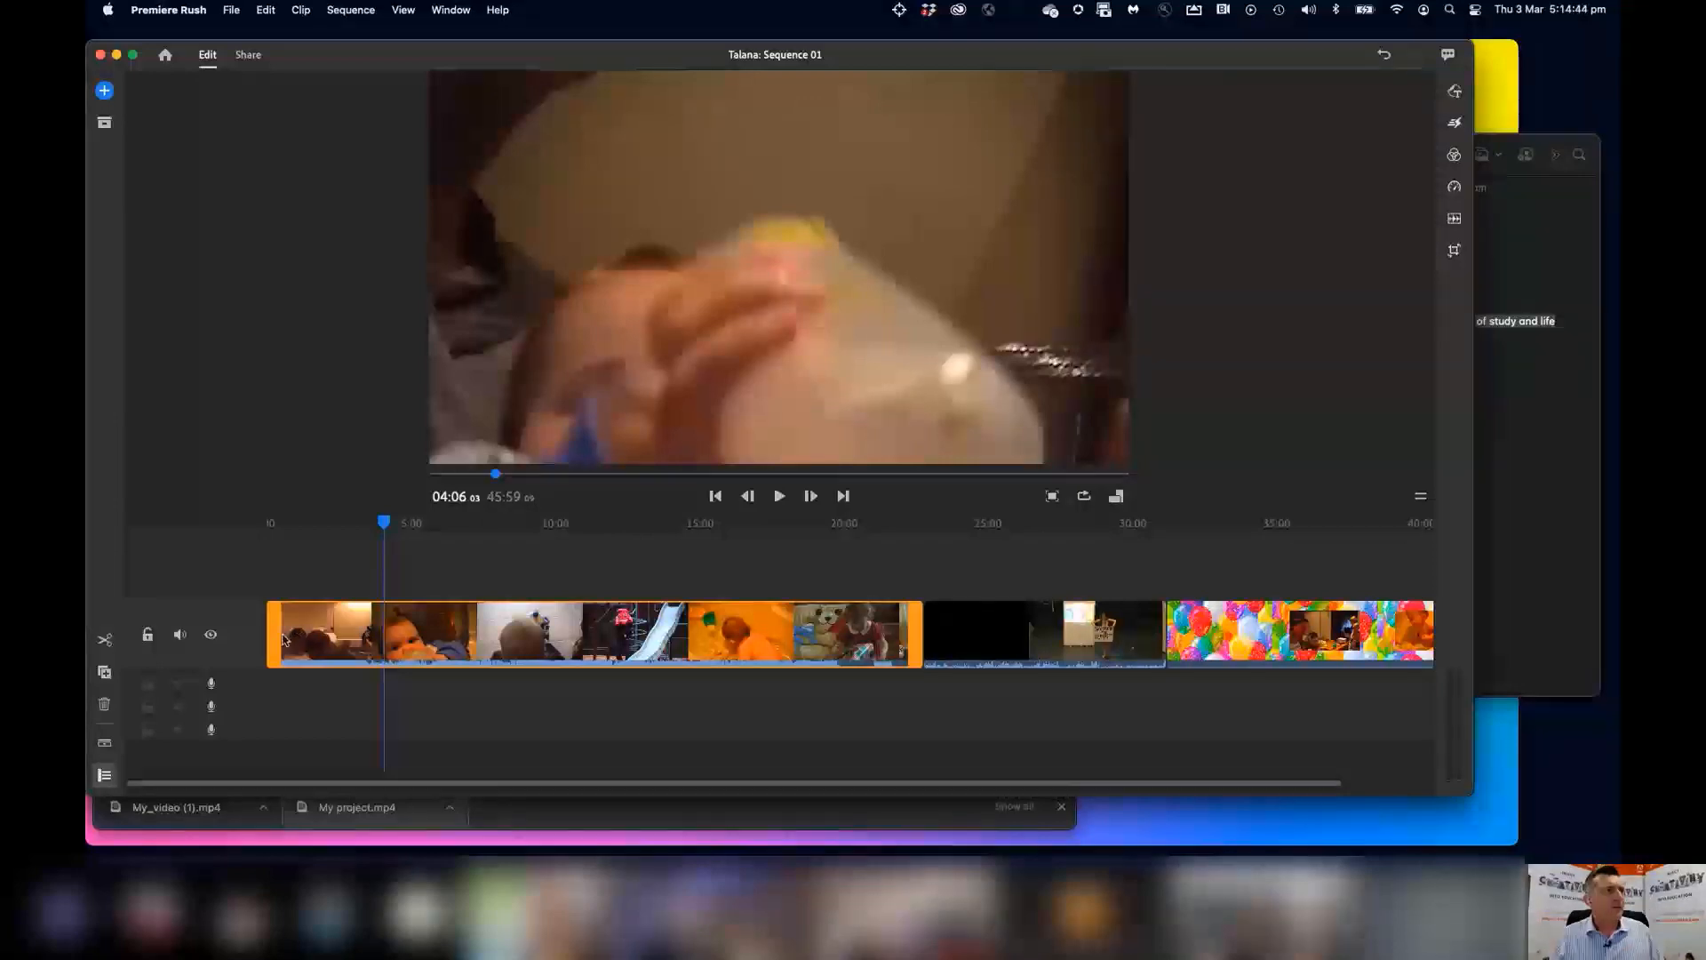
click(334, 634)
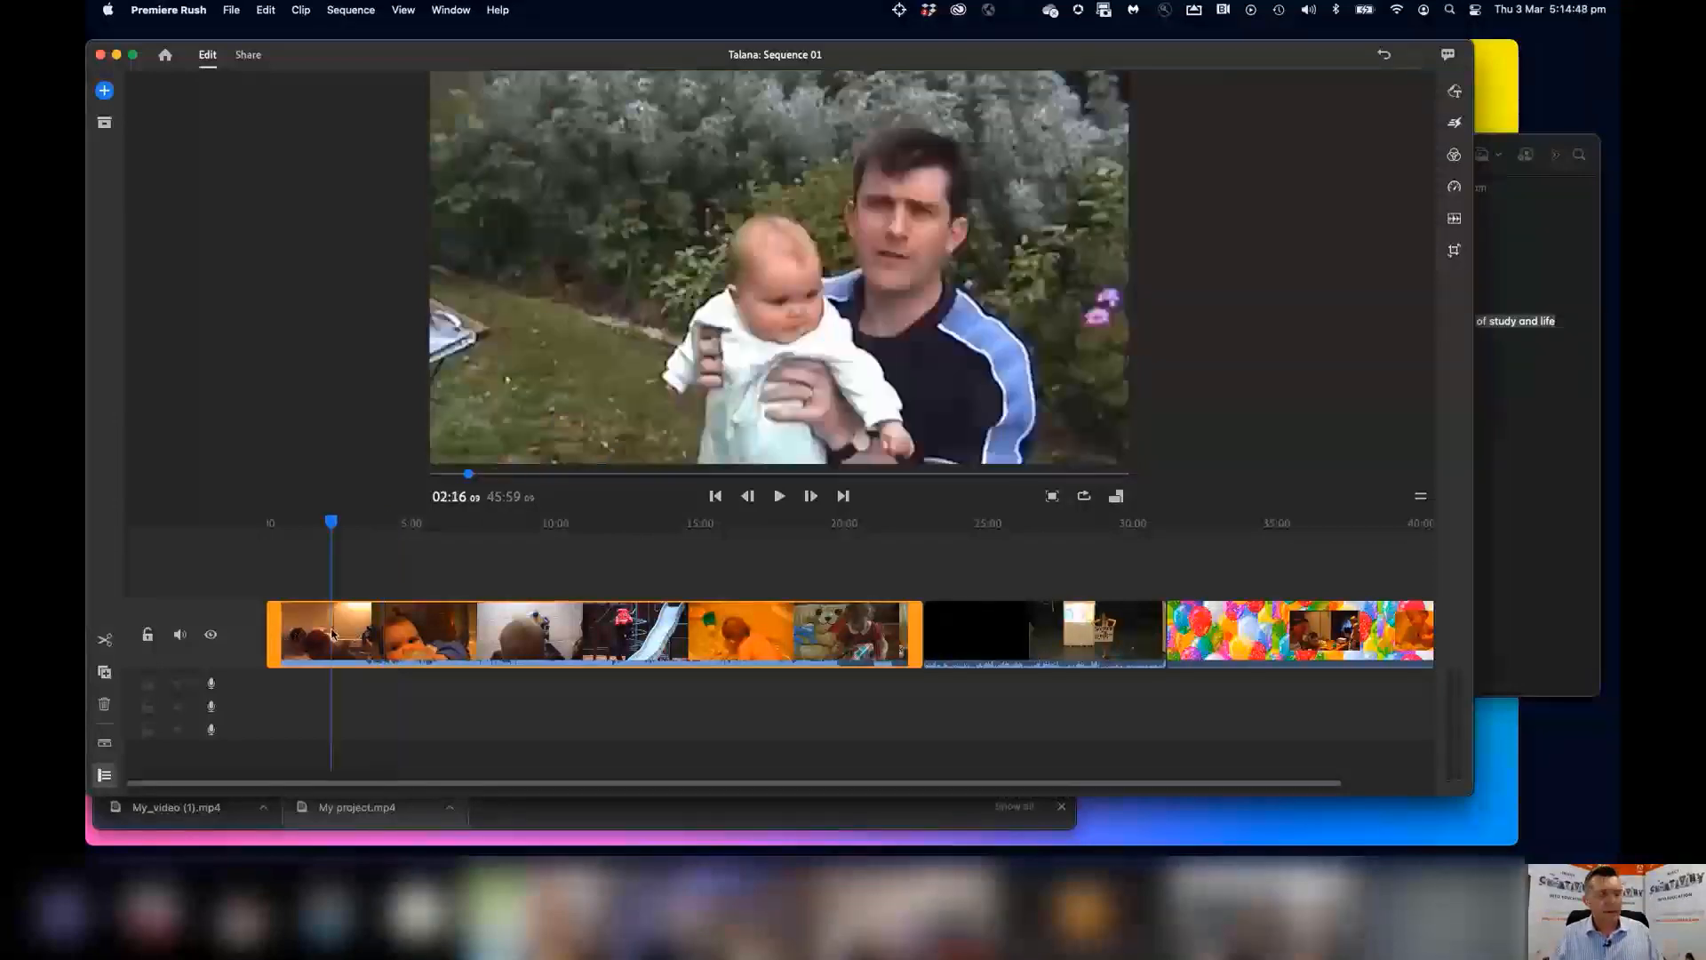
key(Delete)
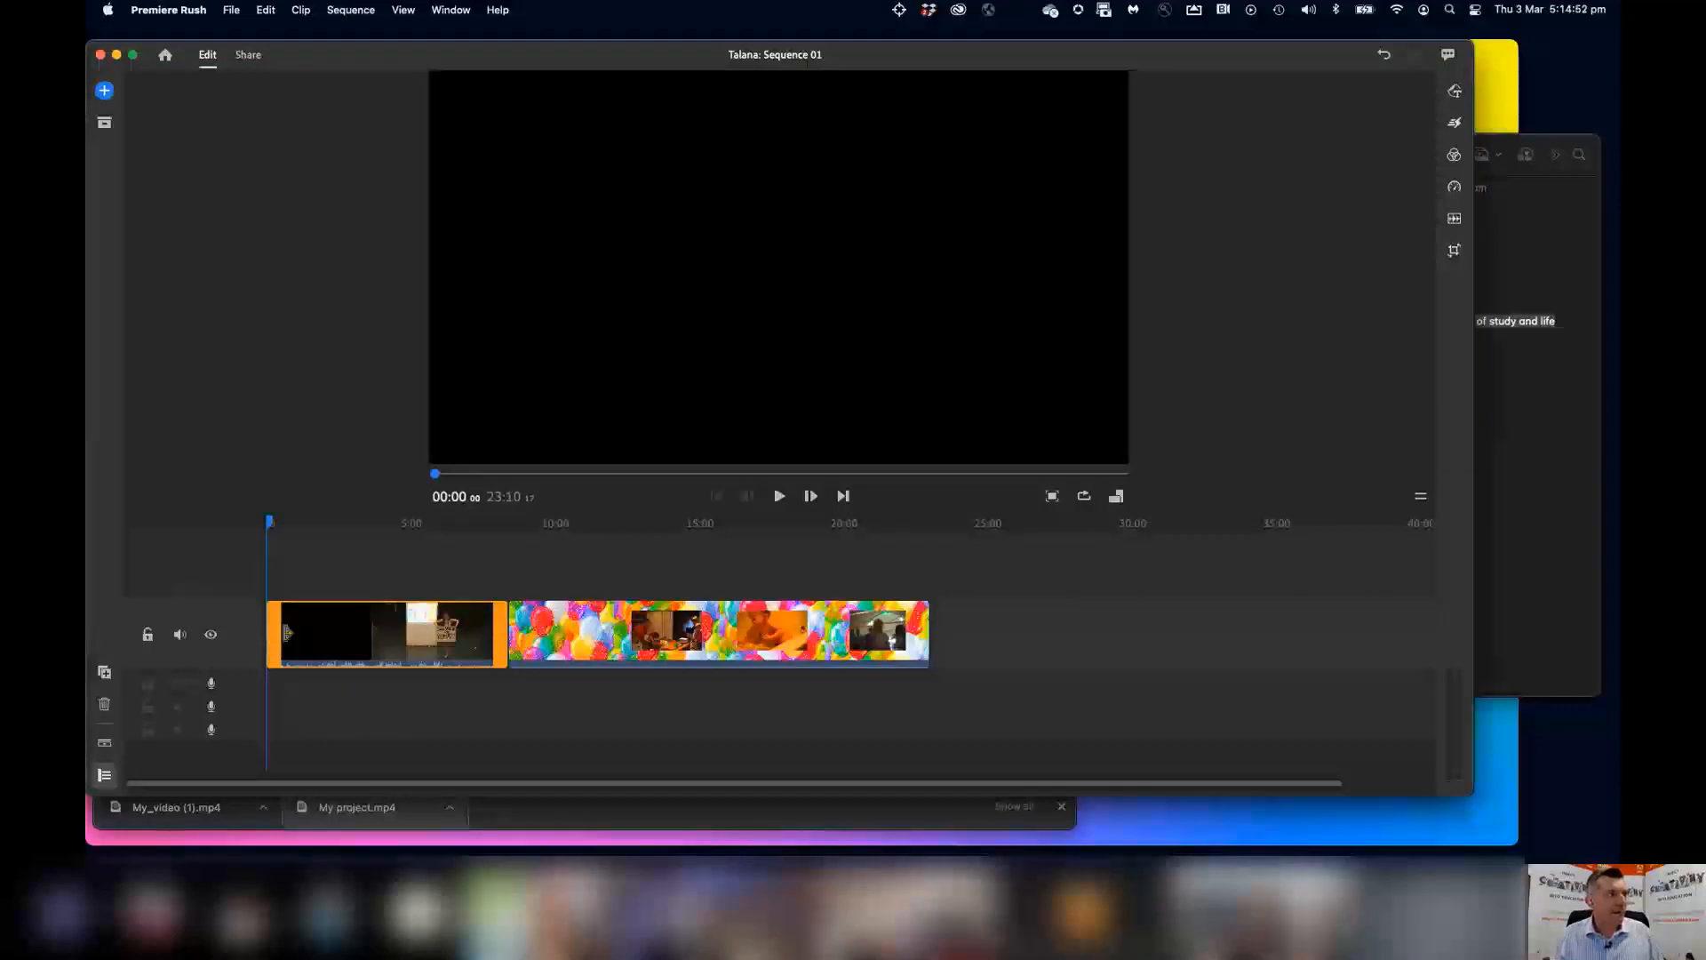
Trim the black opening off the stage performance clip and split the clip at about 01:23.
drag(286, 633, 382, 633)
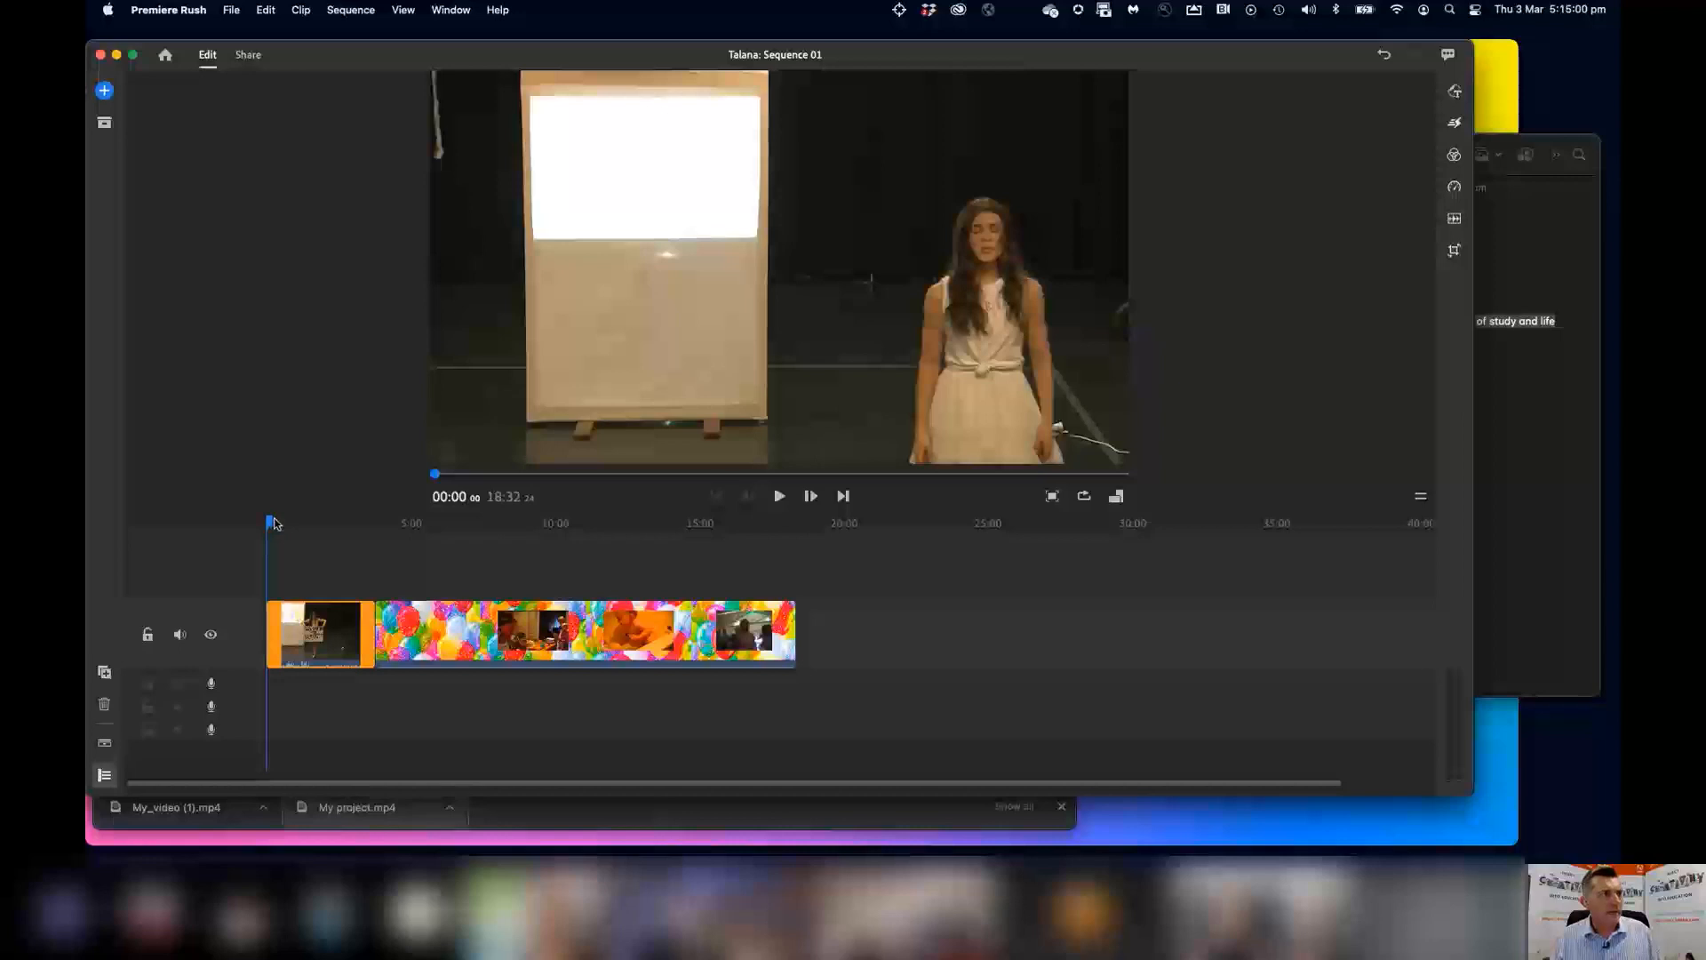
drag(273, 524, 281, 524)
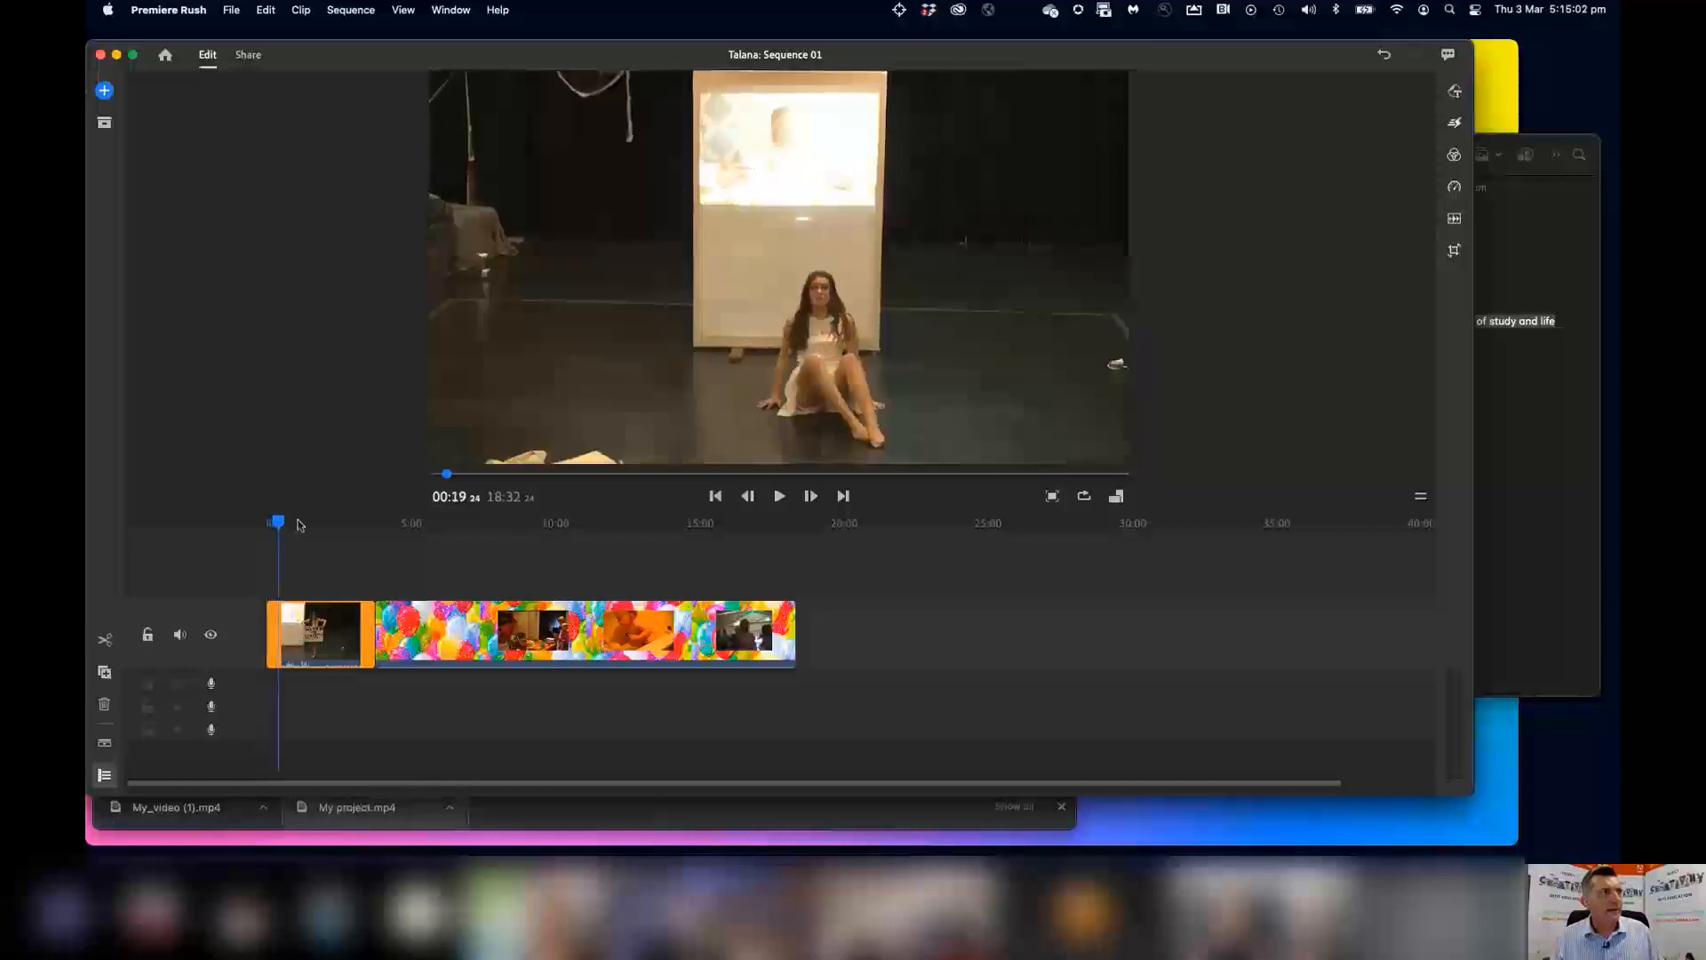
click(300, 525)
click(307, 524)
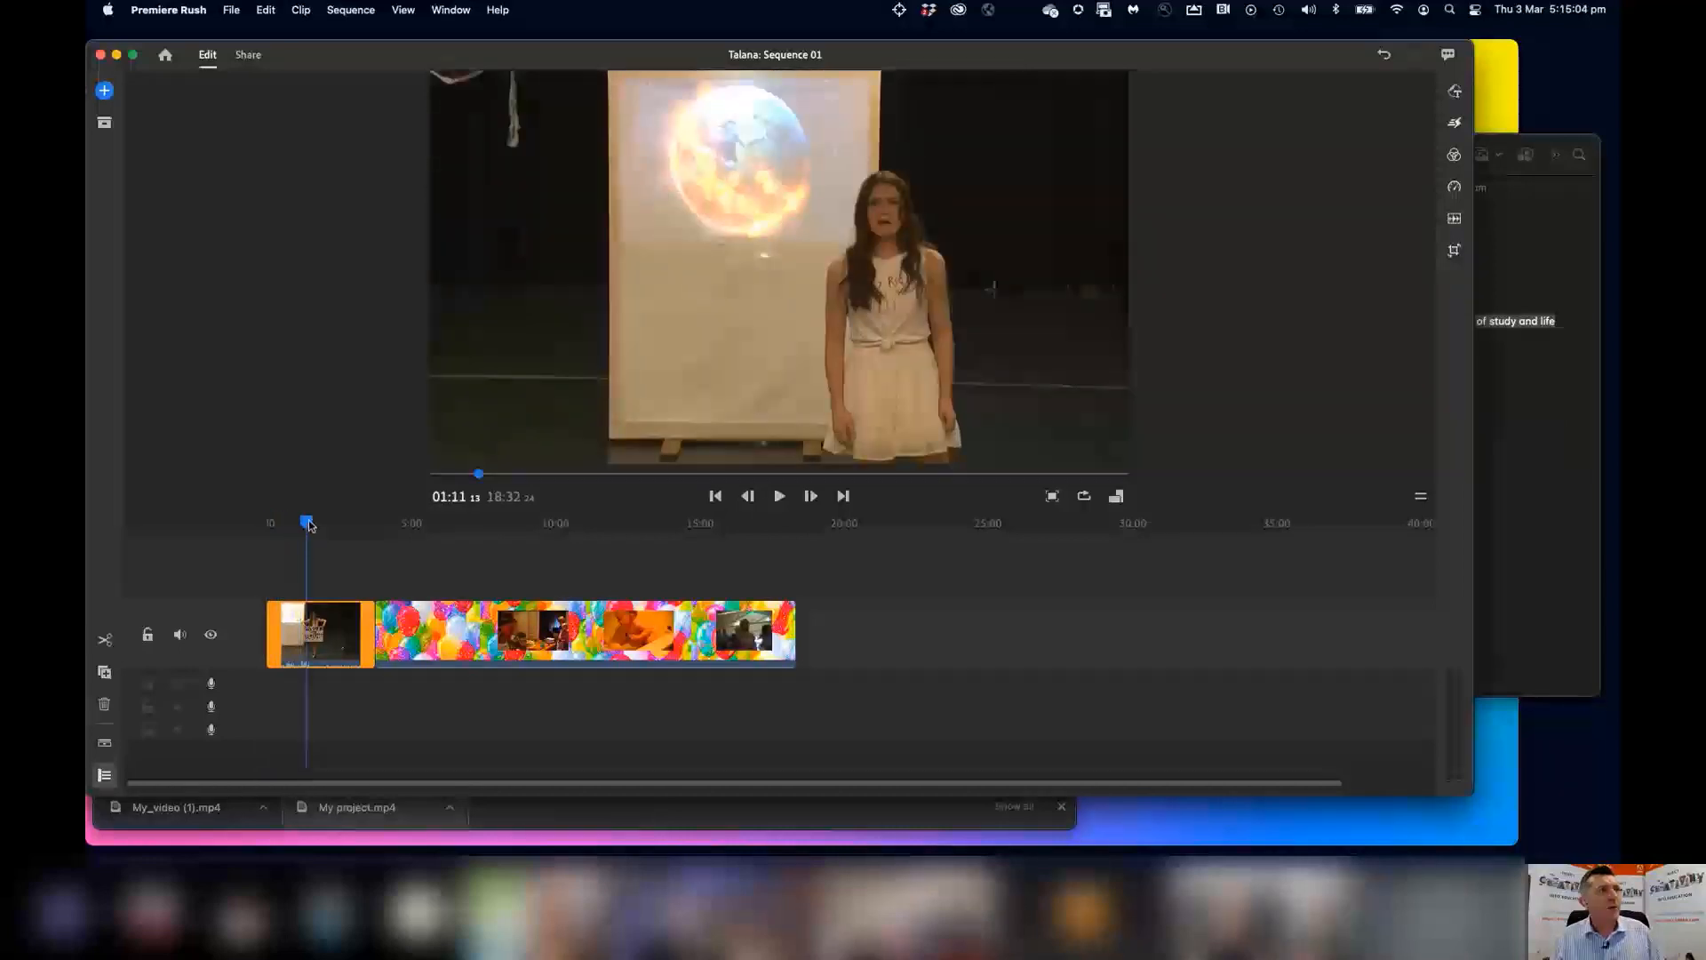
click(104, 641)
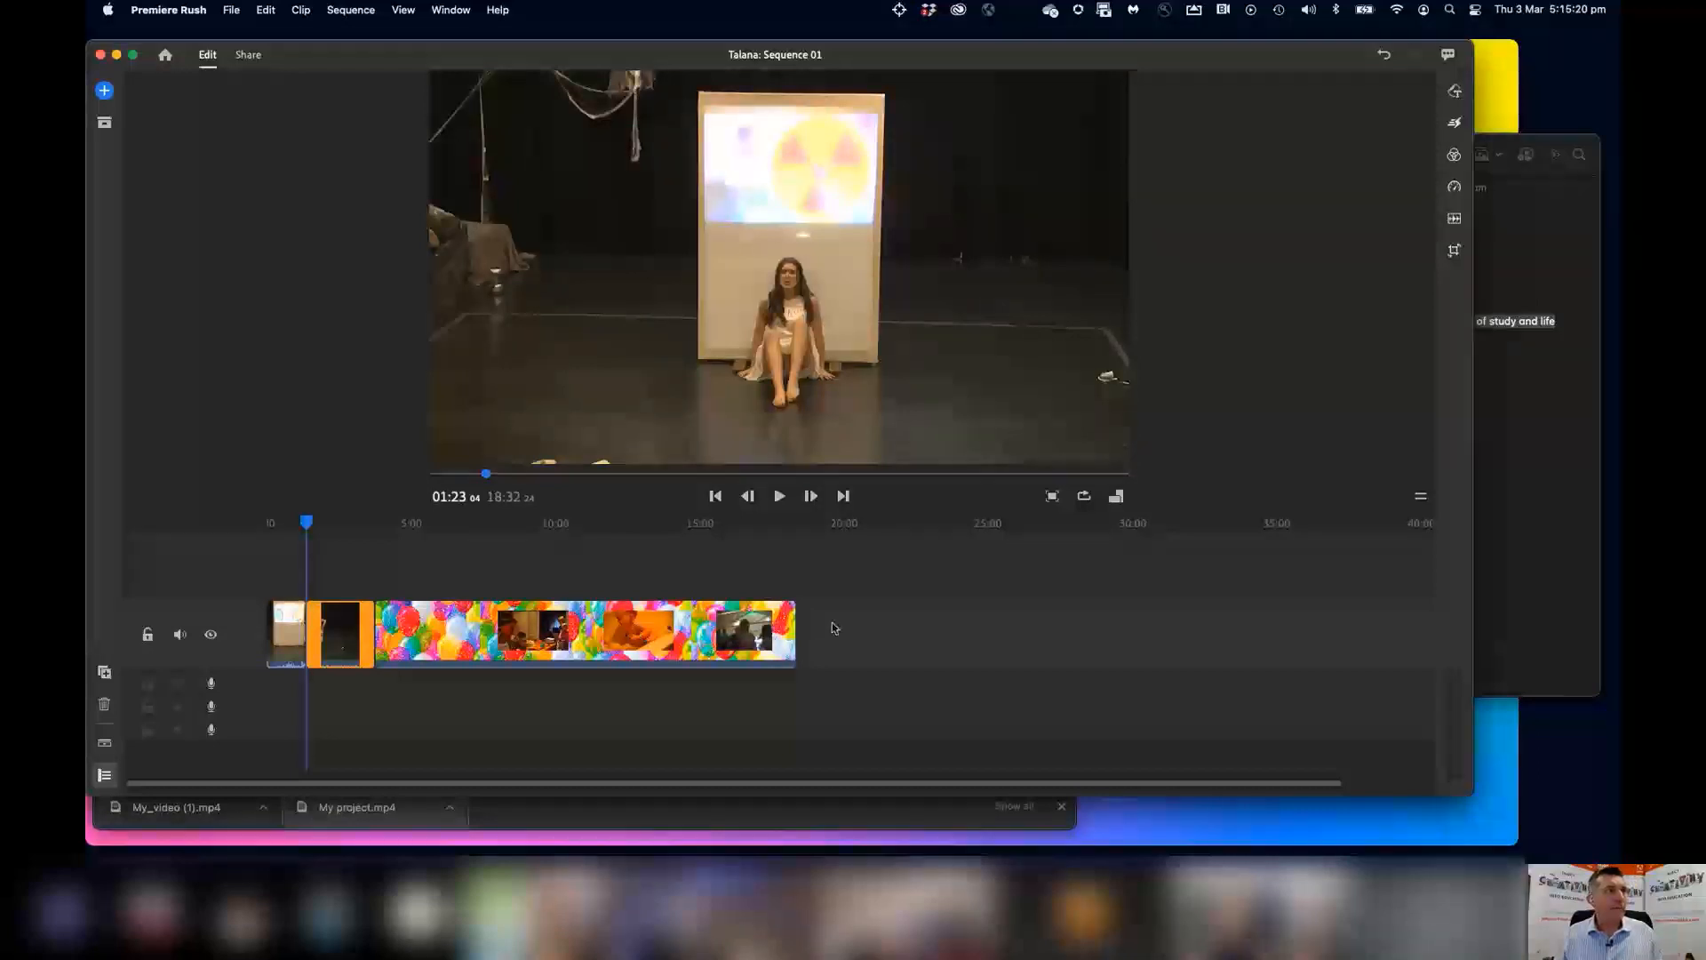
Set the playhead past the end of the balloon birthday clip and add the Kinda01 photo from the 2004 folder.
click(790, 668)
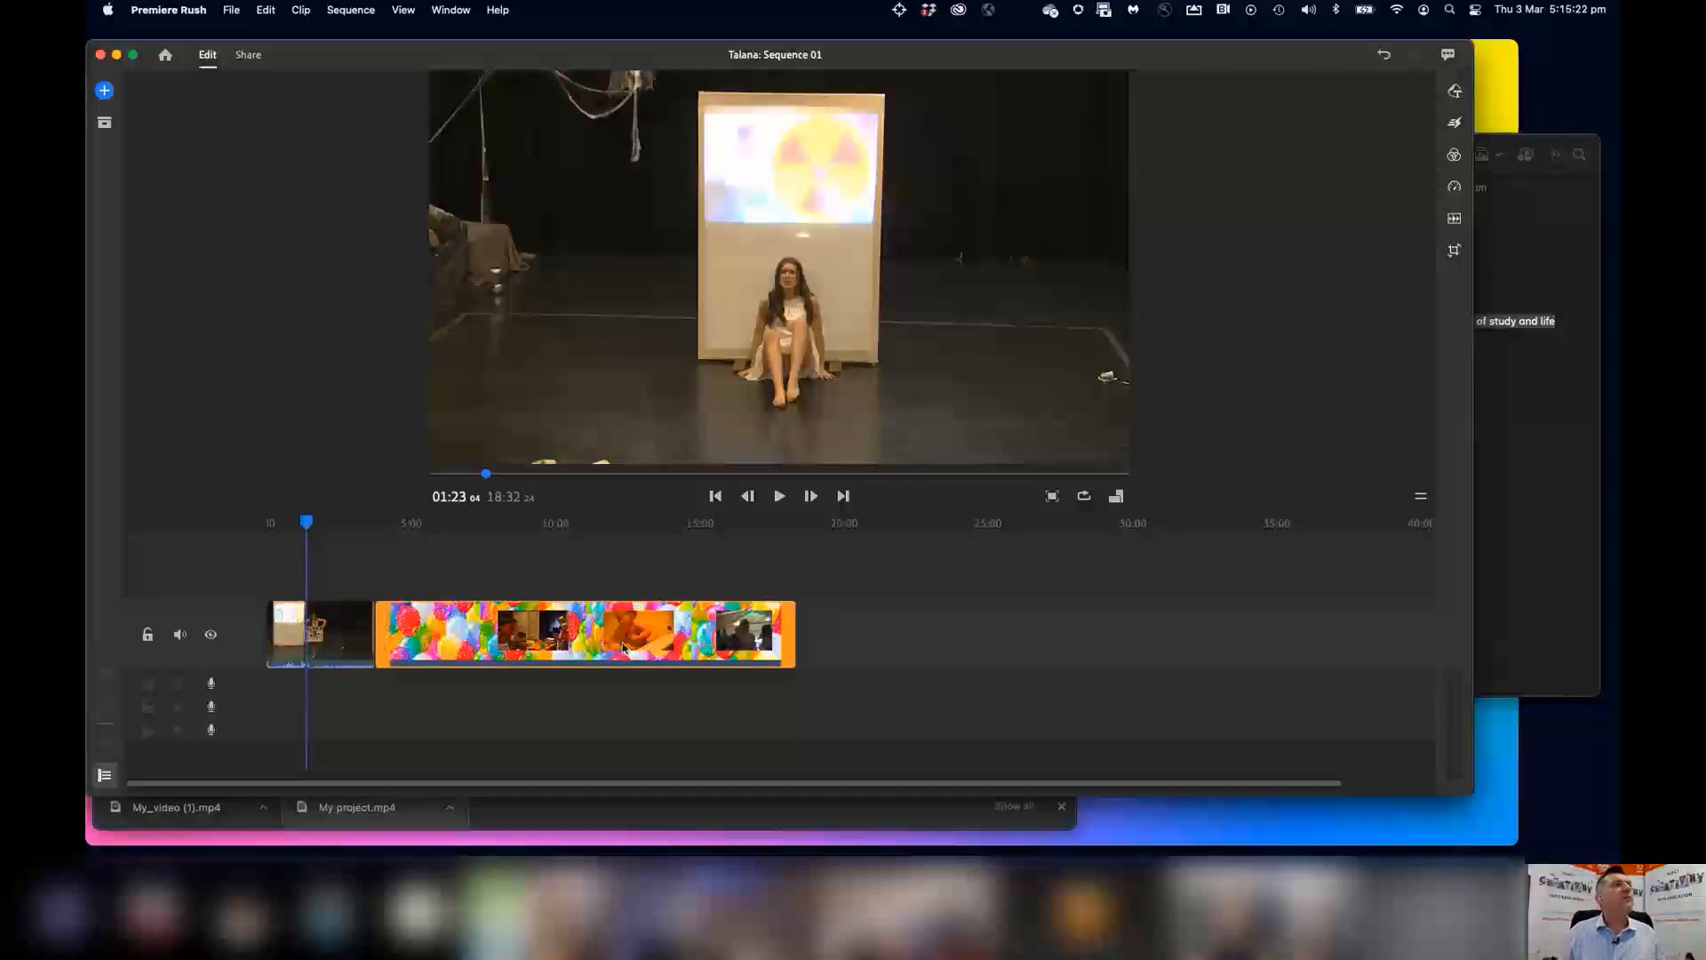
click(623, 647)
click(747, 525)
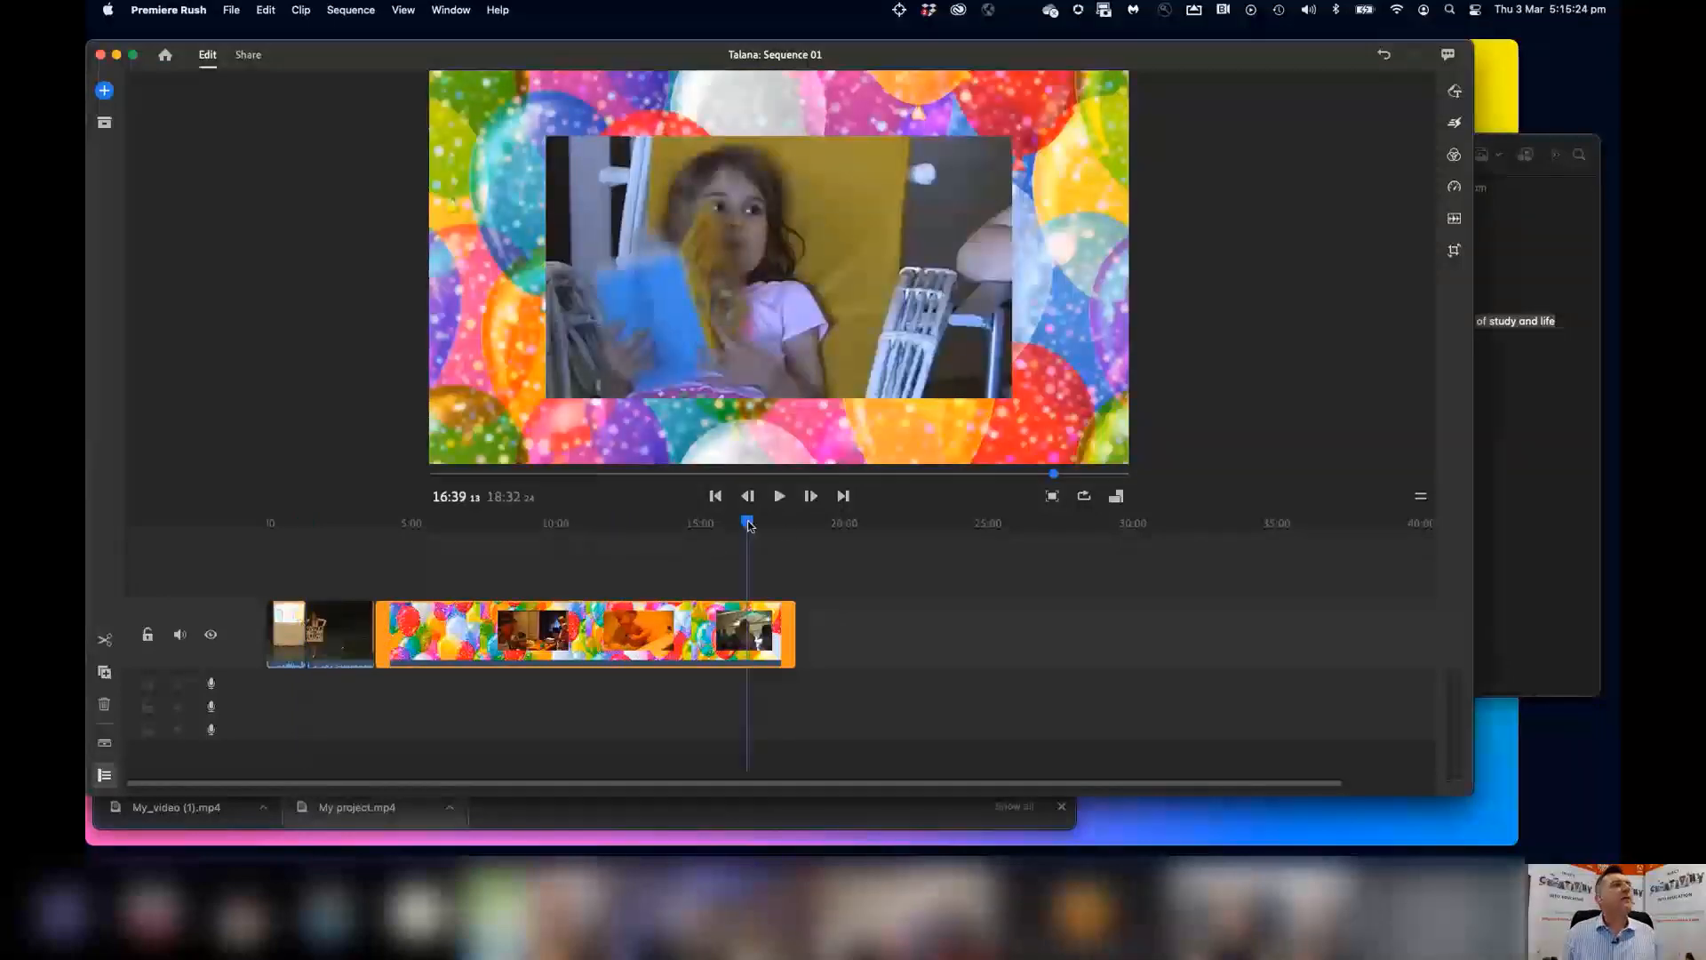
click(798, 533)
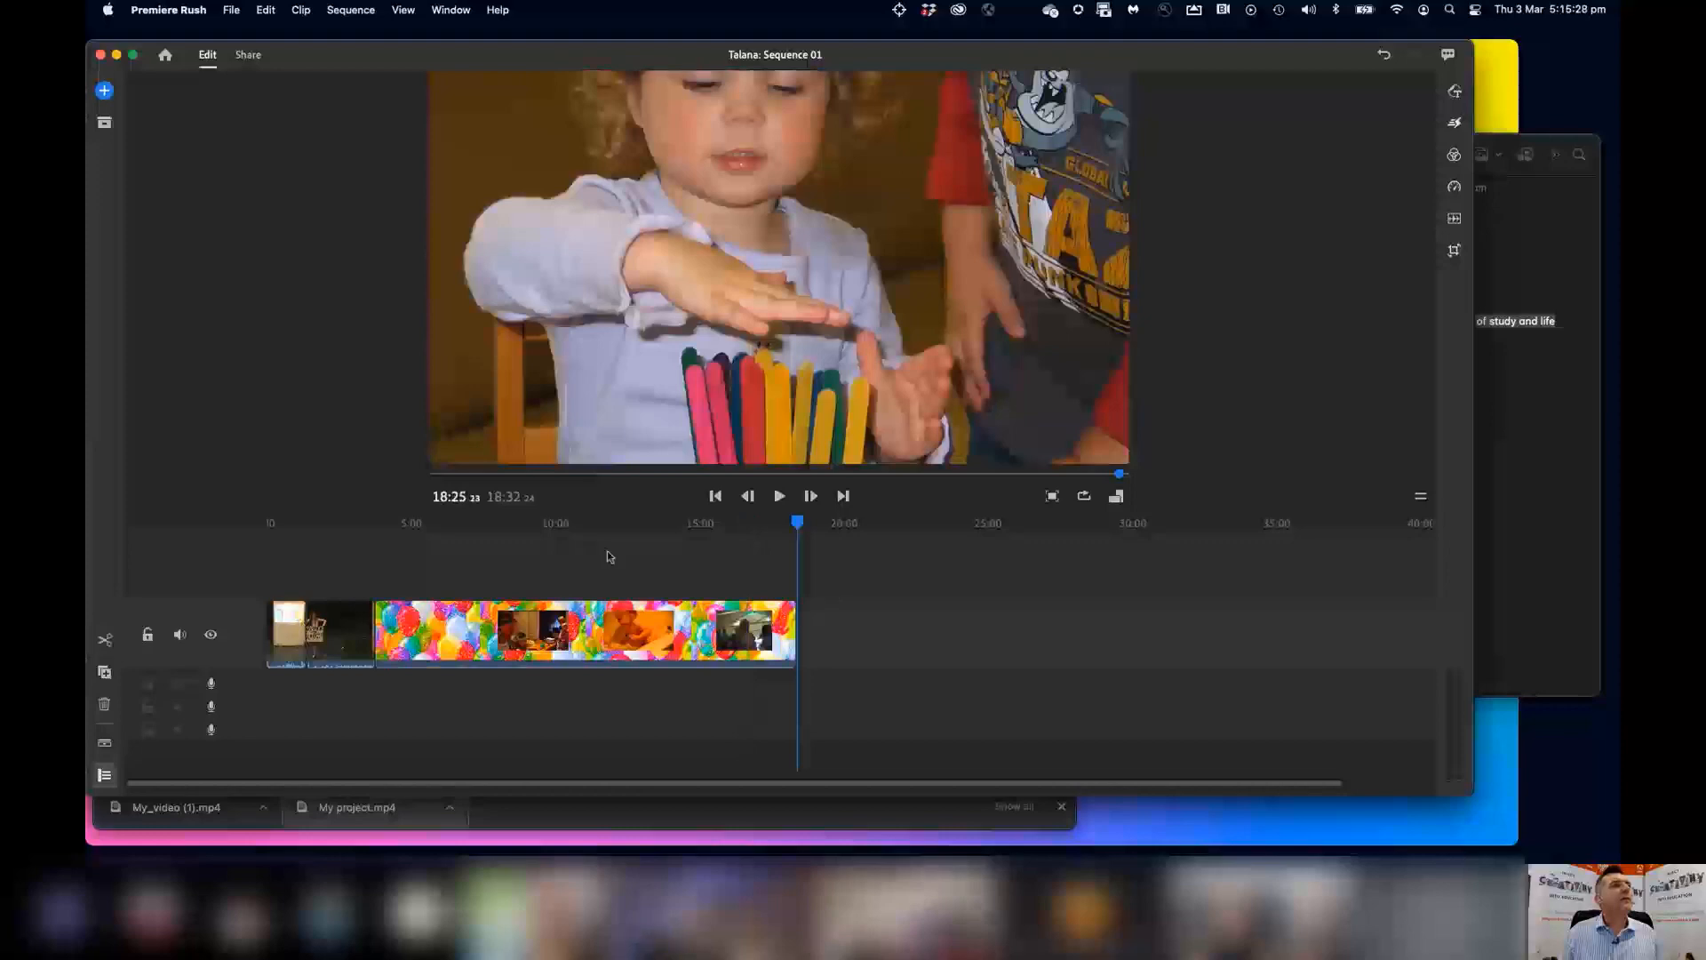
click(821, 529)
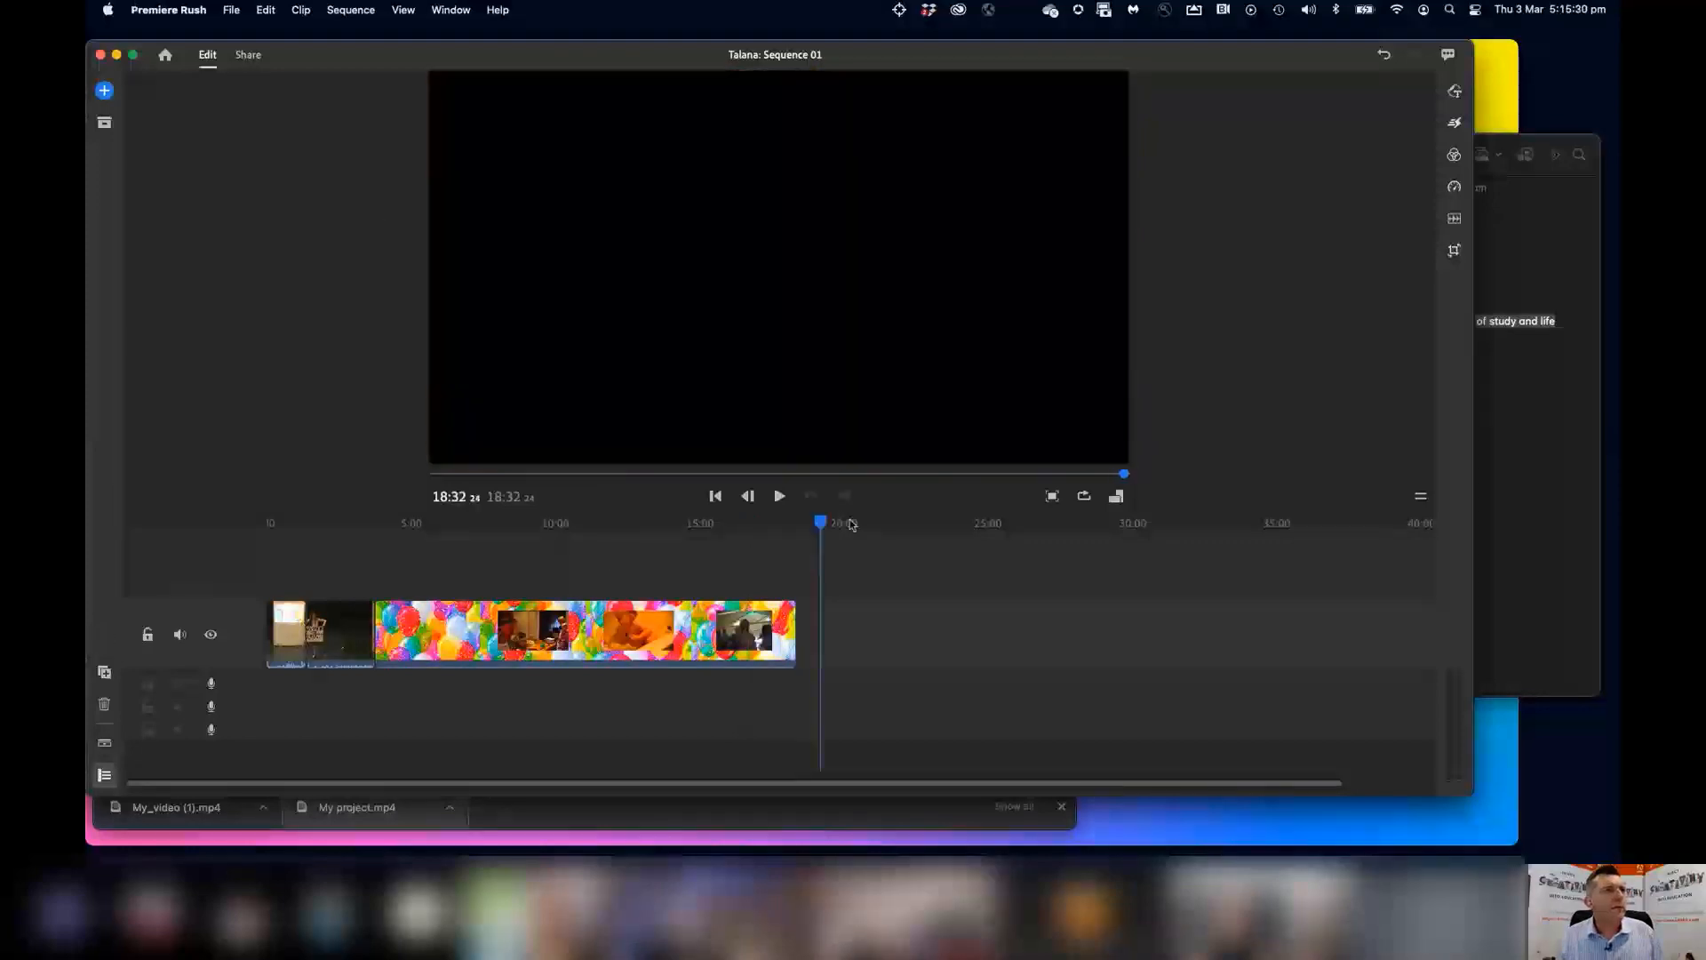
click(105, 91)
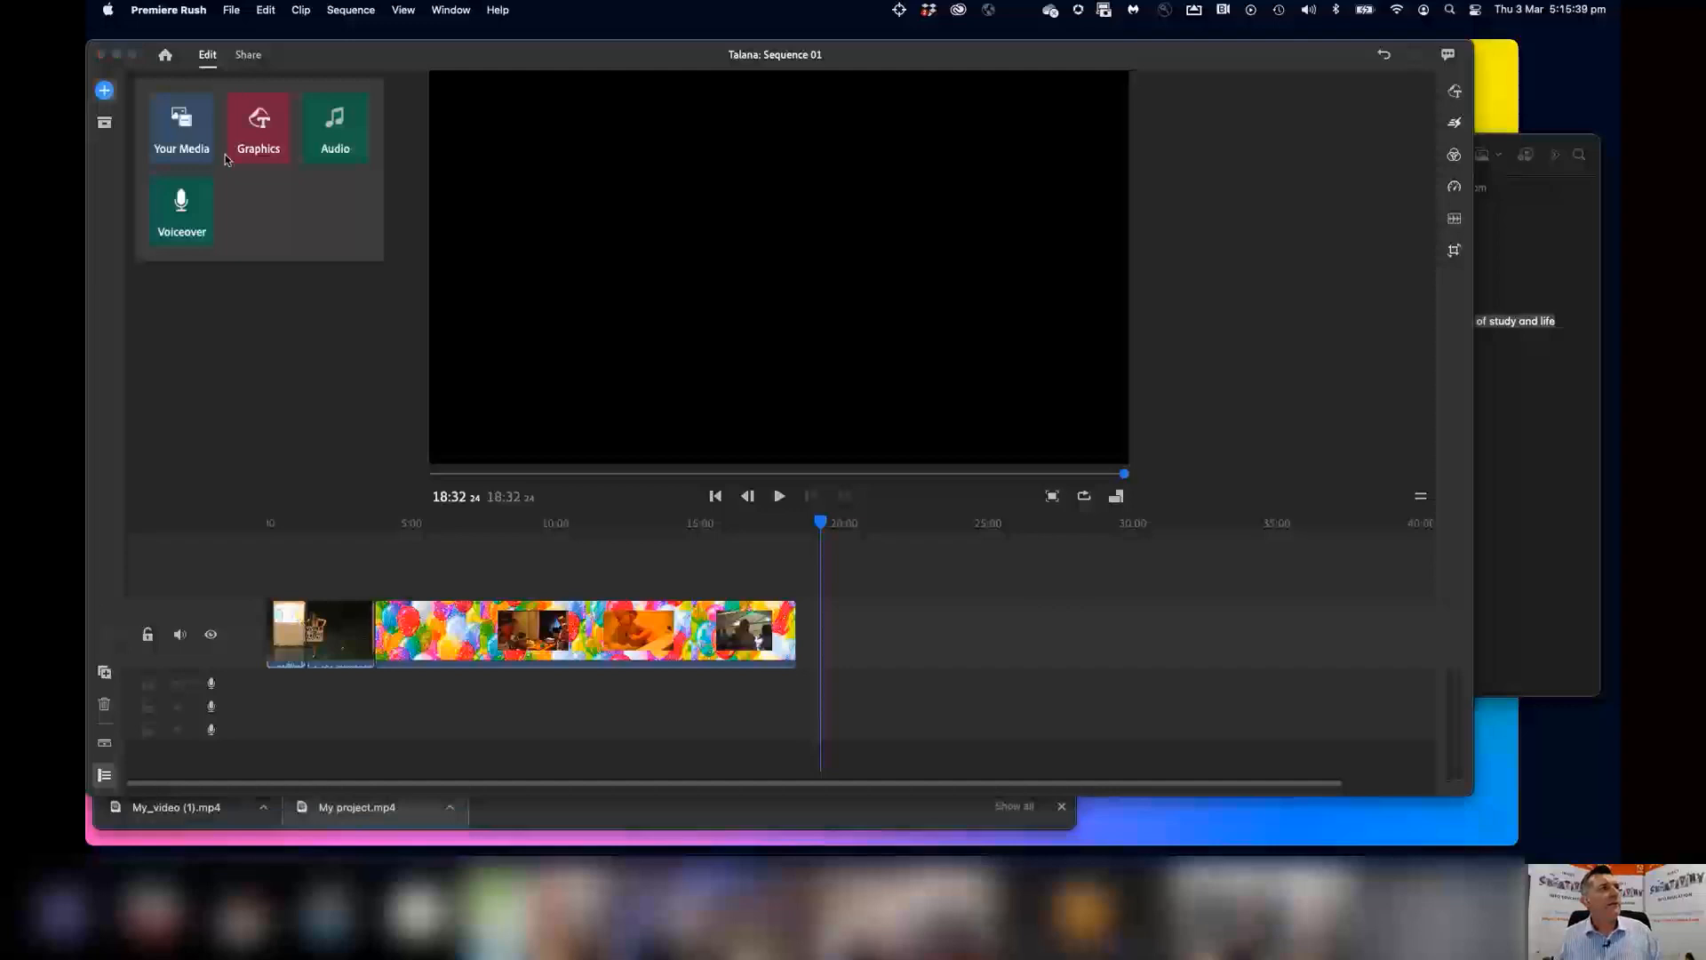
click(179, 126)
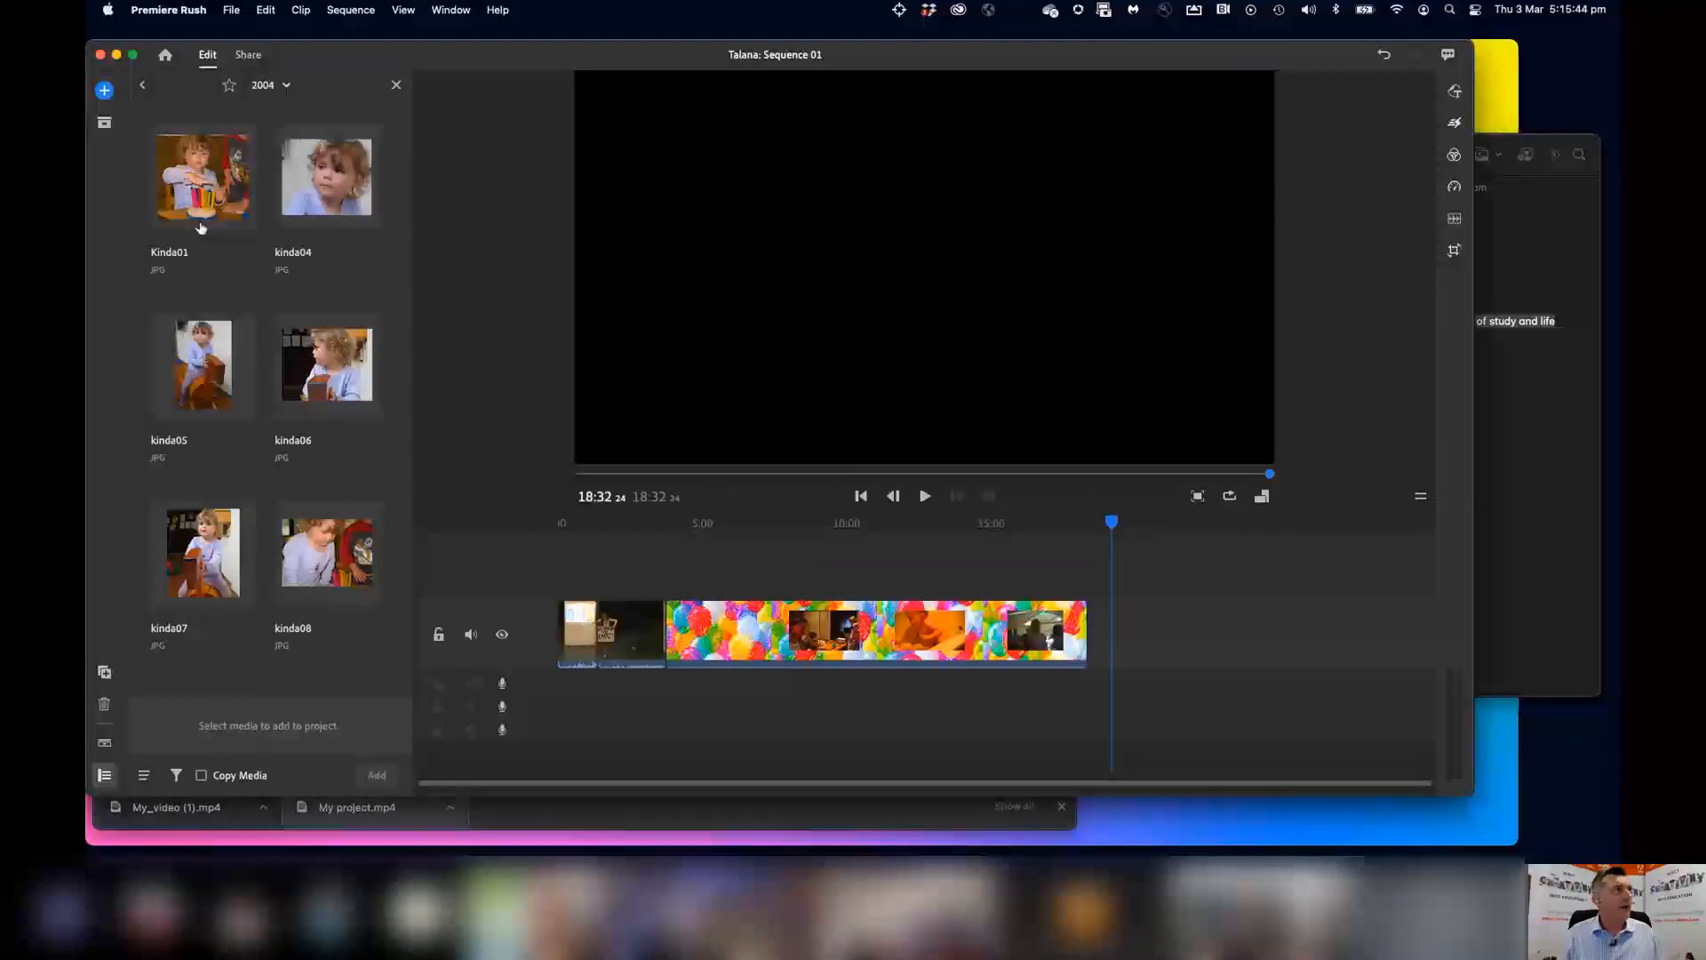
click(201, 187)
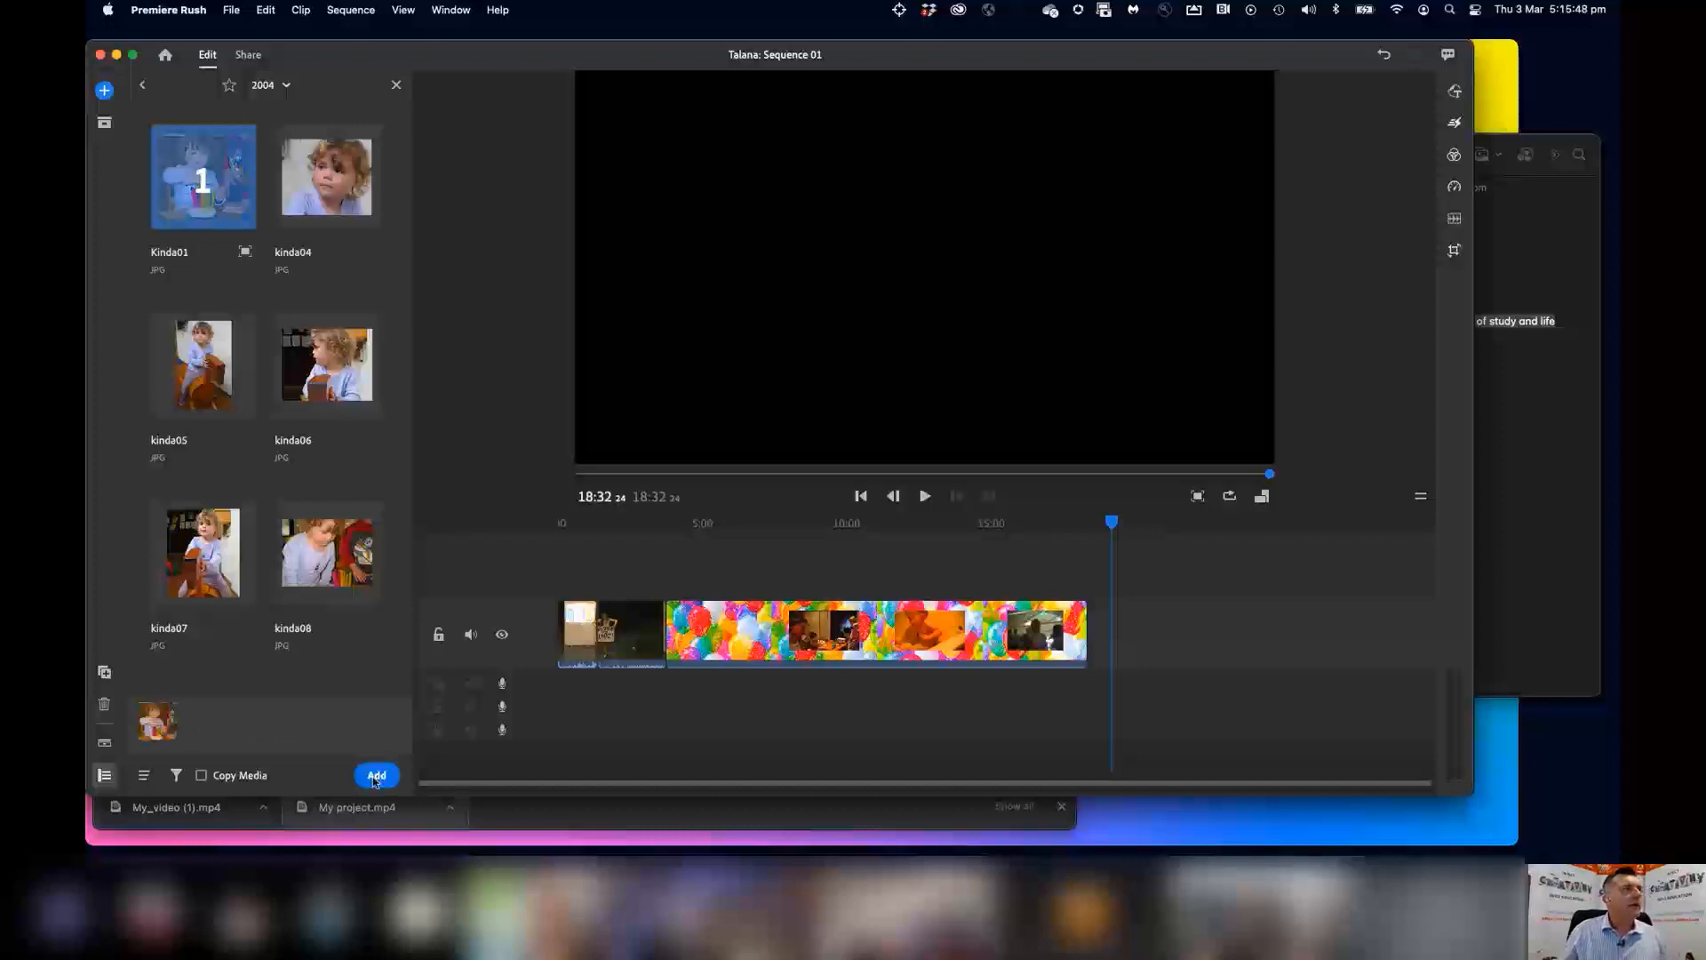
click(376, 776)
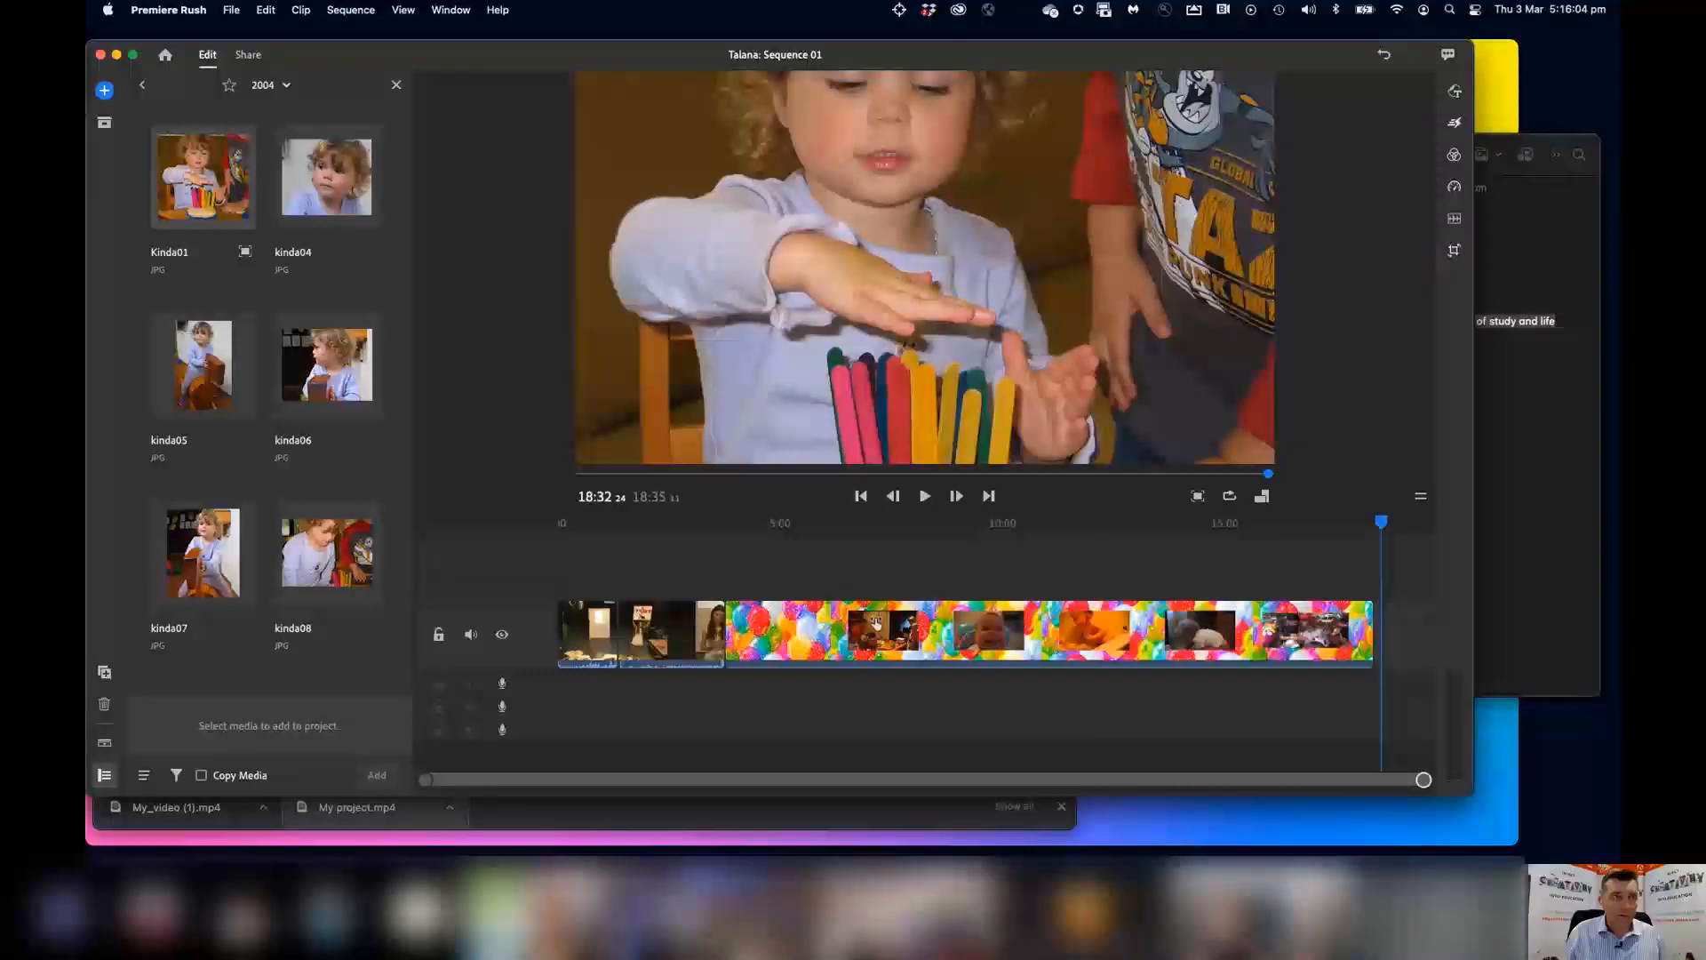
Delete the long balloon birthday clip that sits before the photos on the timeline.
key(=)
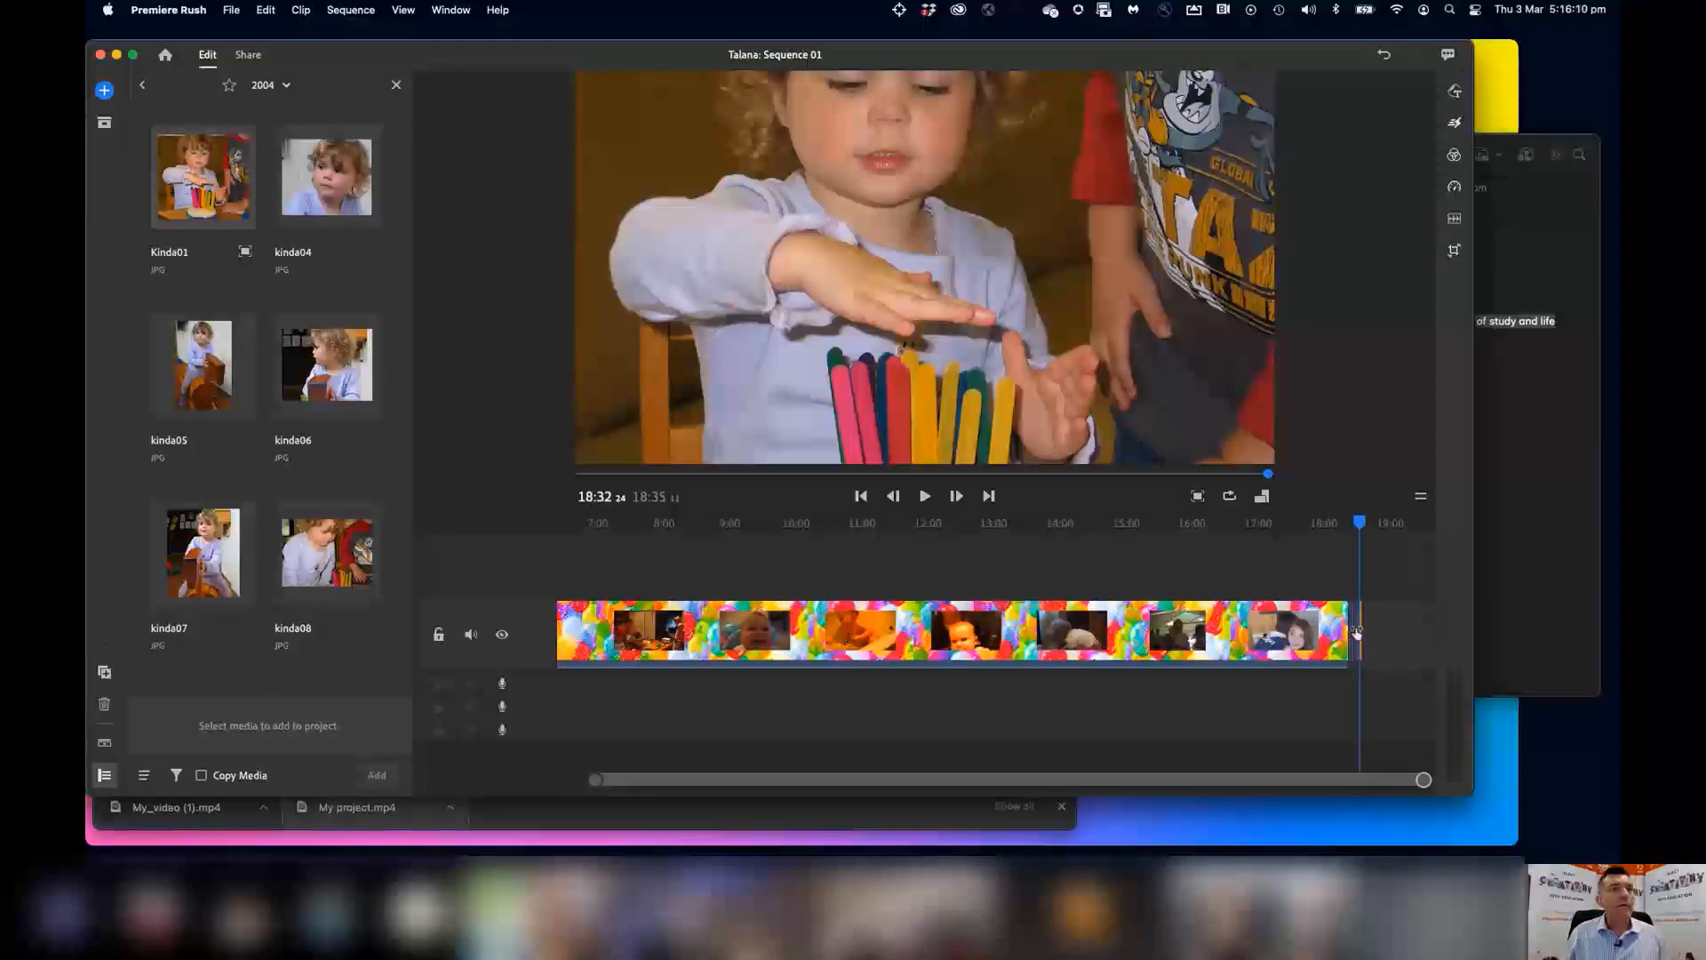
key(=)
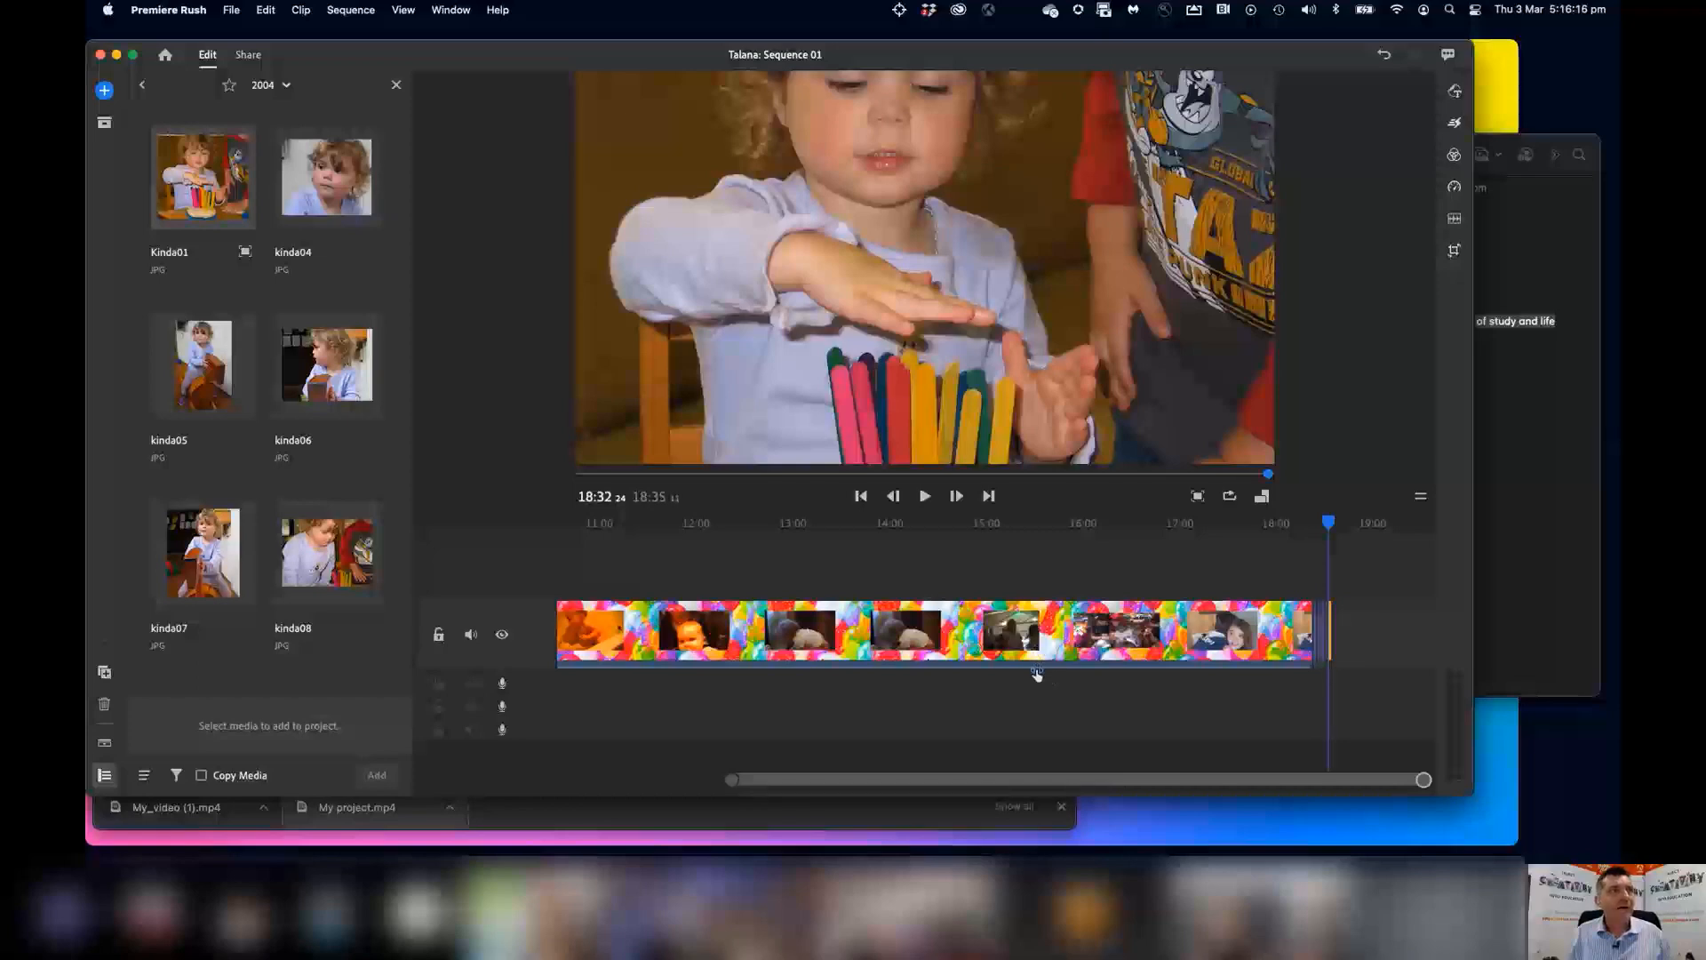
key(=)
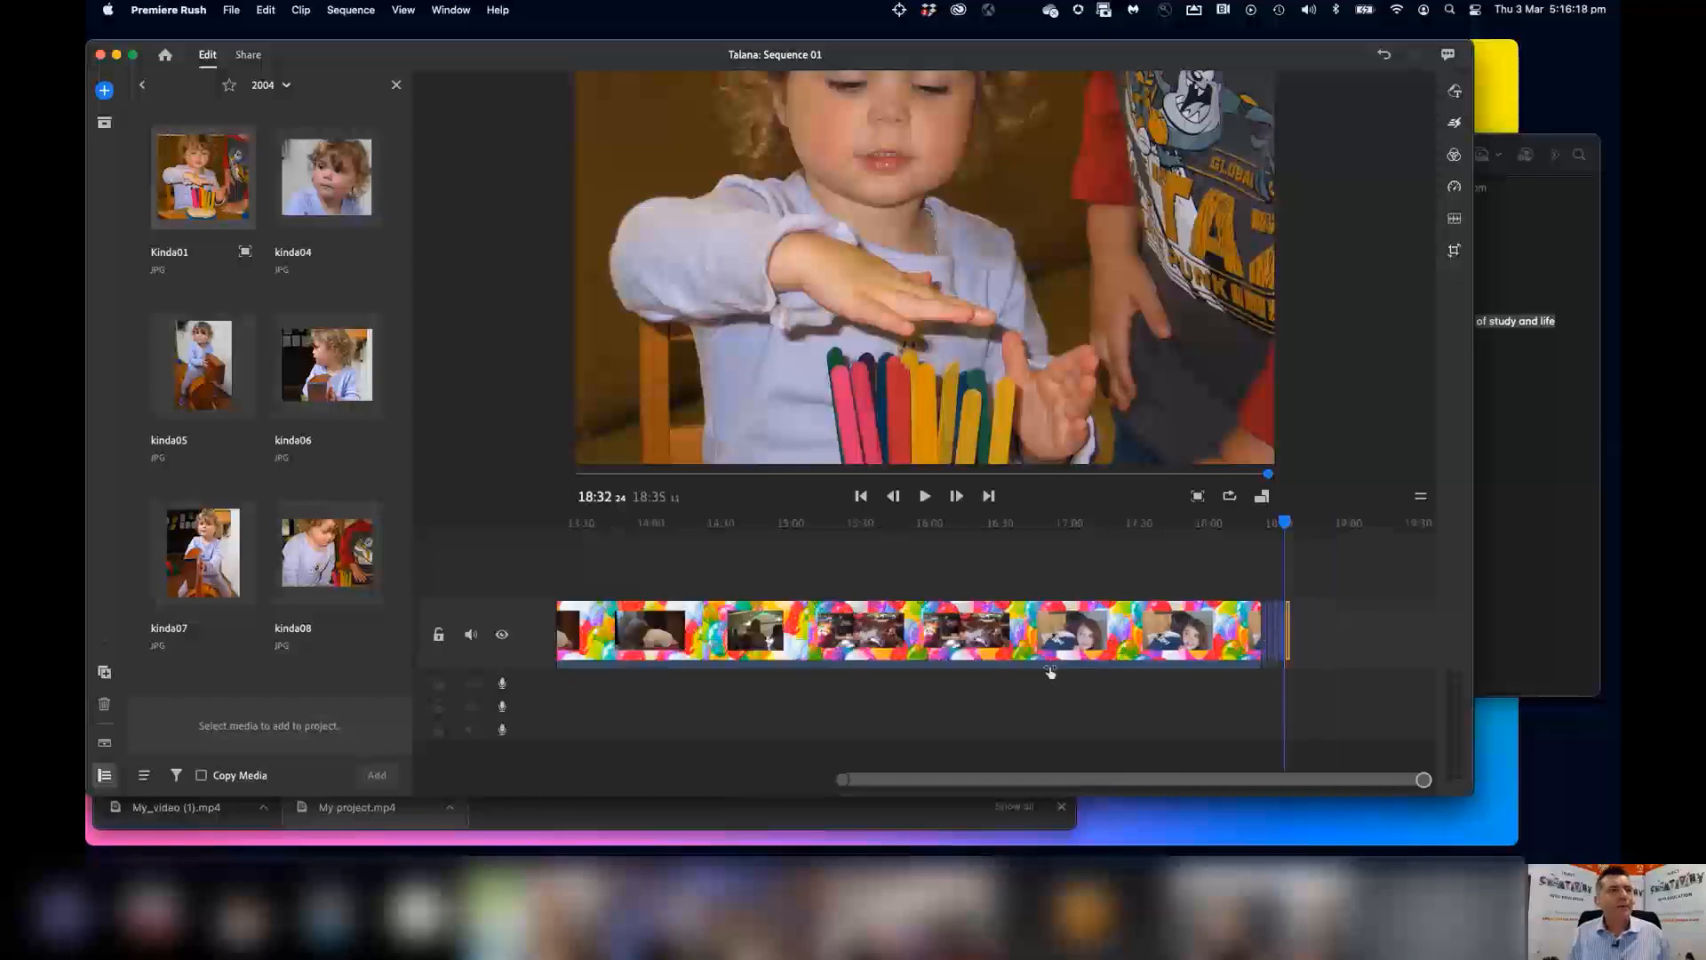
click(905, 635)
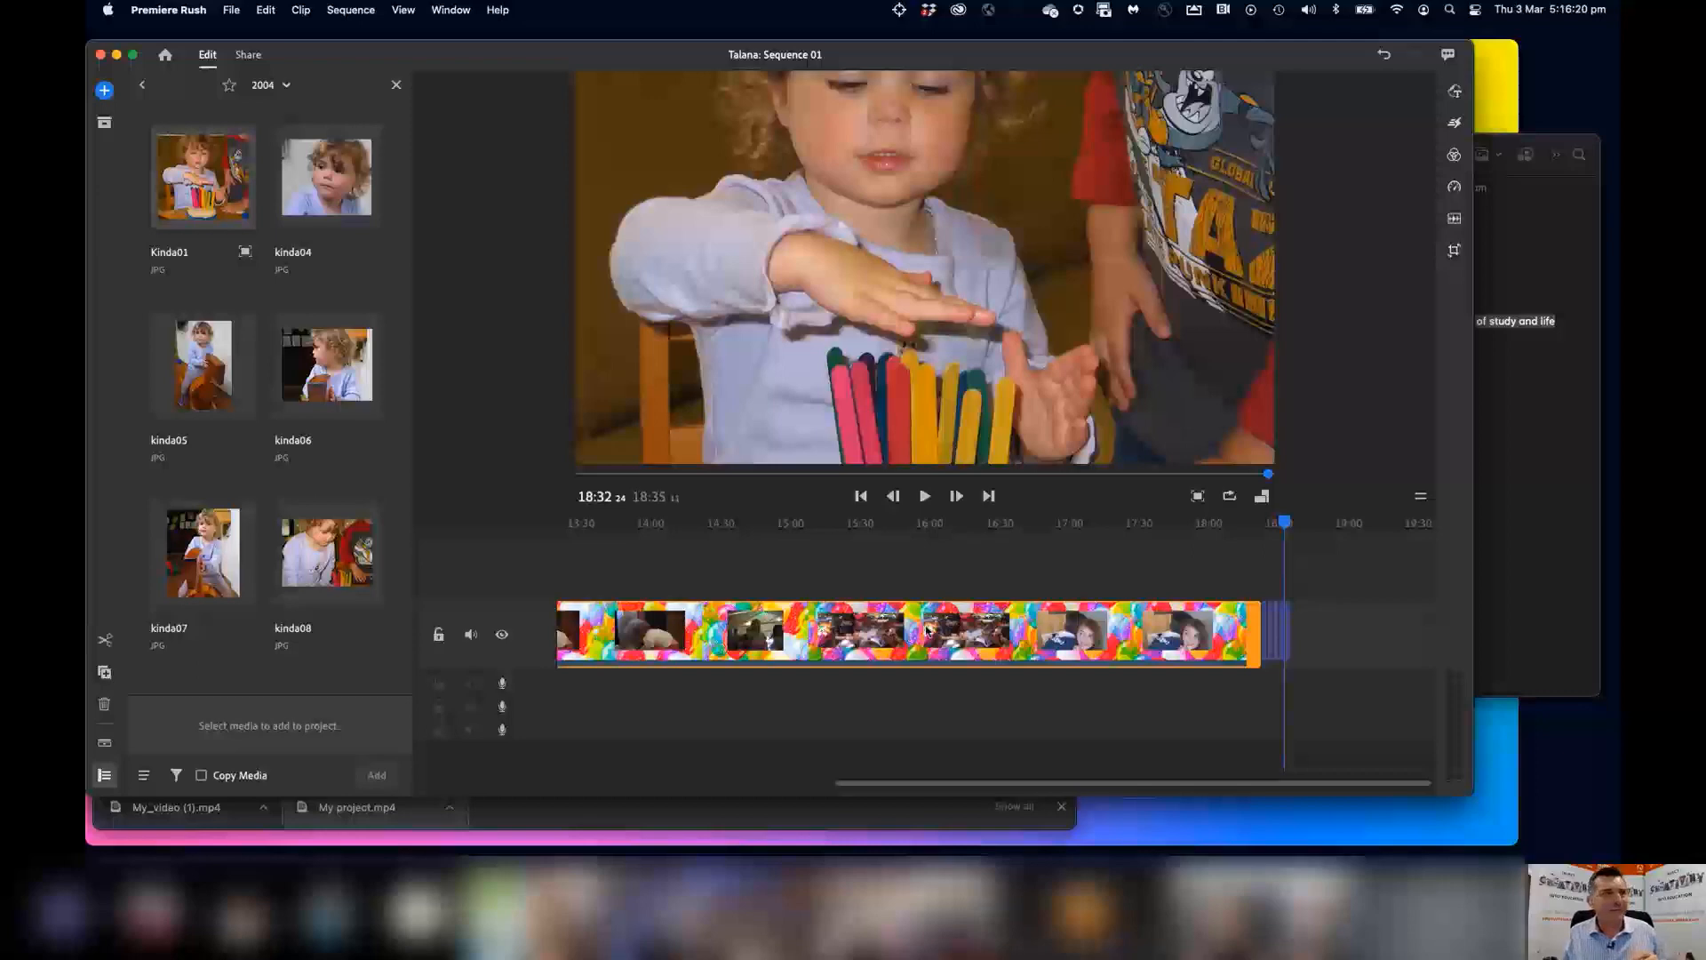
key(Delete)
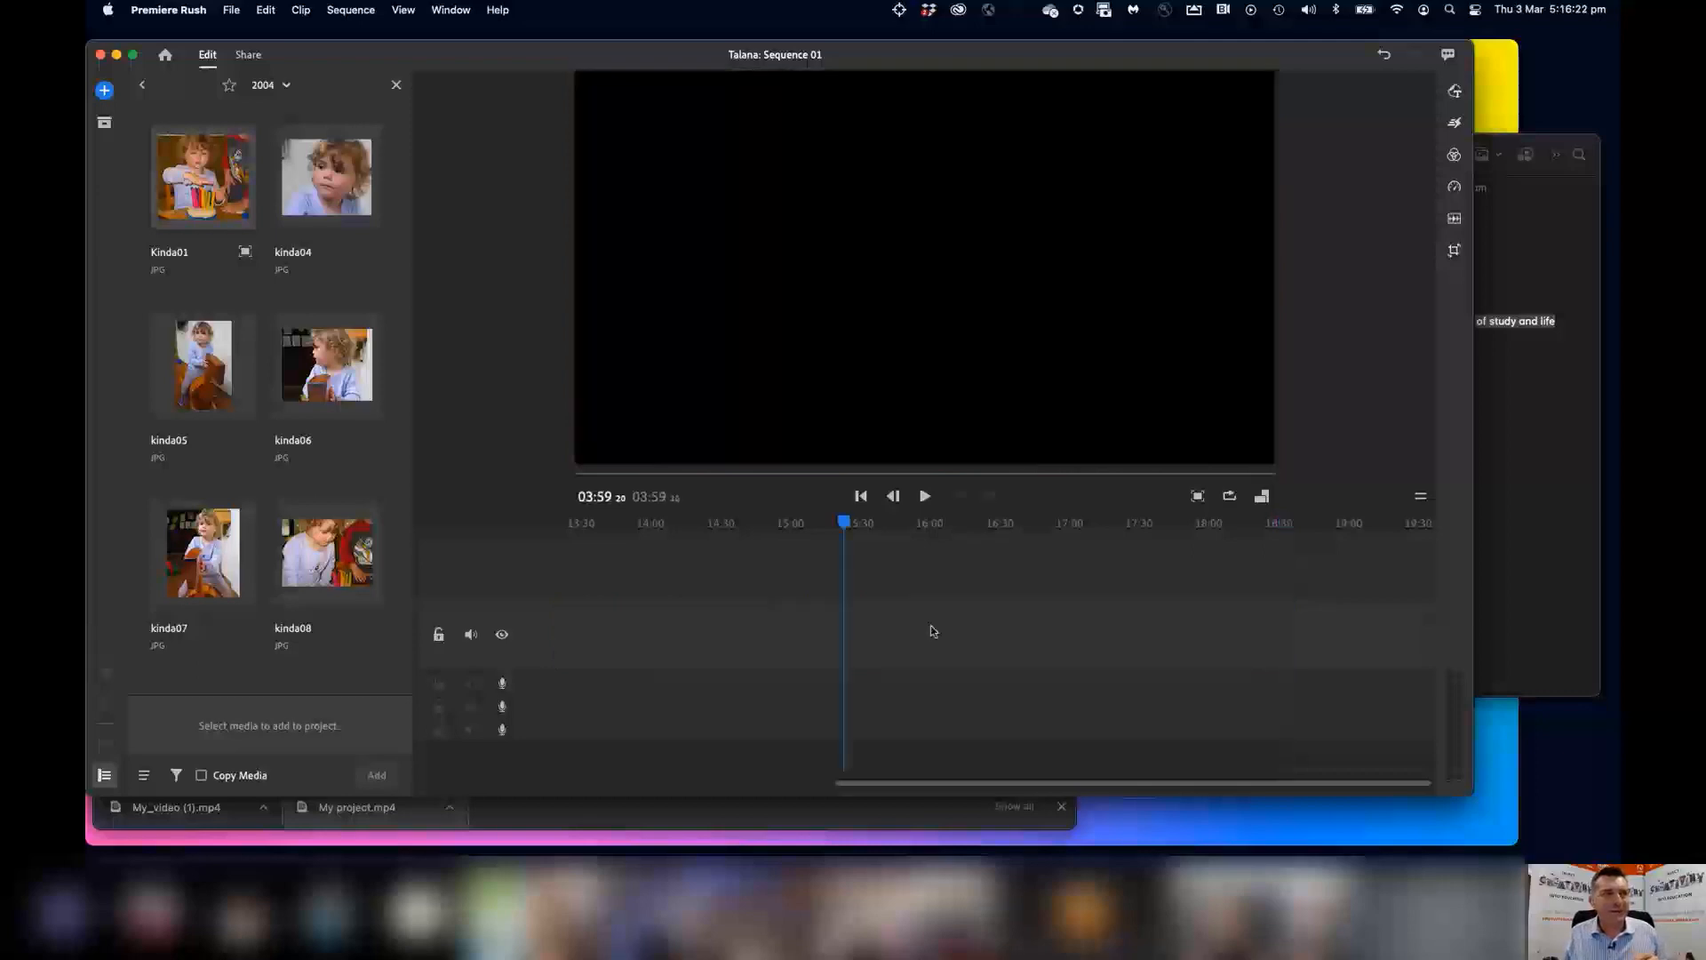
key(super+z)
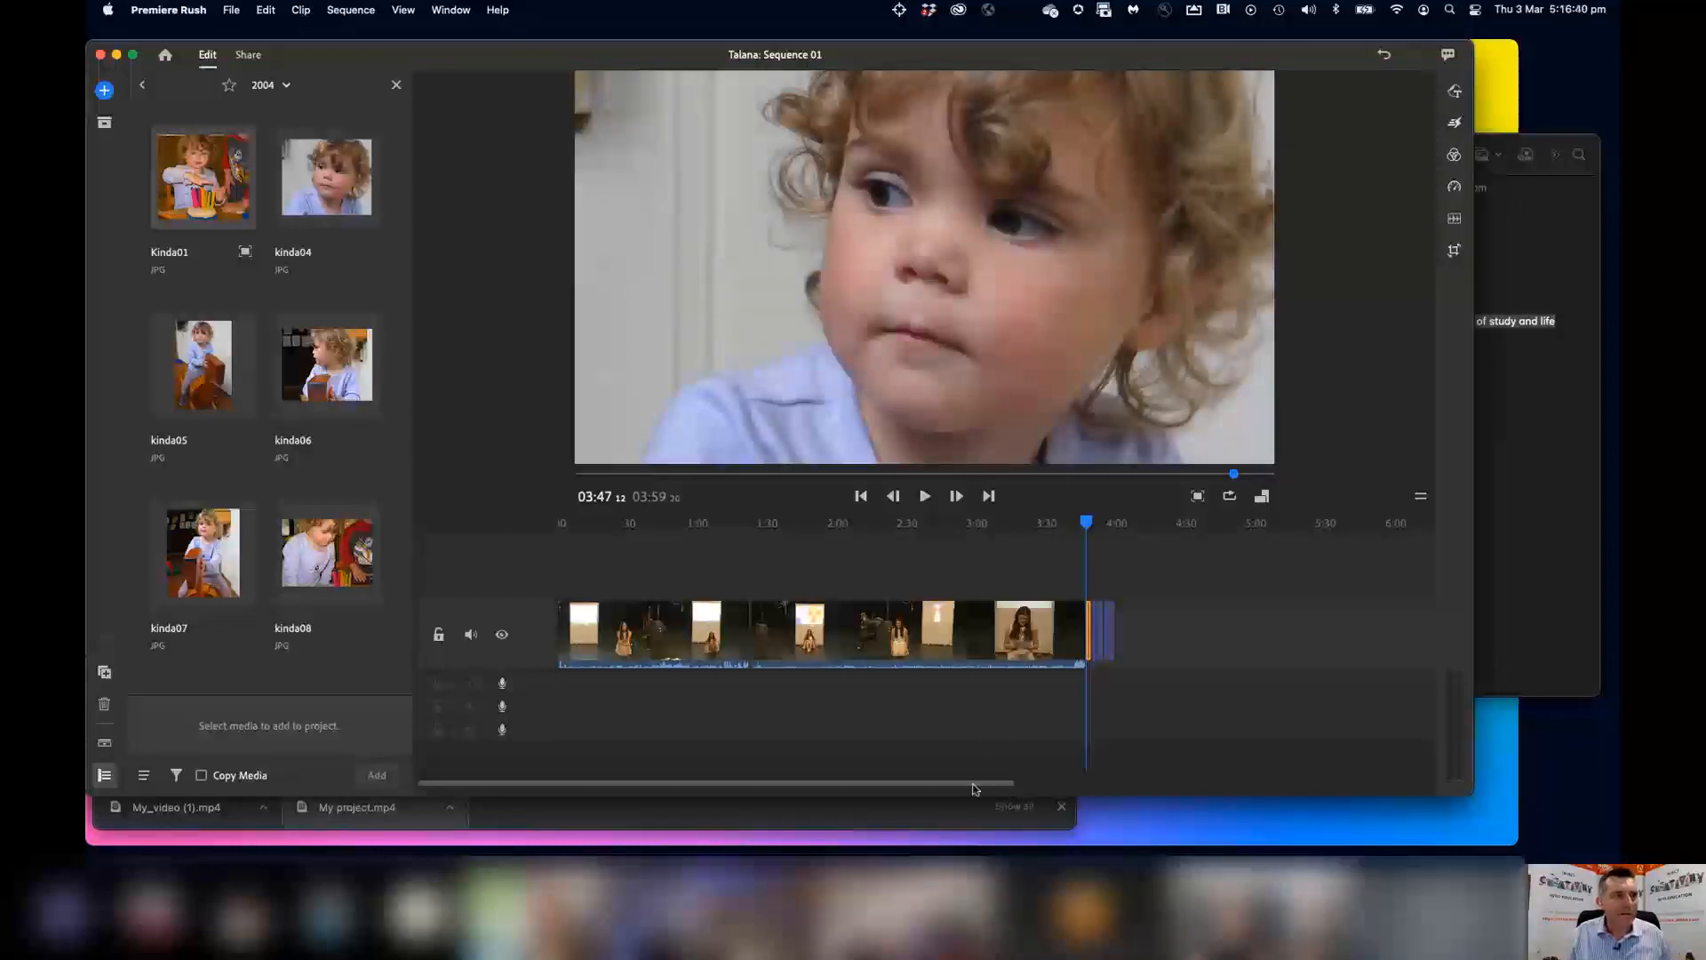
Examine the remaining stage clips and photos by zooming and moving along the timeline, with the second part of the split clip selected.
drag(1011, 785, 905, 780)
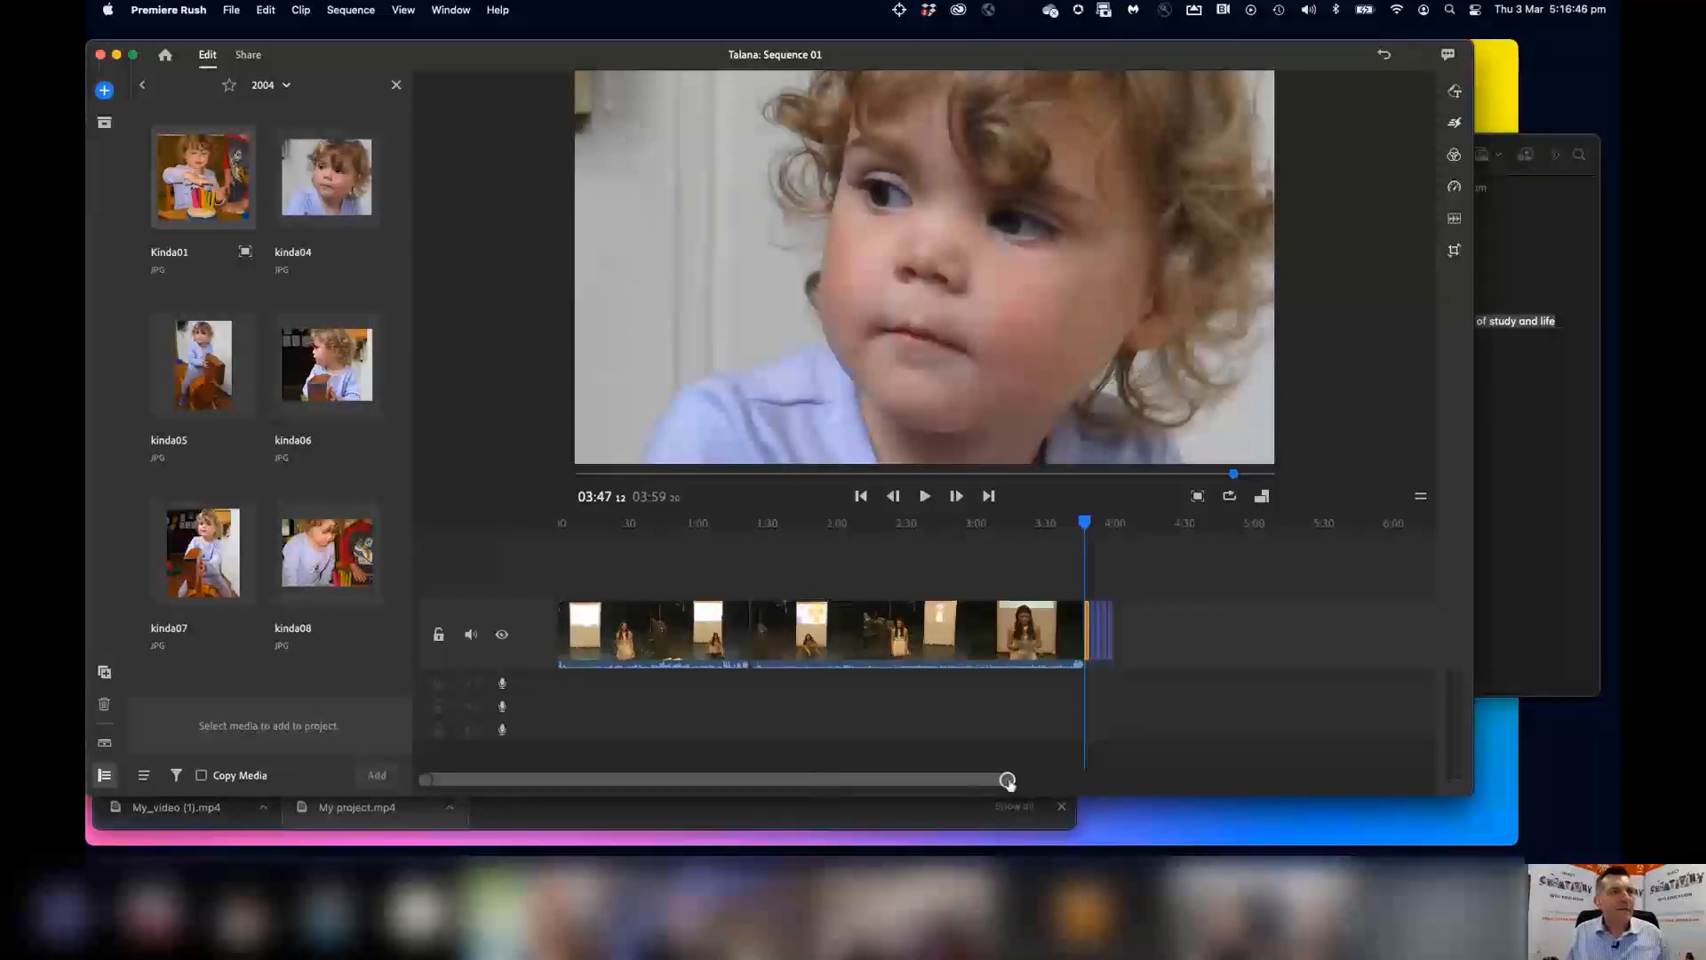
drag(1008, 781, 1011, 781)
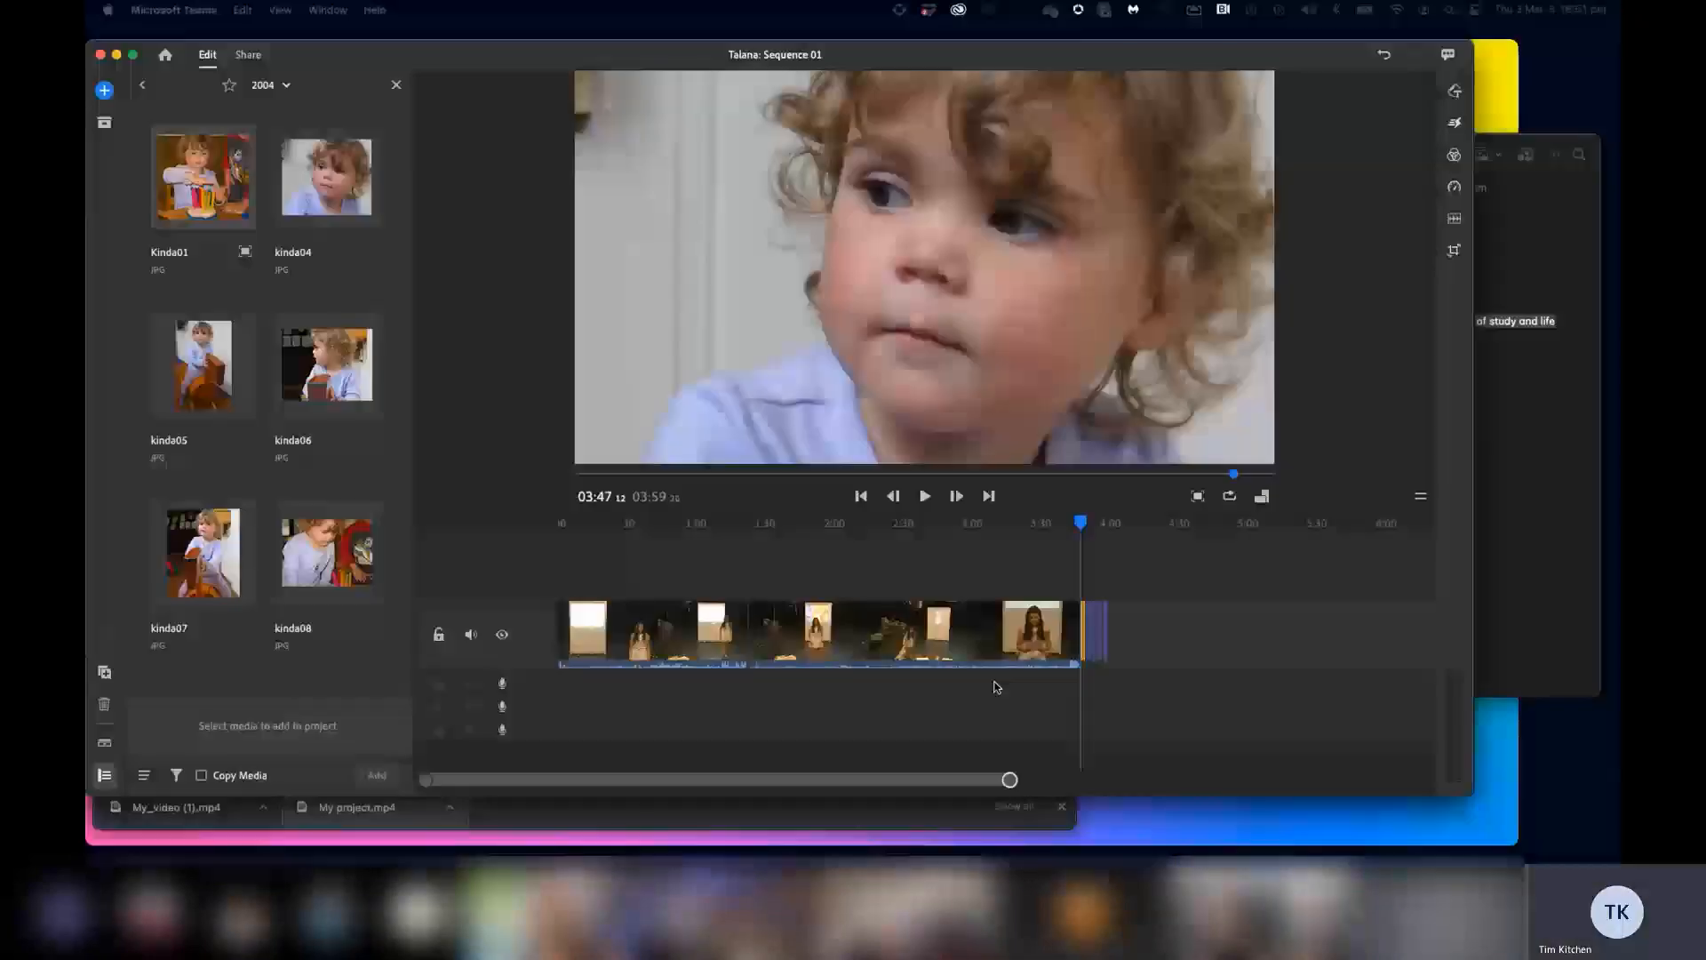
click(1009, 780)
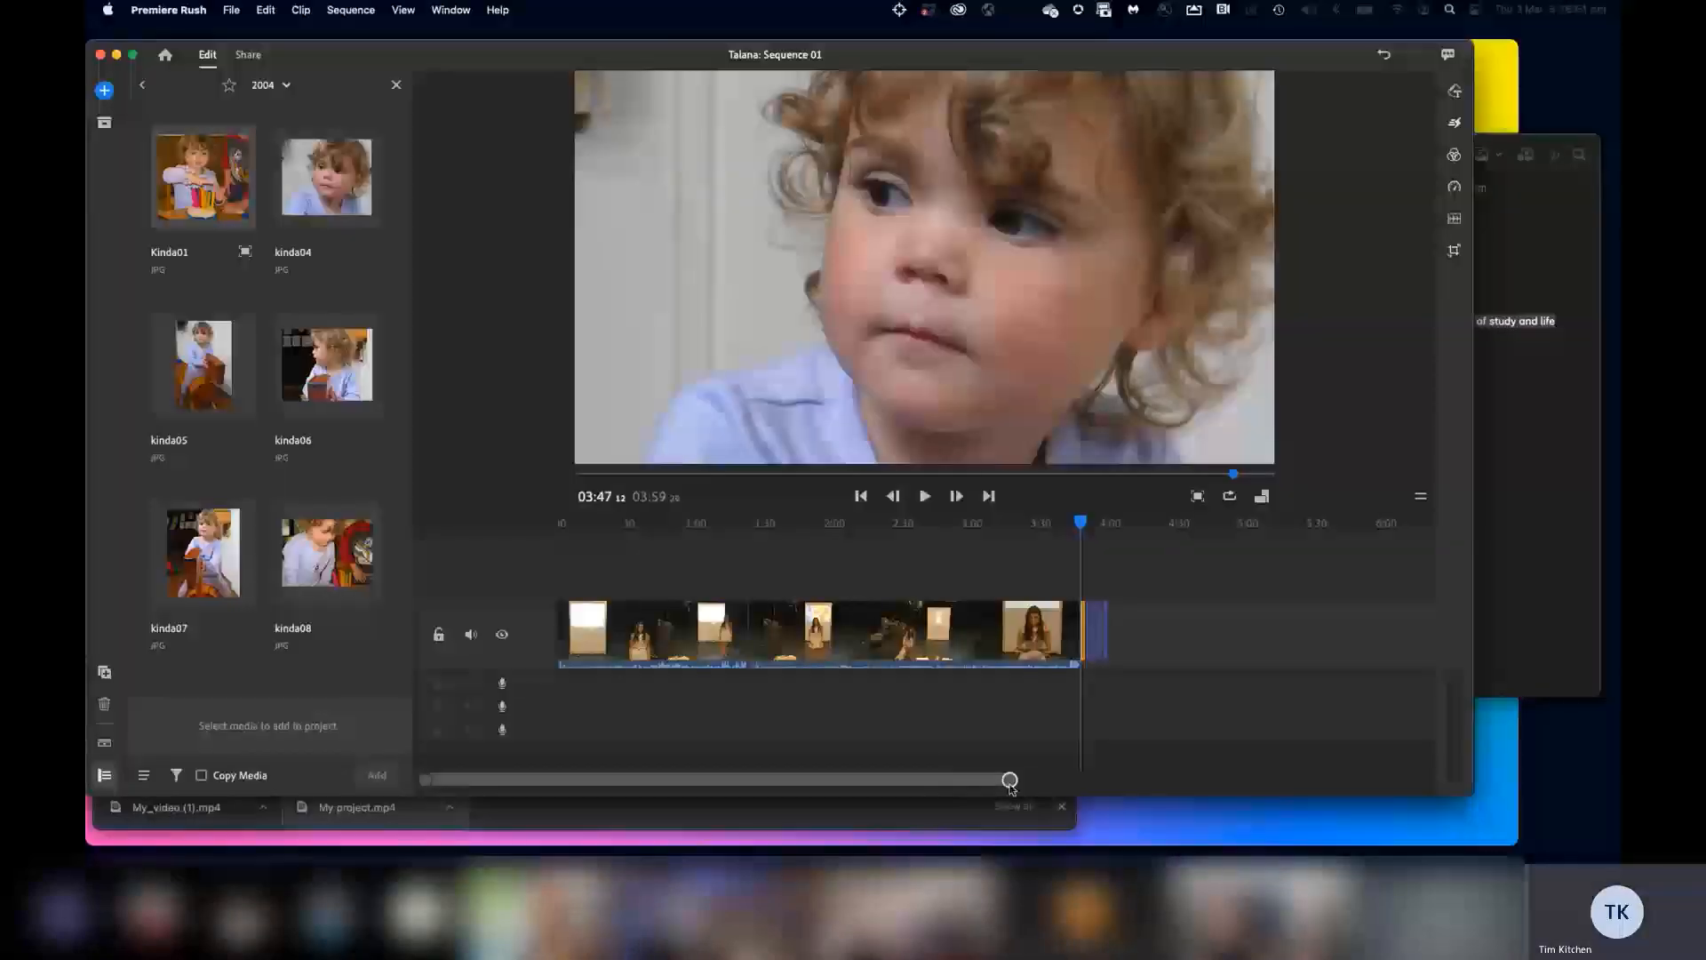
drag(1009, 780, 1011, 783)
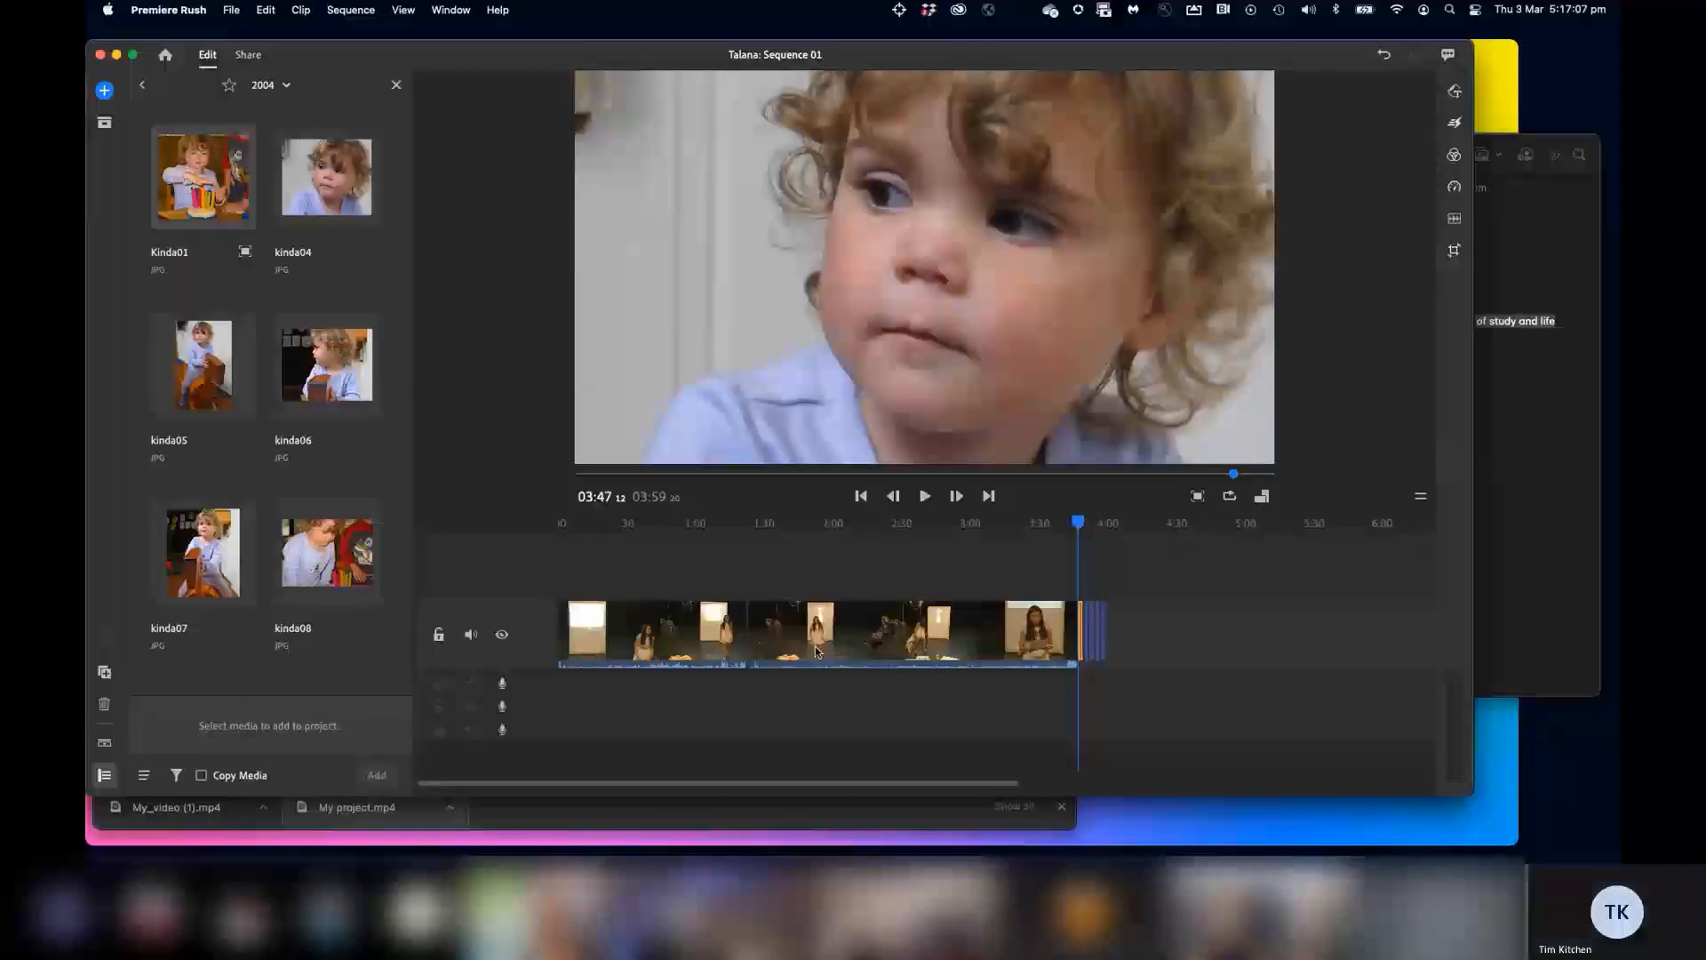
click(816, 652)
key(=)
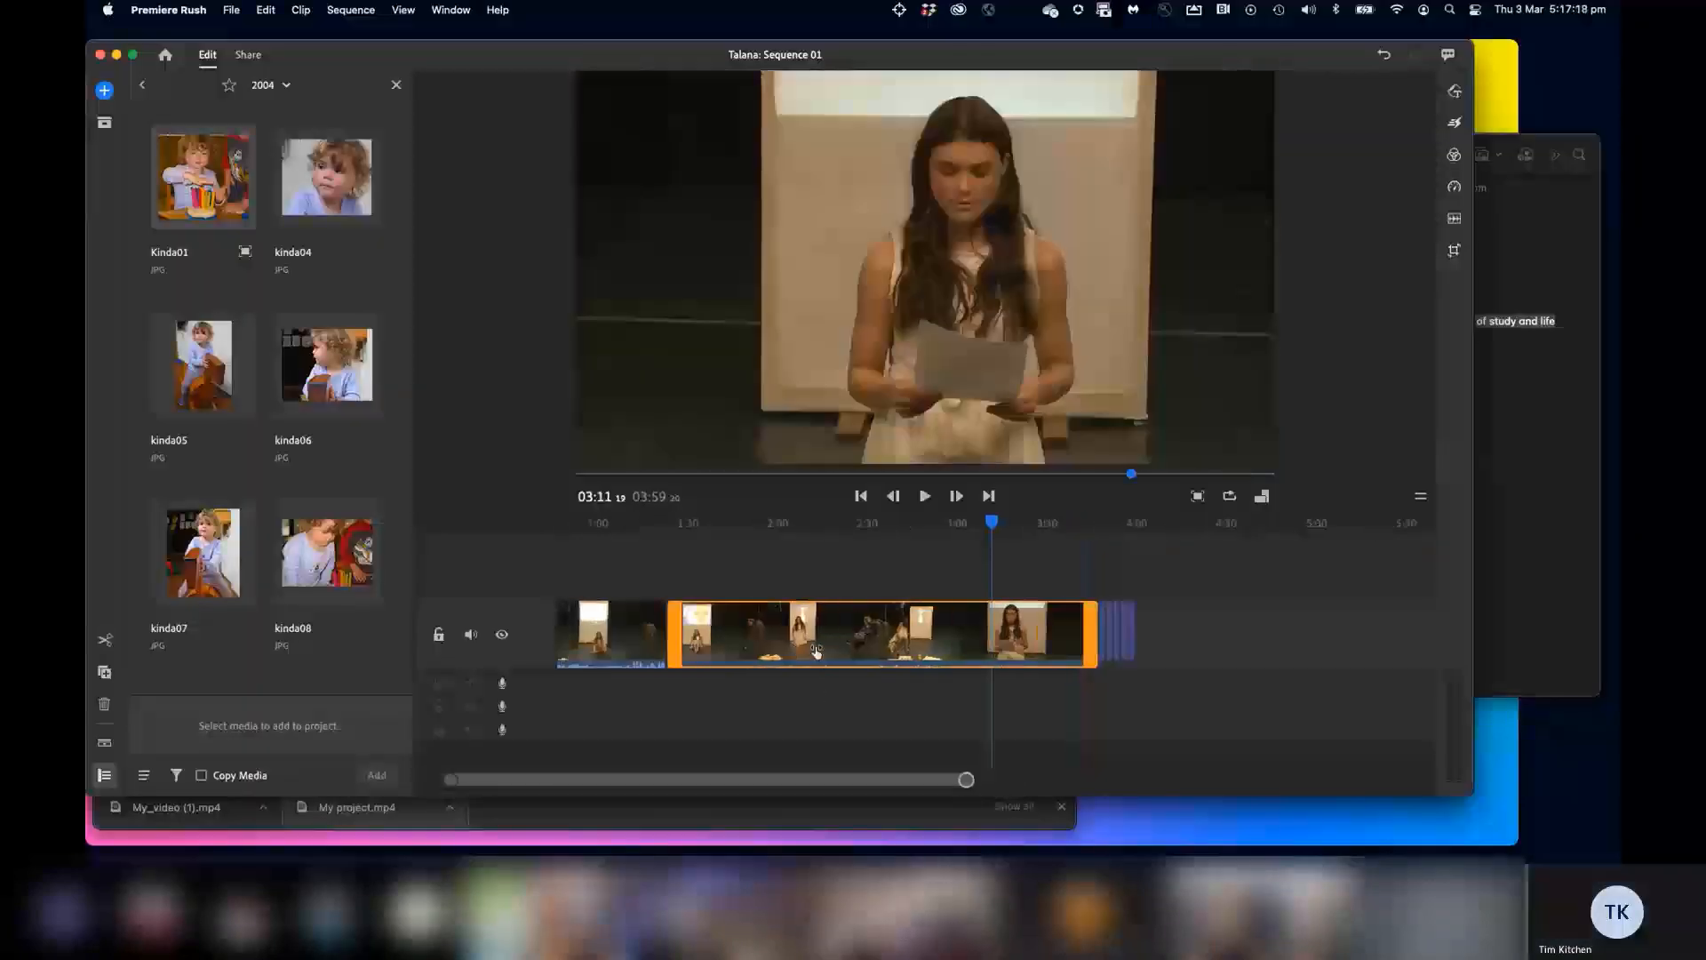
scroll(815, 651, right, 10)
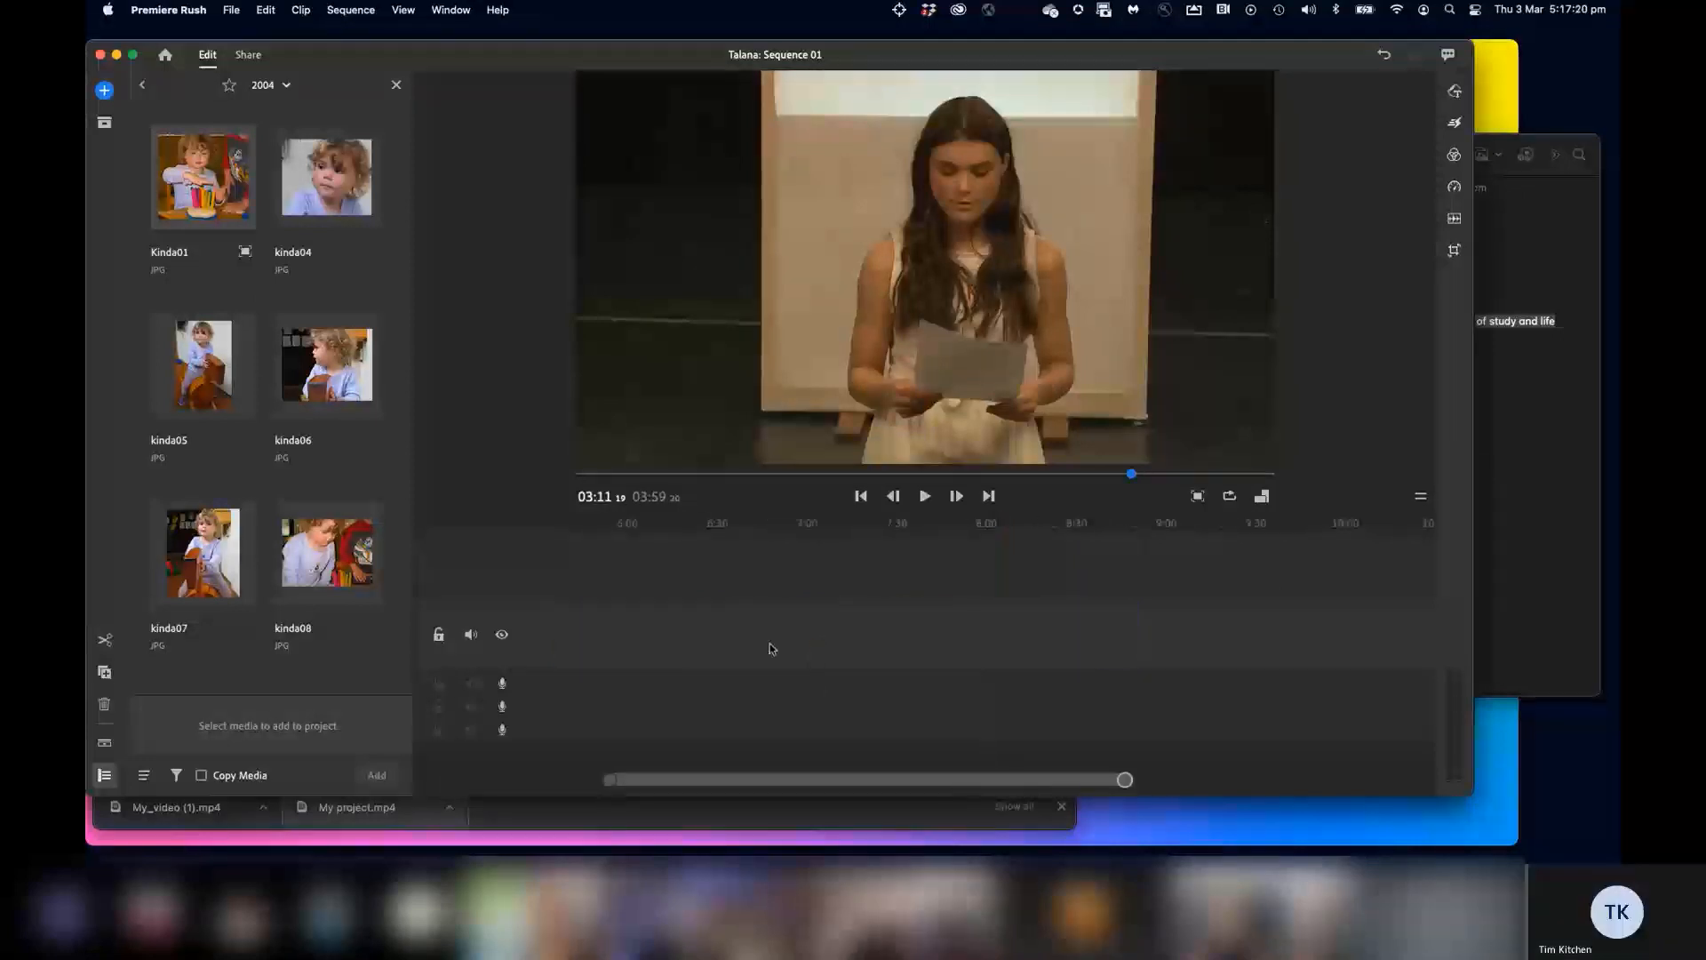
scroll(1041, 786, left, 10)
scroll(1041, 786, right, 10)
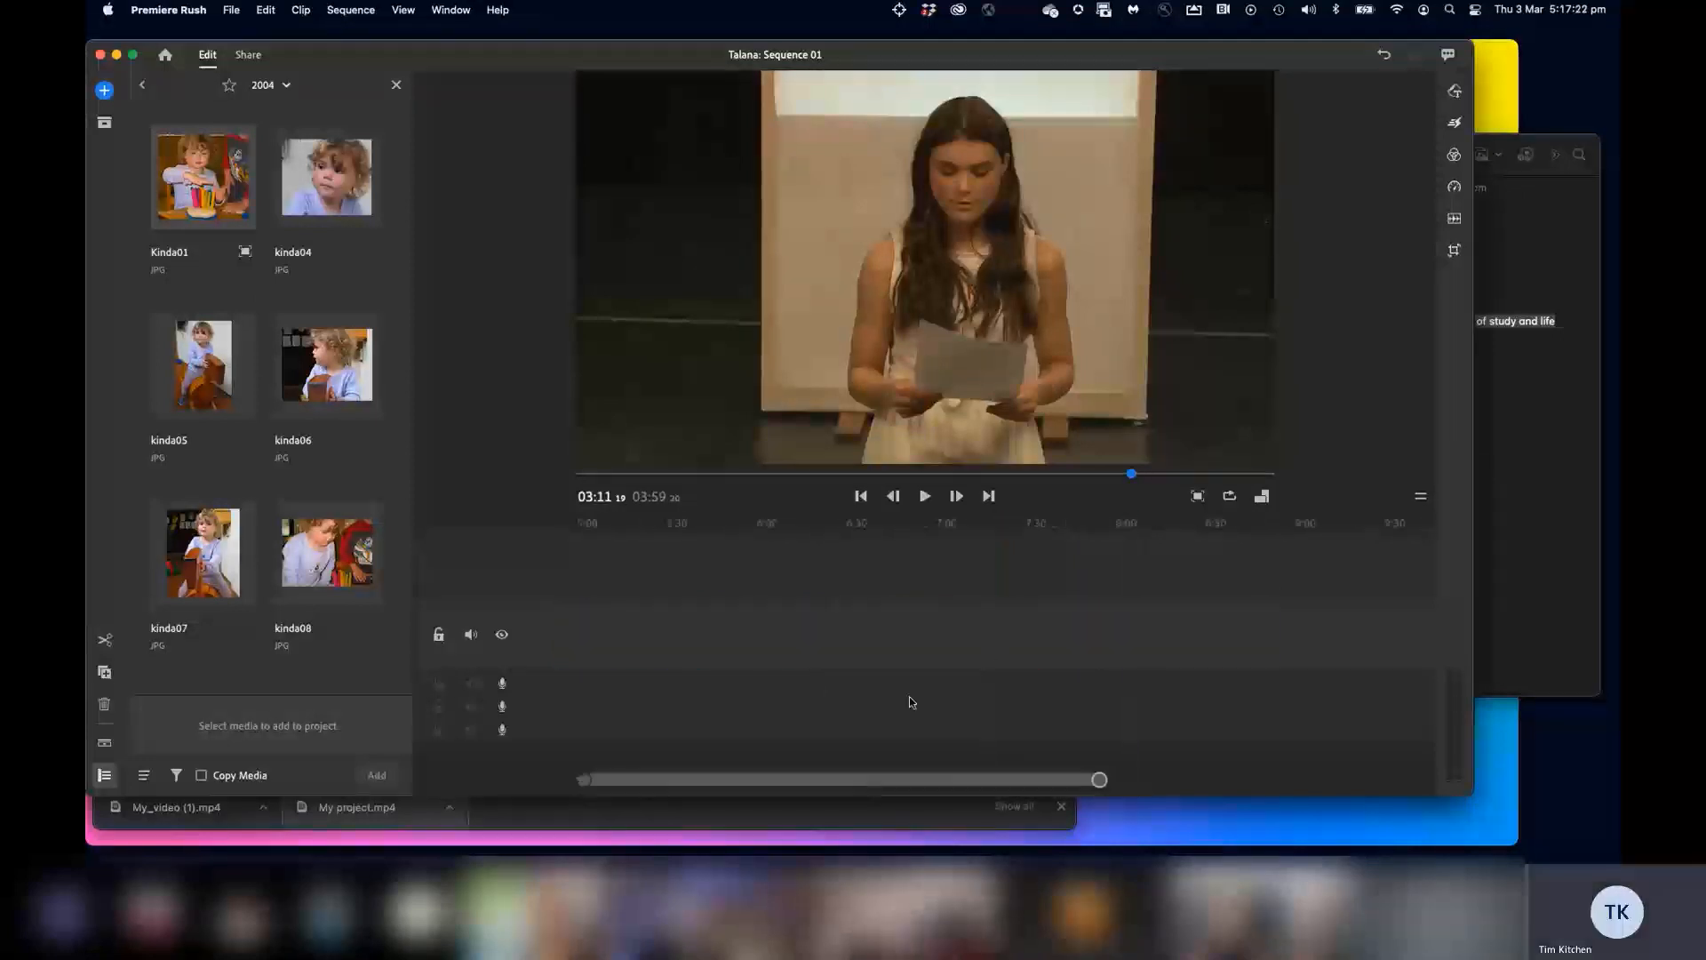
Delete the second part of the split stage performance clip from the timeline.
scroll(906, 701, left, 9)
scroll(922, 613, right, 10)
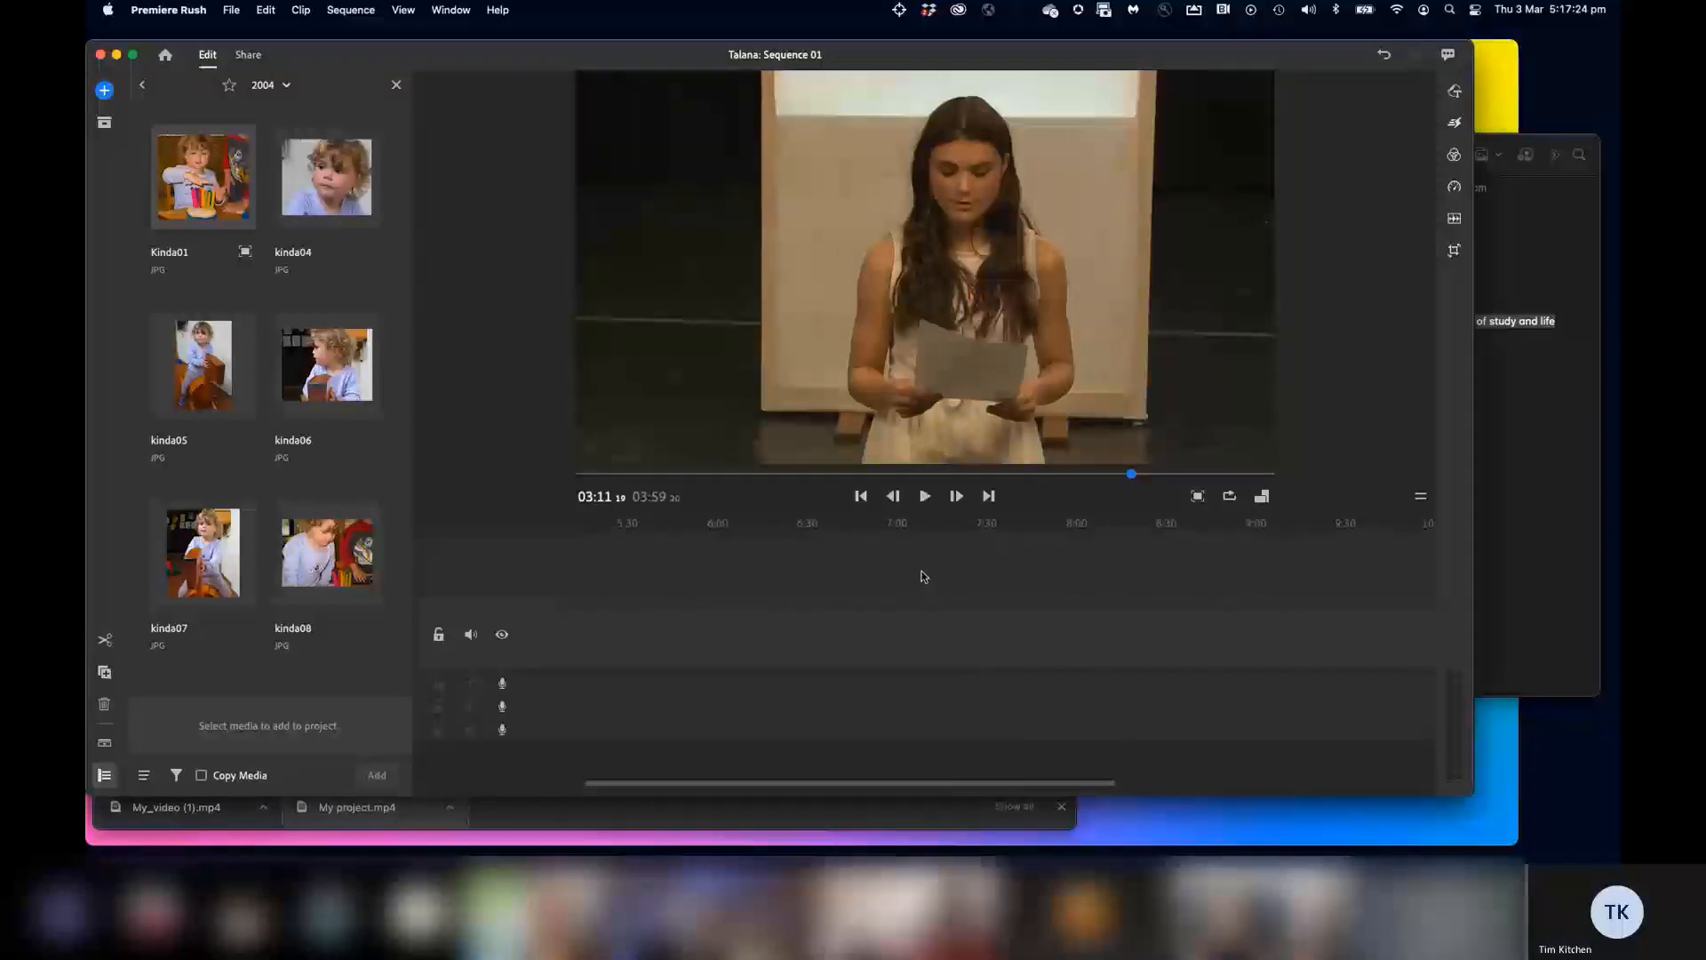
scroll(911, 711, left, 10)
key(Delete)
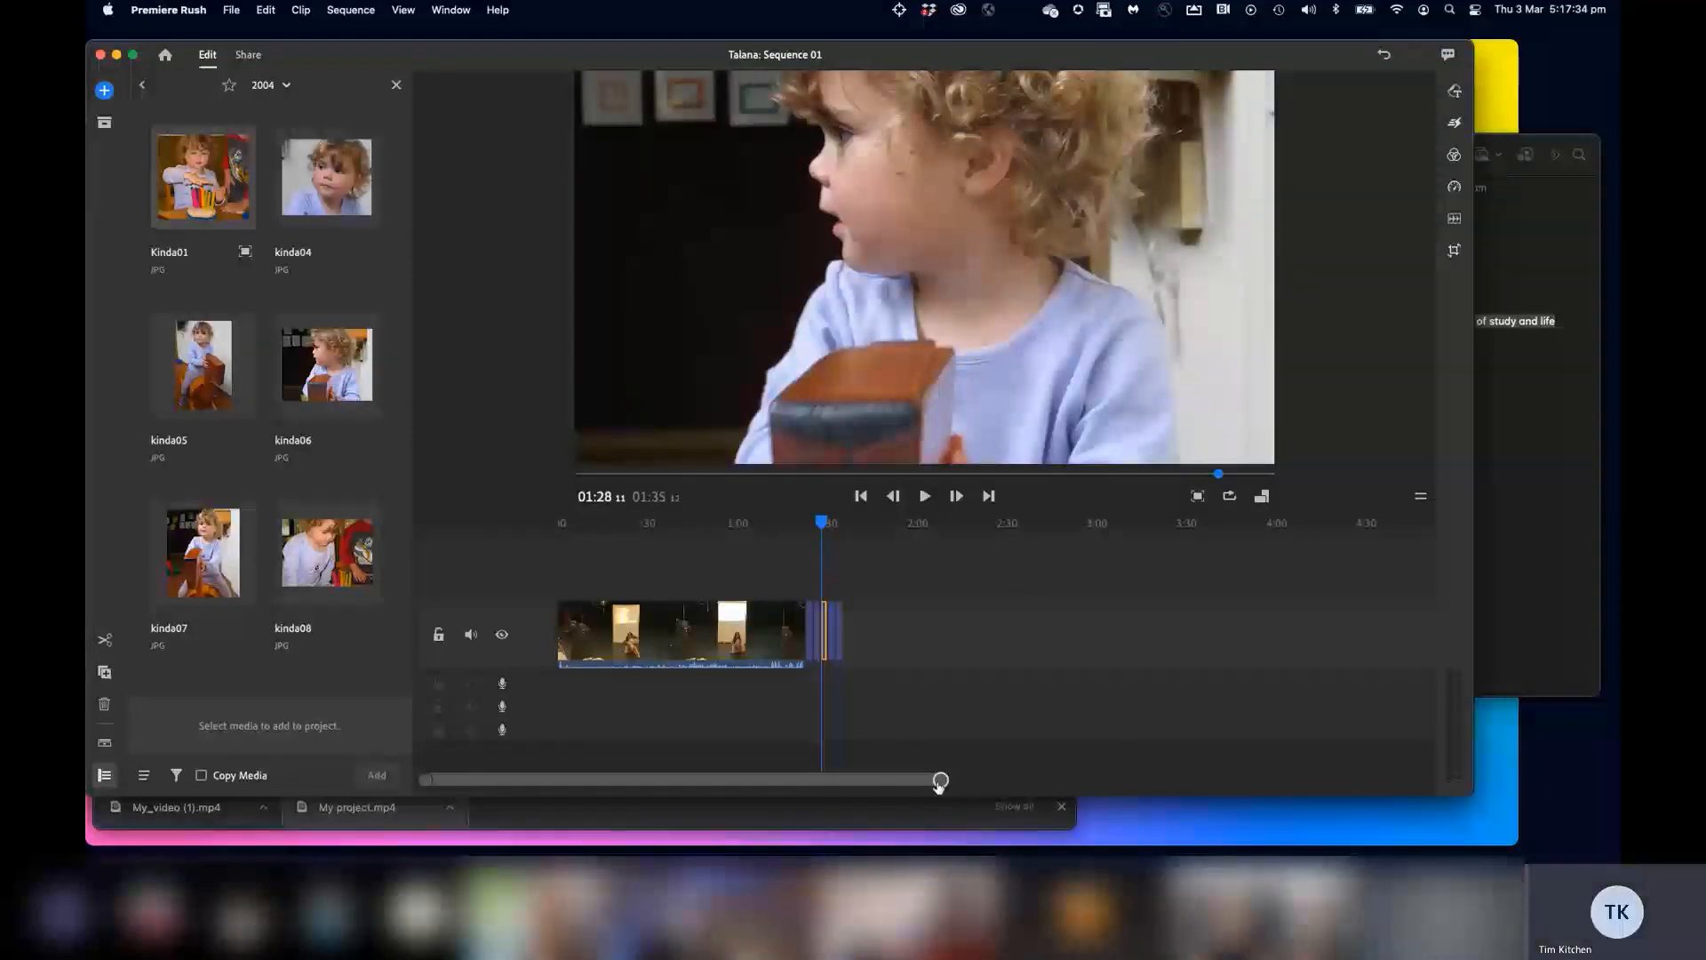
Move the kinda04 photo from the main track onto a track above, overlapping the end of the stage clip.
drag(925, 780, 634, 784)
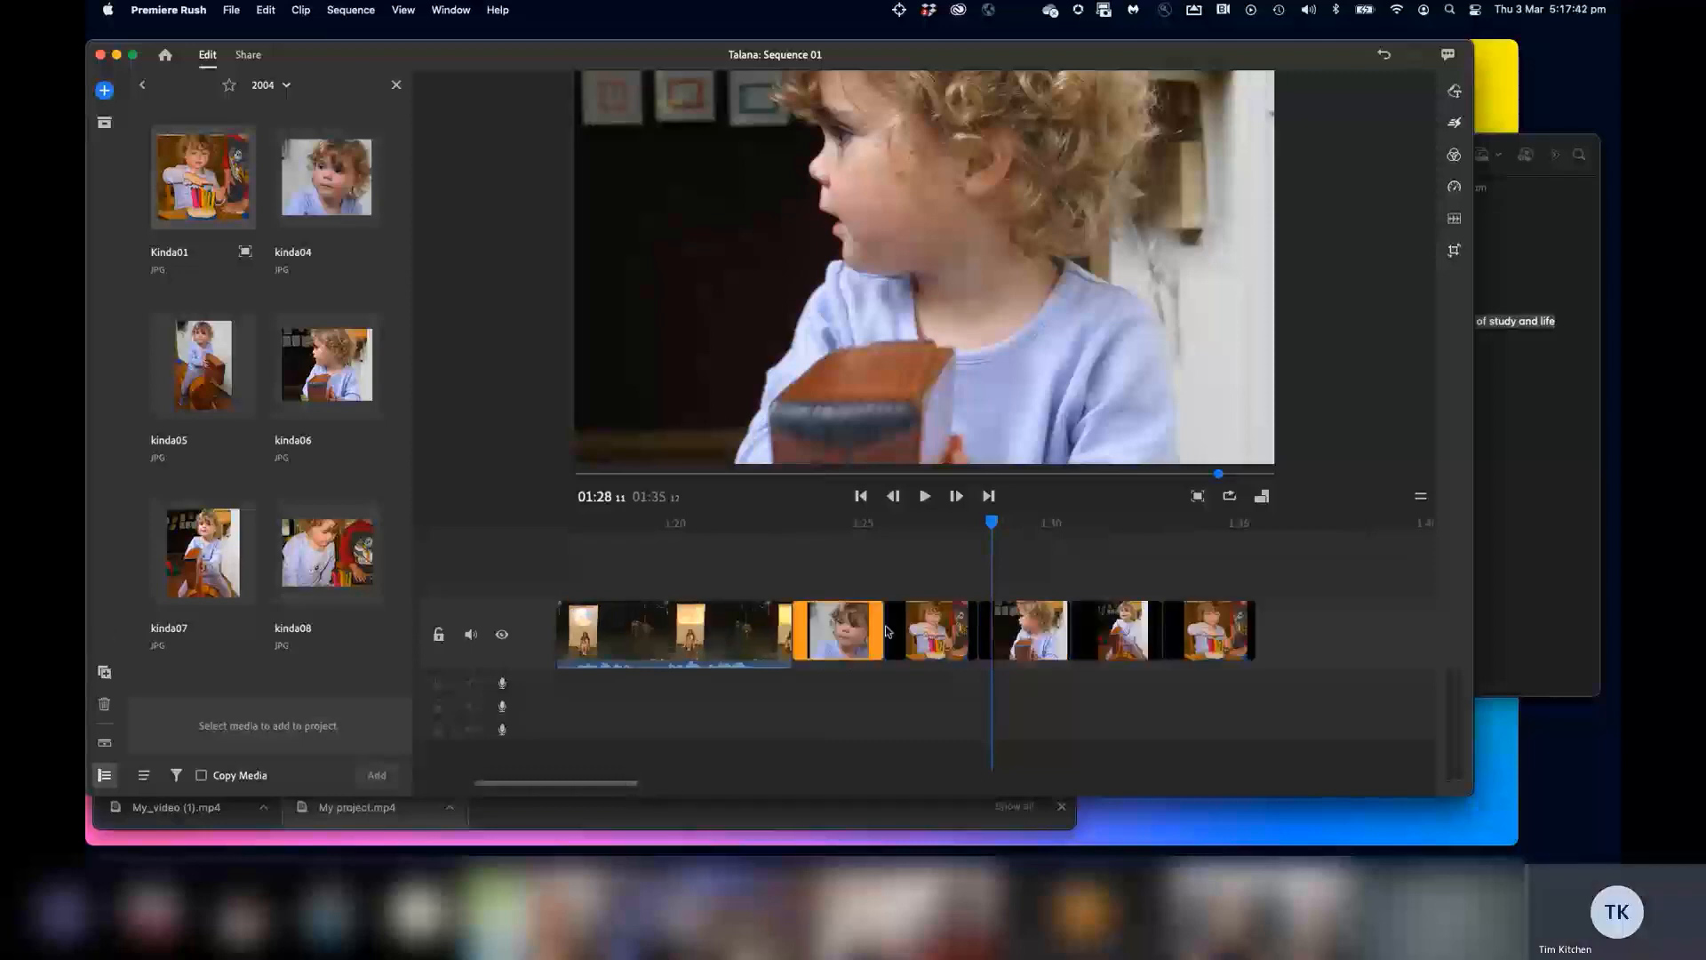
drag(850, 630, 768, 566)
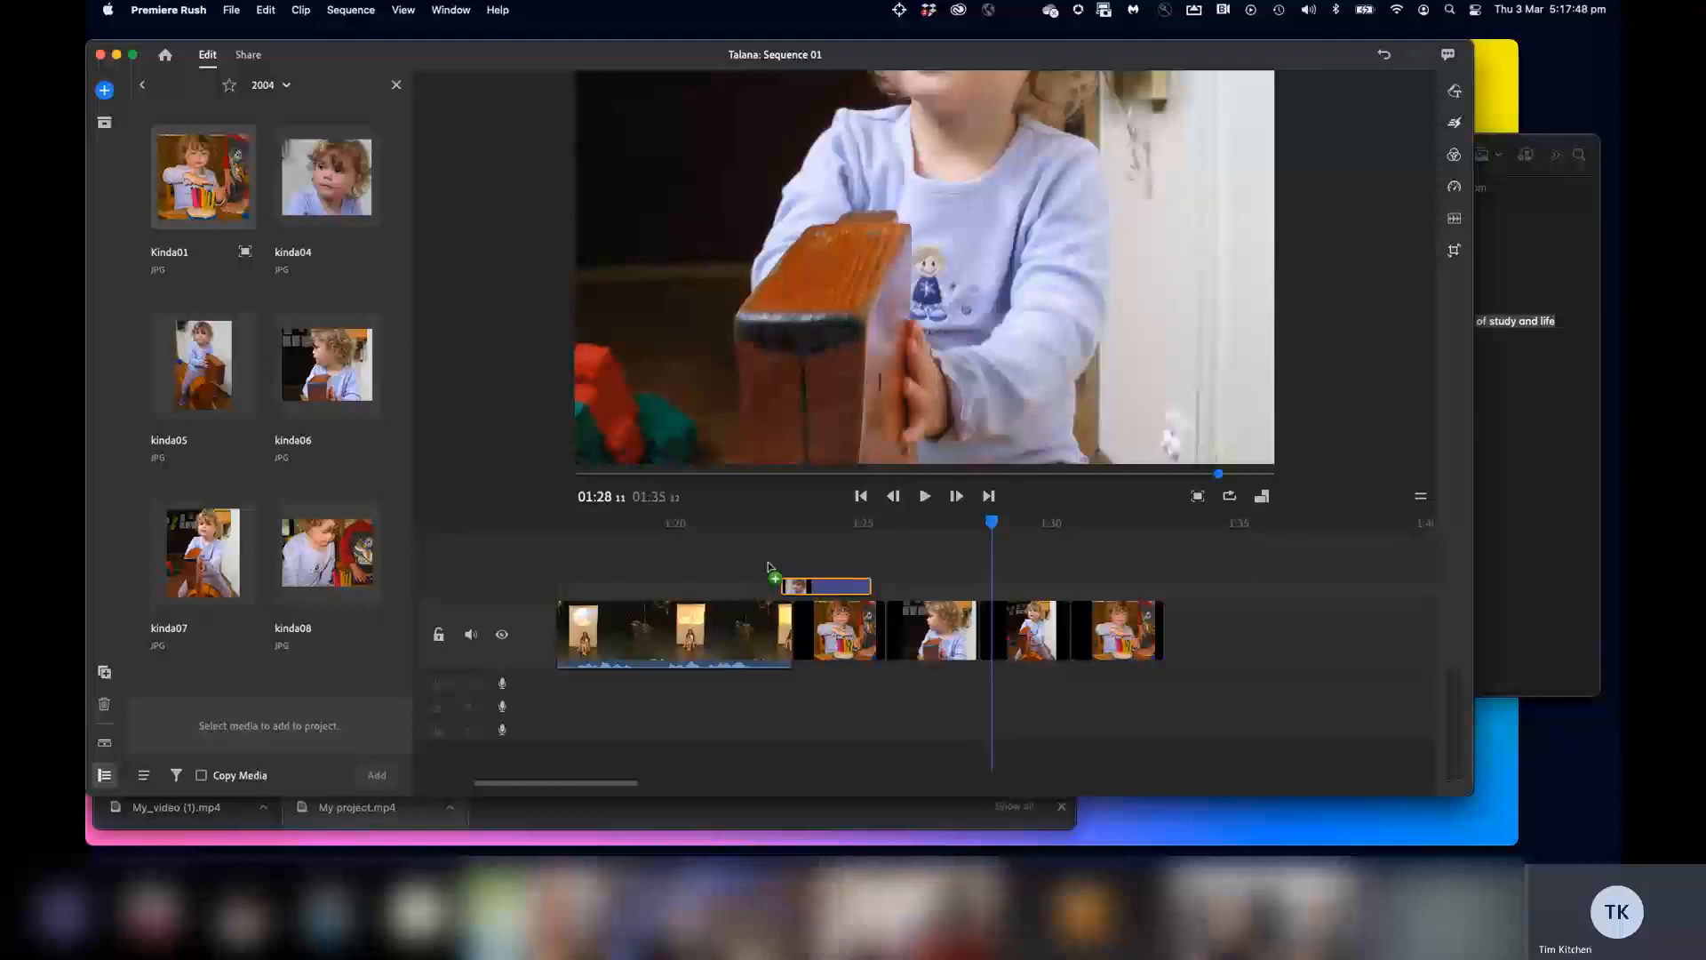
mouse_move(768, 562)
mouse_down()
mouse_move(769, 511)
mouse_move(755, 544)
mouse_up()
click(852, 569)
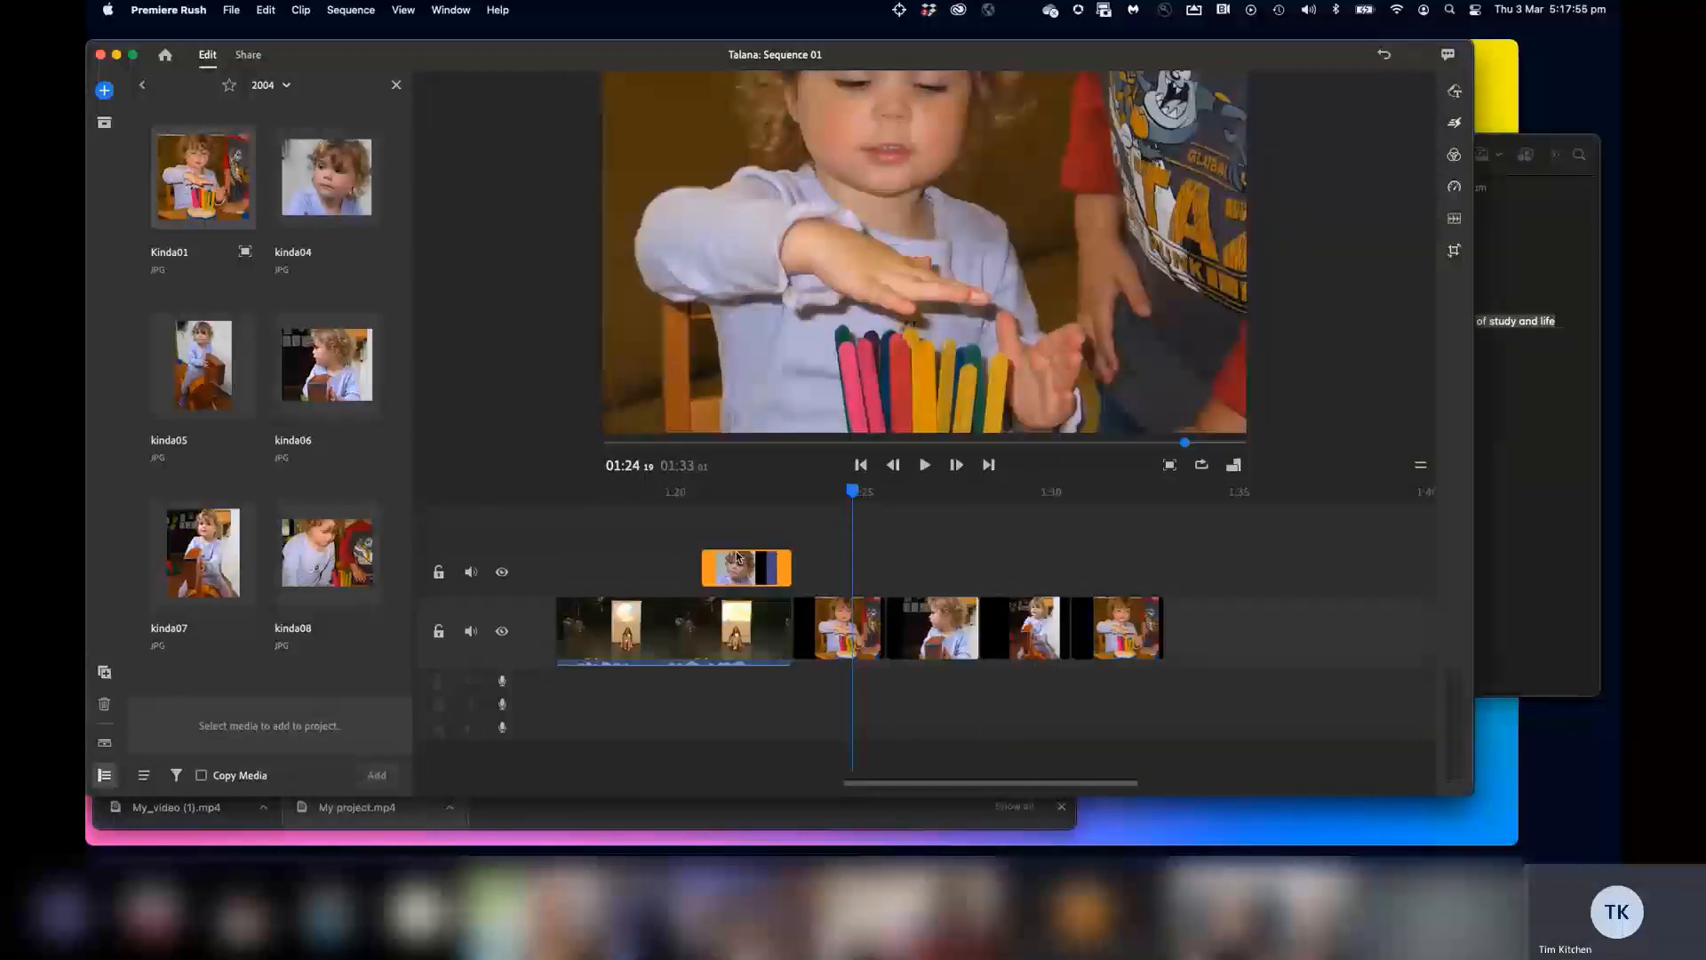
click(690, 499)
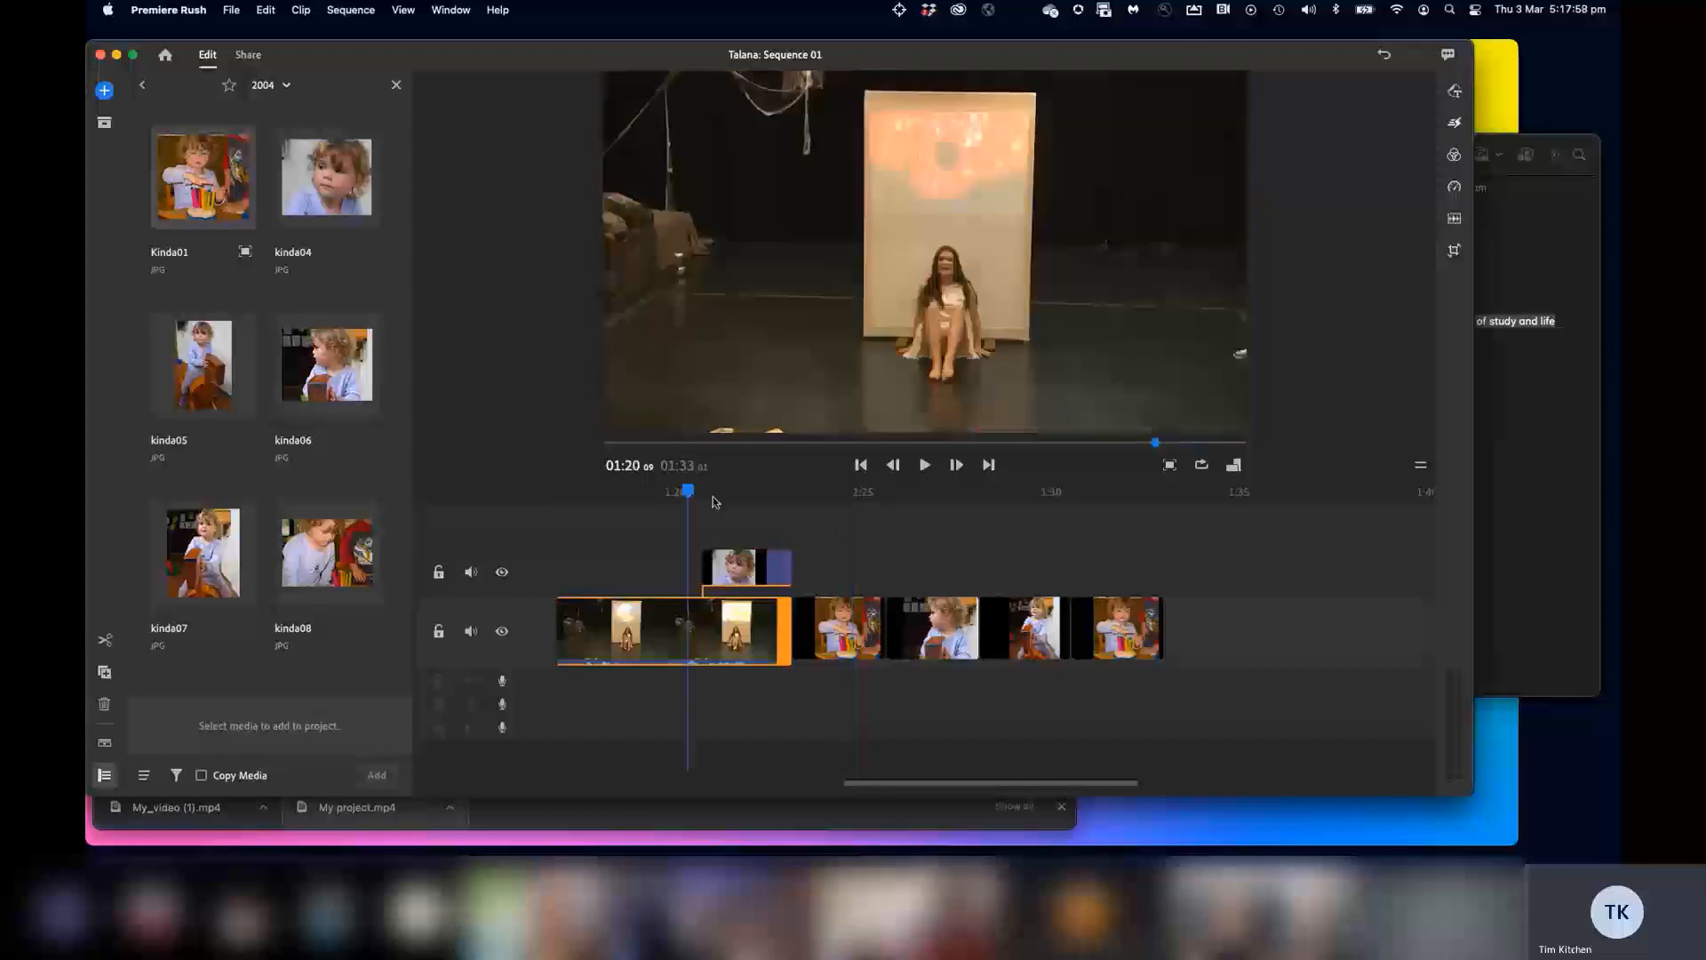
Shrink the overlaid kinda04 photo and place it as a picture-in-picture in the upper-right corner of the frame.
click(724, 494)
click(750, 574)
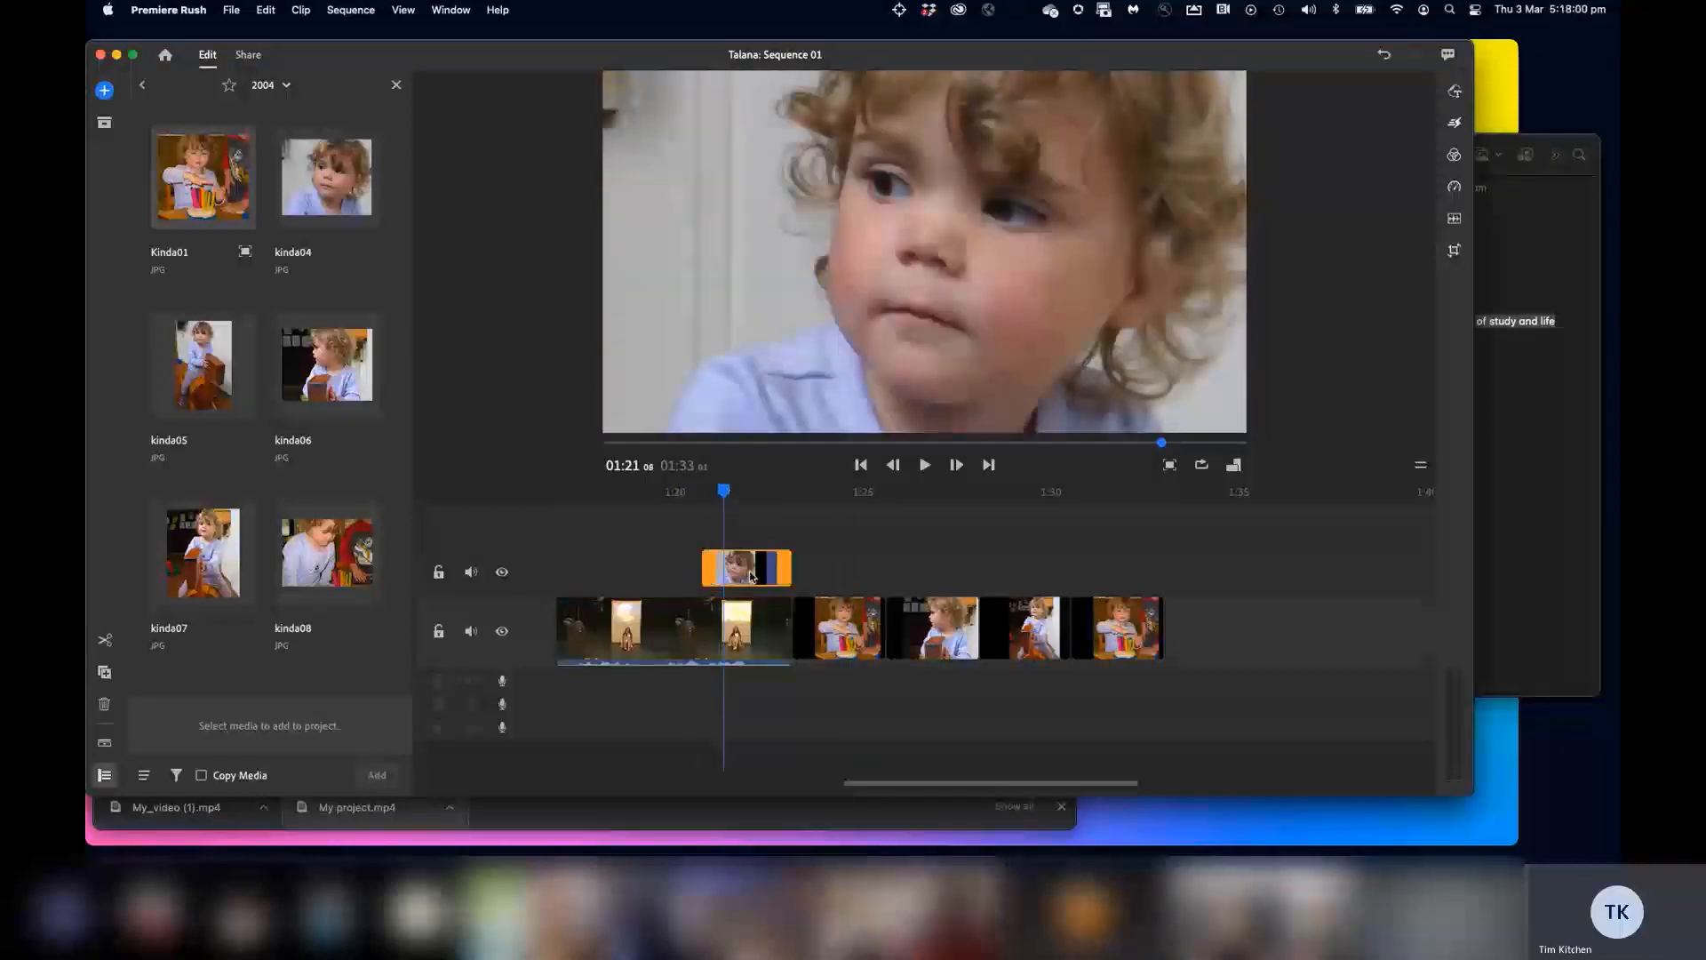
click(835, 335)
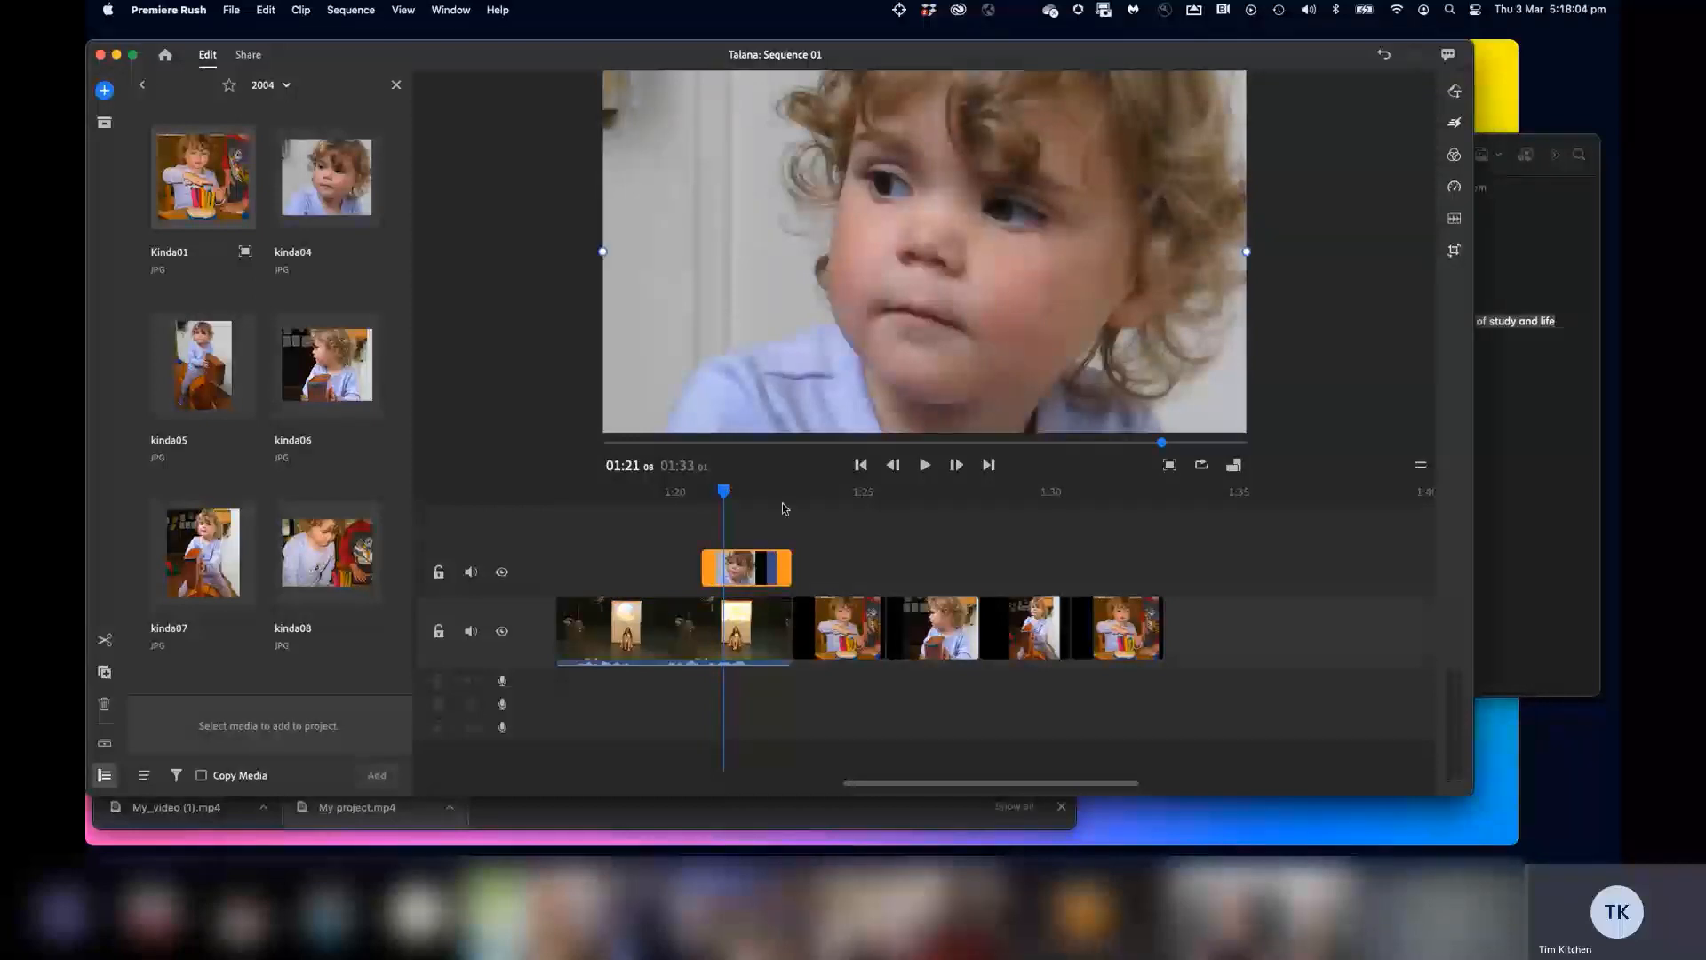
drag(603, 252, 772, 252)
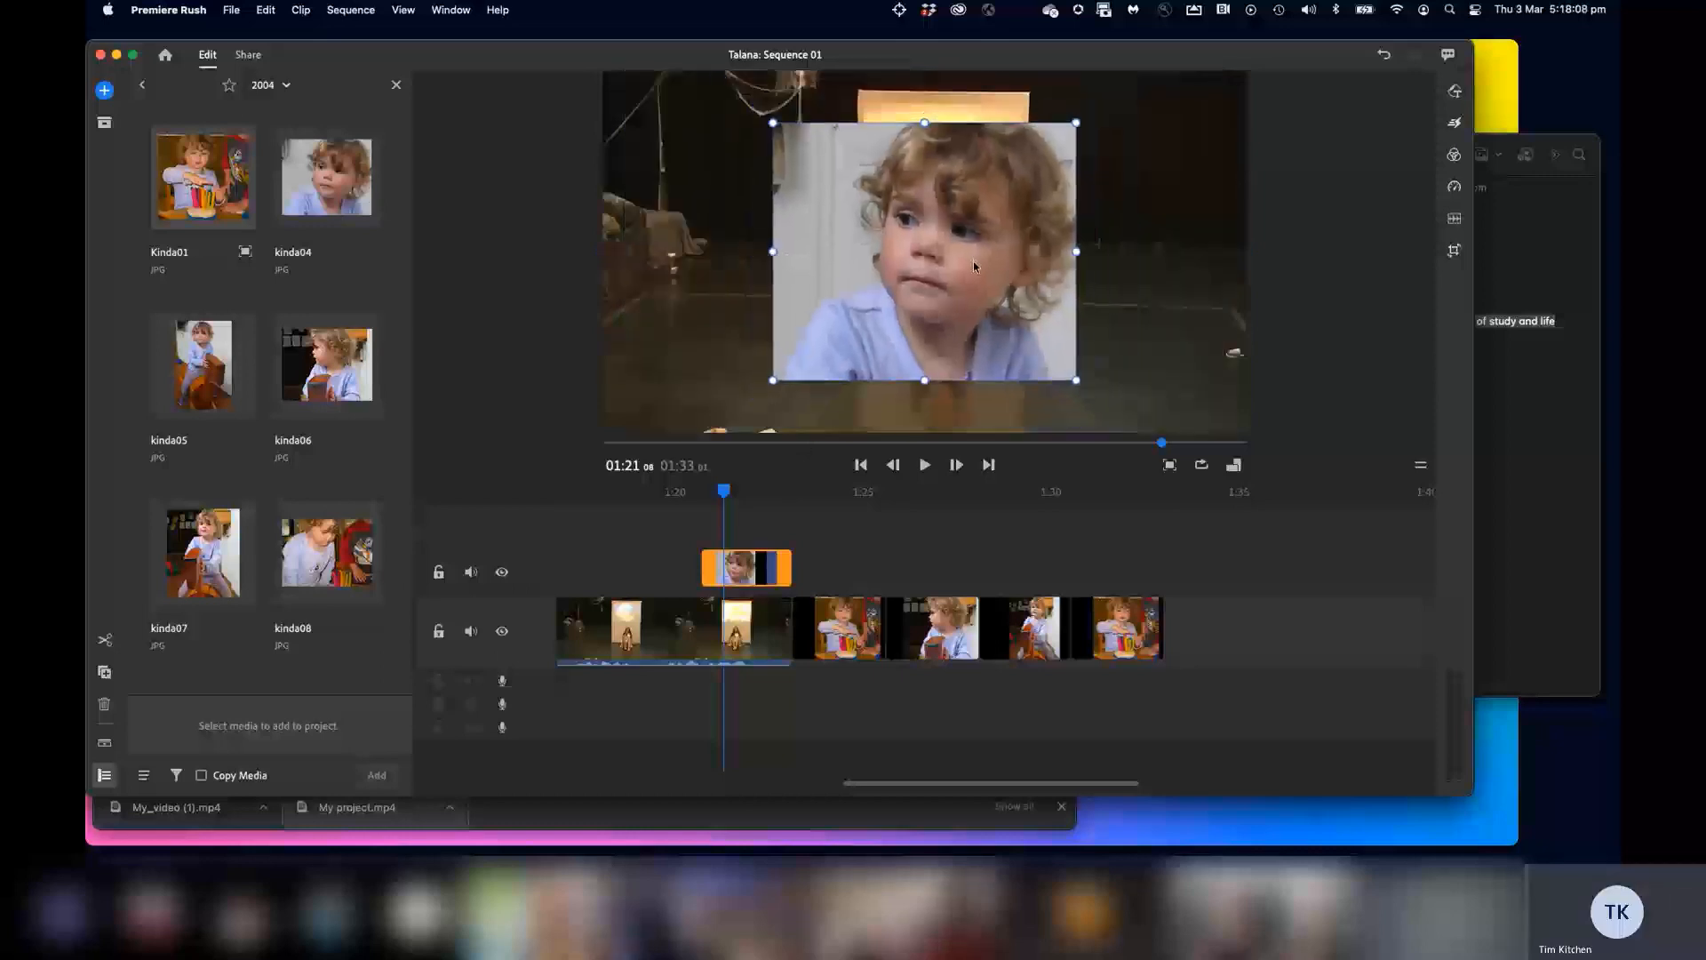
drag(974, 261, 1118, 220)
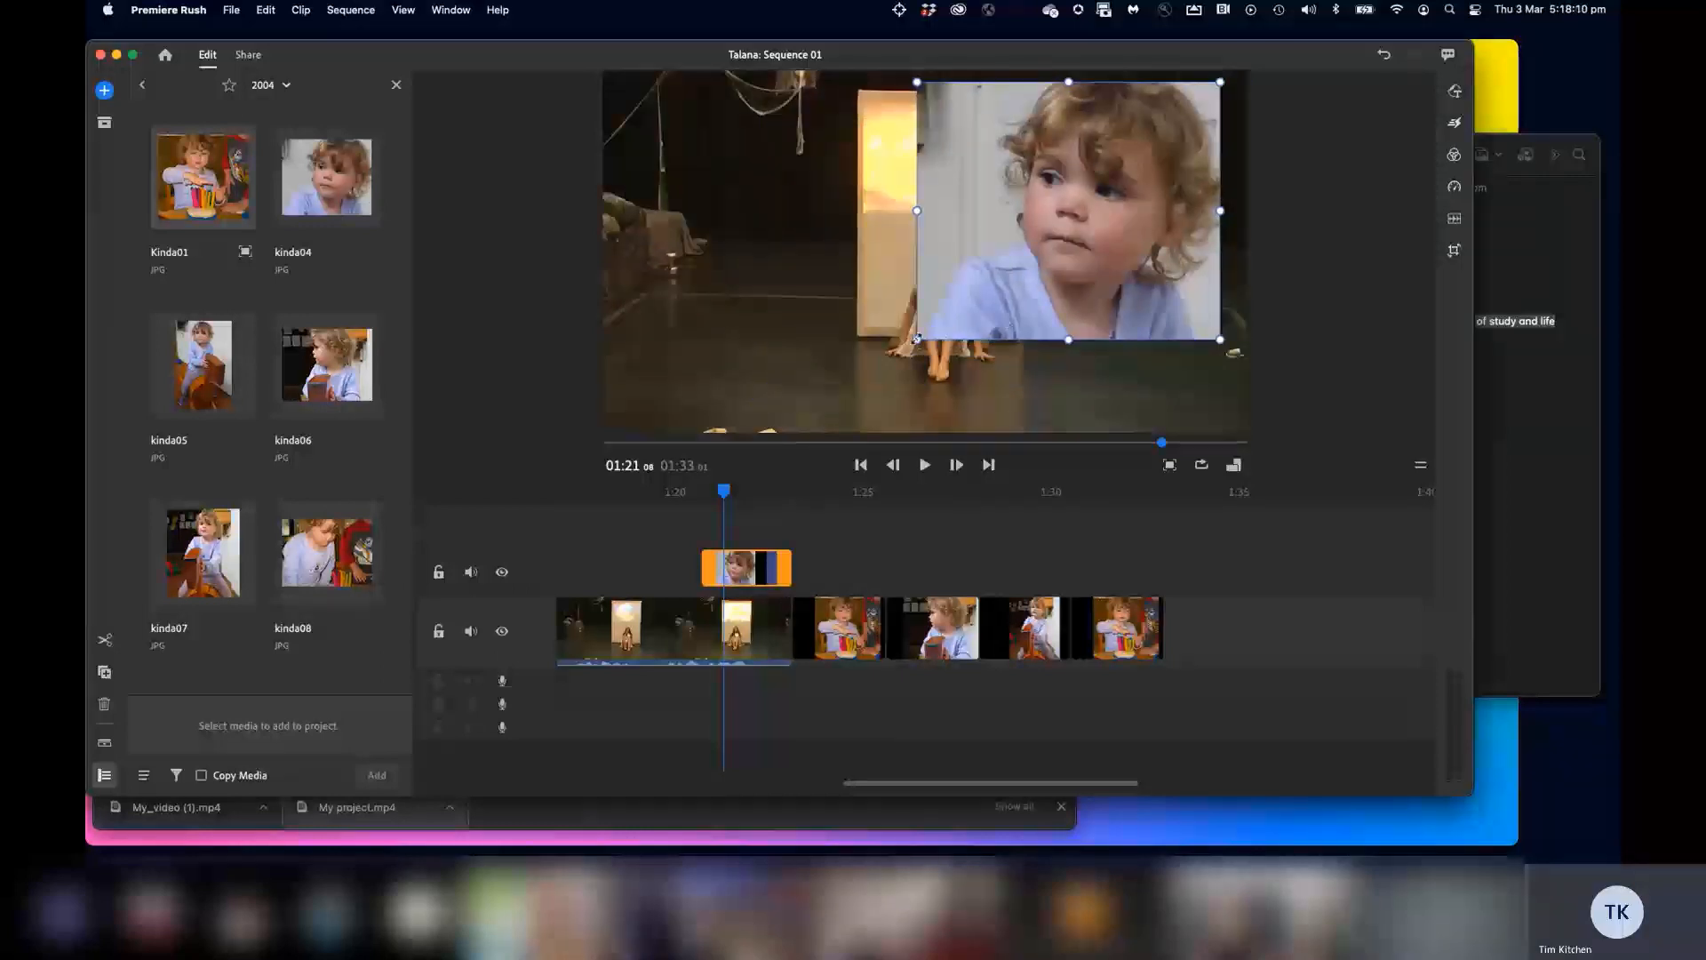
drag(916, 339, 1039, 249)
drag(1113, 194, 1106, 212)
Play back the picture-in-picture section from about 01:20 to the end of the stage clip.
click(692, 491)
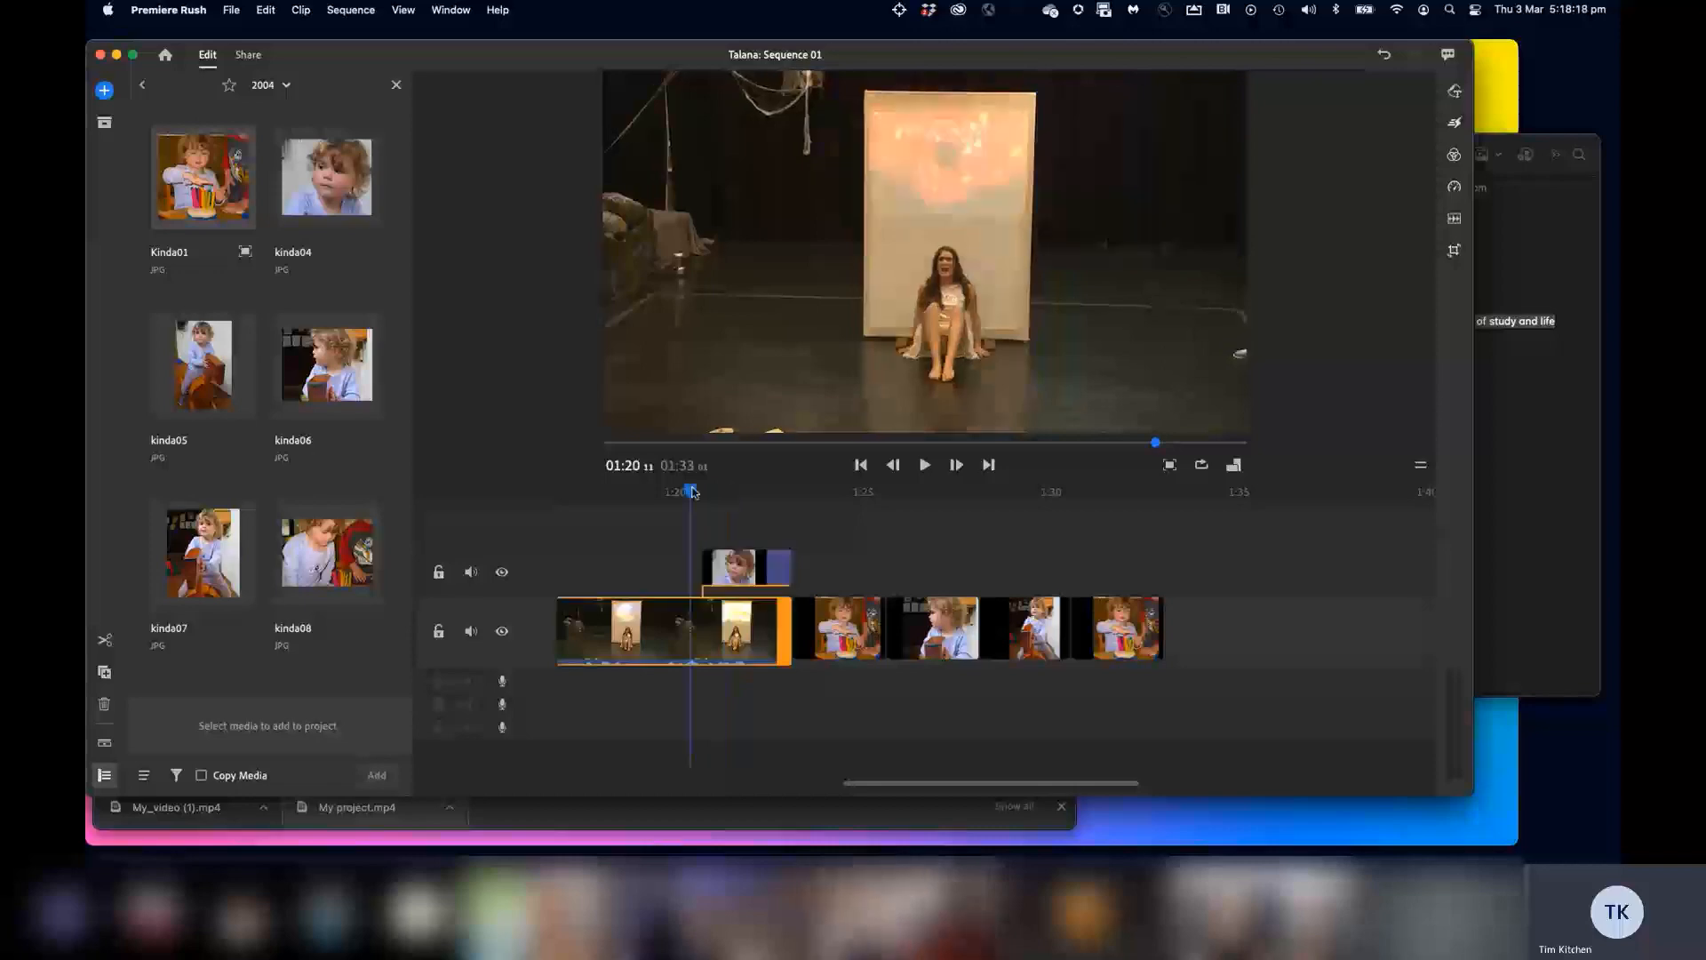
click(926, 466)
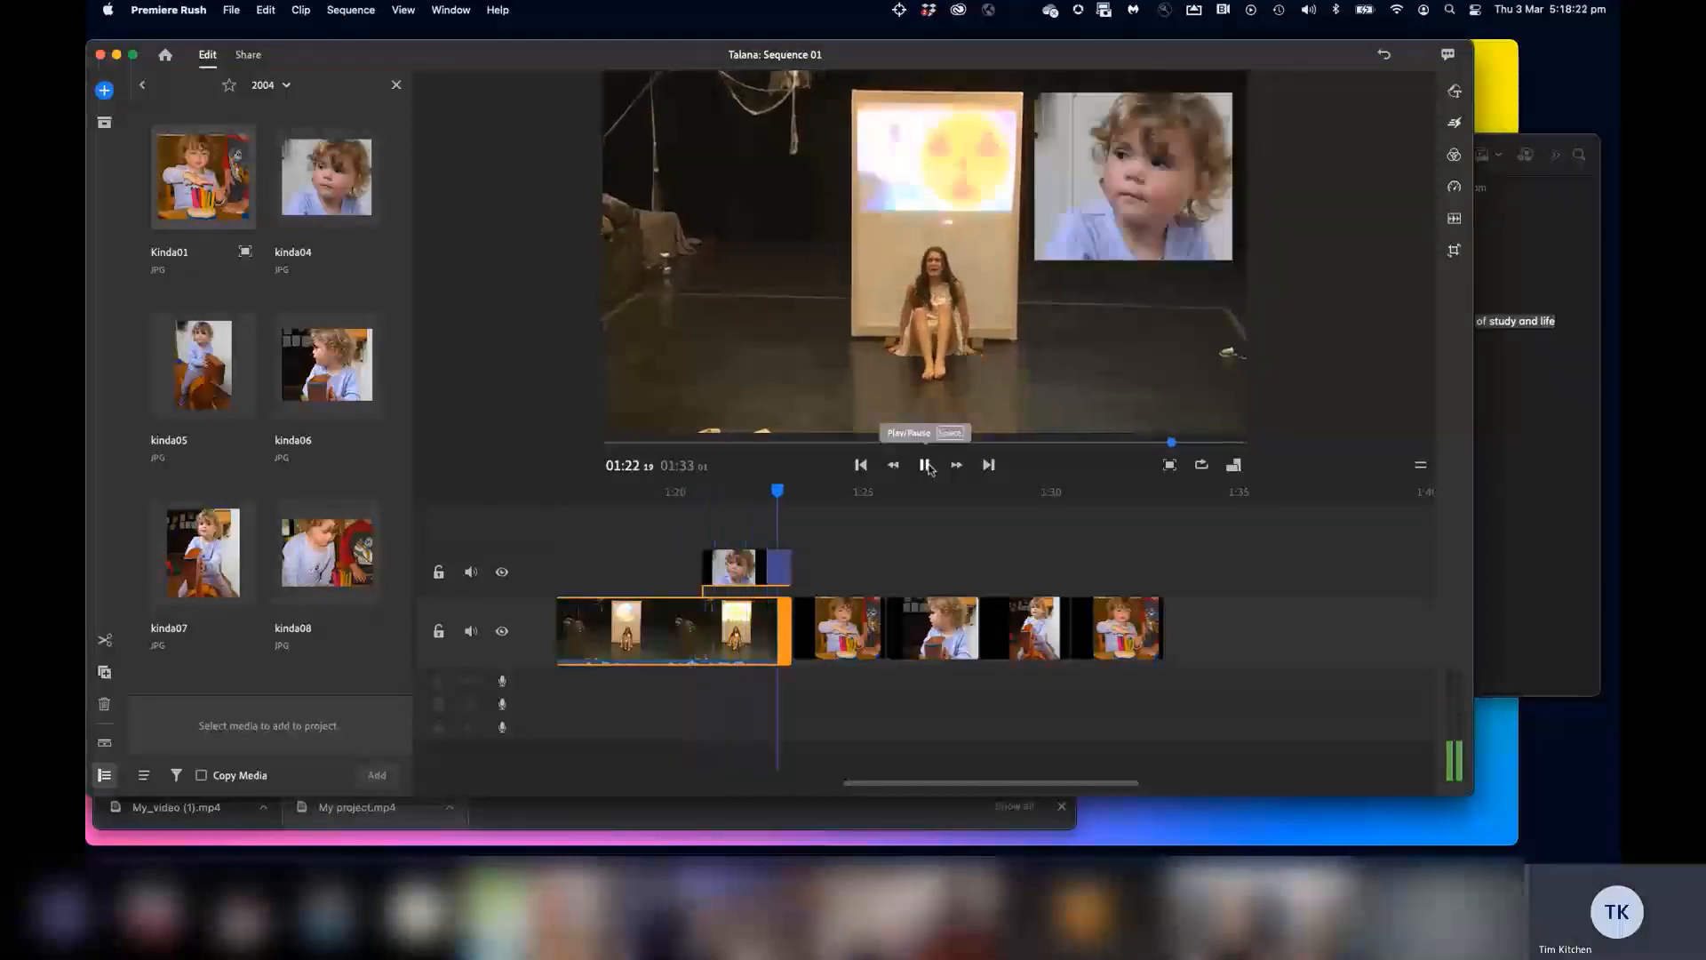
click(926, 464)
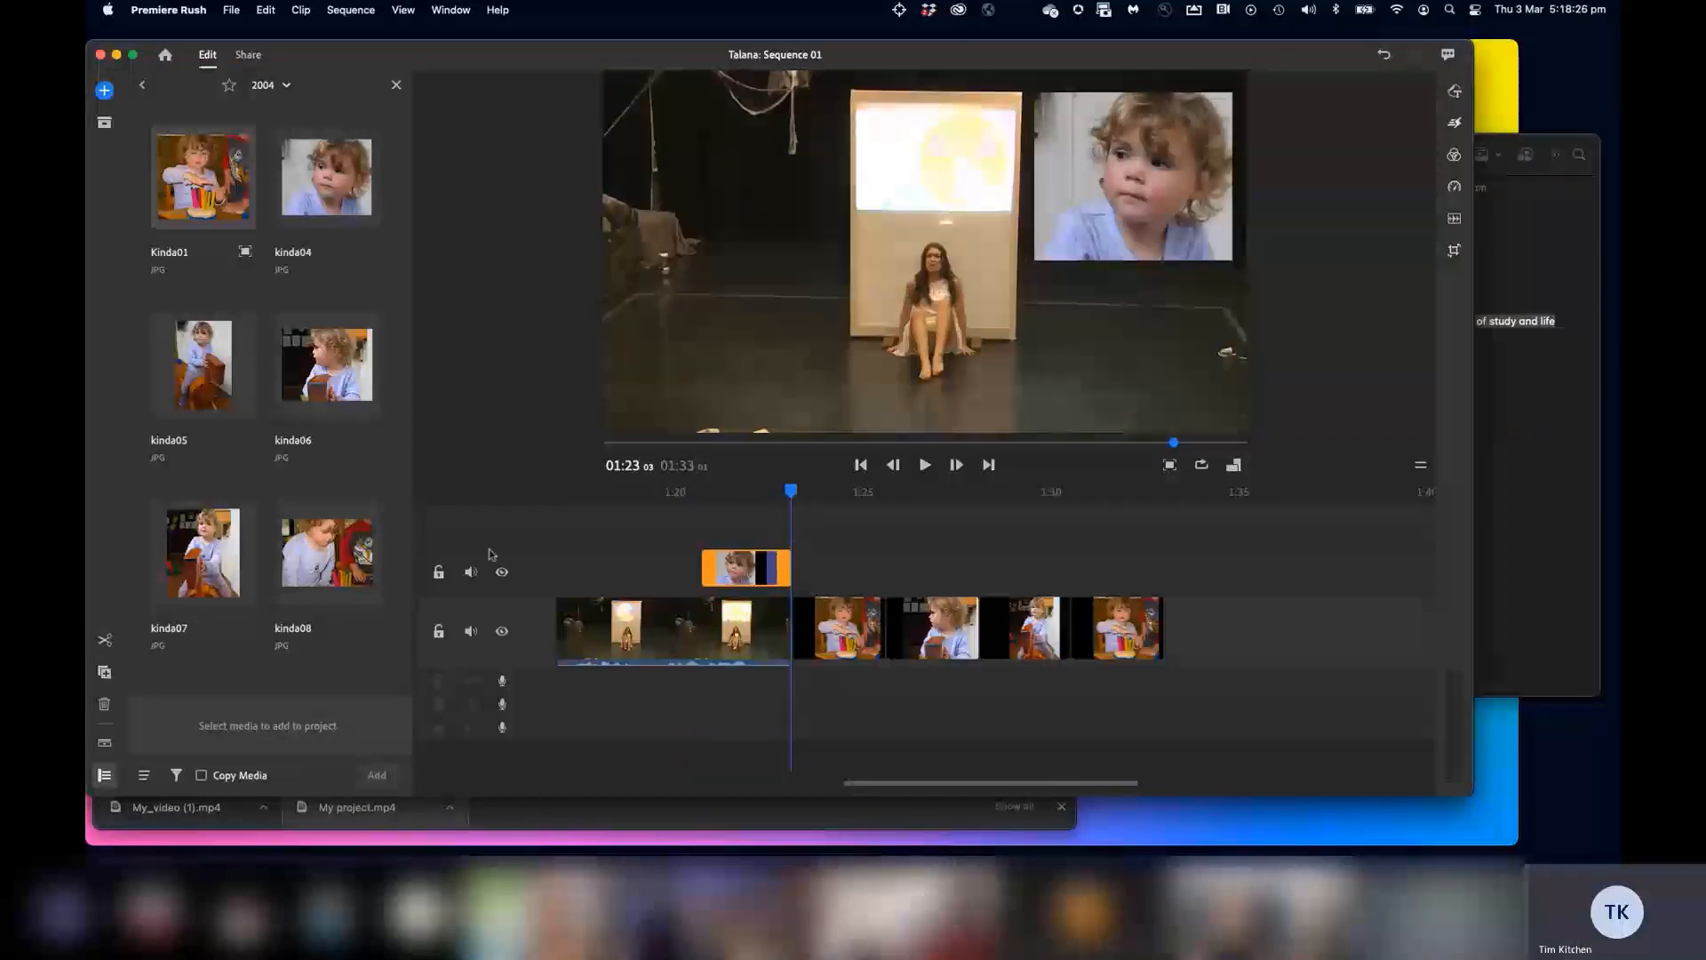
Look through the available title and overlay graphics, the transition effects and the built-in colour presets.
click(1455, 92)
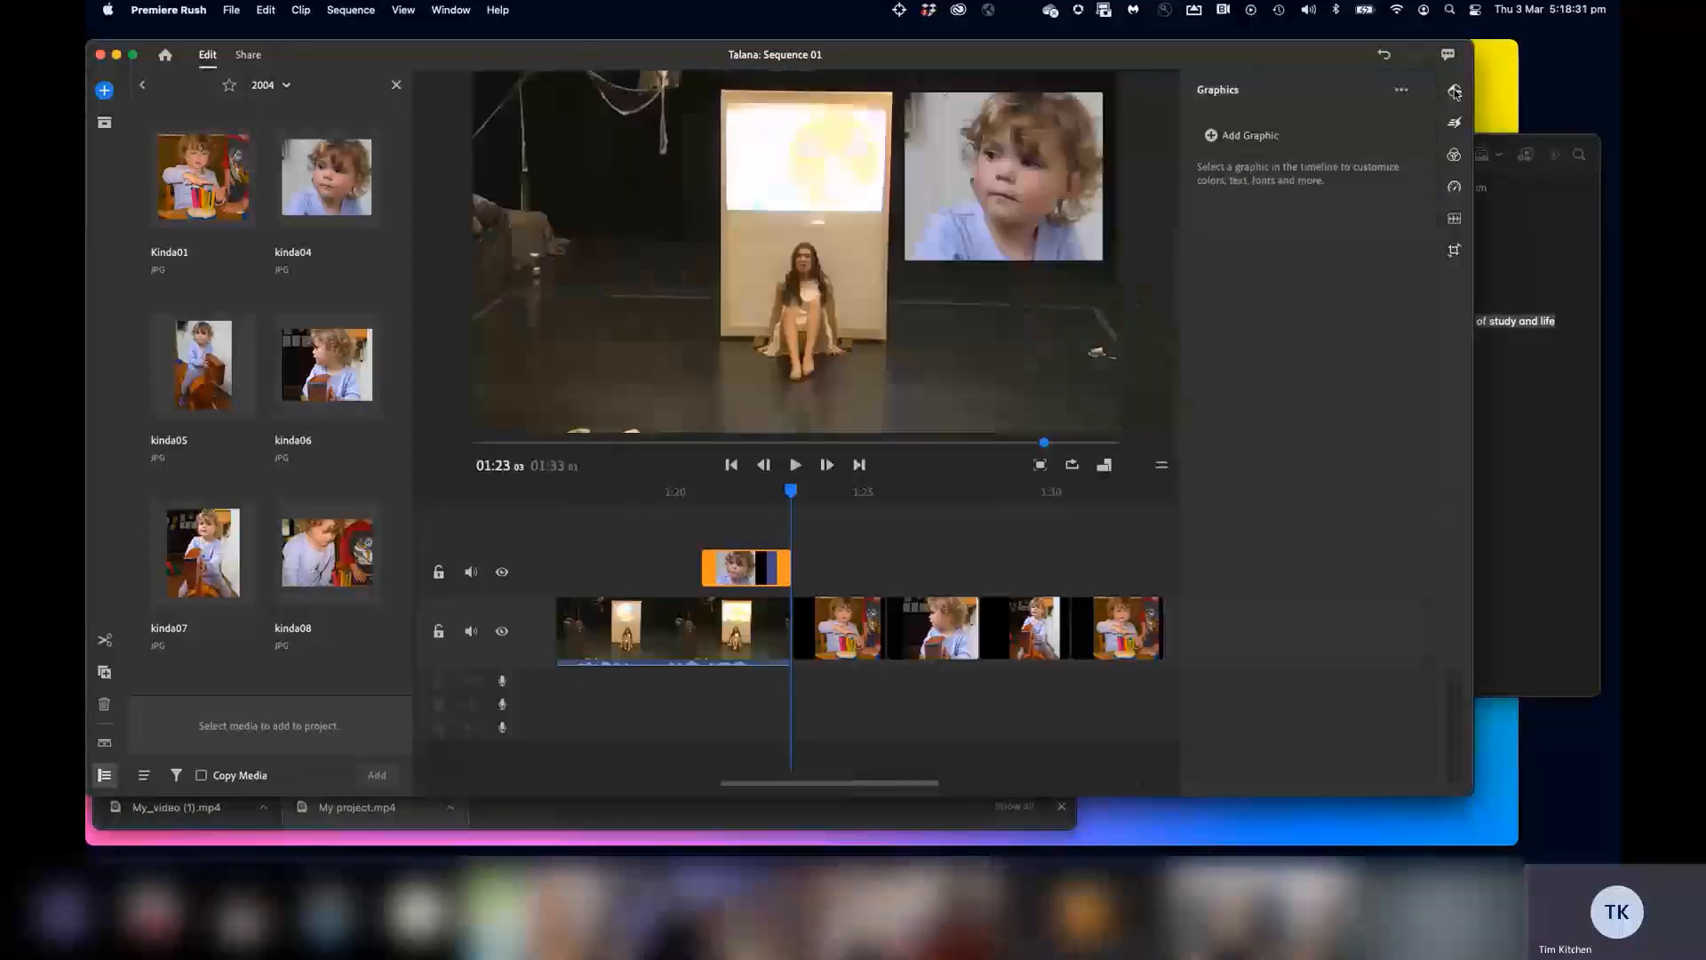
click(1260, 137)
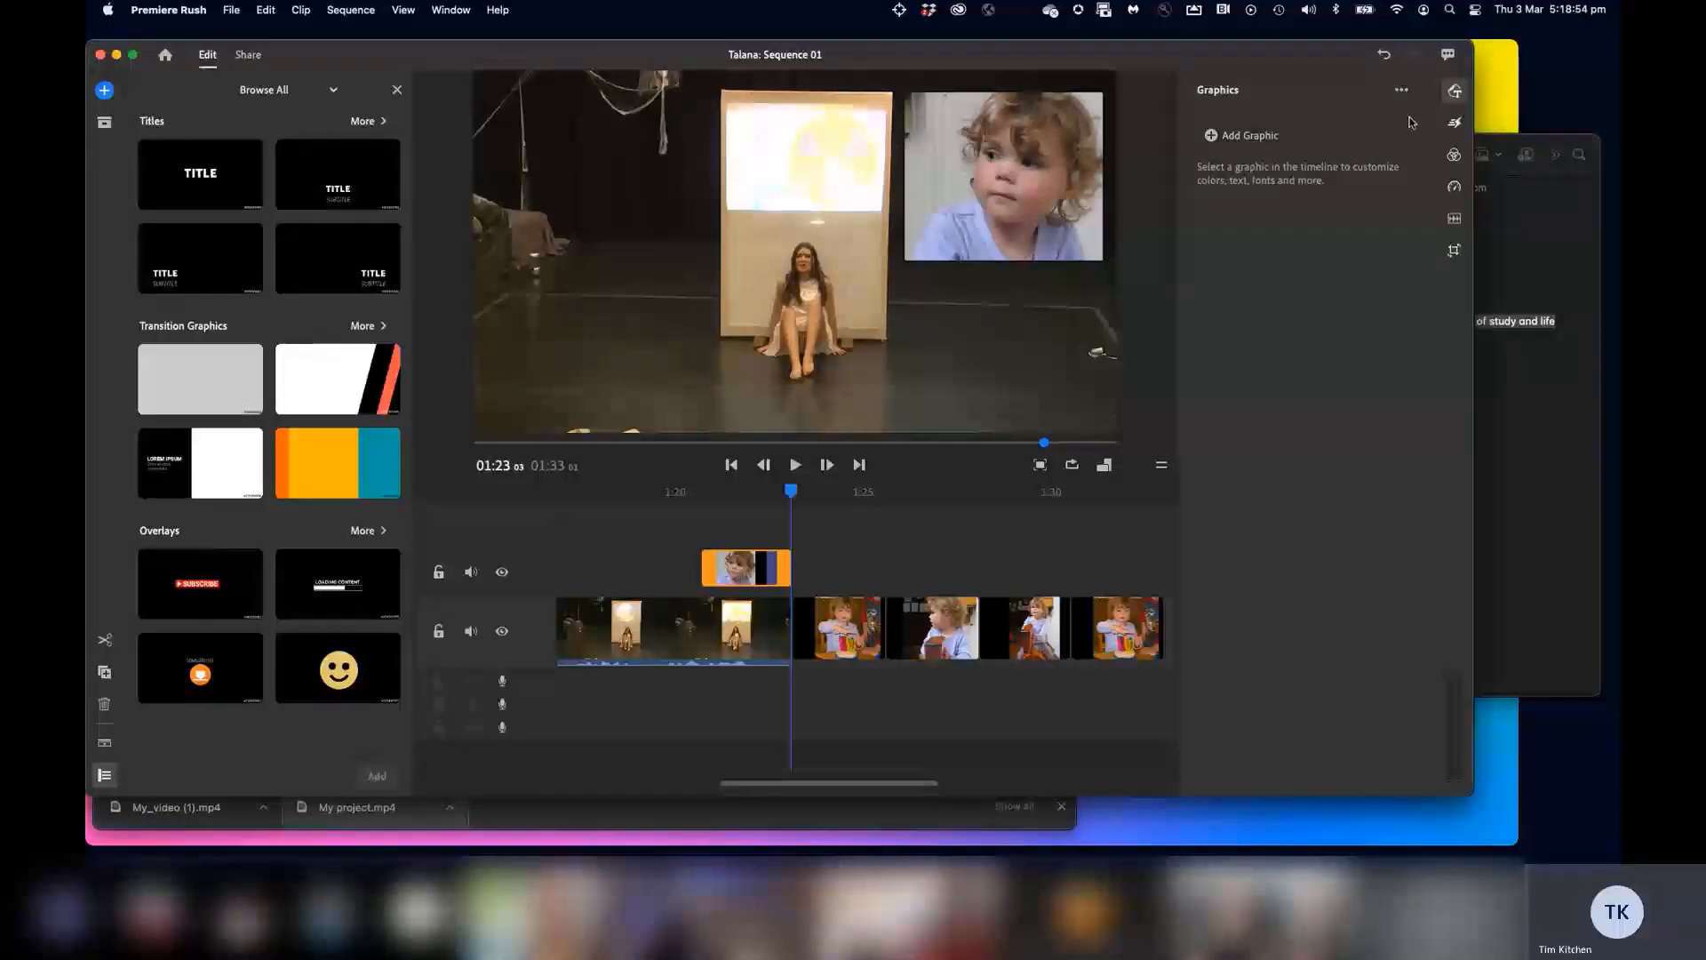
click(1455, 126)
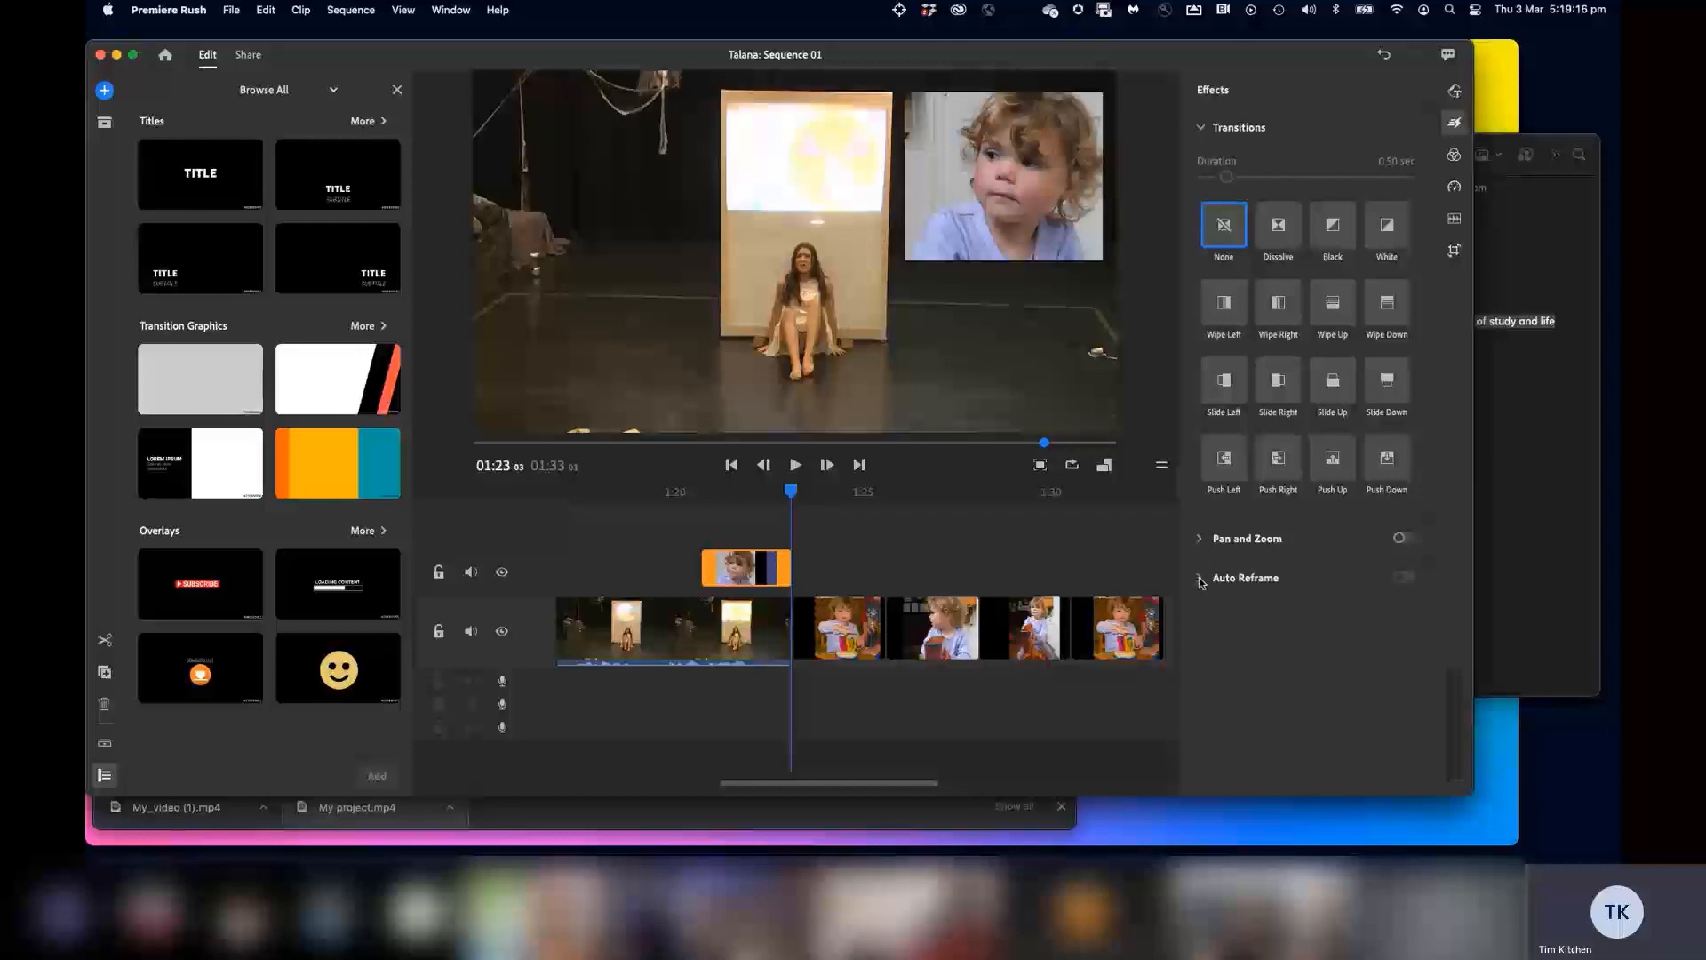
click(1454, 155)
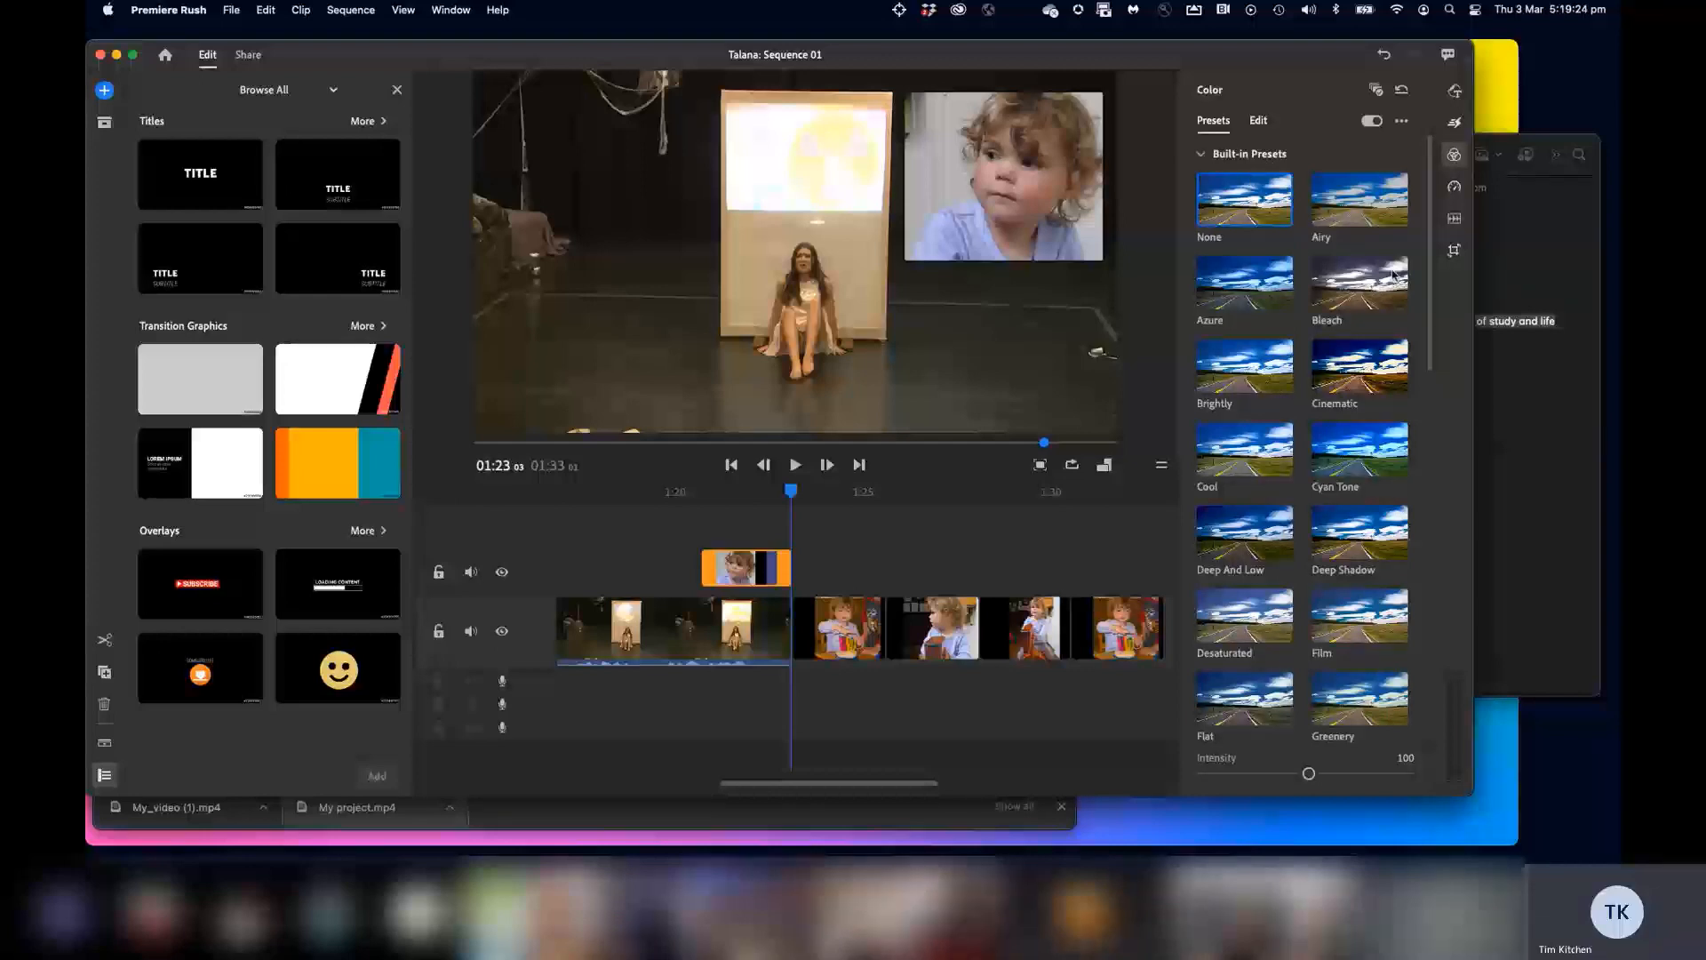
Adjust the stage clip's colour to Temp -35, Tint 56, Vibrance 35, Faded Film 2 and Sharpening 54.
click(1257, 121)
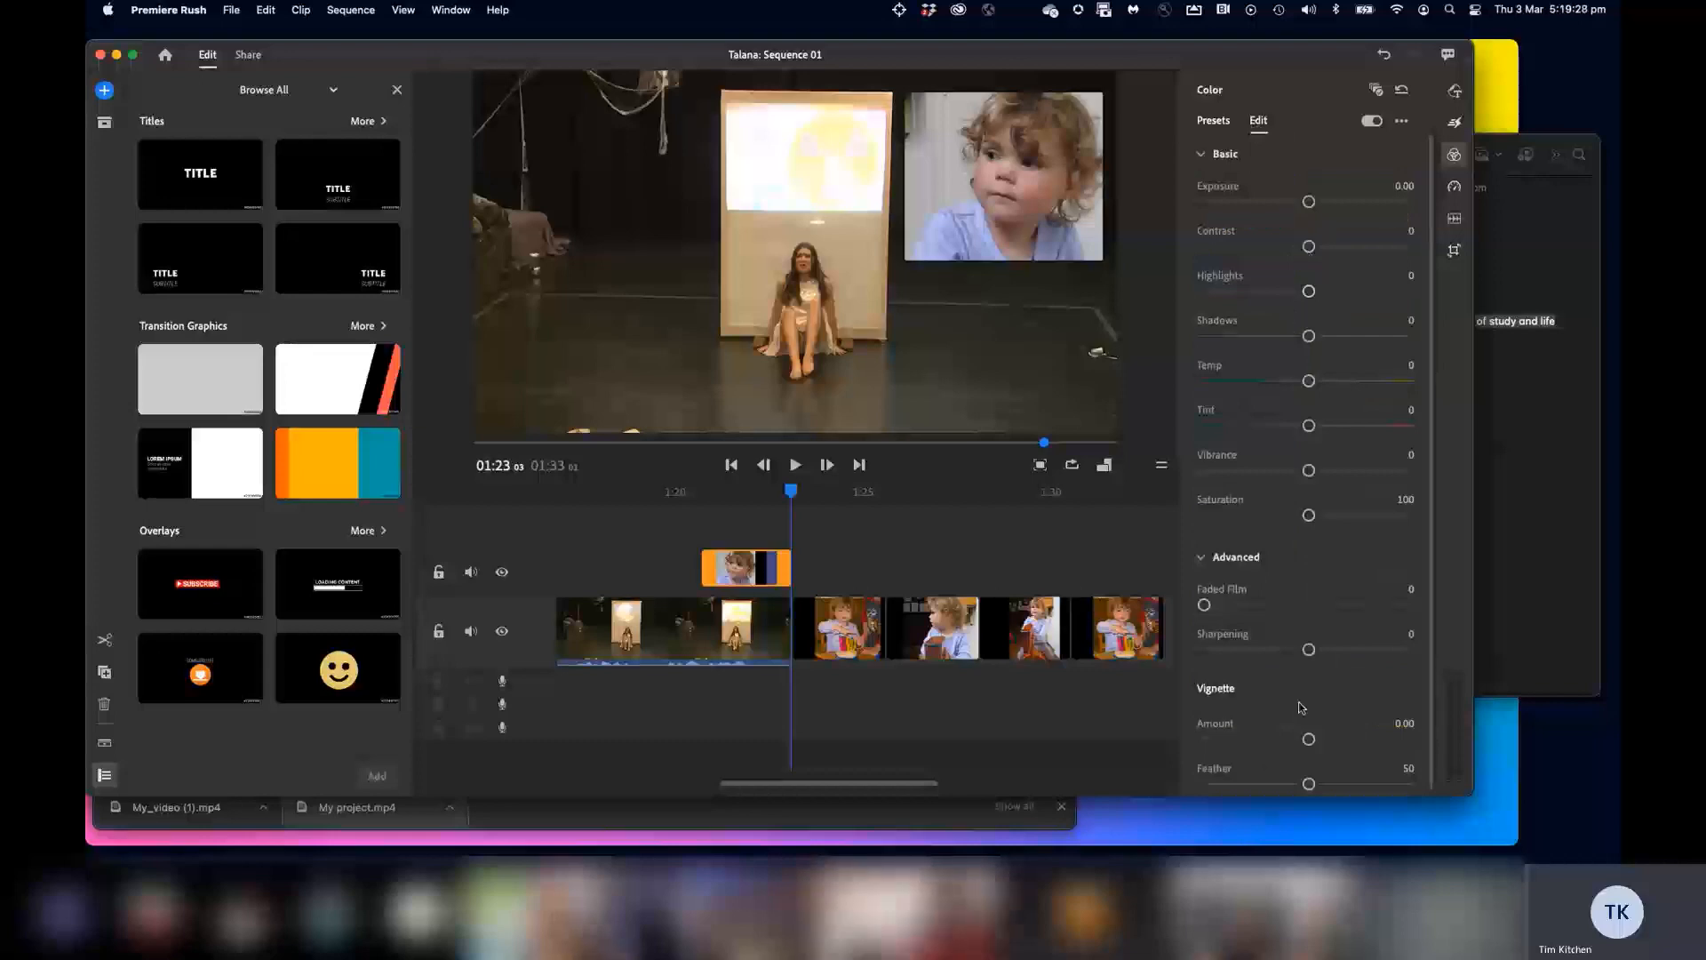
click(748, 493)
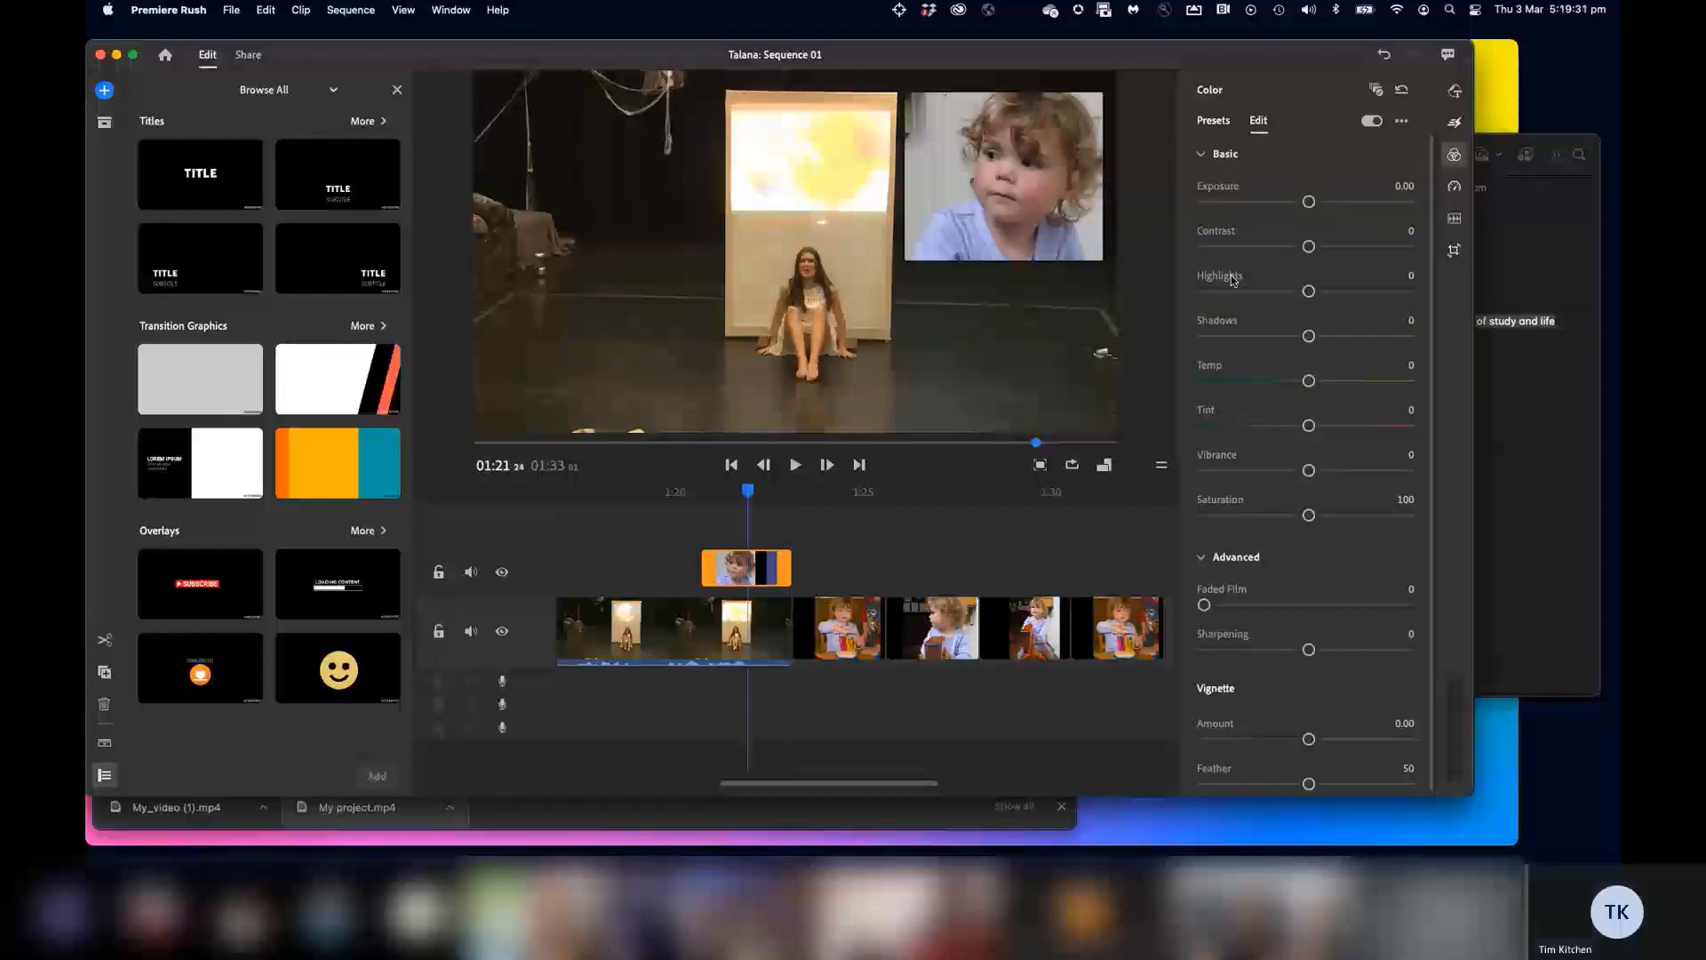
drag(1307, 290, 1341, 381)
click(749, 629)
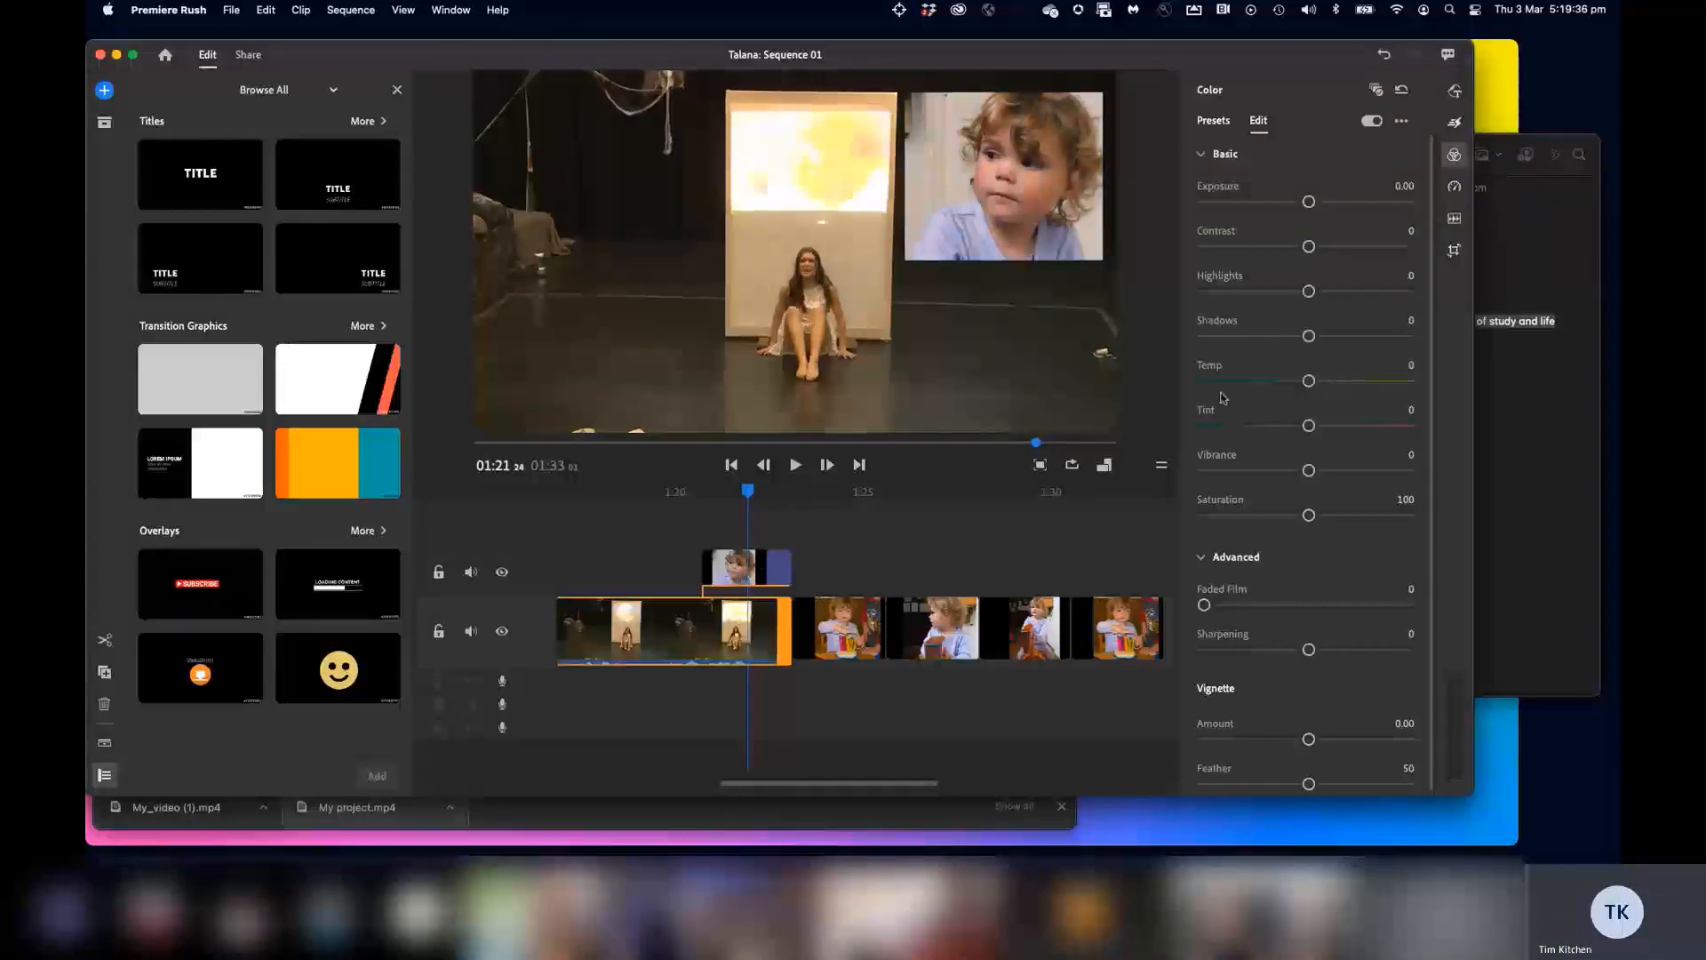
drag(1279, 382, 1339, 472)
click(644, 491)
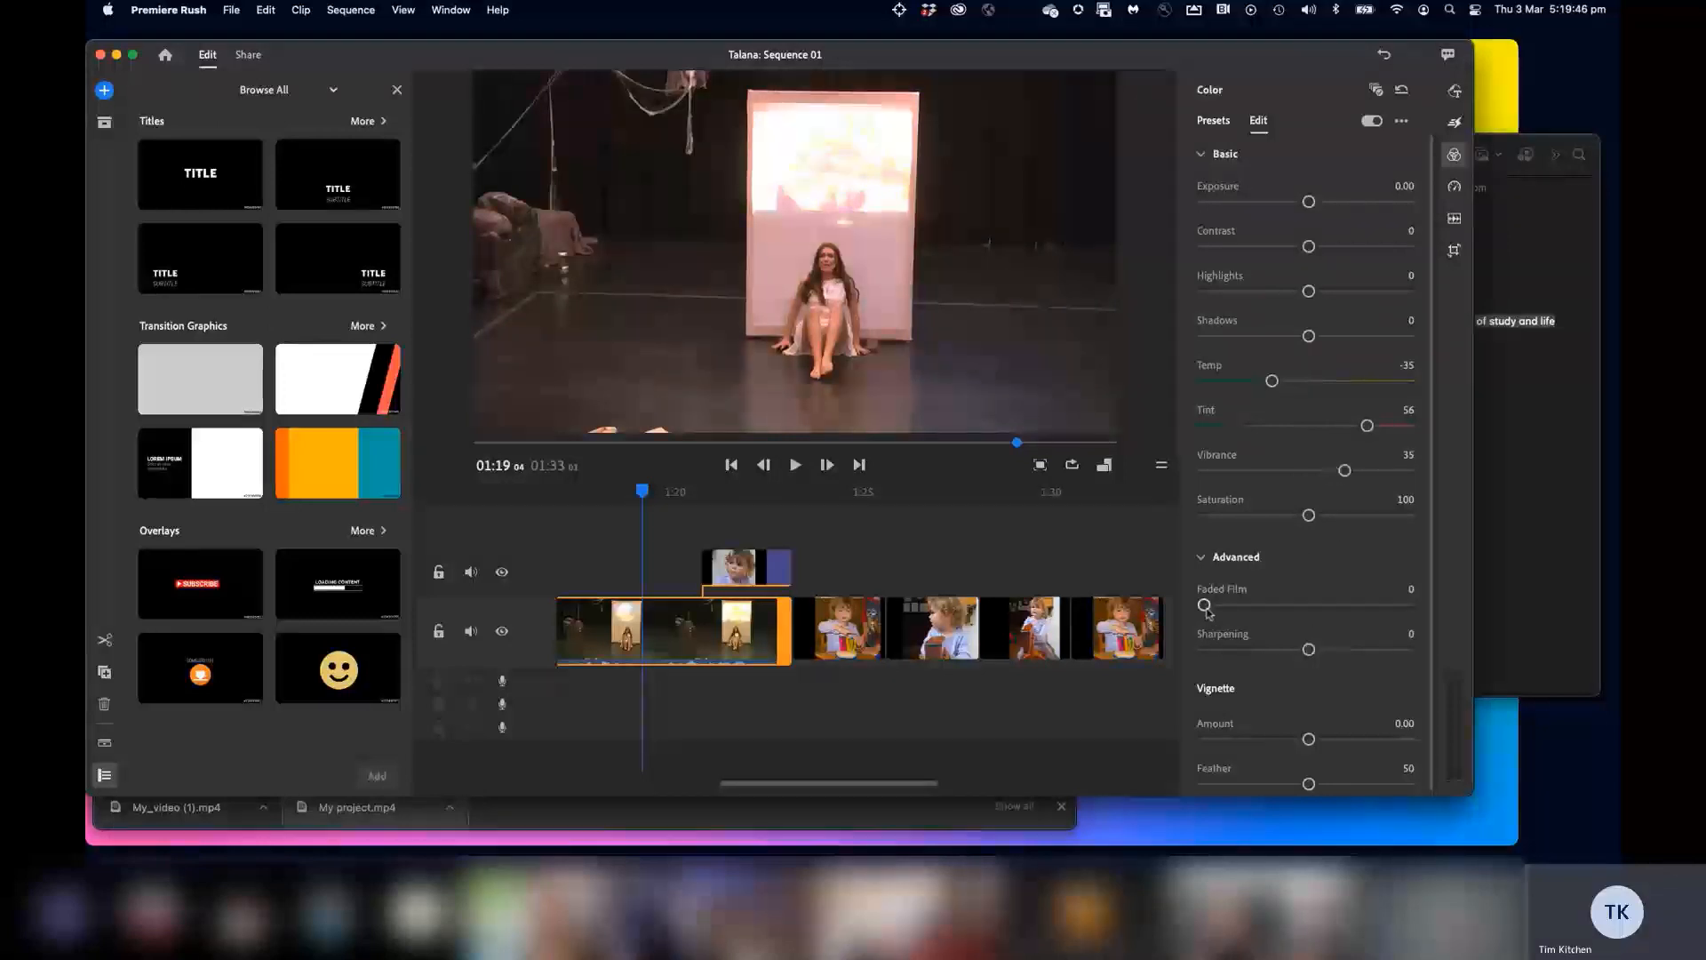
mouse_move(1204, 605)
mouse_down()
mouse_move(1248, 606)
mouse_move(1208, 606)
mouse_up()
drag(1309, 650, 1361, 650)
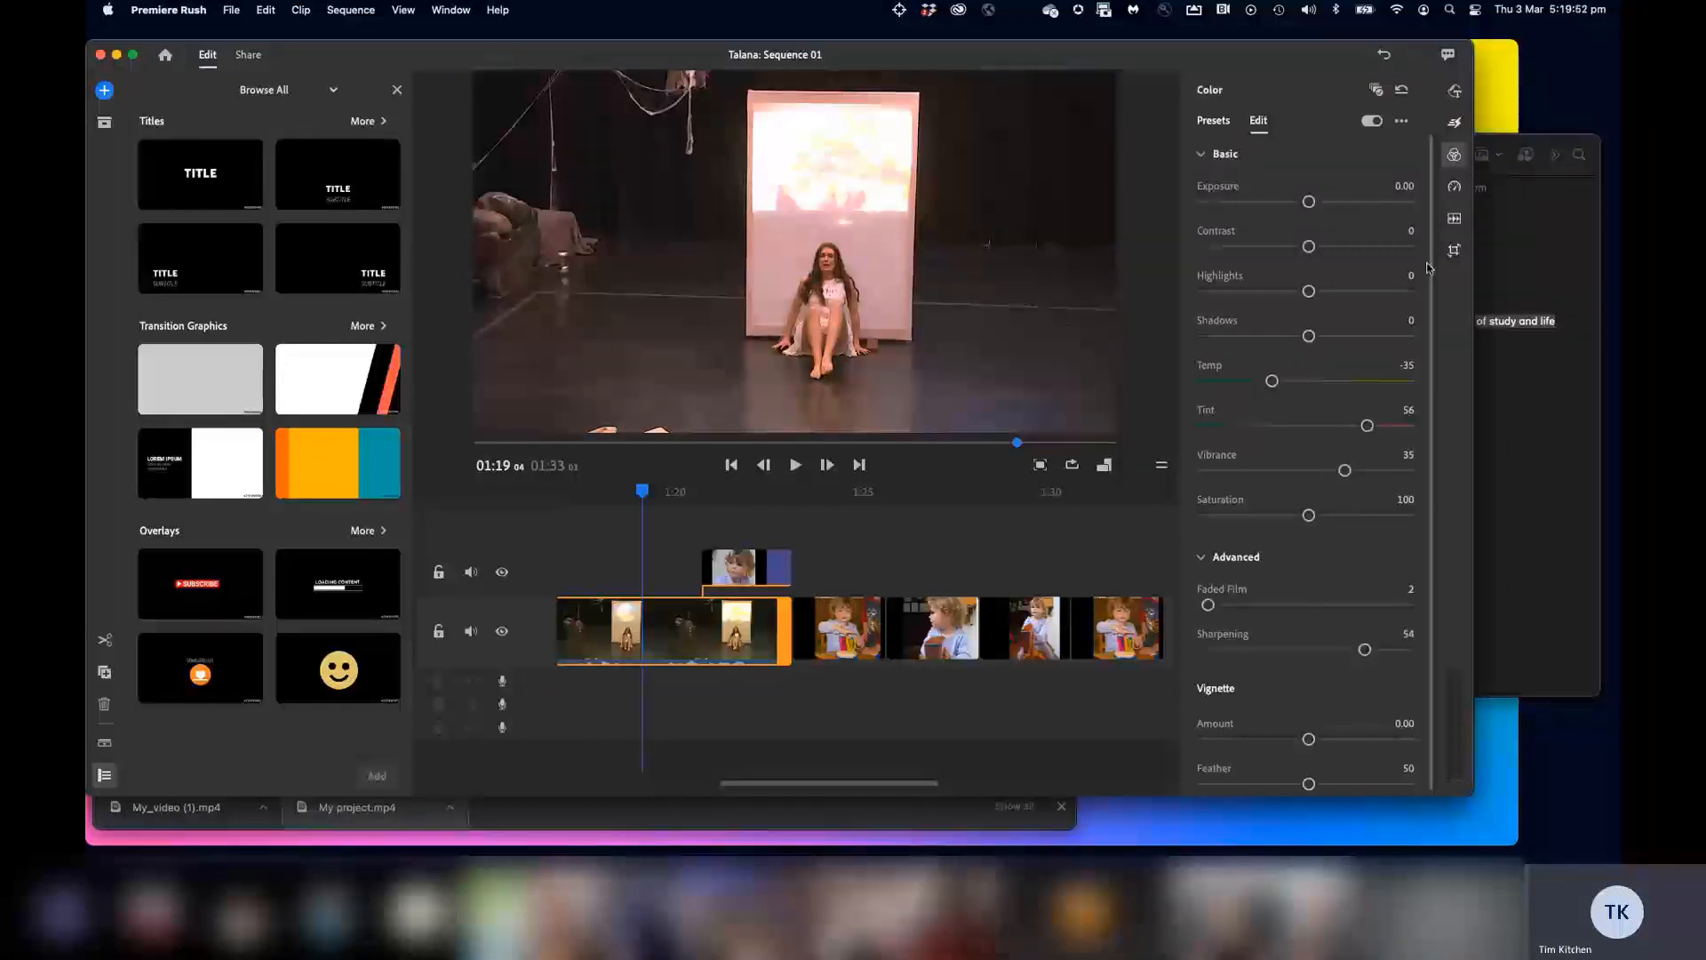
Examine the speed, audio and transform settings available for the stage clip.
click(1453, 186)
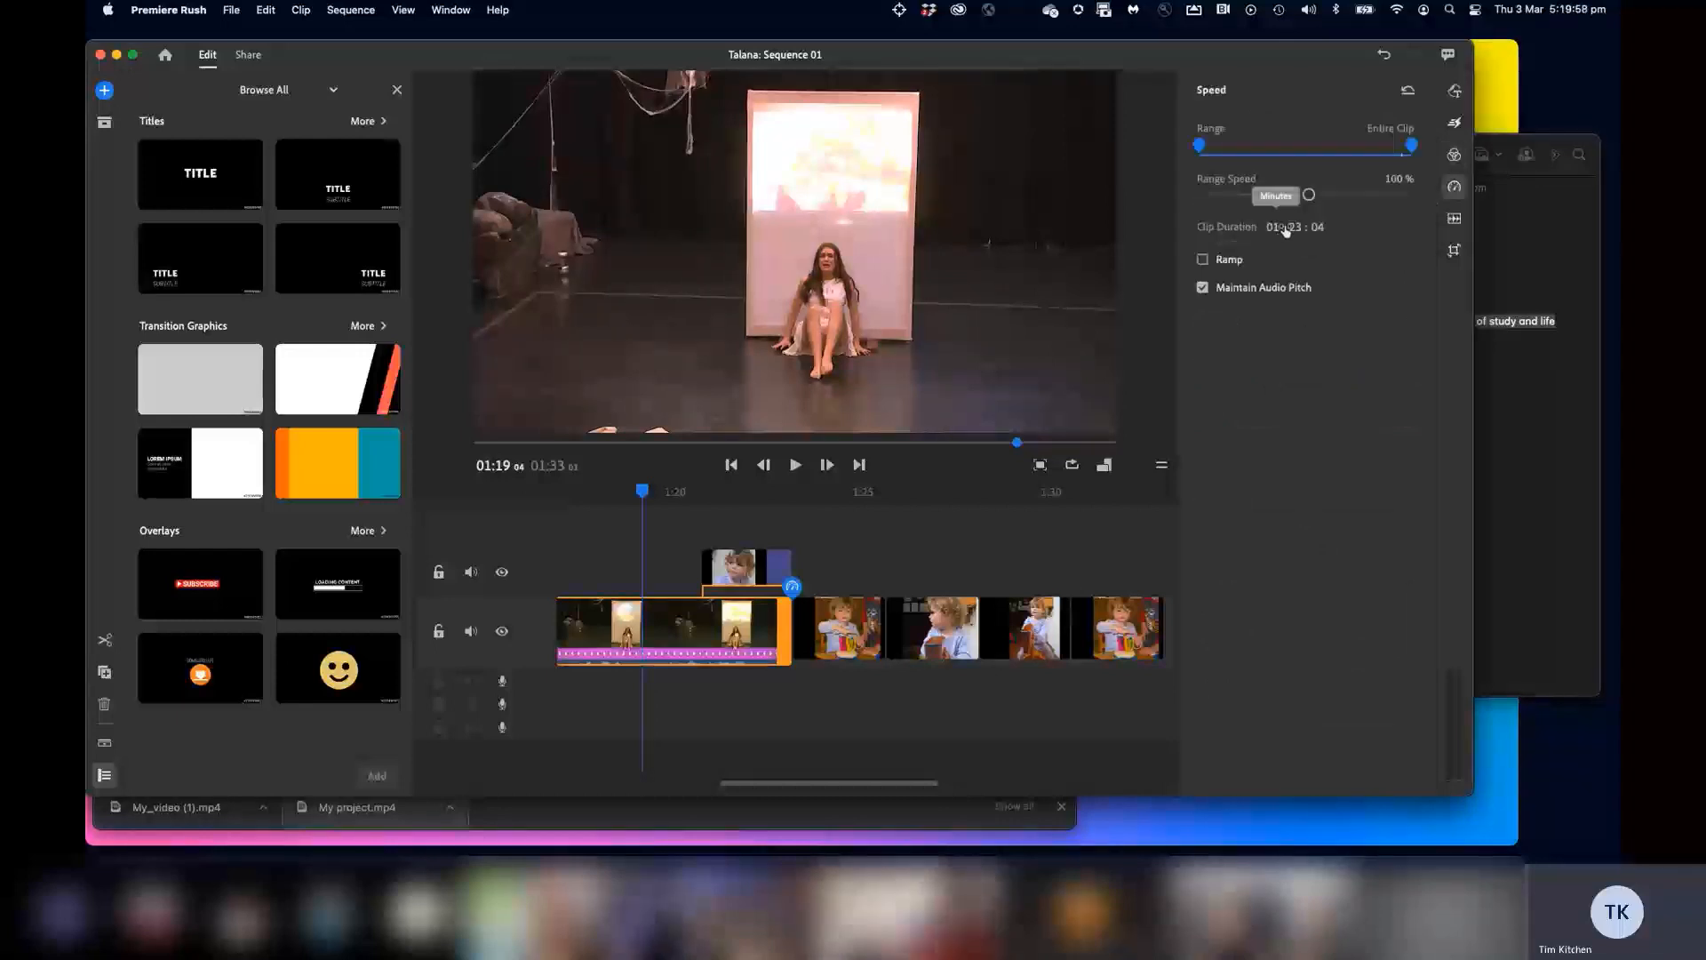
click(1454, 217)
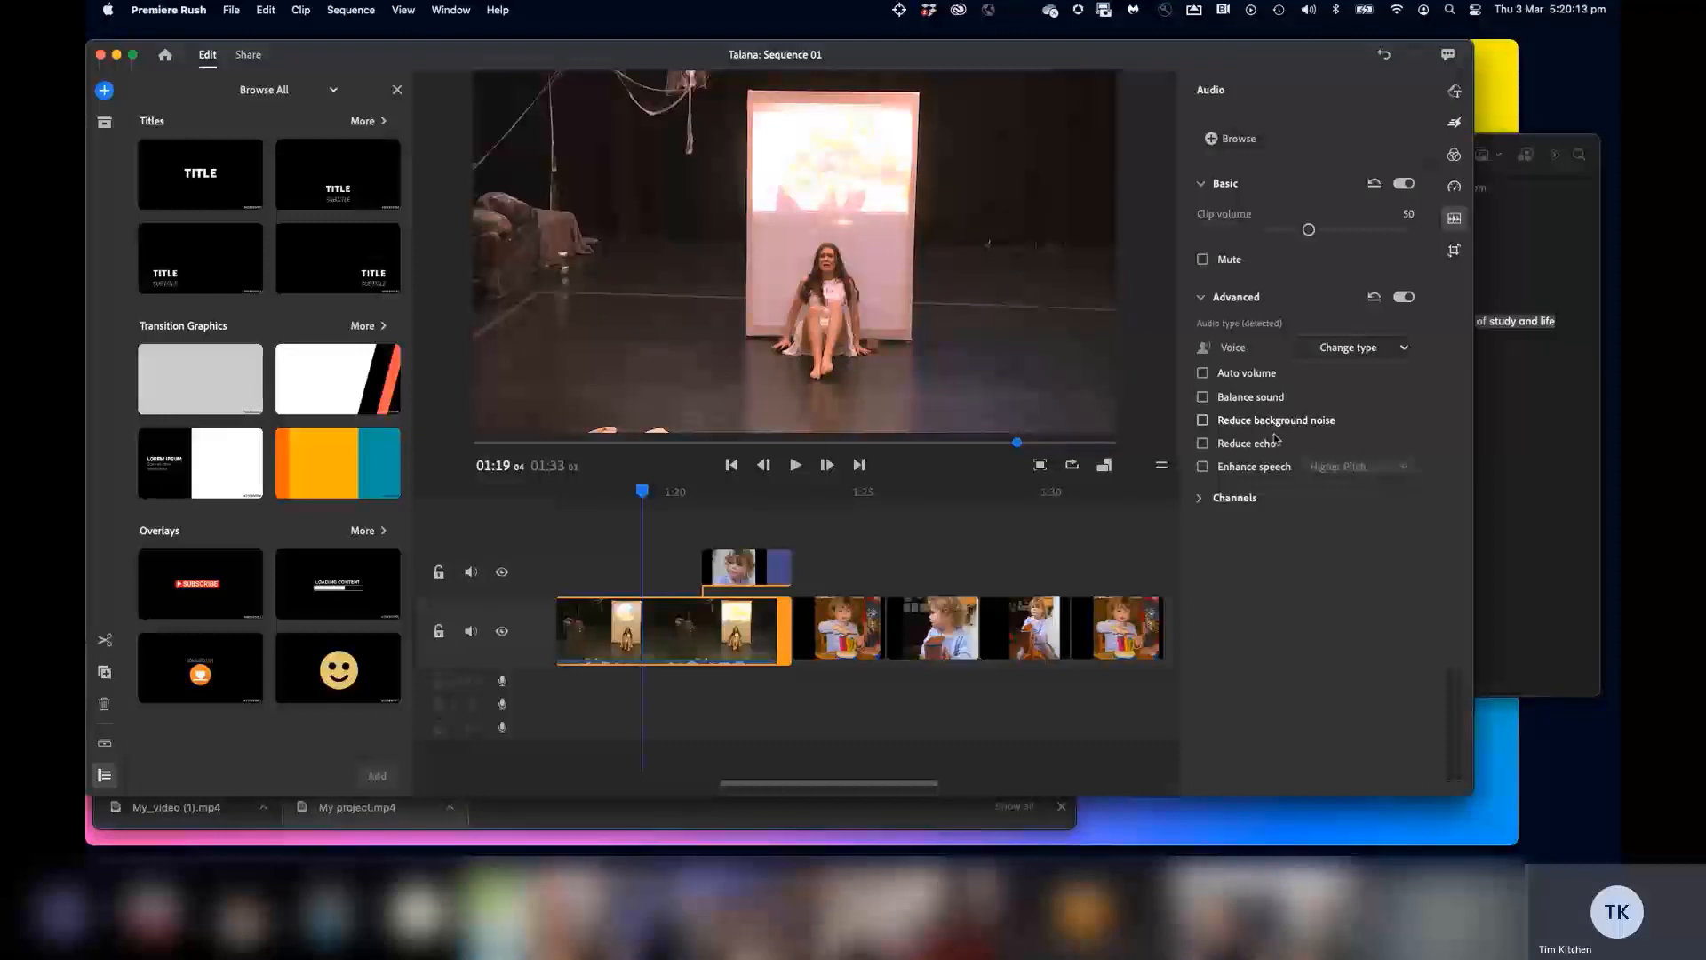
click(1453, 250)
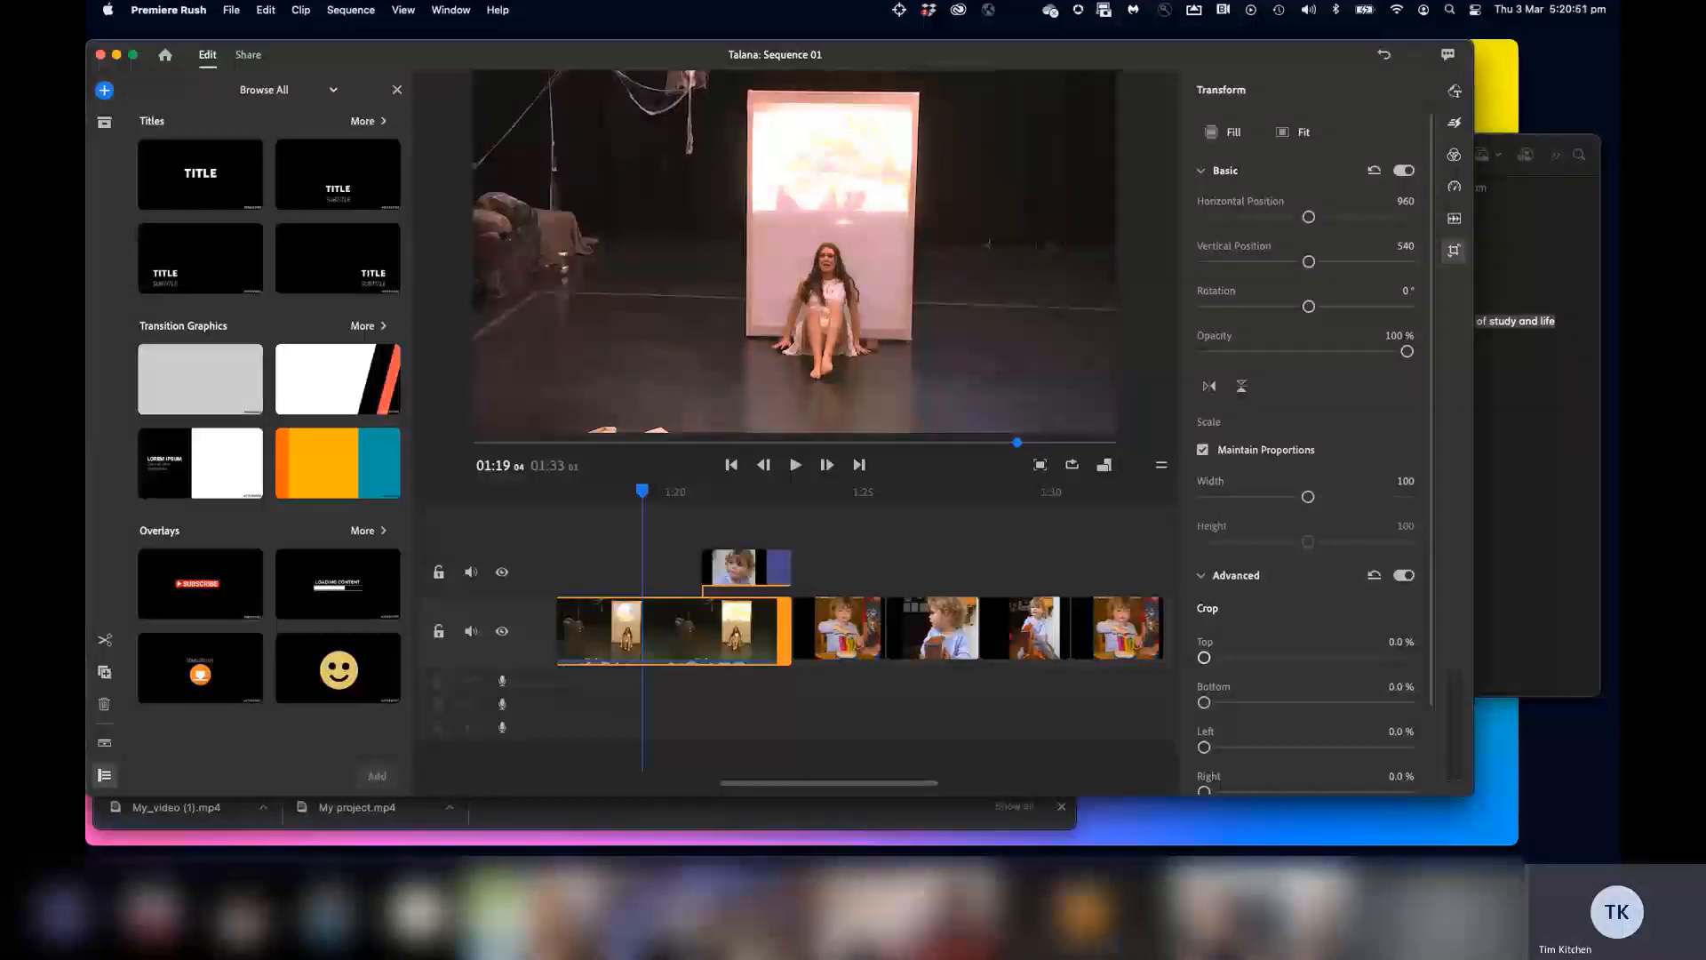
Switch to the Keynote presentation and advance to the "Get to know Adobe Creative Cloud Express" slide.
key(super+Tab)
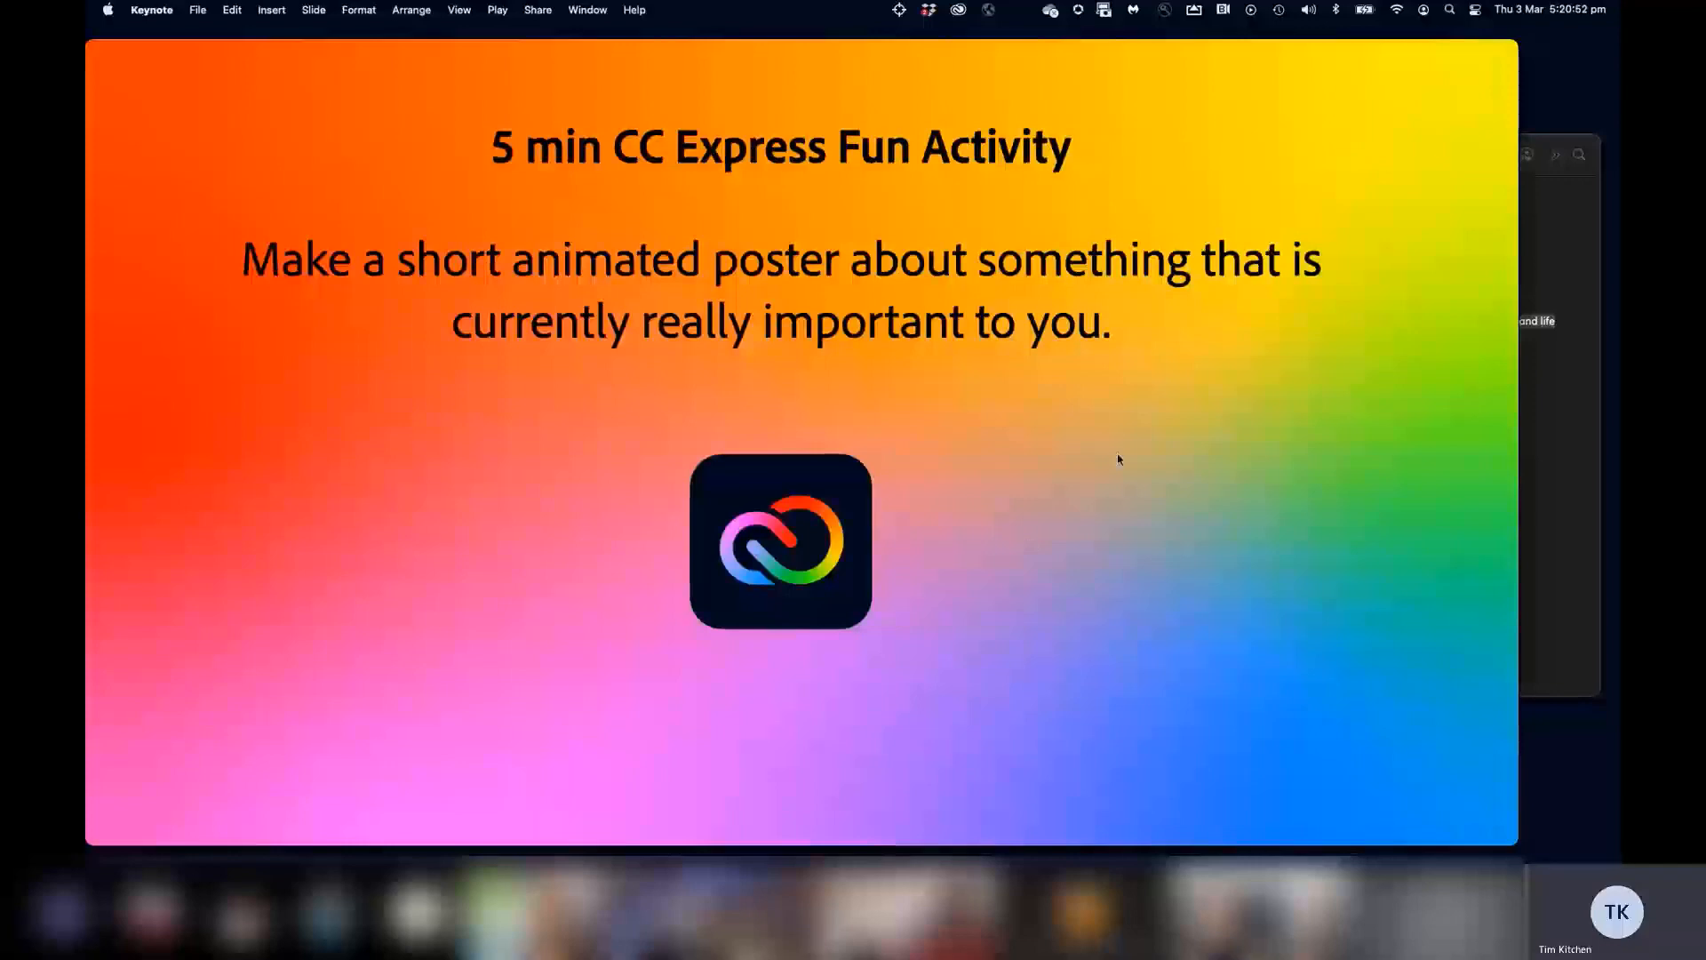
key(Right)
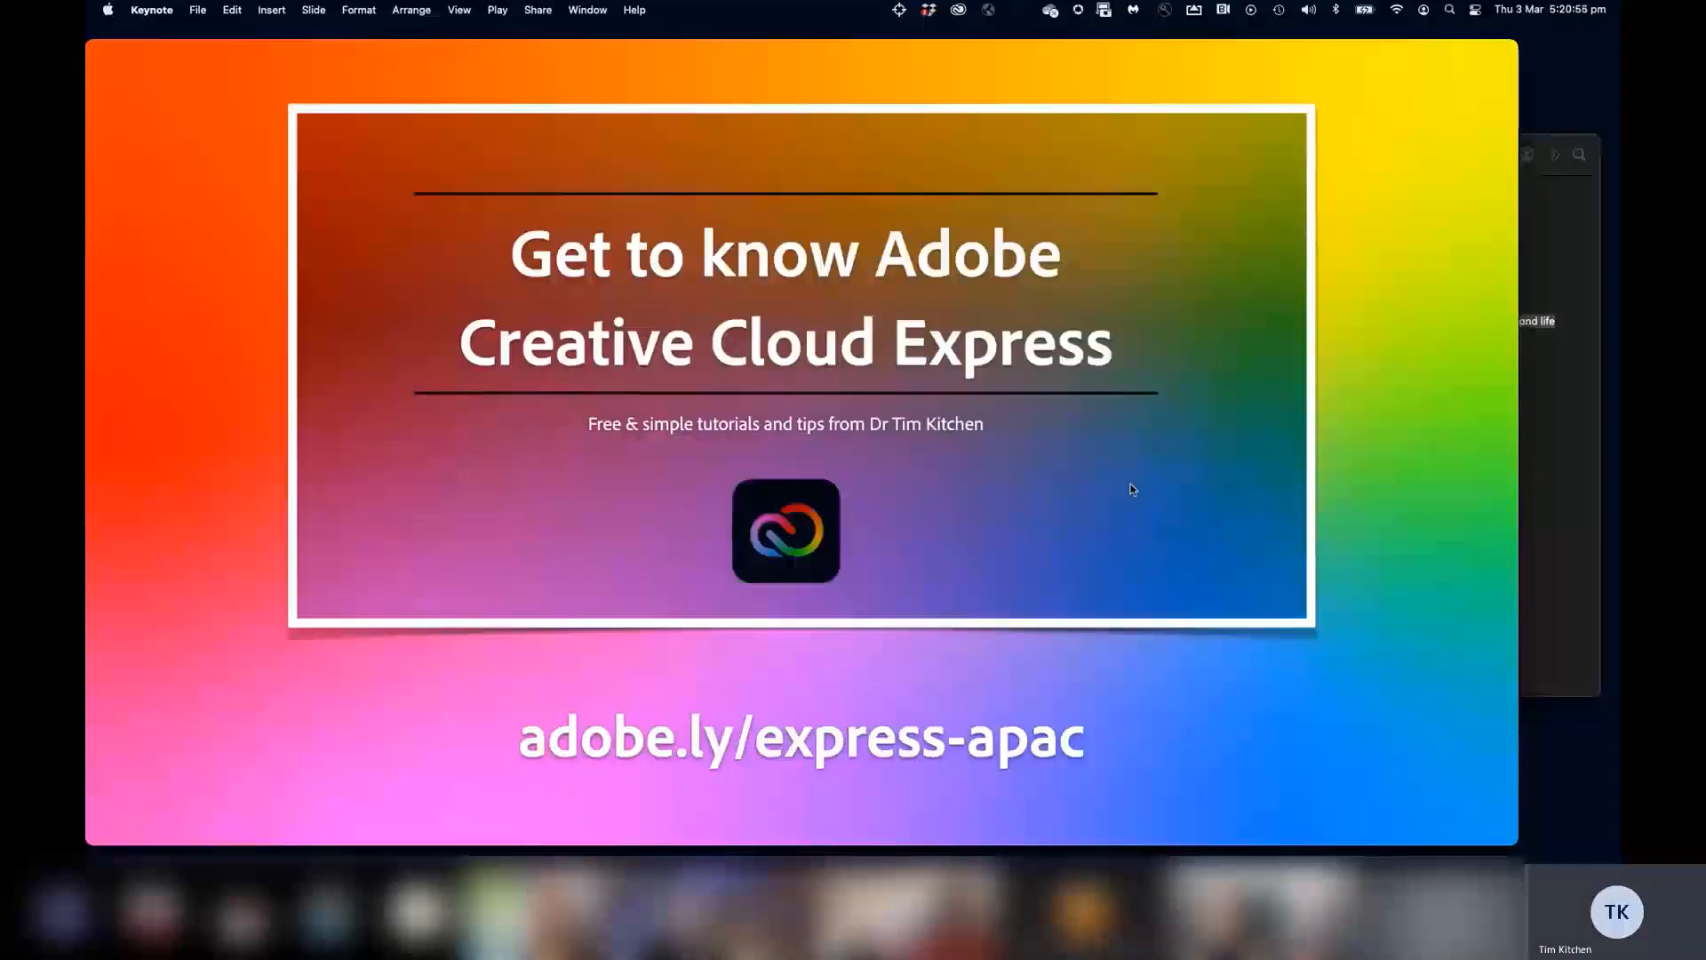